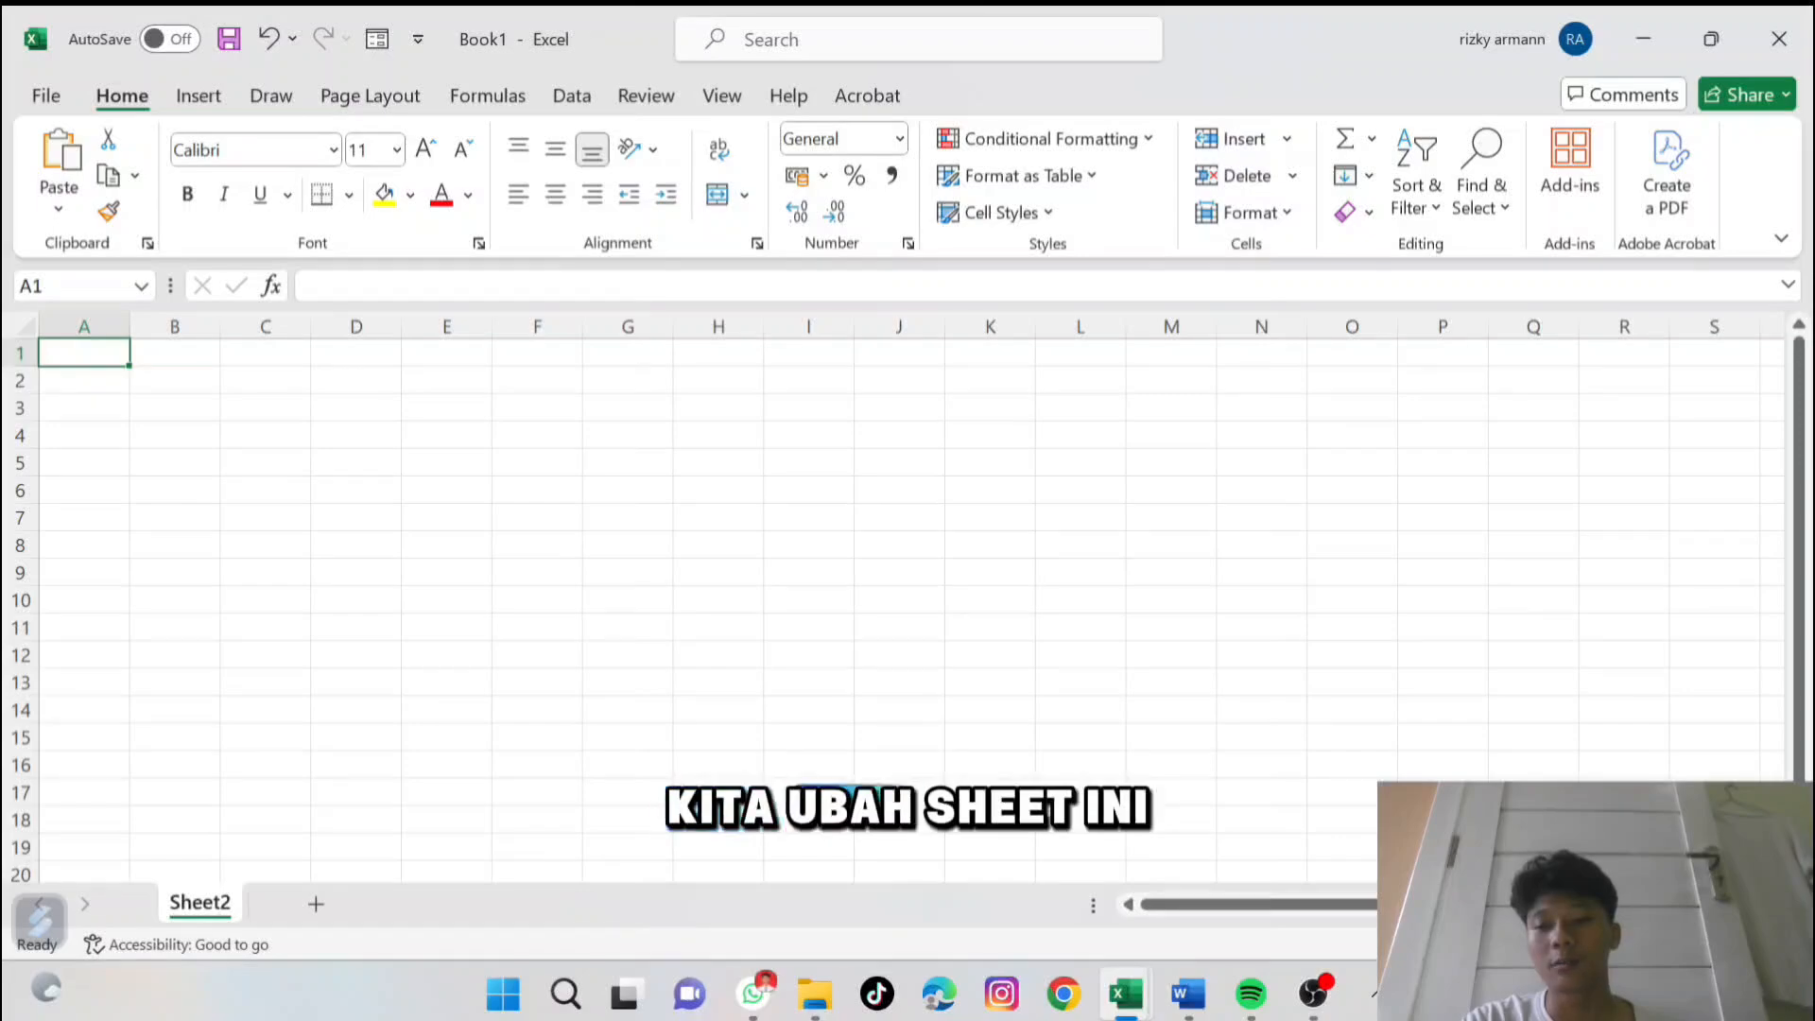
# Rename the worksheet Sheet2 as Database.
pyautogui.doubleClick(200, 903)
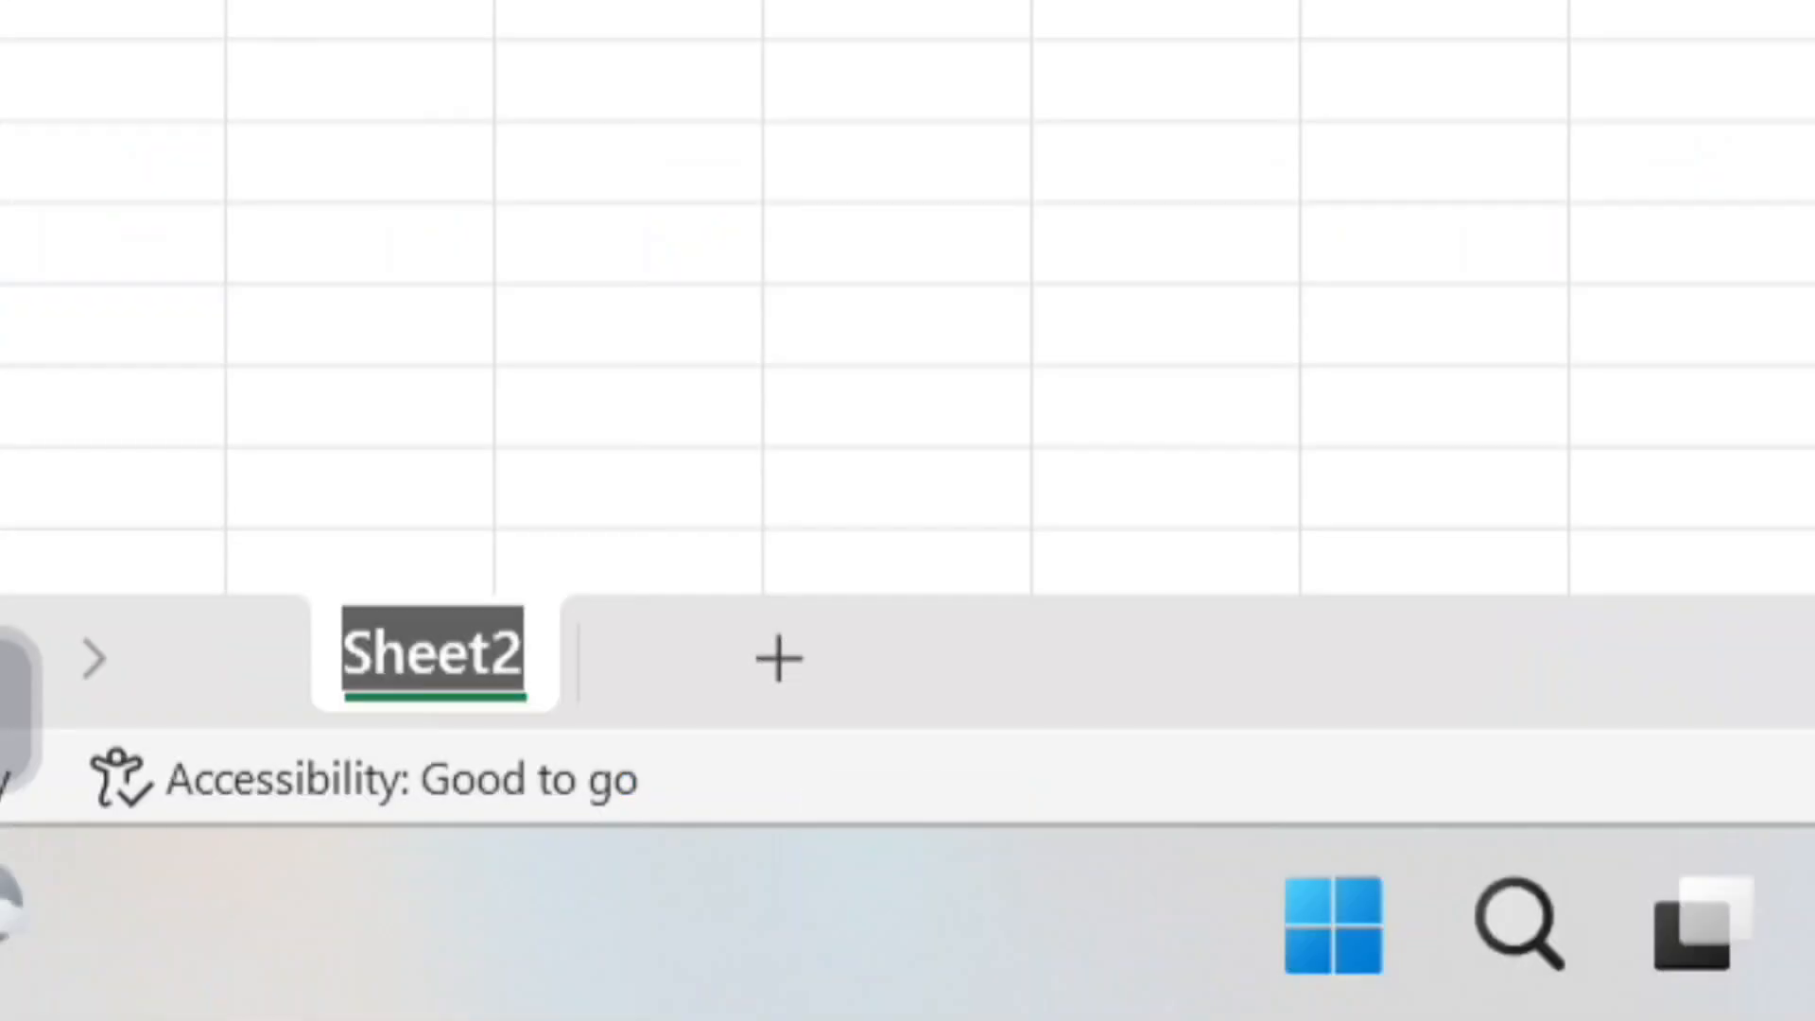
pyautogui.press('BackSpace')
pyautogui.write('da')
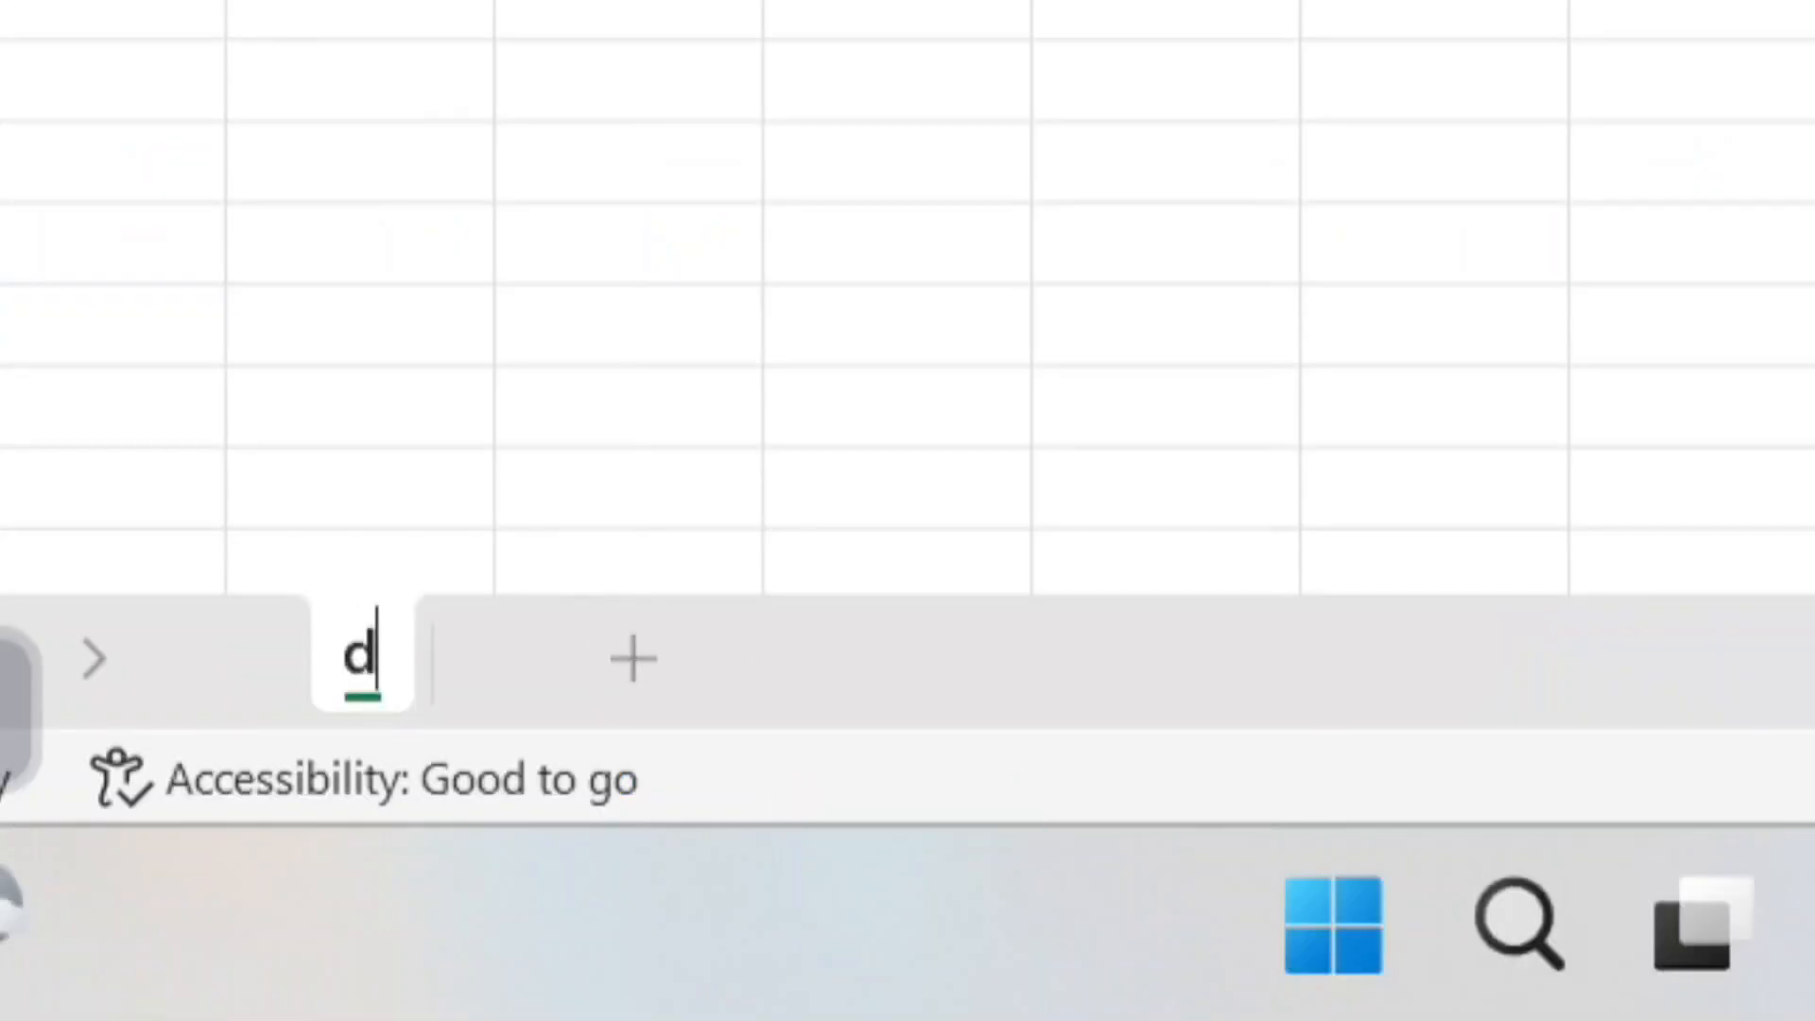
pyautogui.press('BackSpace')
pyautogui.press('BackSpace')
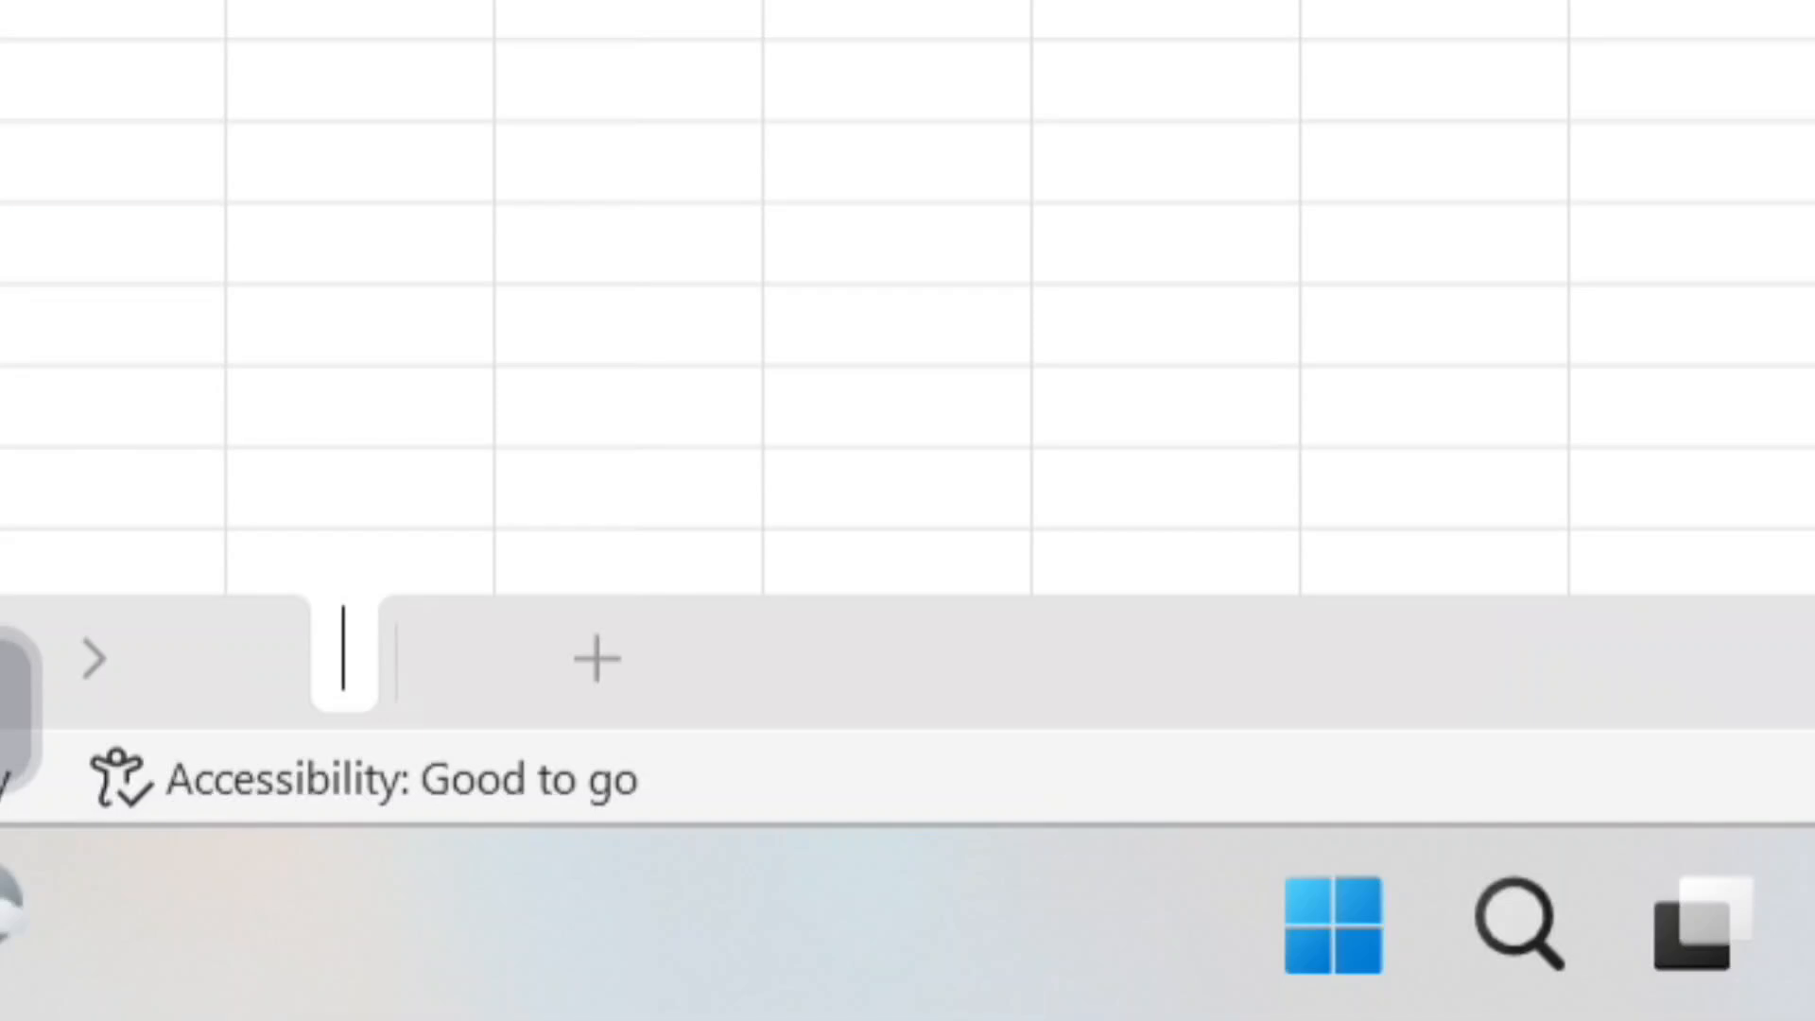
pyautogui.write('dAT')
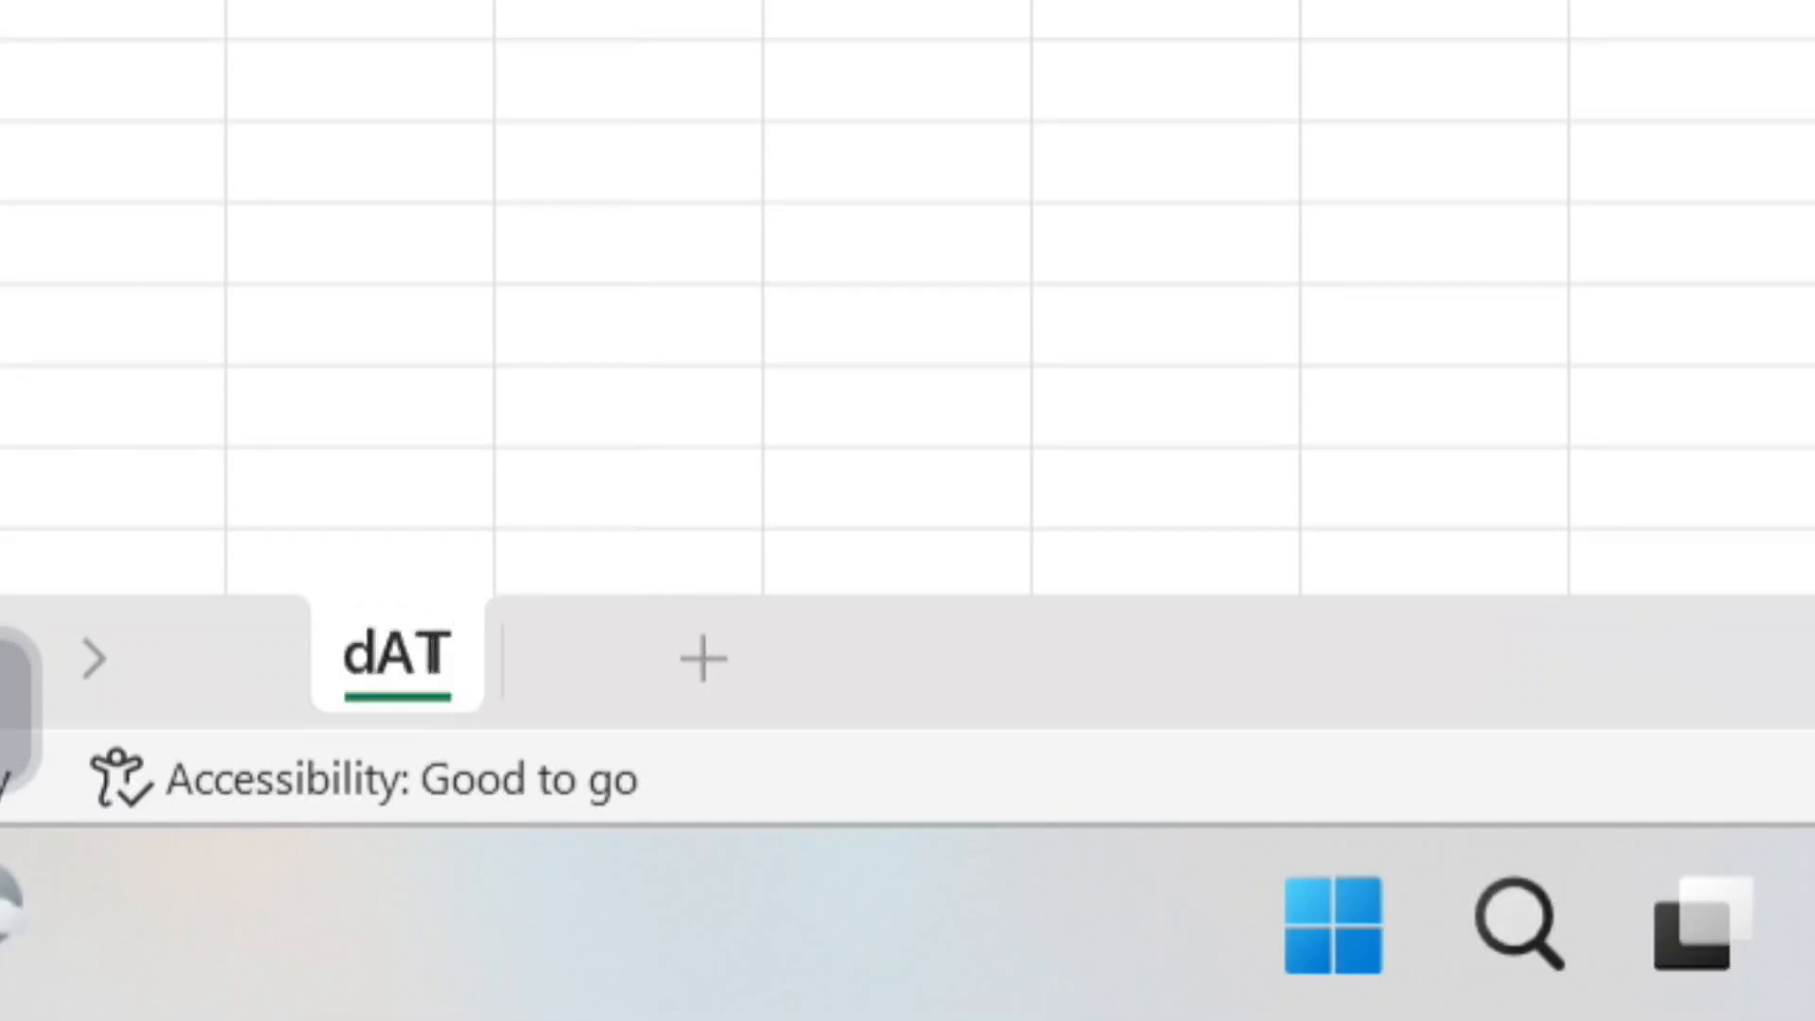
pyautogui.press('BackSpace')
pyautogui.press('BackSpace')
pyautogui.press('BackSpace')
pyautogui.write('Da')
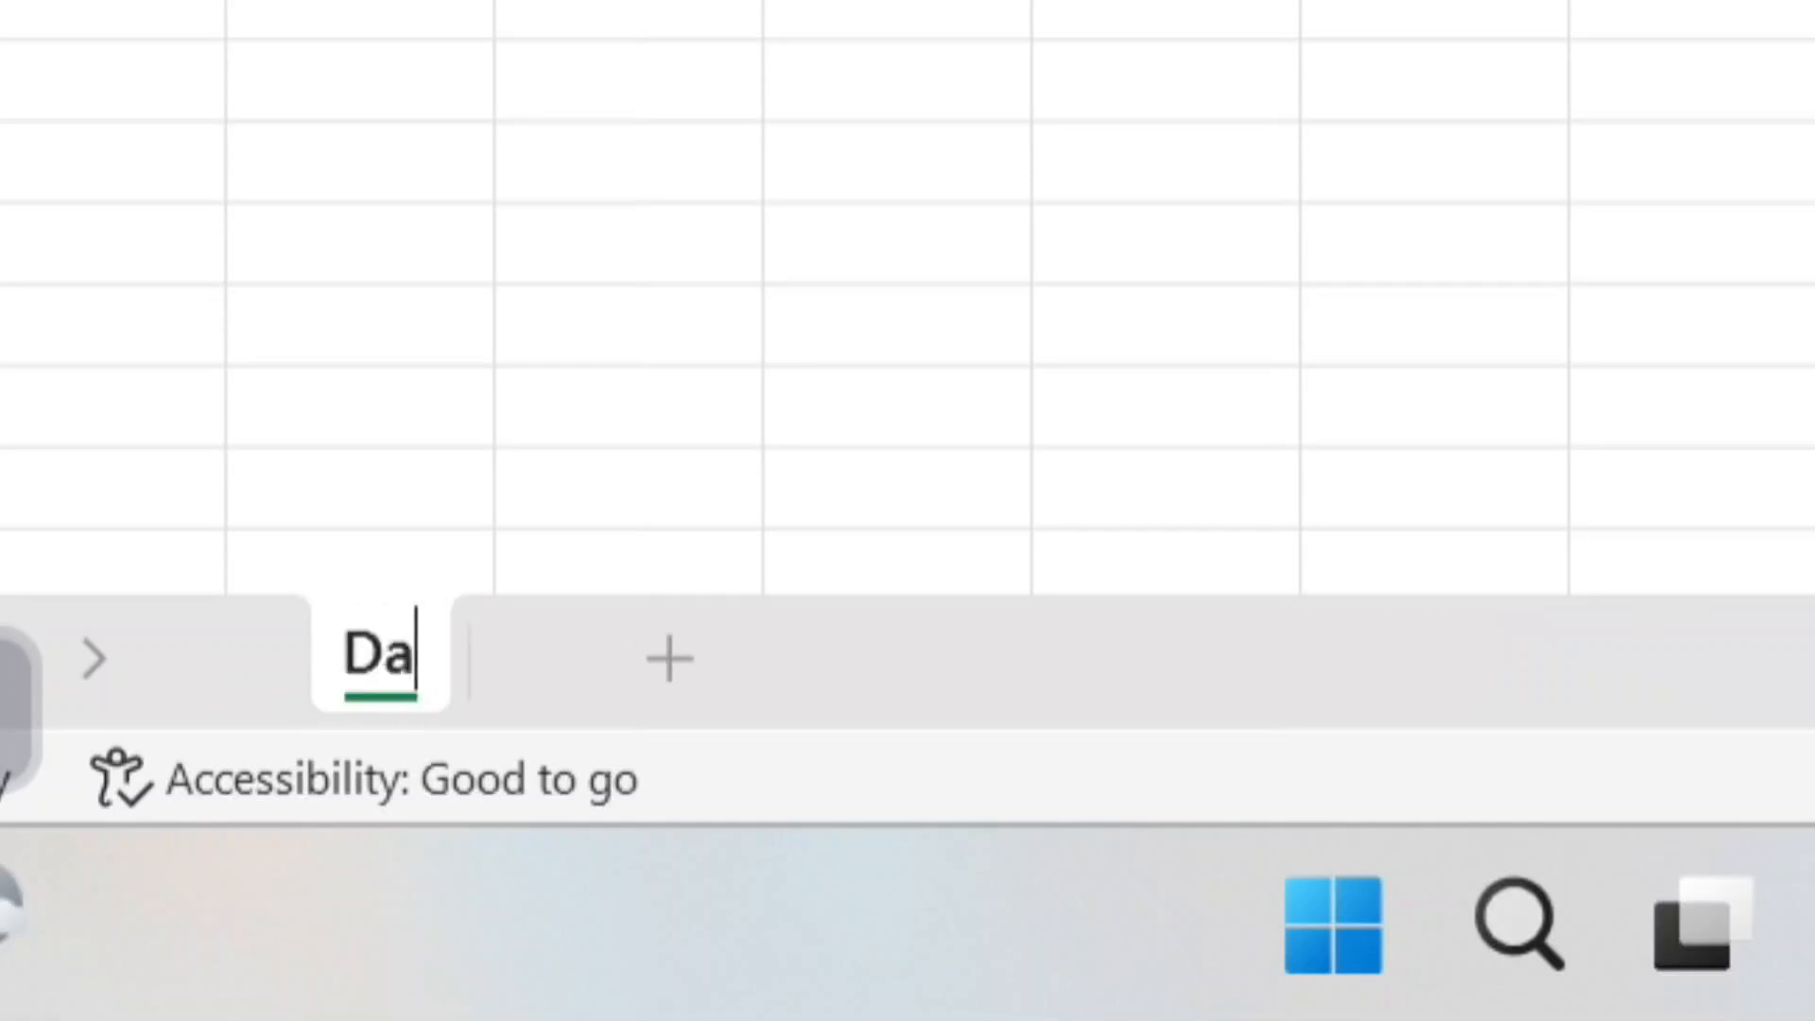
pyautogui.write('tabase')
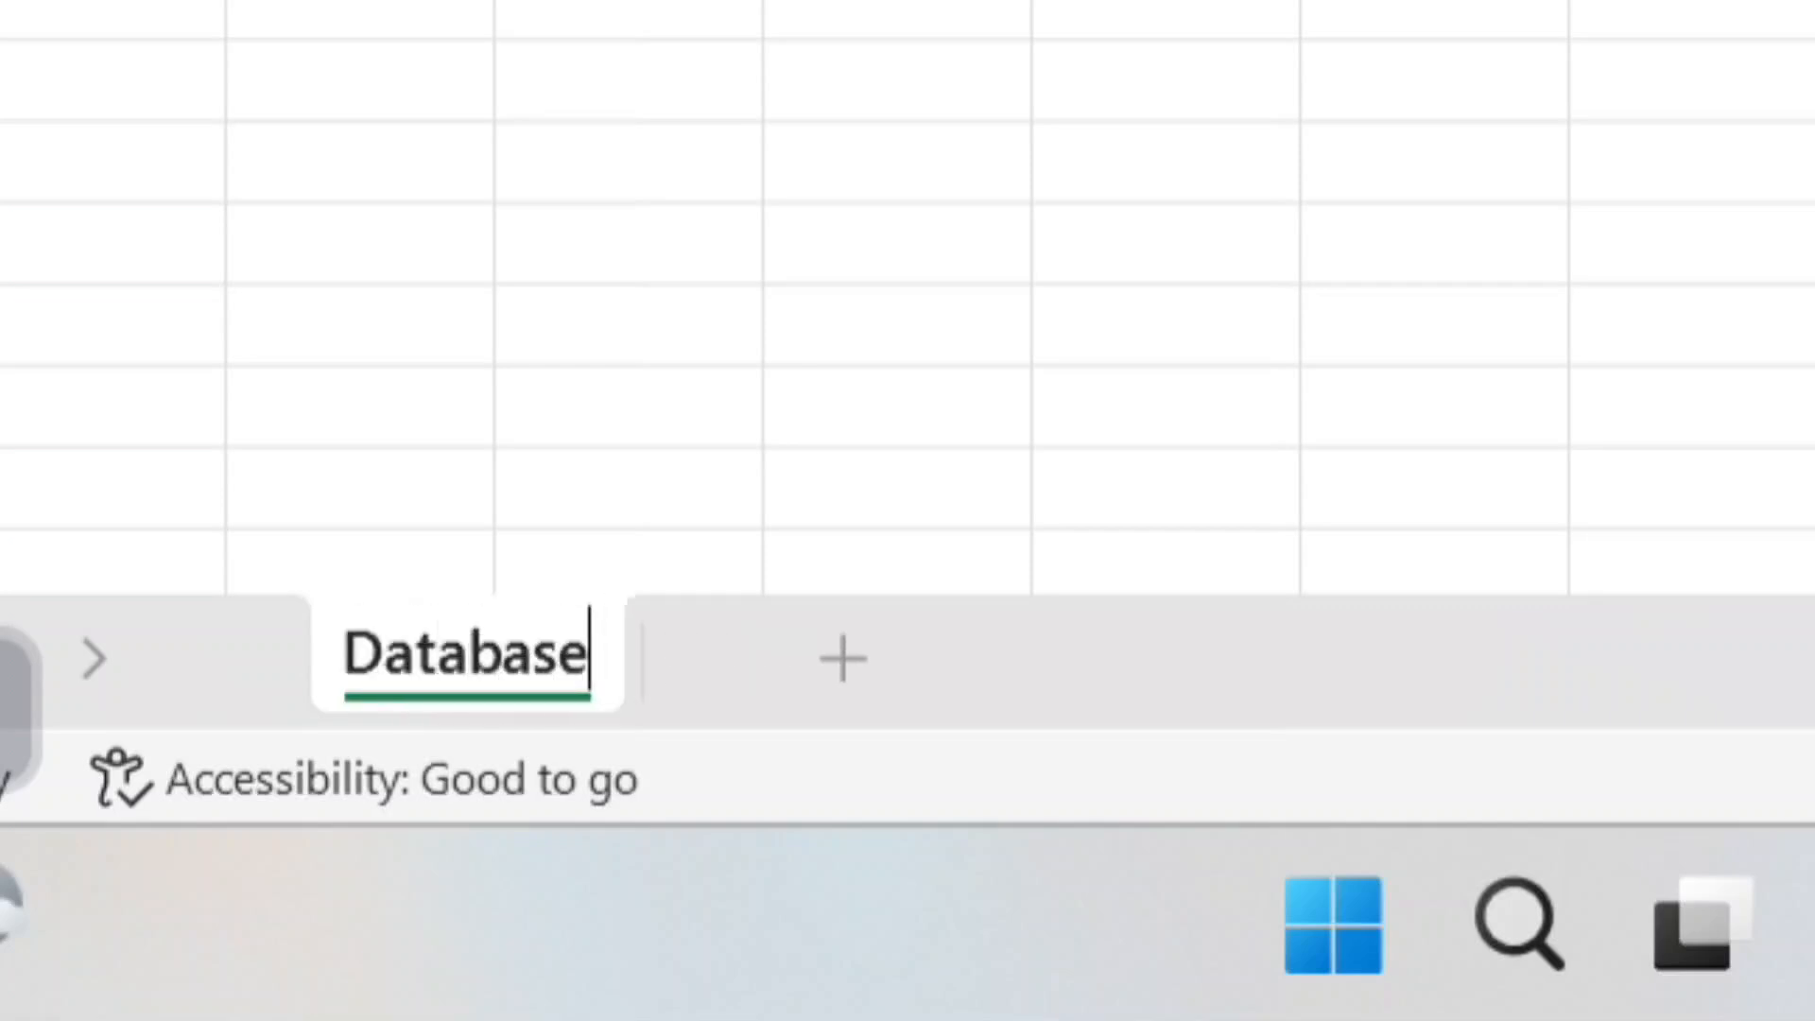
pyautogui.press('Return')
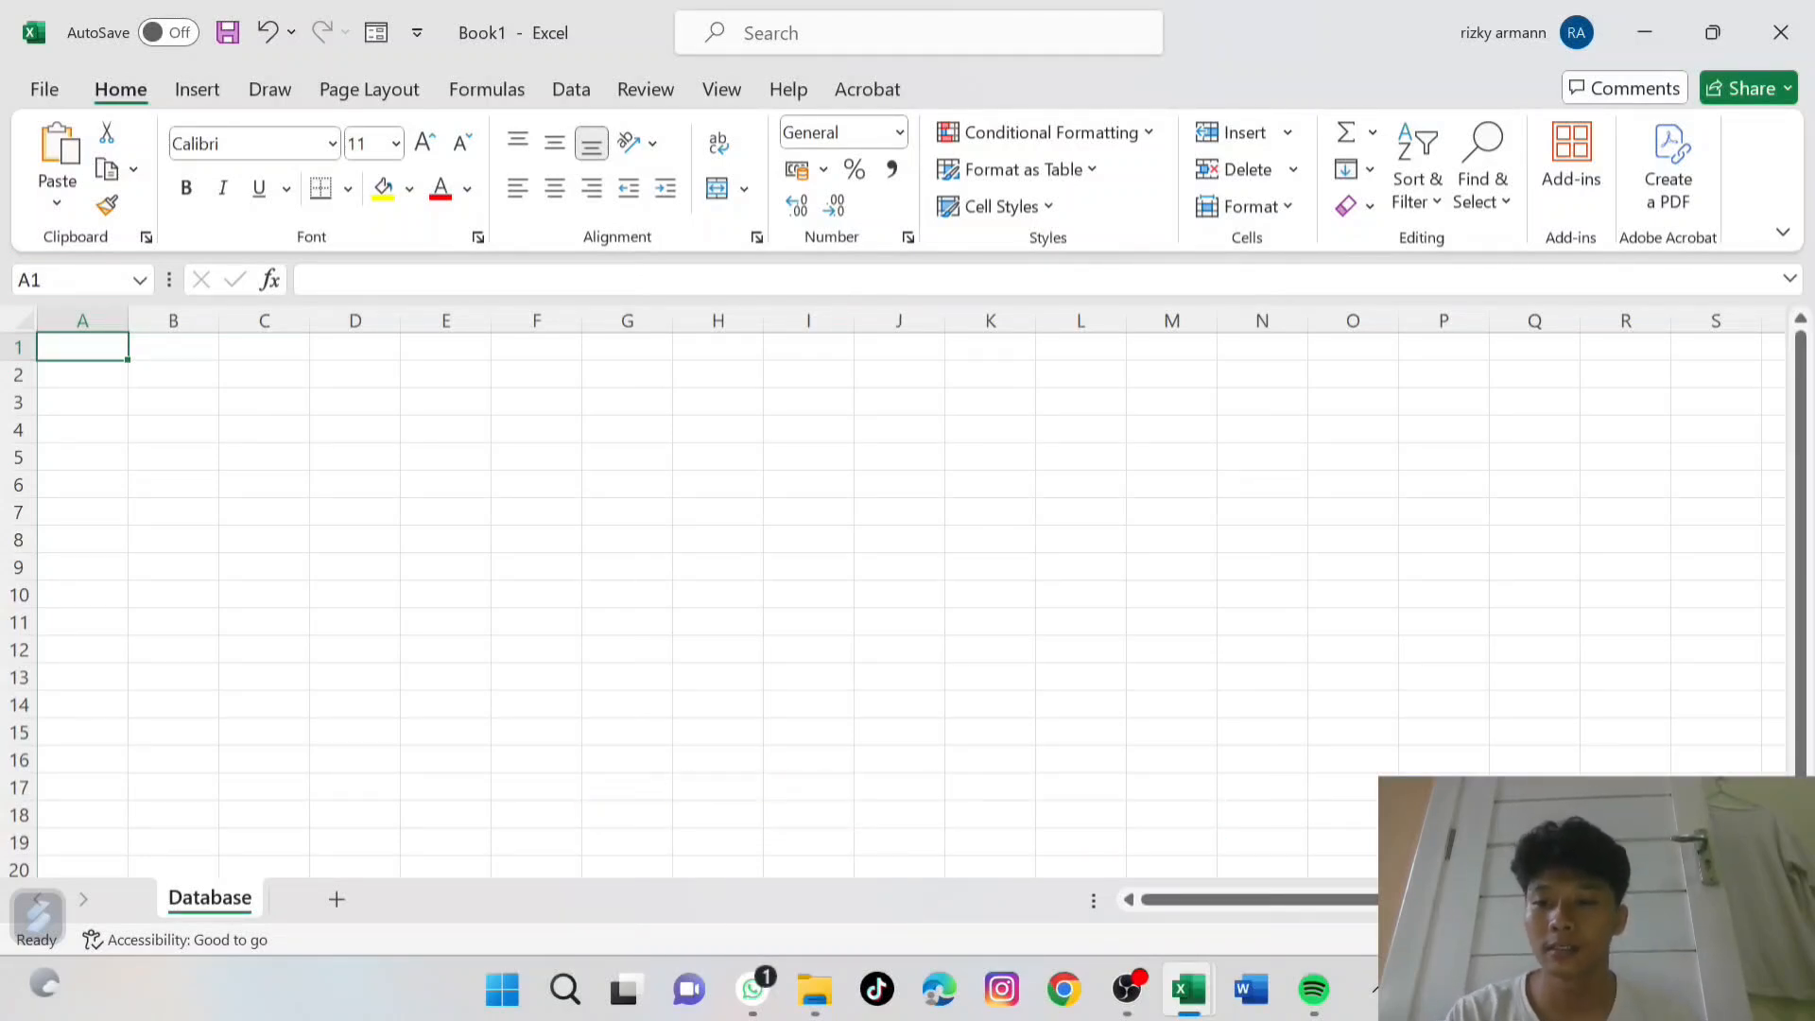
# Enter the title "Database Penjualan Harian" in cell A1.
pyautogui.press('BackSpace')
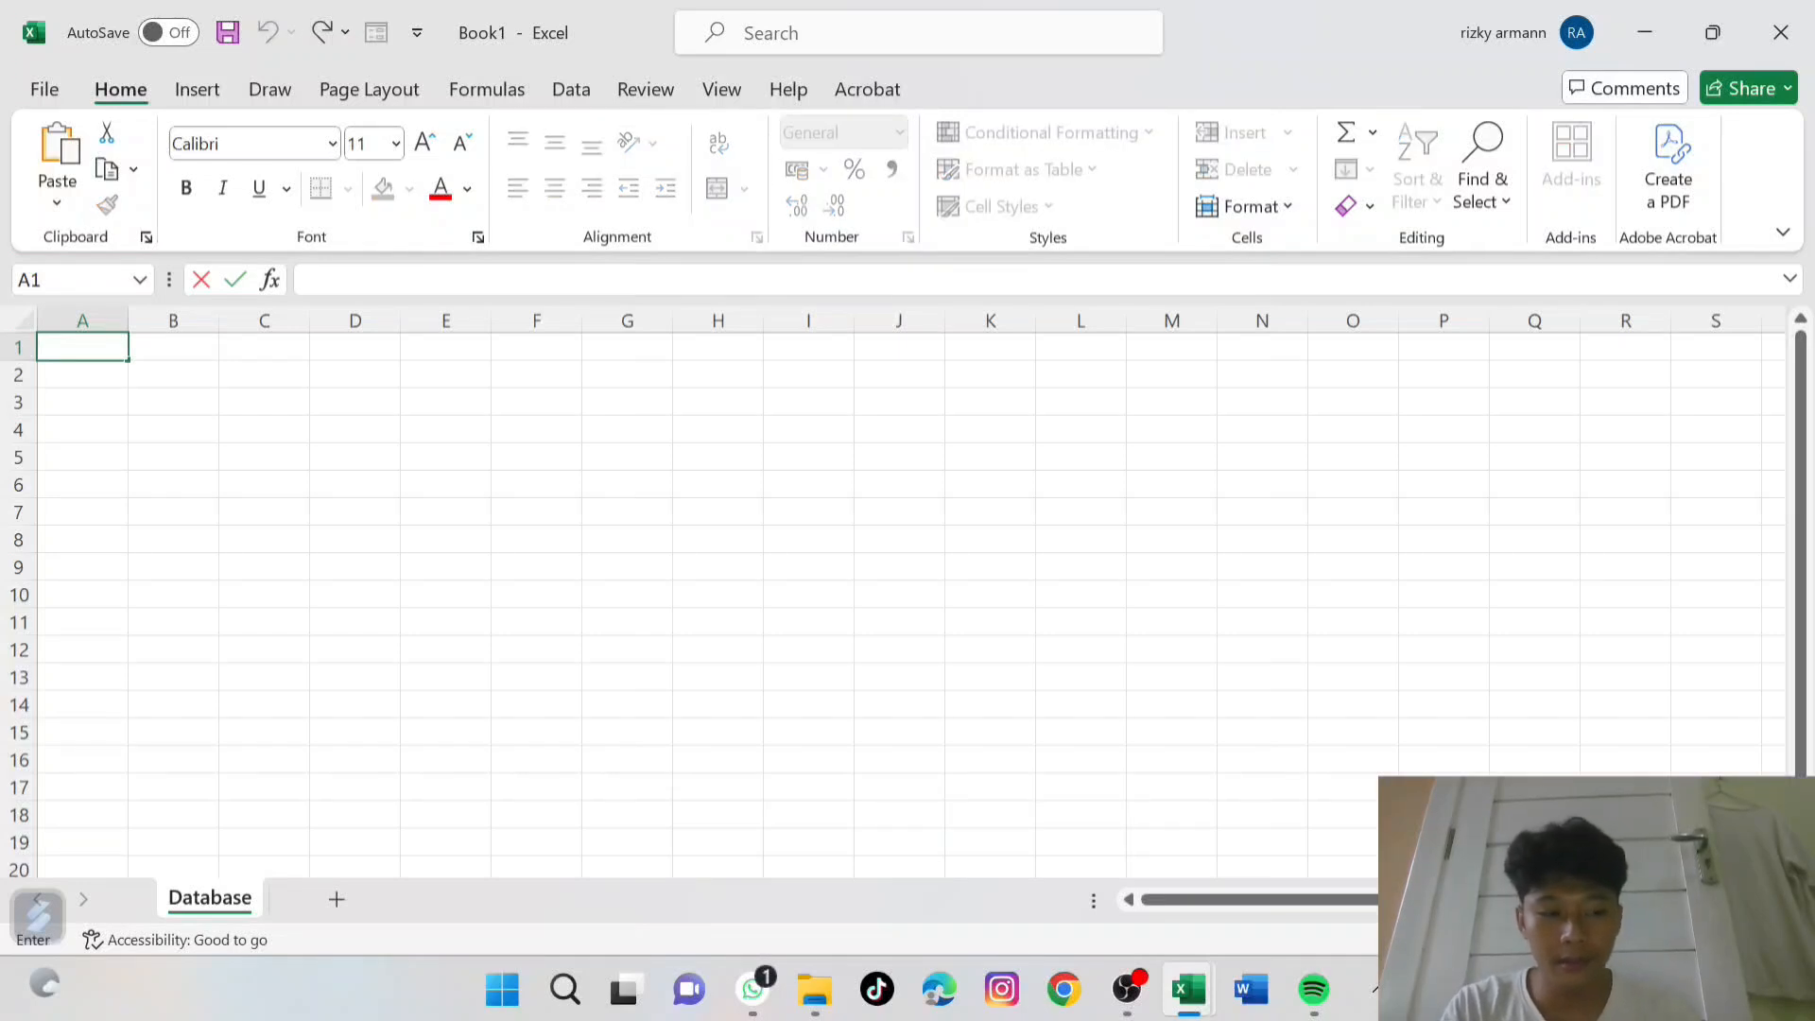
pyautogui.write('Database')
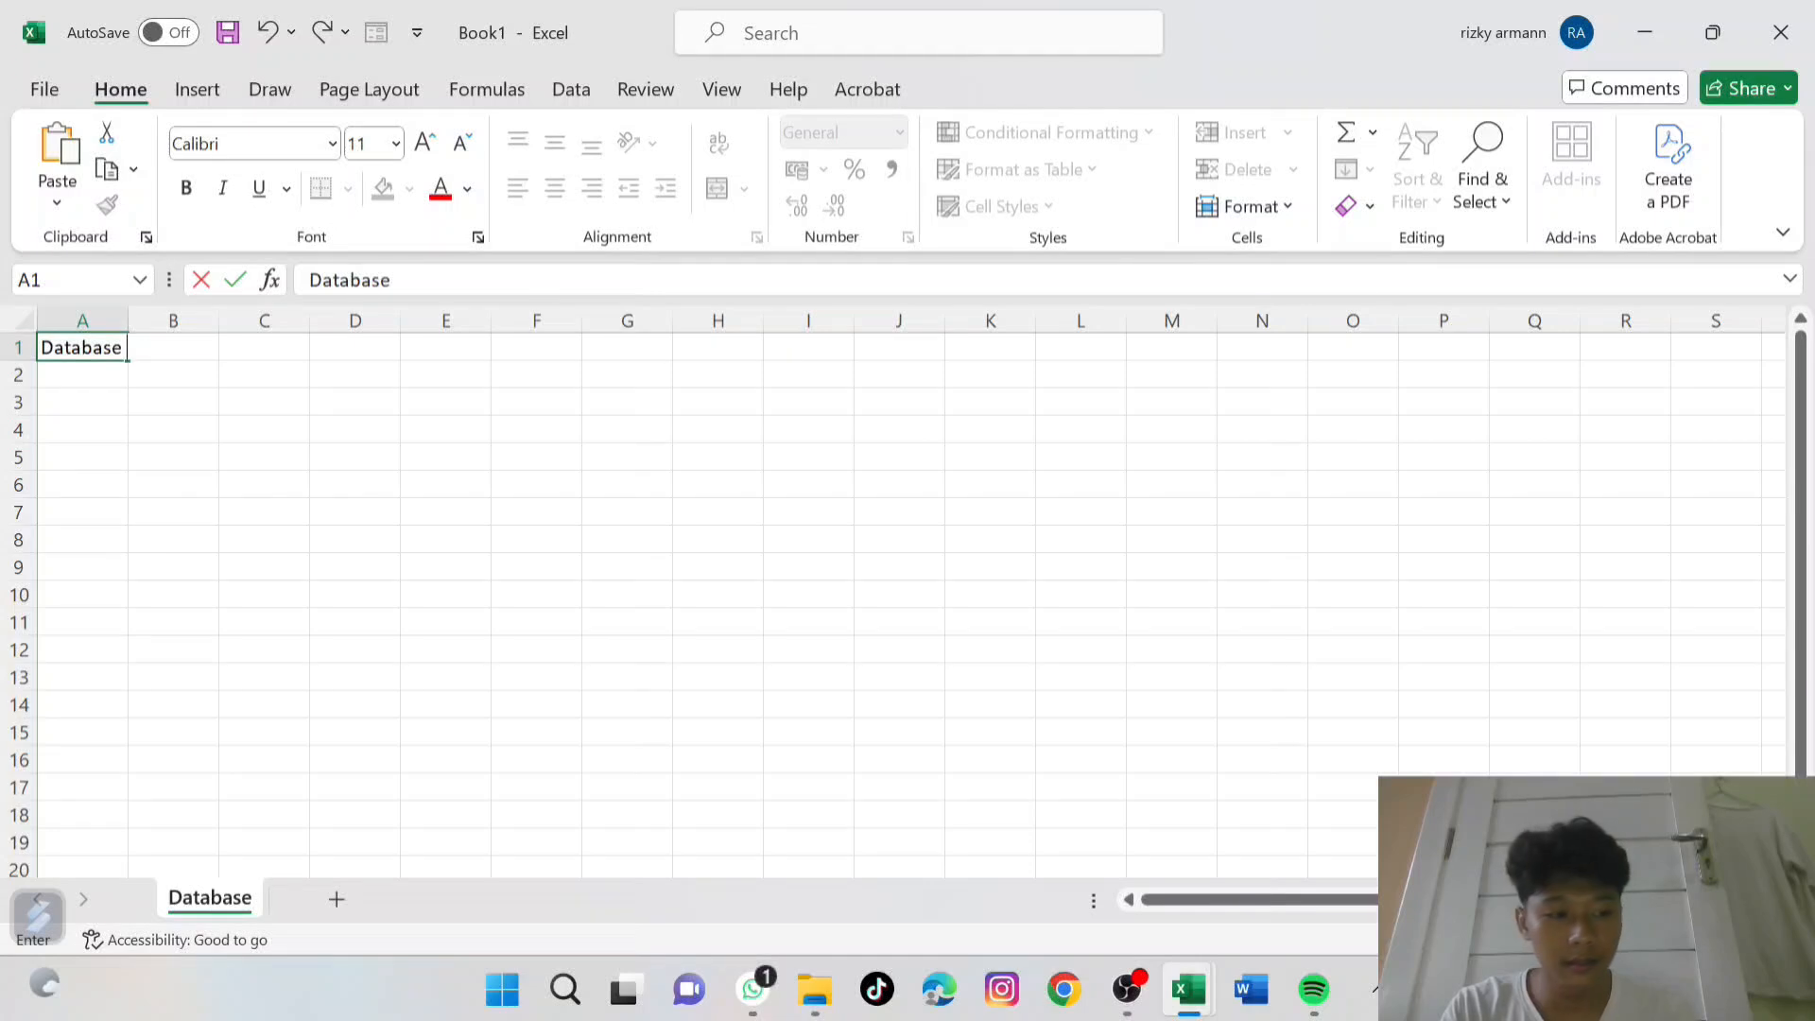
pyautogui.write(' PEnjua')
pyautogui.press('BackSpace')
pyautogui.press('BackSpace')
pyautogui.press('BackSpace')
pyautogui.press('BackSpace')
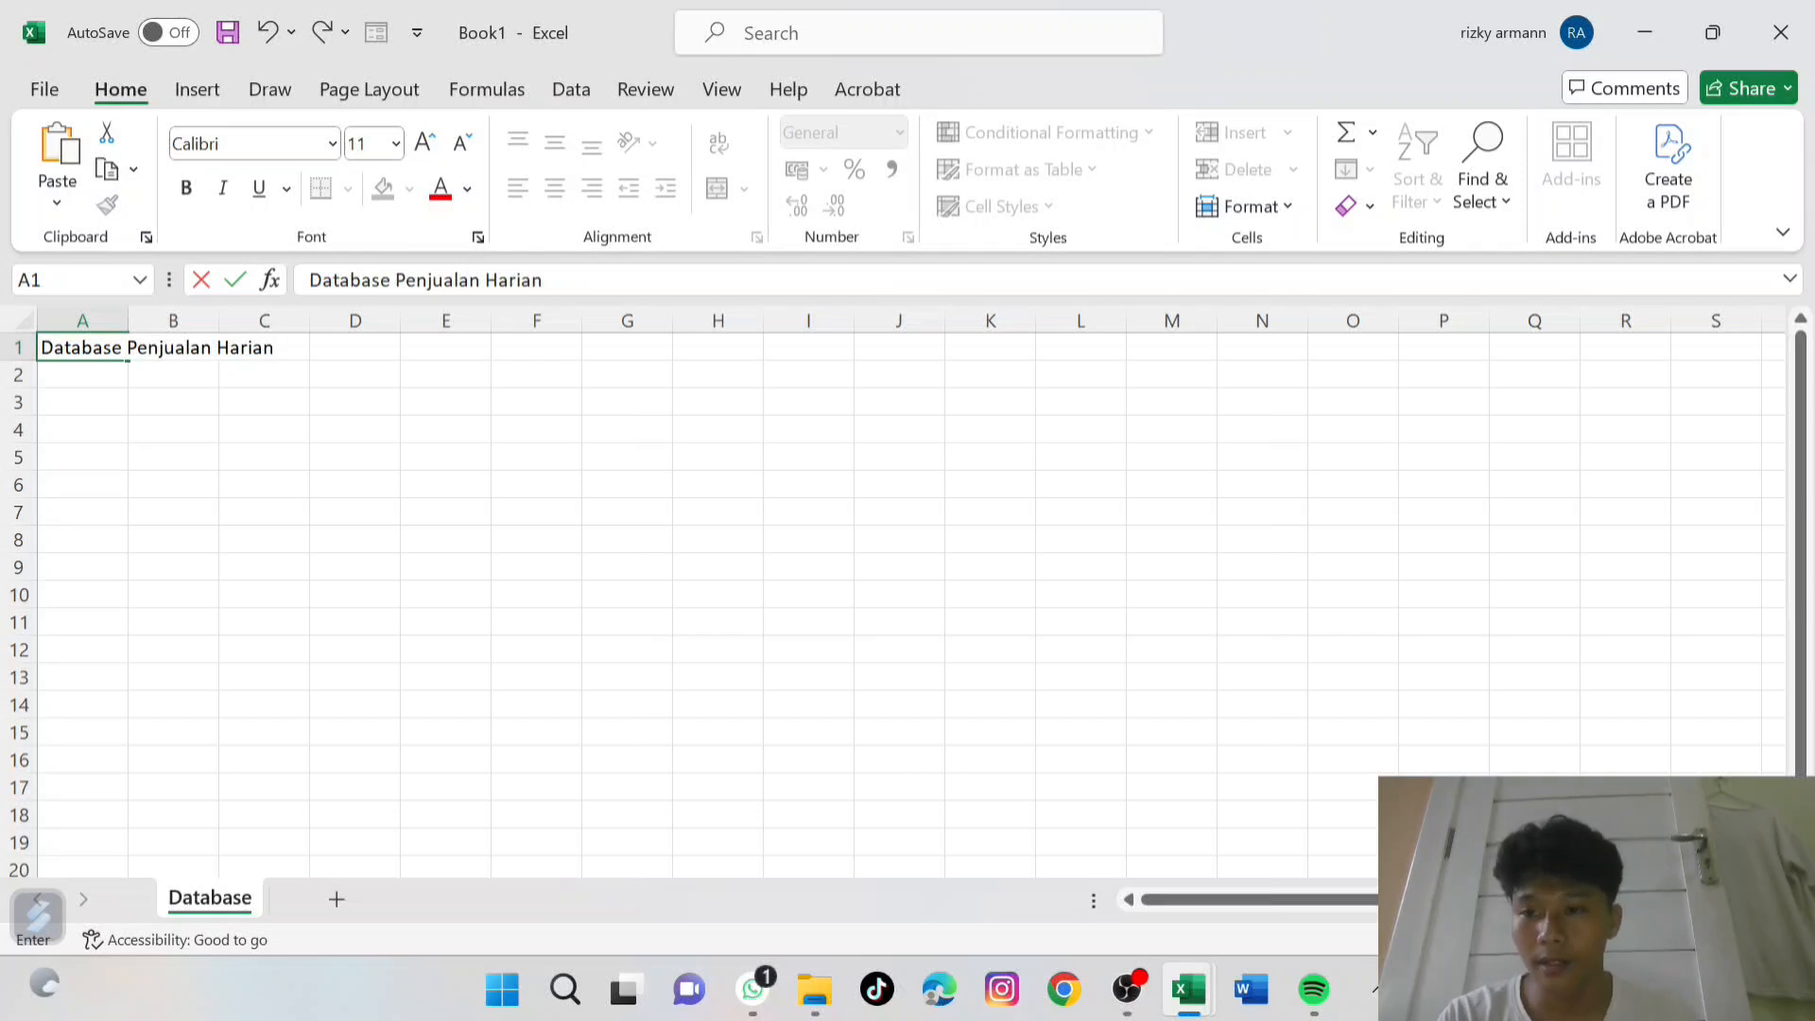
pyautogui.press('Return')
pyautogui.press('Return')
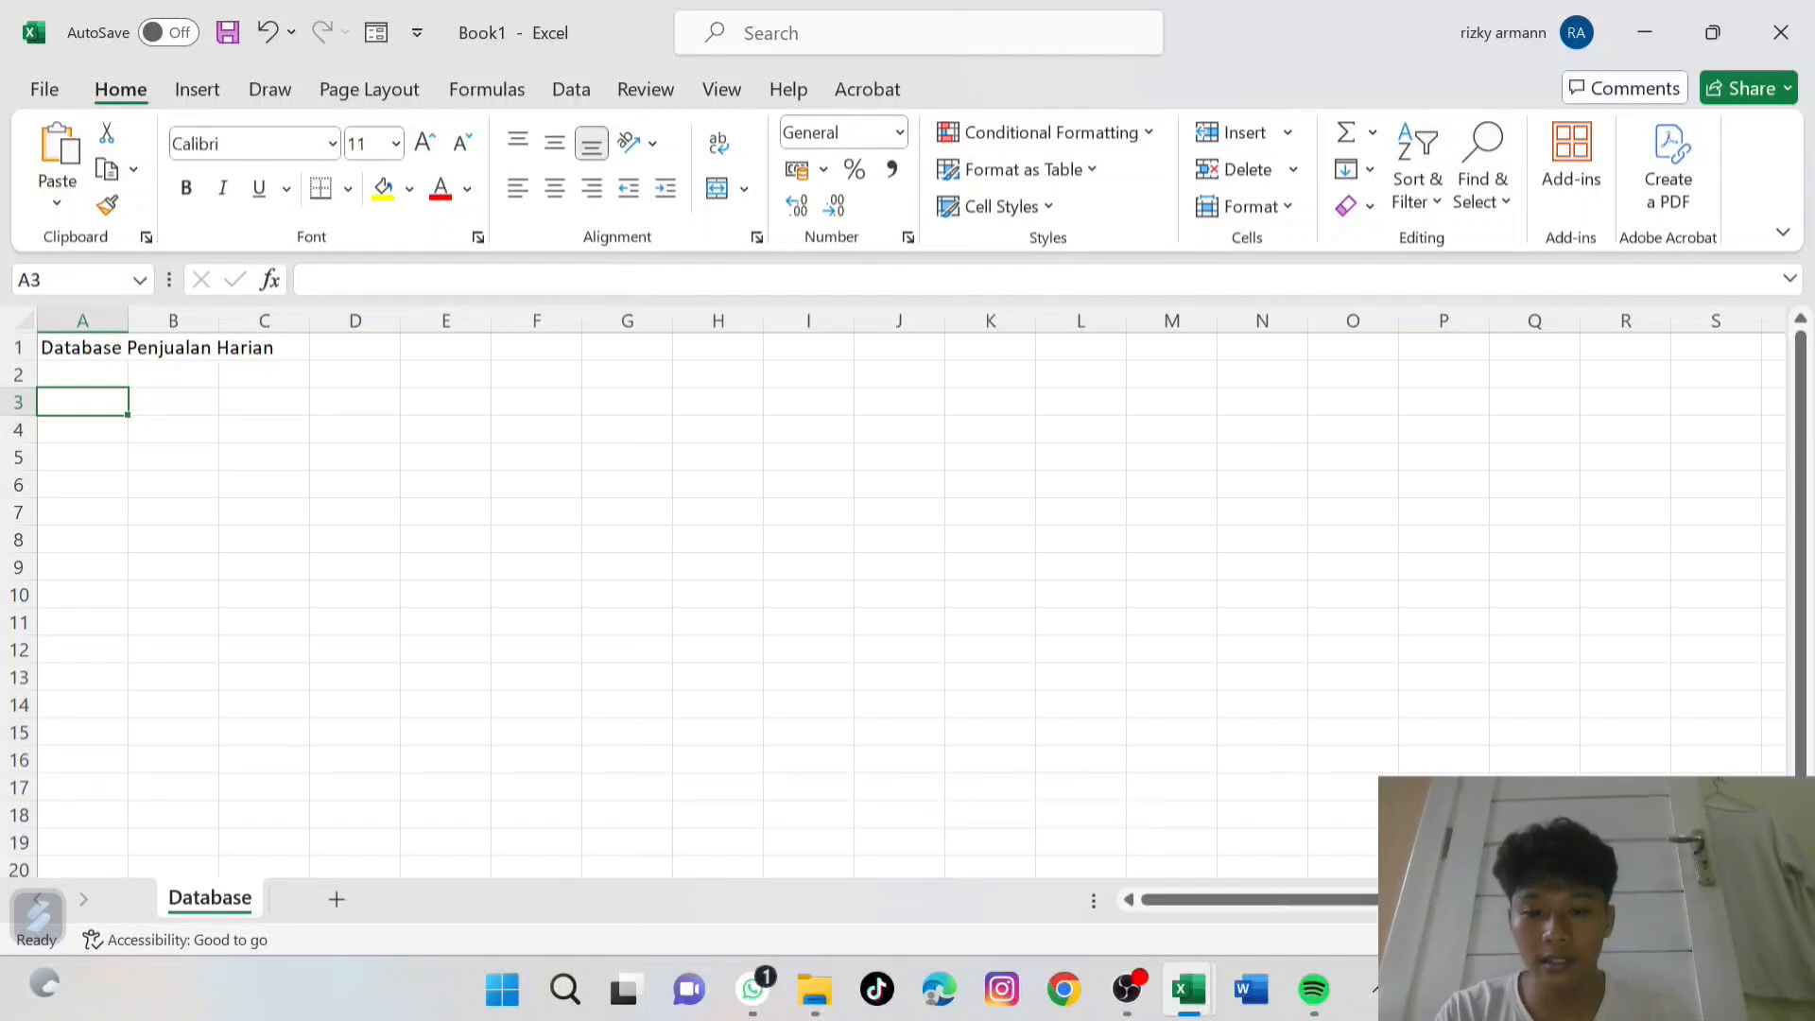
# Enter the column headers "ID Barang" in cell A3 and "Nama Barang" in cell B3.
pyautogui.write('I')
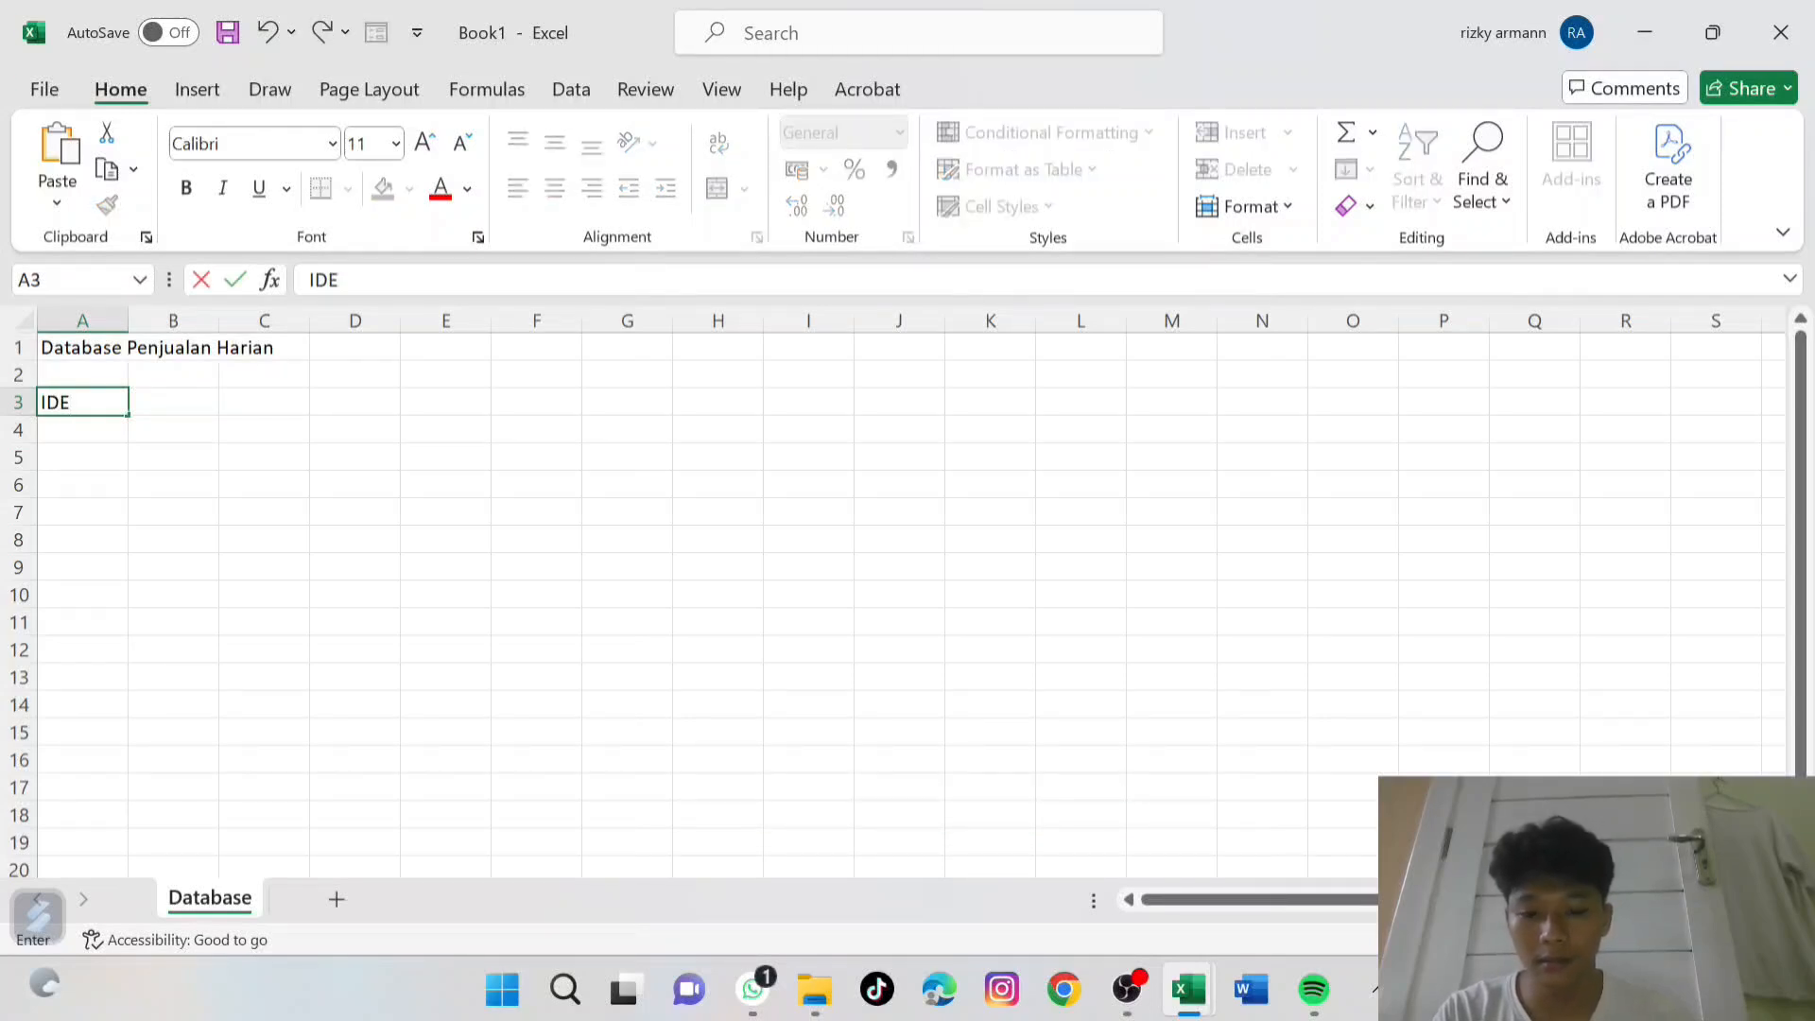
pyautogui.write('D Barang')
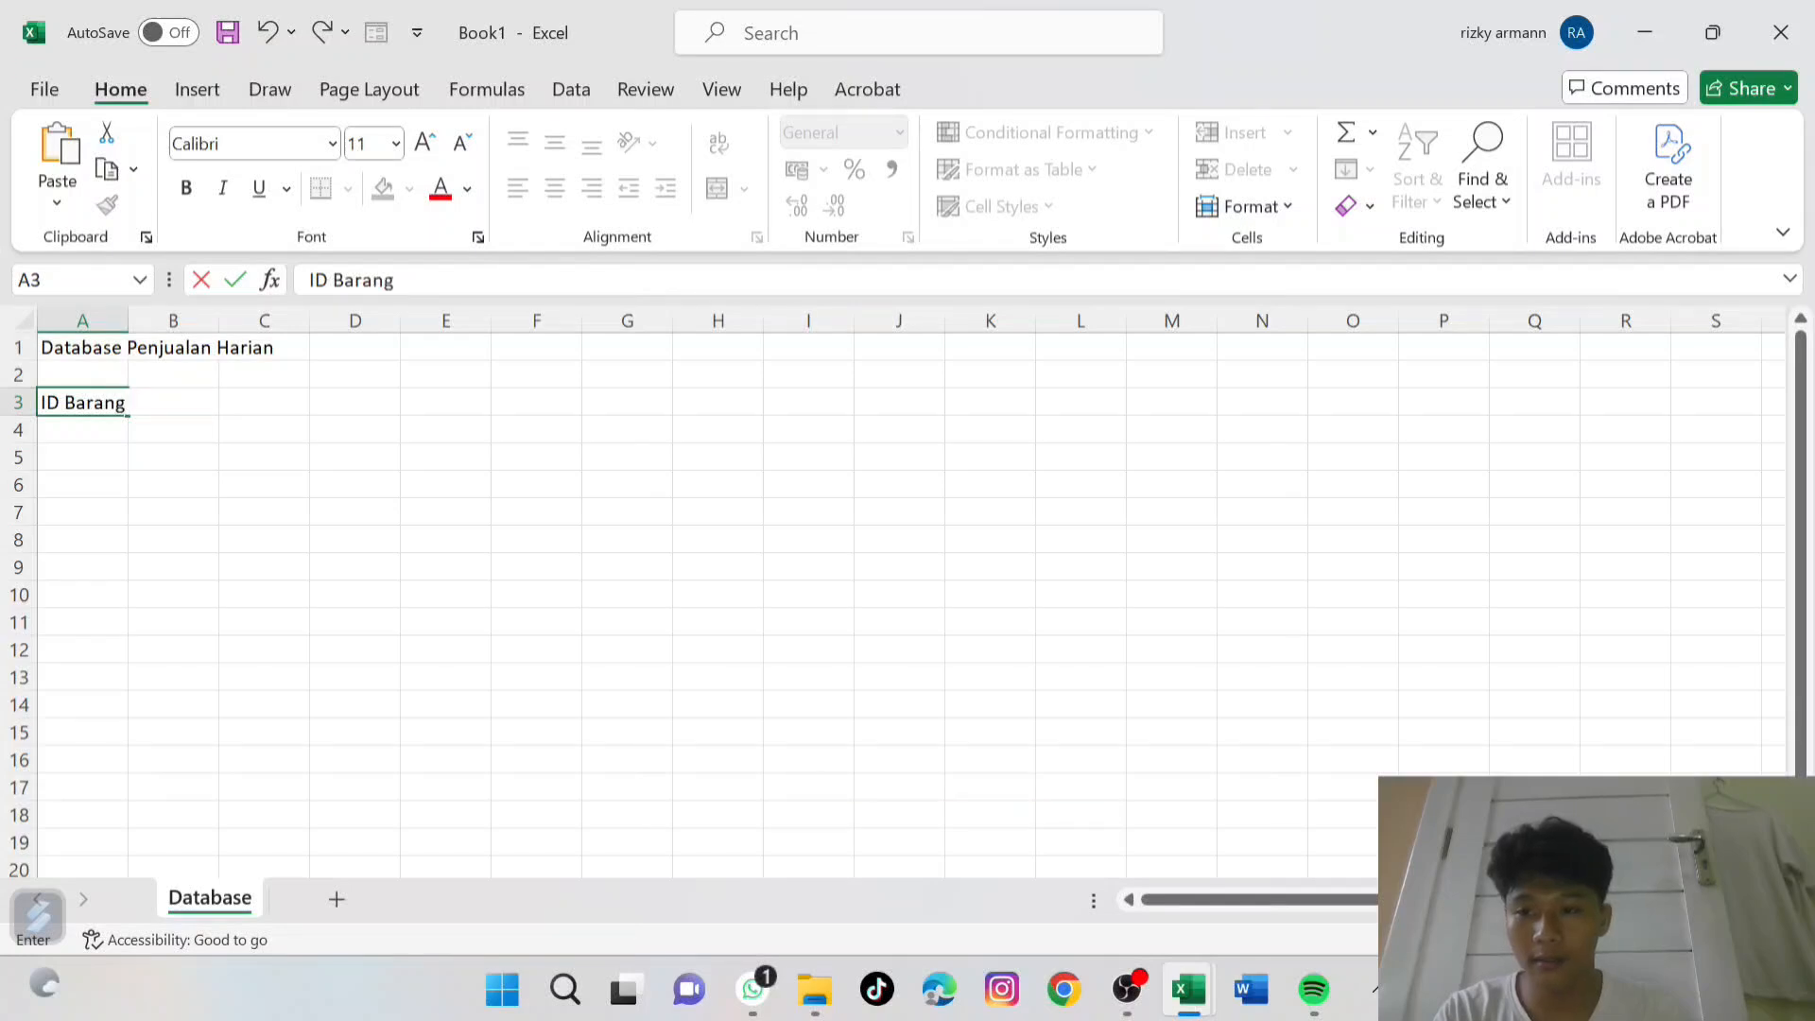
pyautogui.doubleClick(120, 403)
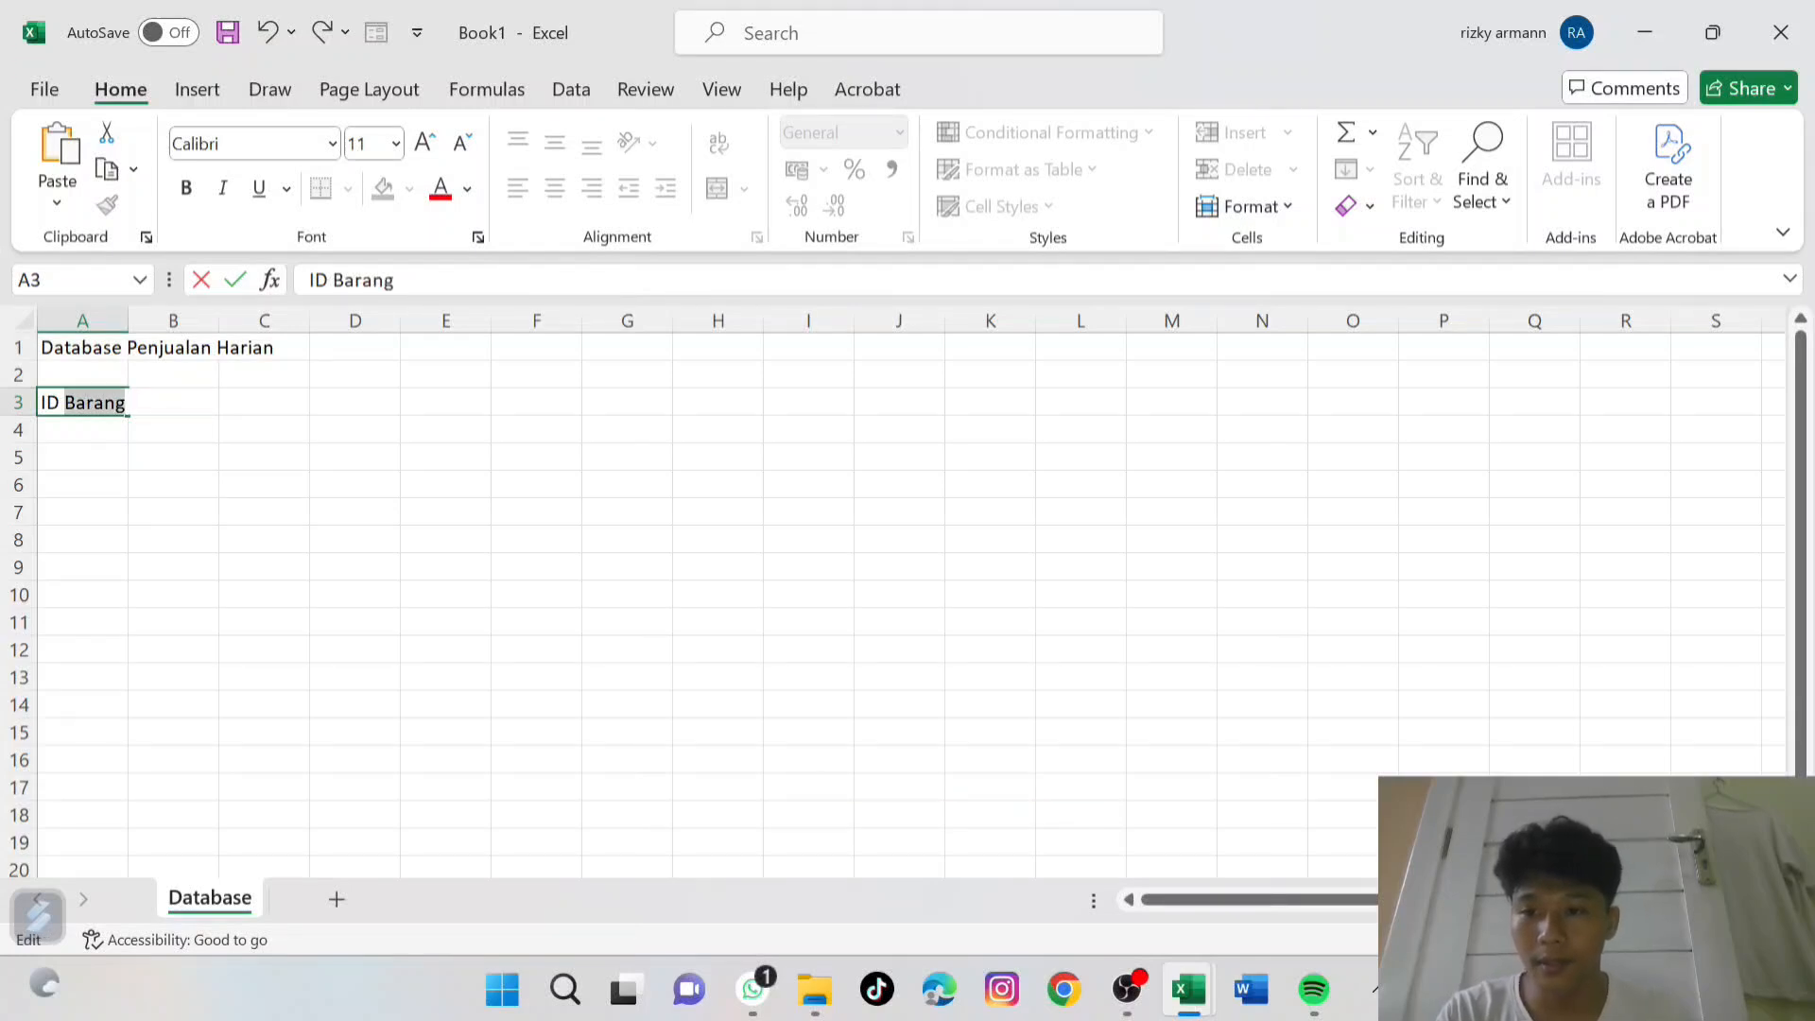
pyautogui.click(123, 403)
pyautogui.click(172, 423)
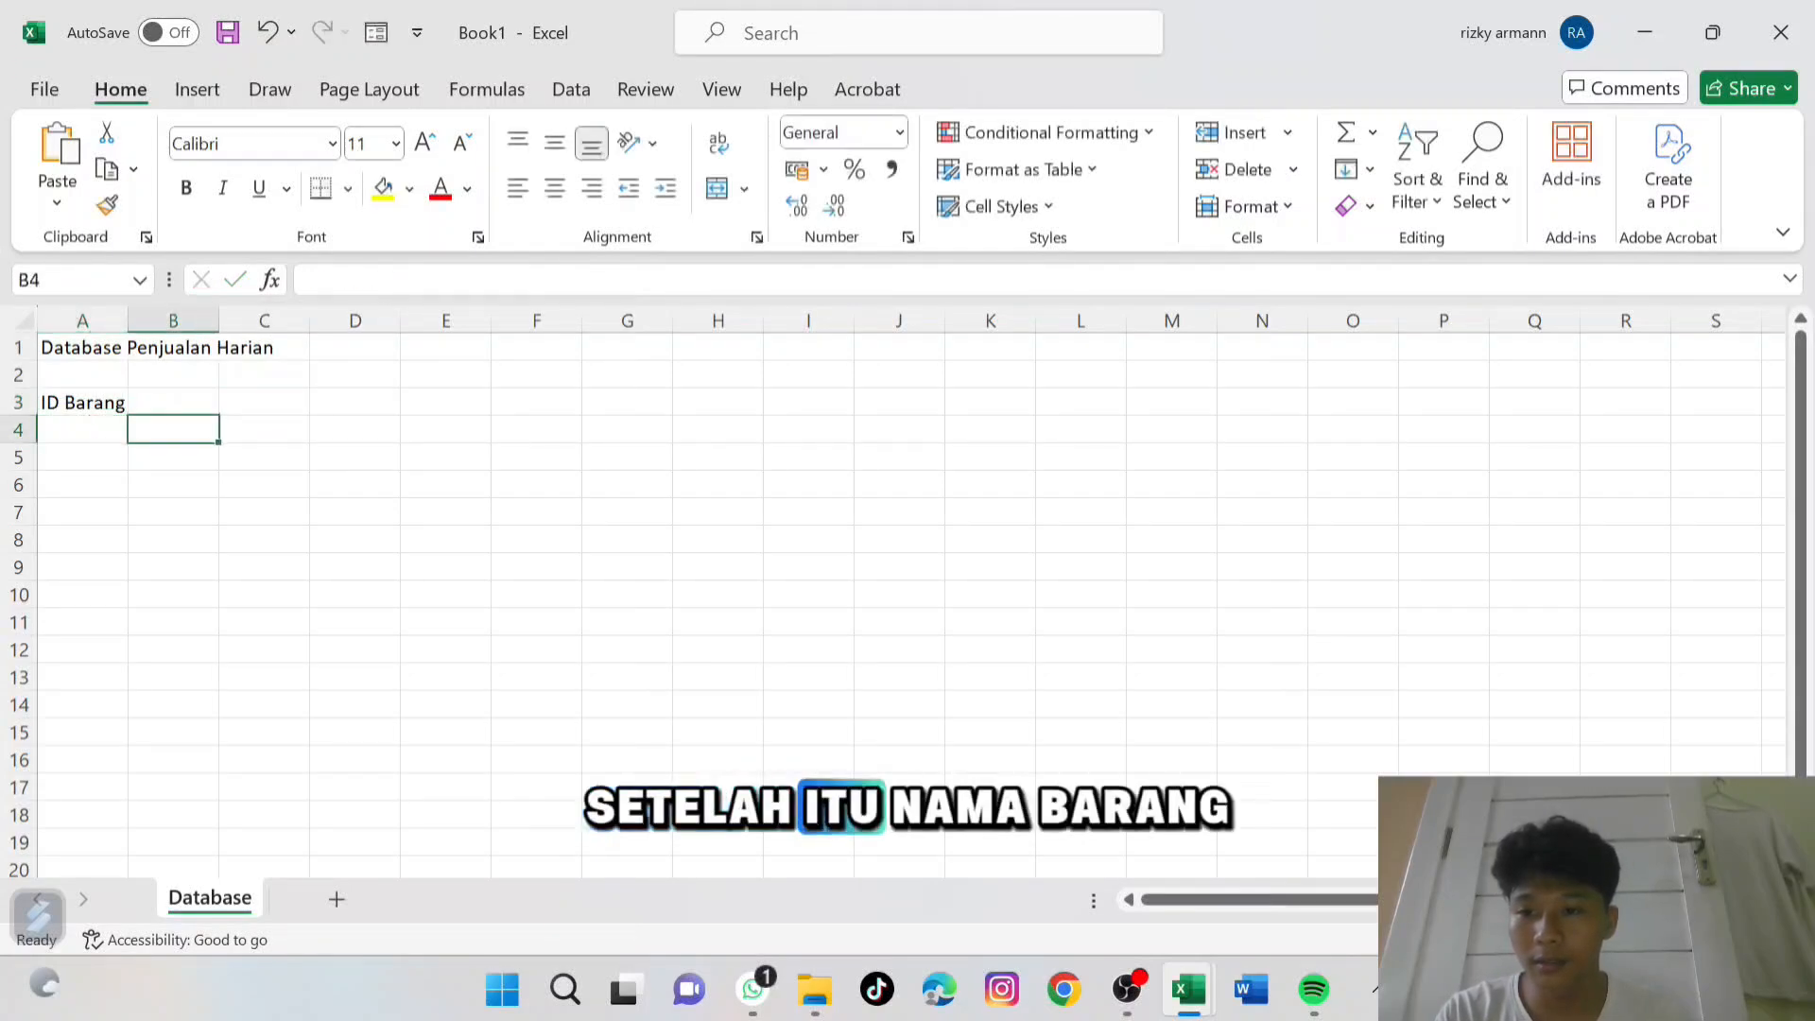
pyautogui.click(172, 416)
pyautogui.click(173, 403)
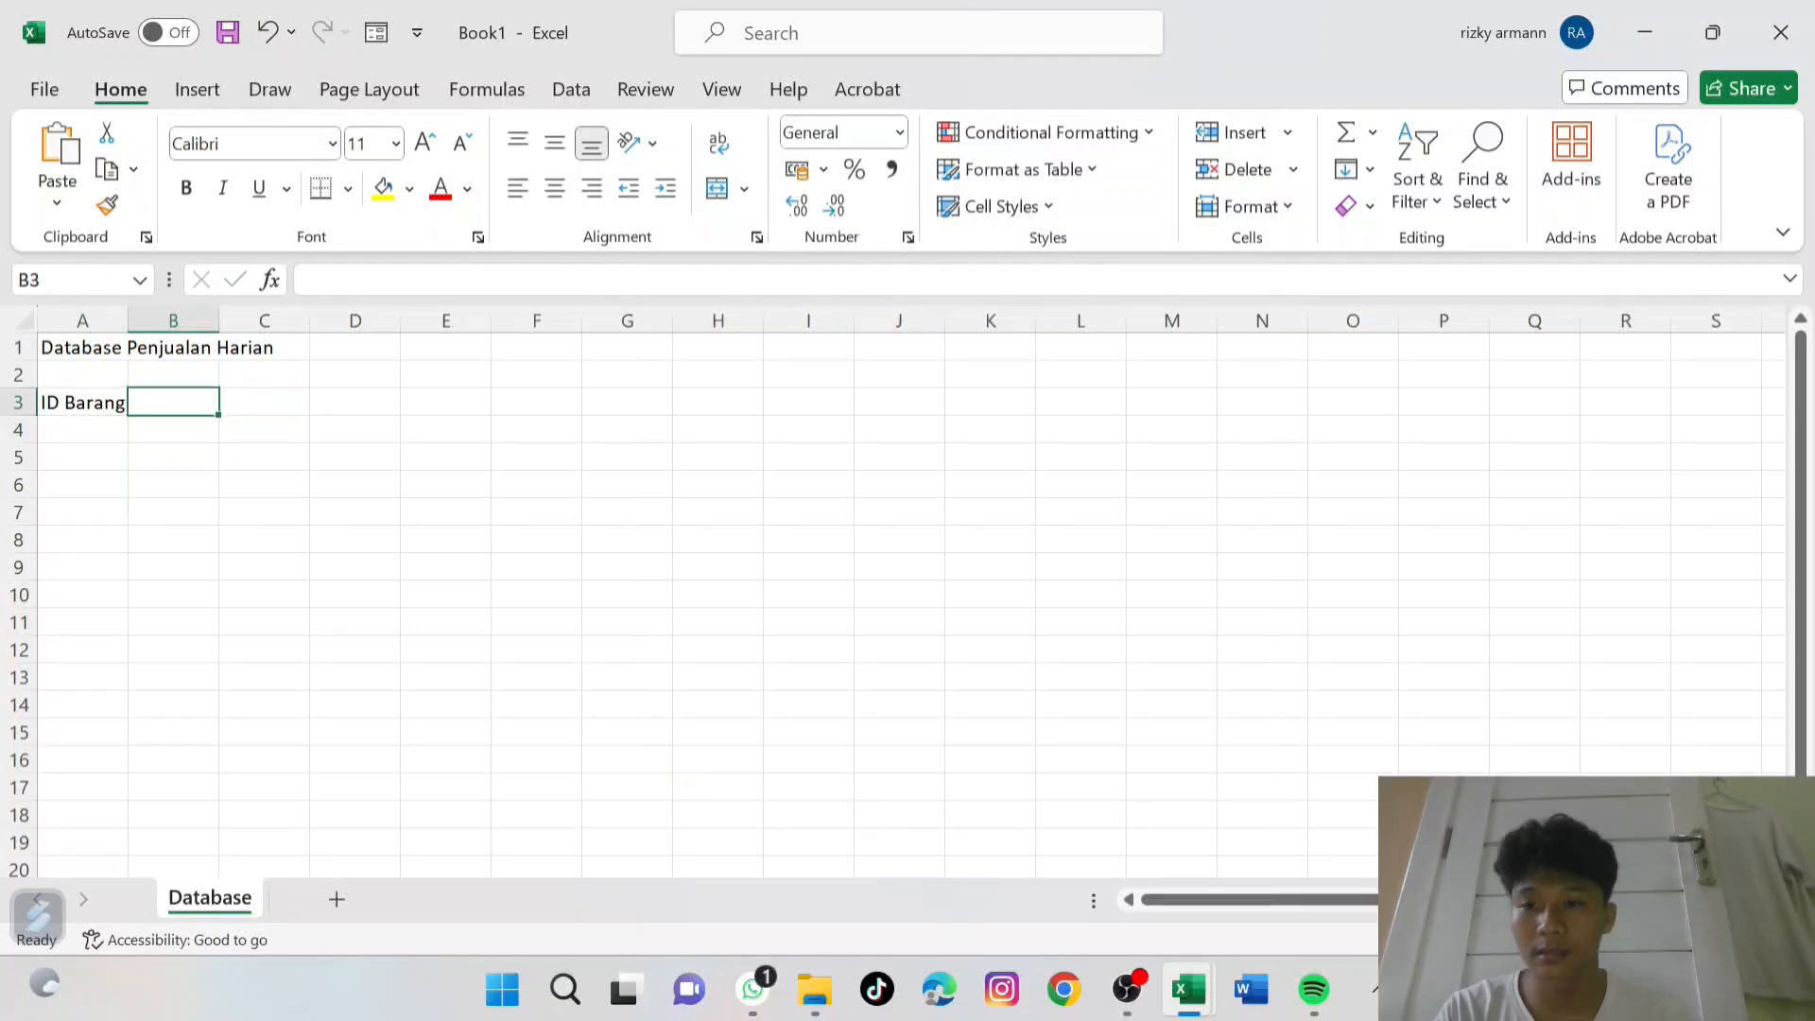
pyautogui.write('Nama Barang')
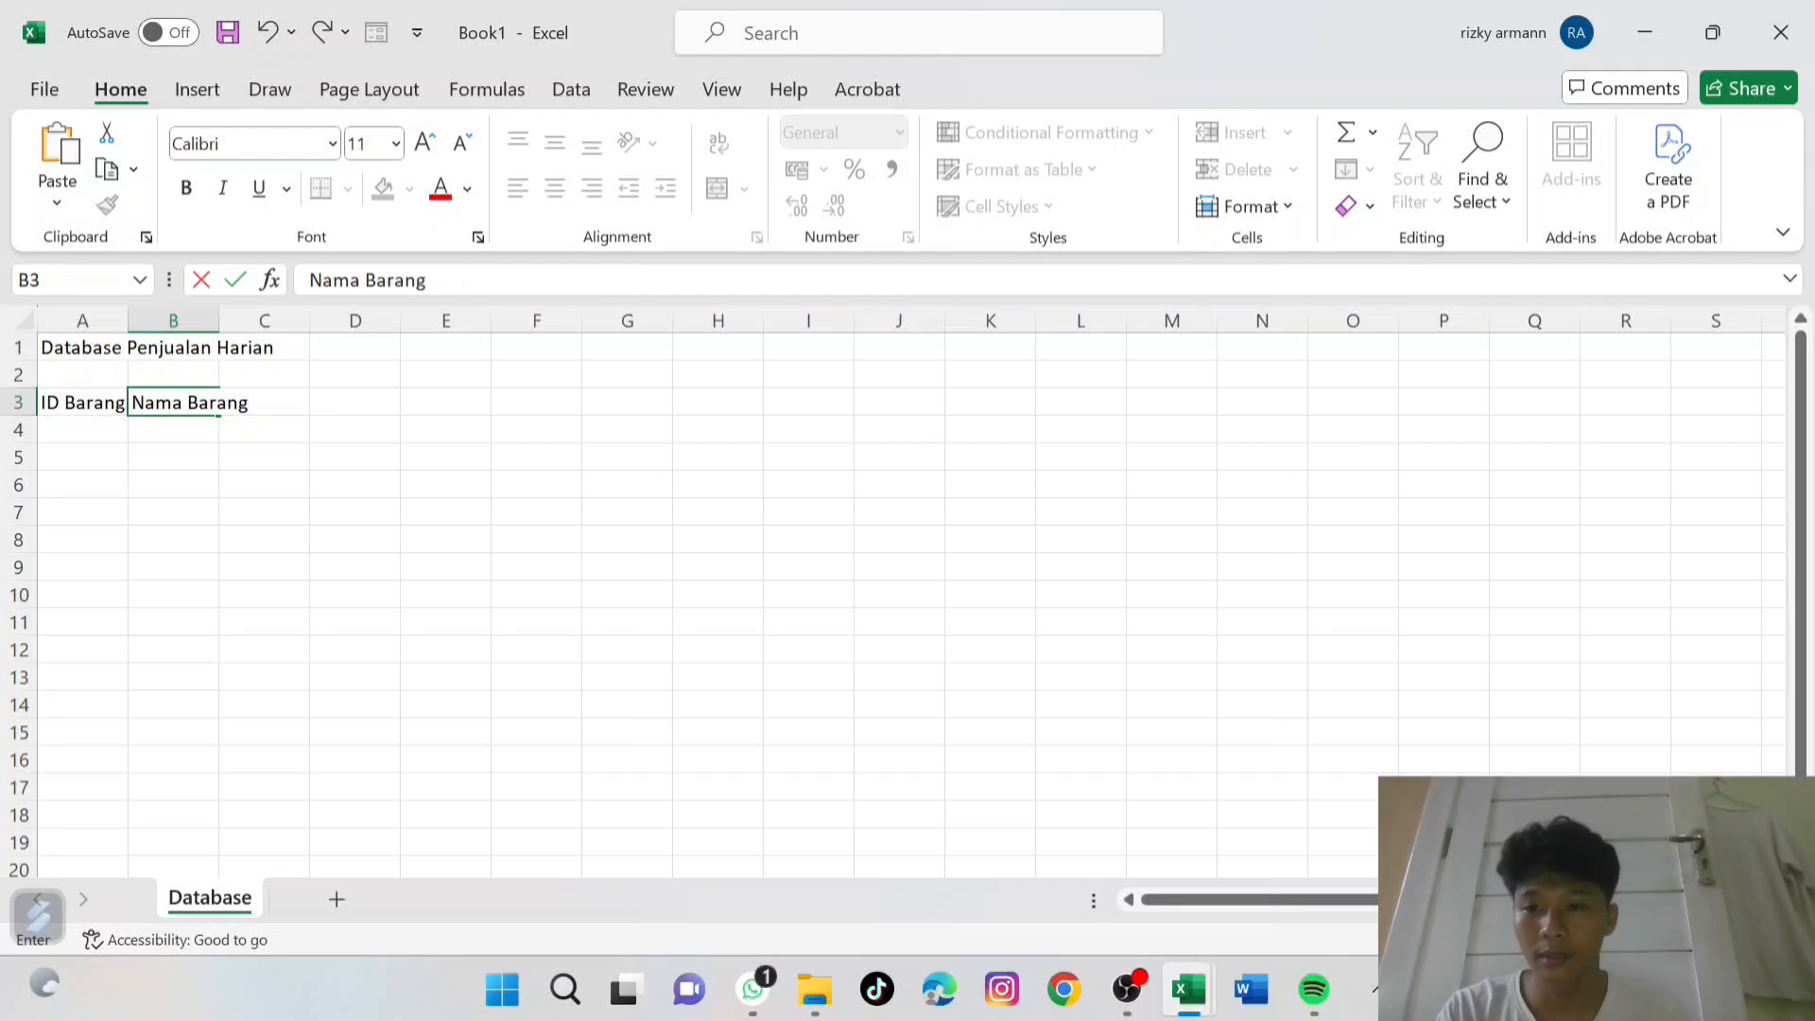
# Add the column headers "Kategori" in cell C3 and "Harga" in cell D3.
pyautogui.click(265, 428)
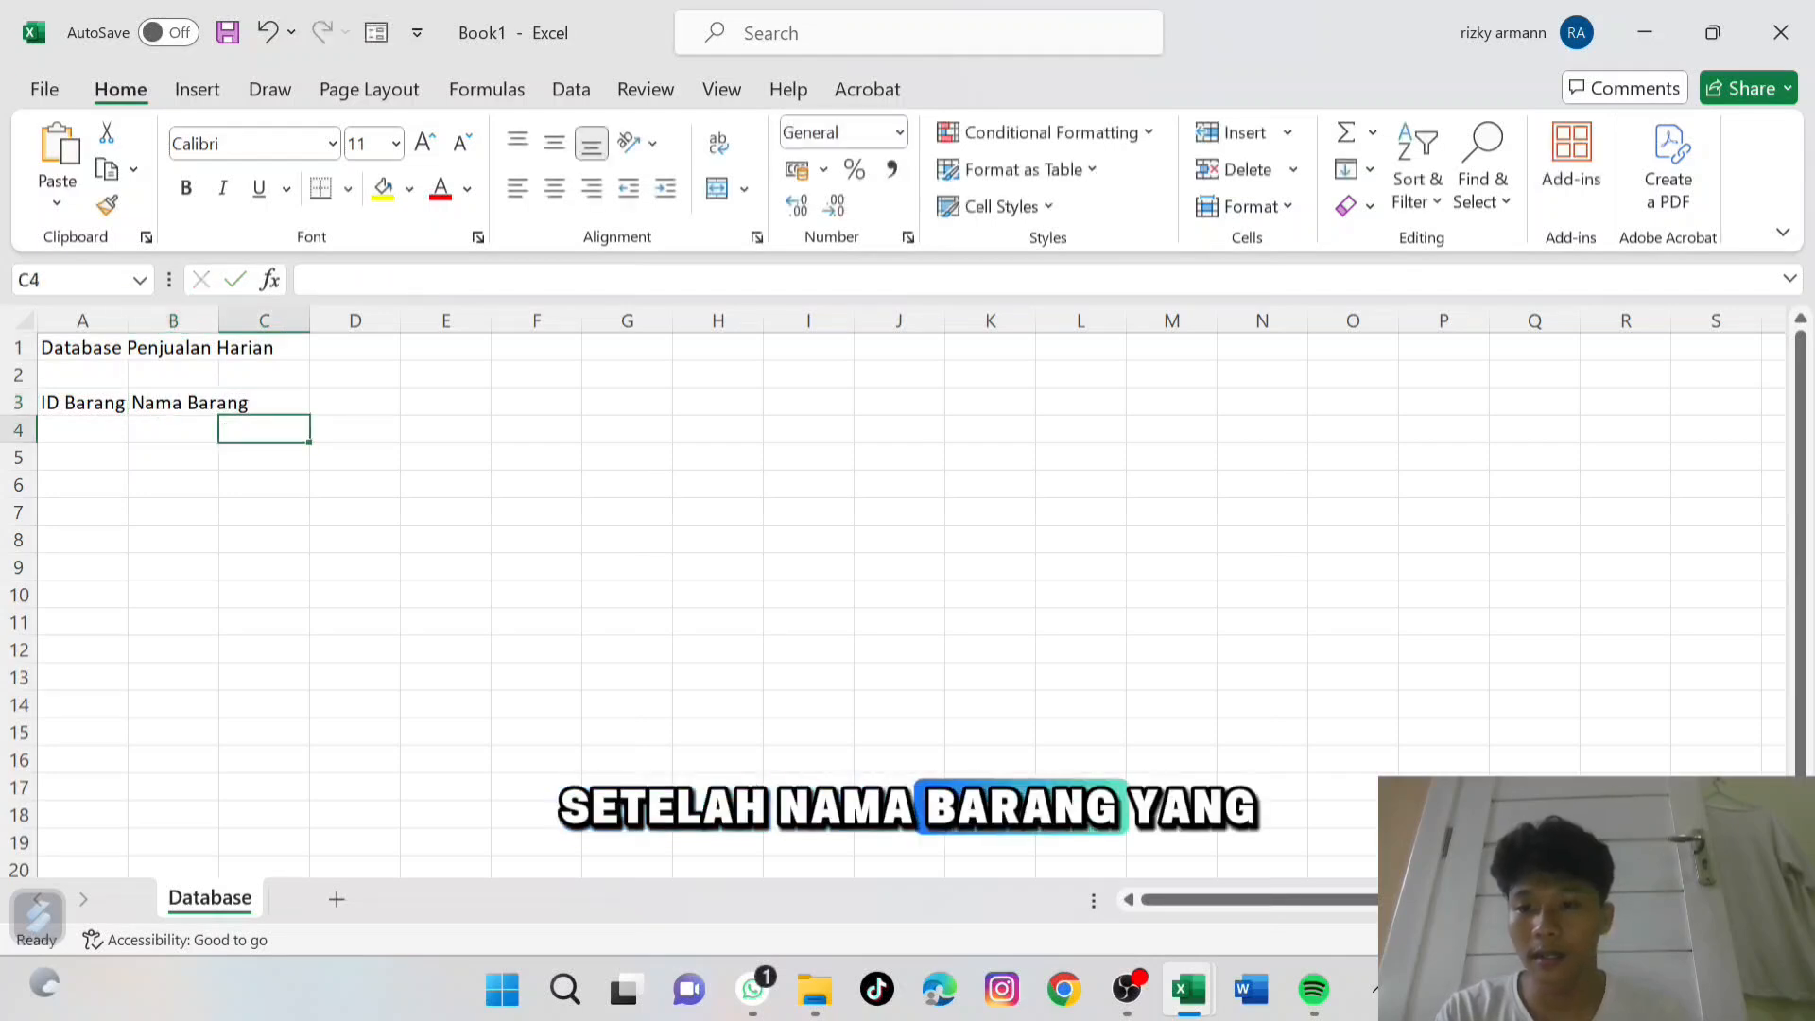
pyautogui.click(264, 402)
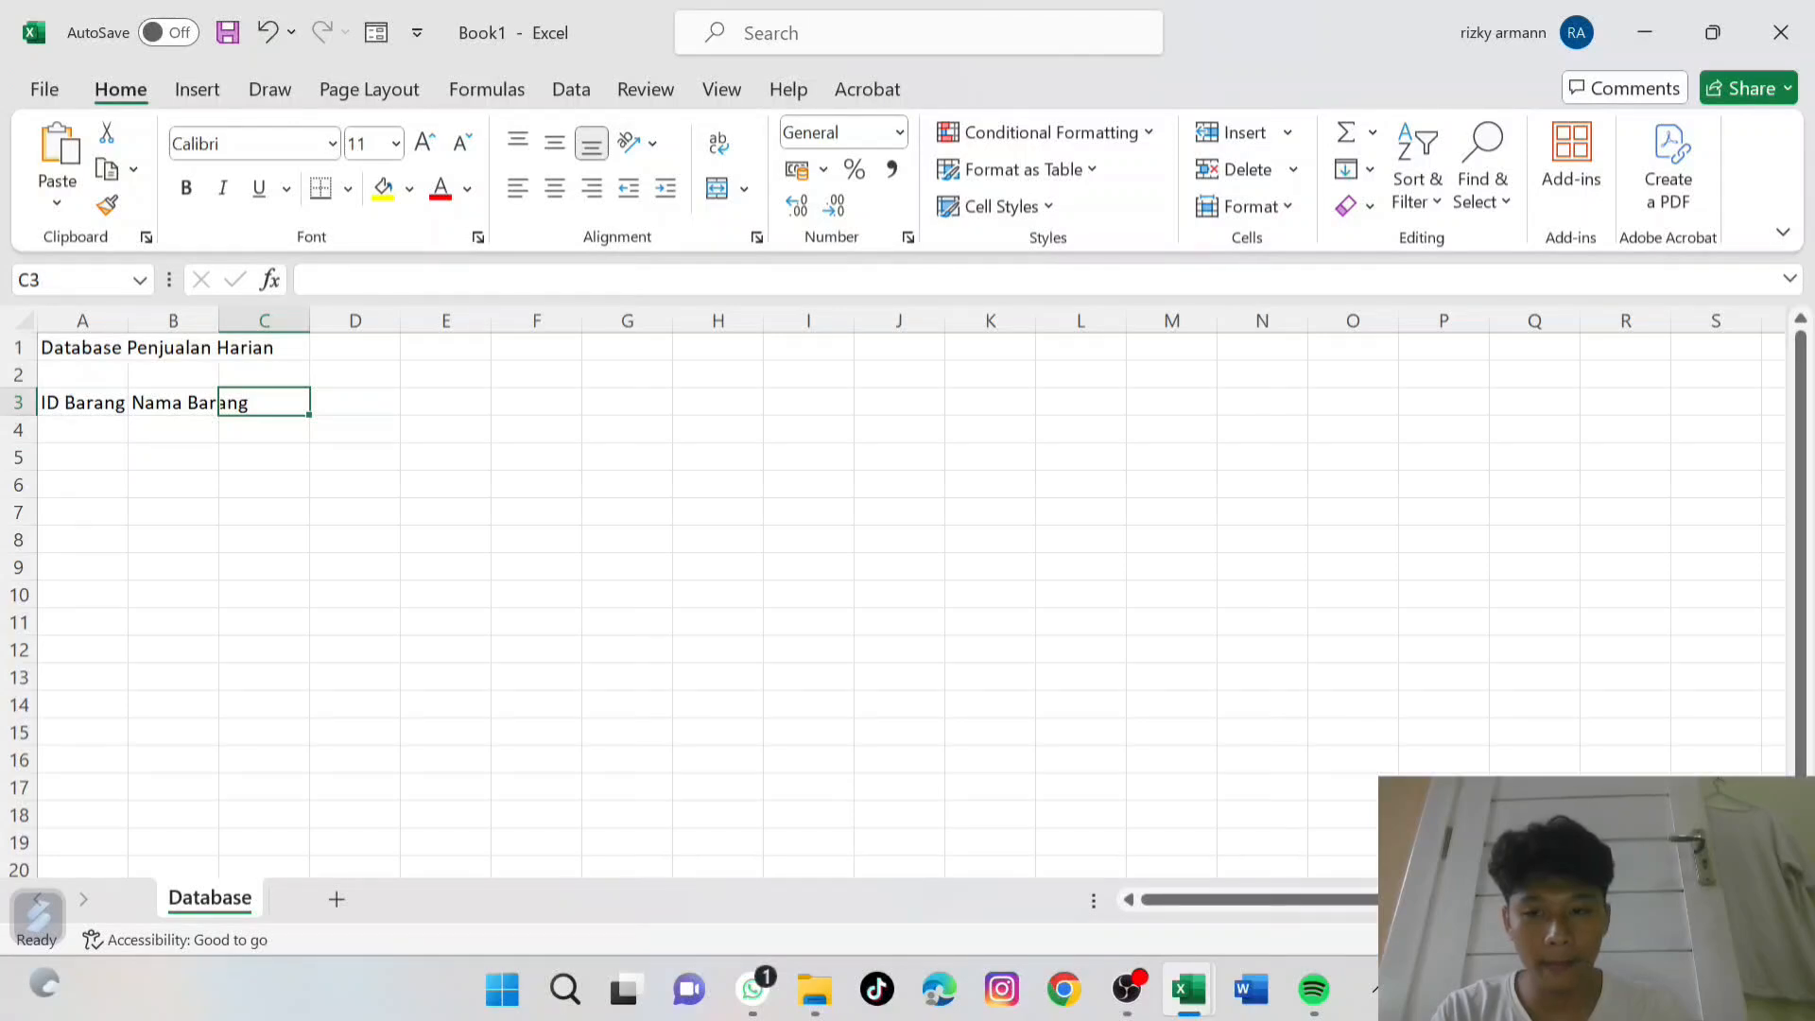
pyautogui.write('Kategori')
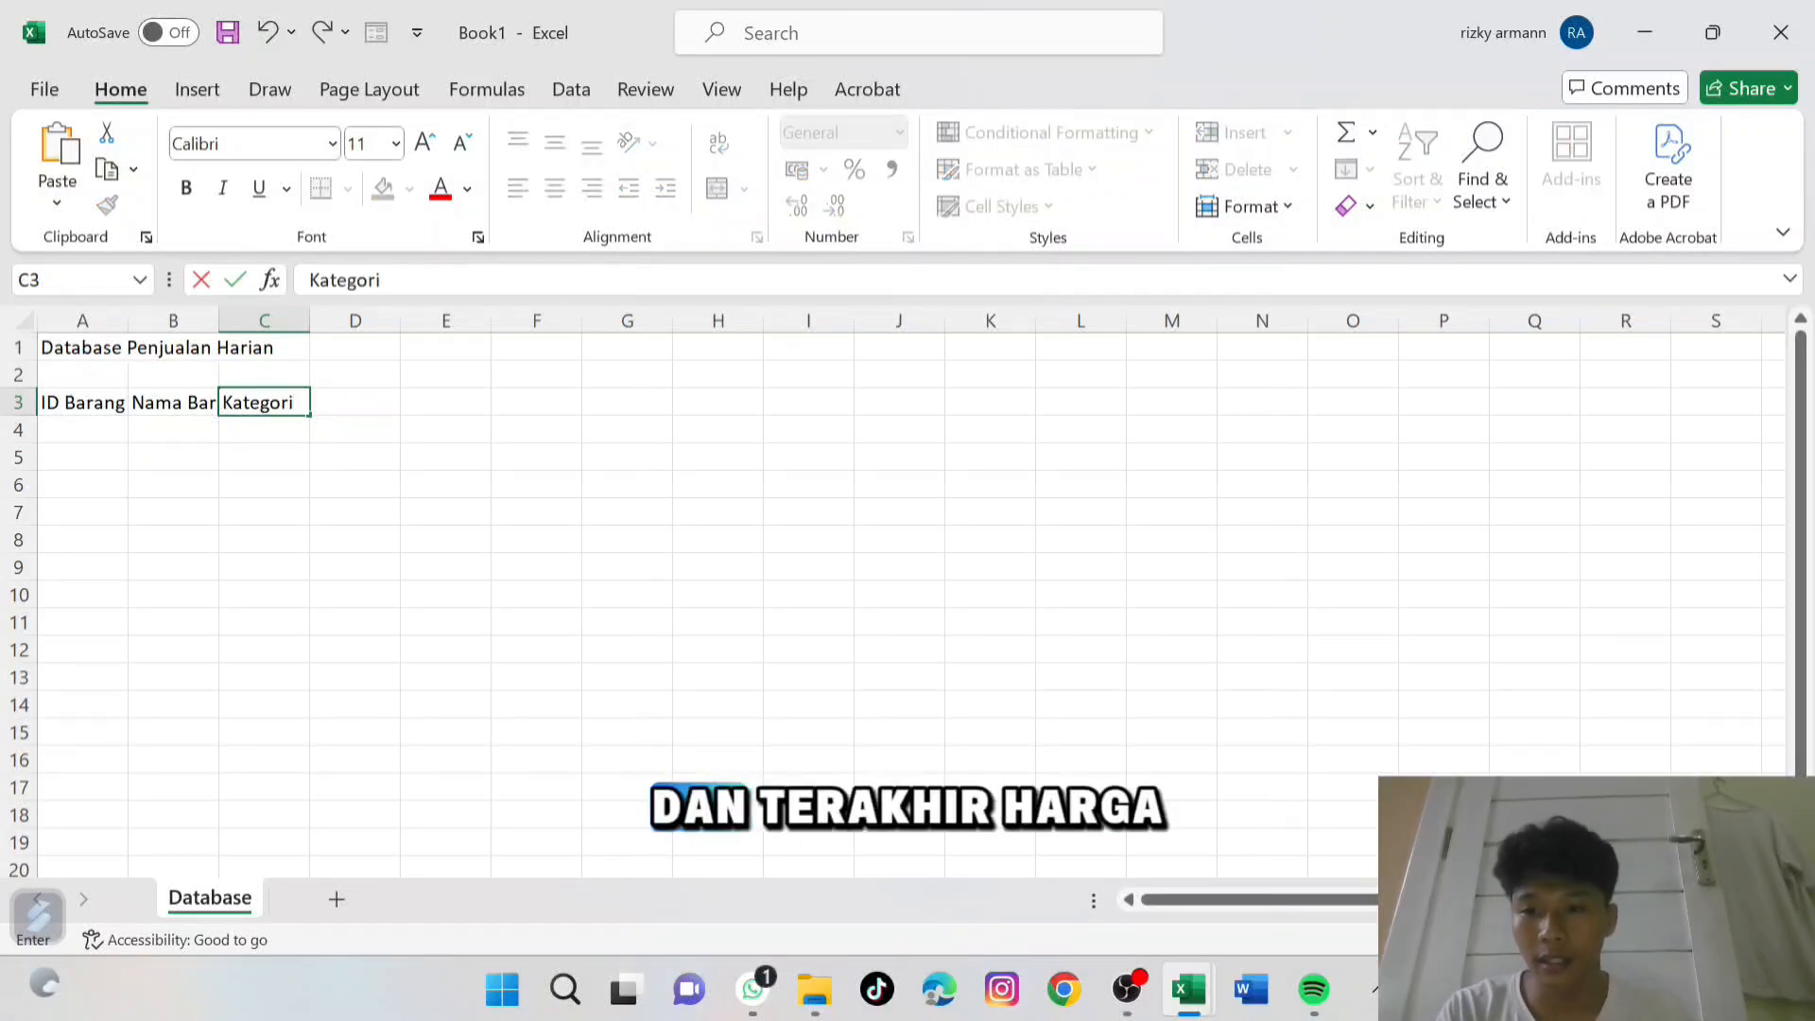
pyautogui.press('Tab')
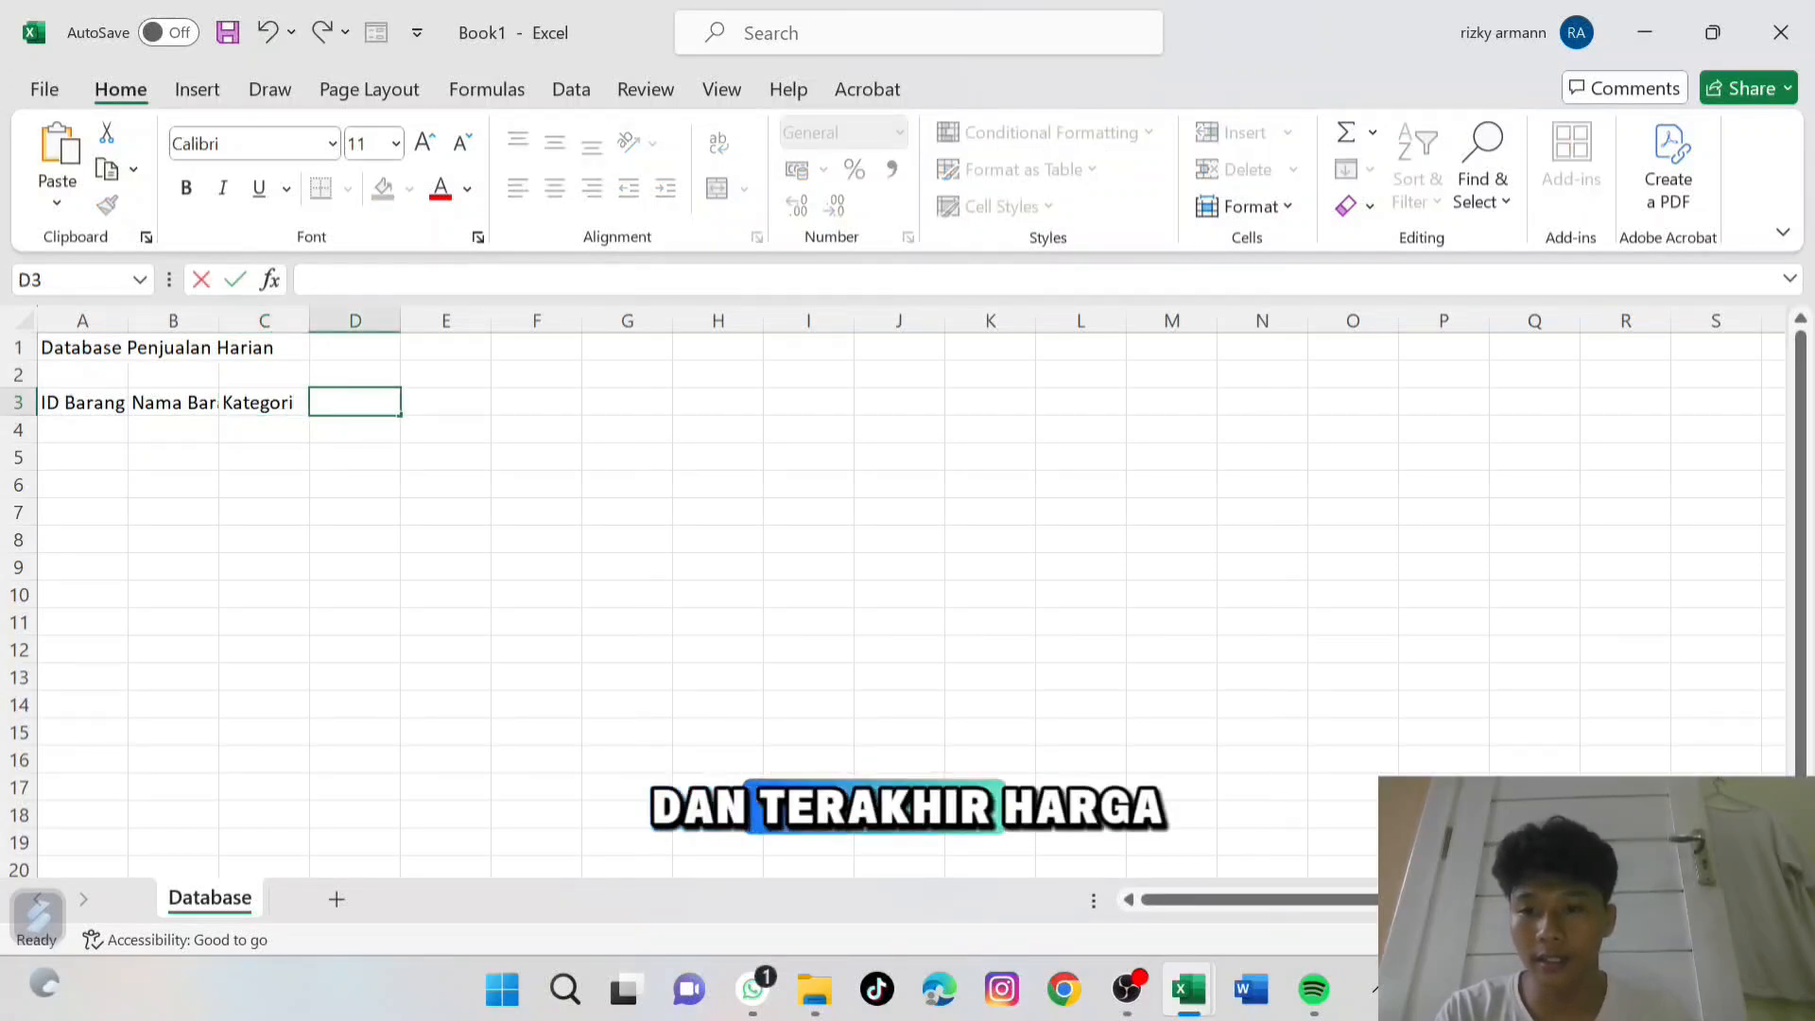
pyautogui.write('Harga')
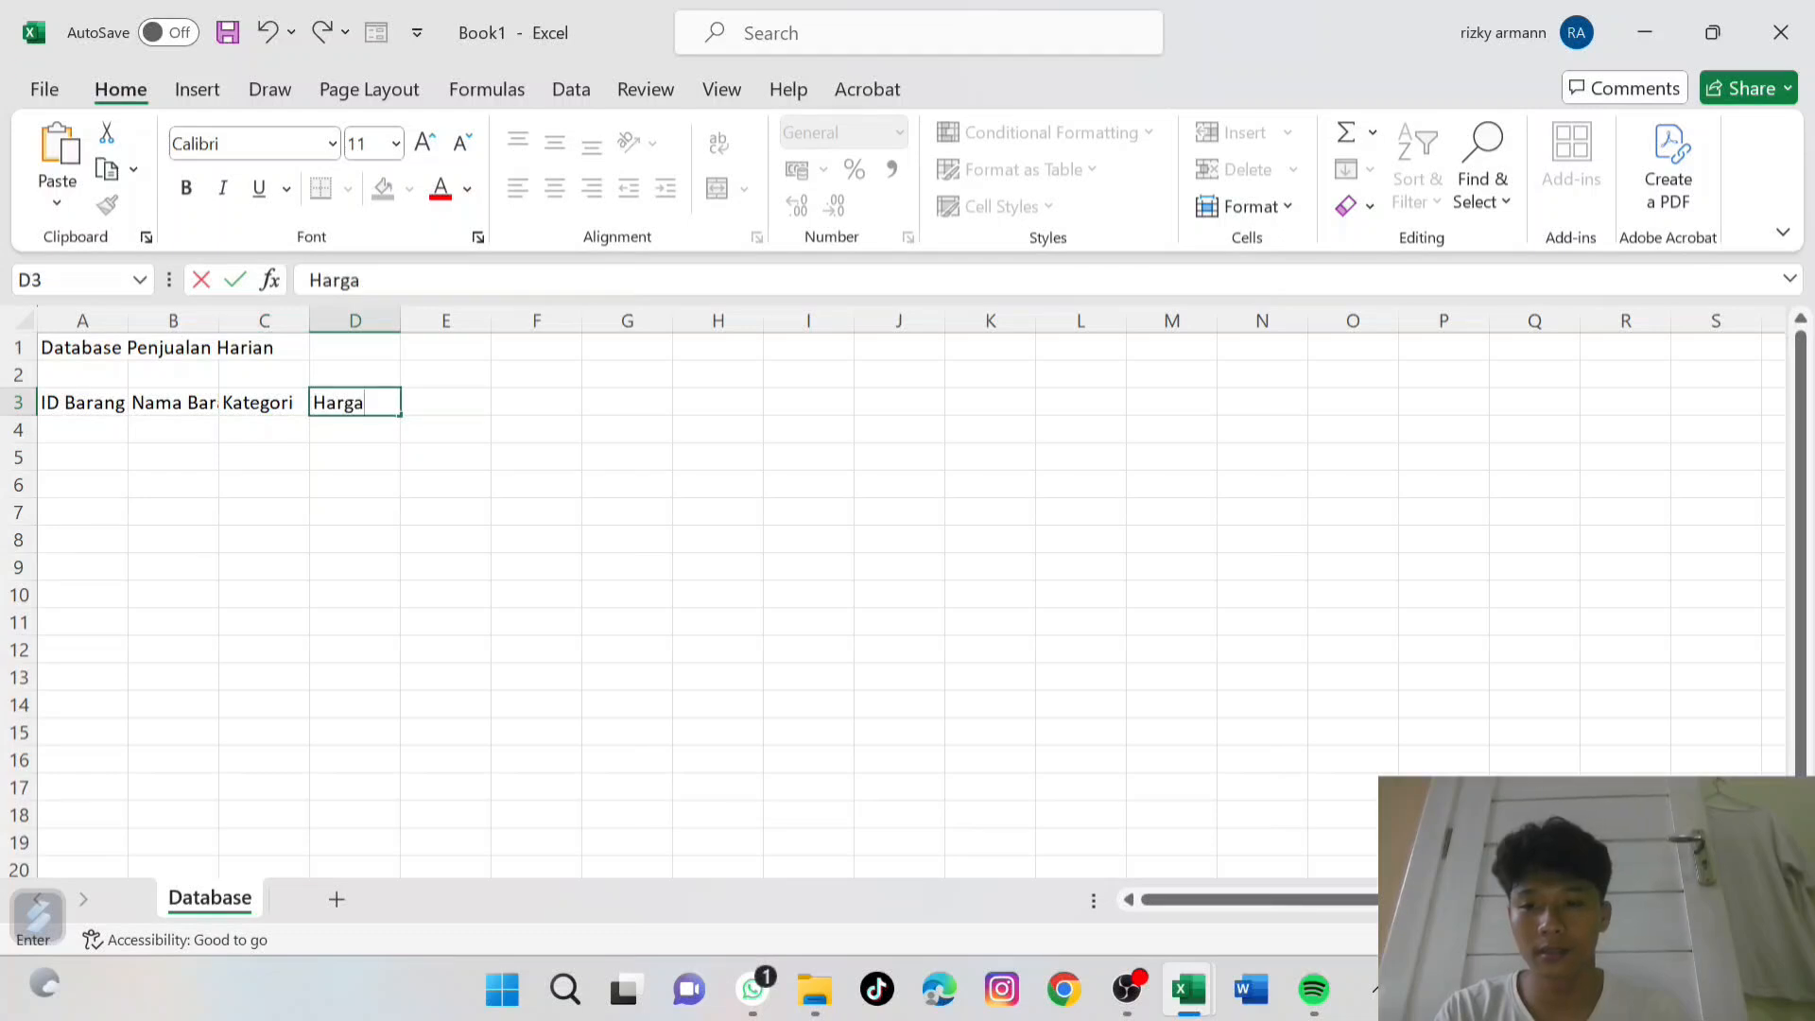
pyautogui.press('Tab')
# Convert the header range A3:D3 into a table, marking that the table has headers.
pyautogui.click(354, 485)
pyautogui.moveTo(354, 403); pyautogui.dragTo(42, 403)
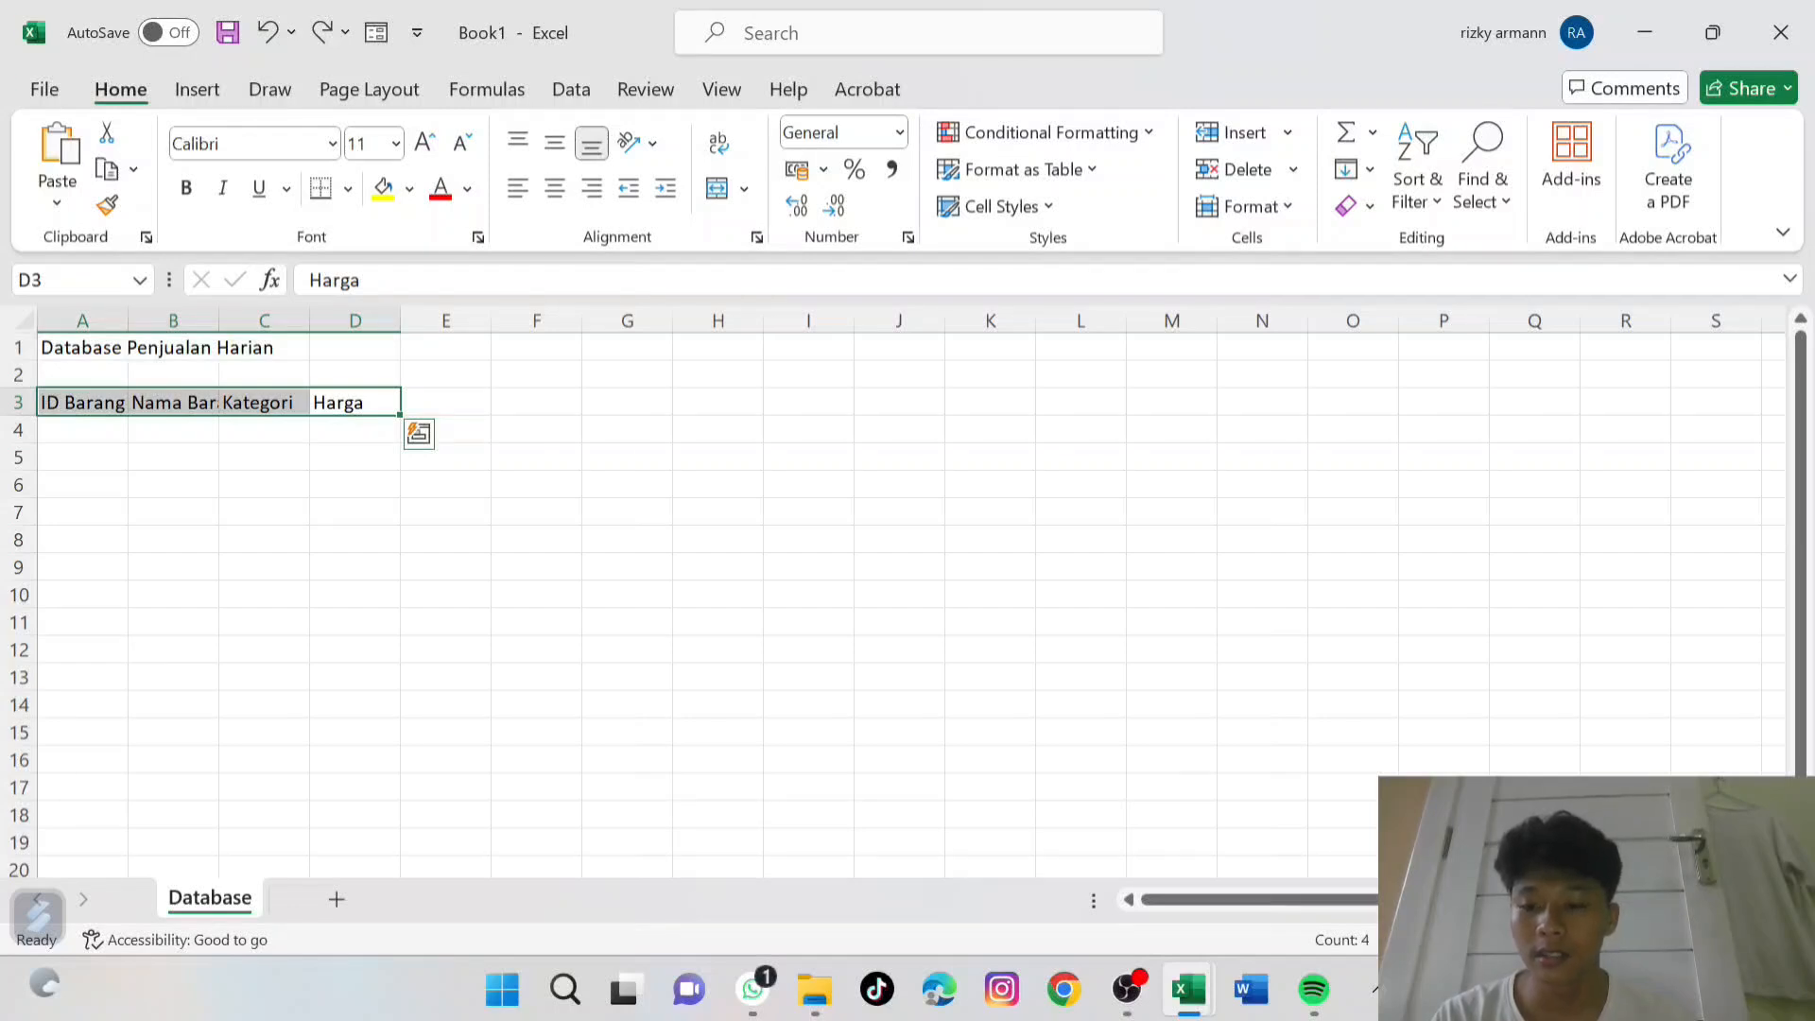
pyautogui.hotkey('ctrl', 't')
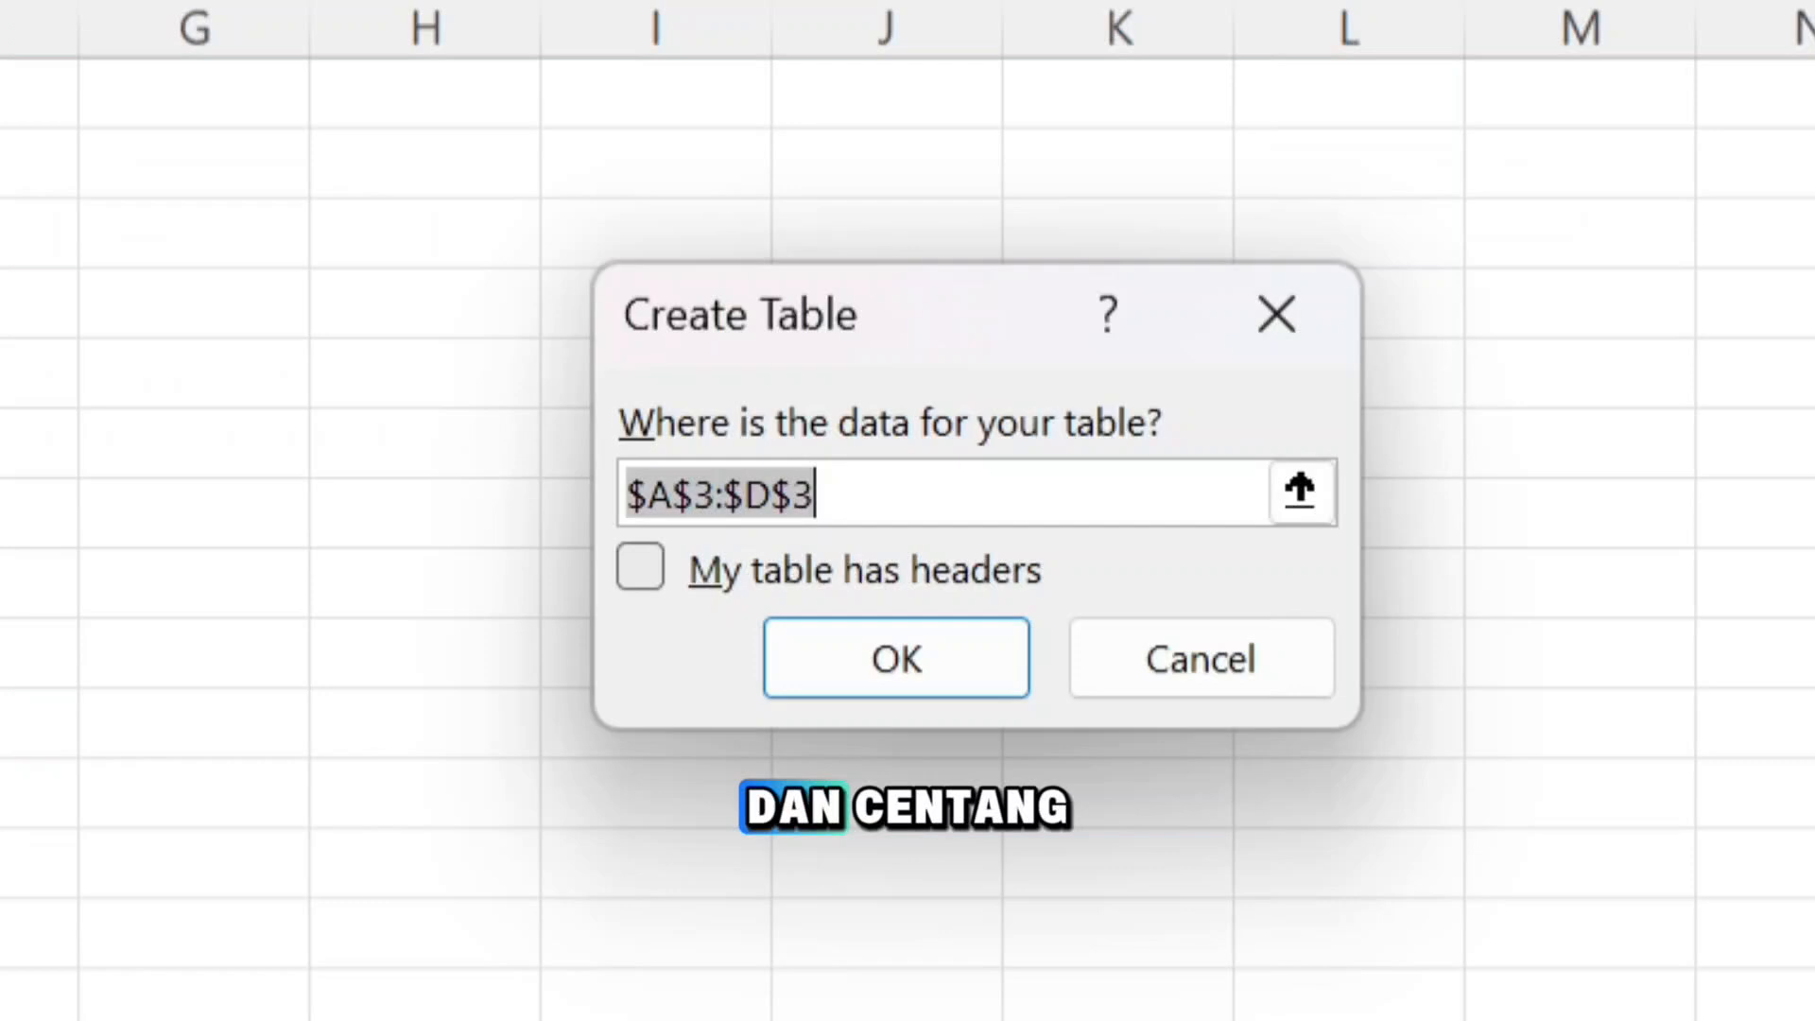
pyautogui.hotkey('alt', 'm')
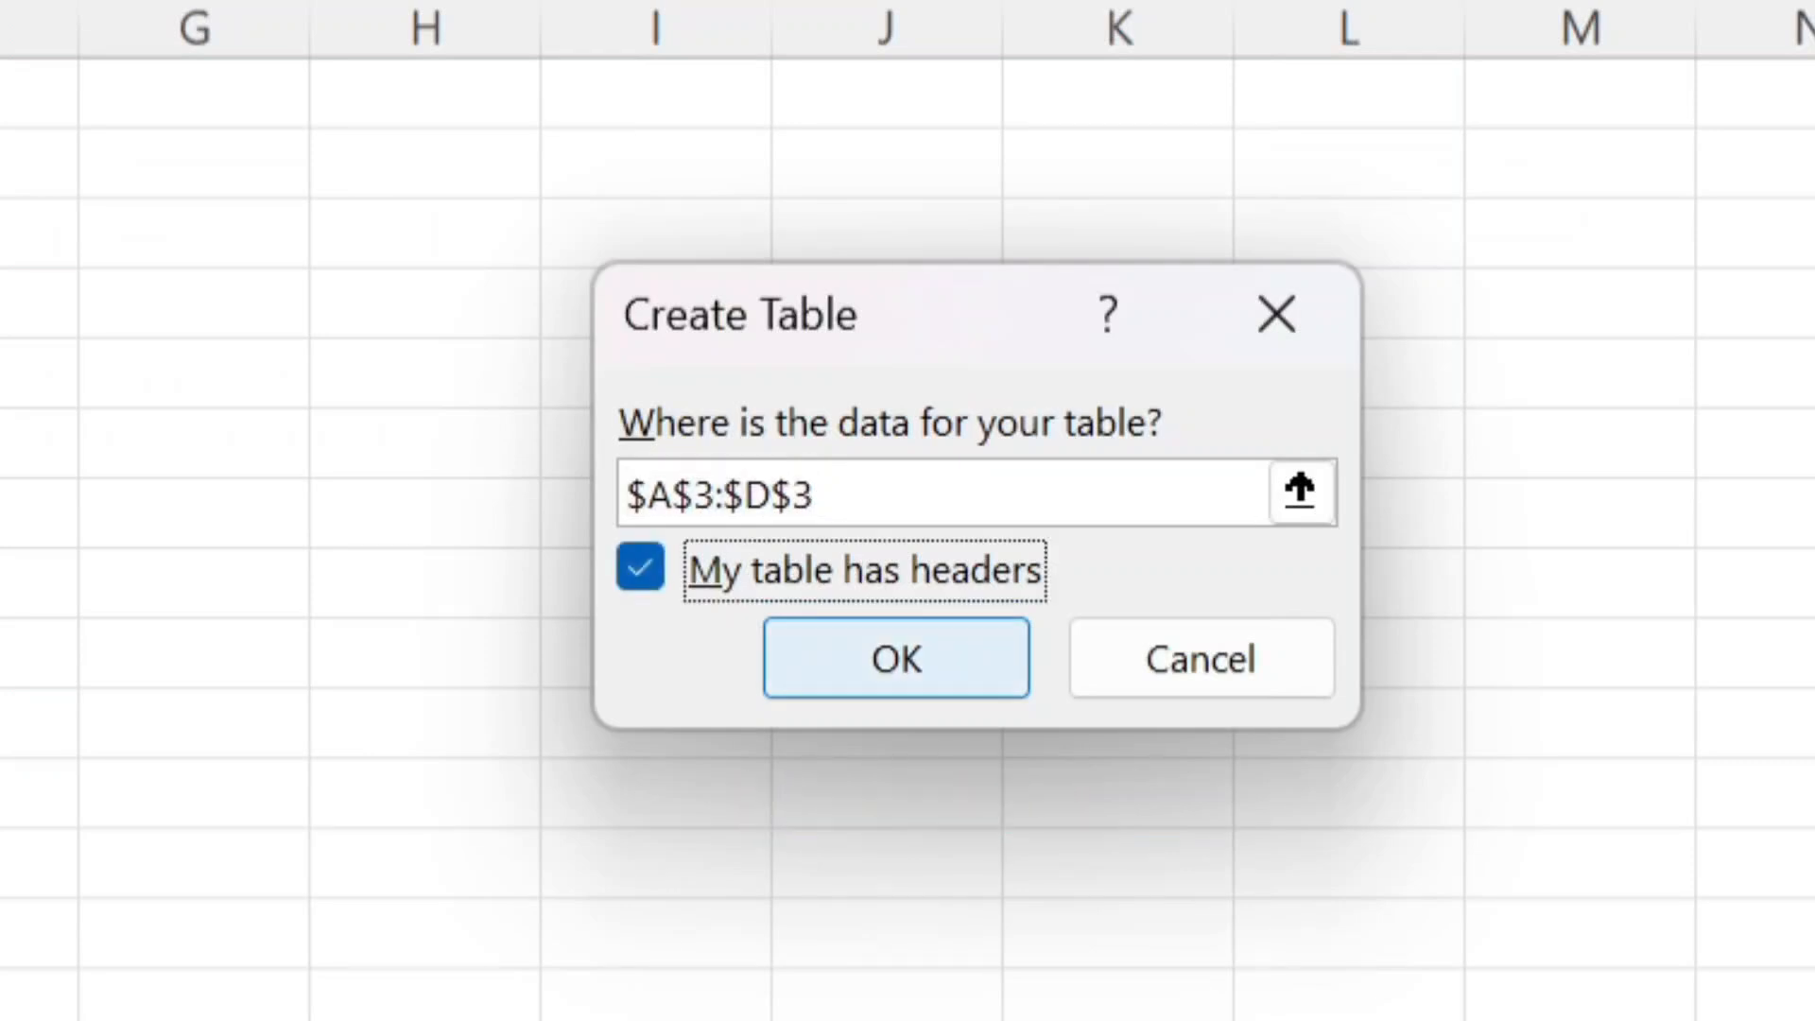
pyautogui.click(896, 658)
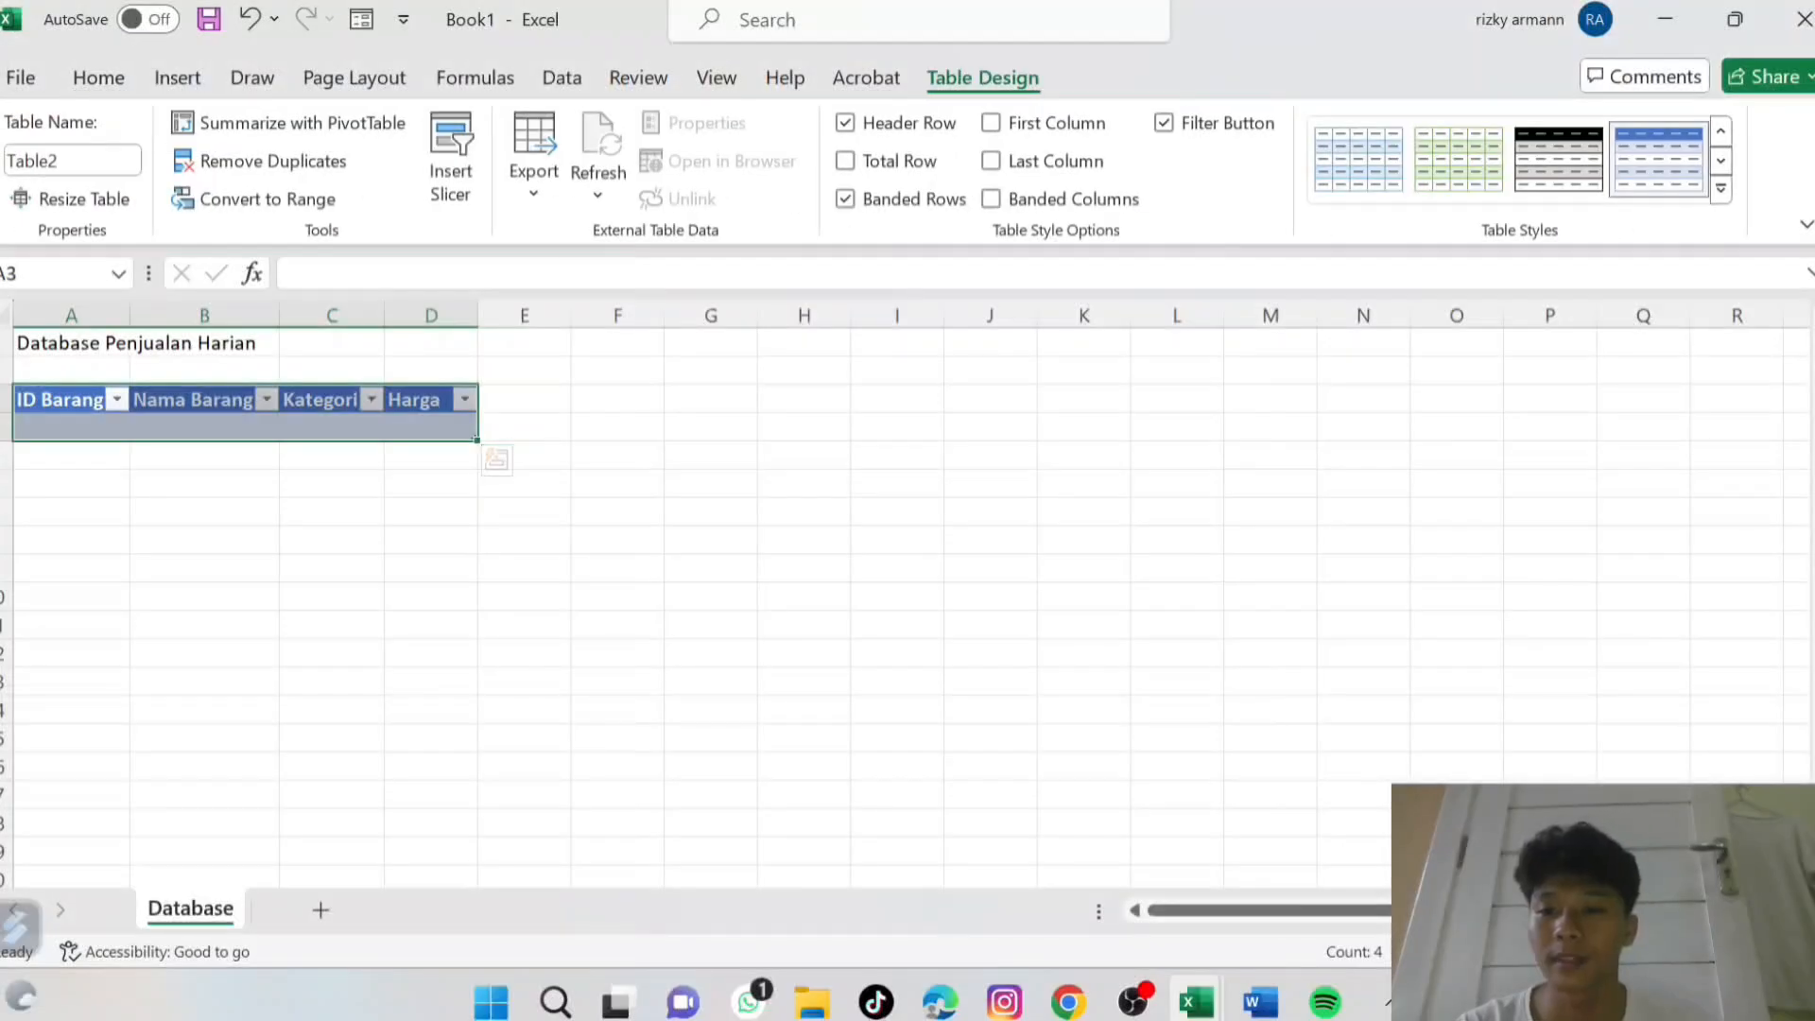
pyautogui.click(332, 456)
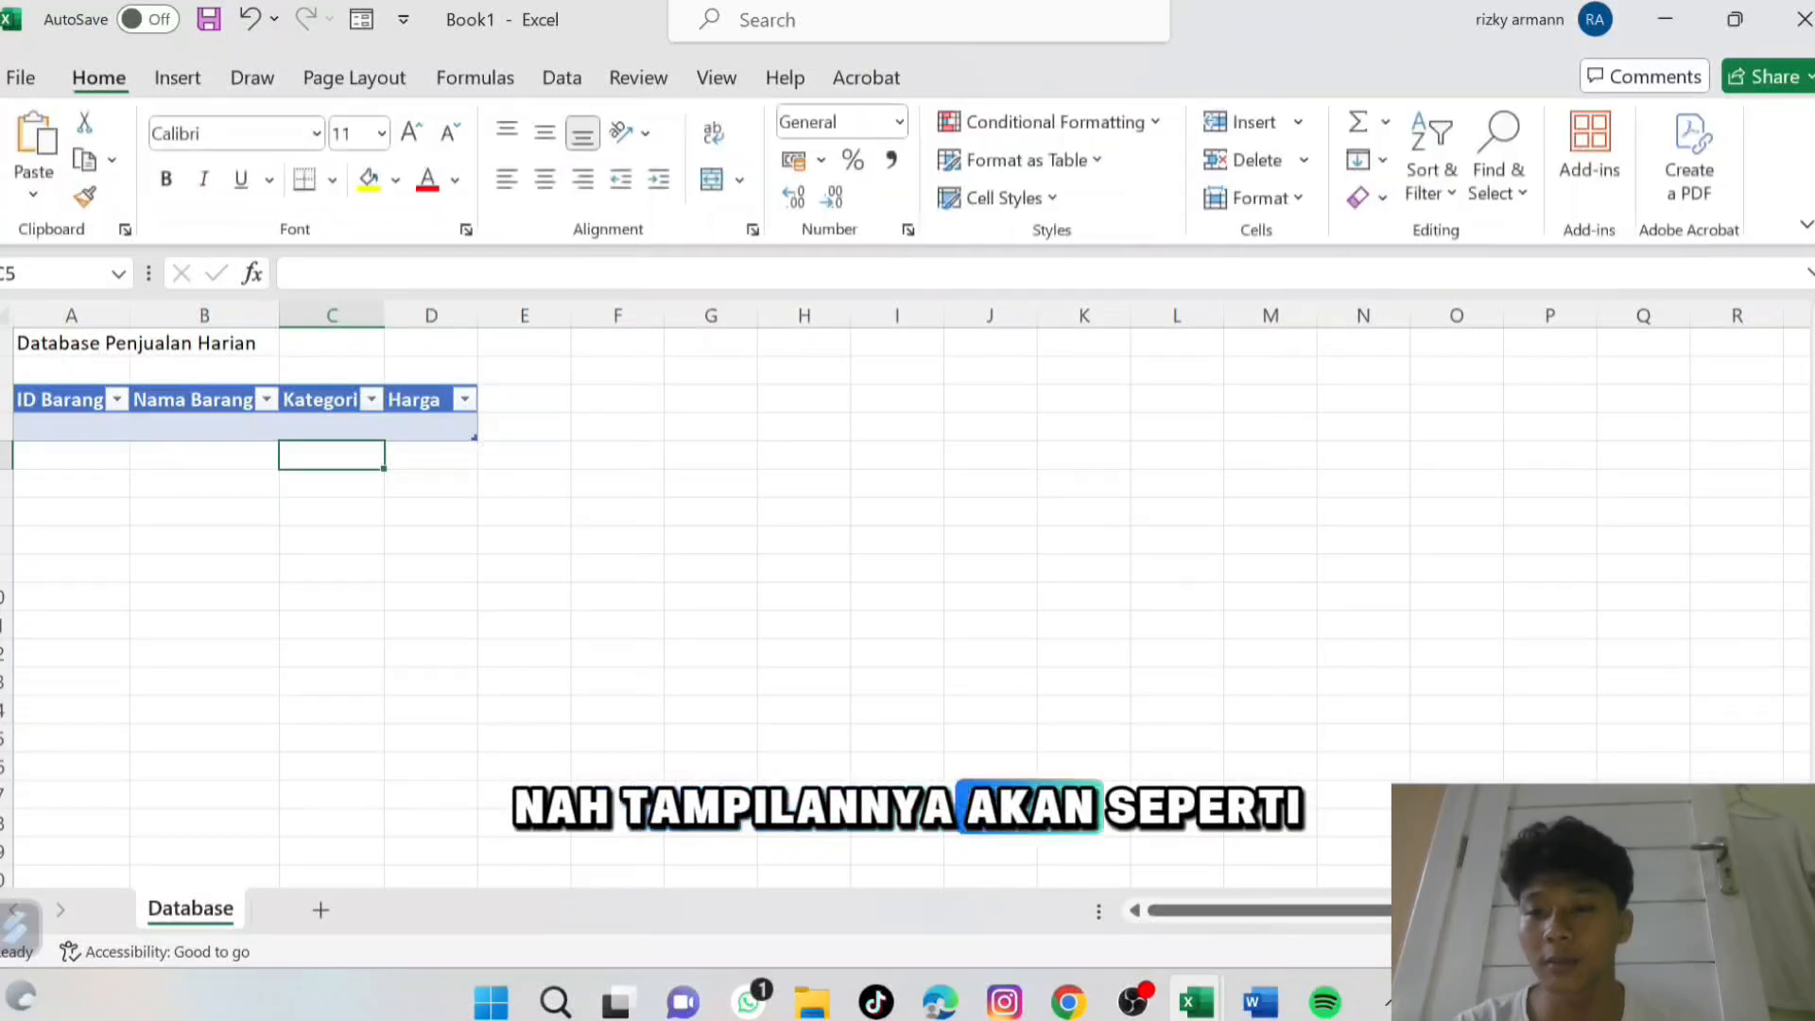
# Format the title cells A1:D2 with the Center Across Selection horizontal alignment.
pyautogui.click(71, 343)
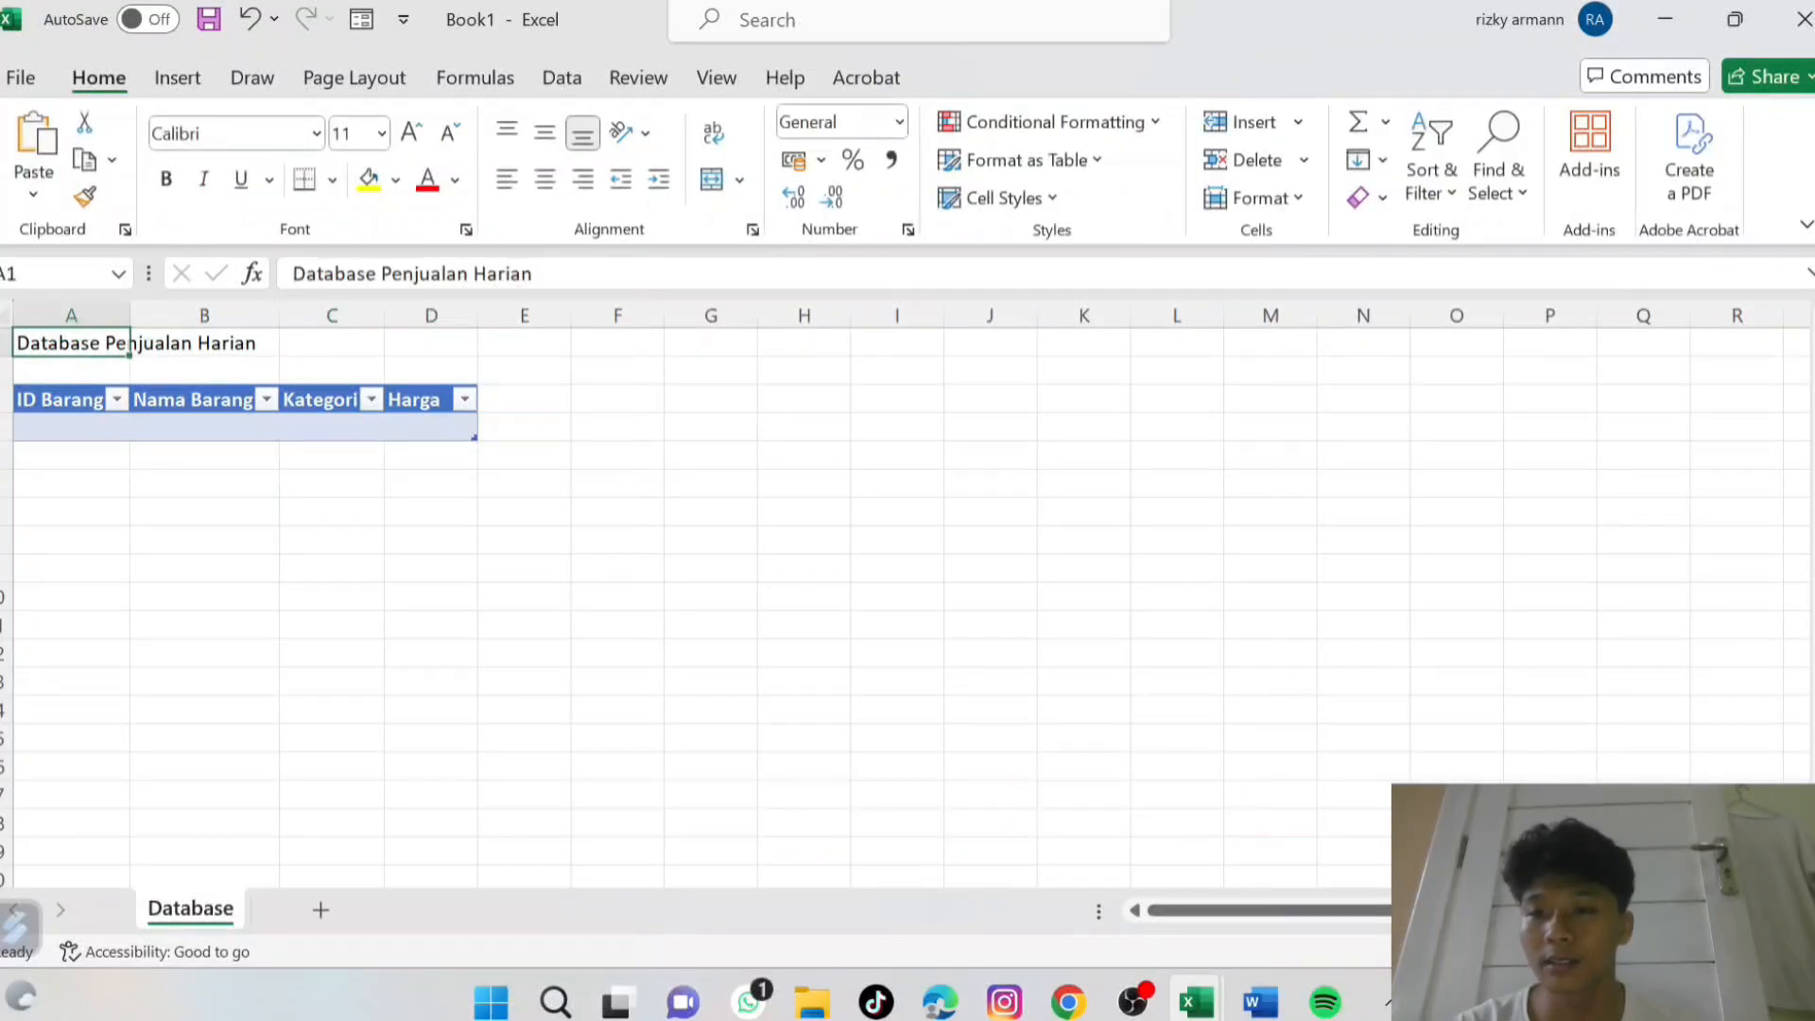
pyautogui.moveTo(129, 343); pyautogui.dragTo(237, 344)
pyautogui.moveTo(434, 383); pyautogui.dragTo(85, 356)
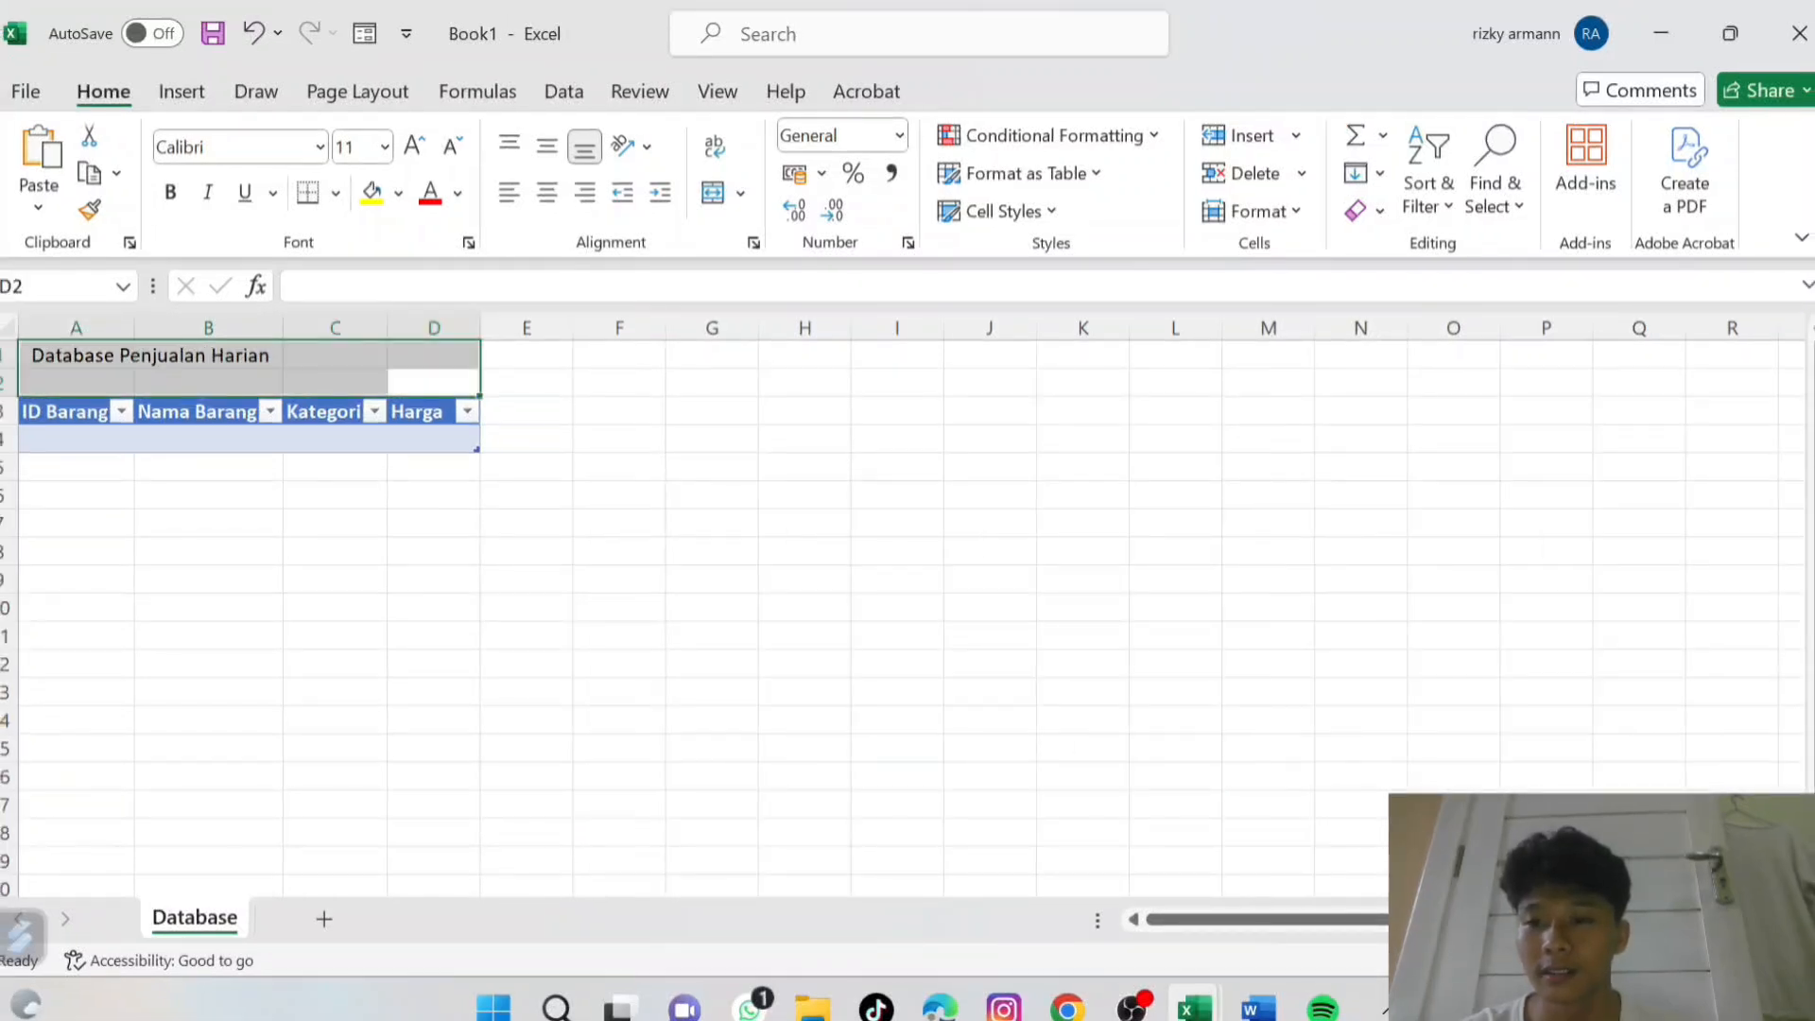
pyautogui.rightClick(85, 357)
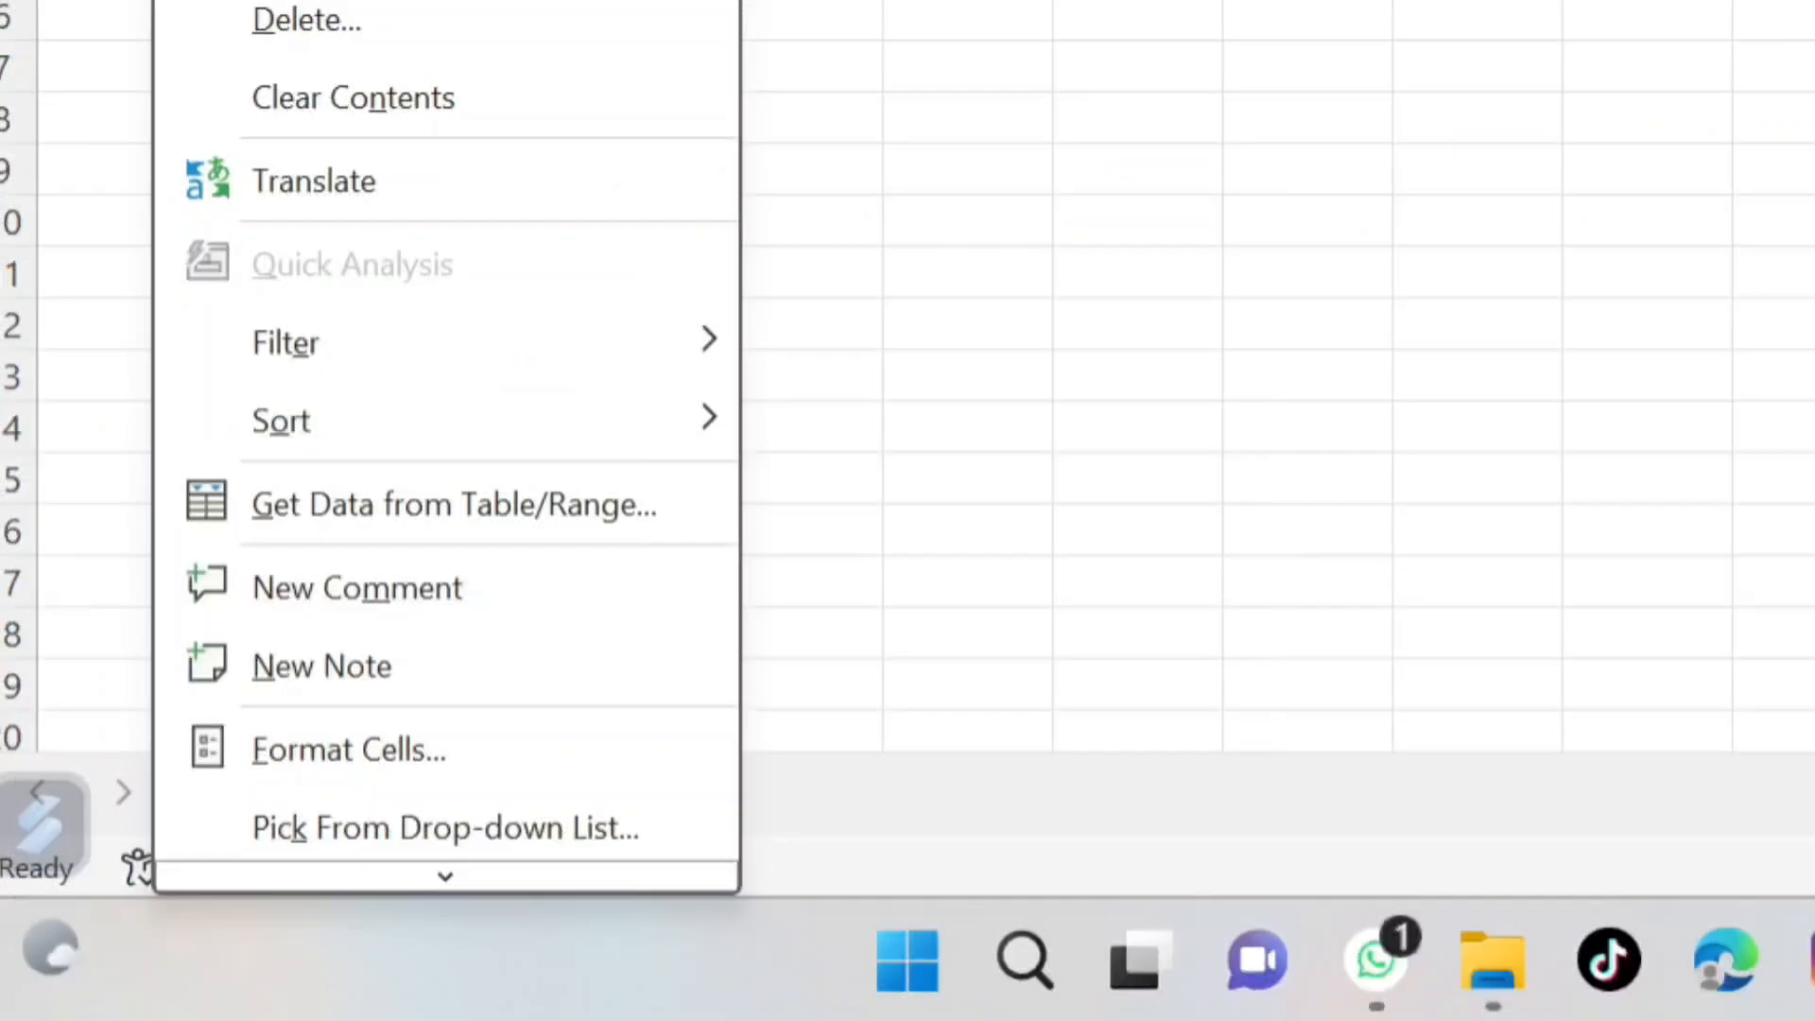
pyautogui.click(349, 750)
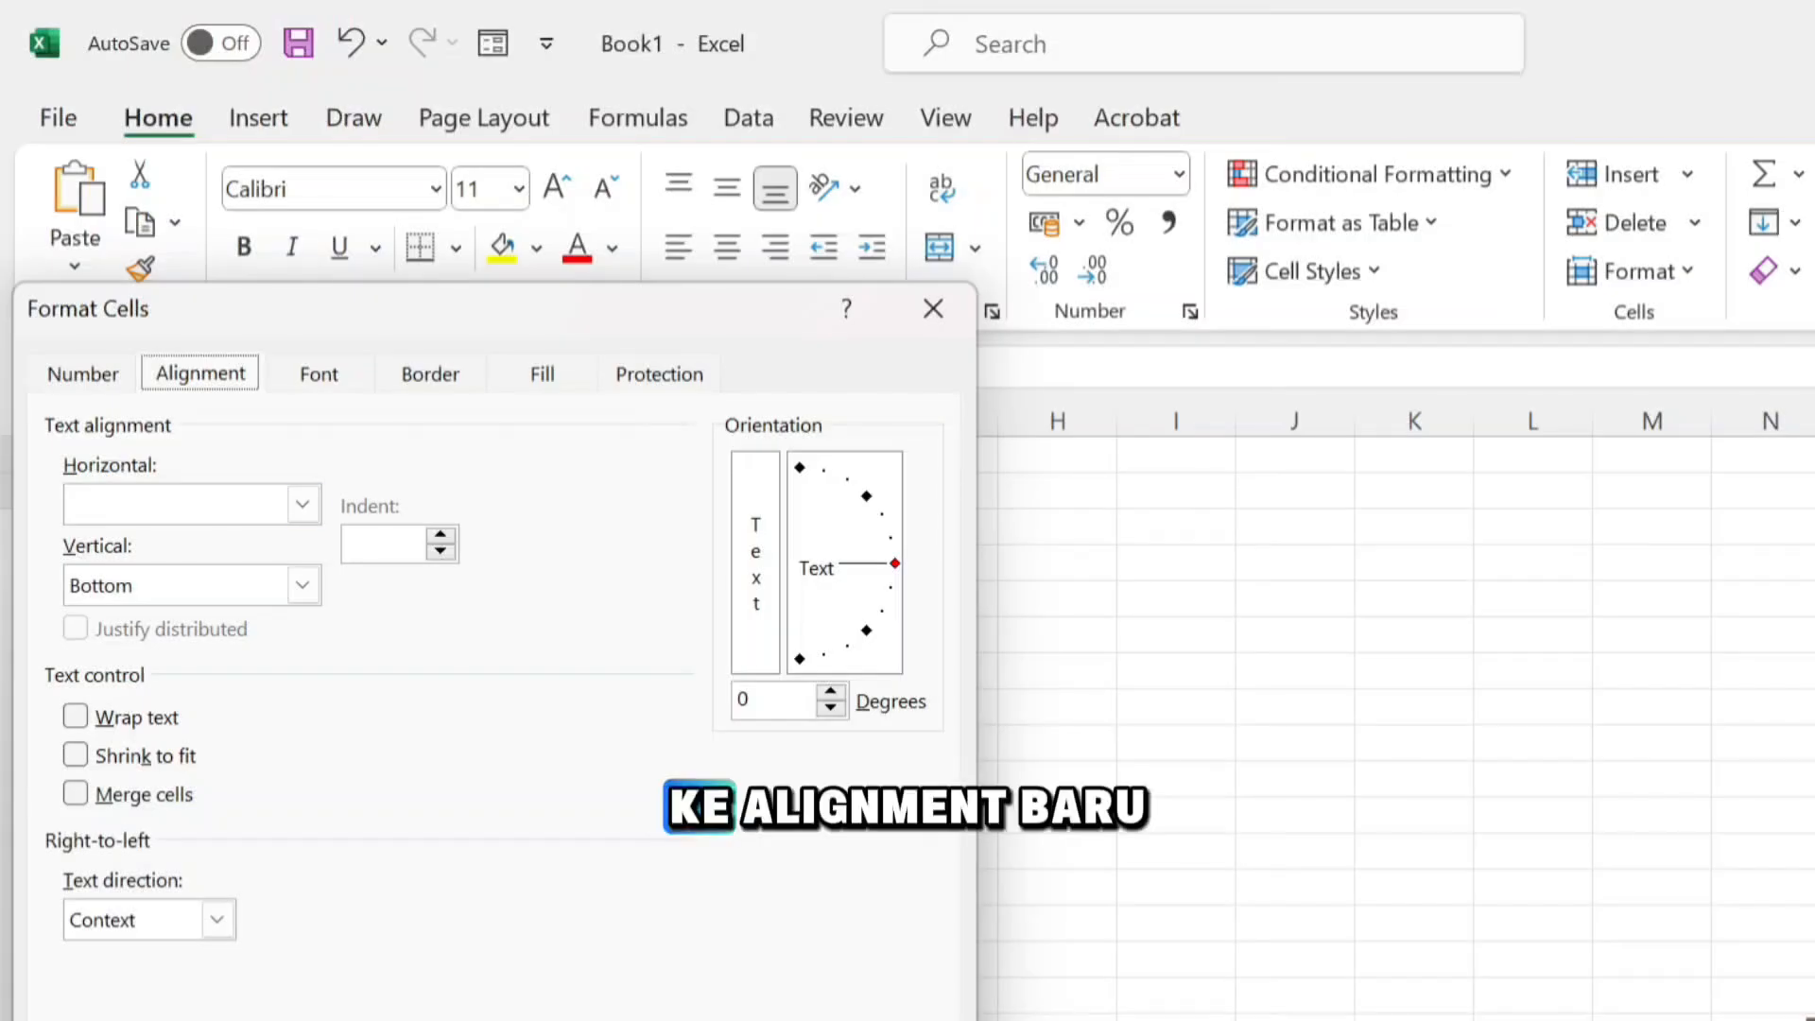
pyautogui.click(302, 504)
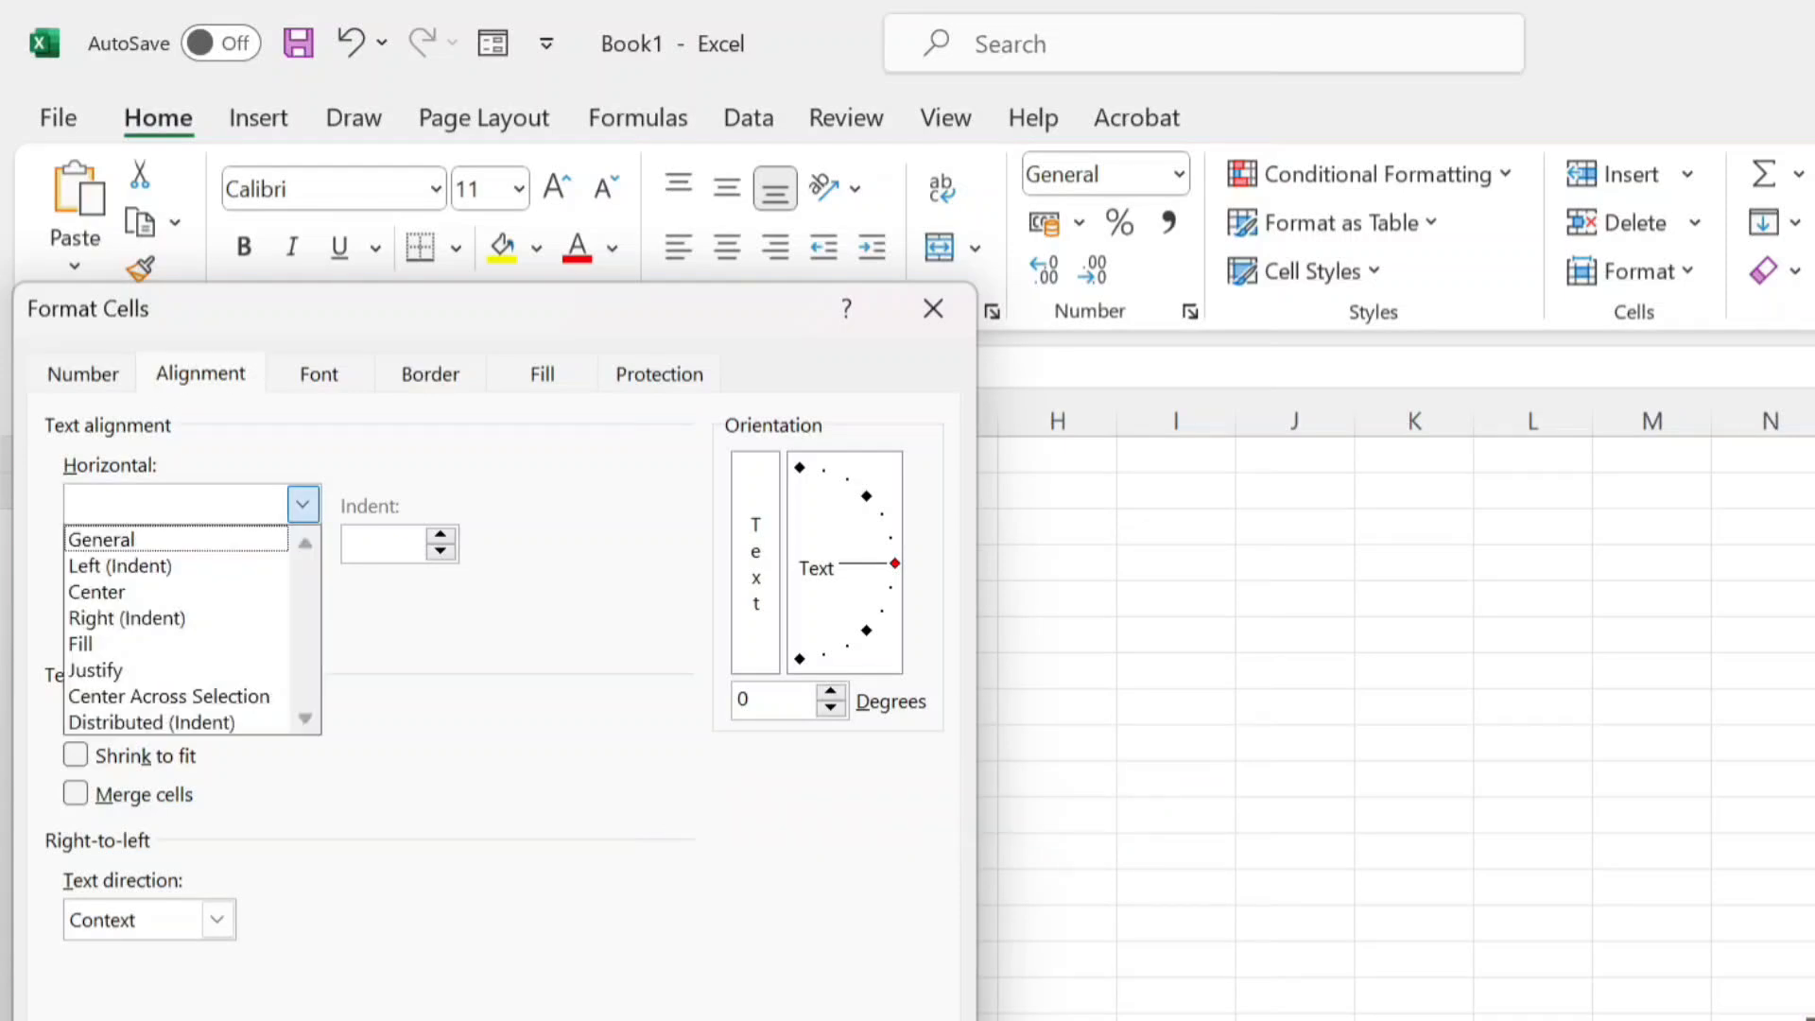
pyautogui.click(168, 696)
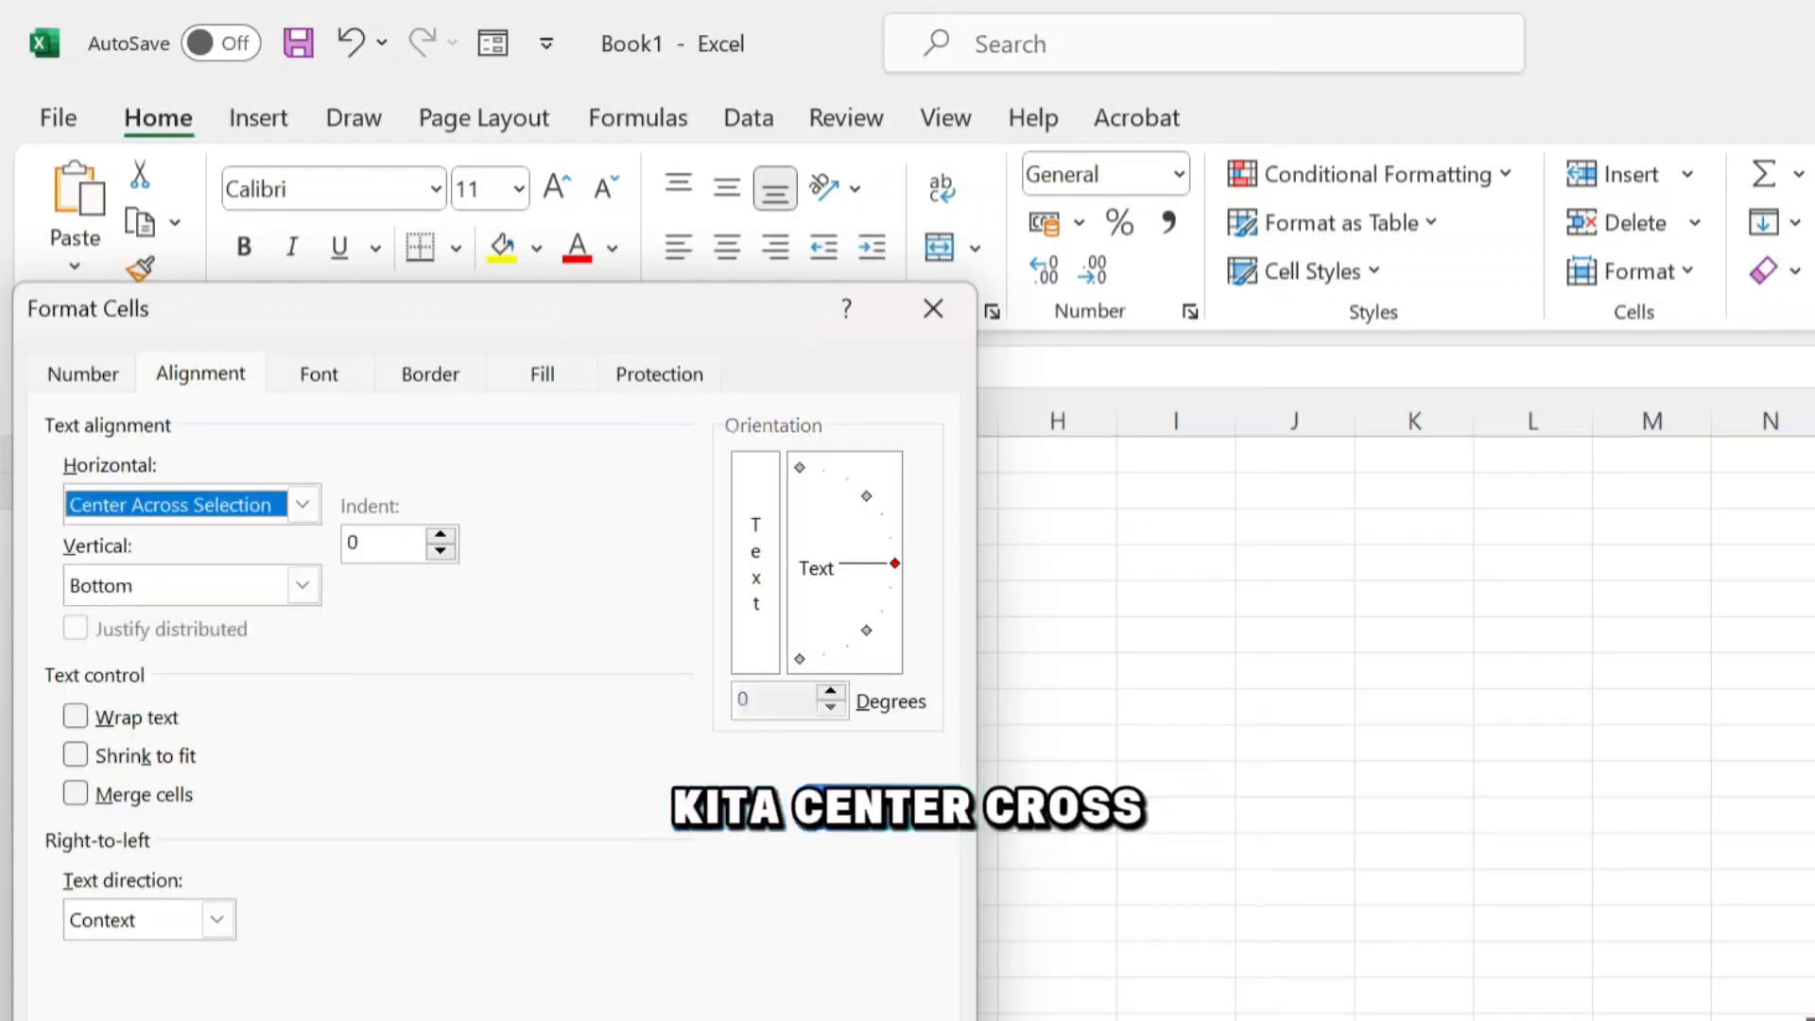
pyautogui.click(545, 914)
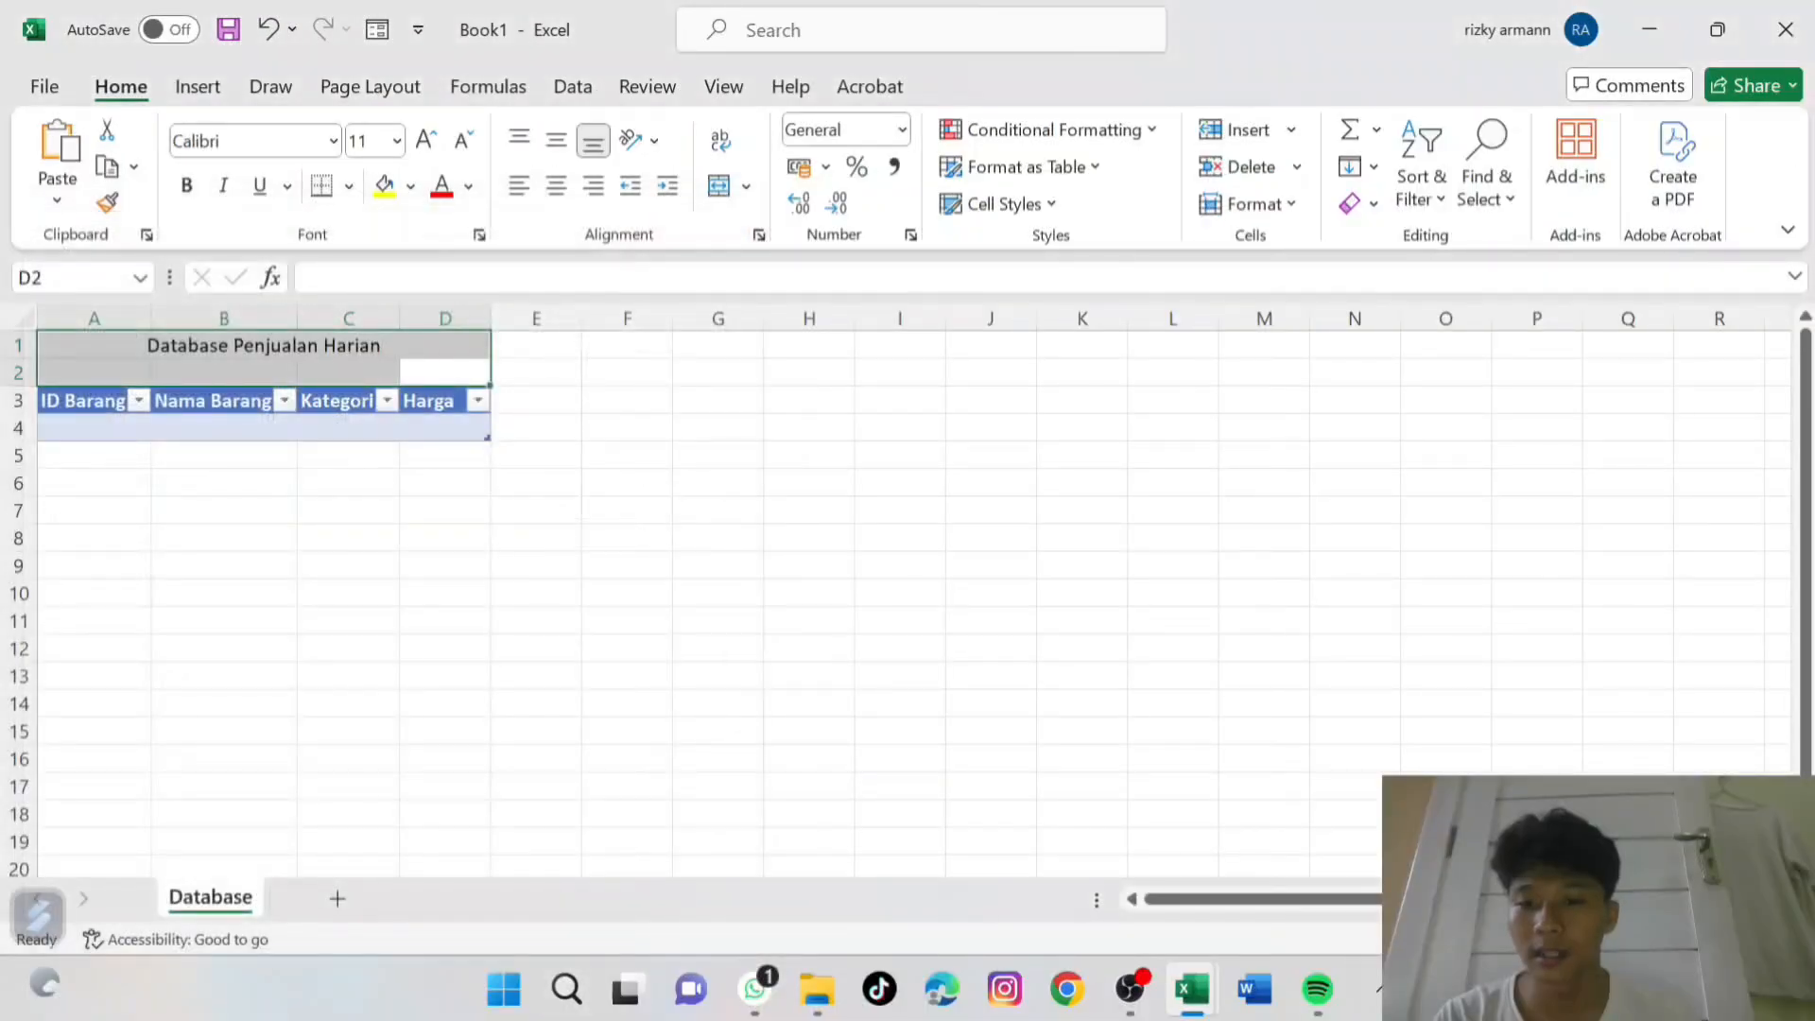
pyautogui.click(627, 620)
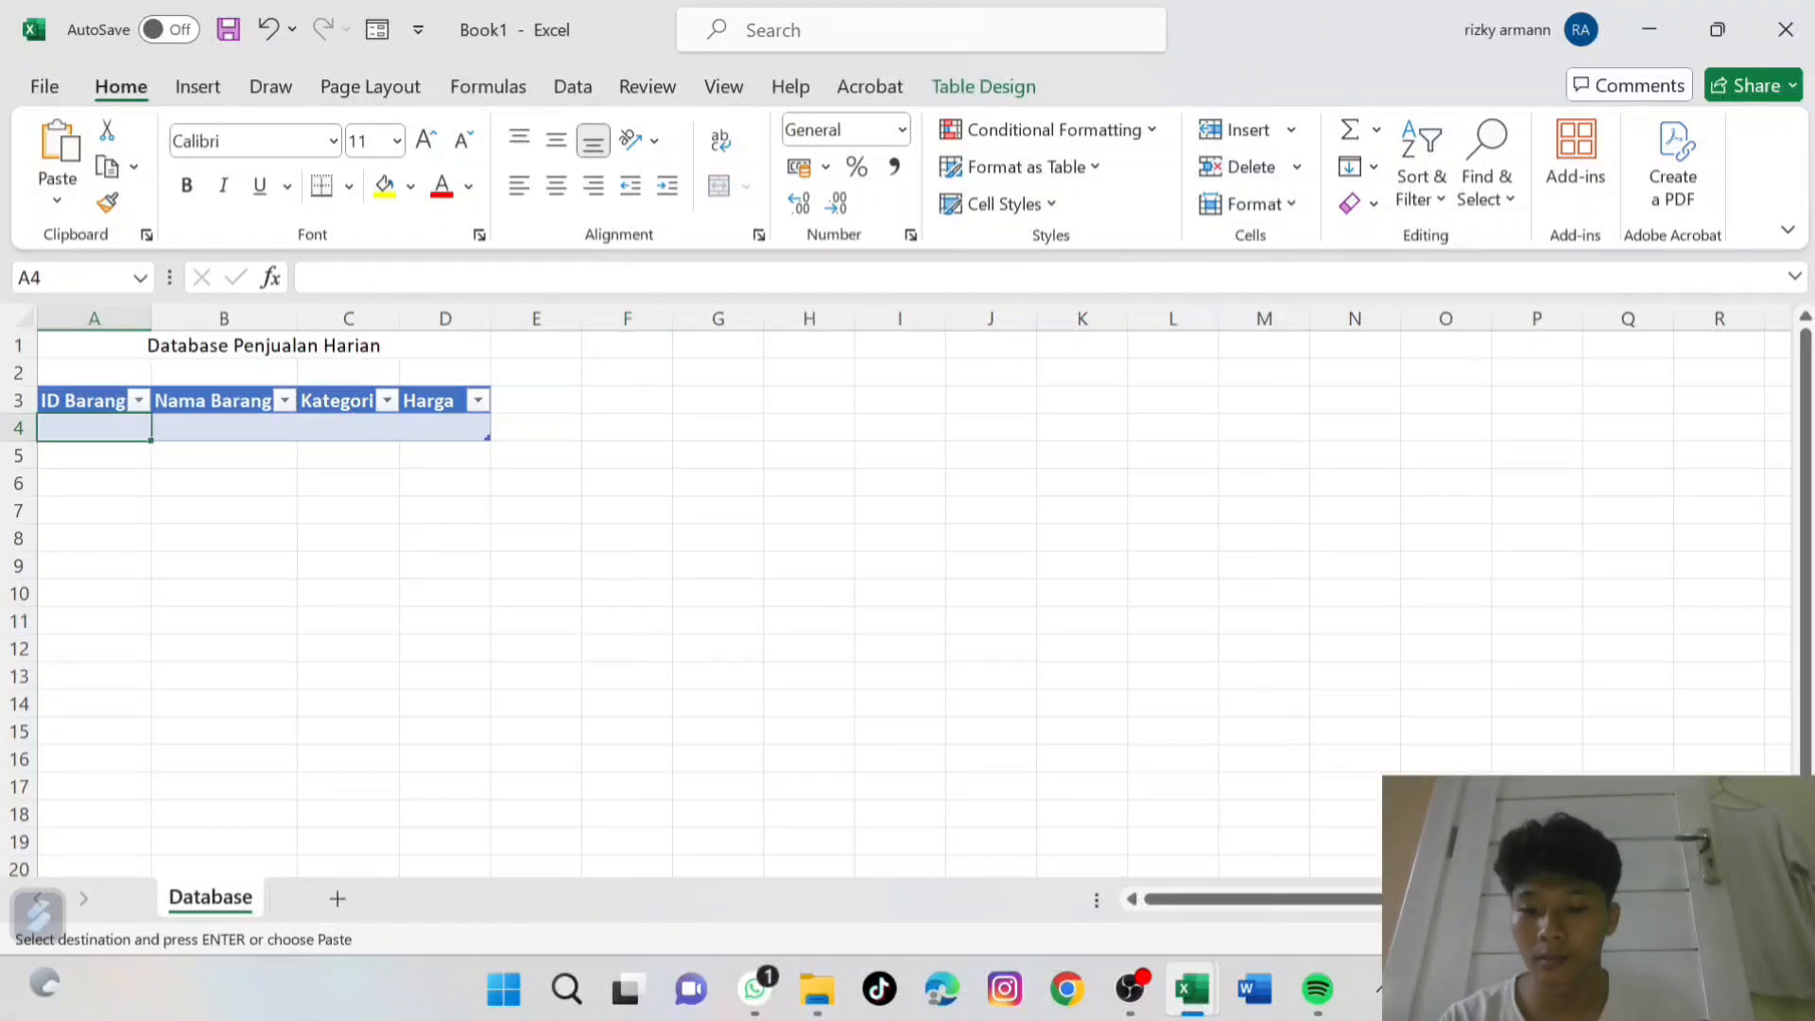
# Enter the item ID "A2K001" in cell A4 and fill the series down to "A2K012" in cell A15.
pyautogui.write('A2K001')
pyautogui.moveTo(151, 440); pyautogui.dragTo(151, 736)
pyautogui.click(224, 456)
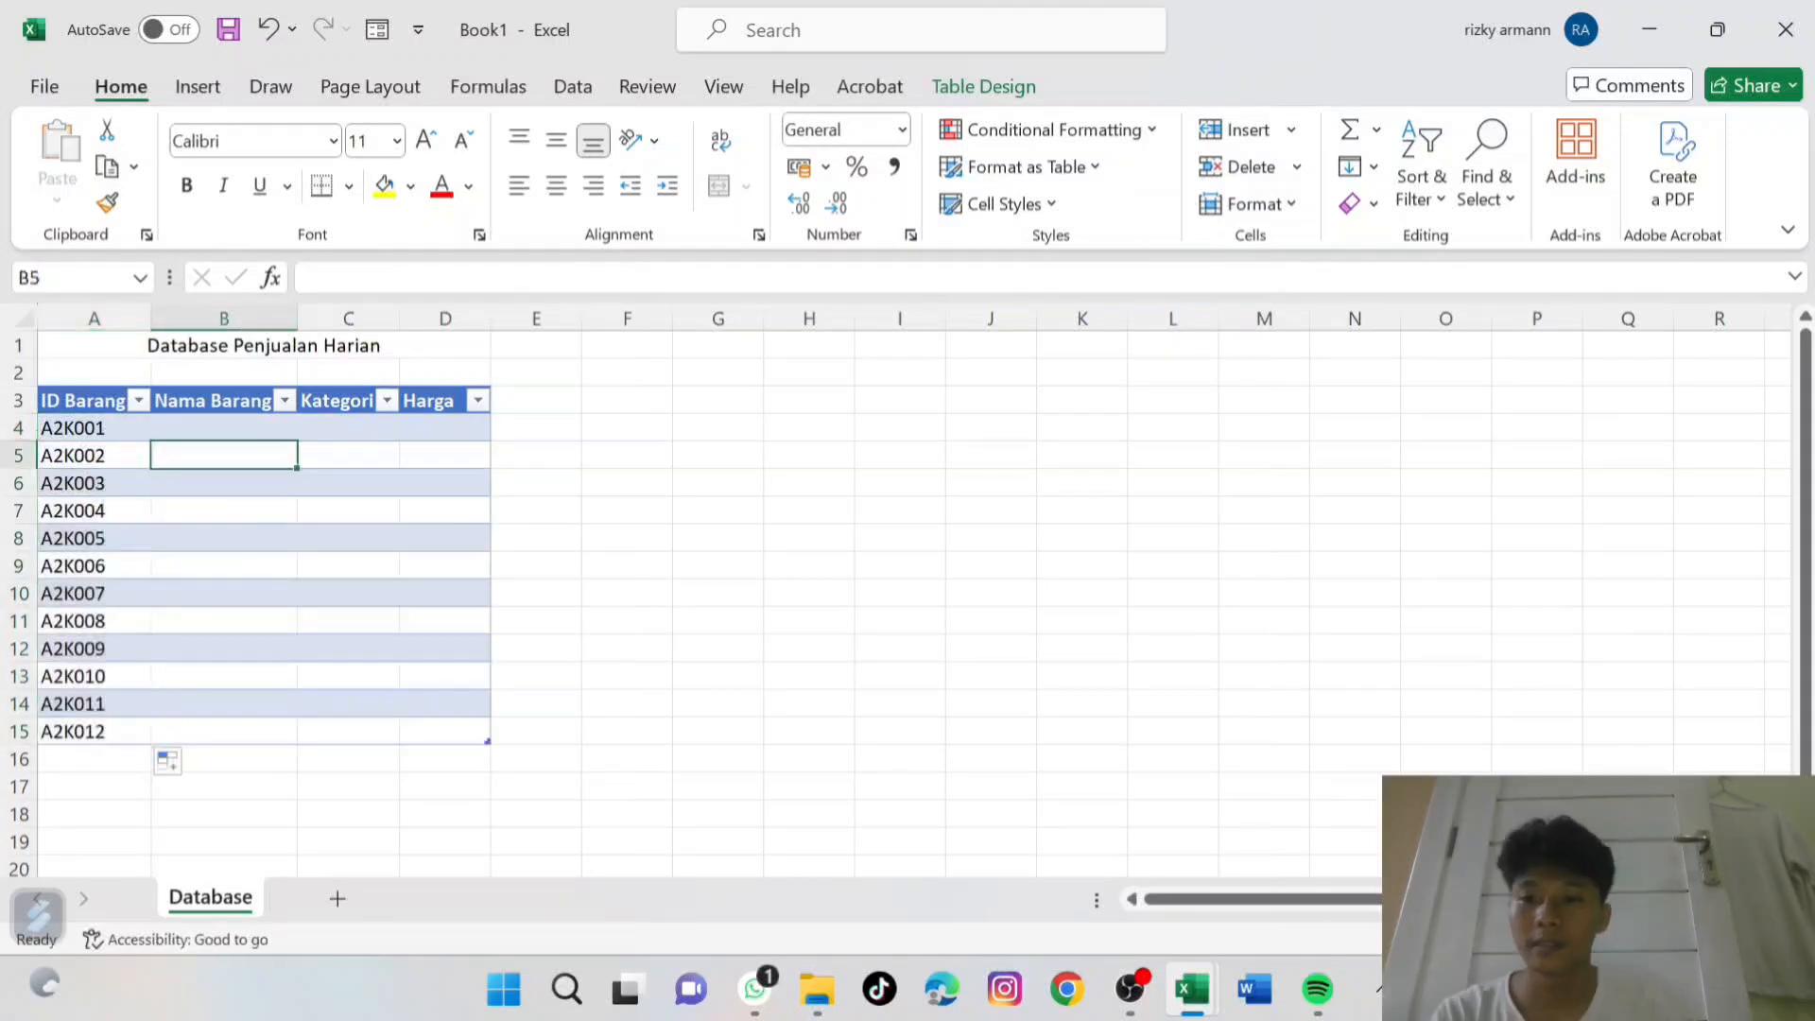
# Paste the product names into B4:B15 of the Nama Barang column, from "Beras premium" in the first row to "headset" in the last.
pyautogui.click(224, 428)
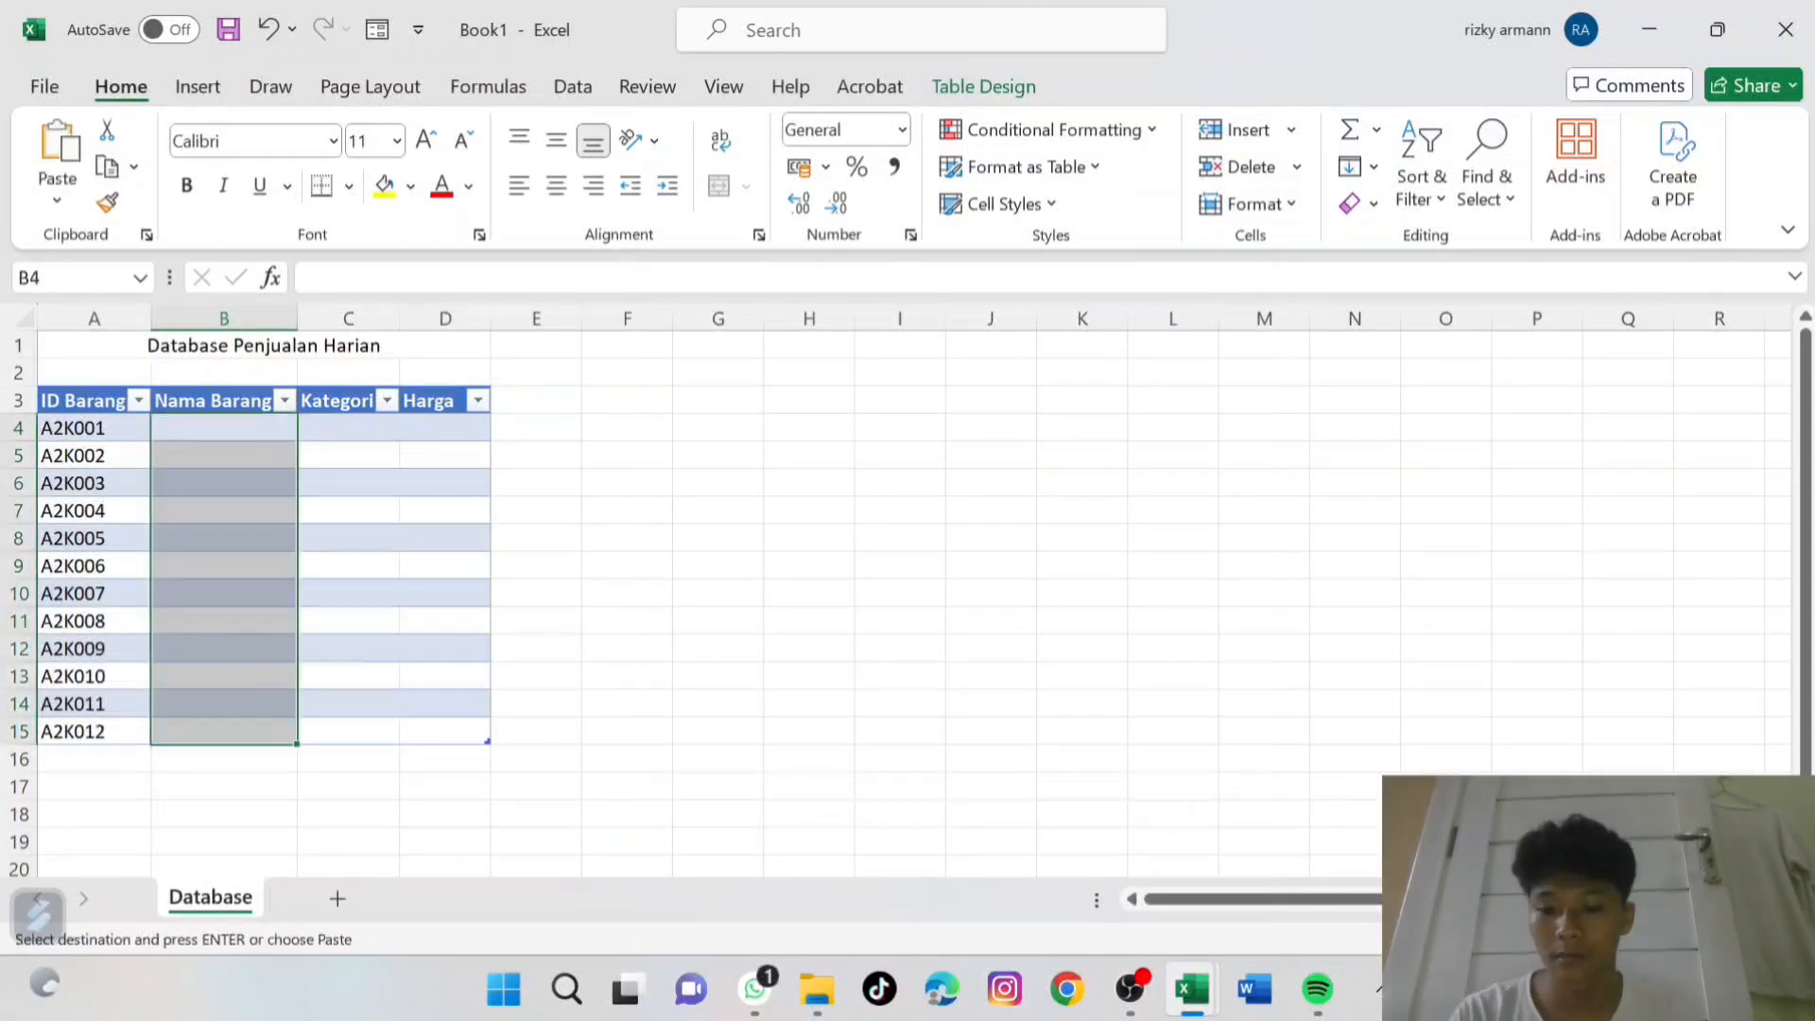
pyautogui.write('Beras premium gula pasir minyak goreng mie instan kopi bubuk teh celup sabun pulpen buku tulis tas sekolah lampu LED headset')
pyautogui.click(445, 621)
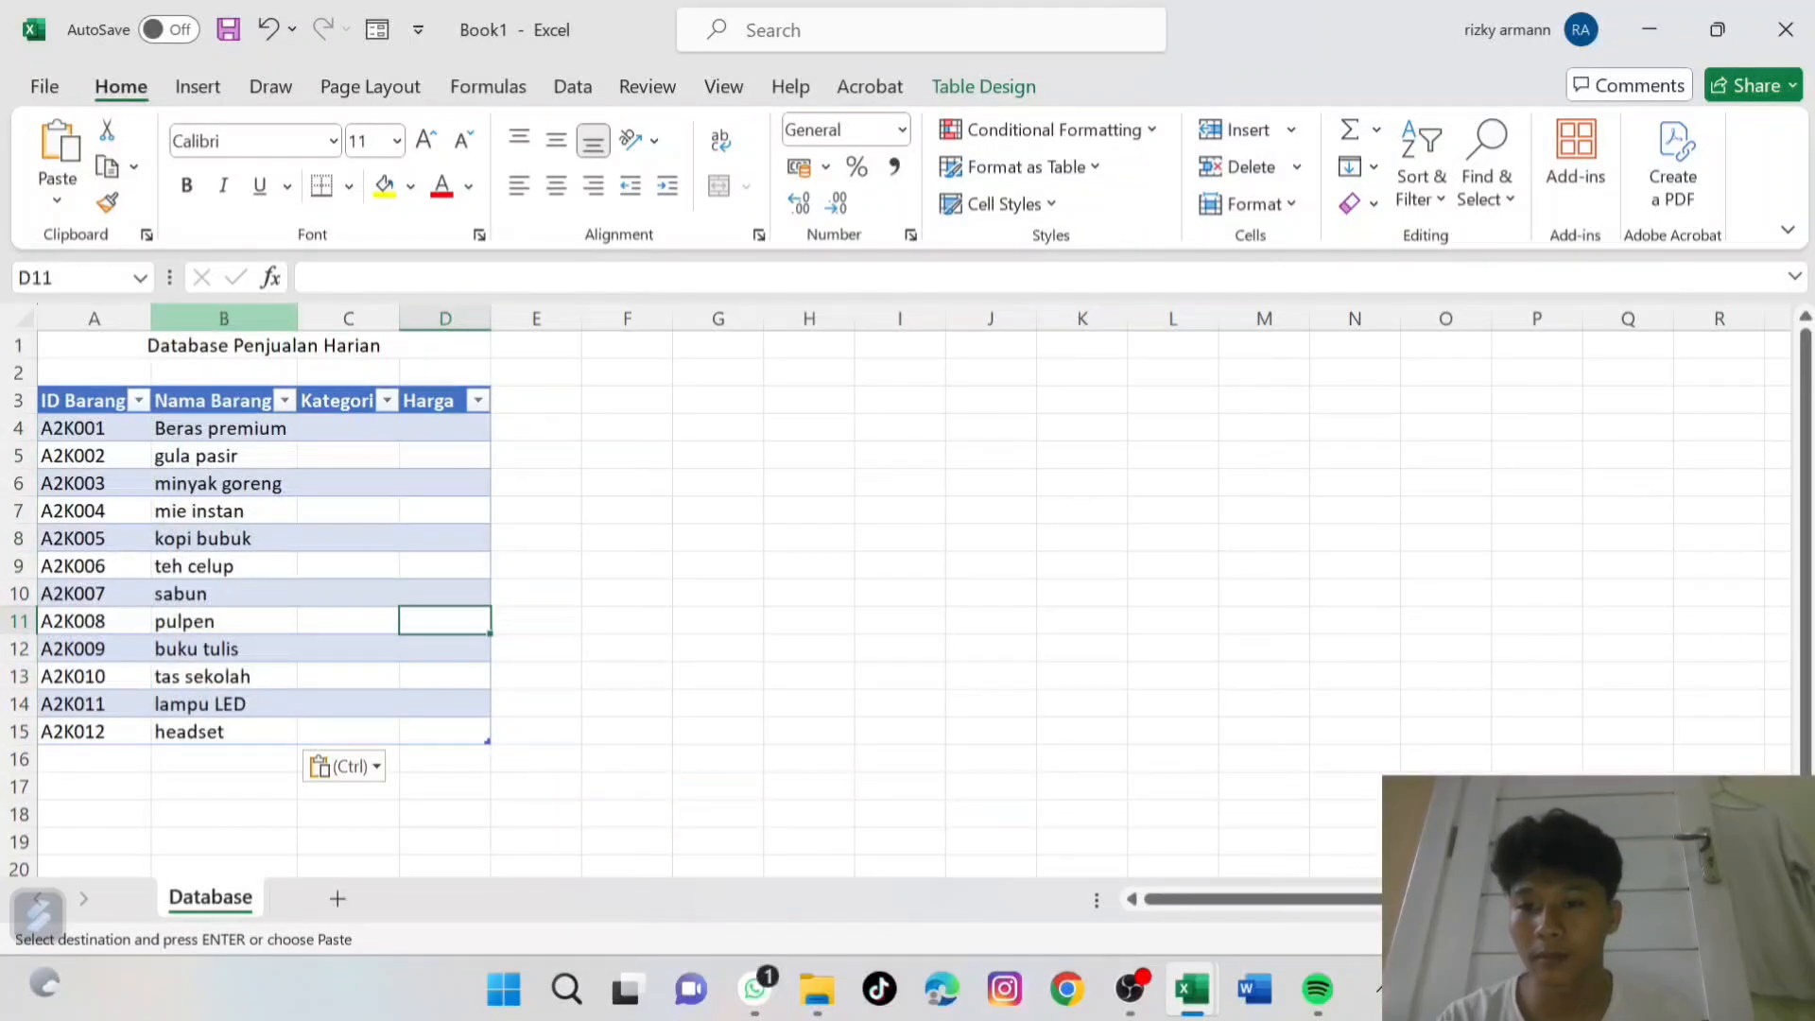
# Widen the Nama Barang, Kategori and Harga columns, making Nama Barang the widest of the three.
pyautogui.click(224, 319)
pyautogui.moveTo(298, 318); pyautogui.dragTo(439, 318)
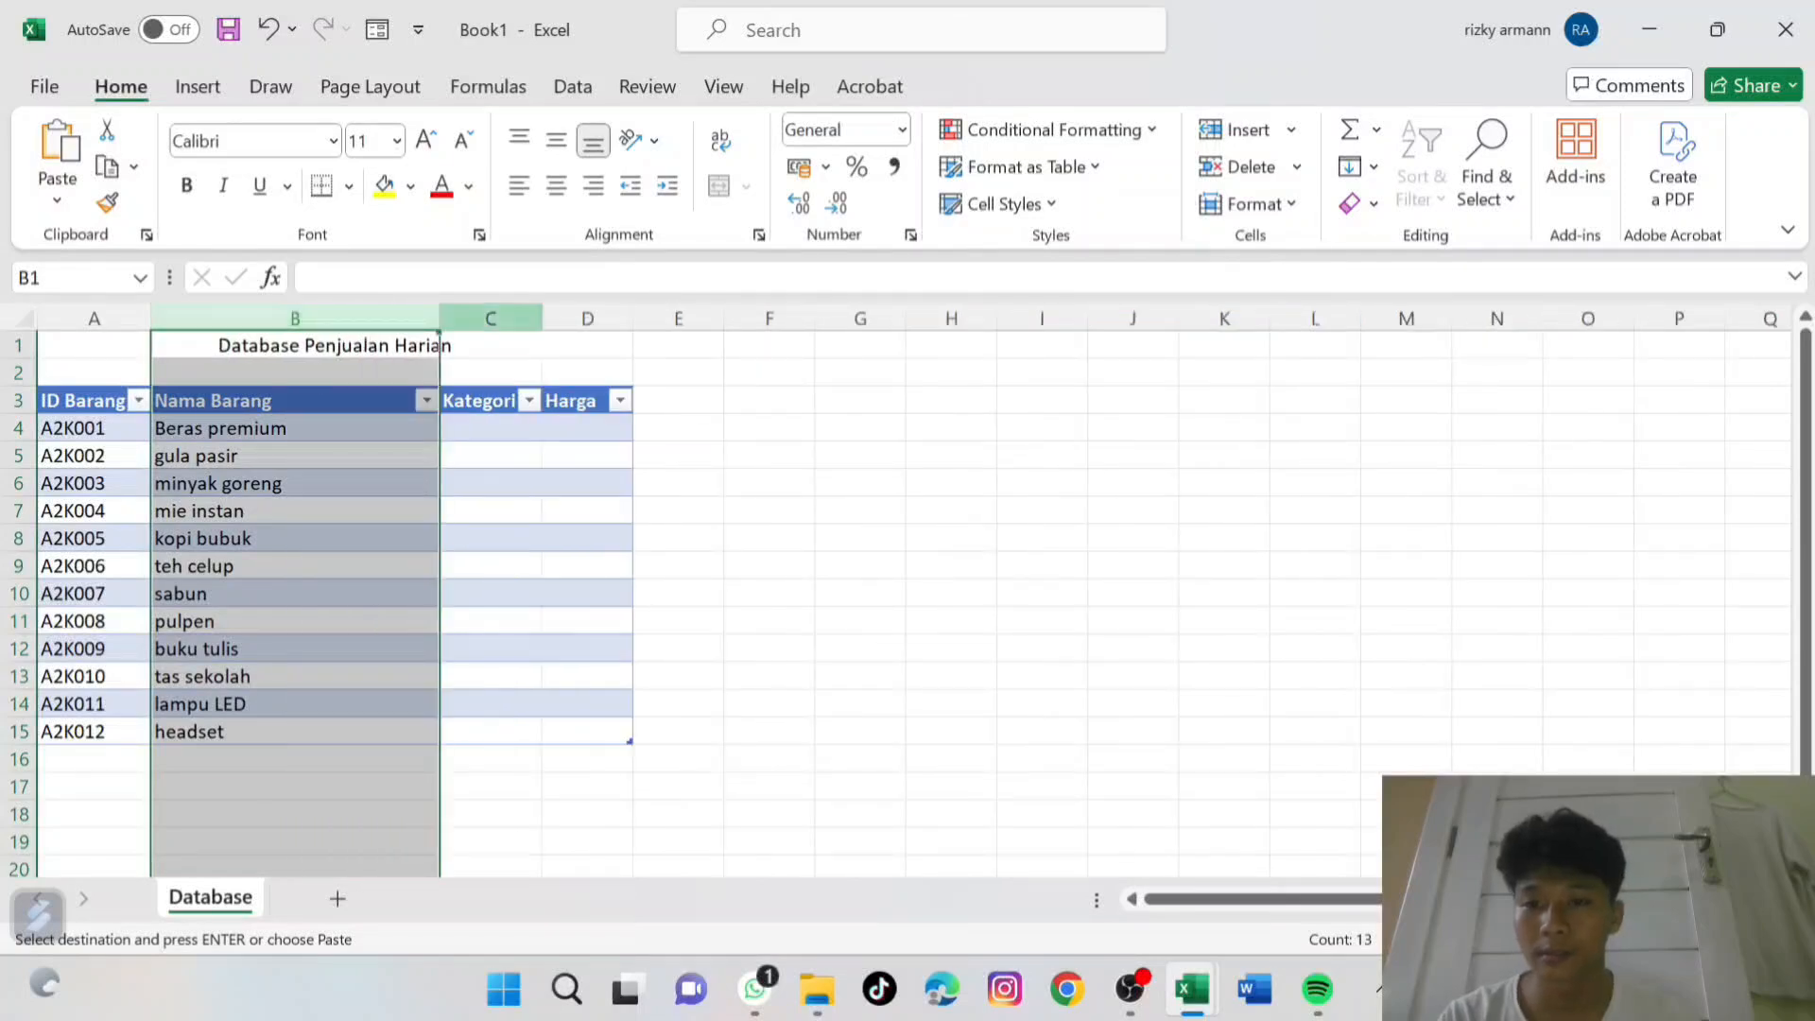
pyautogui.click(490, 319)
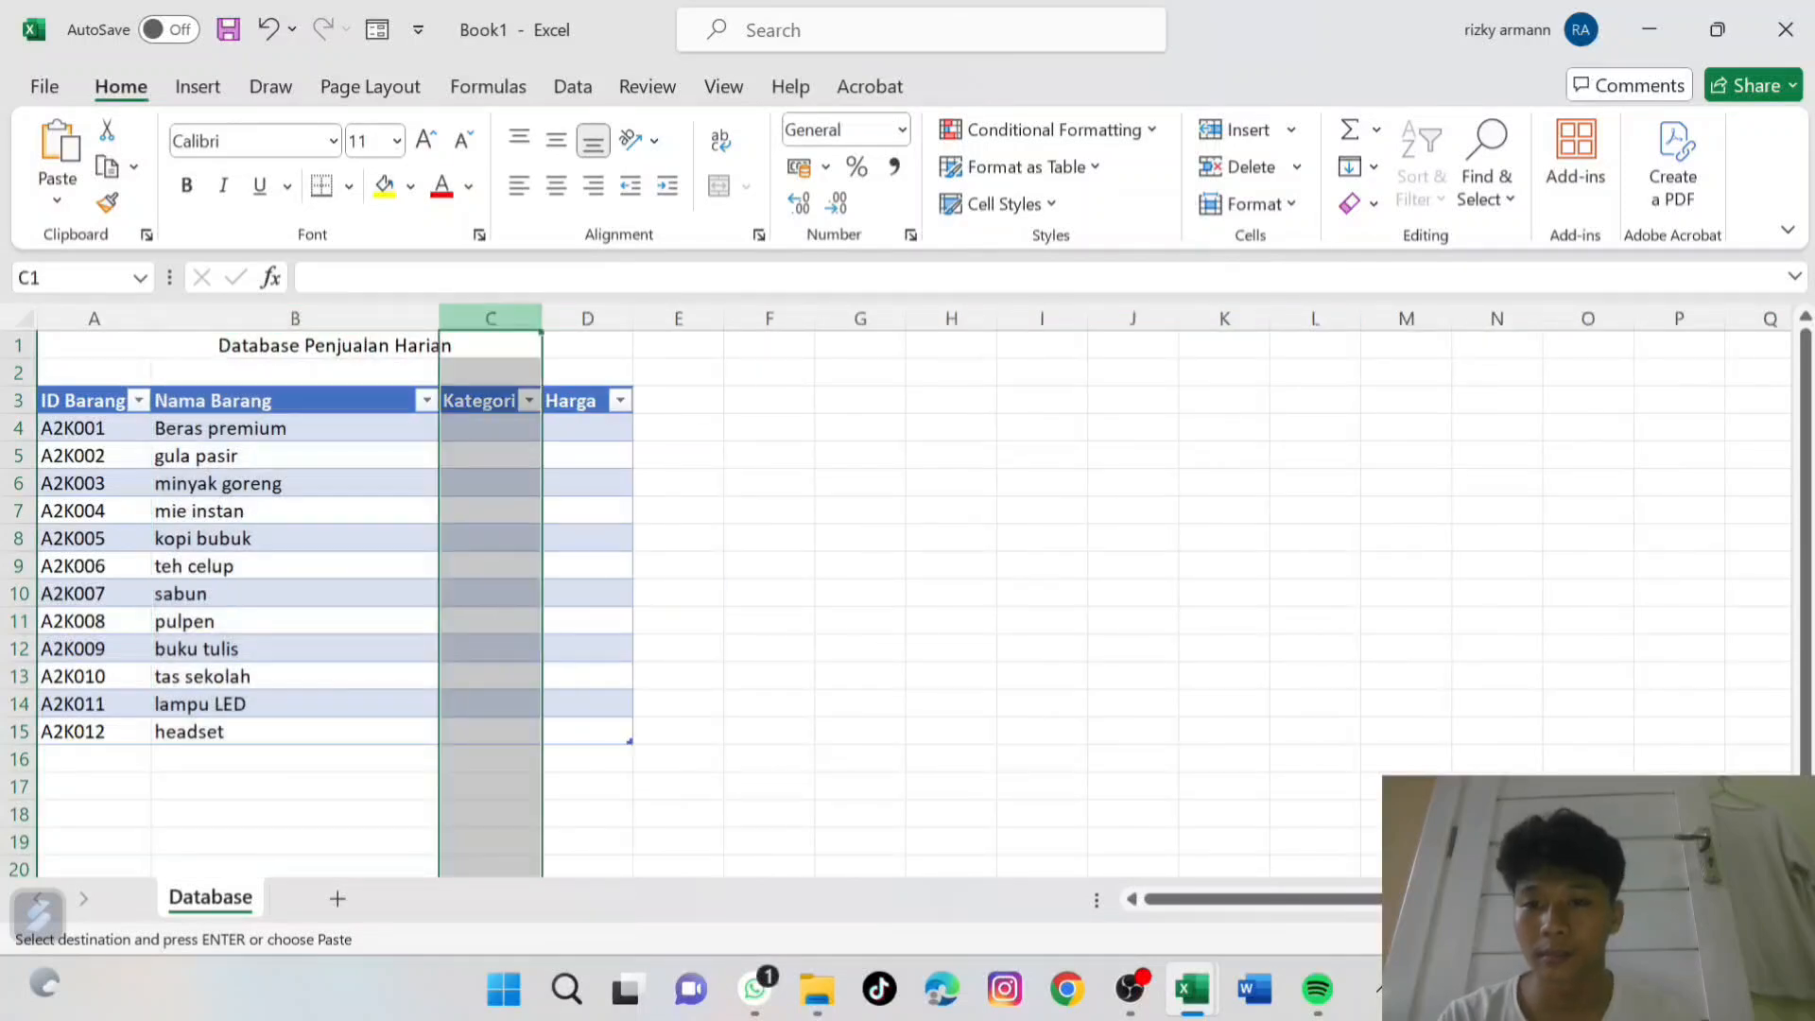
pyautogui.moveTo(543, 319); pyautogui.dragTo(817, 318)
pyautogui.click(650, 318)
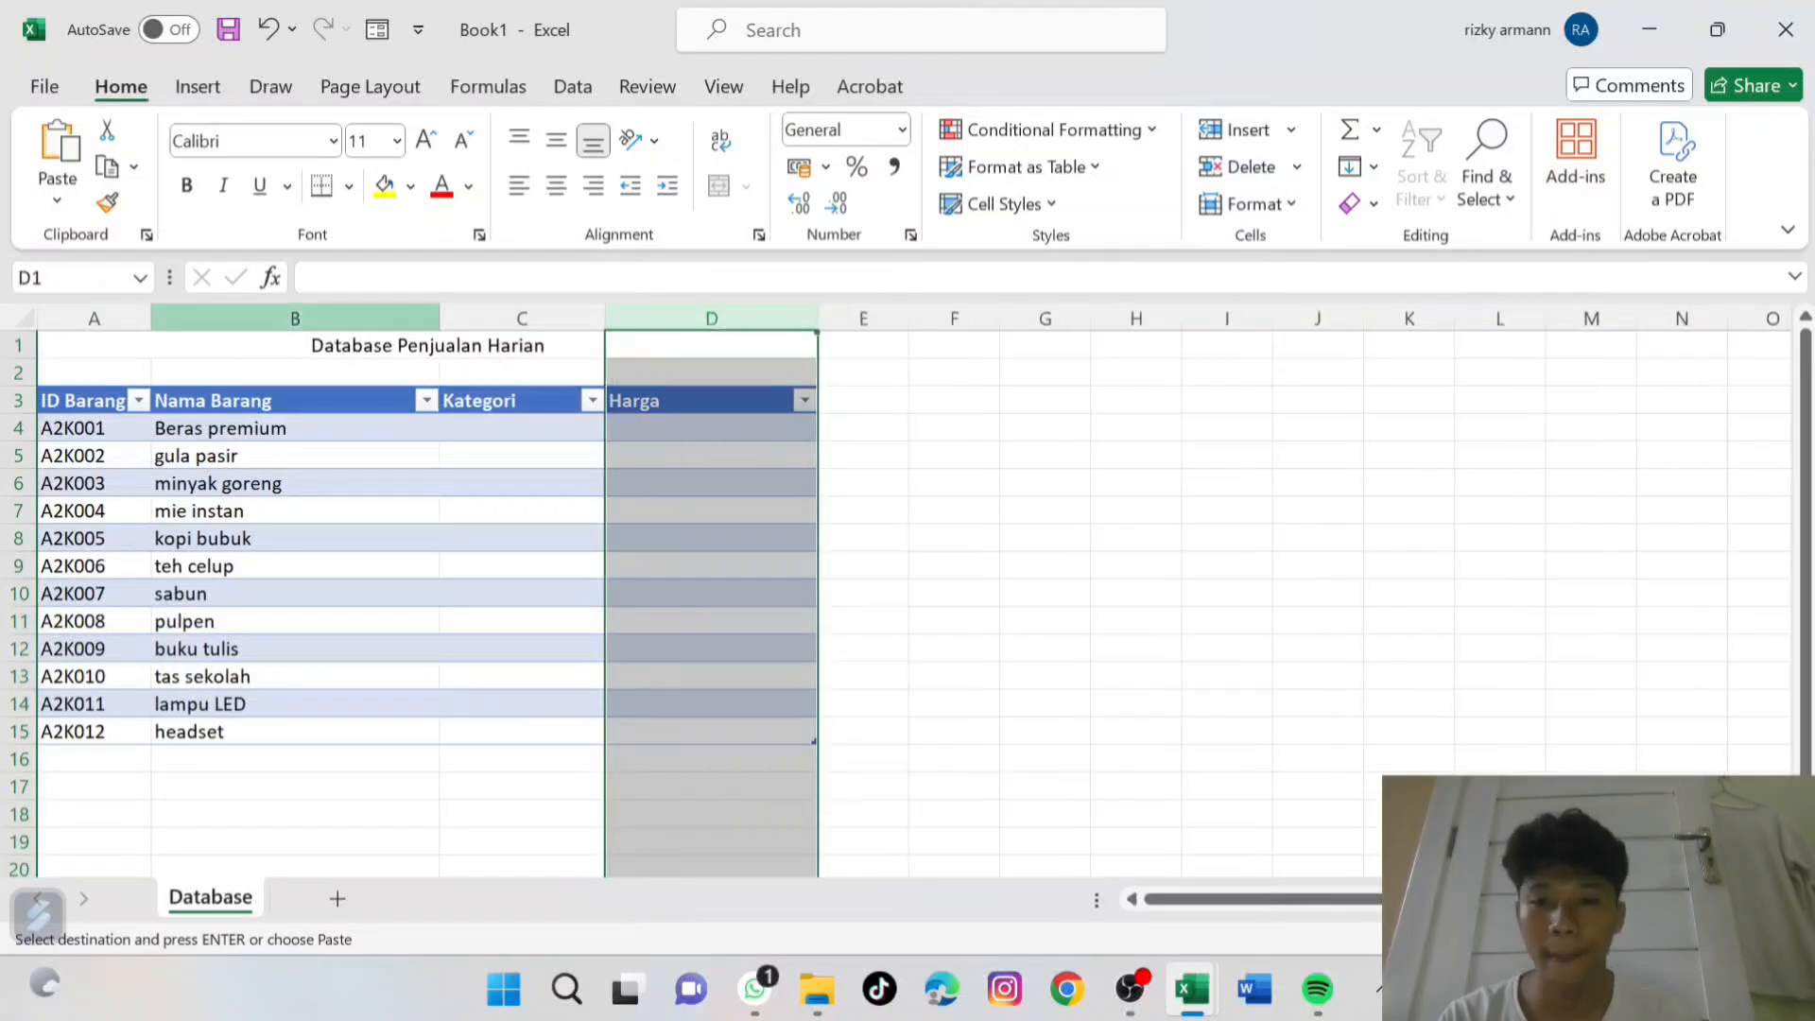
# Paste the product categories into C4:C15 of the Kategori column, from "sembako" for Beras premium to "elektronik" for headset.
pyautogui.click(521, 455)
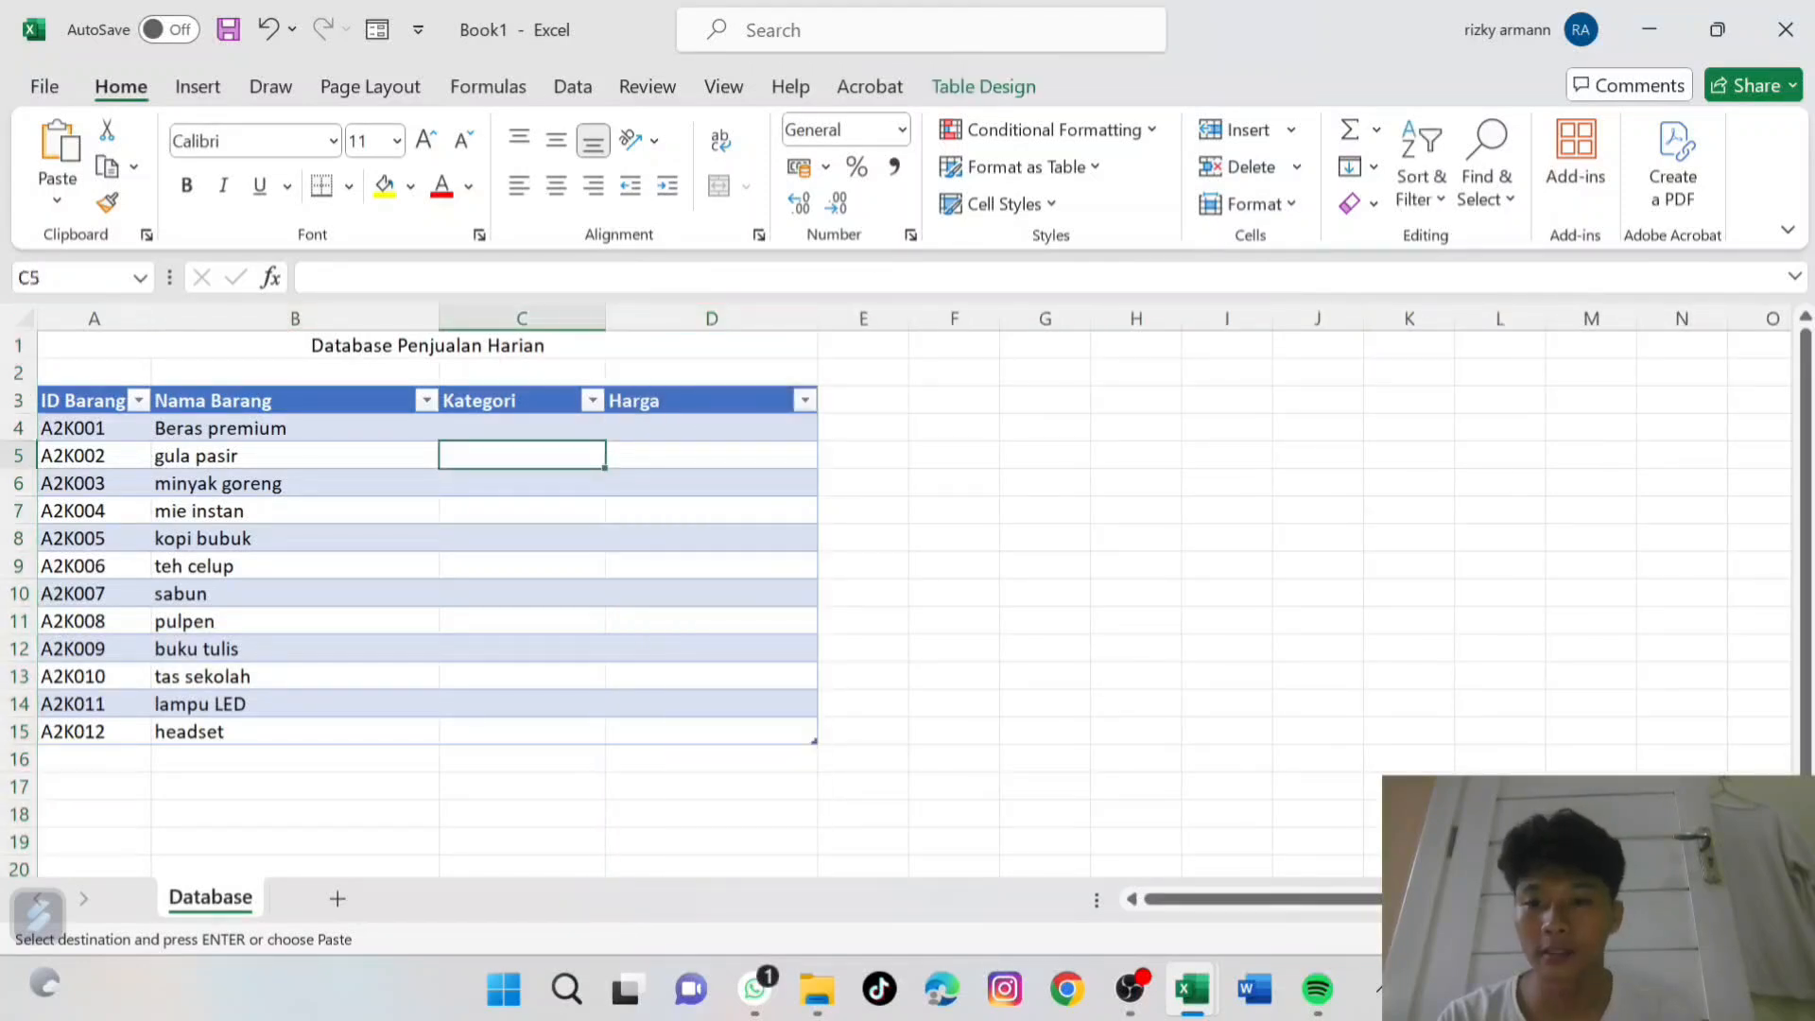
pyautogui.click(522, 428)
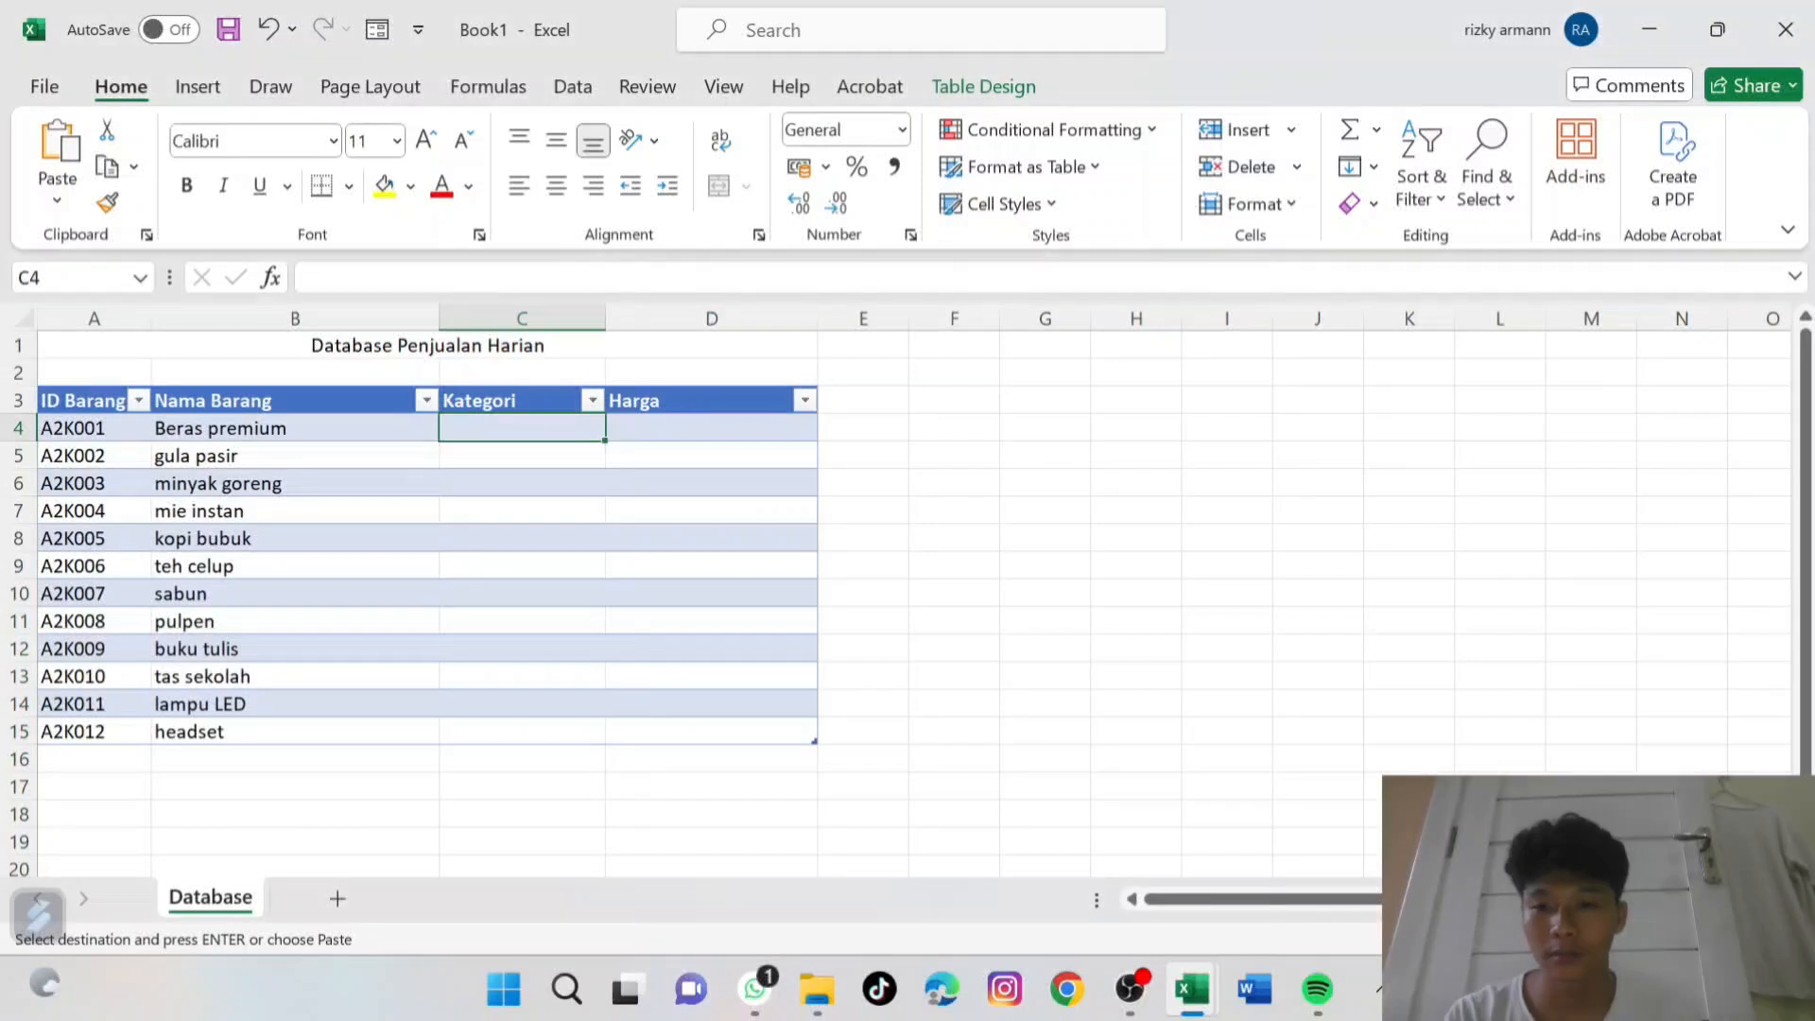
pyautogui.press('Left')
pyautogui.press('Right')
pyautogui.hotkey('shift', 'Down')
pyautogui.hotkey('shift', 'Down')
pyautogui.hotkey('shift', 'Down')
pyautogui.hotkey('shift', 'Down')
pyautogui.hotkey('shift', 'Down')
pyautogui.hotkey('shift', 'Down')
pyautogui.hotkey('shift', 'Down')
pyautogui.hotkey('shift', 'Down')
pyautogui.hotkey('shift', 'Down')
pyautogui.hotkey('shift', 'Down')
pyautogui.hotkey('shift', 'Down')
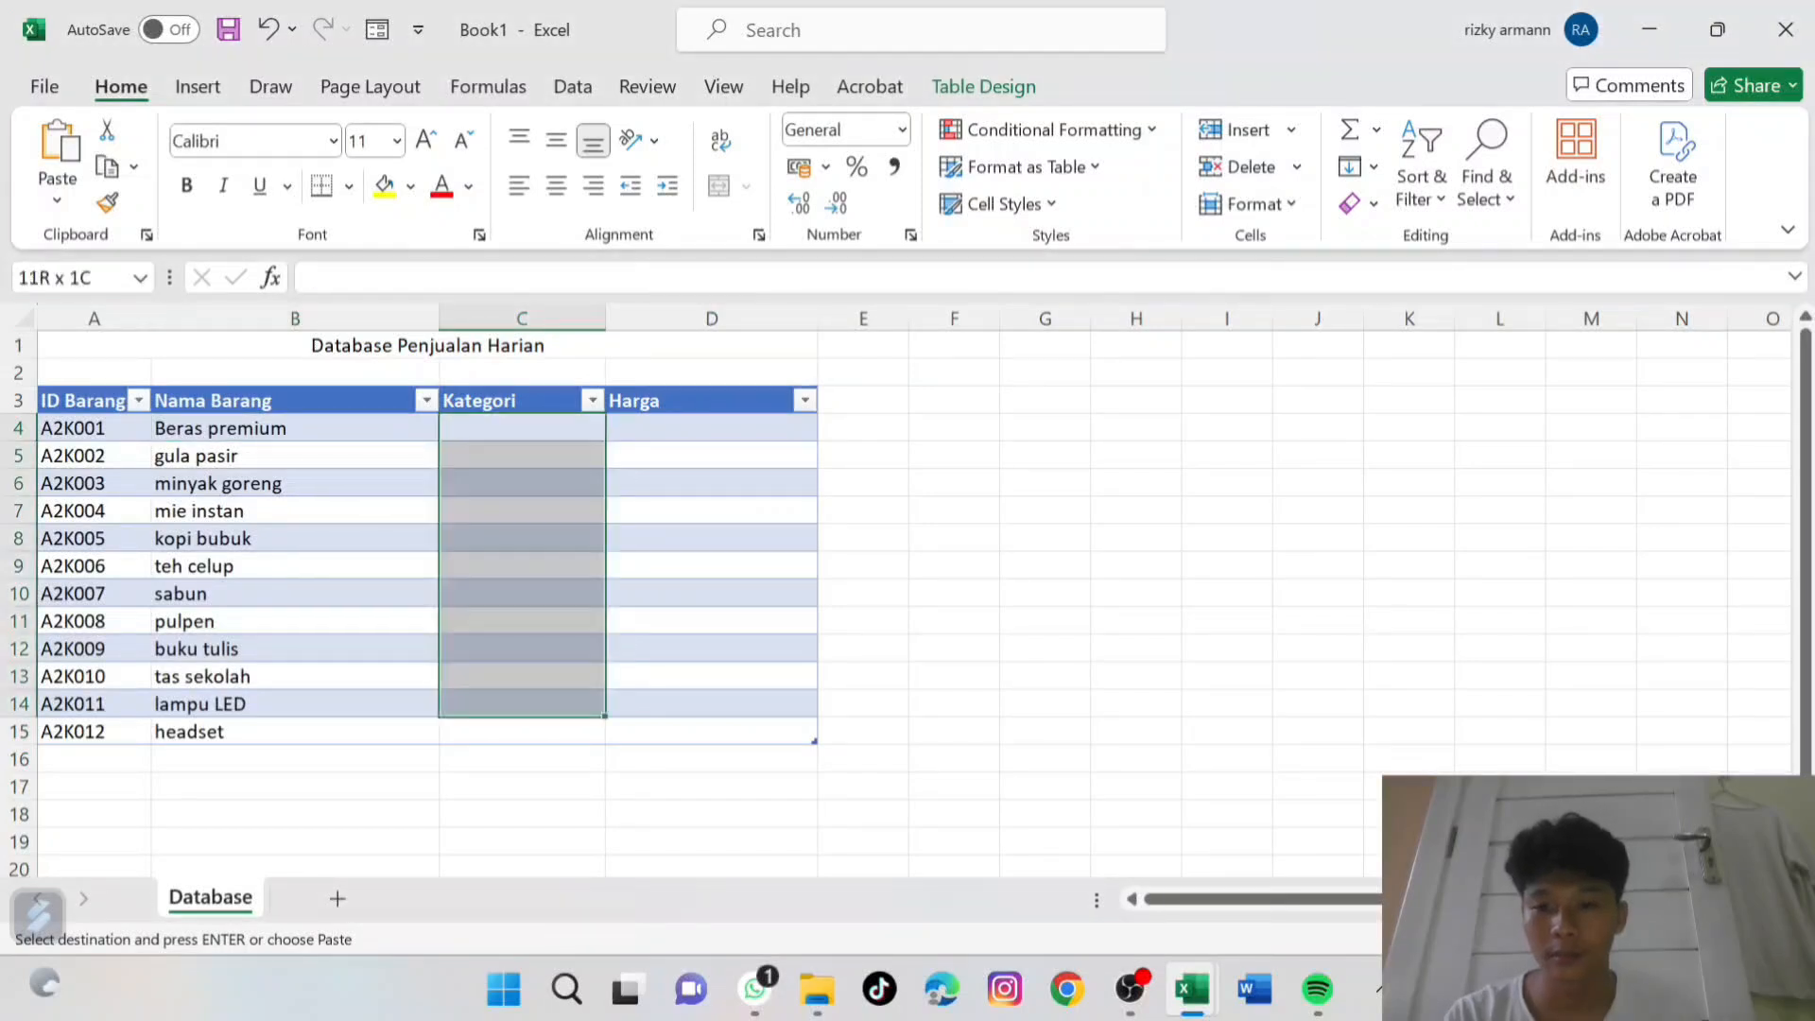
pyautogui.hotkey('ctrl', 'v')
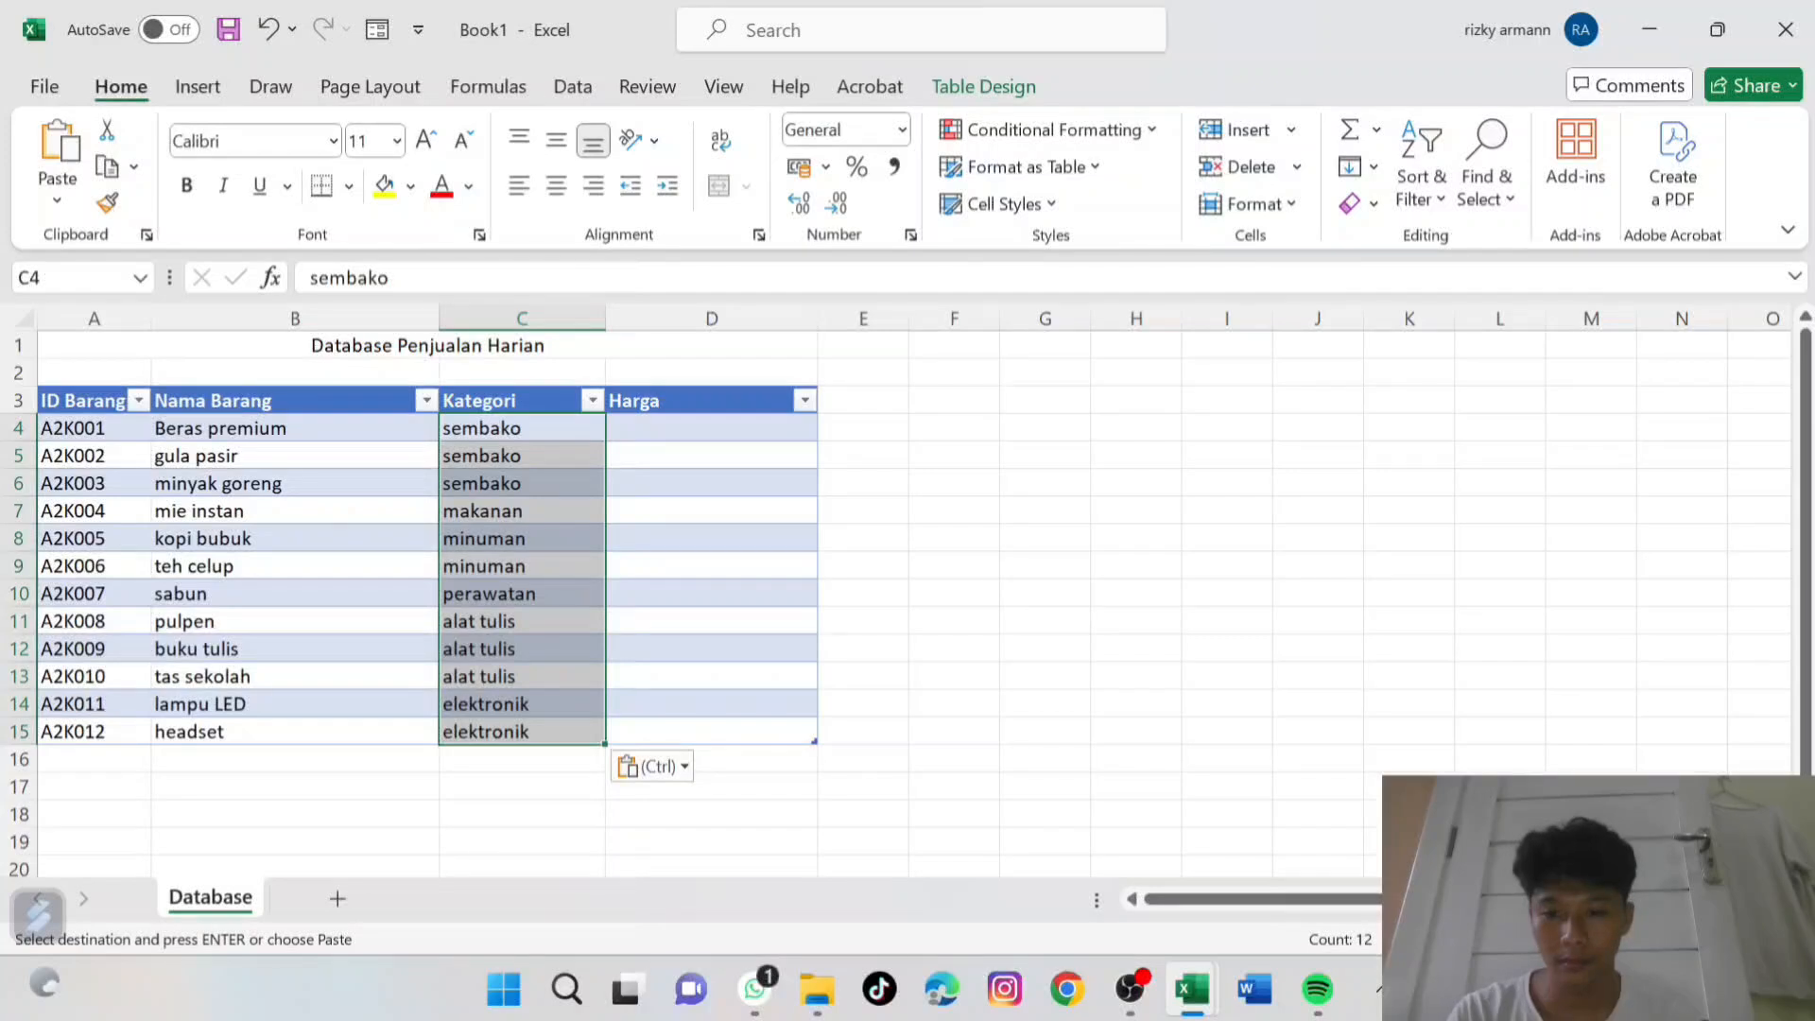
# Switch to the "tugas 4 komputer" workbook and copy the twelve prices in D5:D16 of its HARGA column.
pyautogui.click(711, 483)
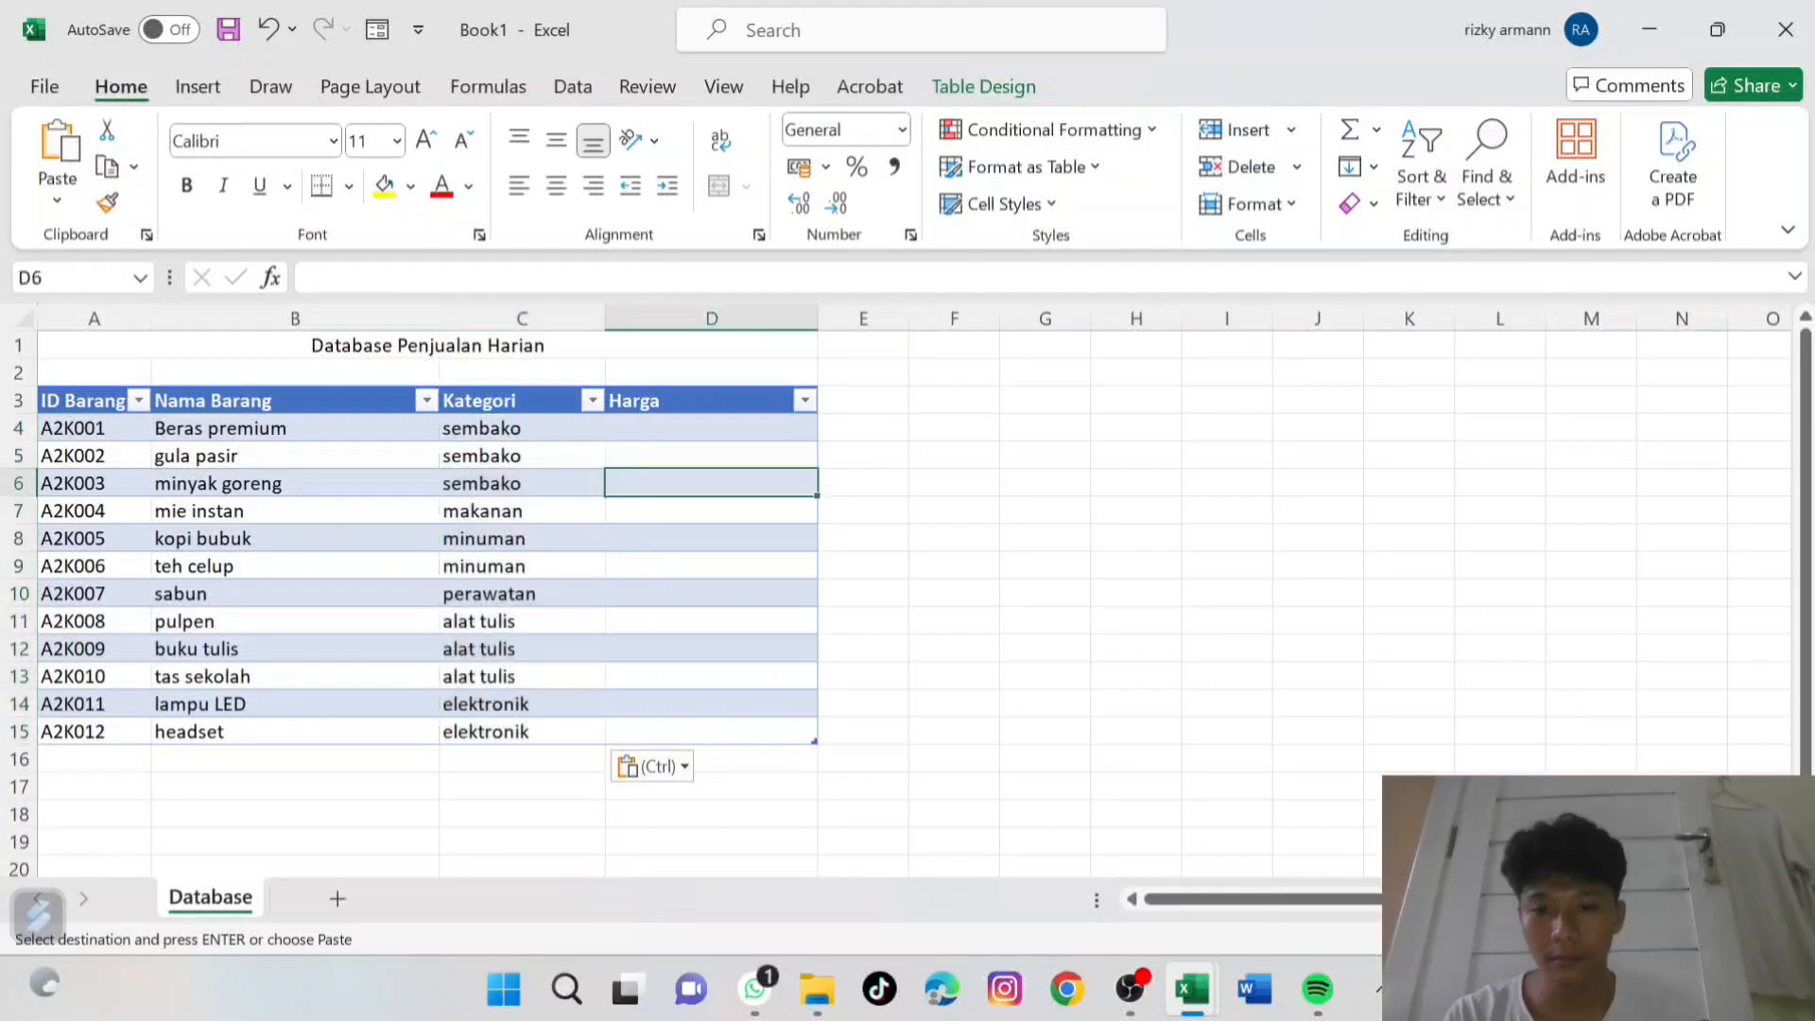
pyautogui.click(710, 428)
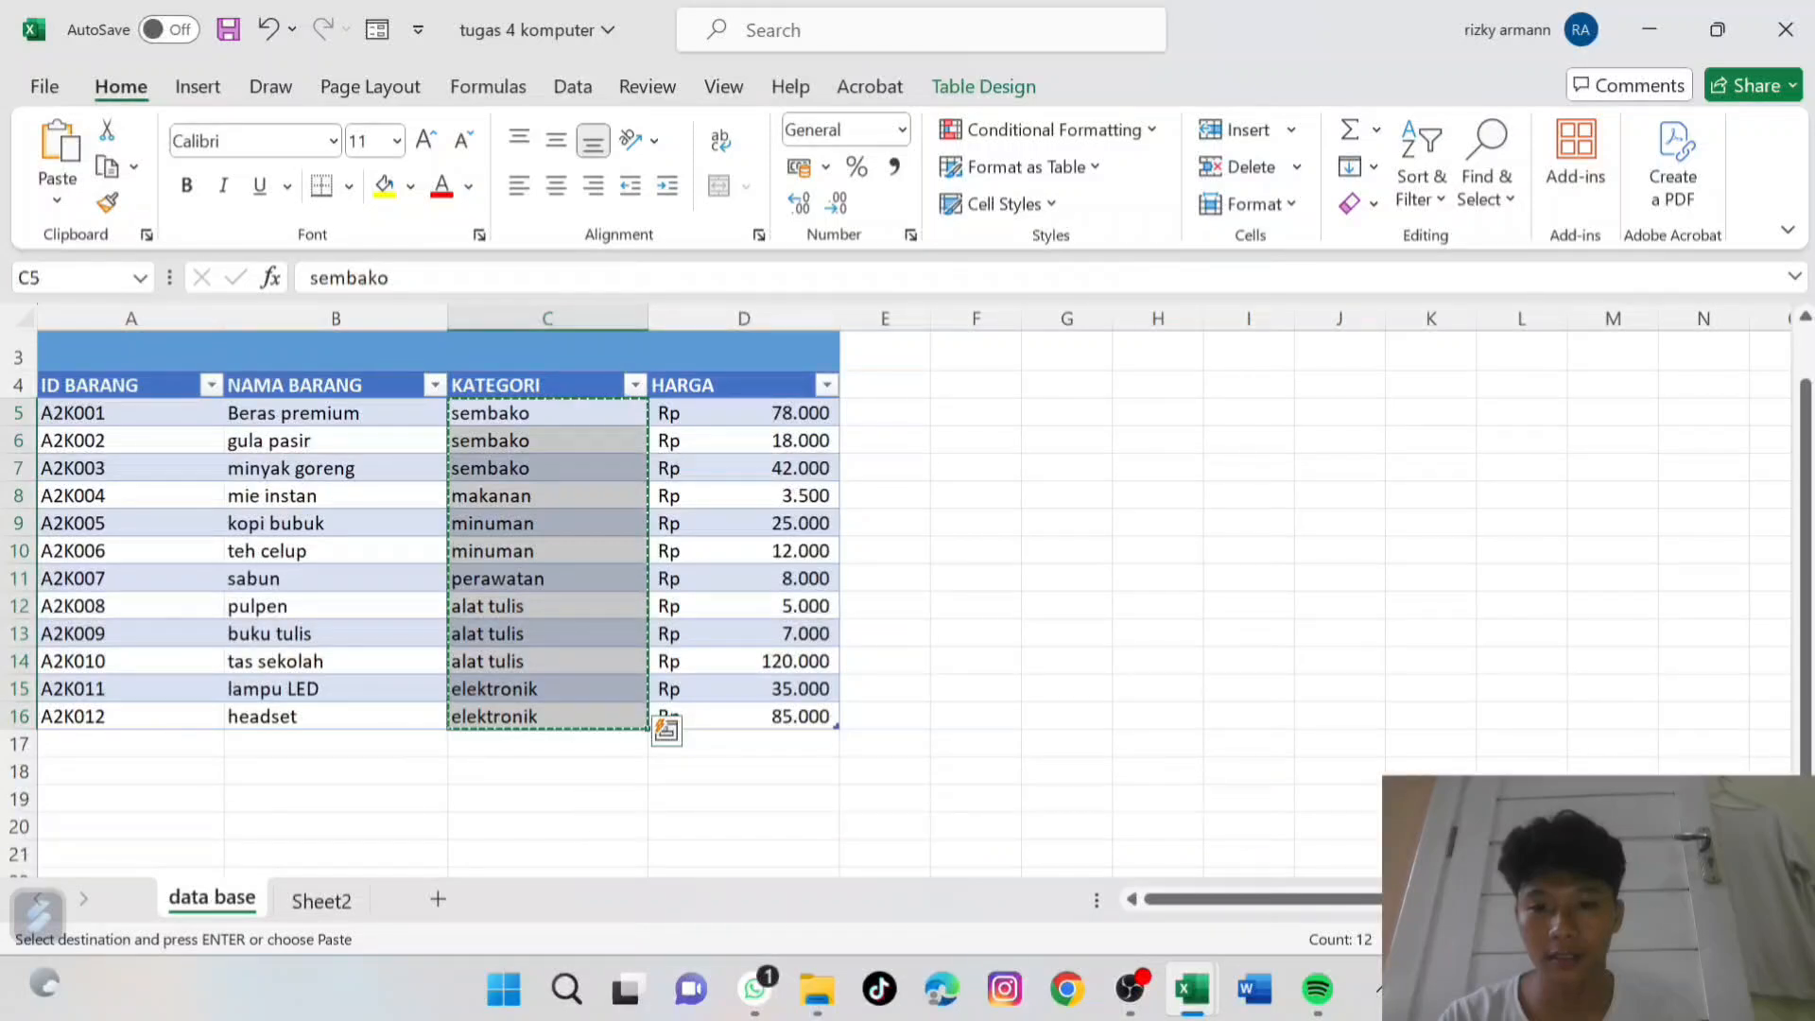
pyautogui.click(744, 413)
pyautogui.click(546, 413)
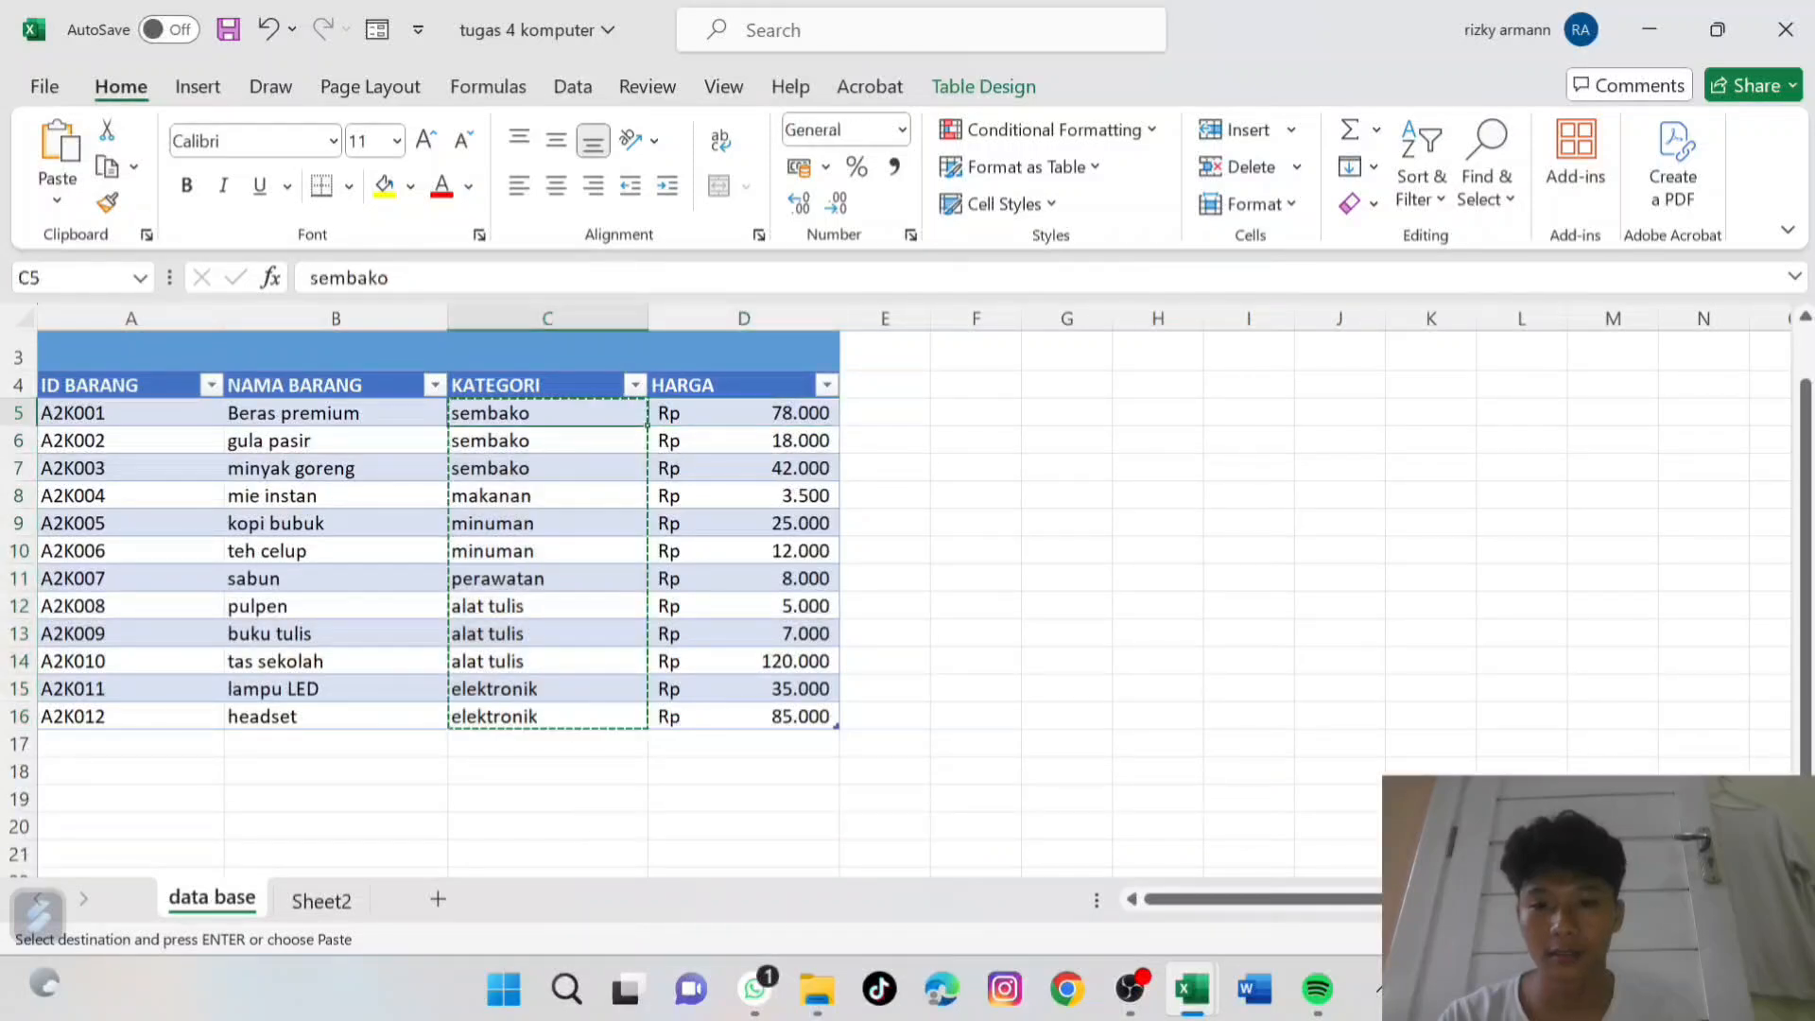
pyautogui.moveTo(744, 413); pyautogui.dragTo(744, 716)
pyautogui.hotkey('ctrl', 'c')
# Switch back to the Book1 workbook and paste the copied prices into the Harga column, starting at cell D4.
pyautogui.hotkey('alt', 'Tab')
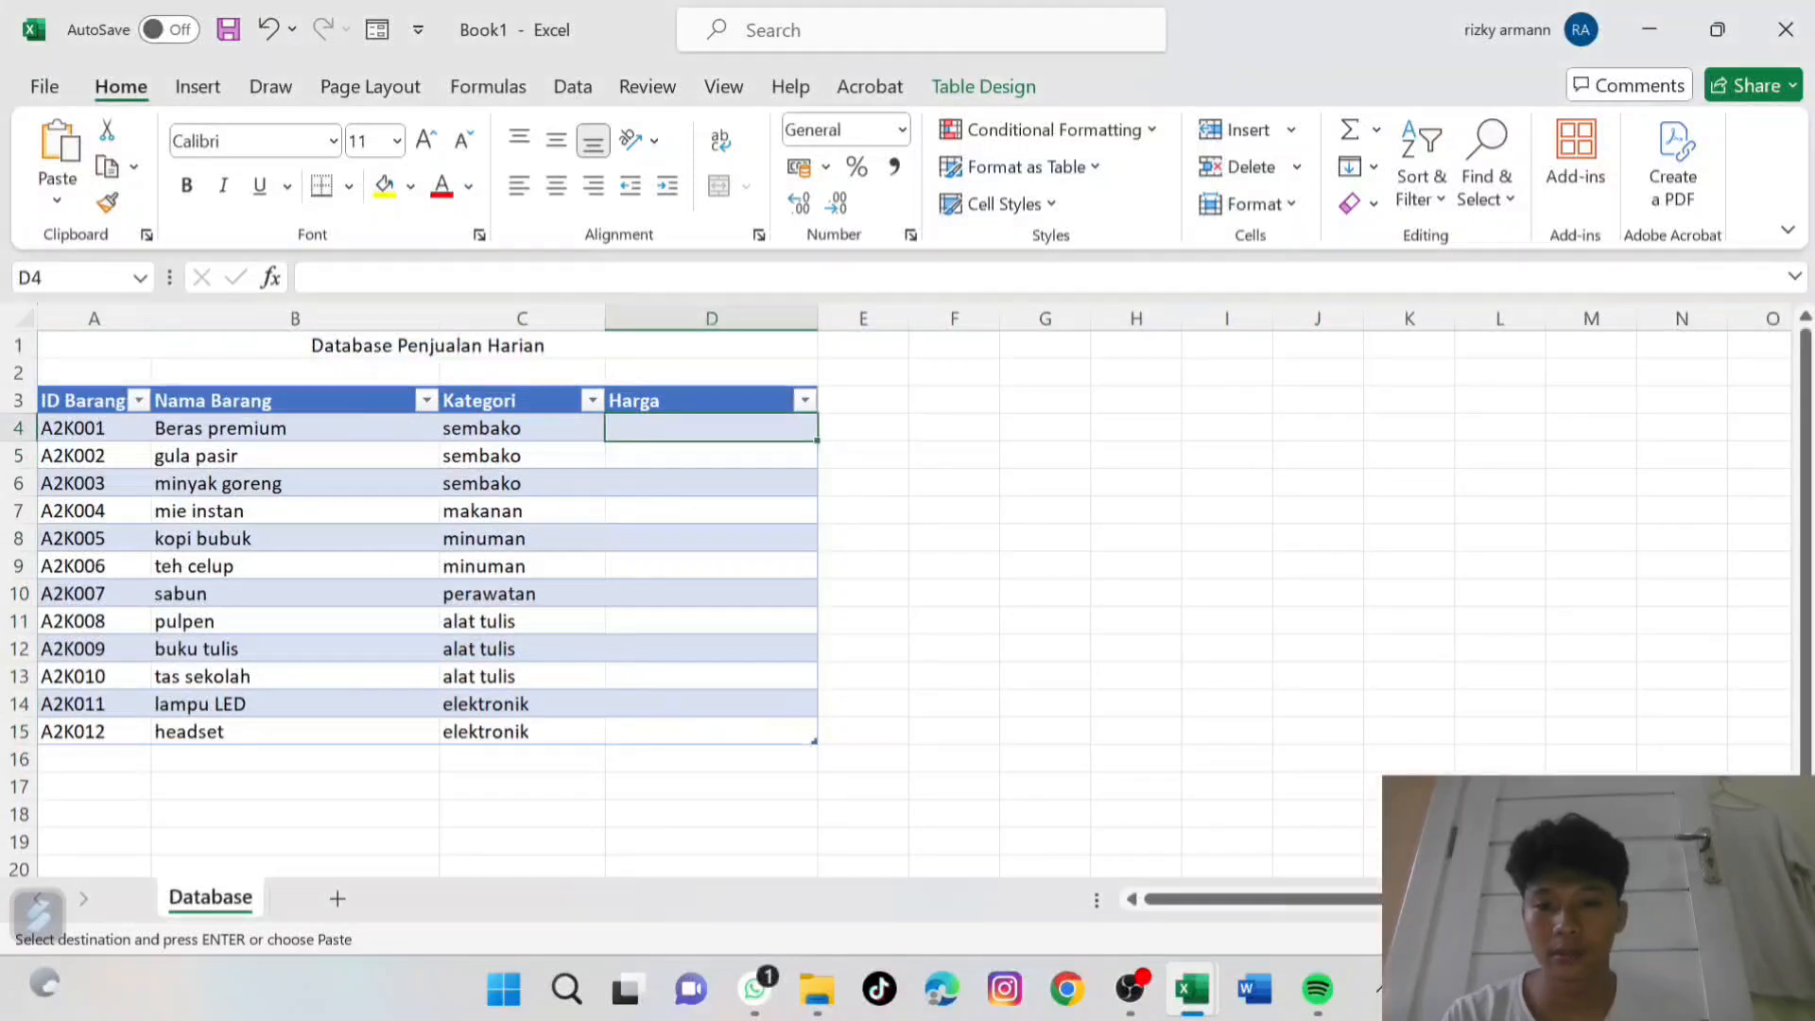
pyautogui.moveTo(711, 427); pyautogui.dragTo(711, 703)
pyautogui.click(711, 730)
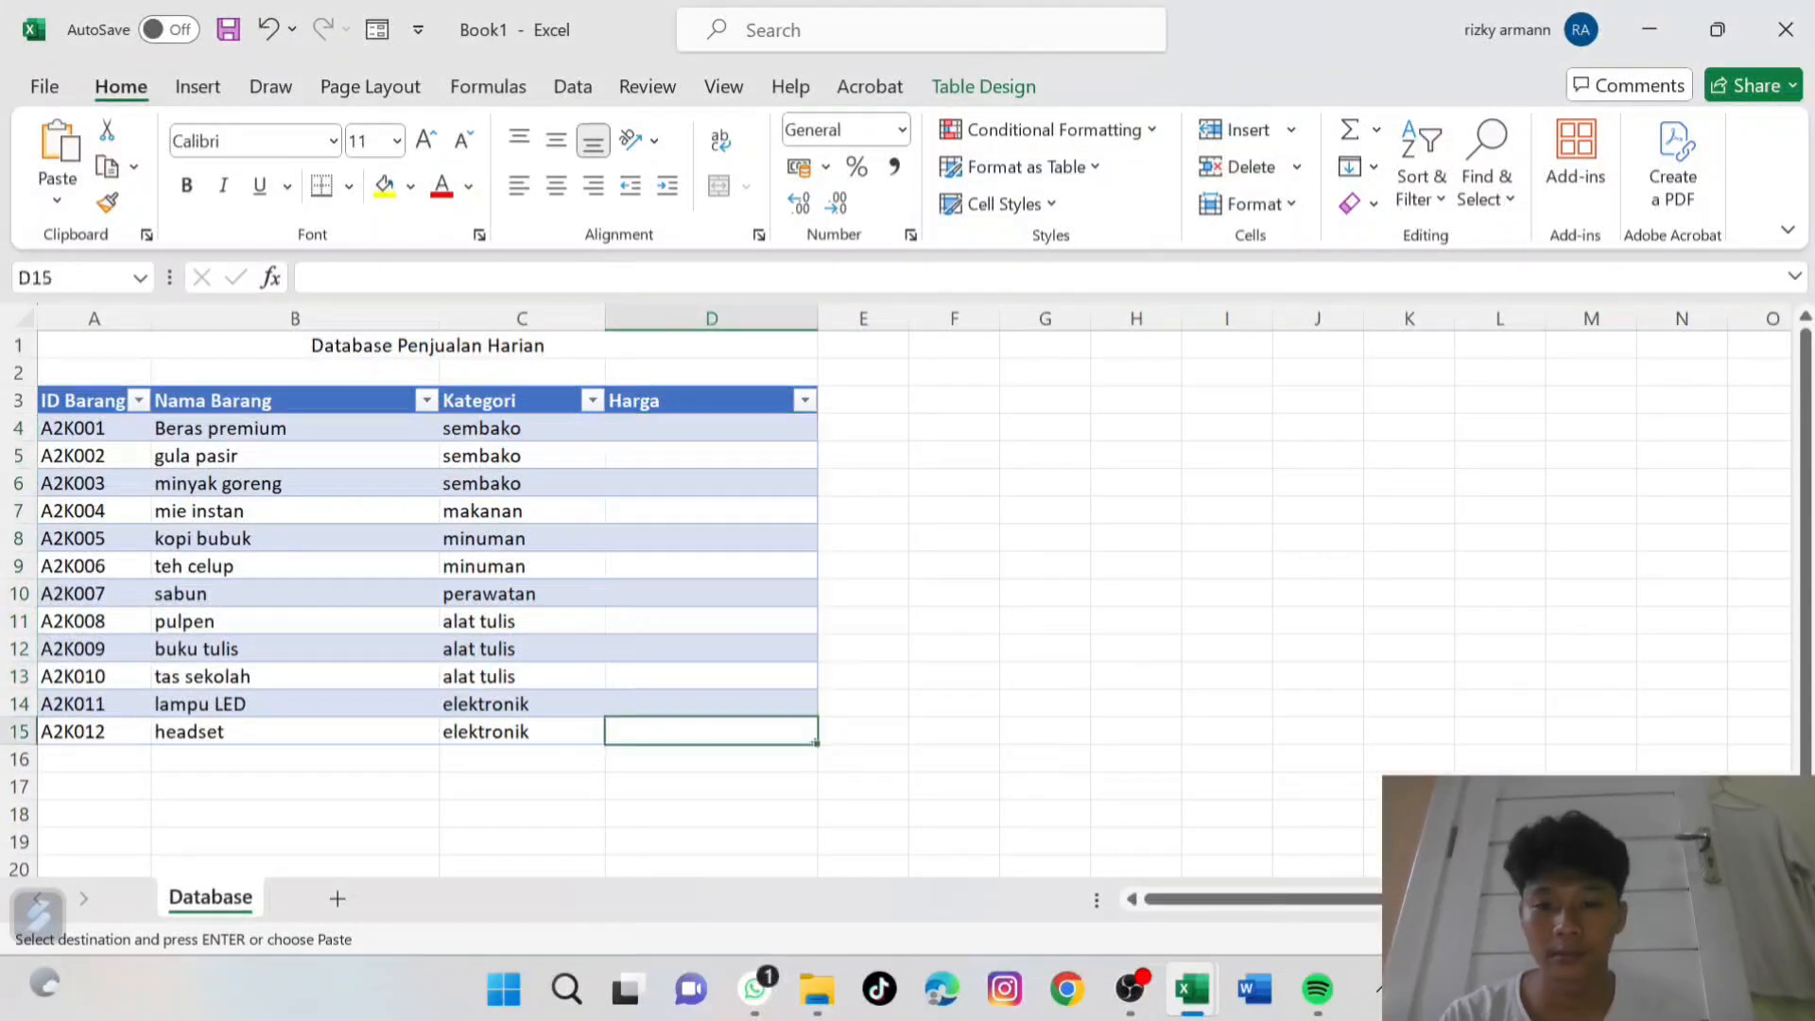
pyautogui.click(711, 427)
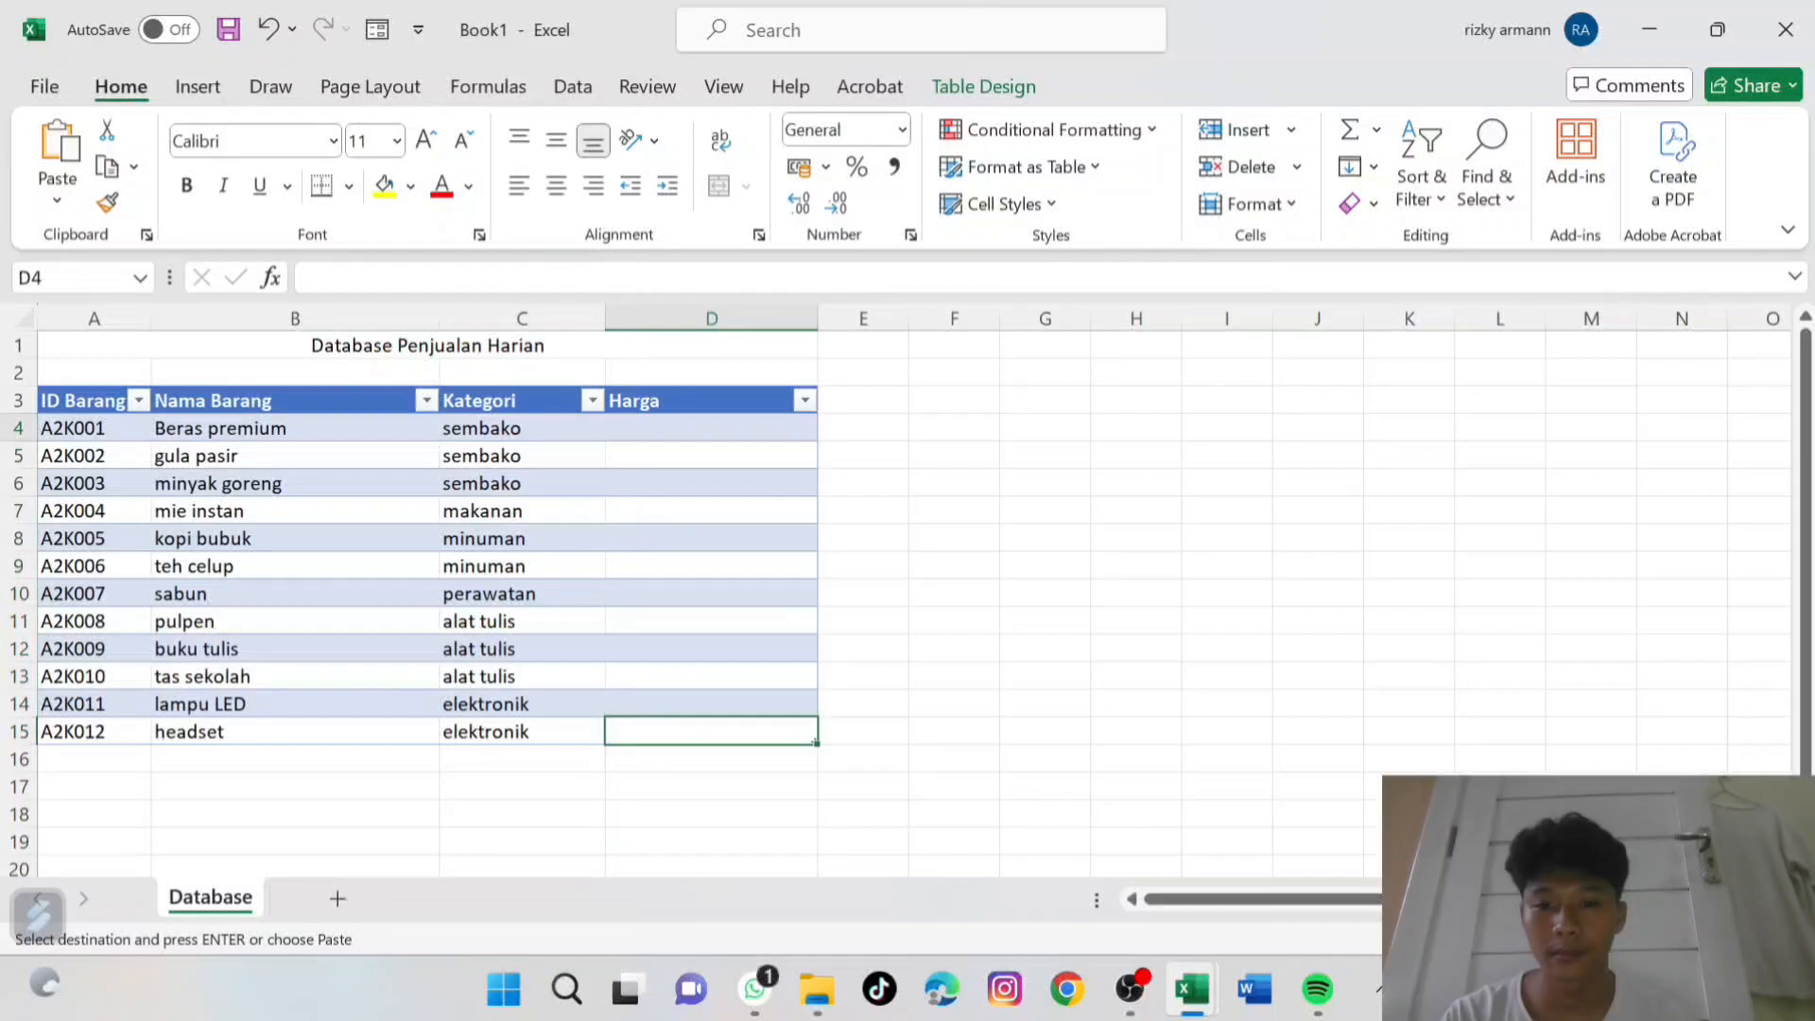
pyautogui.moveTo(711, 427); pyautogui.dragTo(710, 758)
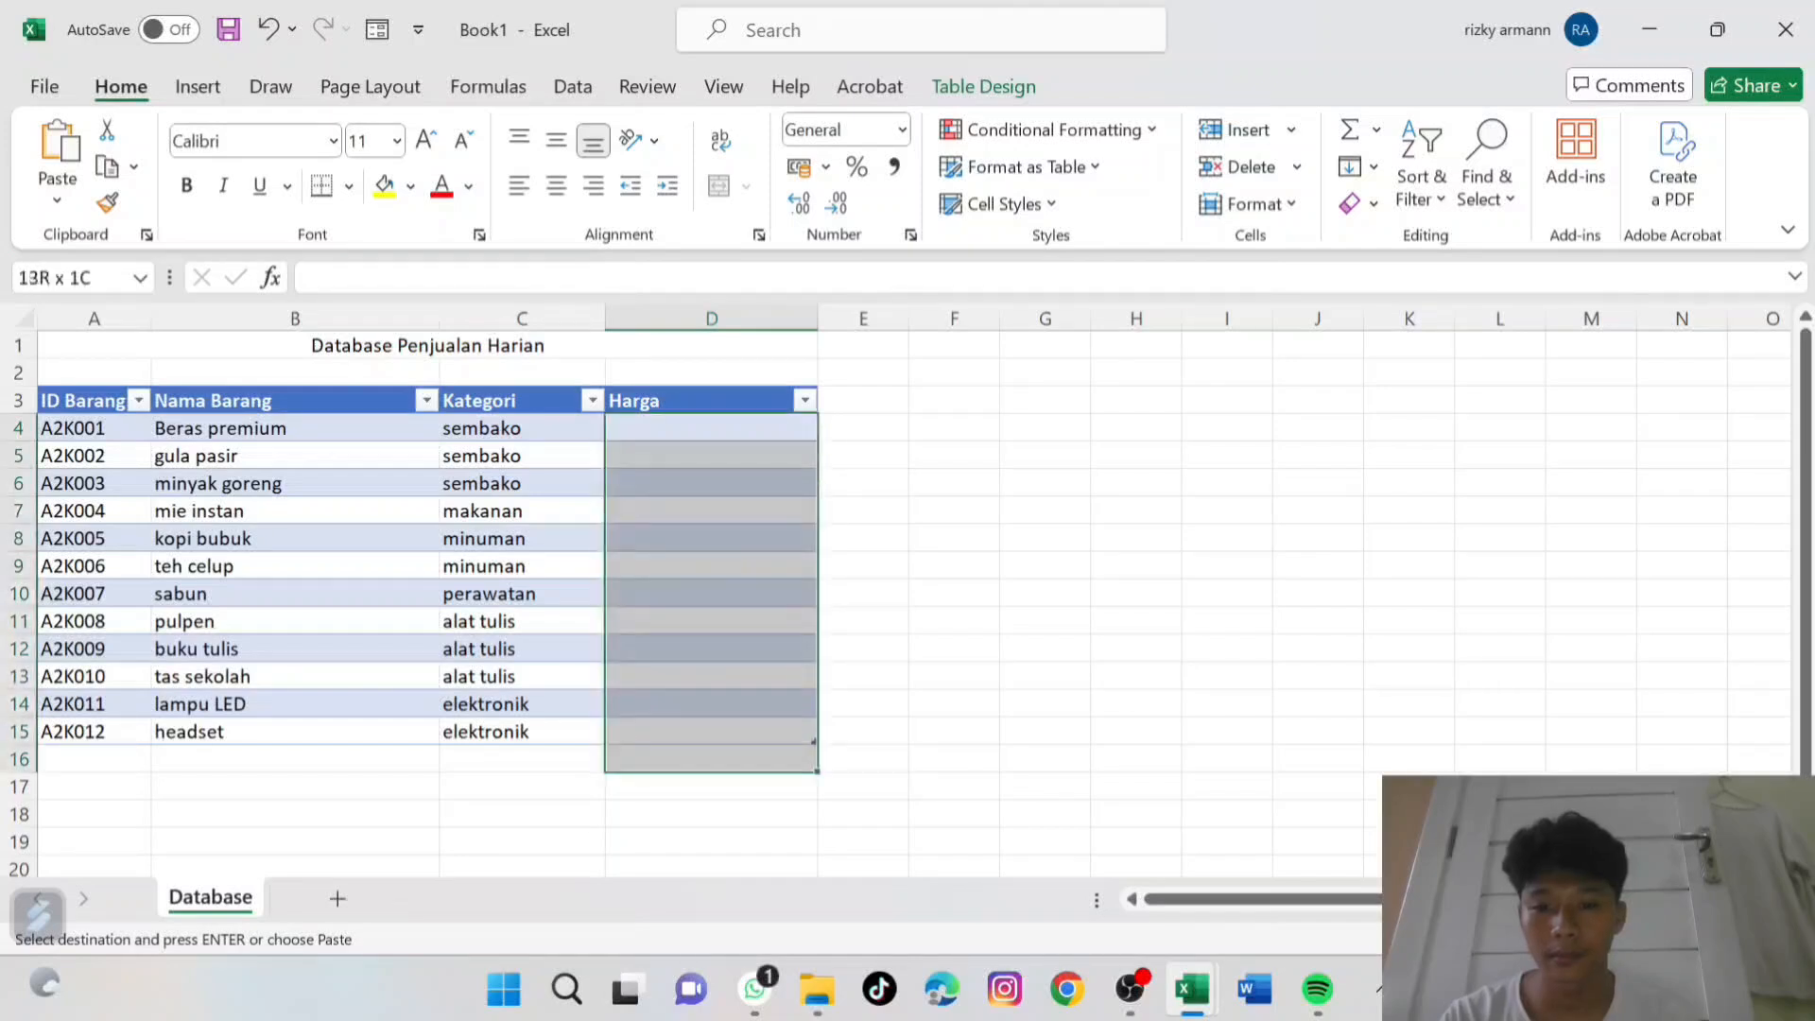
pyautogui.hotkey('ctrl', 'v')
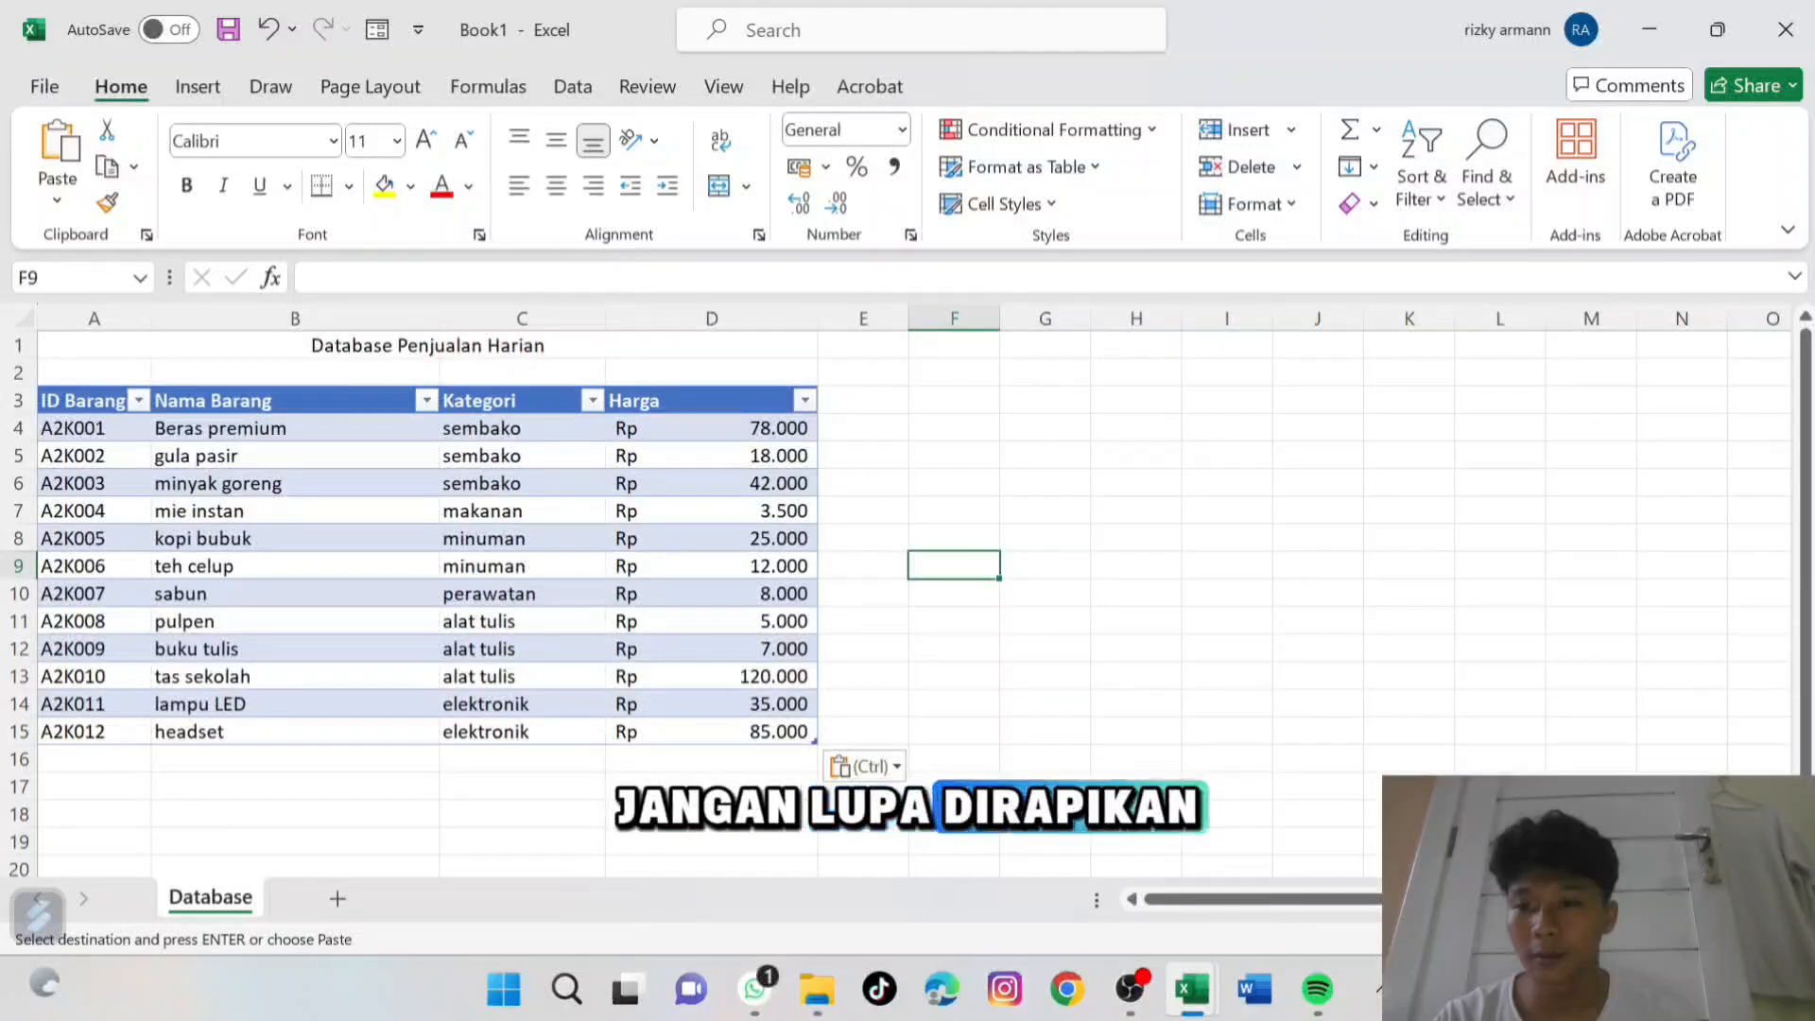
# Fill the title range A1:D2 with the theme color Gold, Accent 4.
pyautogui.click(94, 345)
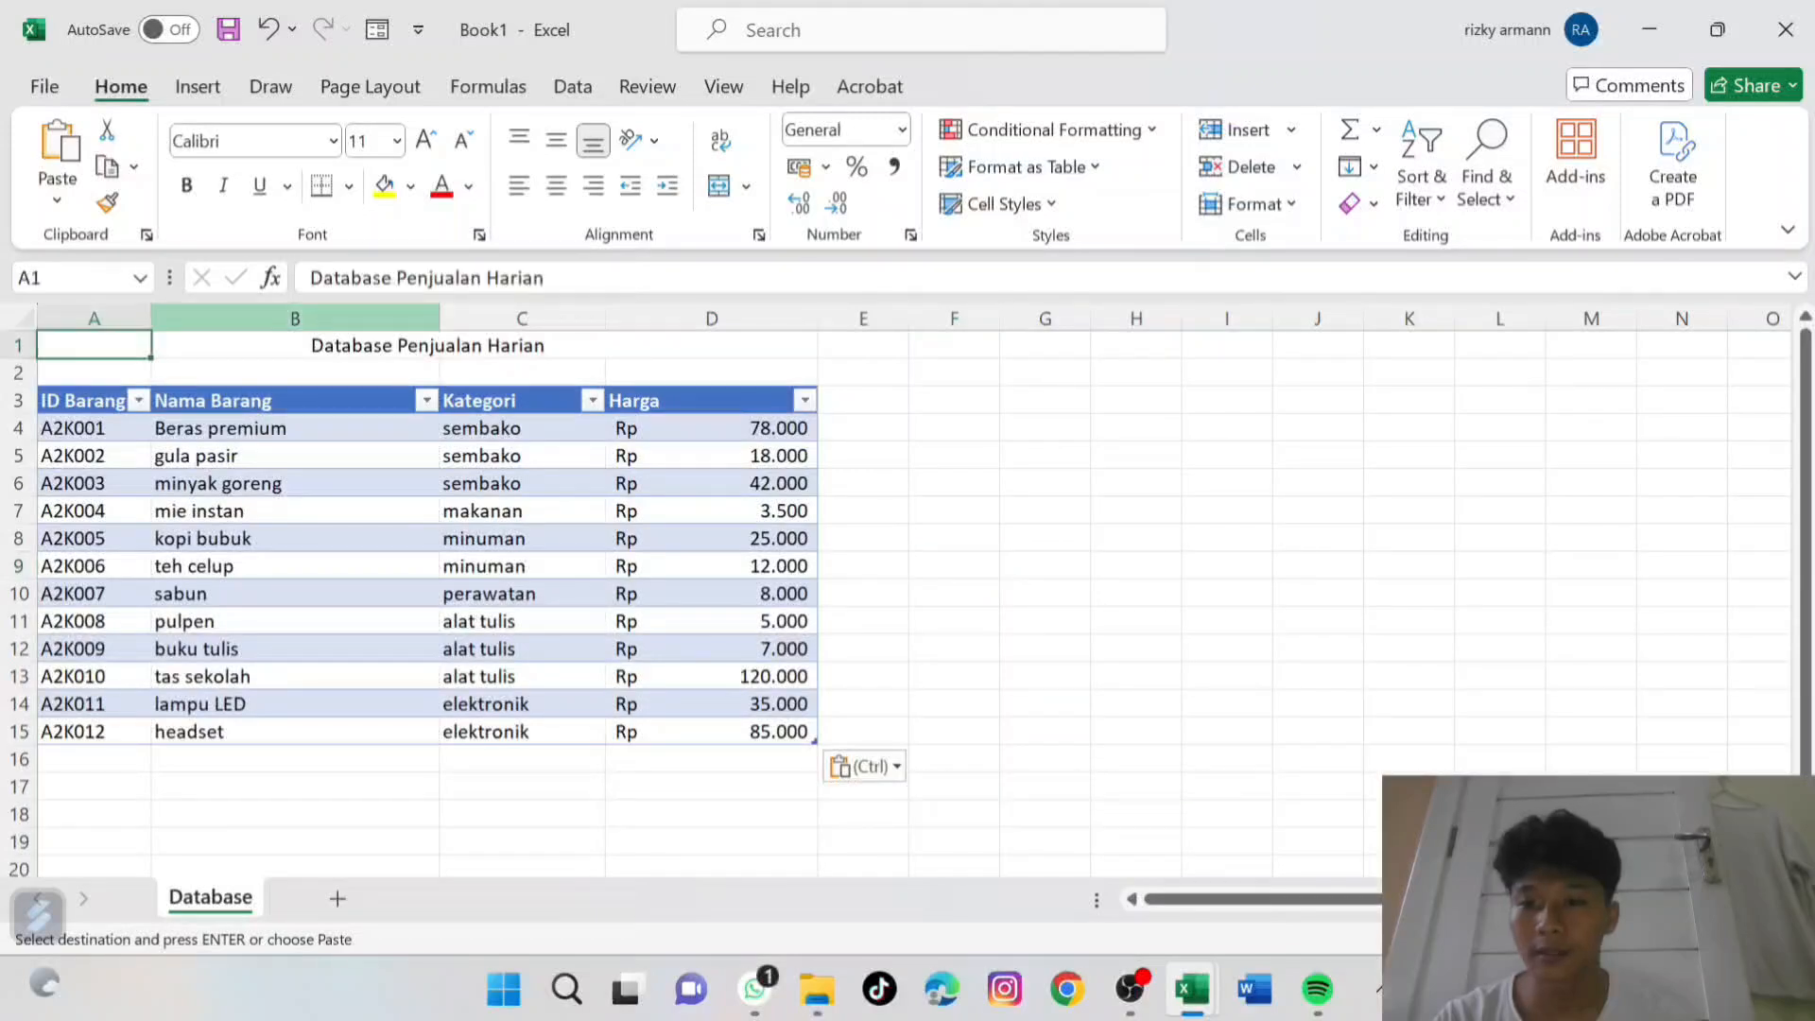
pyautogui.moveTo(95, 345); pyautogui.dragTo(815, 377)
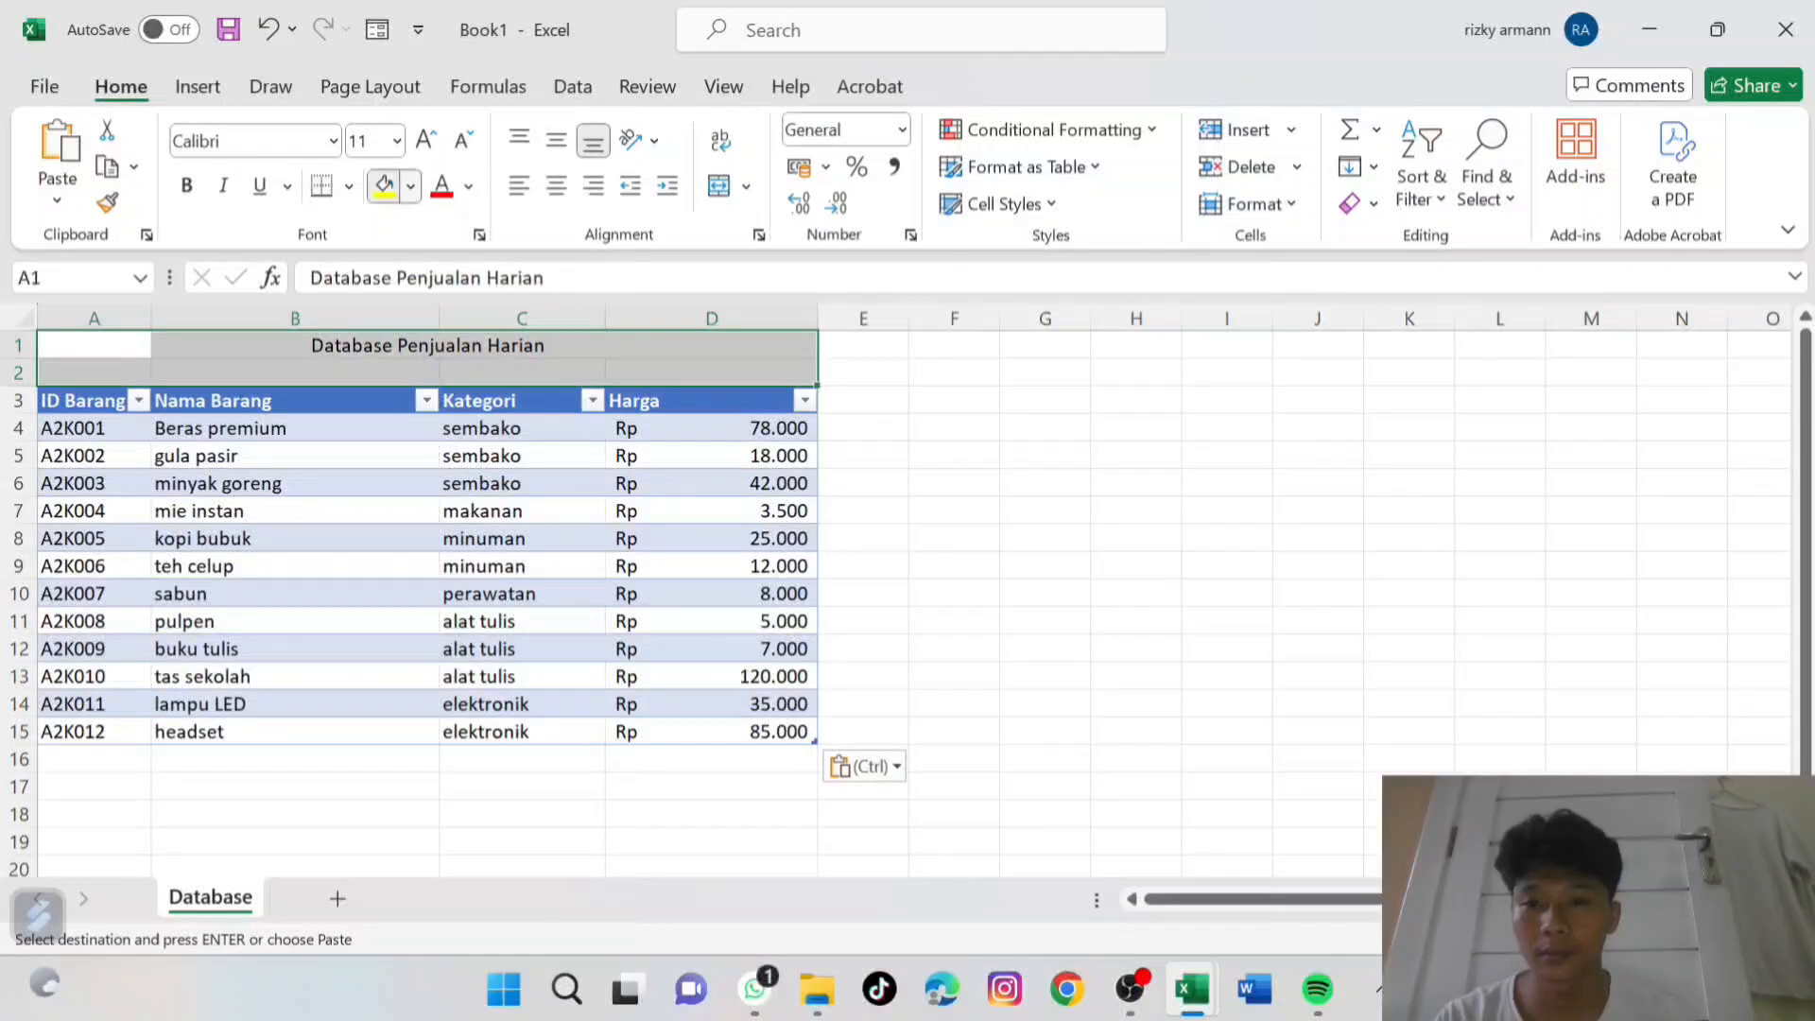
pyautogui.click(411, 186)
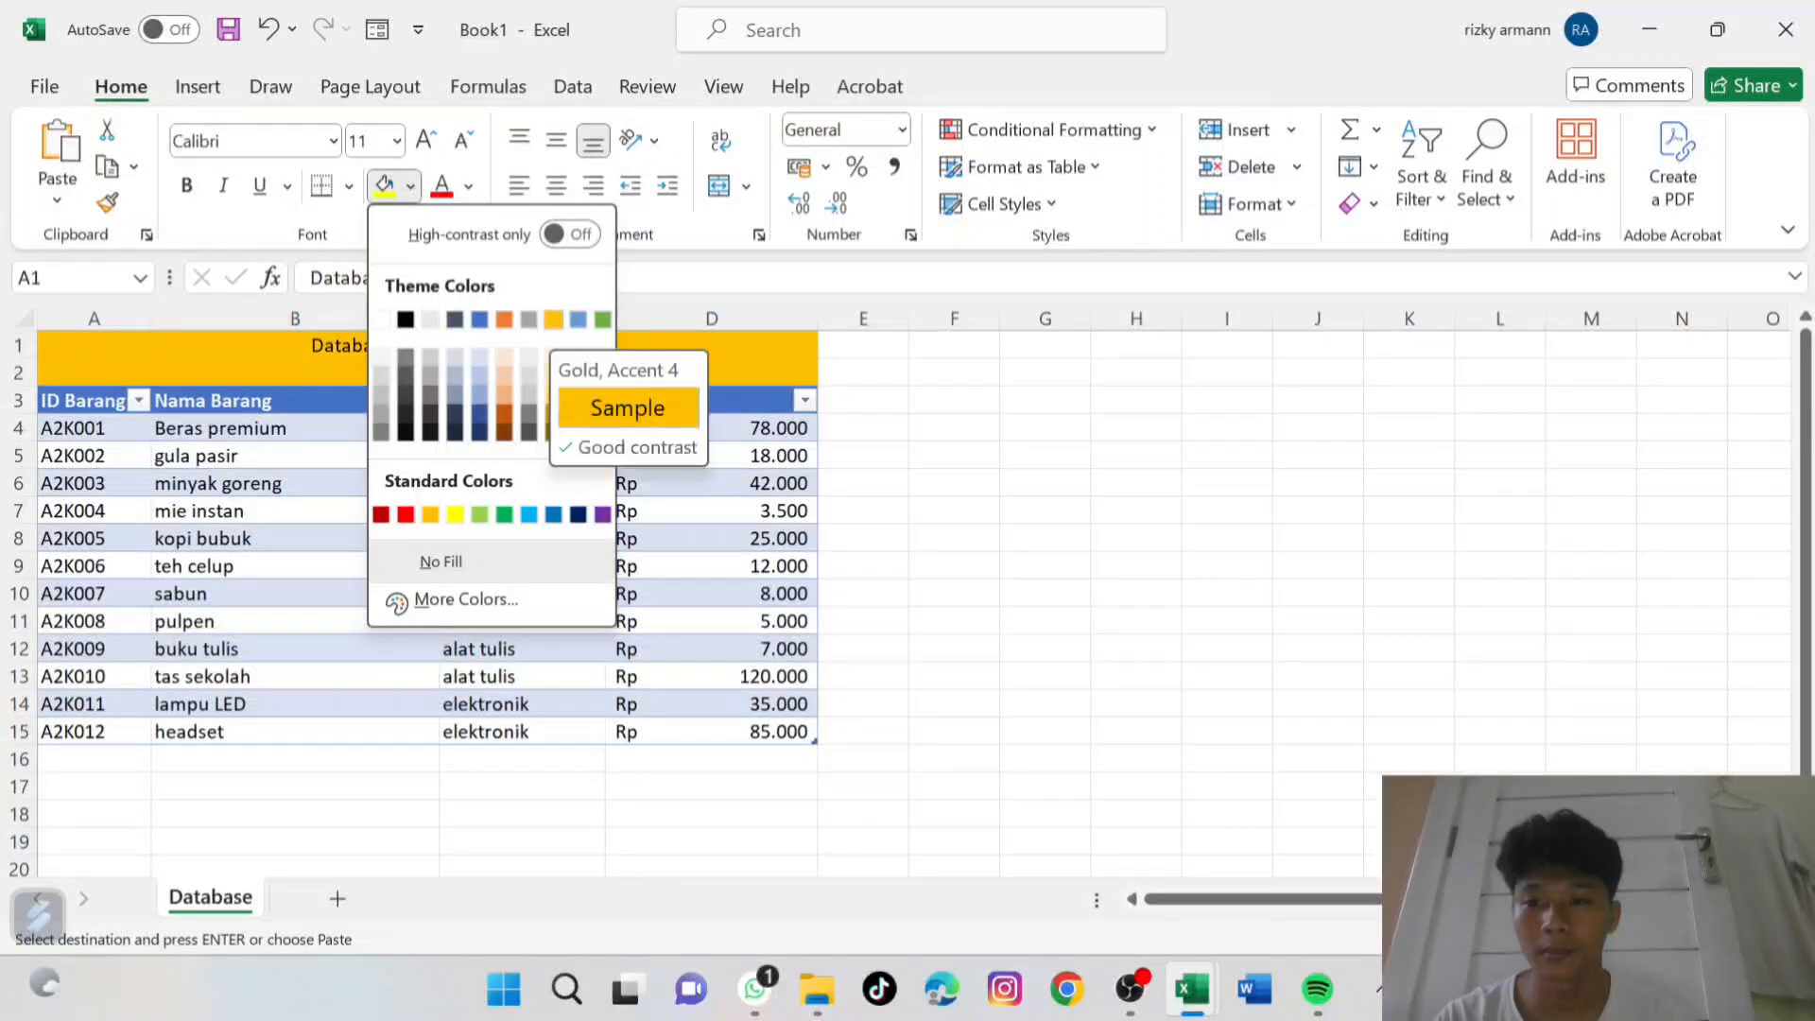
pyautogui.click(553, 320)
pyautogui.click(536, 372)
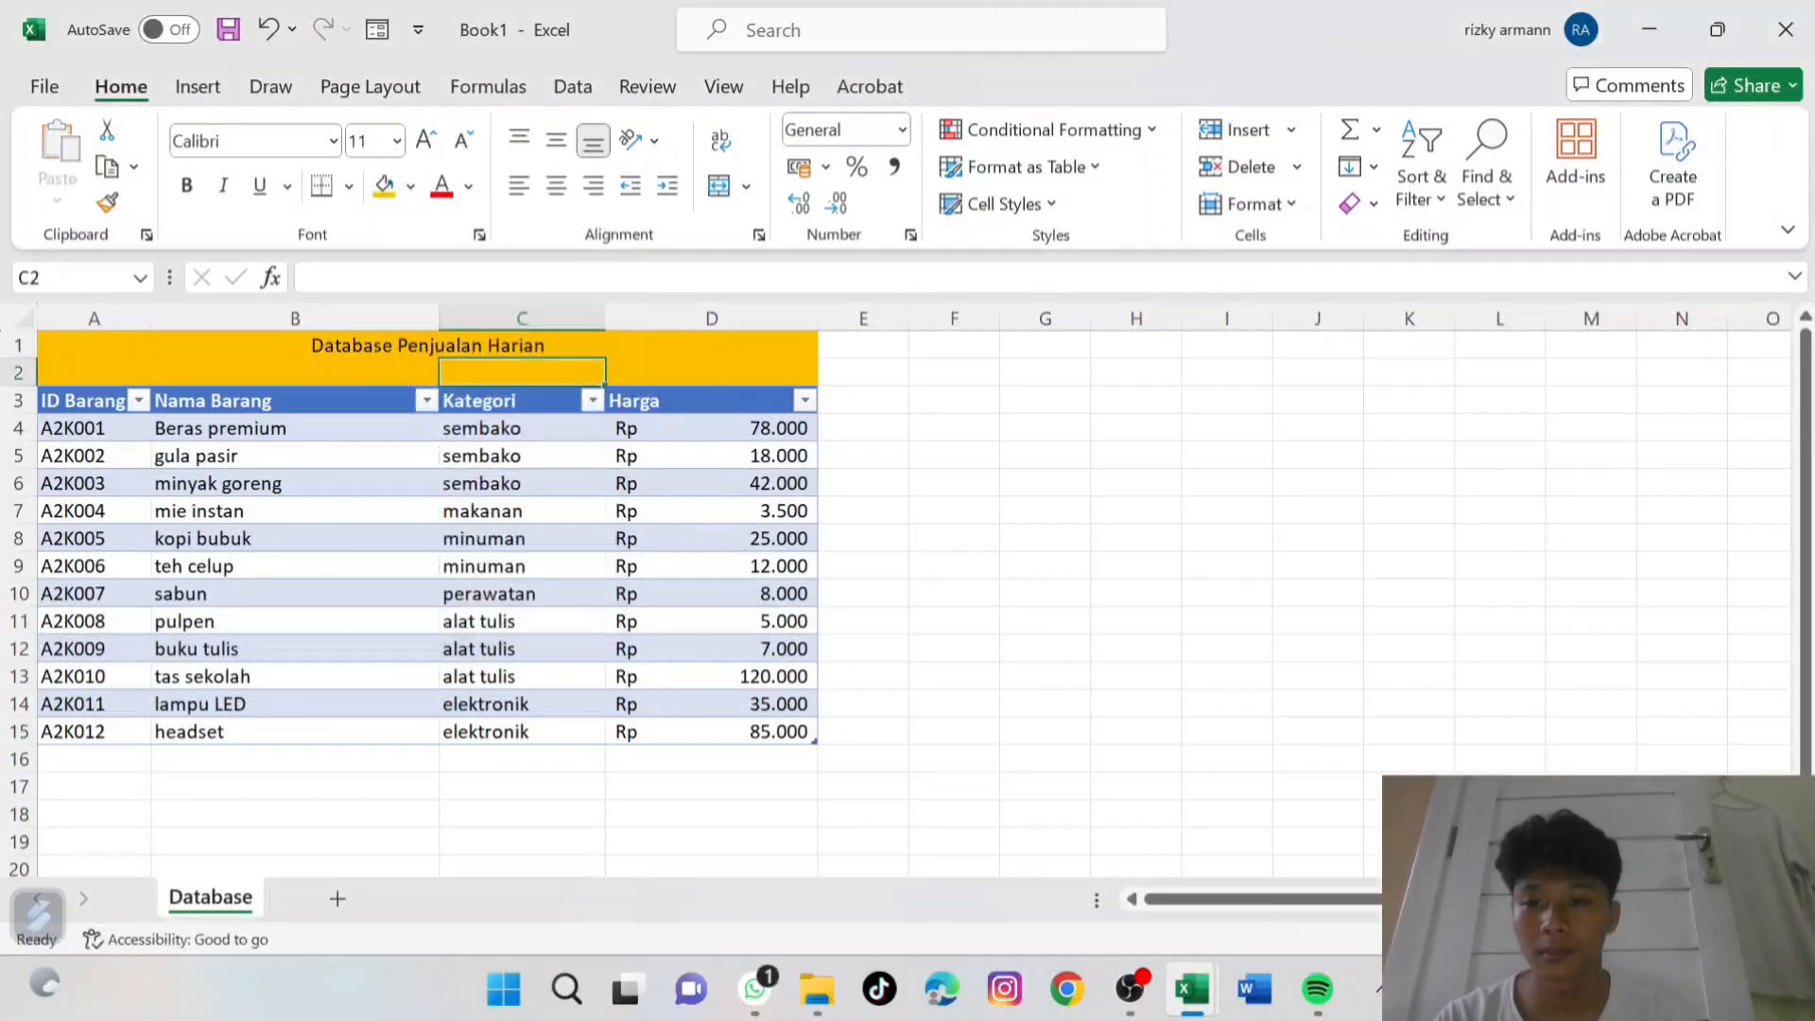
# Set the title range A1:D2 to the Arial Black font at size 16.
pyautogui.moveTo(93, 346); pyautogui.dragTo(711, 372)
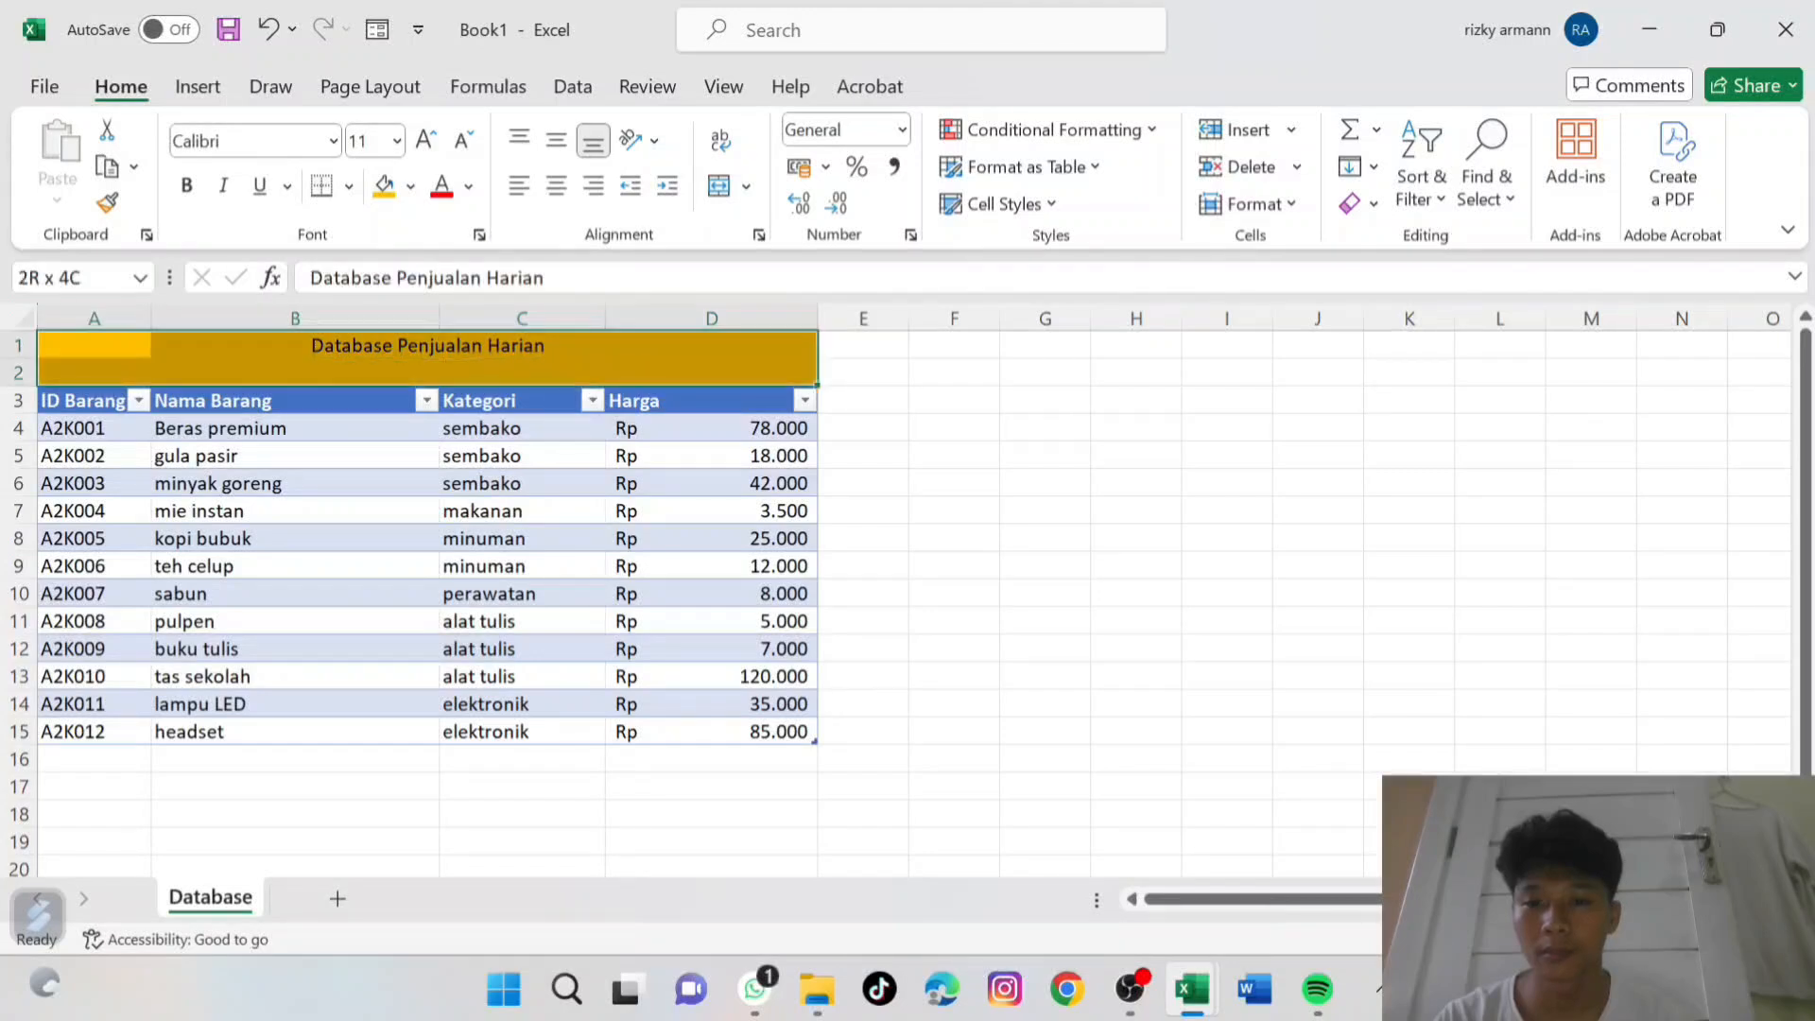
pyautogui.click(333, 141)
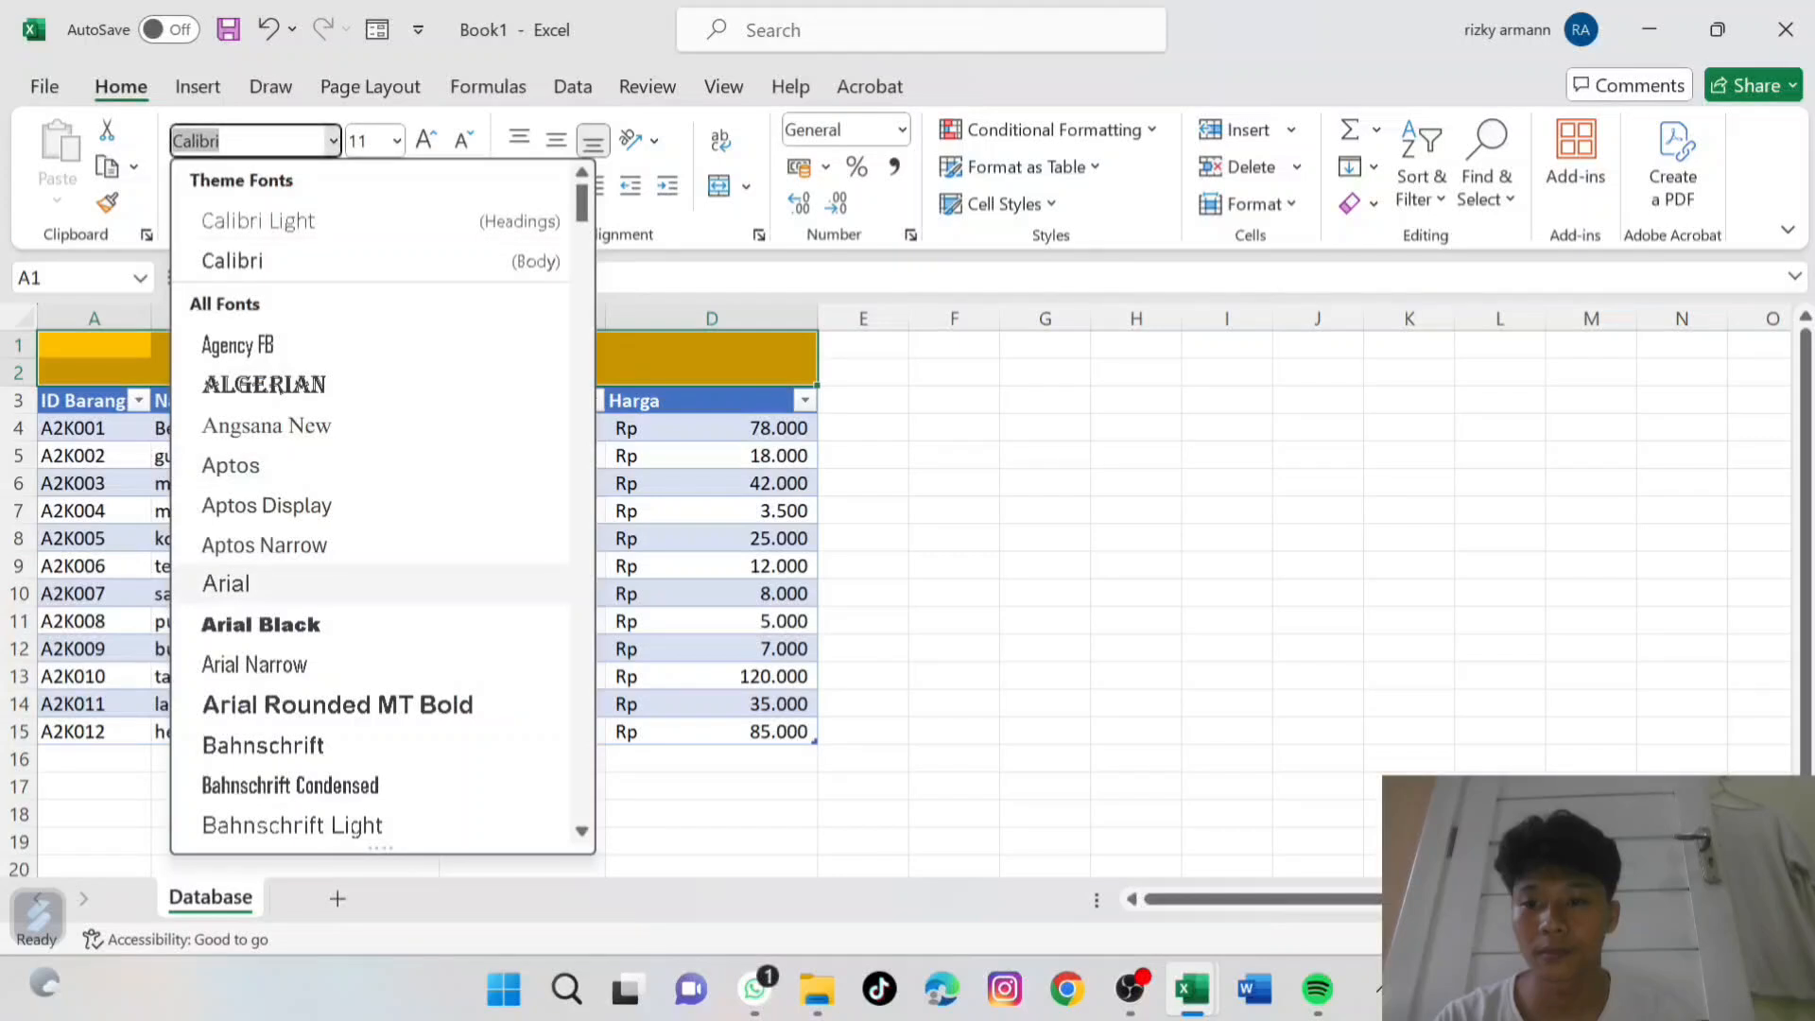
pyautogui.click(261, 624)
pyautogui.click(426, 140)
pyautogui.click(427, 139)
pyautogui.click(426, 140)
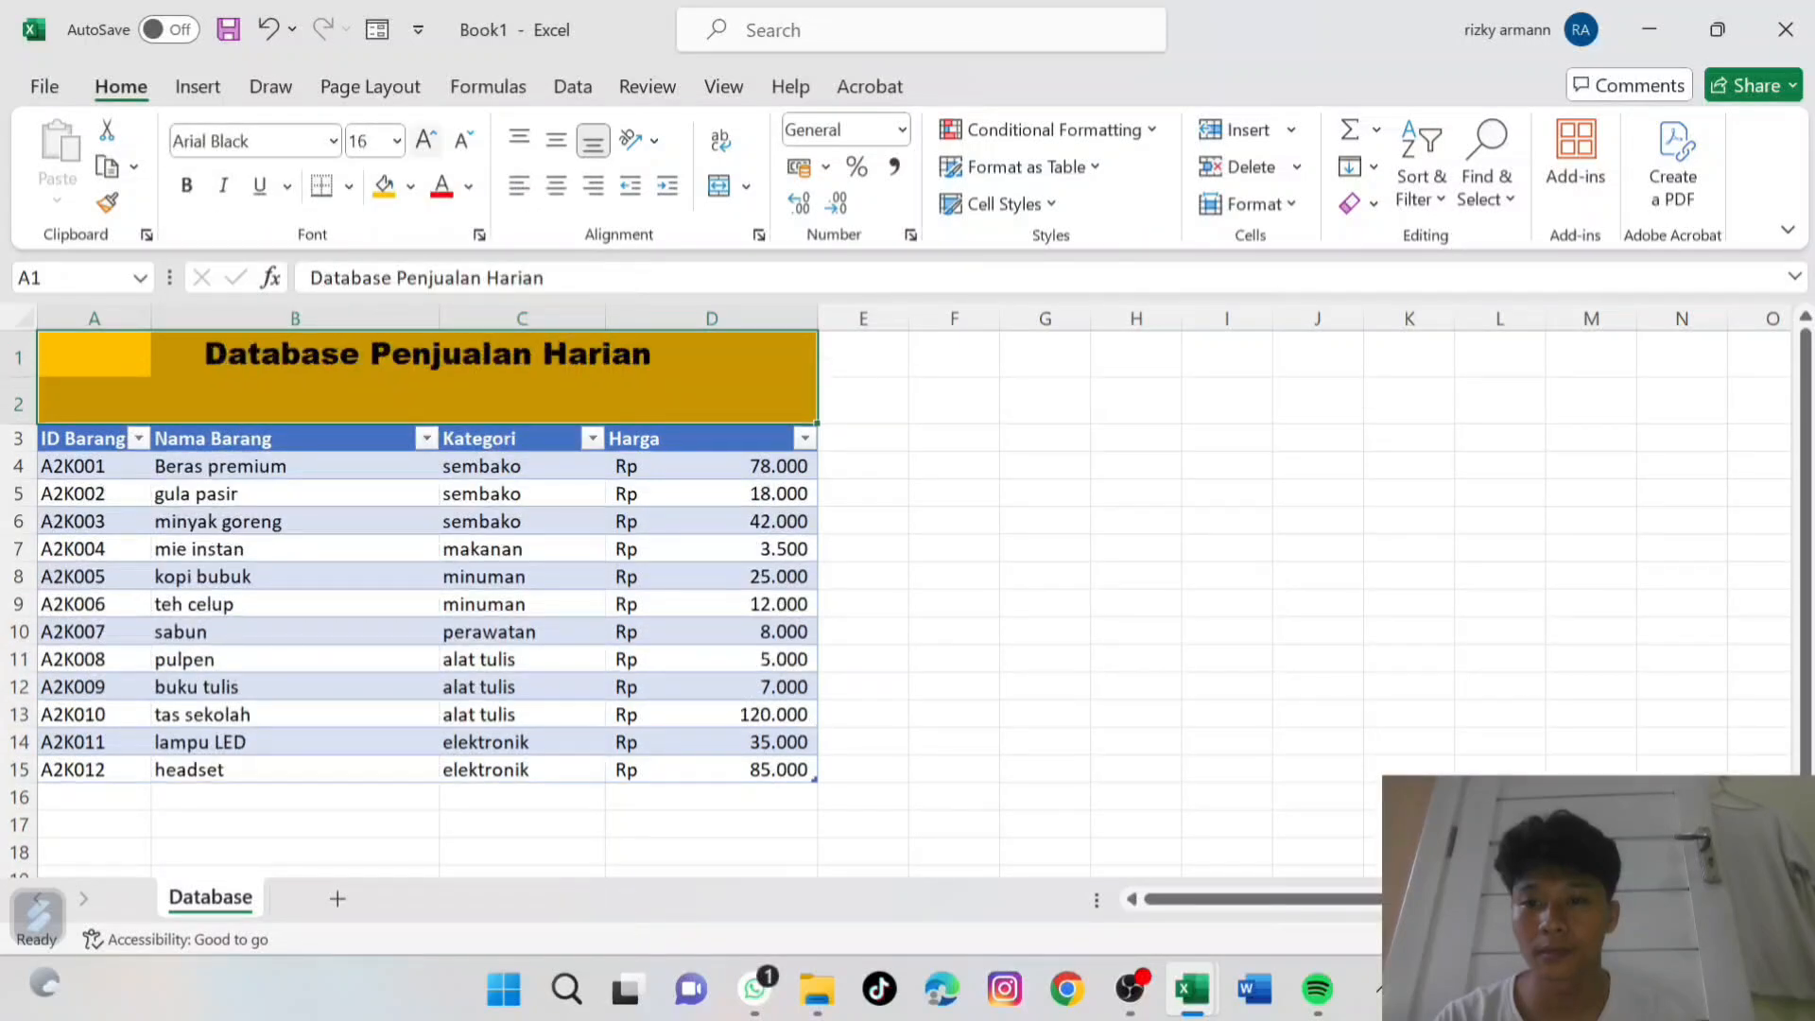
pyautogui.click(954, 493)
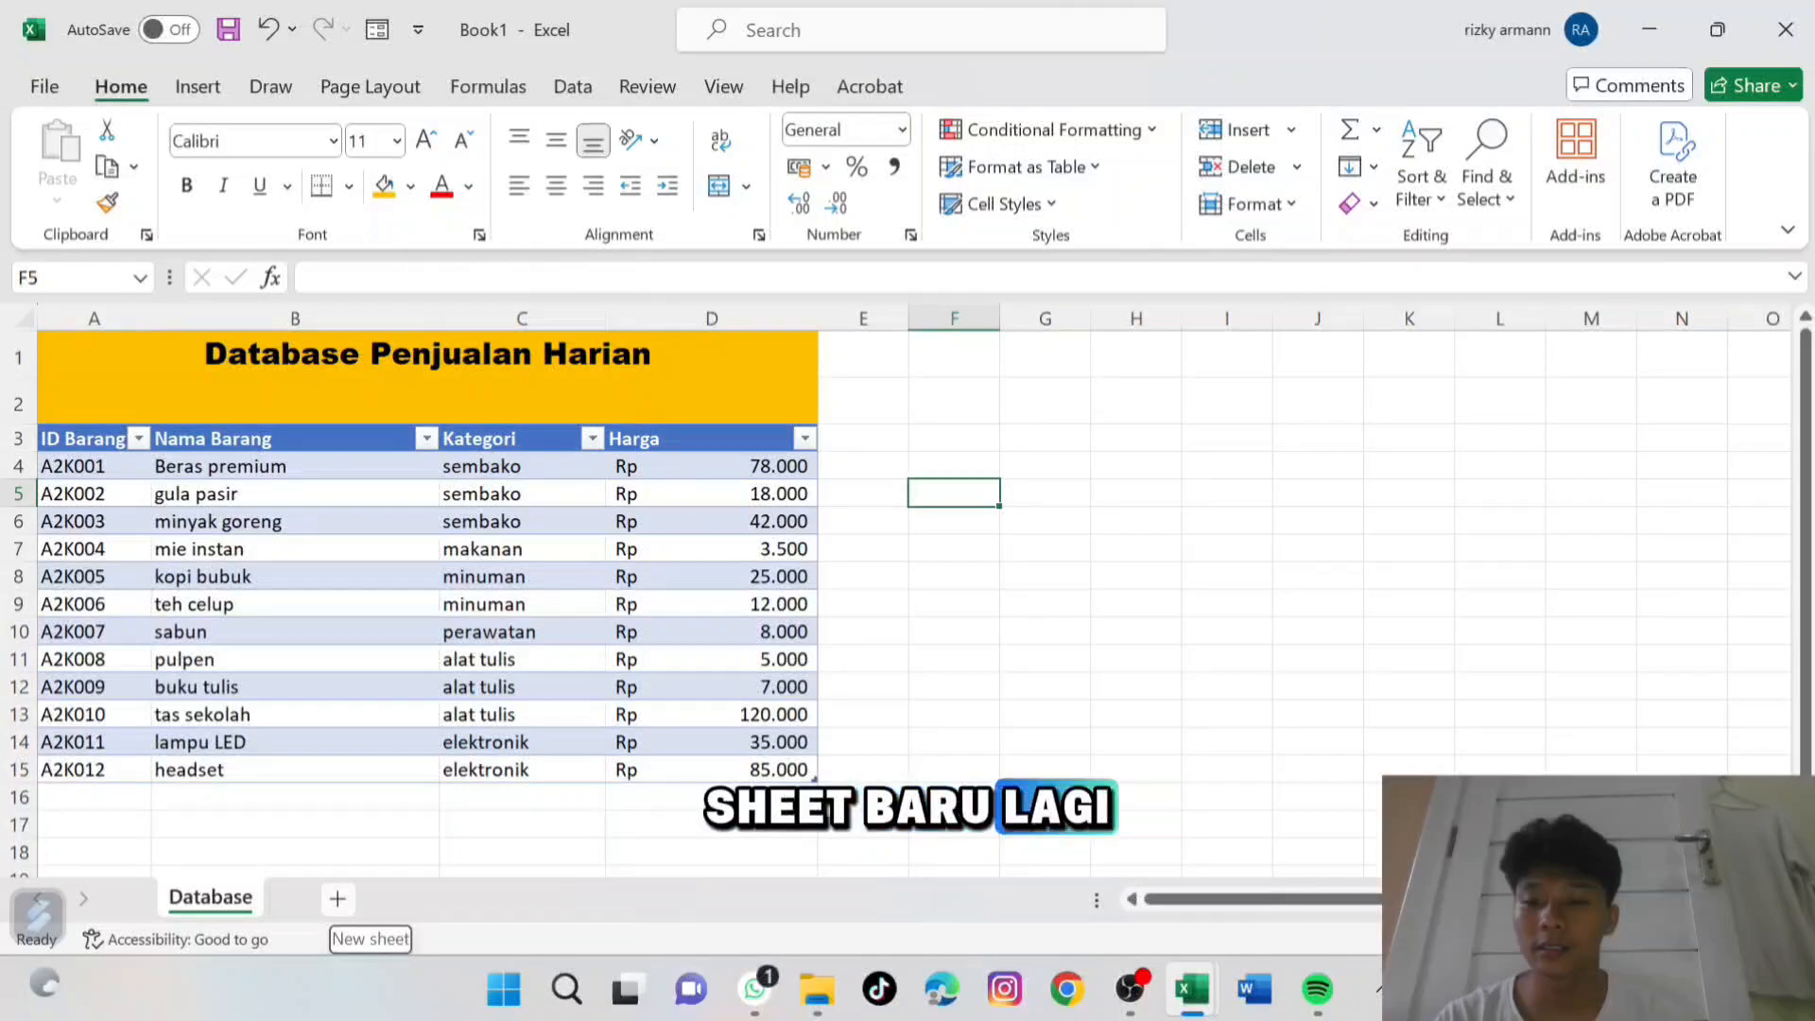
# Add a new sheet after Database and rename it "Laporan Penjualan".
pyautogui.click(338, 898)
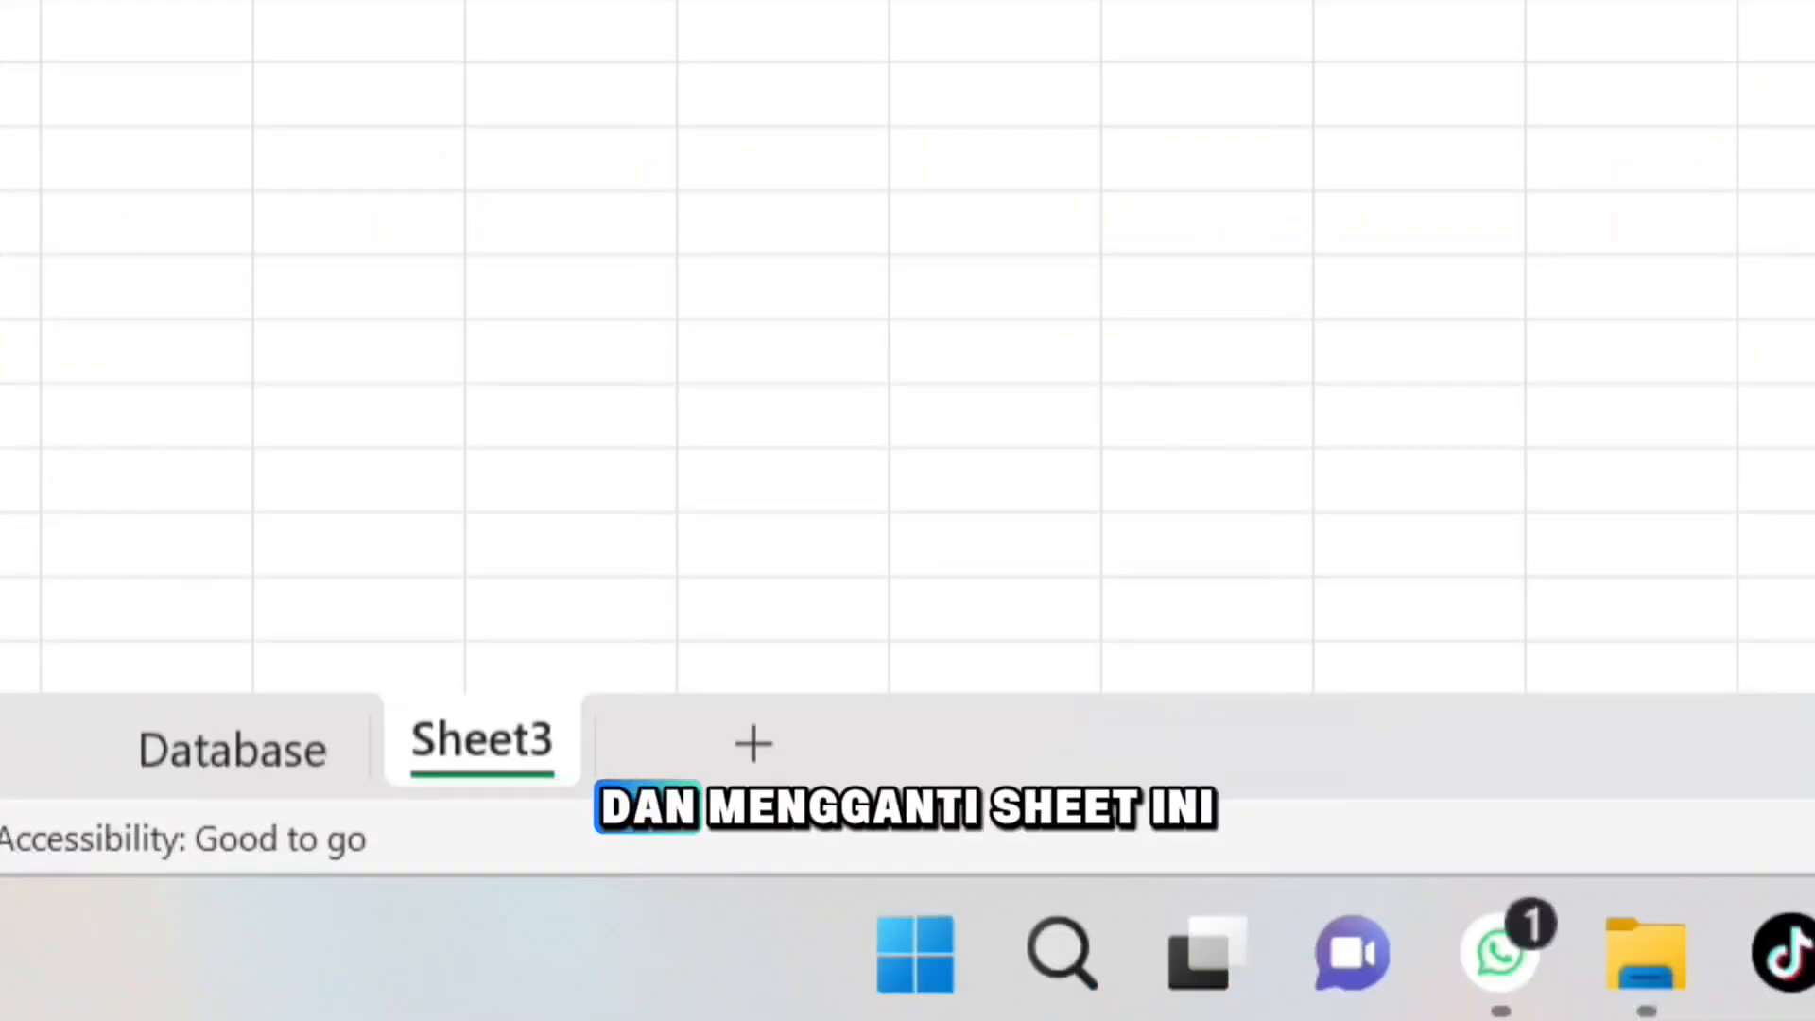
pyautogui.doubleClick(320, 894)
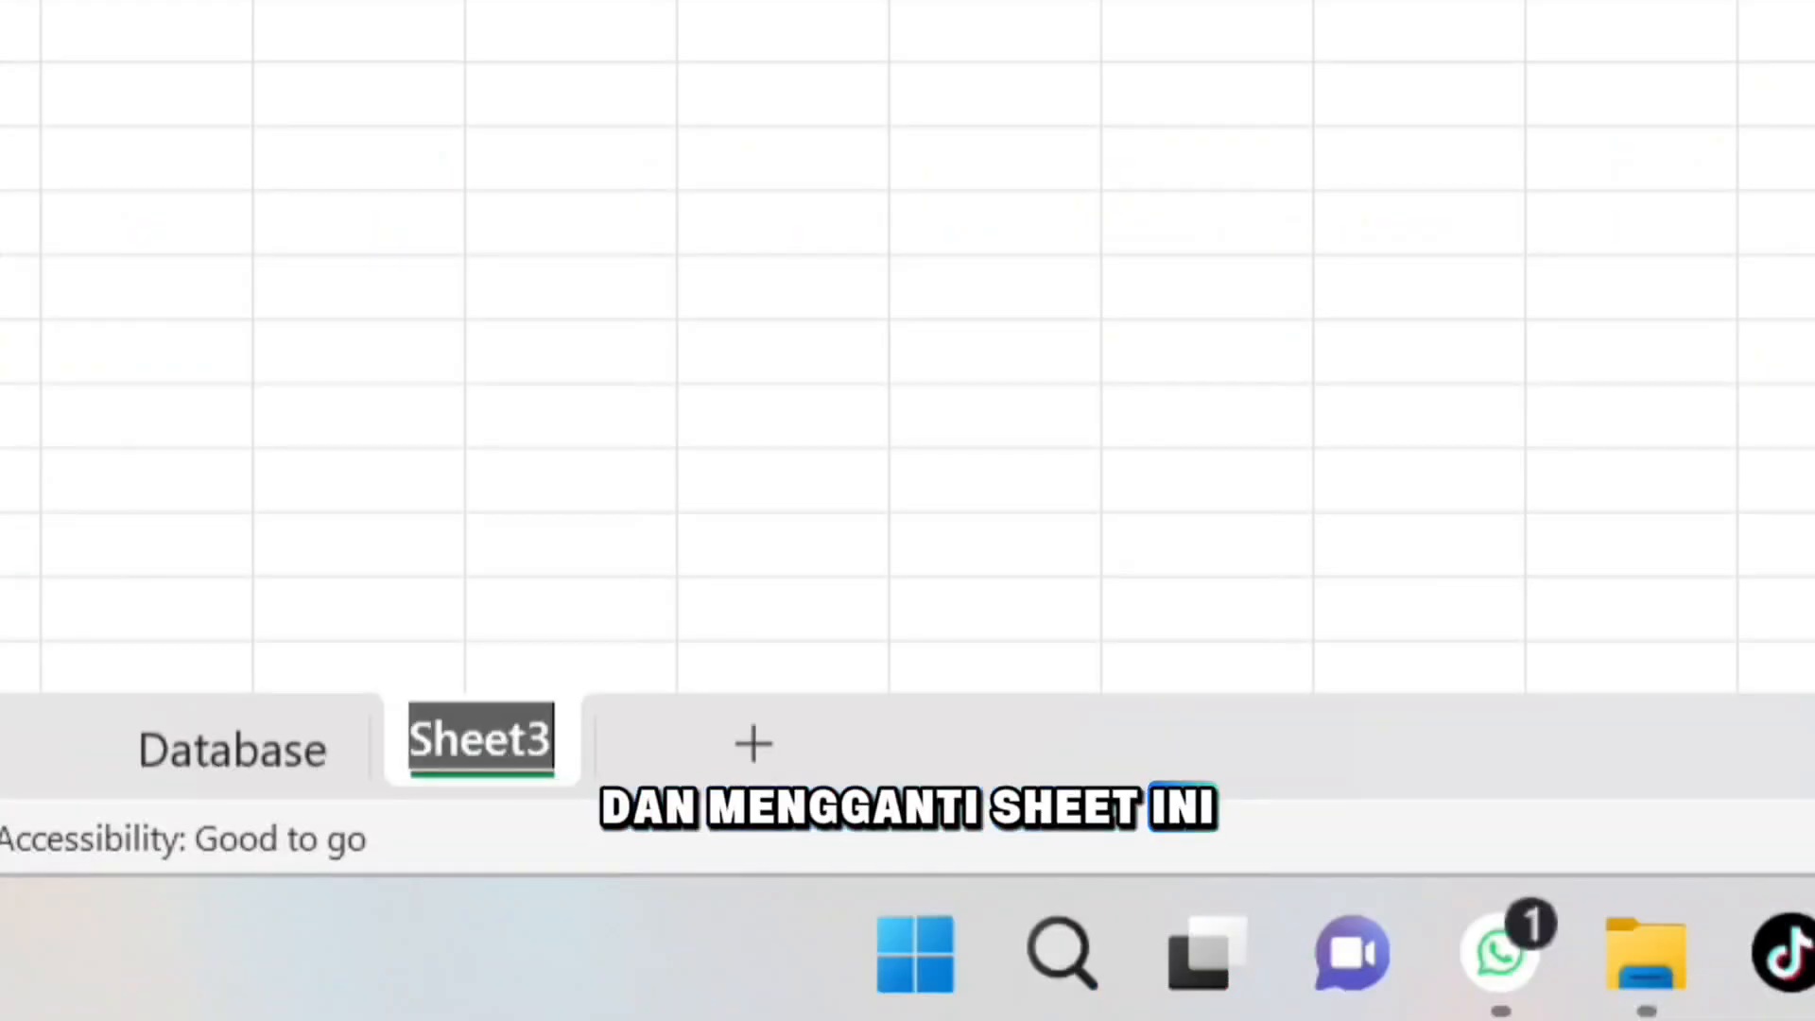
pyautogui.press('BackSpace')
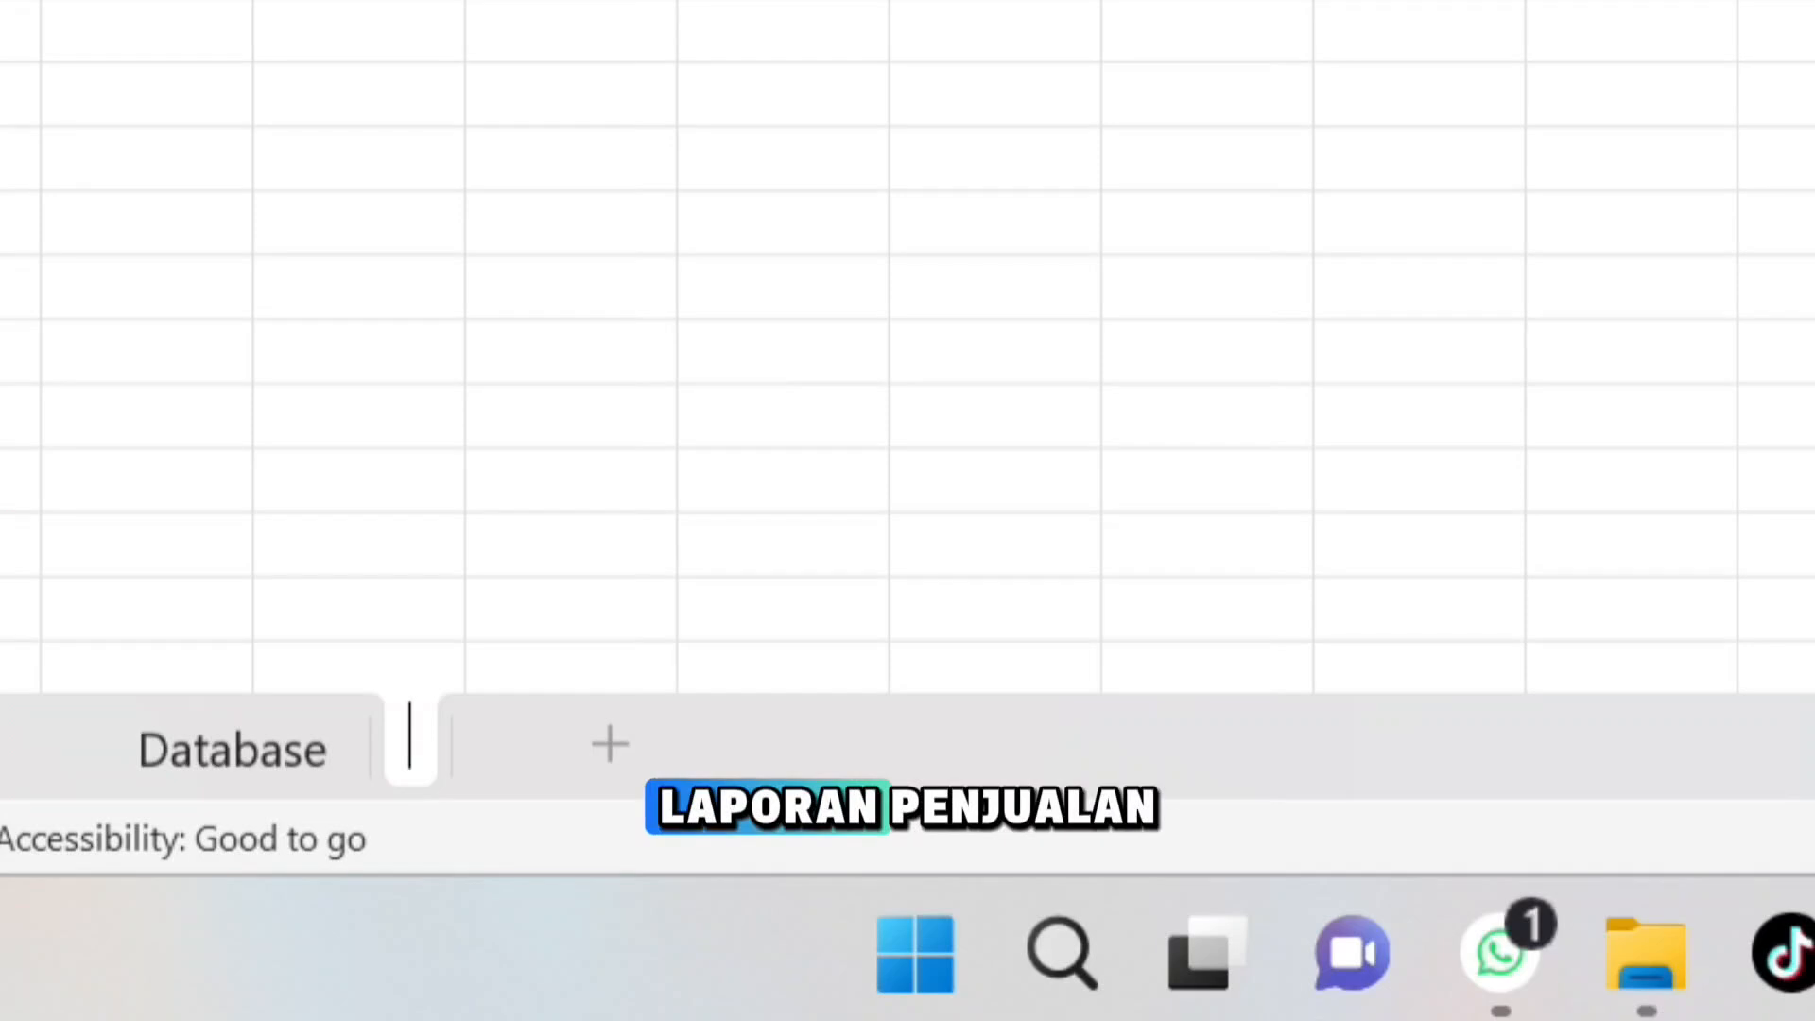
pyautogui.write('Lapo')
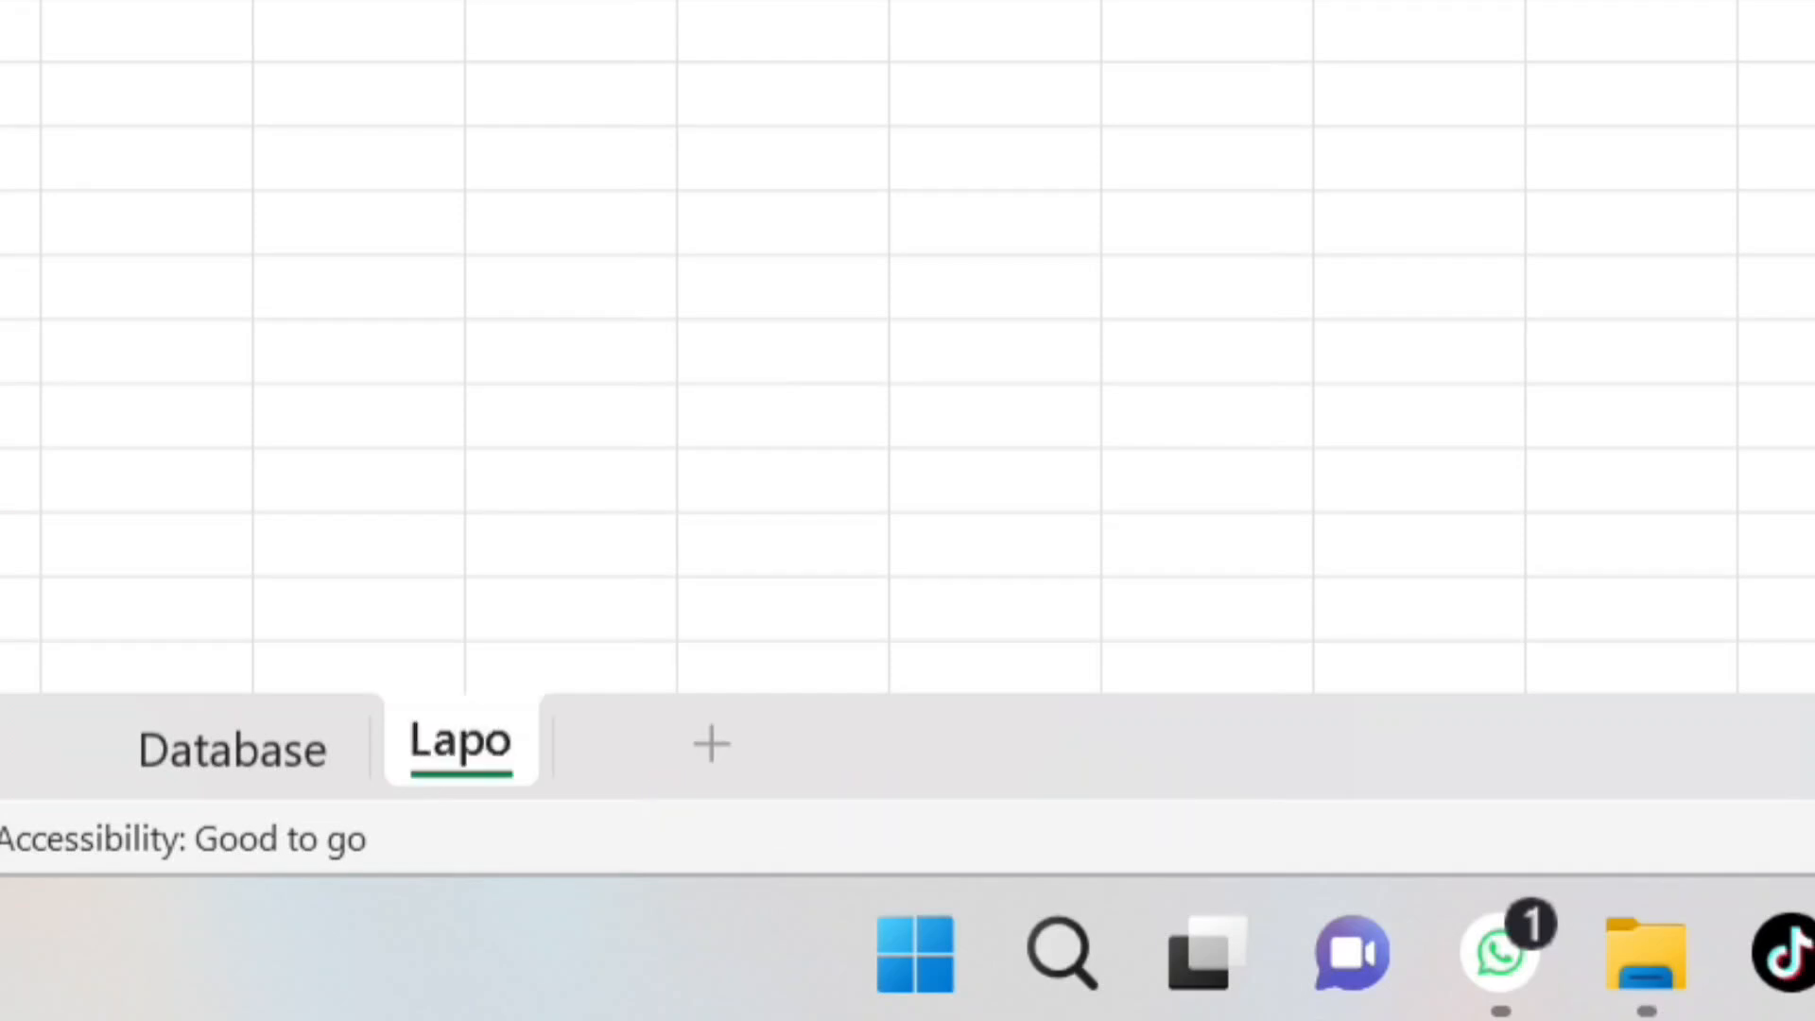
pyautogui.write('ran P')
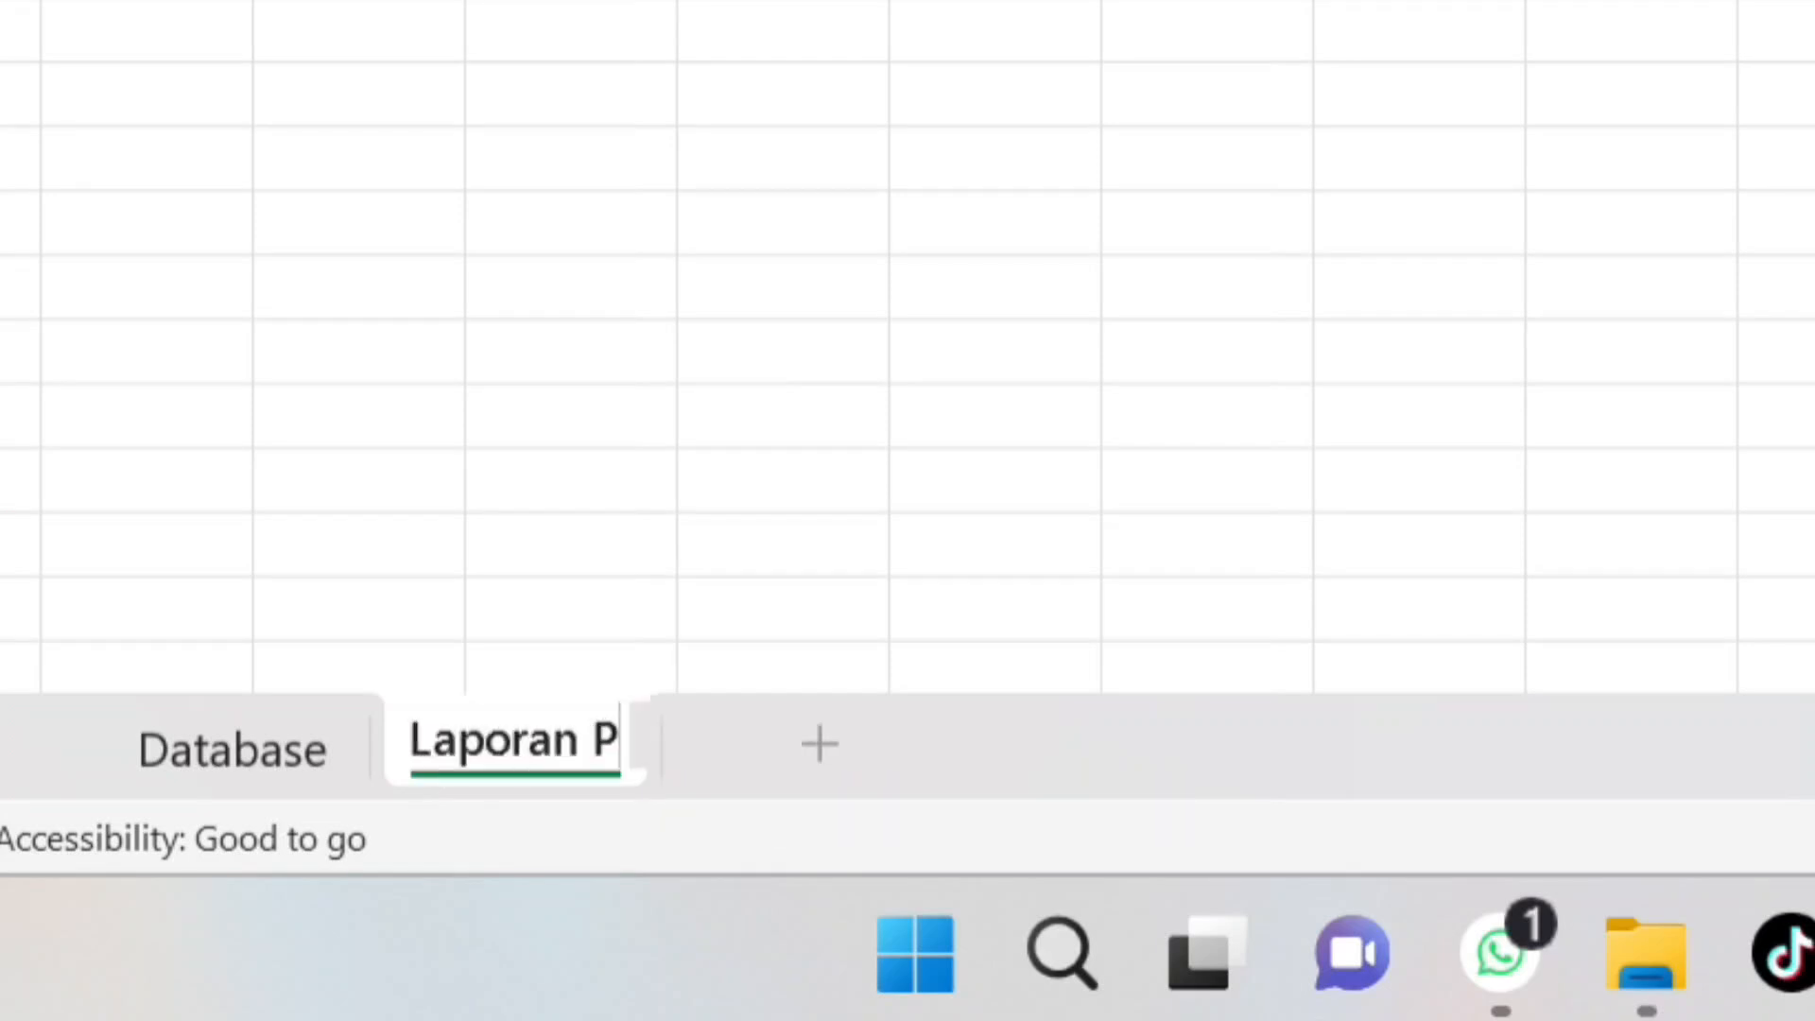
pyautogui.write('e')
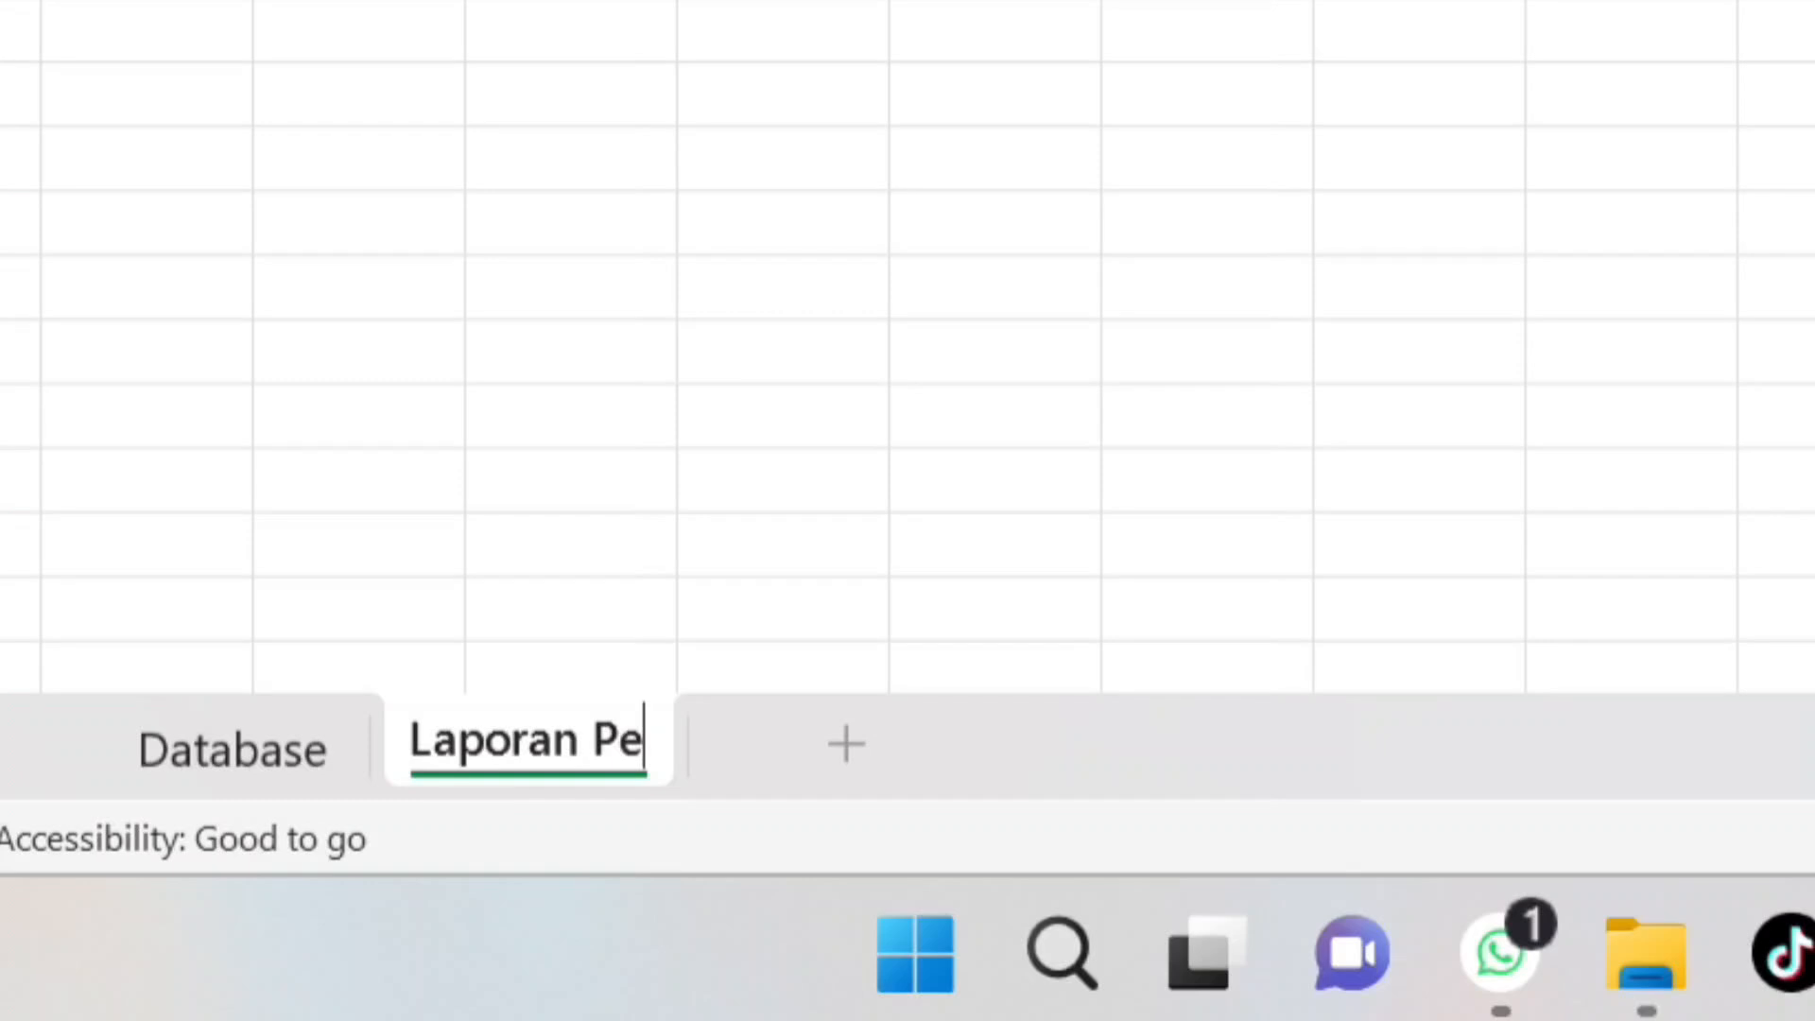
pyautogui.write('njualan')
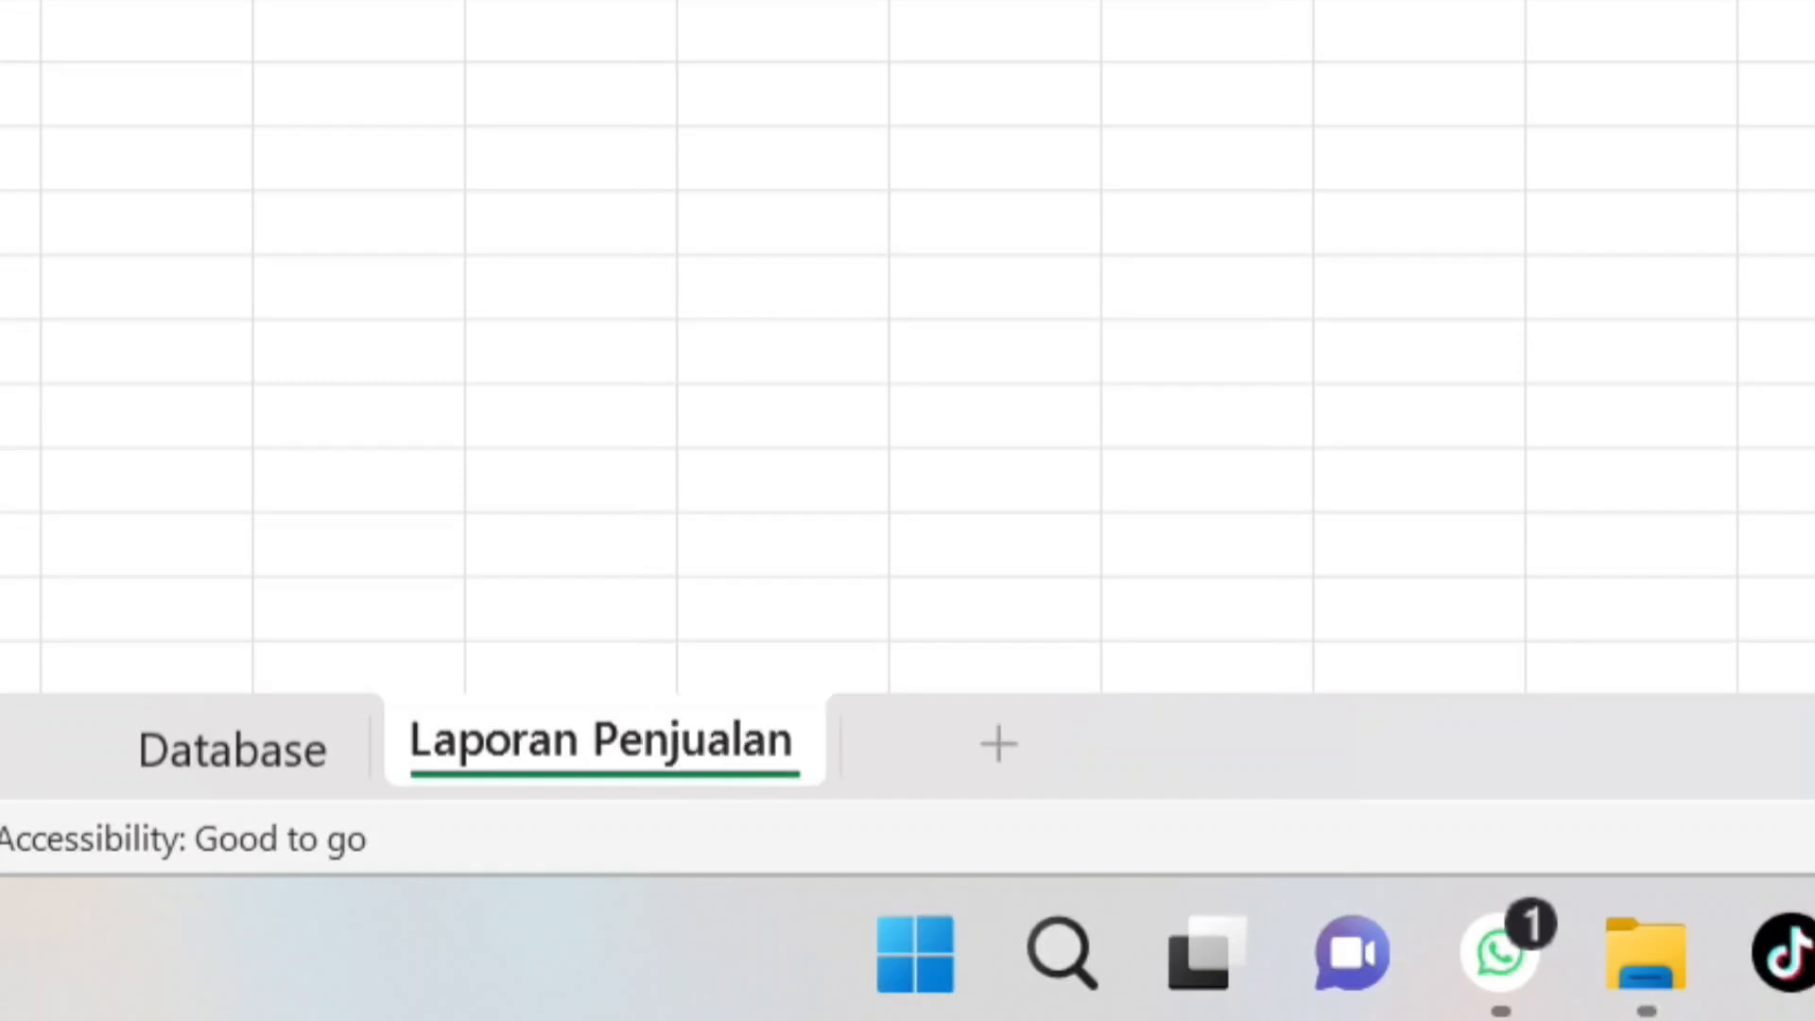
pyautogui.press('Return')
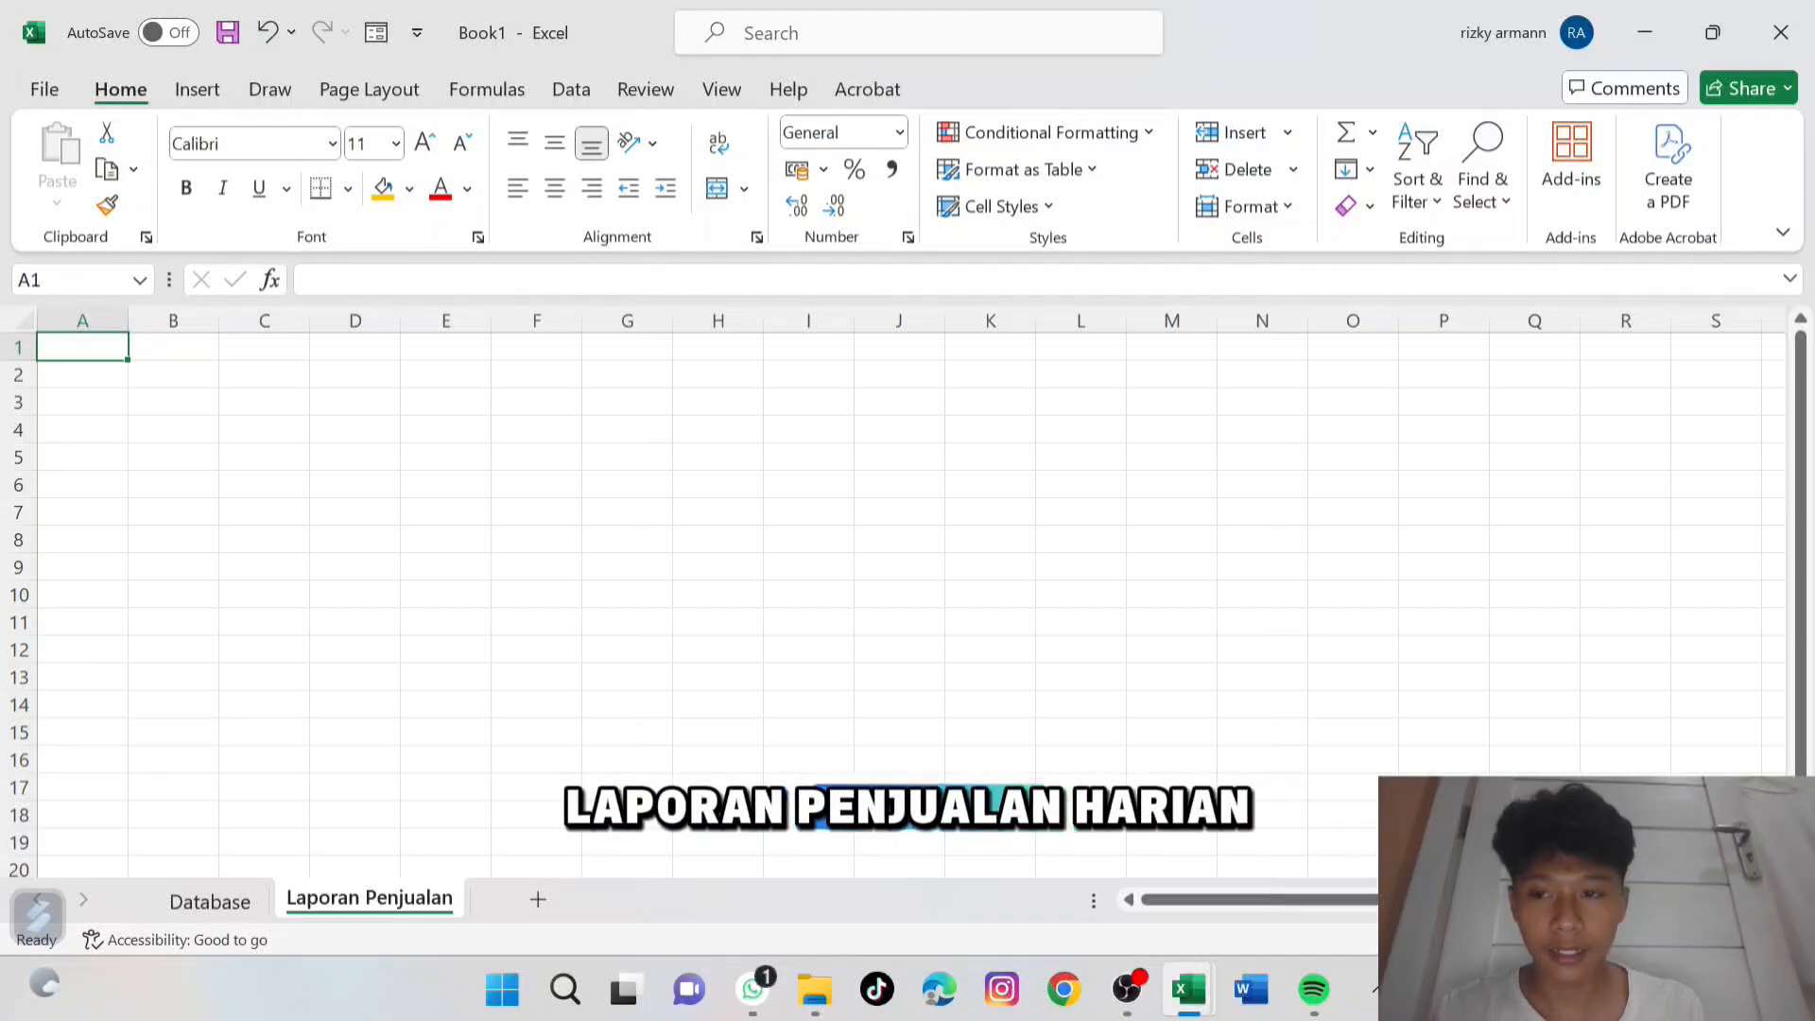
# Enter the title "Laporan Penjualan Harian" in cell A1 of the Laporan Penjualan sheet.
pyautogui.write('L')
pyautogui.press('BackSpace')
pyautogui.write('Lap')
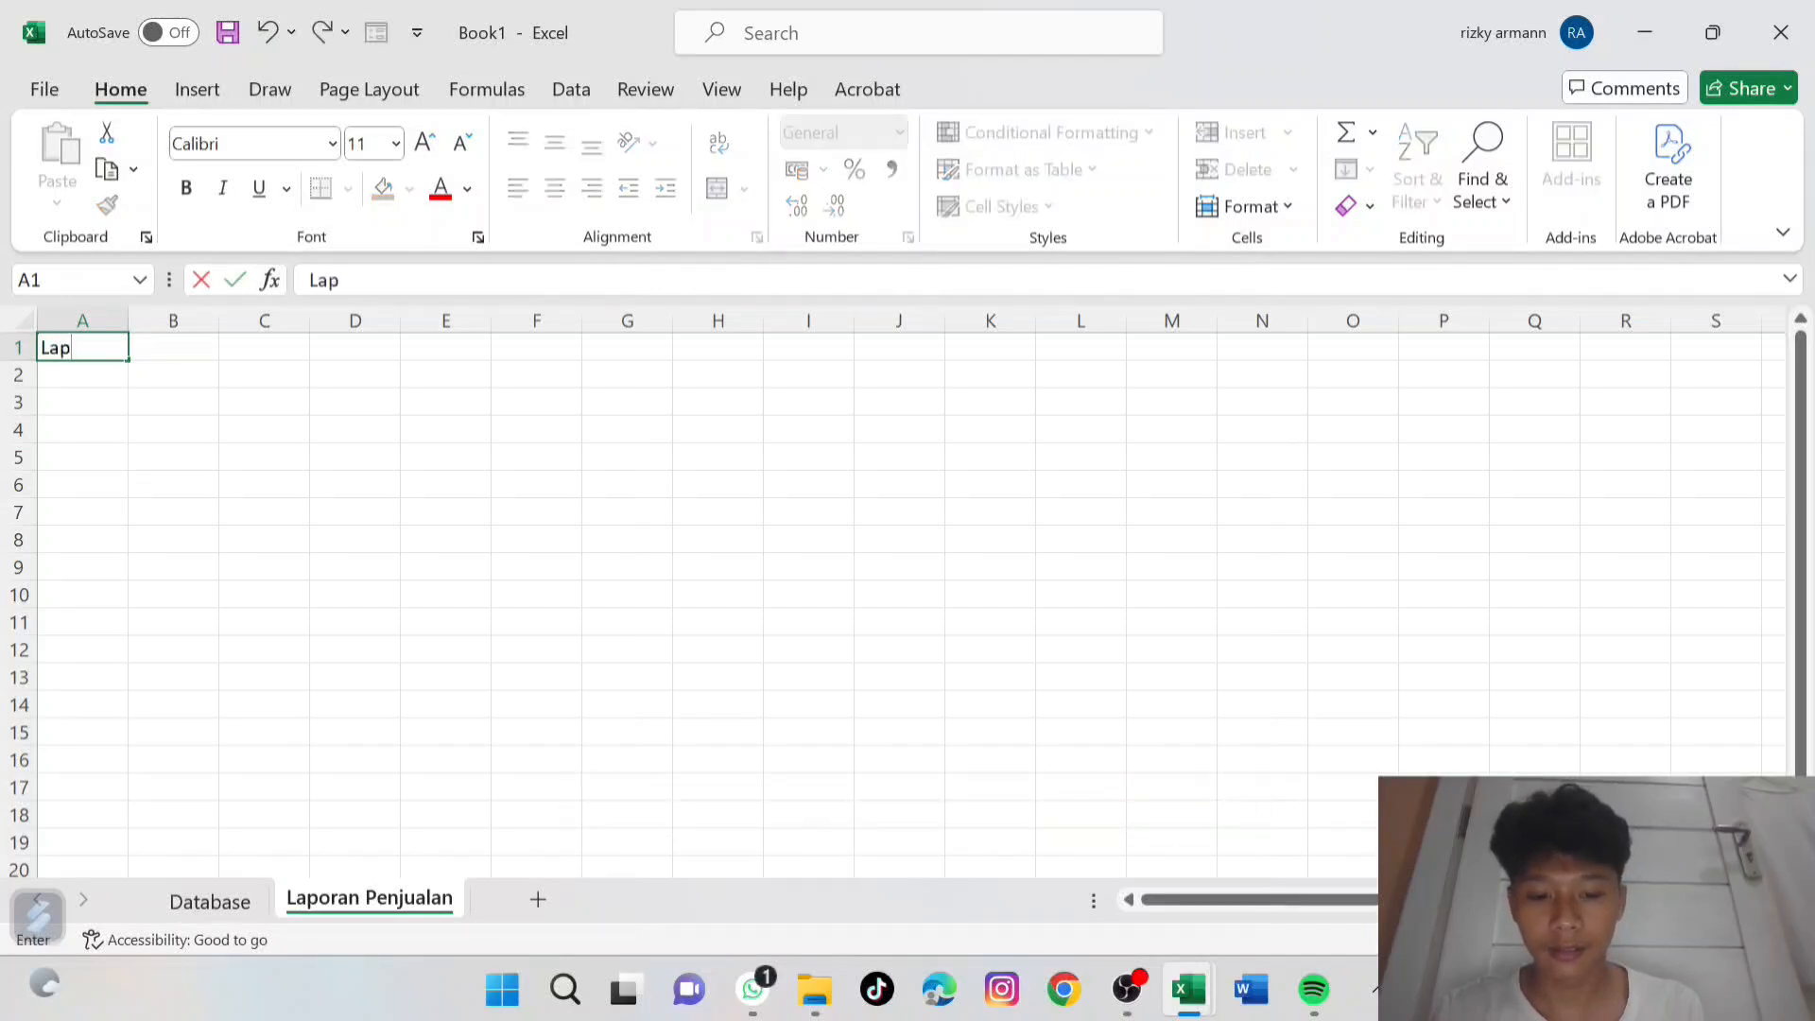
pyautogui.write('oran Pe')
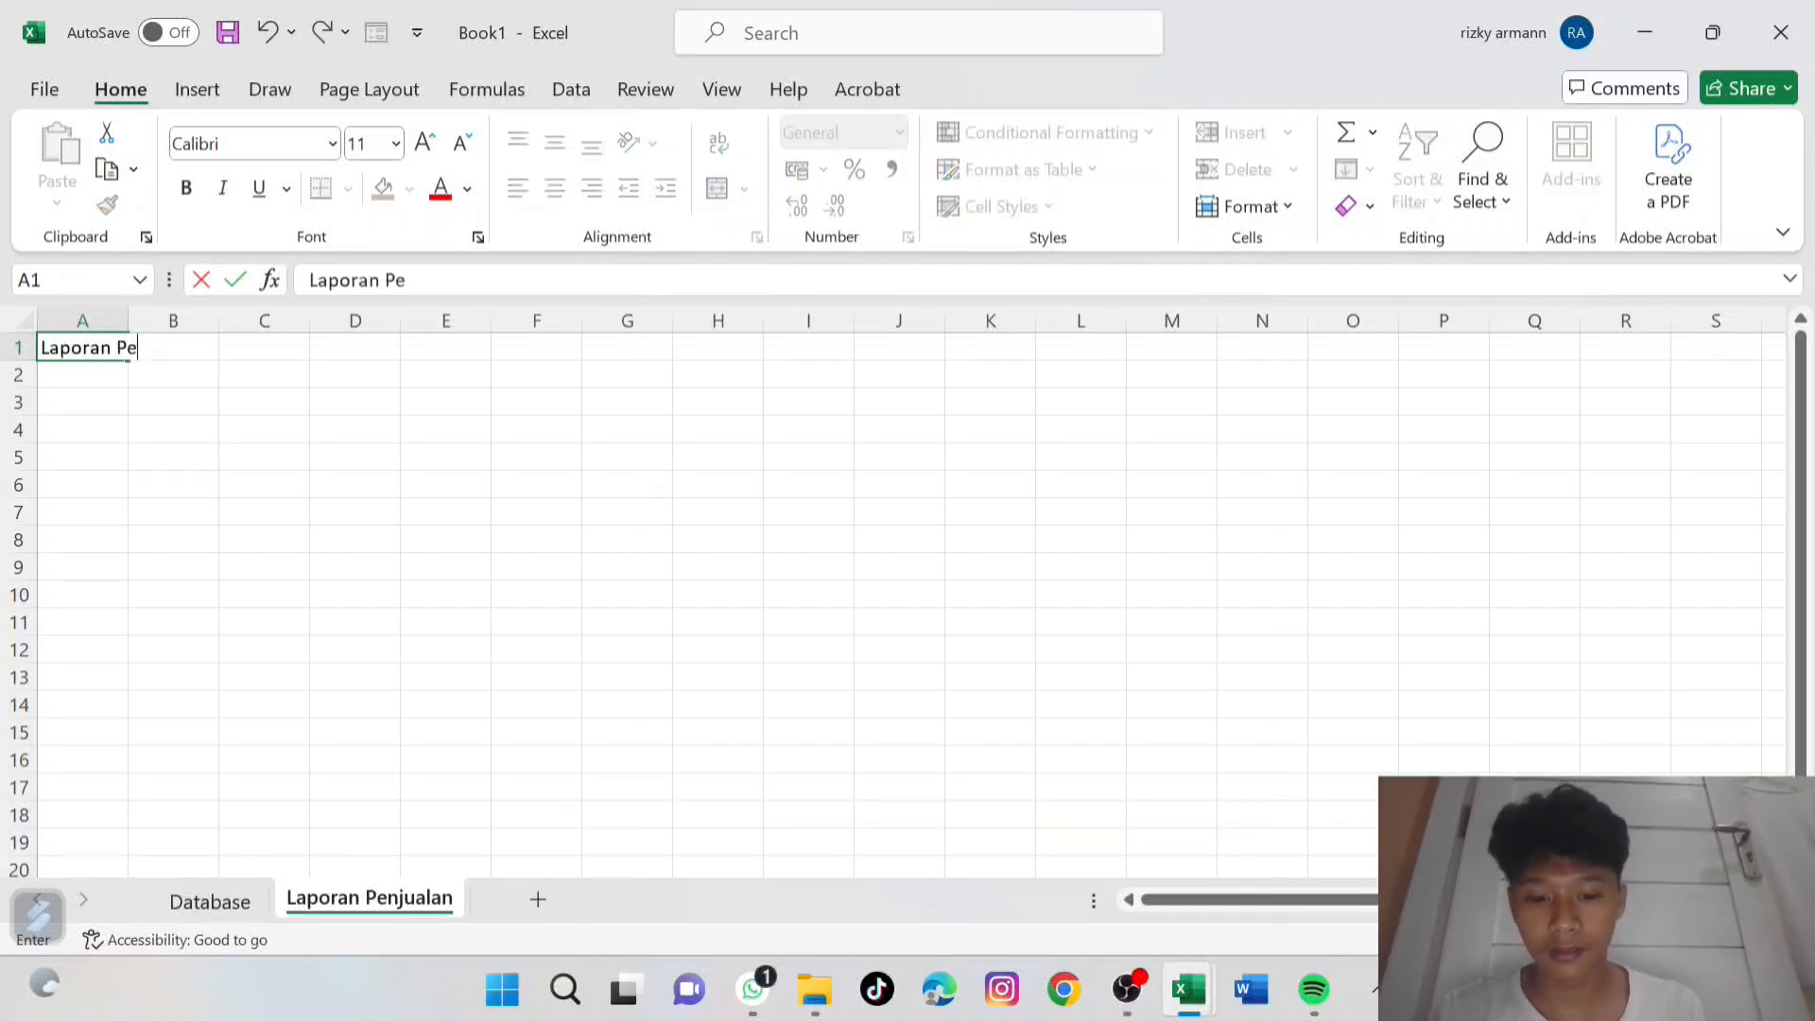
pyautogui.write('nj')
pyautogui.press('BackSpace')
pyautogui.write('nju')
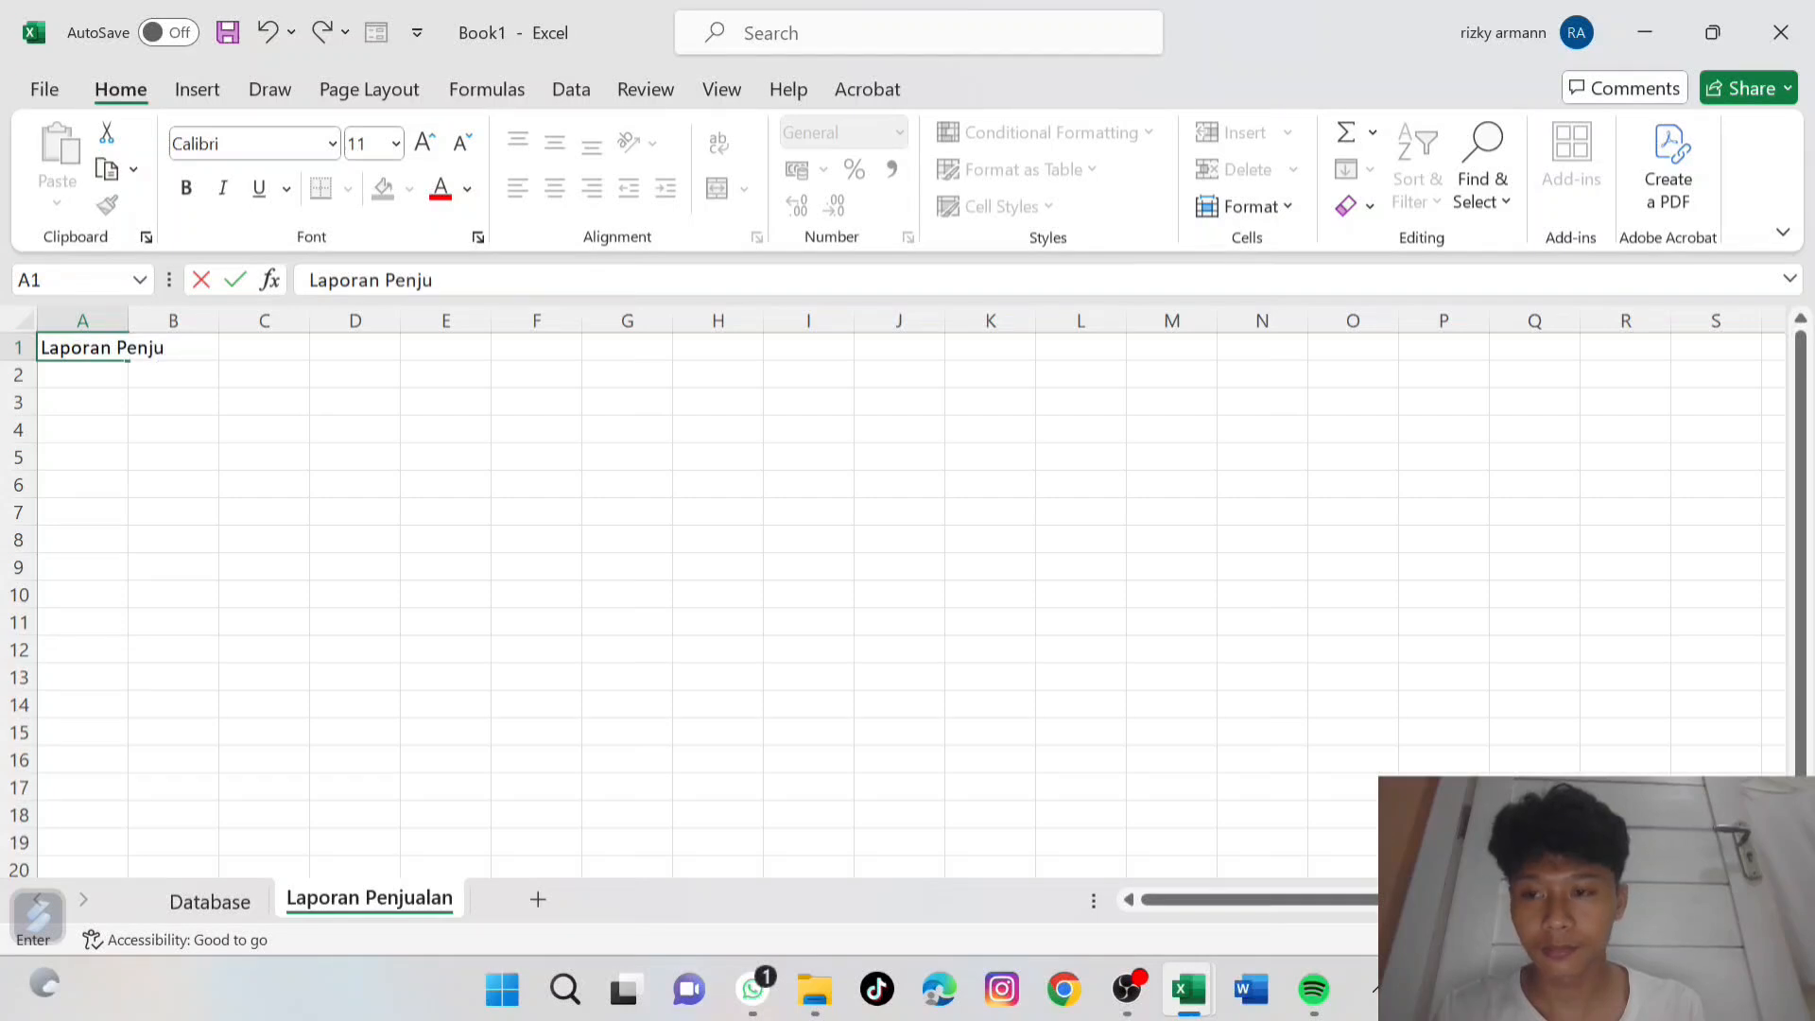
pyautogui.write('alan Harian')
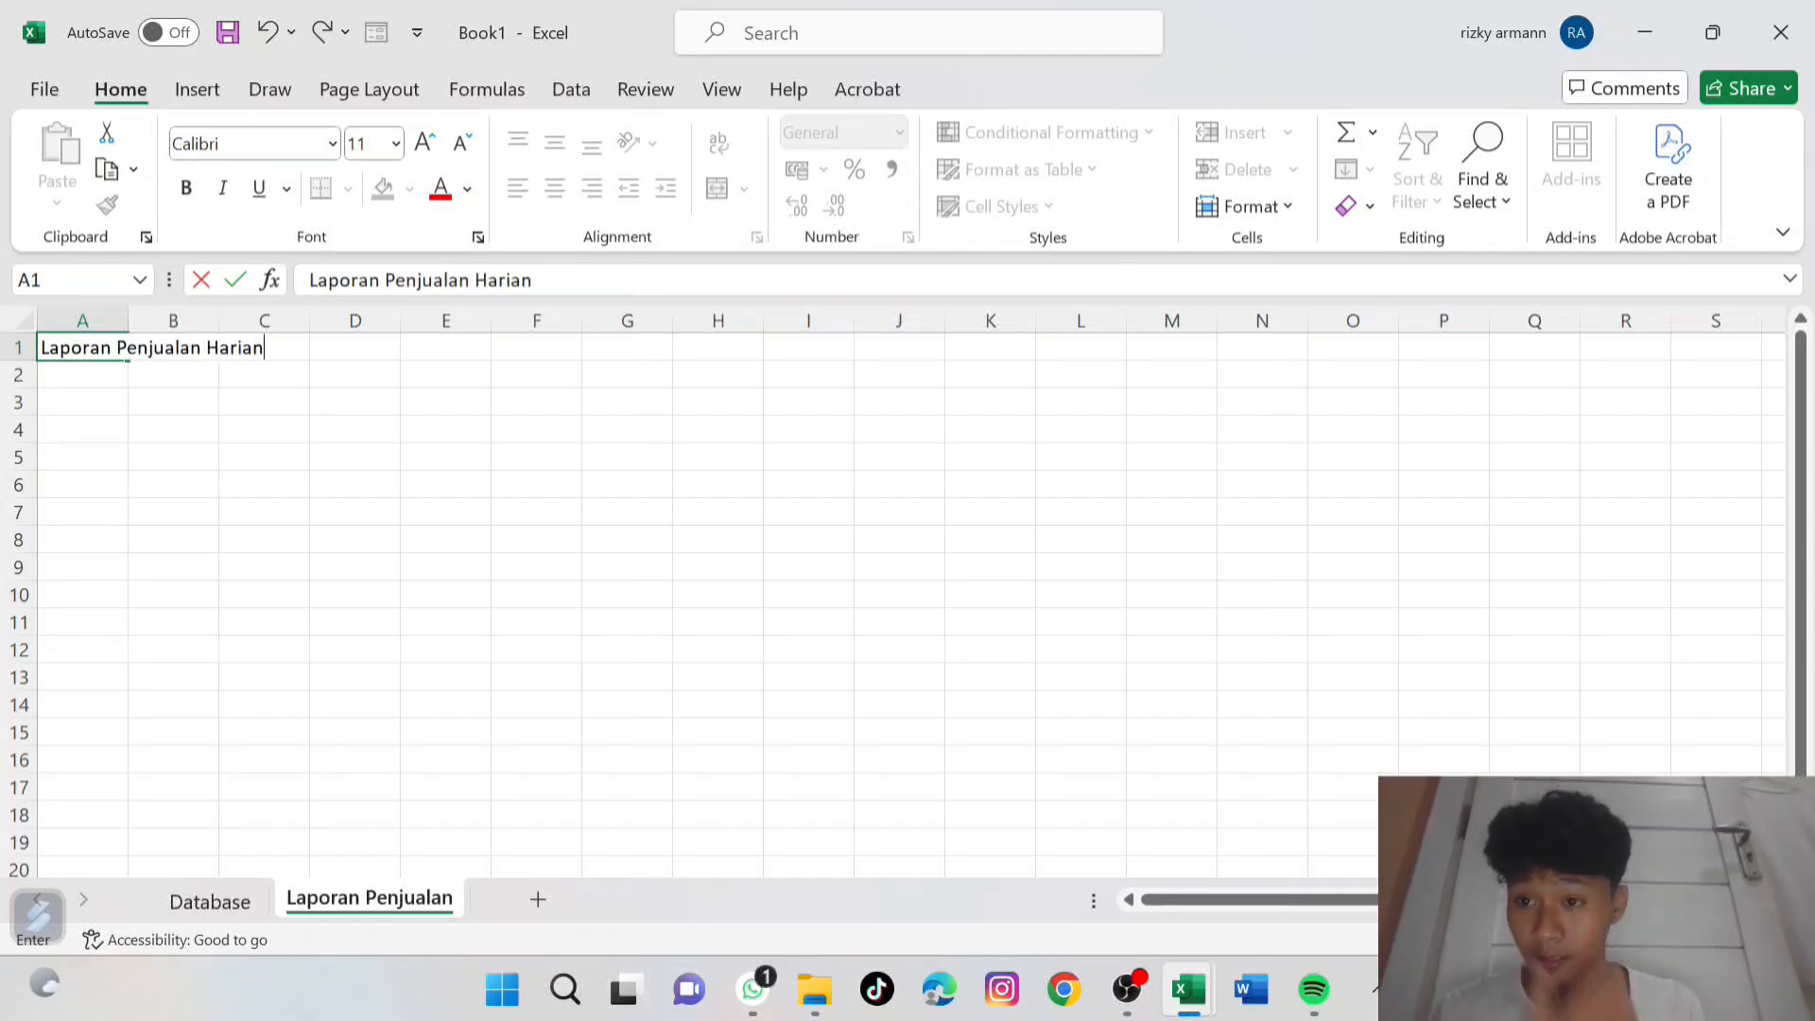
pyautogui.press('Return')
# Start the header row in row 3 with "Tanggal" in A3 and "ID Barang" in B3.
pyautogui.press('Return')
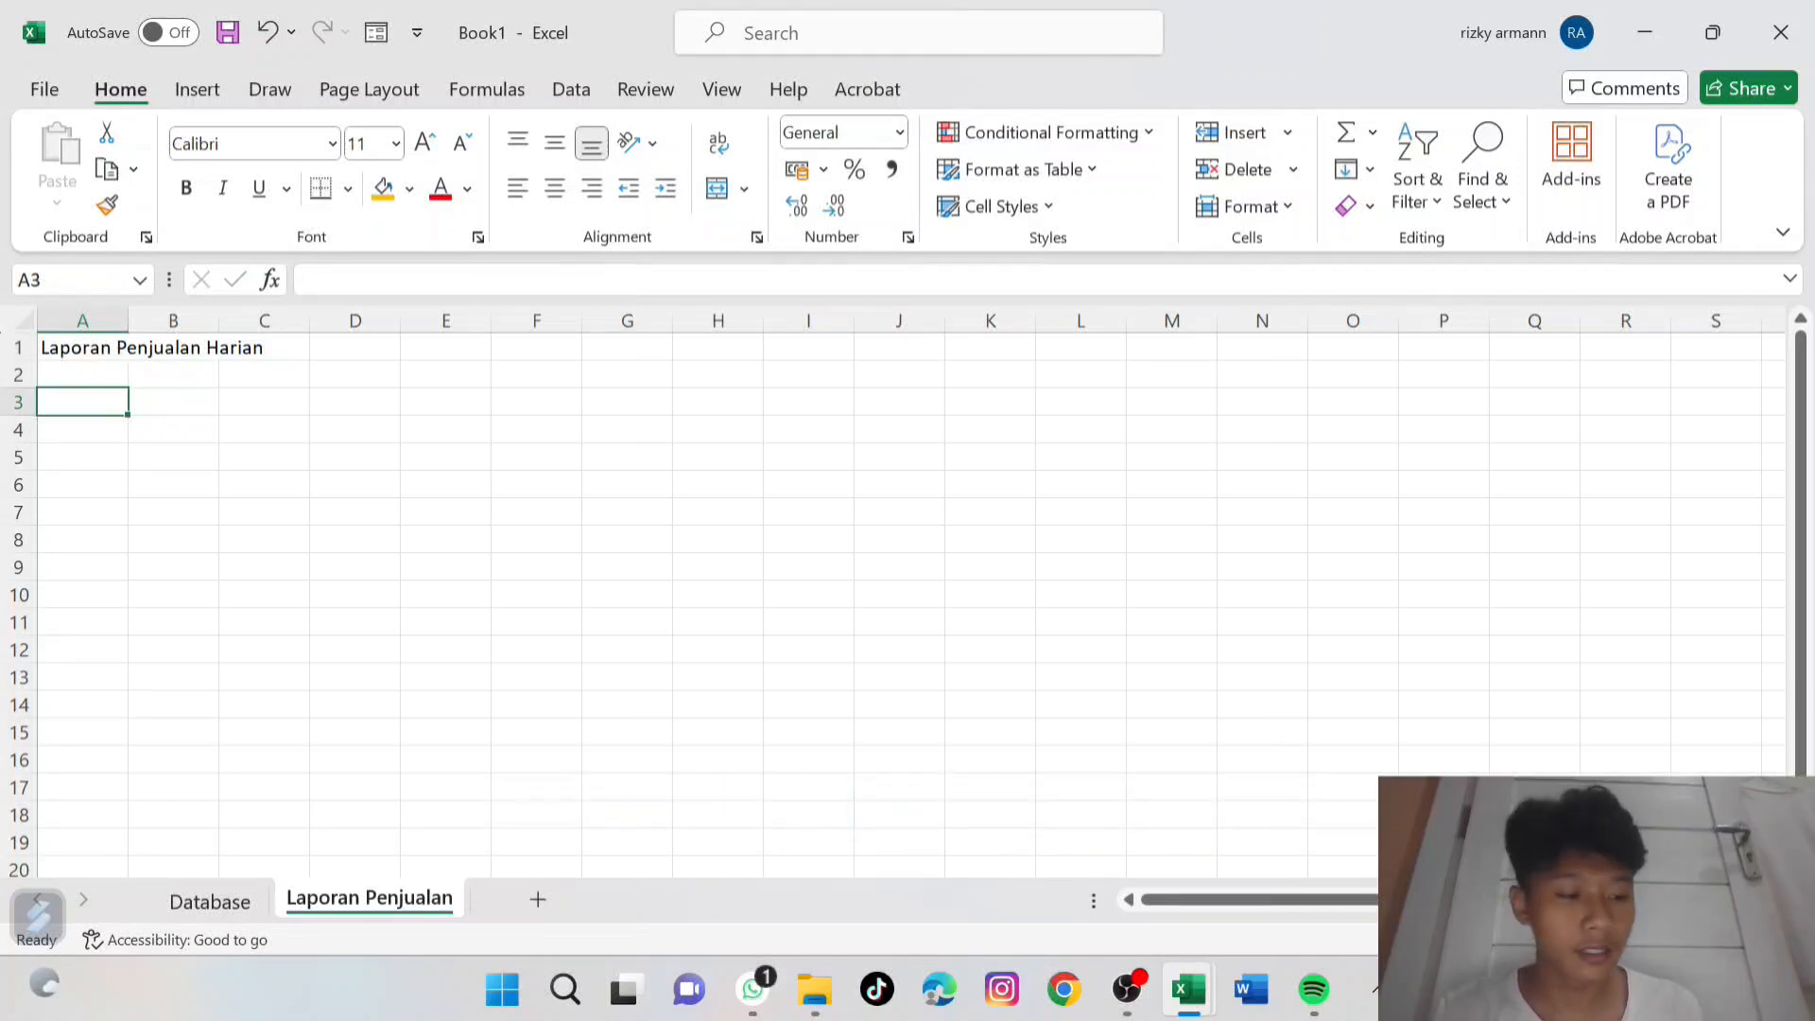
pyautogui.write('Tangga')
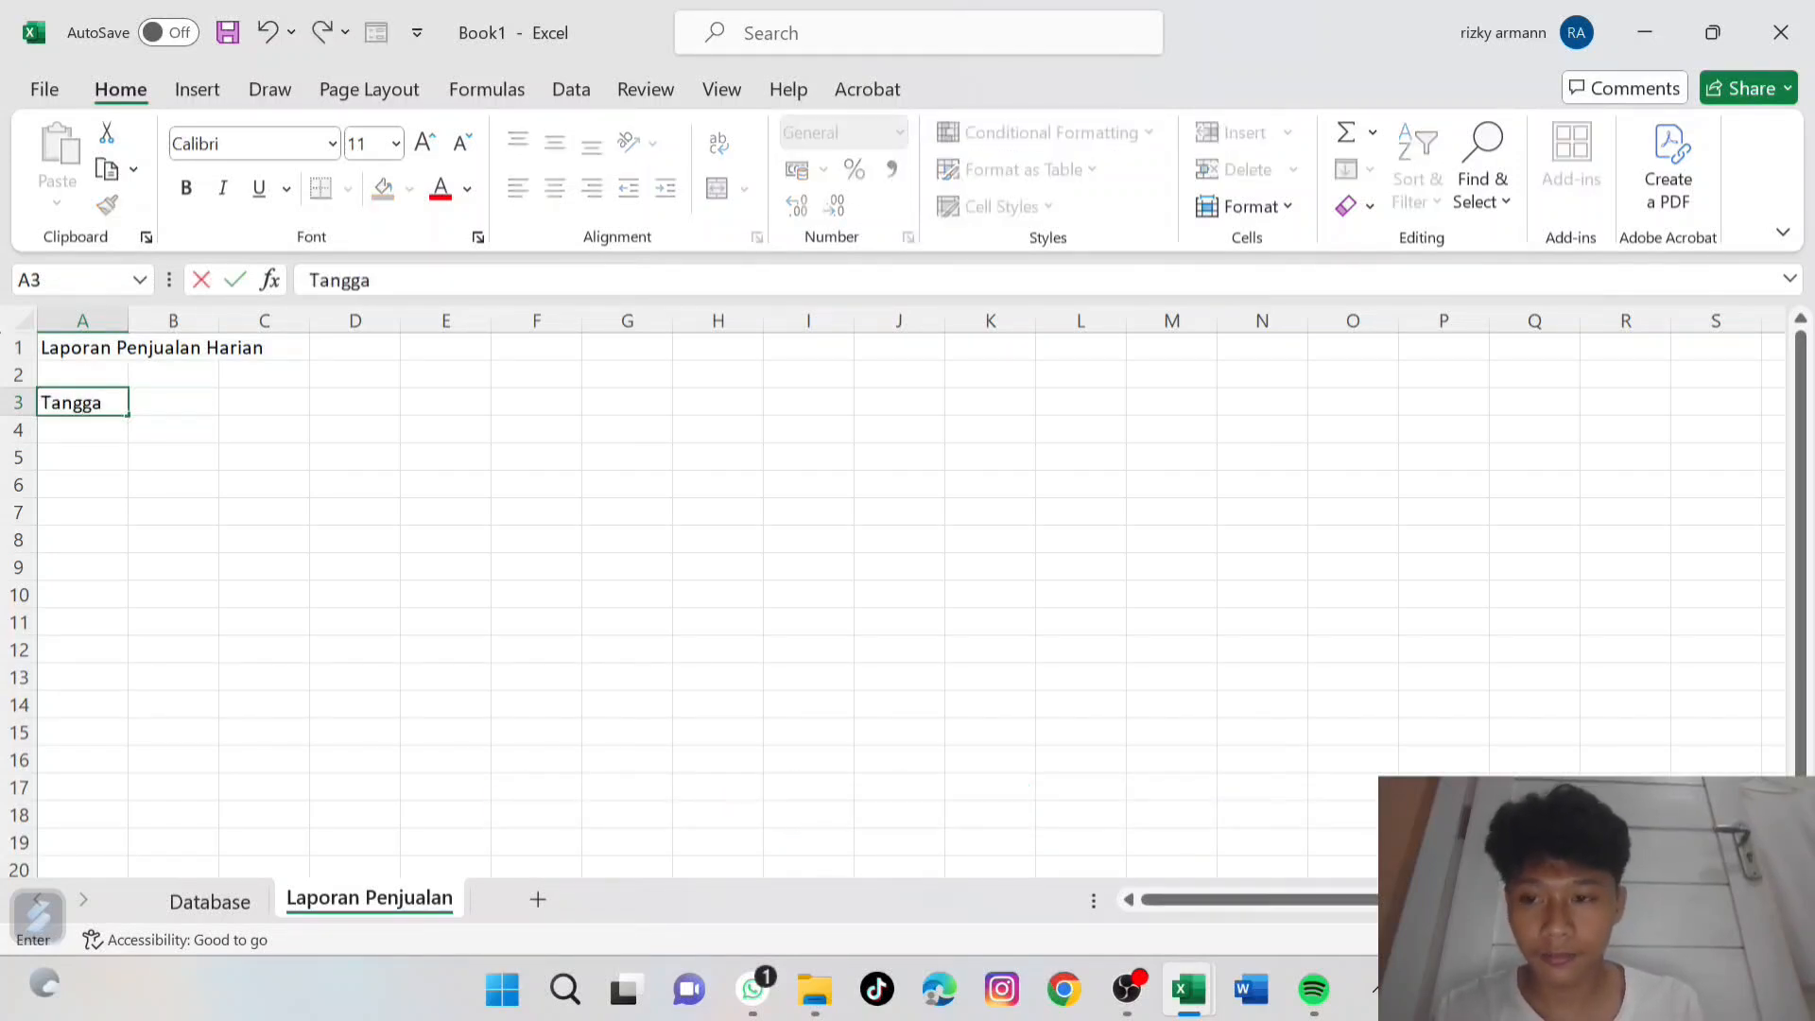
pyautogui.write('l')
pyautogui.press('Tab')
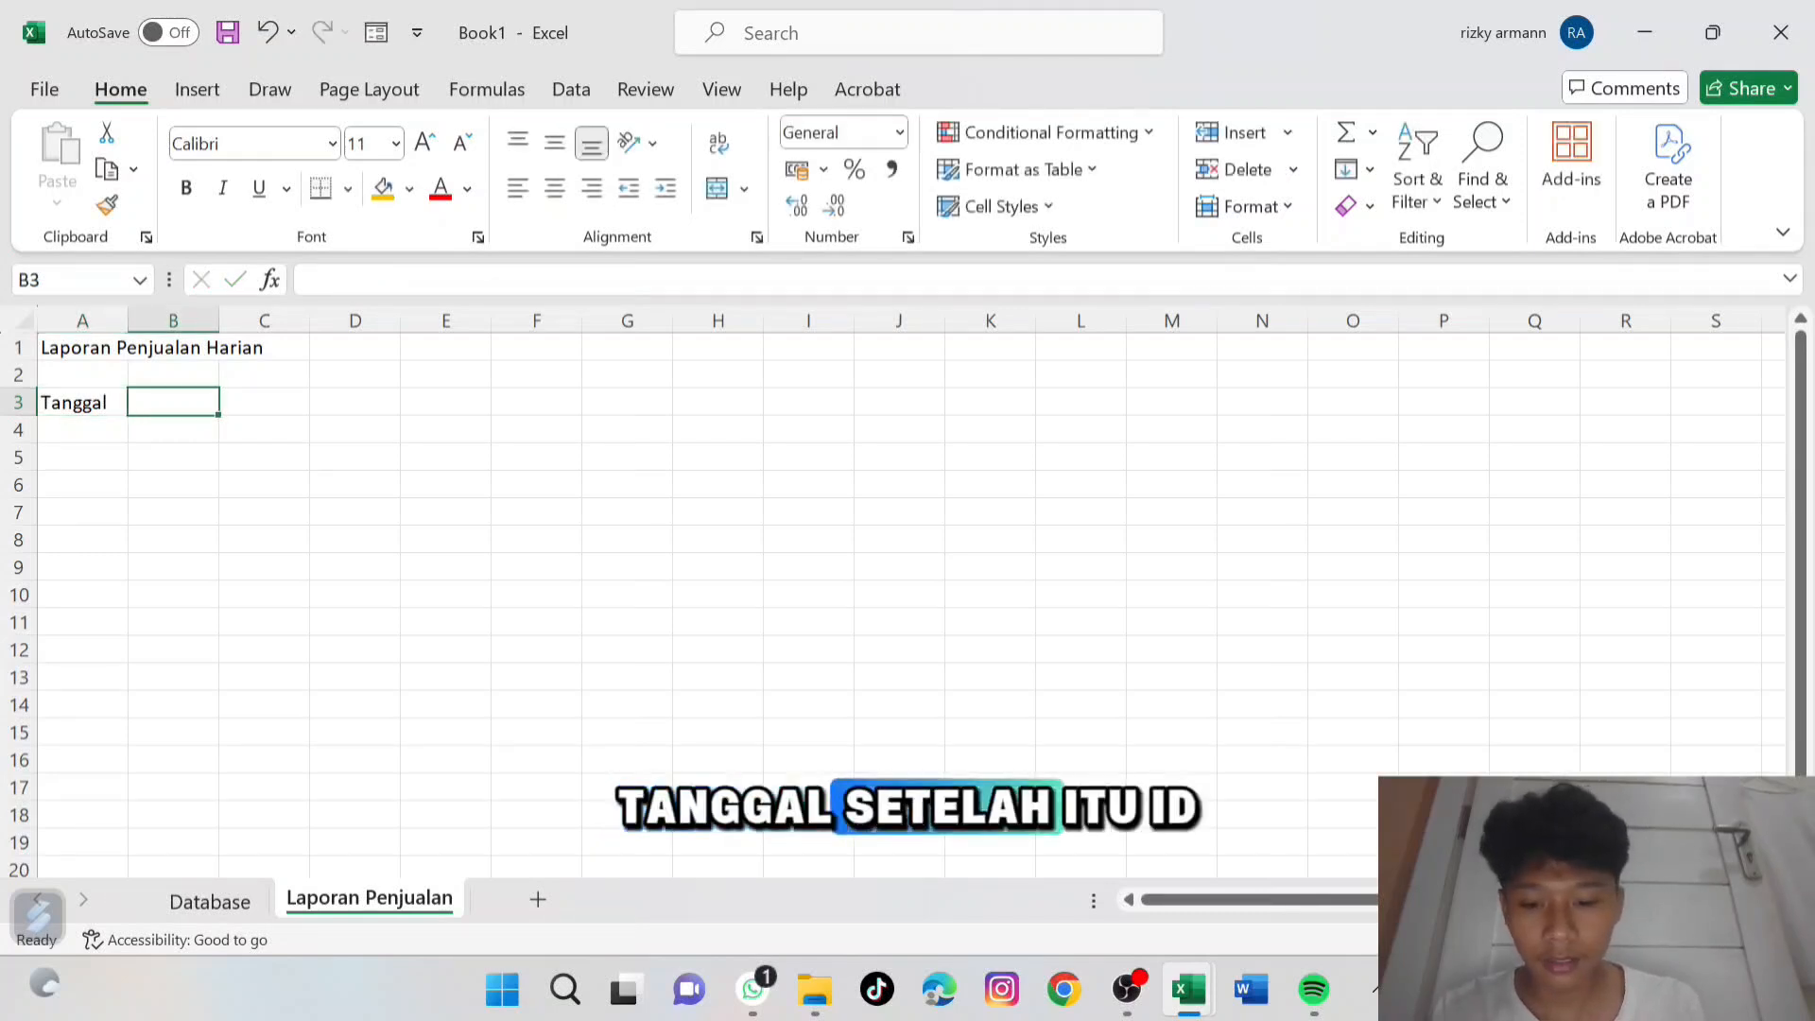
pyautogui.write('IDE')
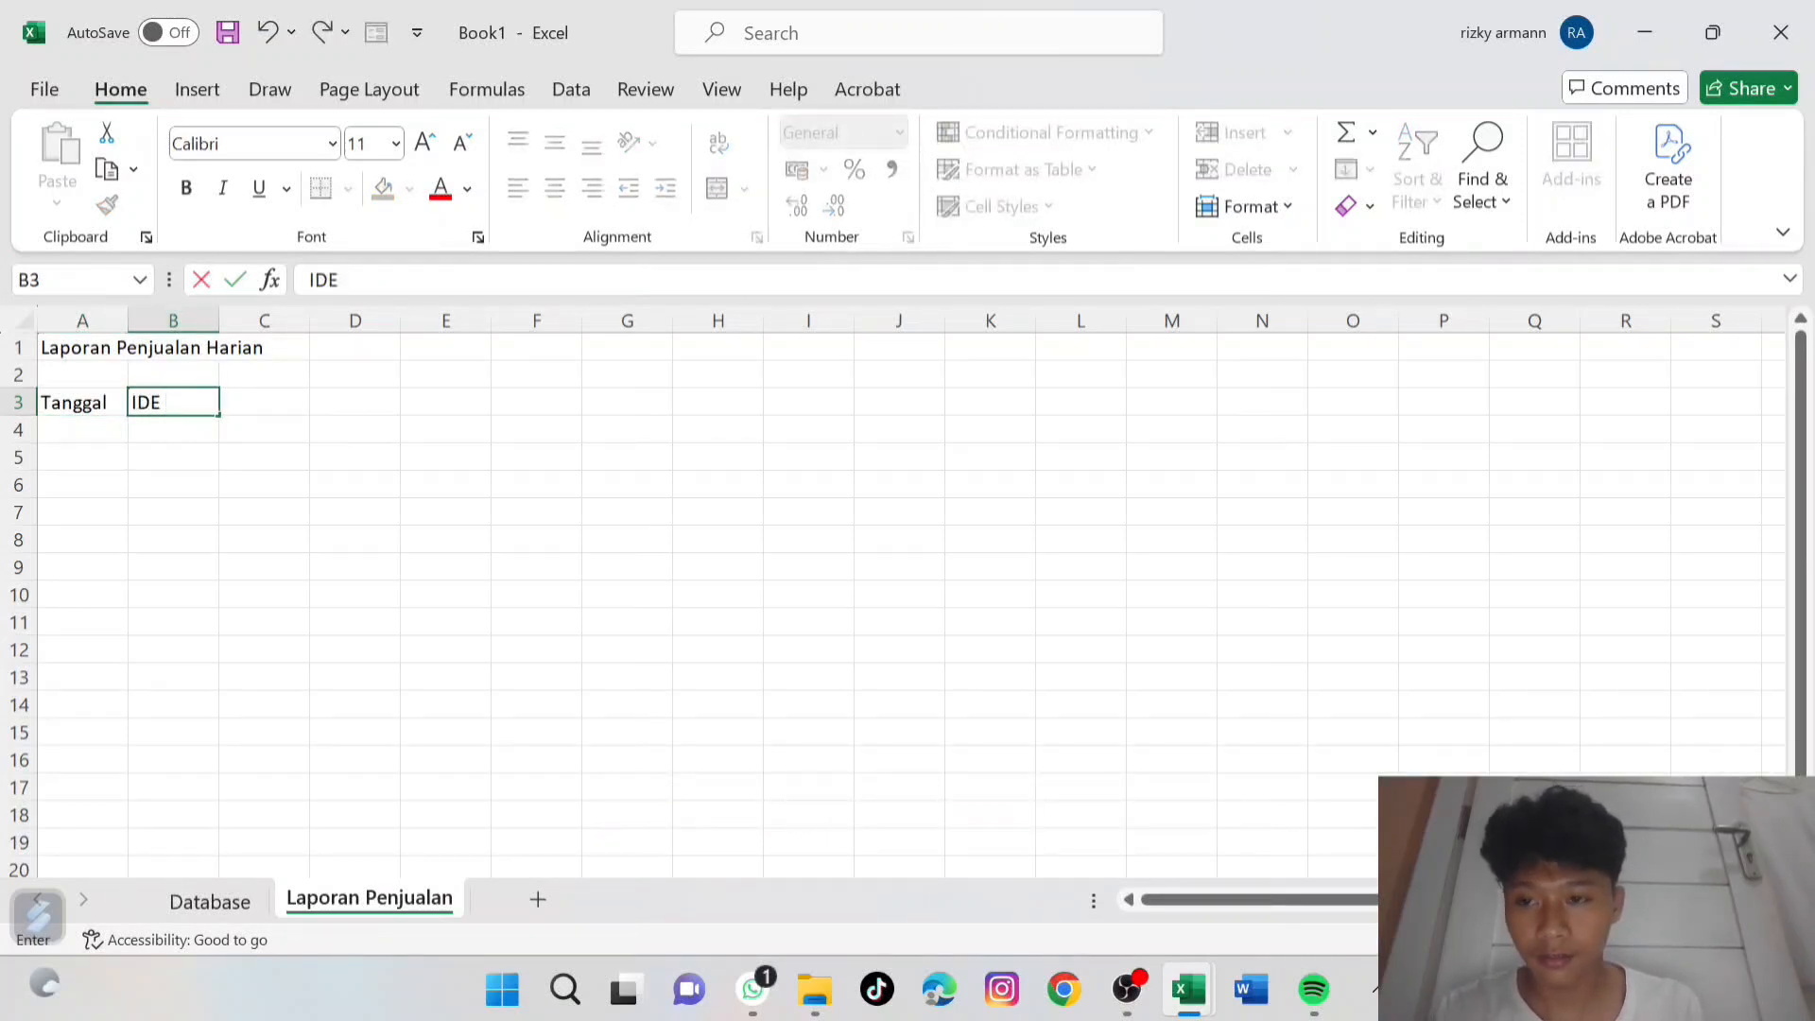
pyautogui.press('BackSpace')
pyautogui.write('Barnak')
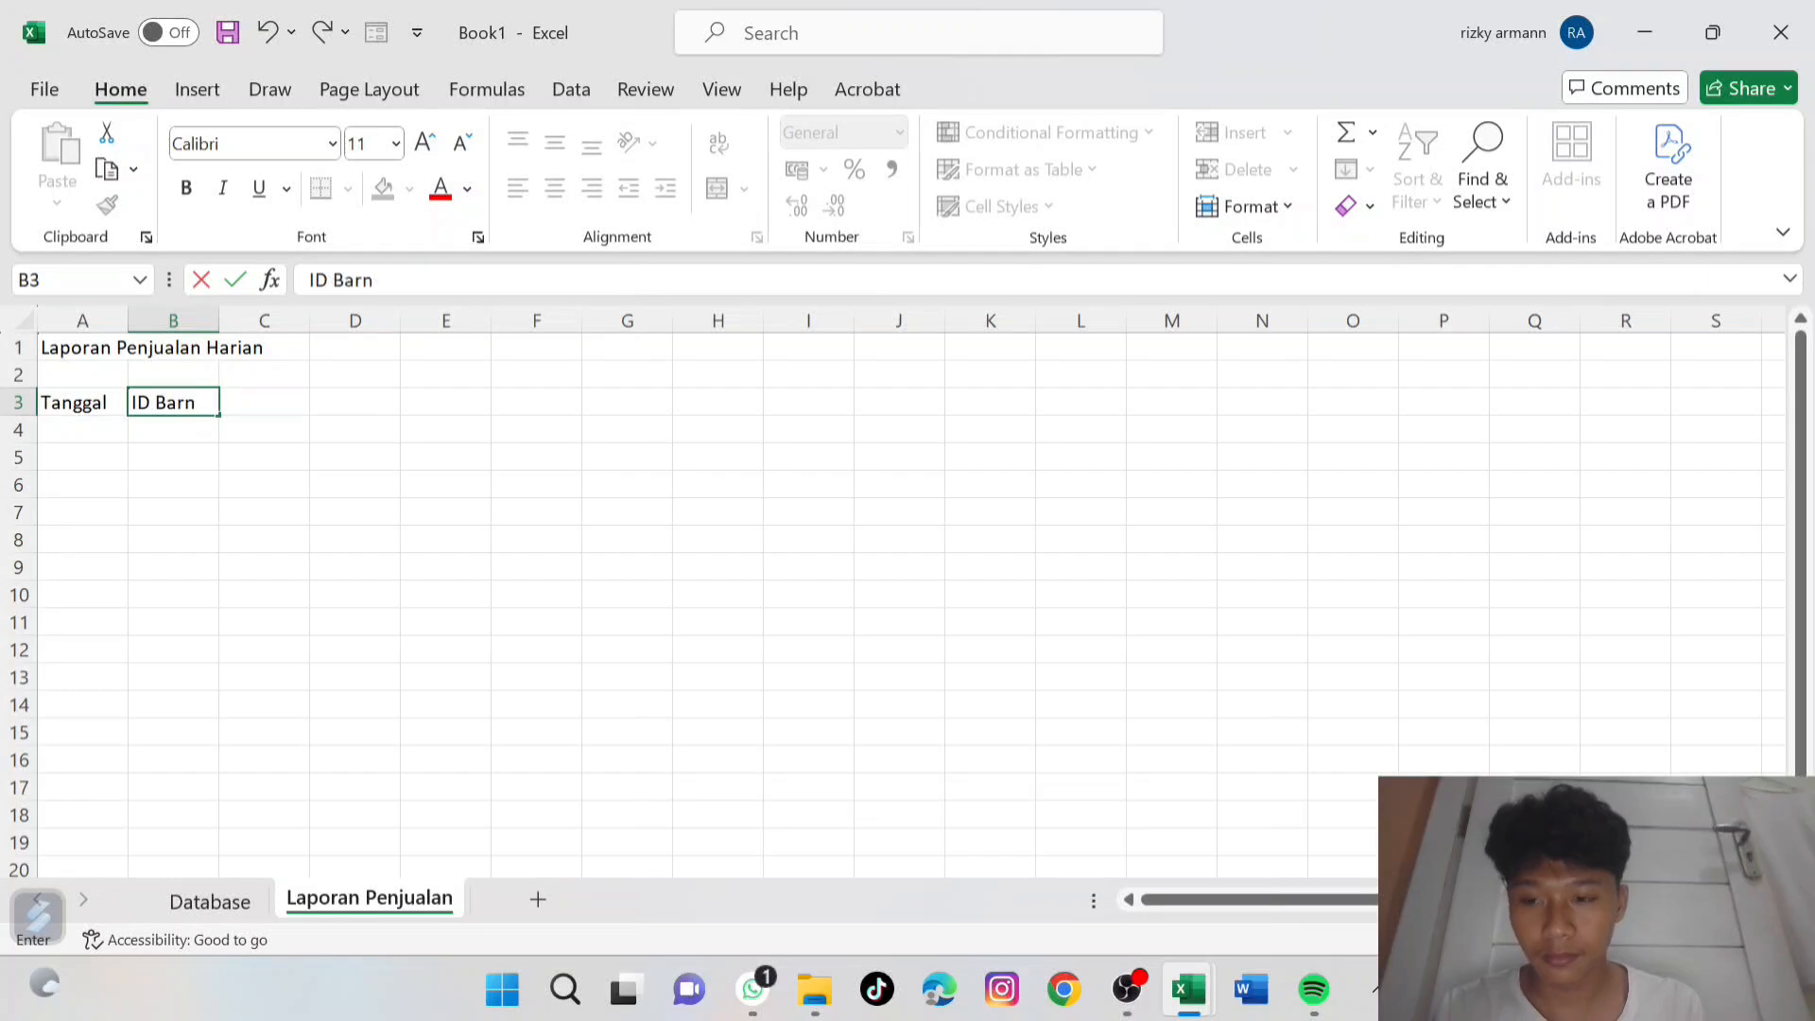
pyautogui.press('BackSpace')
pyautogui.press('BackSpace')
pyautogui.press('BackSpace')
pyautogui.write('ang')
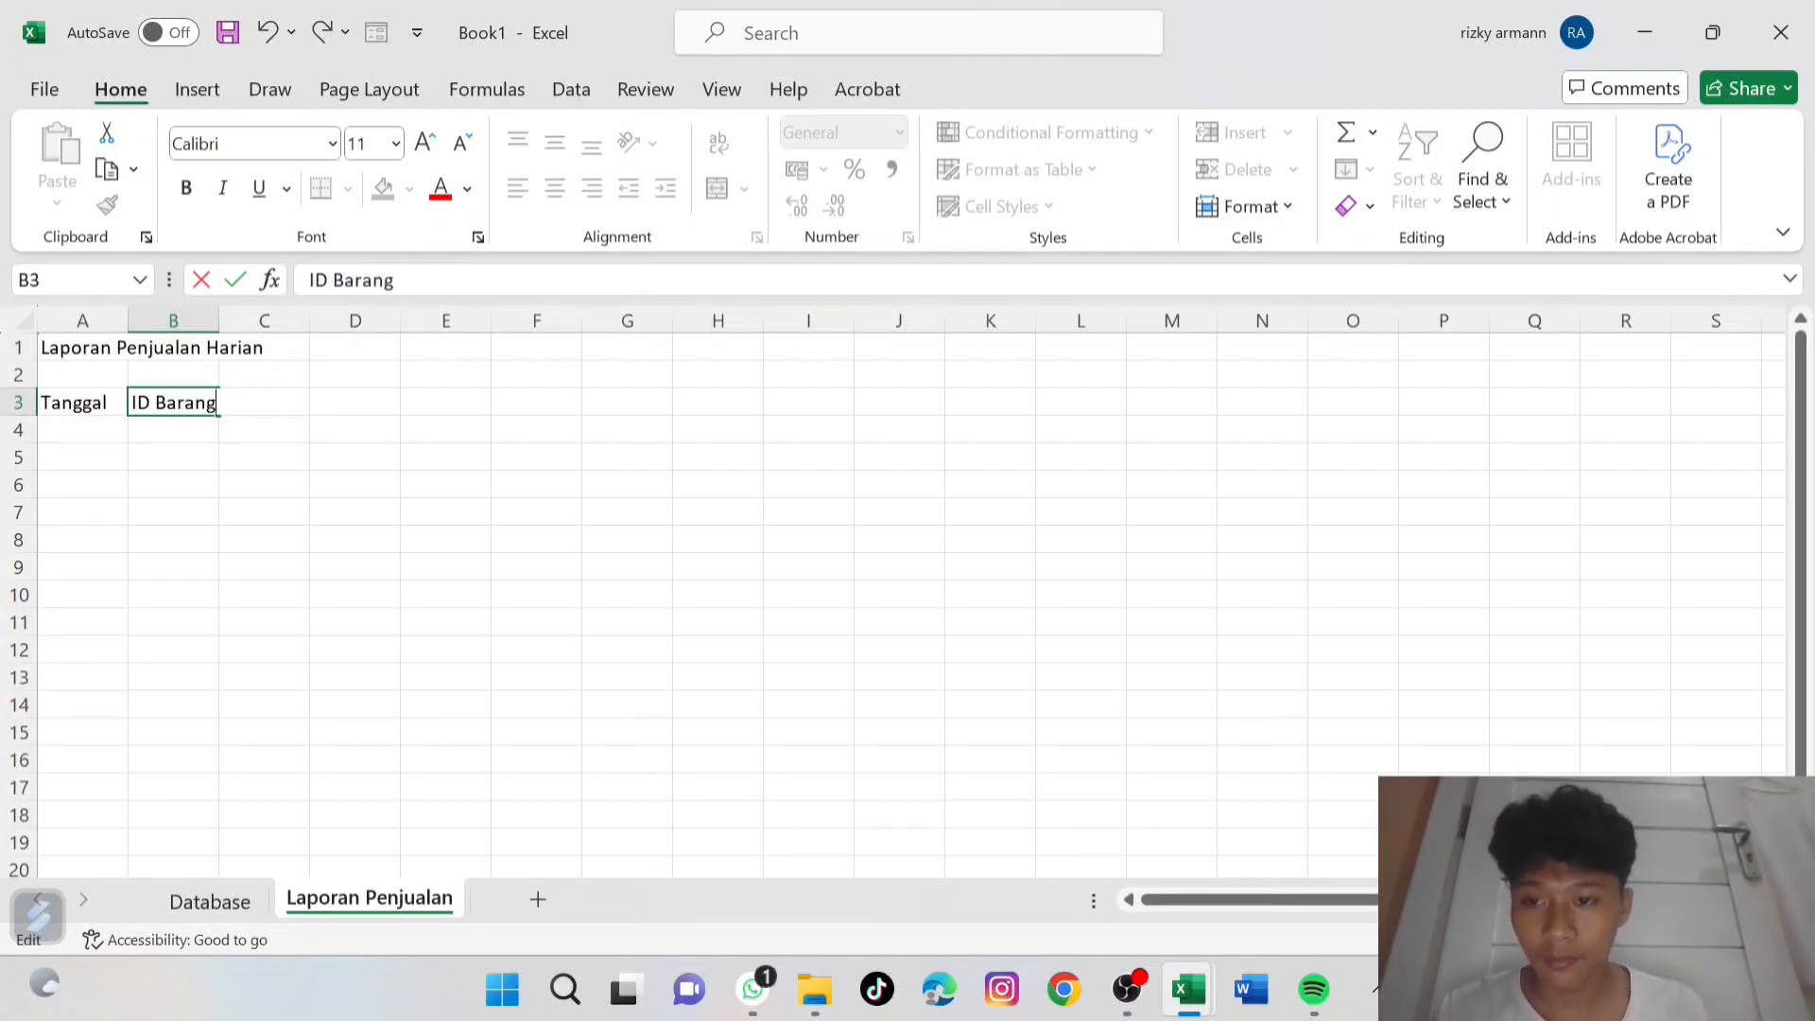
pyautogui.press('Tab')
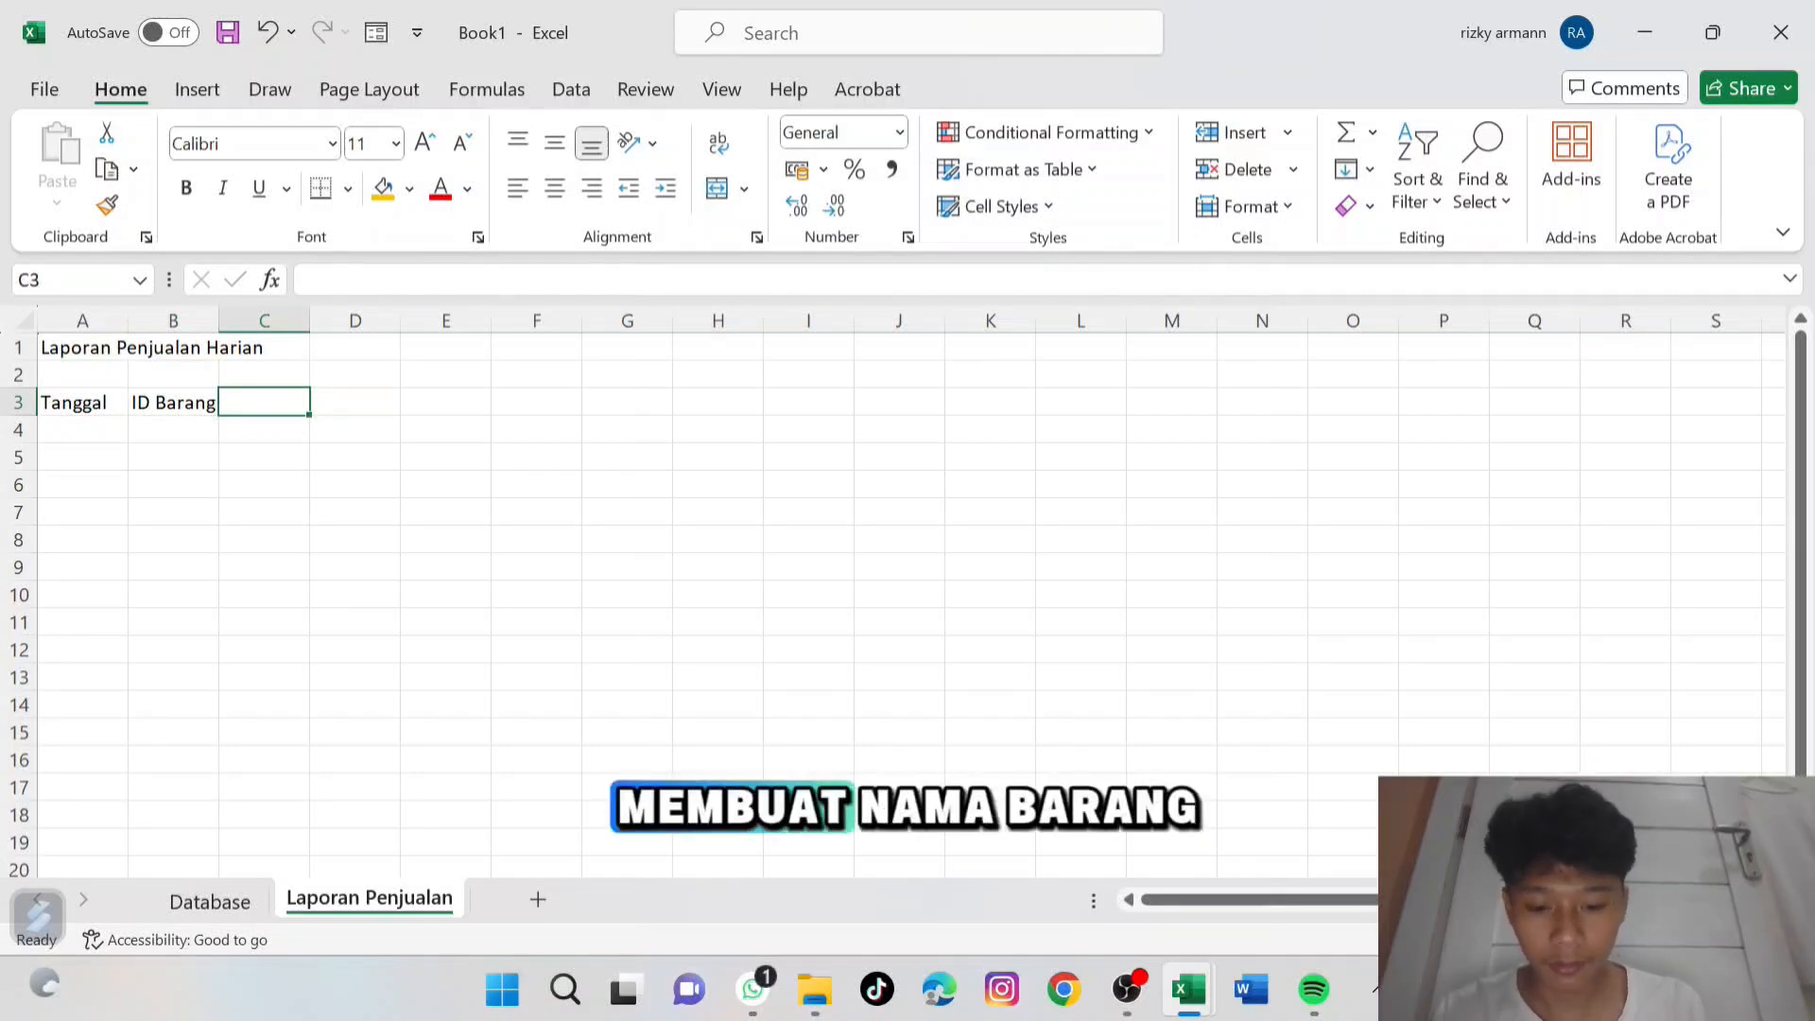
# Enter the column header "Nama Barang" in cell C3.
pyautogui.write('Nama')
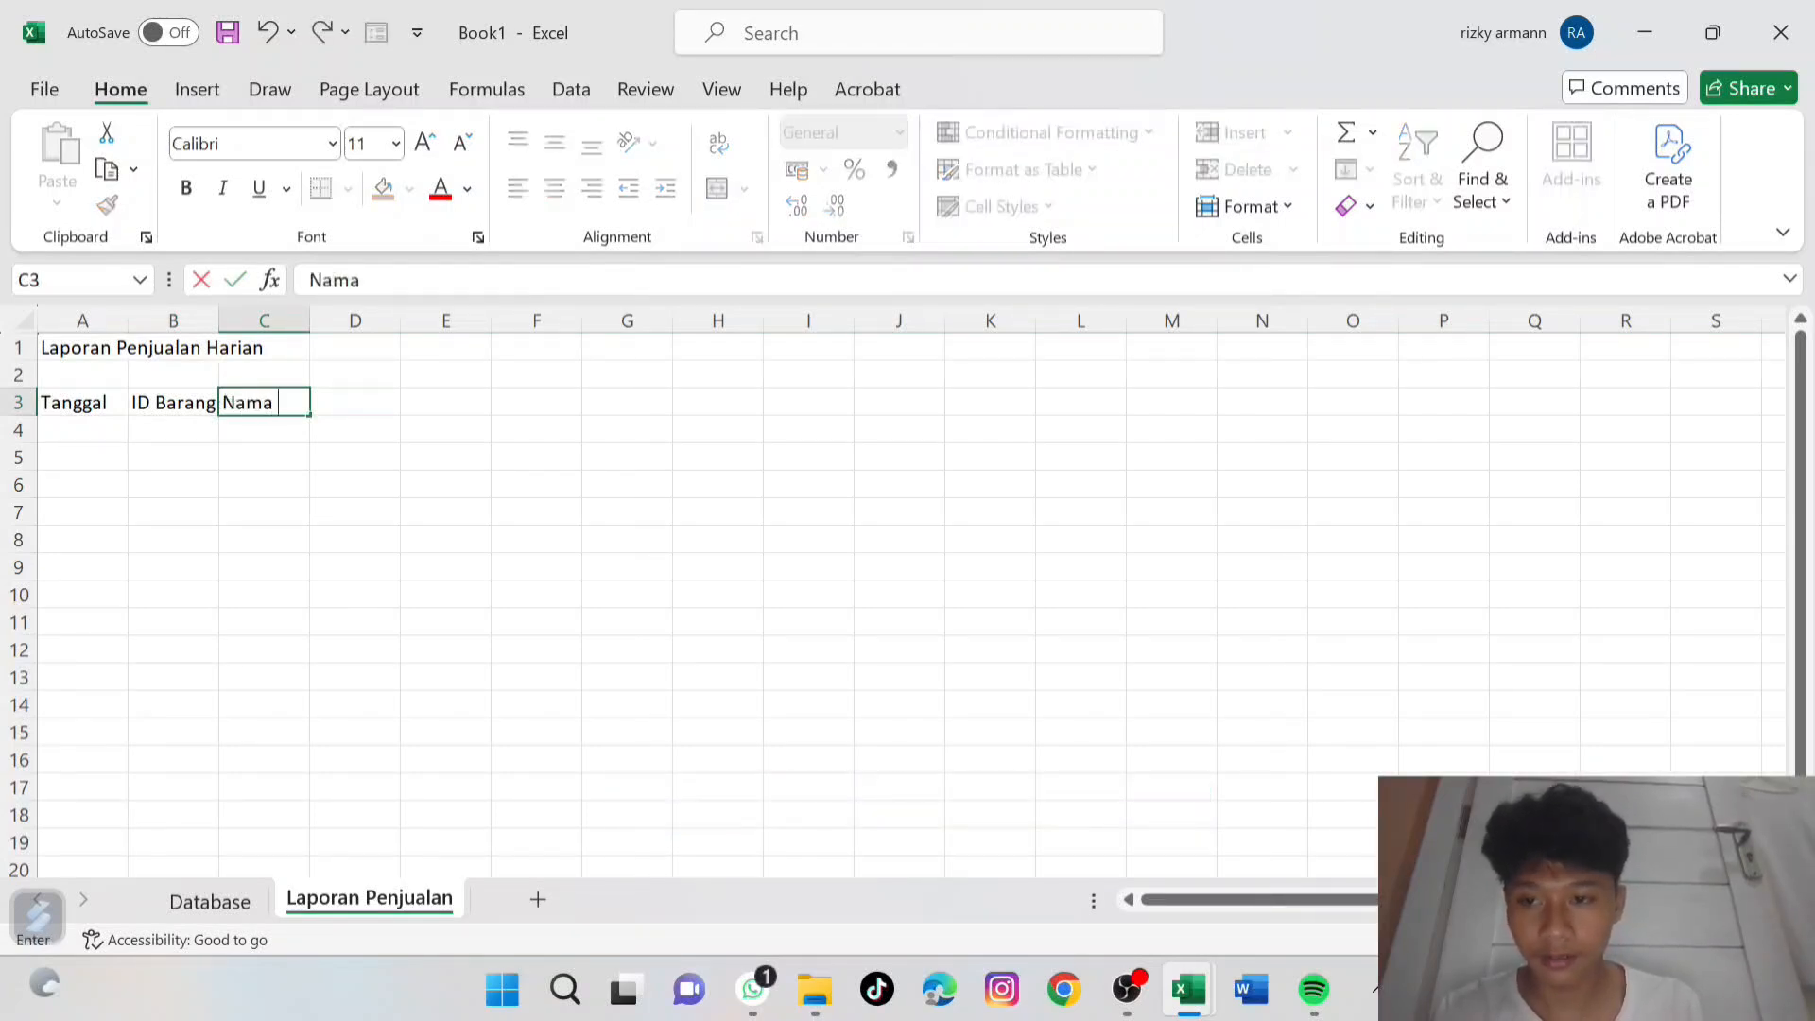
pyautogui.write(' Barnagh')
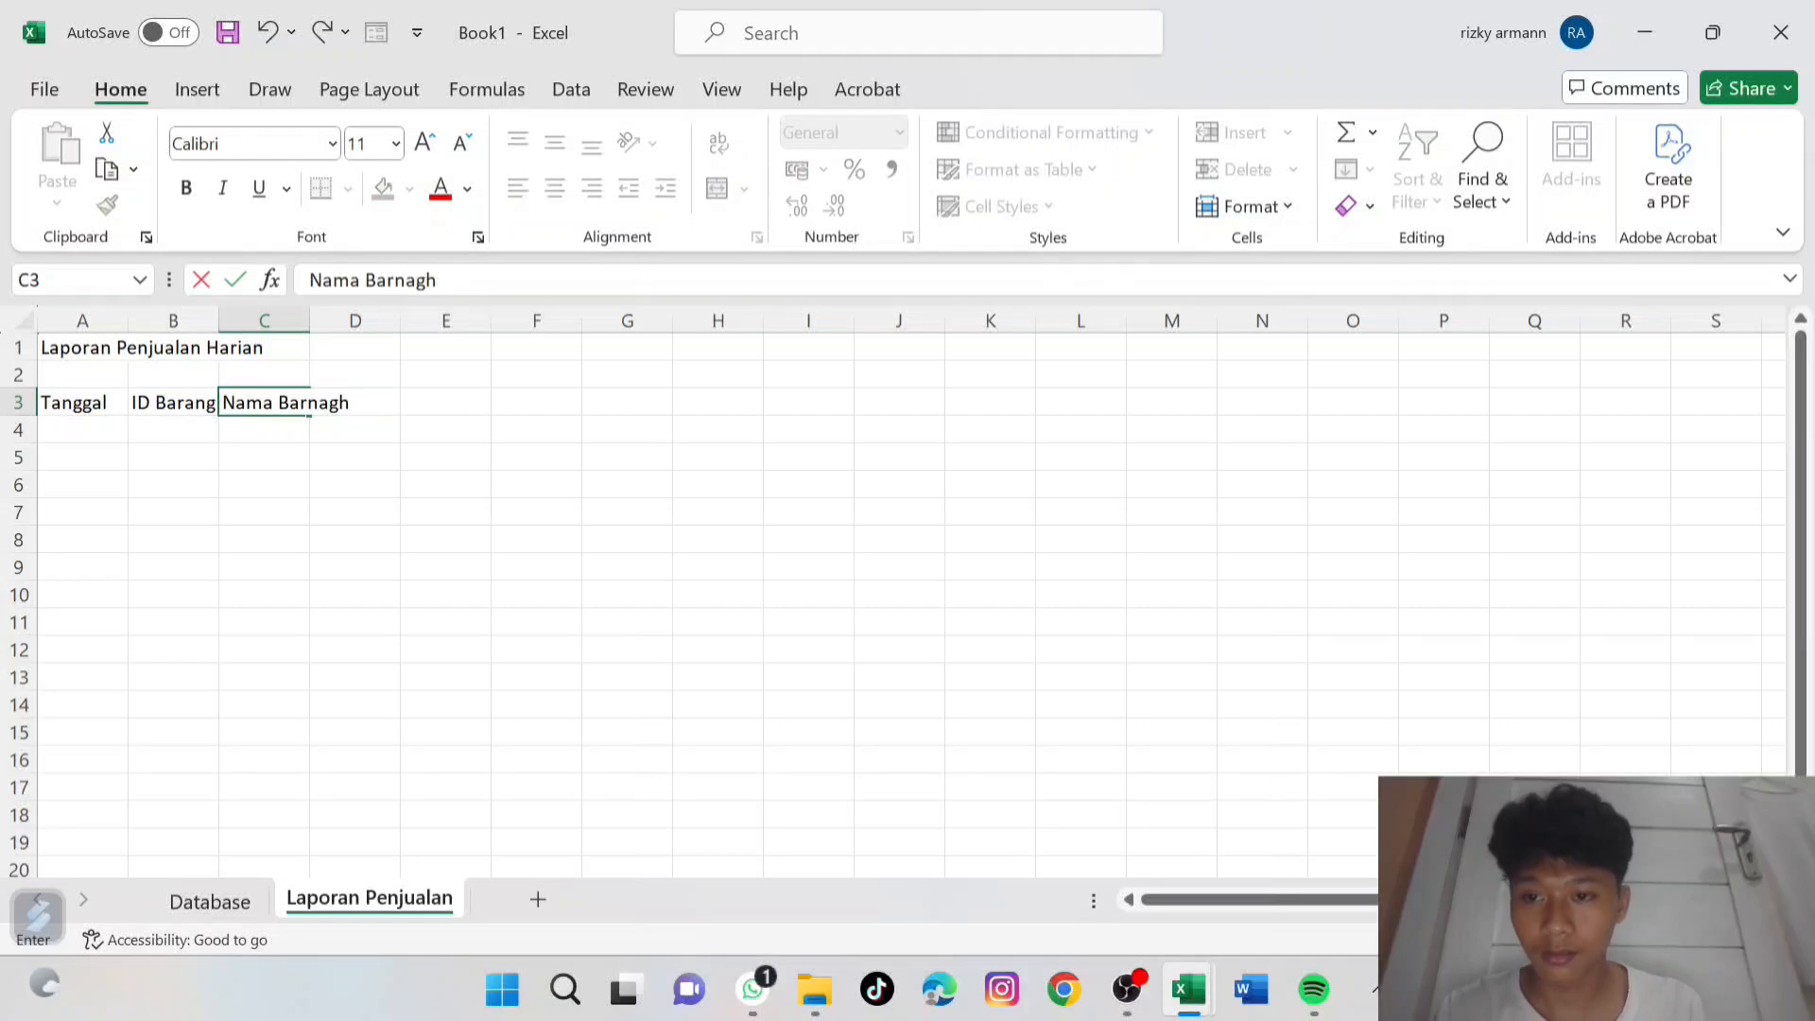
pyautogui.press('BackSpace')
pyautogui.press('BackSpace')
pyautogui.press('BackSpace')
pyautogui.press('BackSpace')
pyautogui.write('ang')
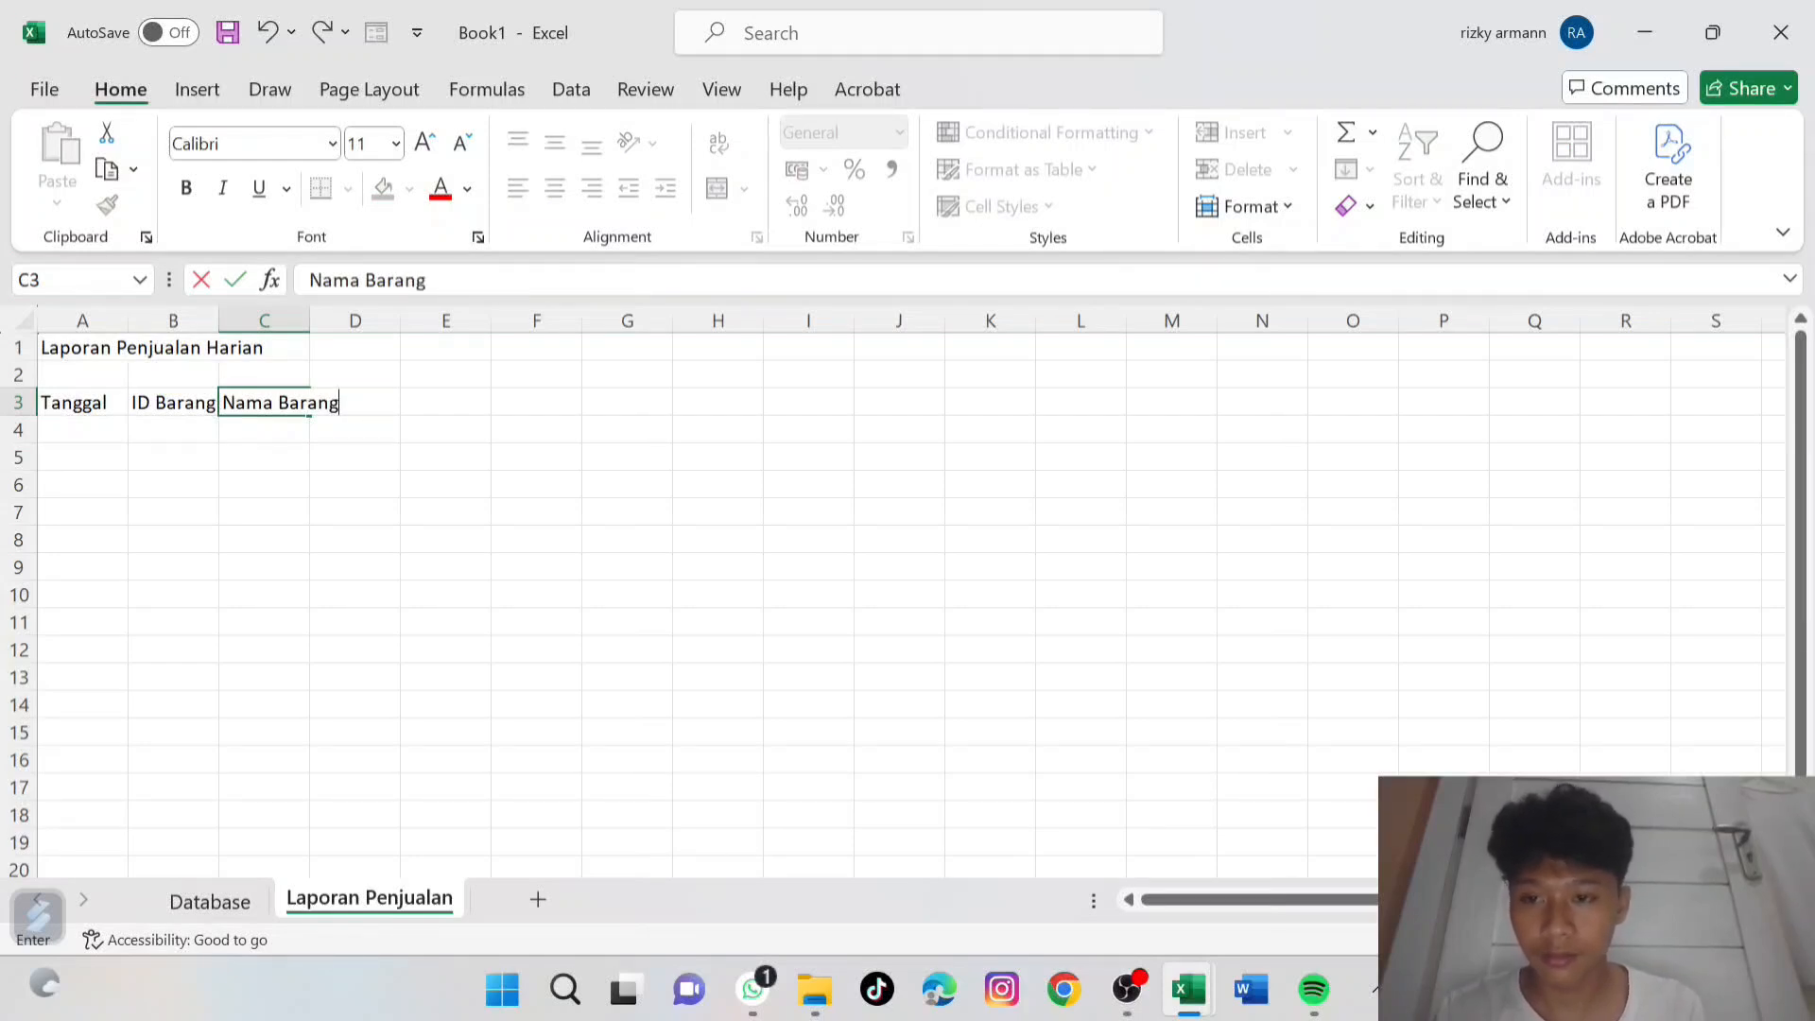
pyautogui.click(356, 457)
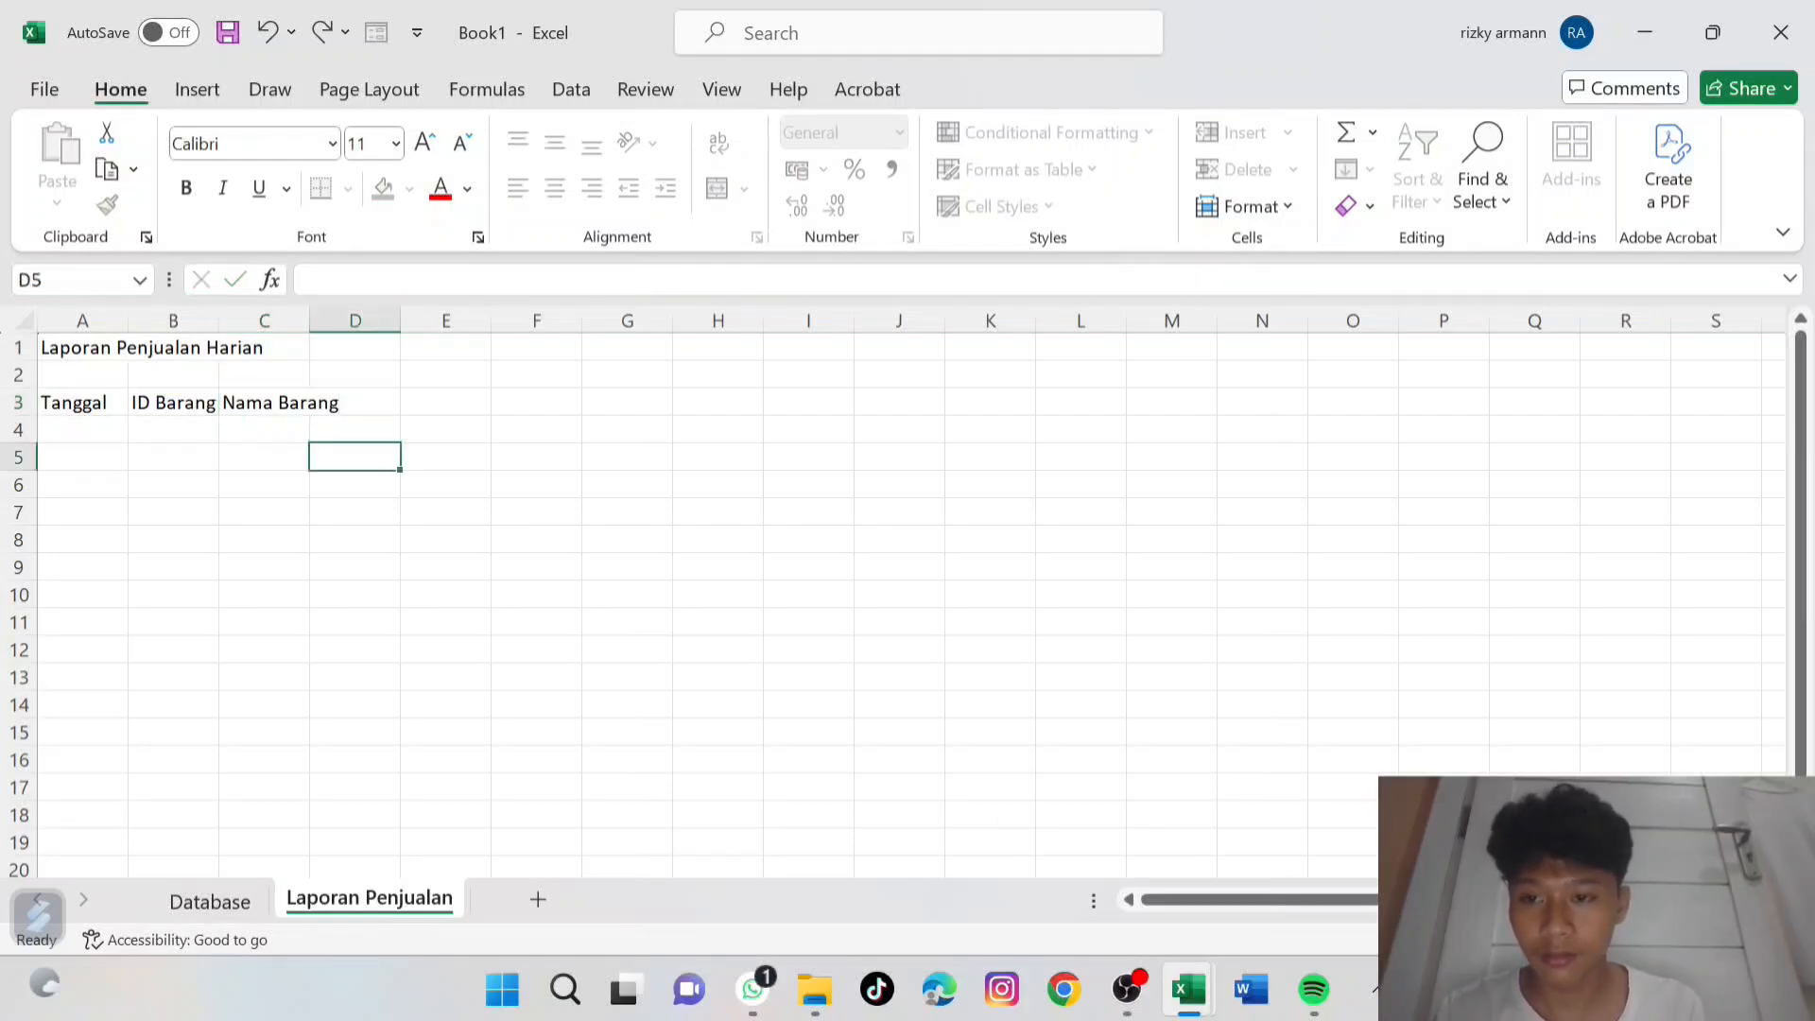
# Enter the column header "Kategori" in cell D3.
pyautogui.click(355, 402)
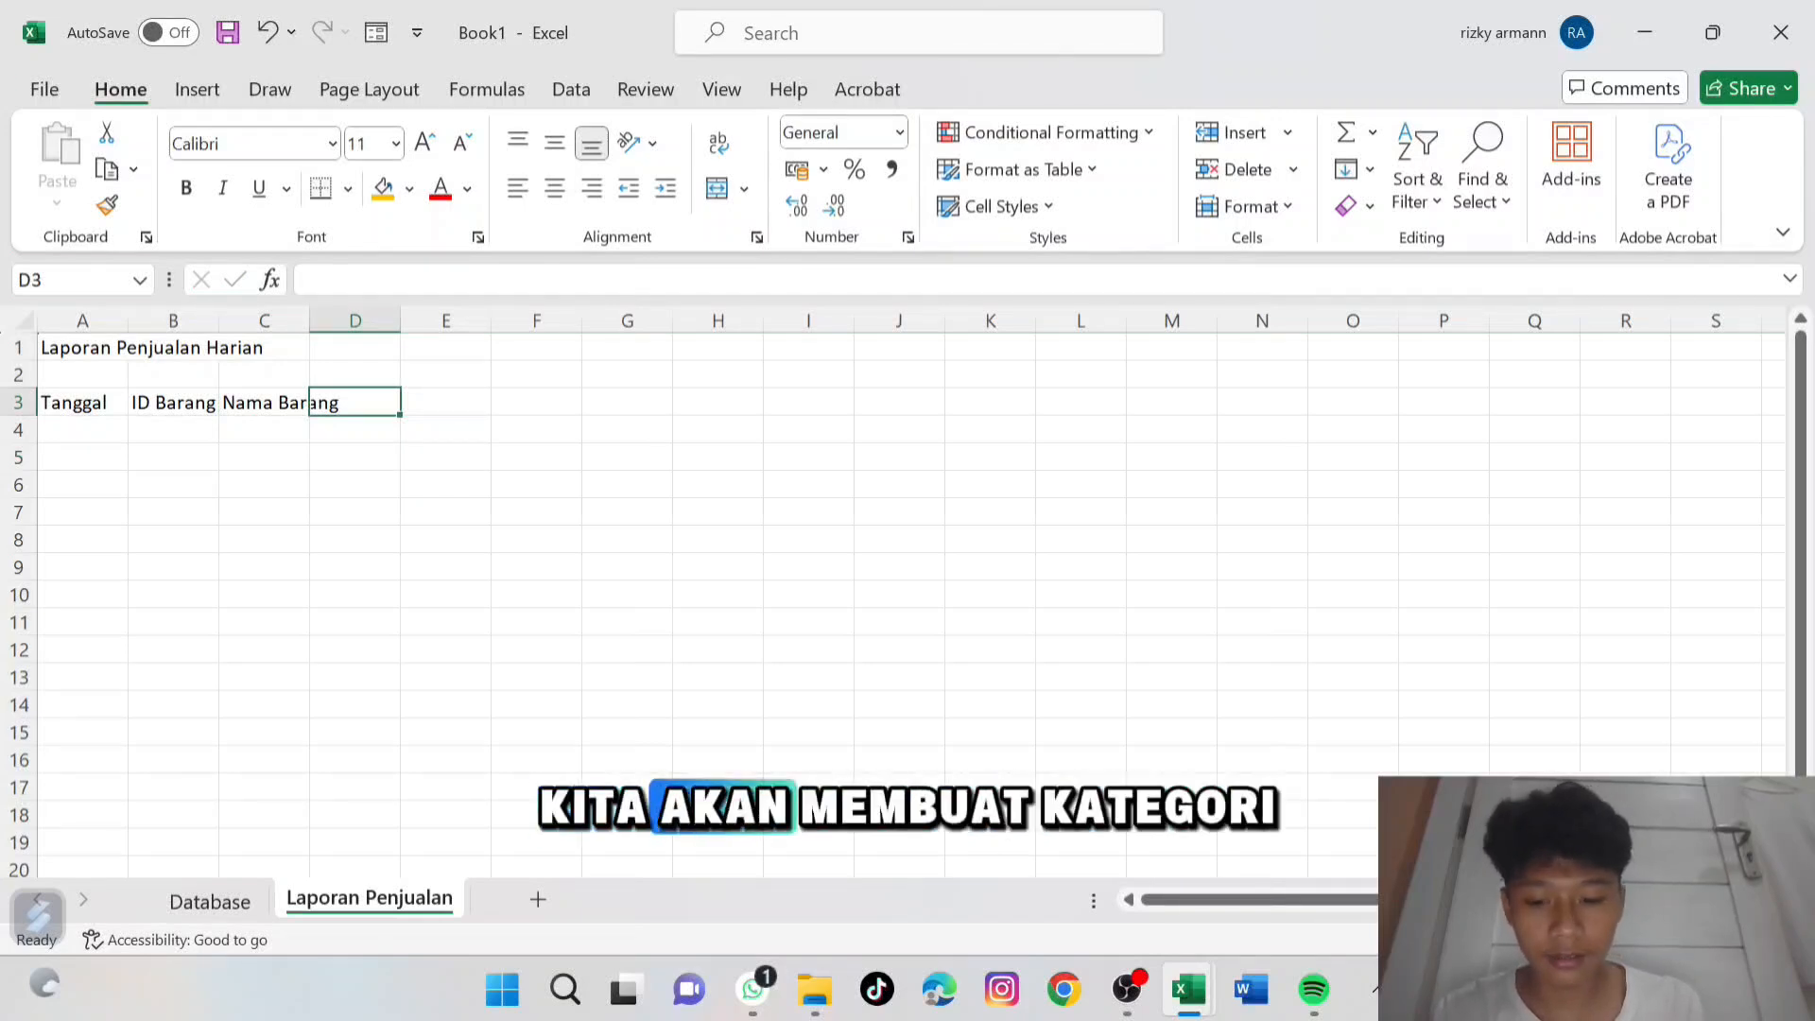
pyautogui.write('Kayt')
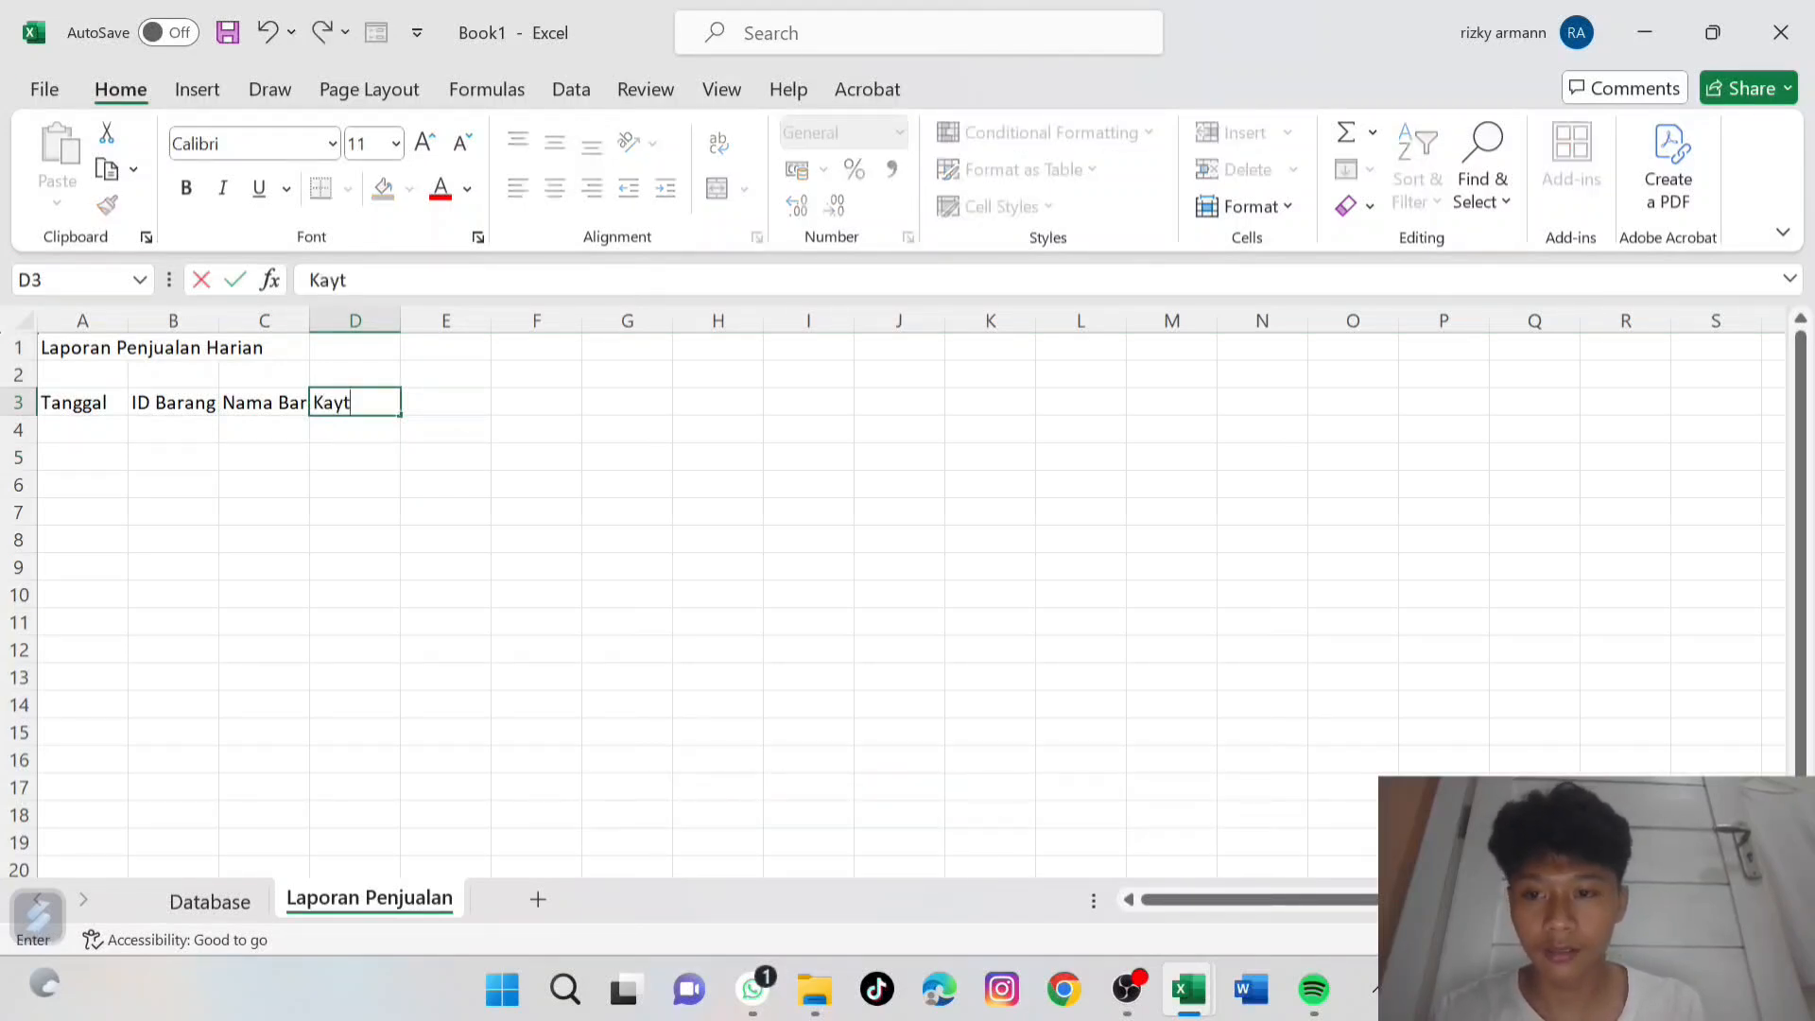
pyautogui.press('BackSpace')
pyautogui.press('BackSpace')
pyautogui.write('tegor')
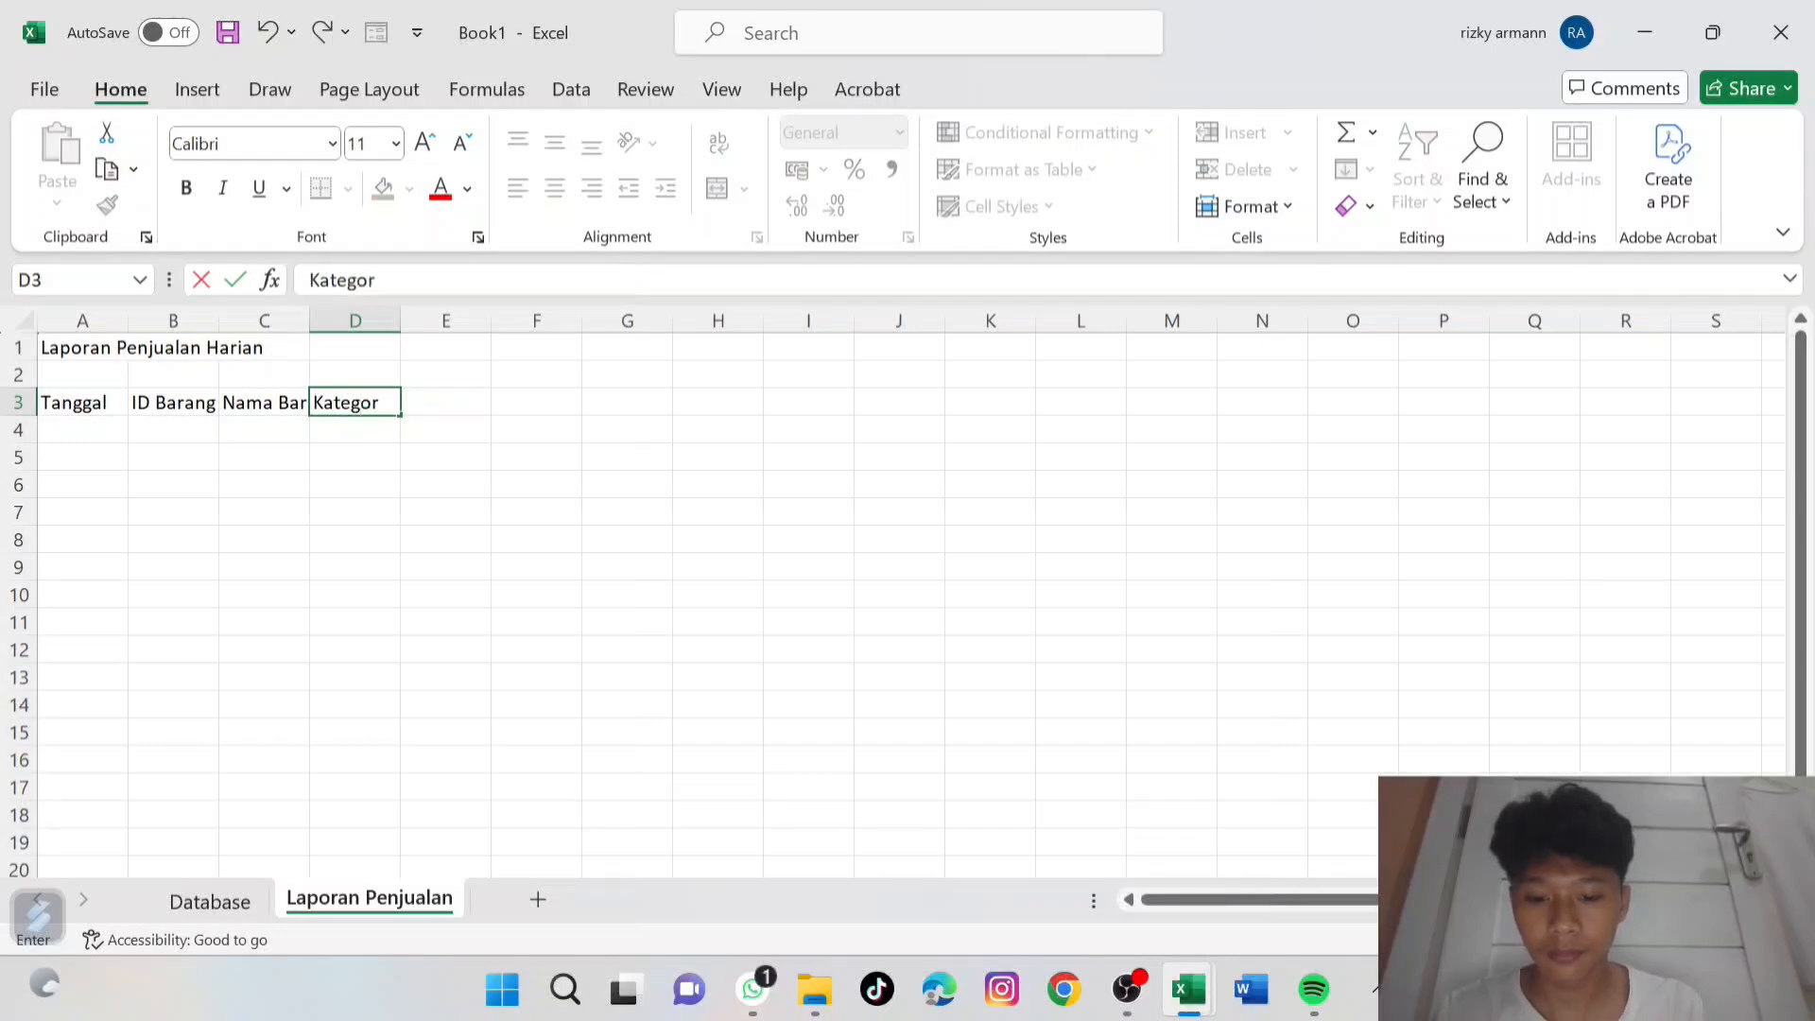
pyautogui.write('i')
pyautogui.press('Tab')
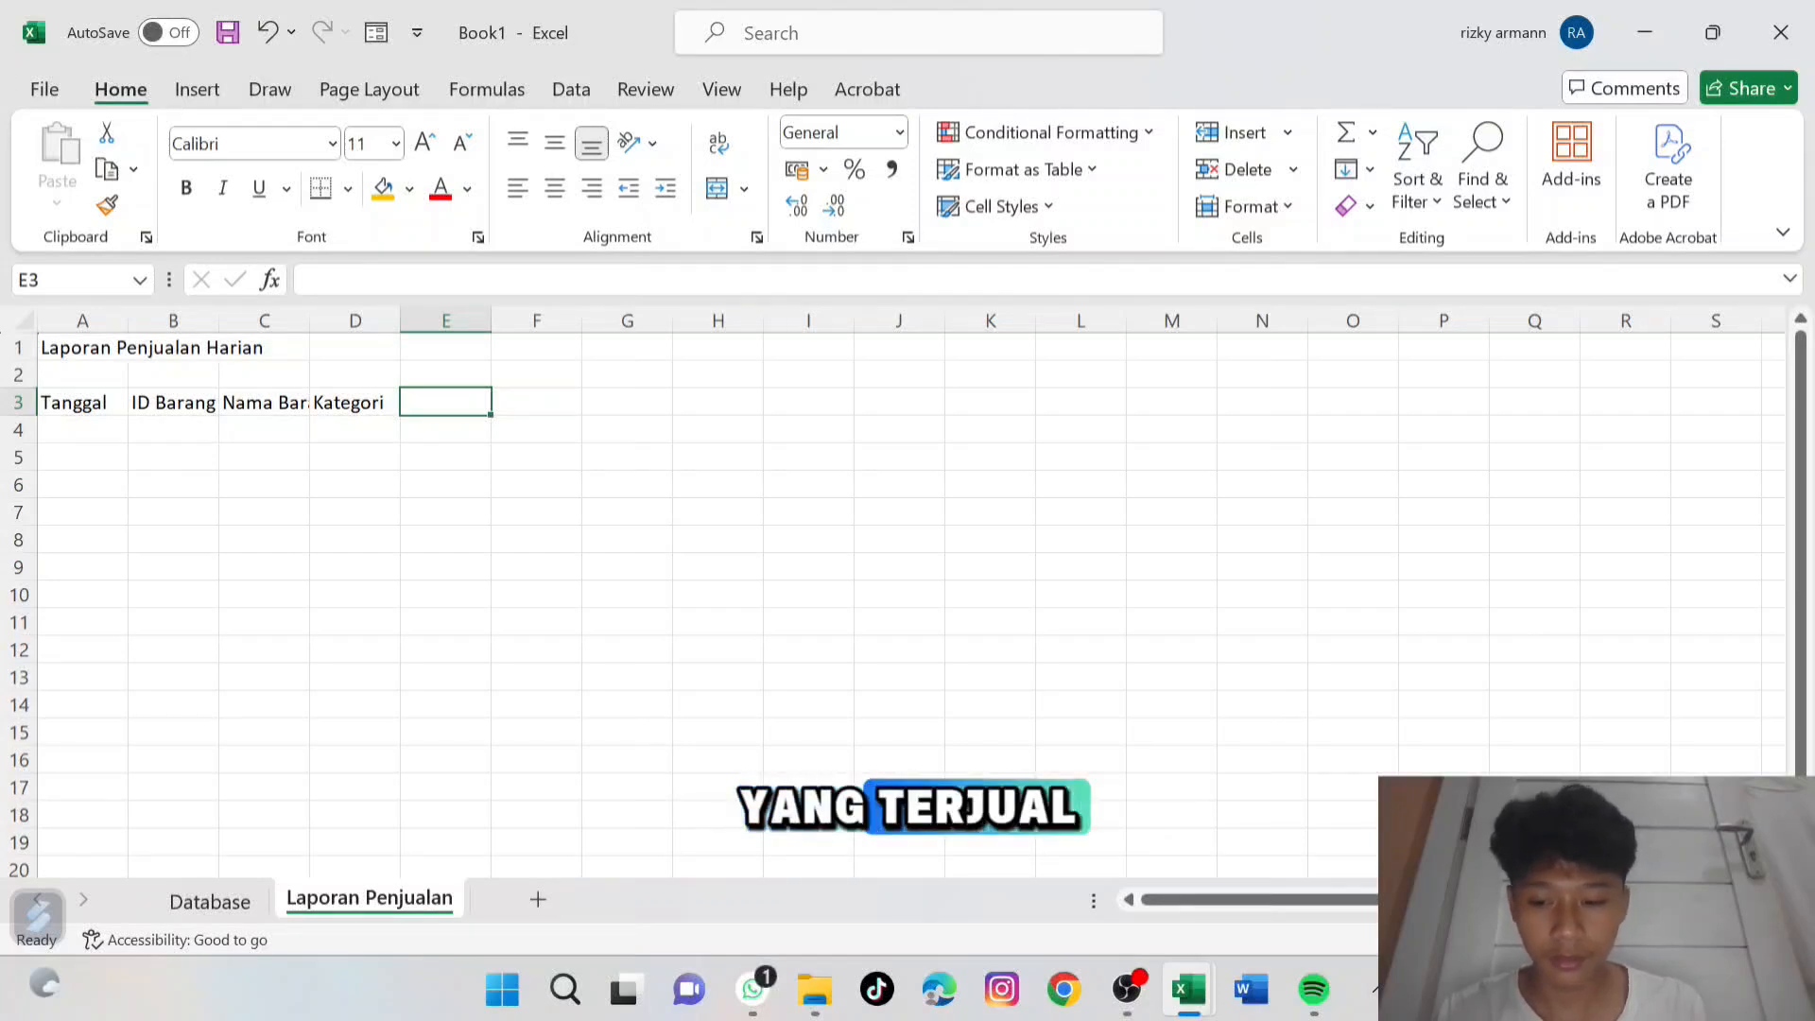
# Enter the column header "QTY terjual" in cell E3 for the quantity sold.
pyautogui.write('QTY')
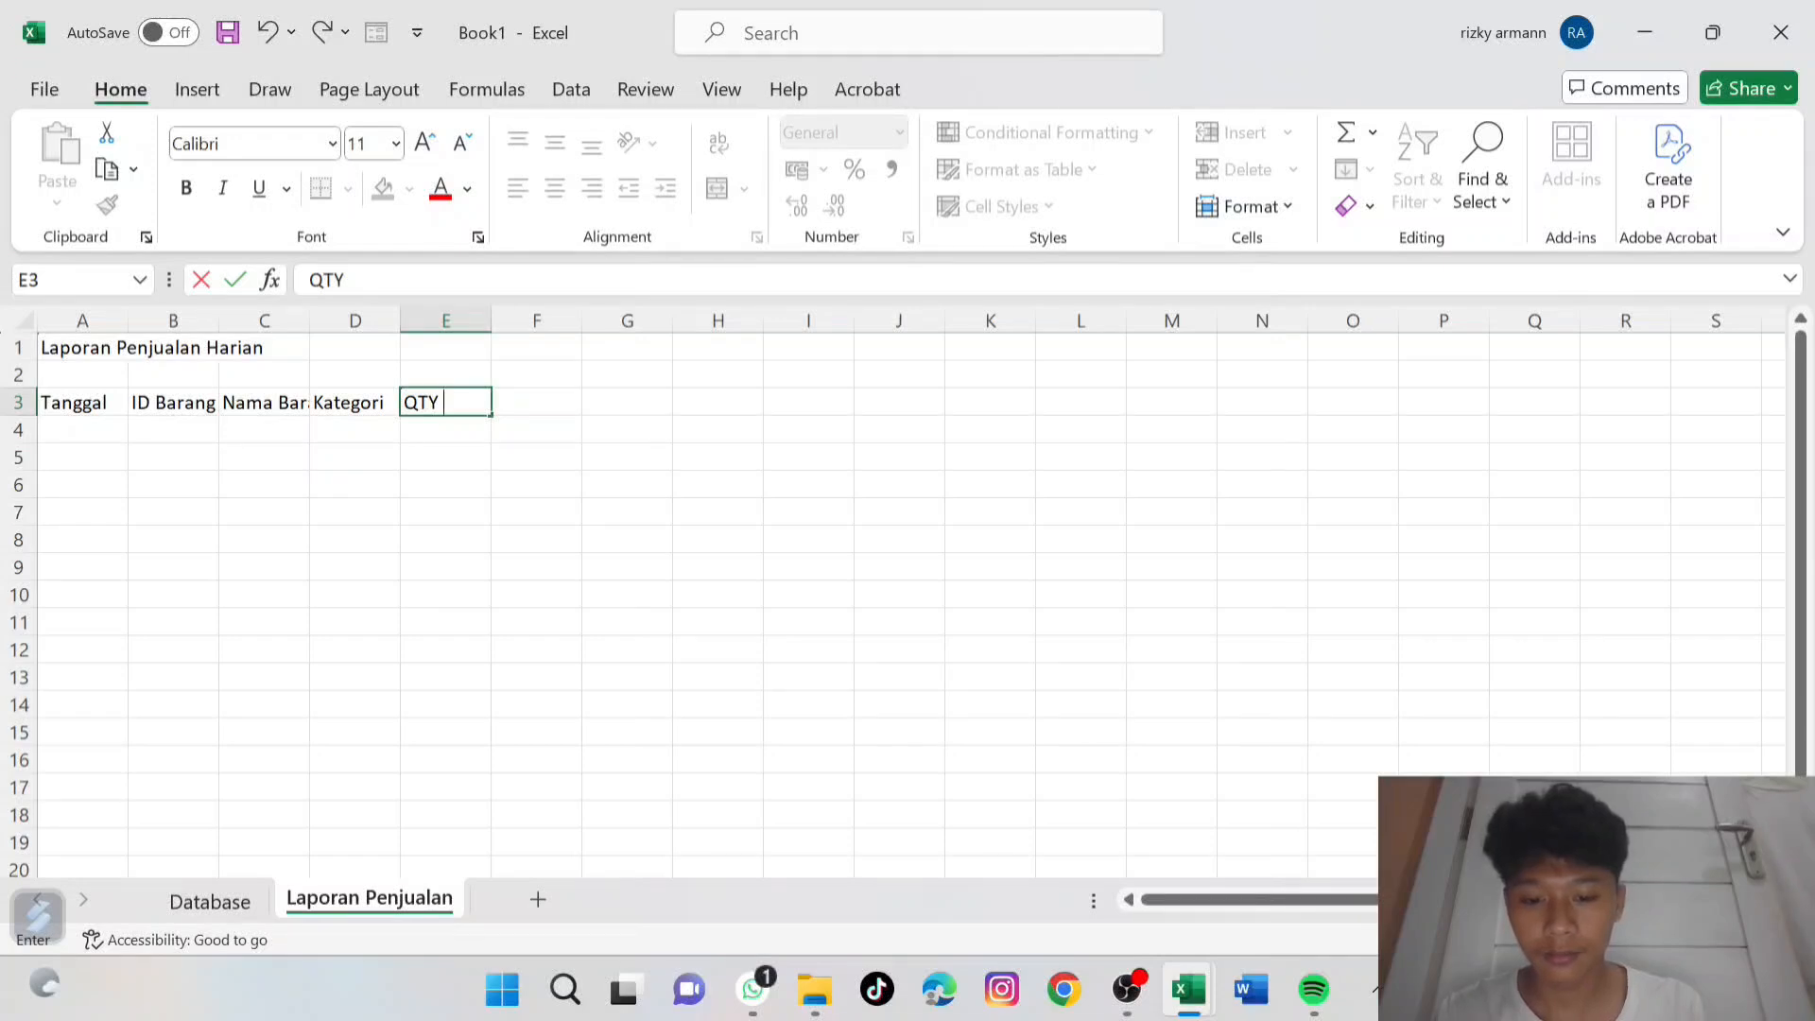
pyautogui.write(' terjual')
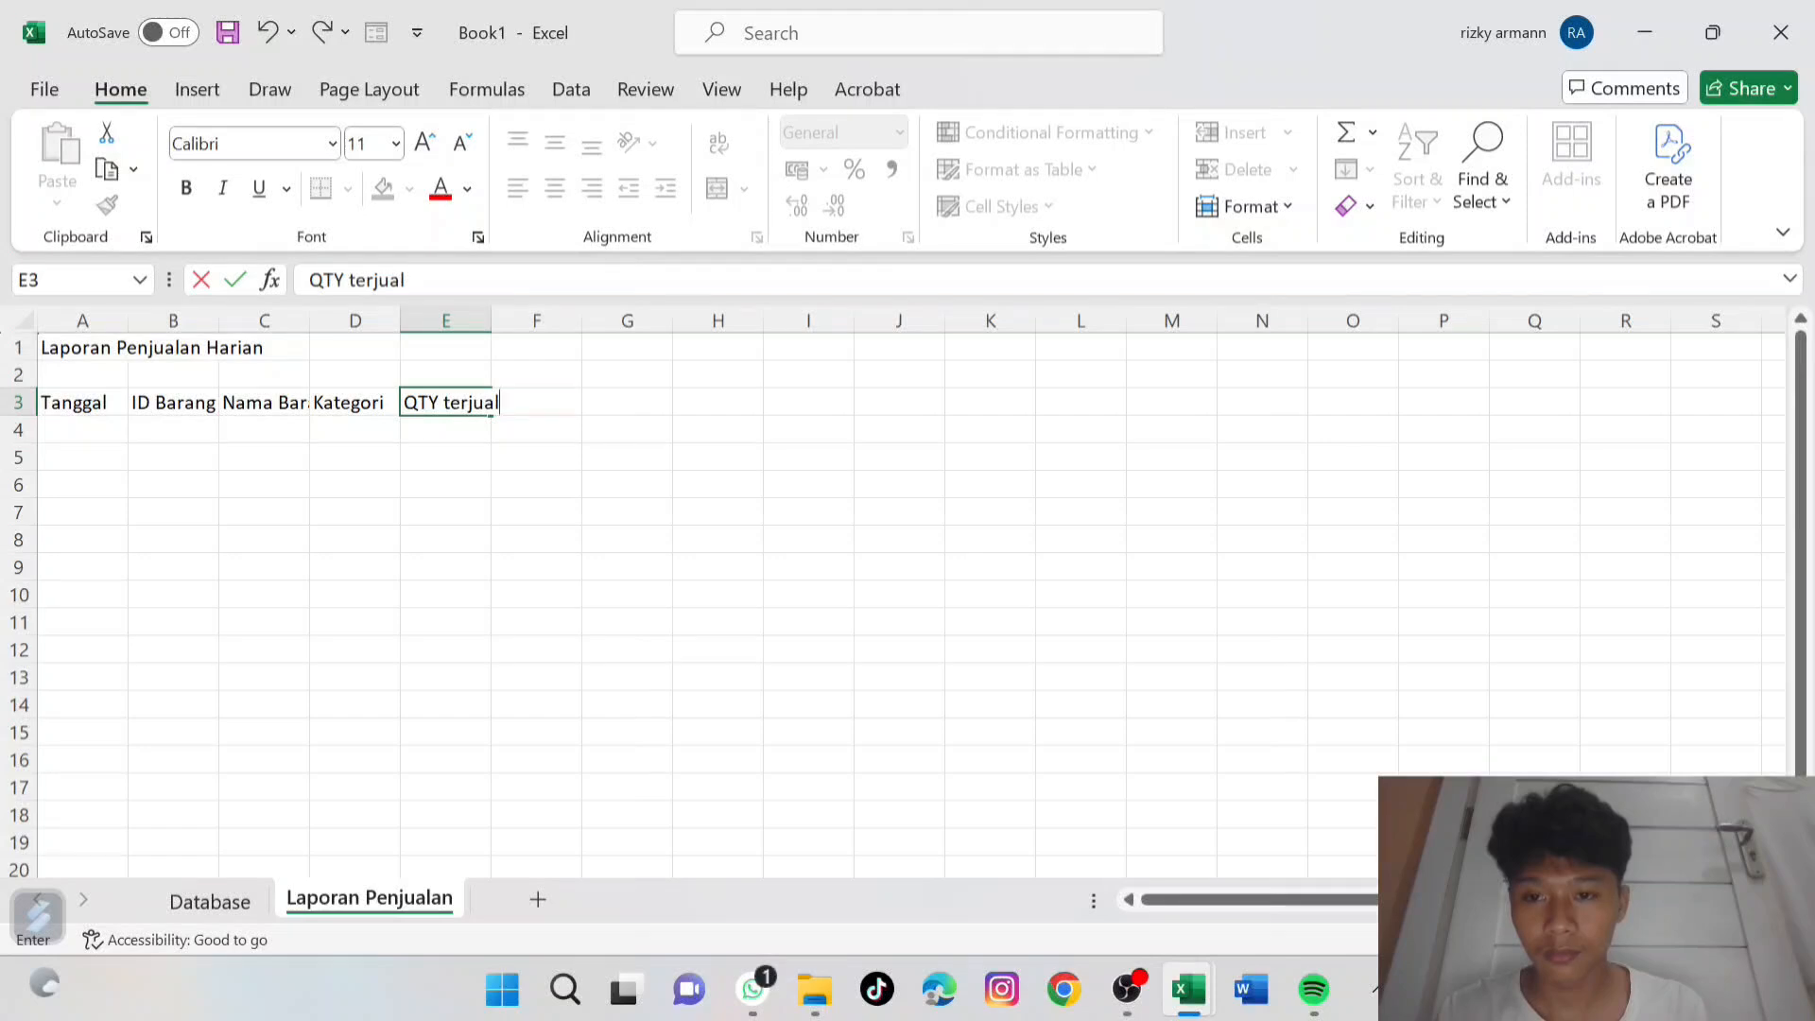
pyautogui.press('Return')
# Enter the column header "Harga Satuan" in cell F3 for the unit price.
pyautogui.press('Right')
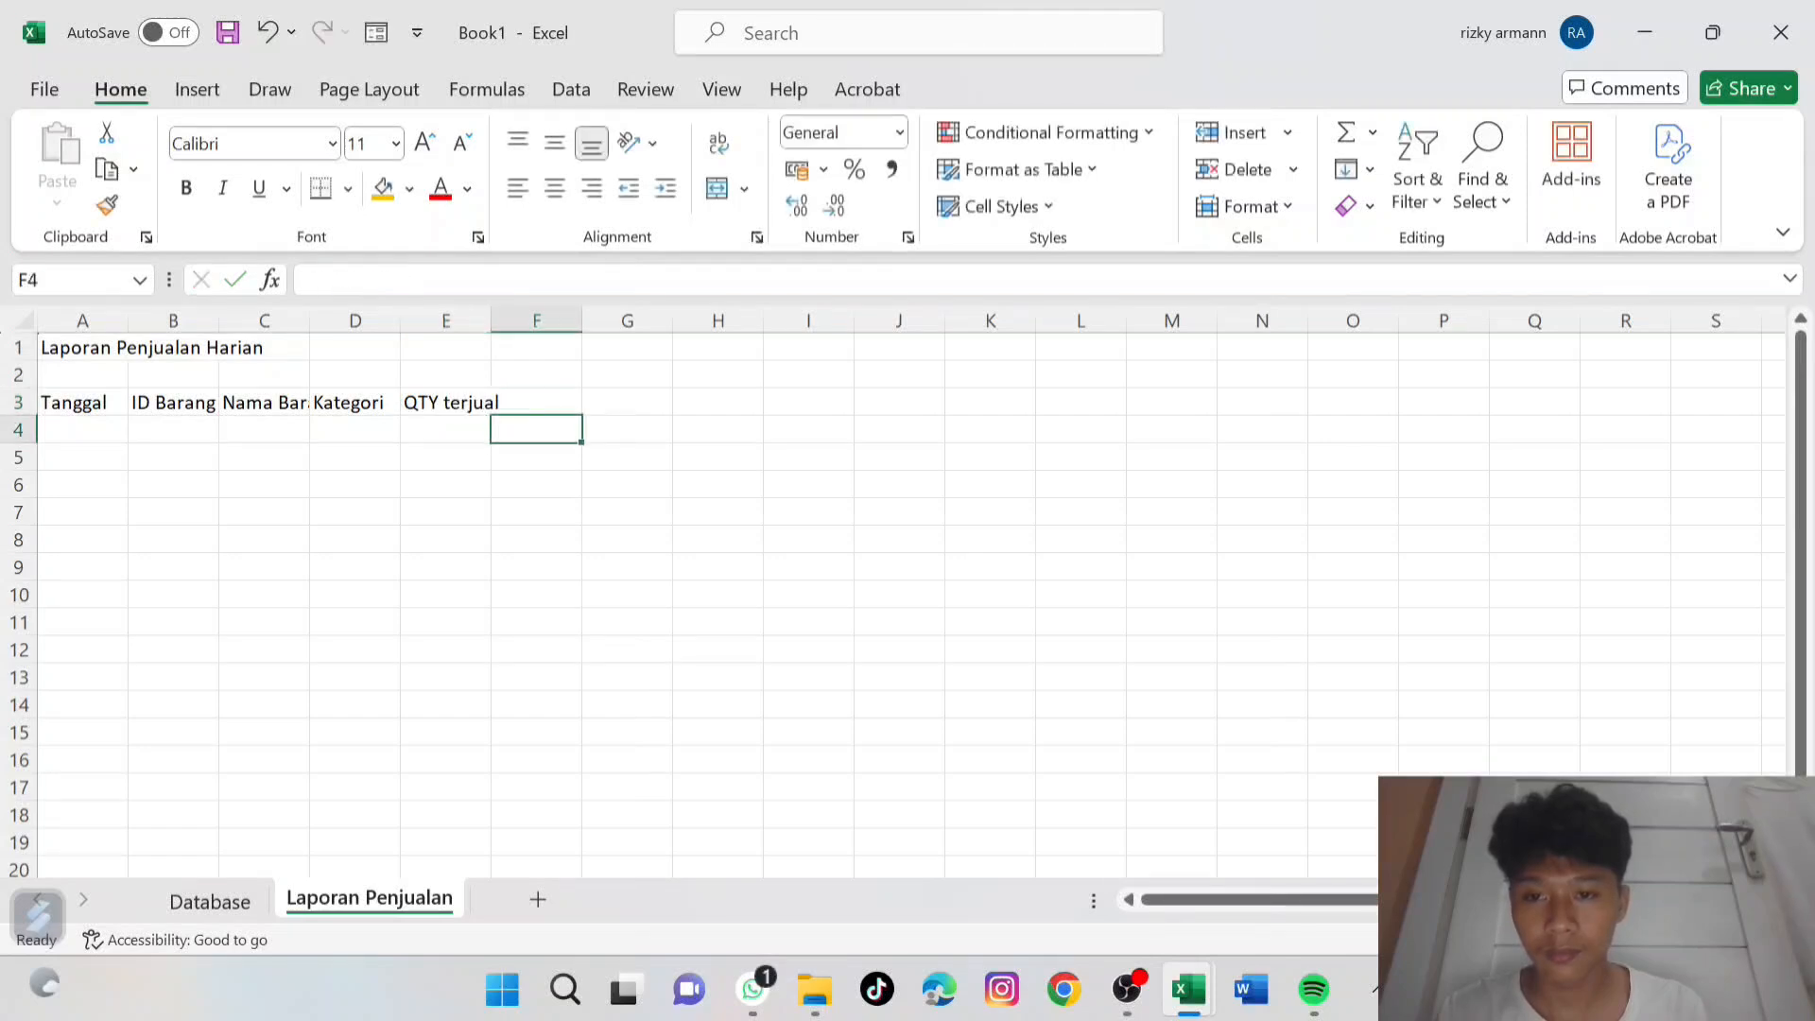
pyautogui.press('Up')
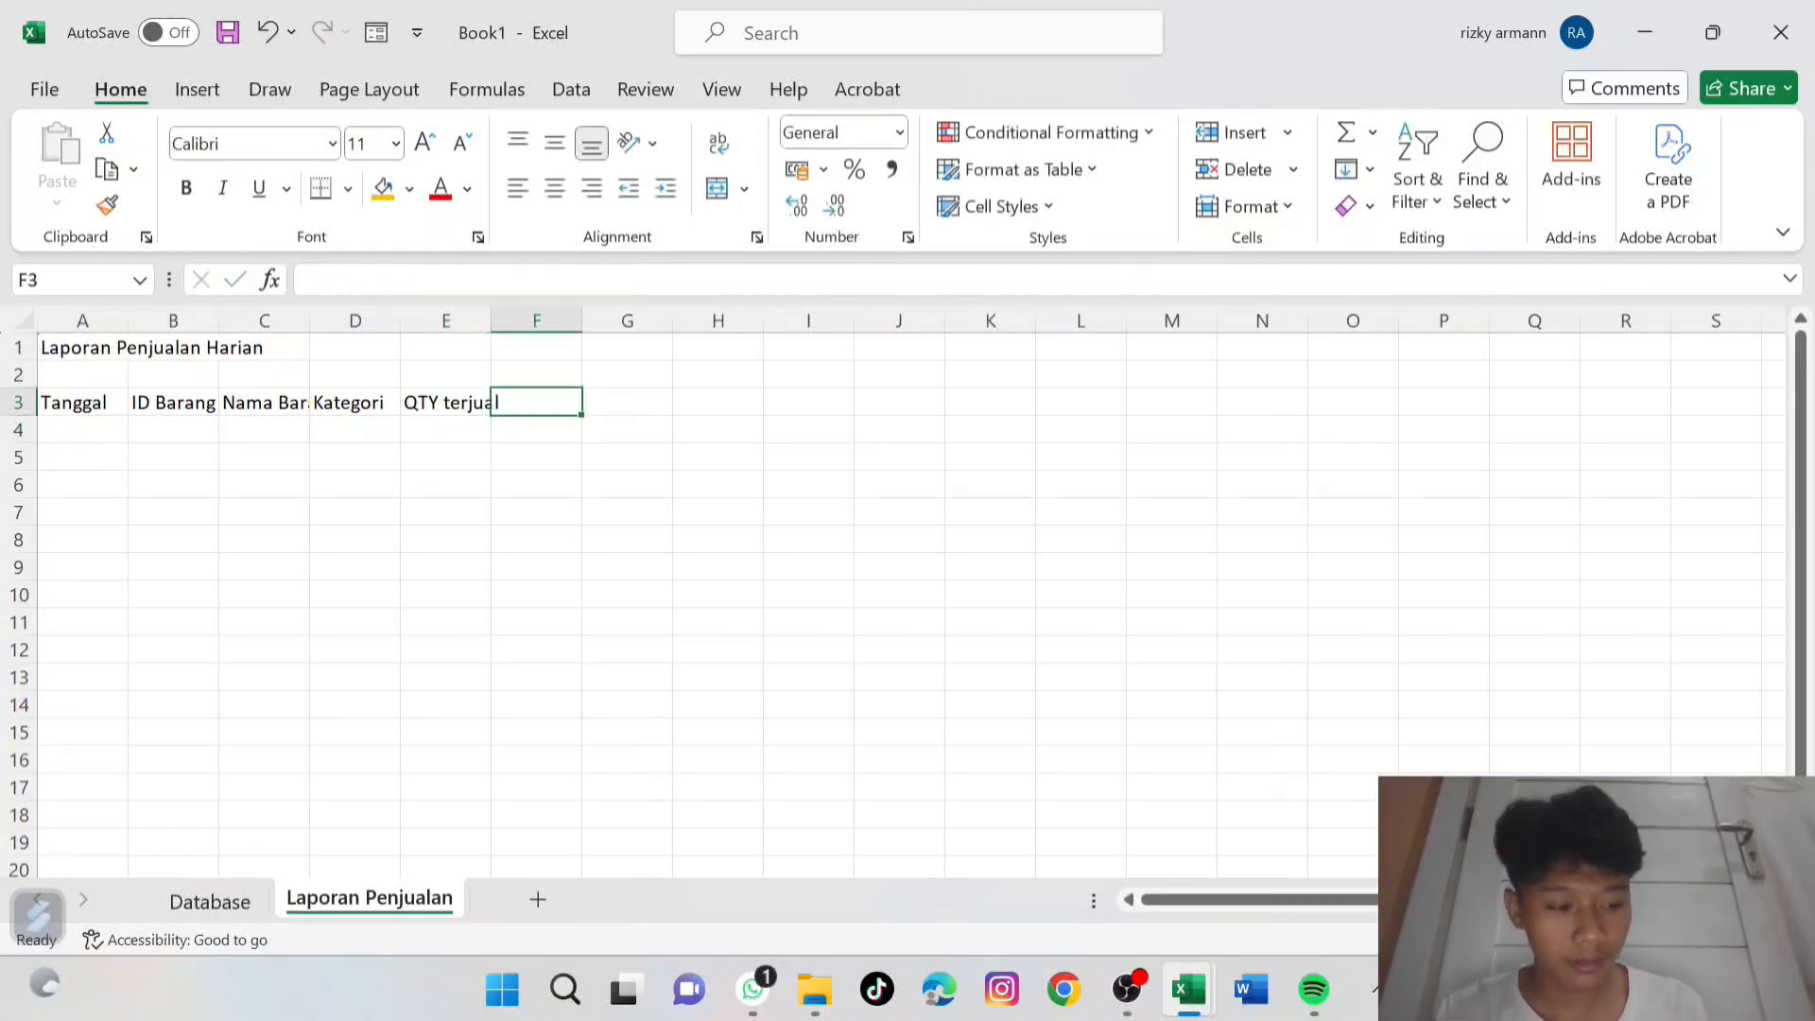
pyautogui.write('Harga')
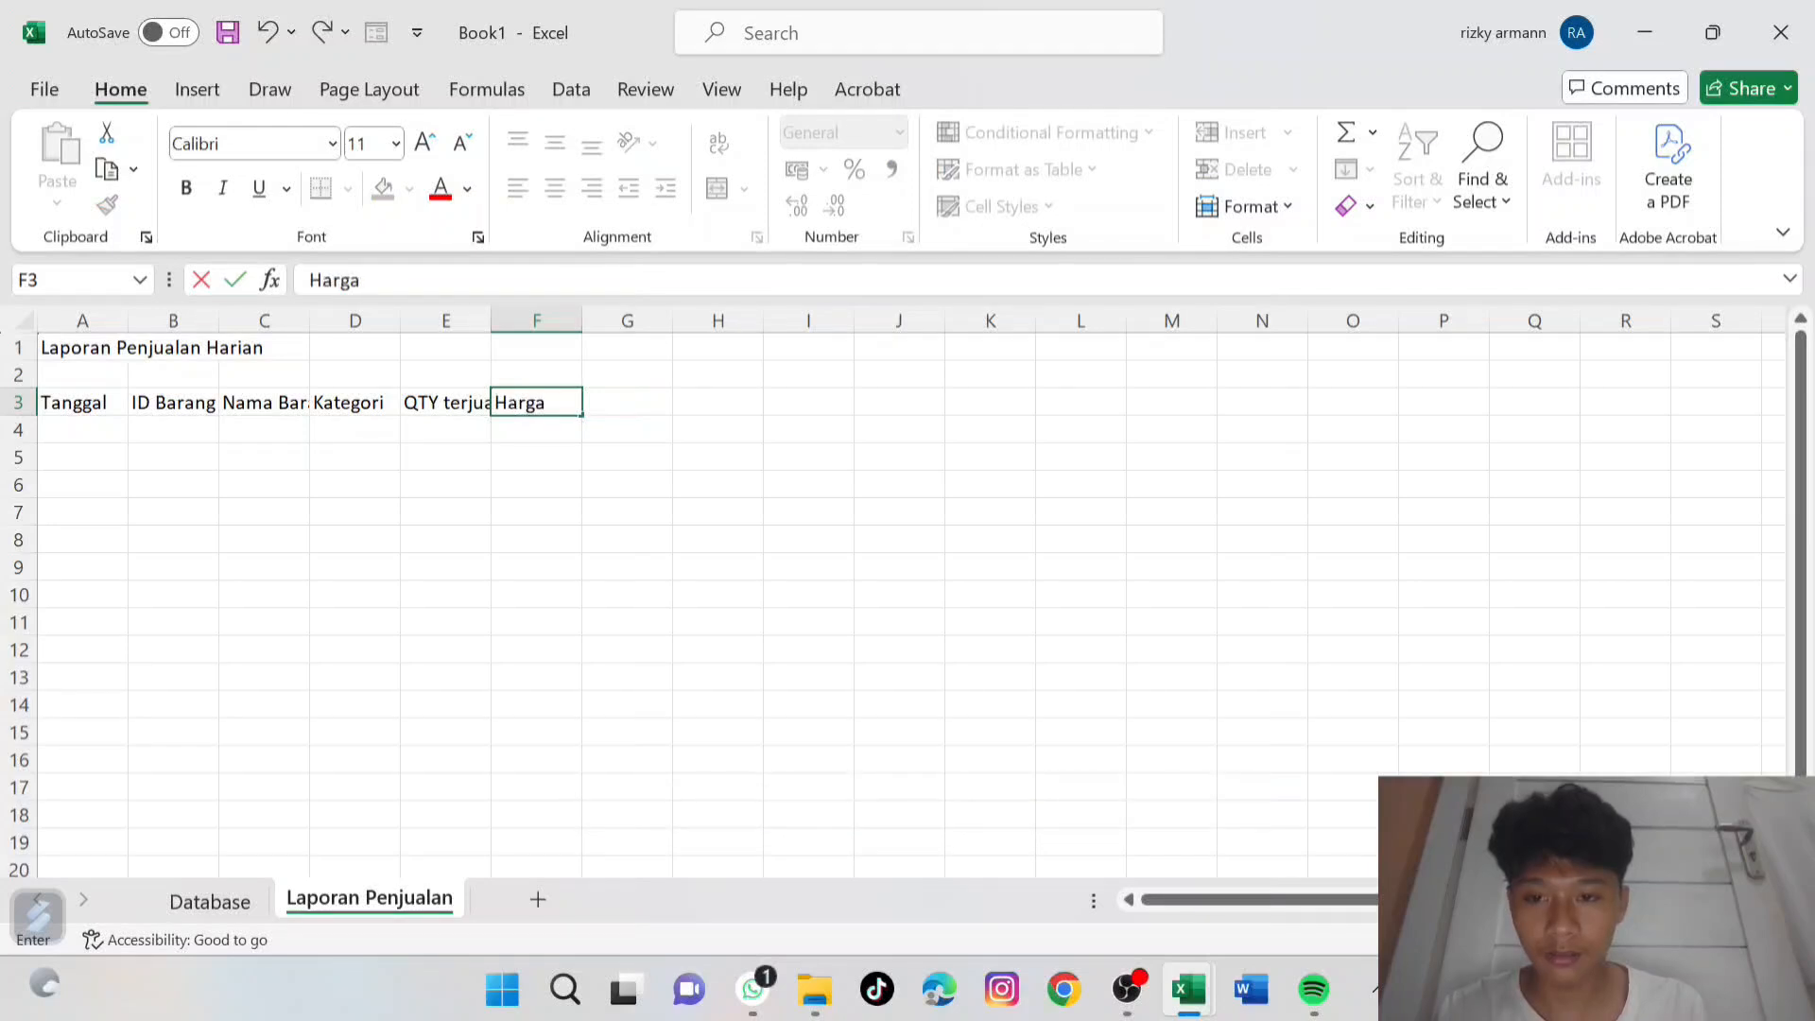
pyautogui.write(' Satuan')
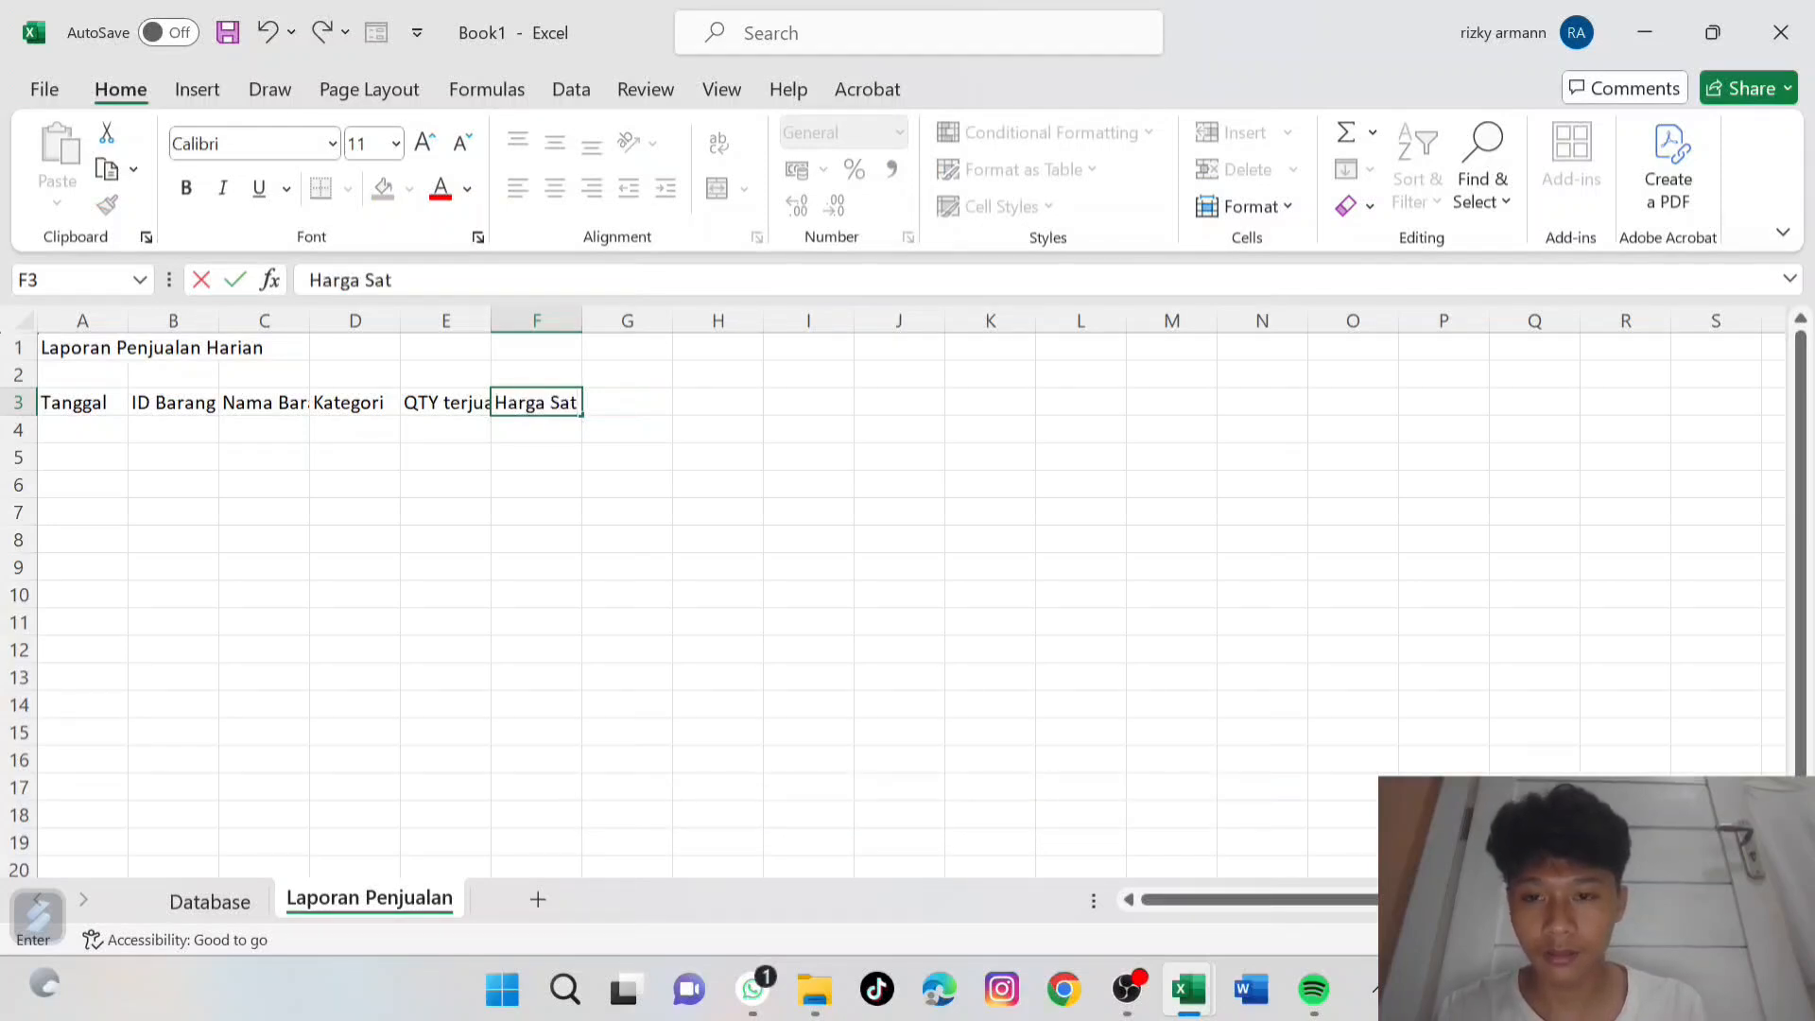
pyautogui.press('Right')
pyautogui.press('Right')
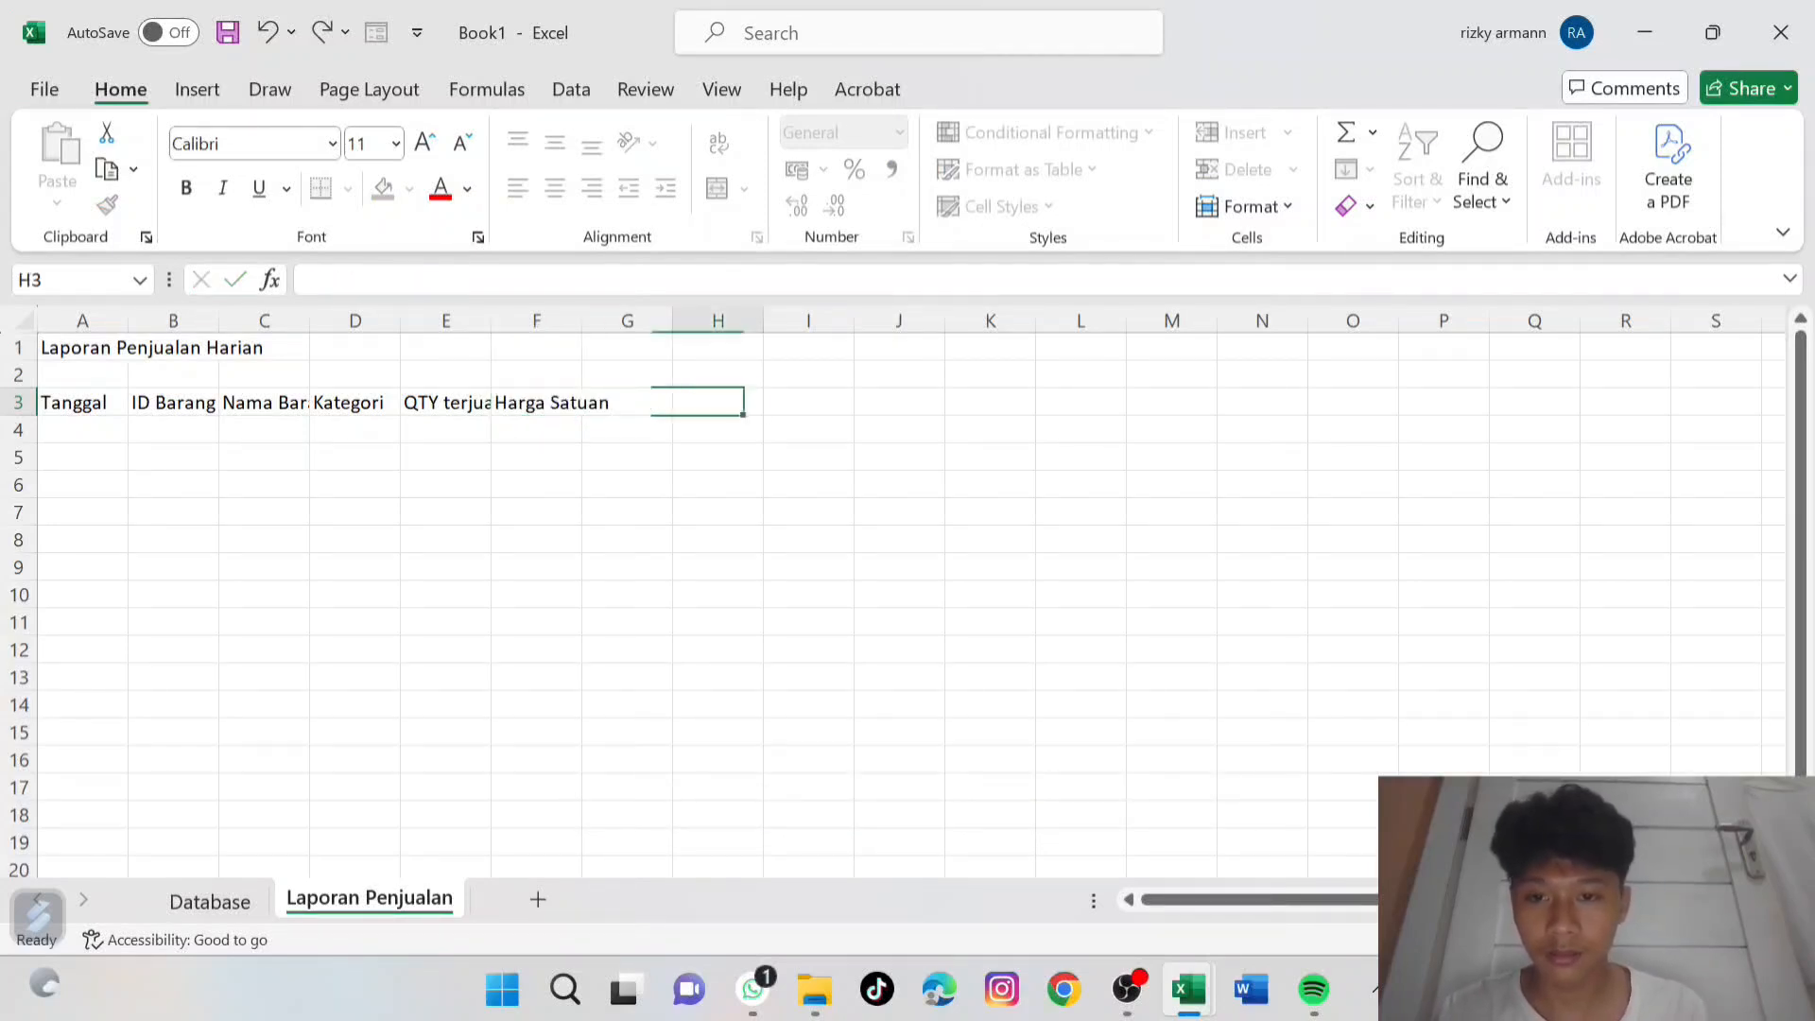
# Enter the column header "Total Penjualan" in cell G3 for the sales total.
pyautogui.press('Left')
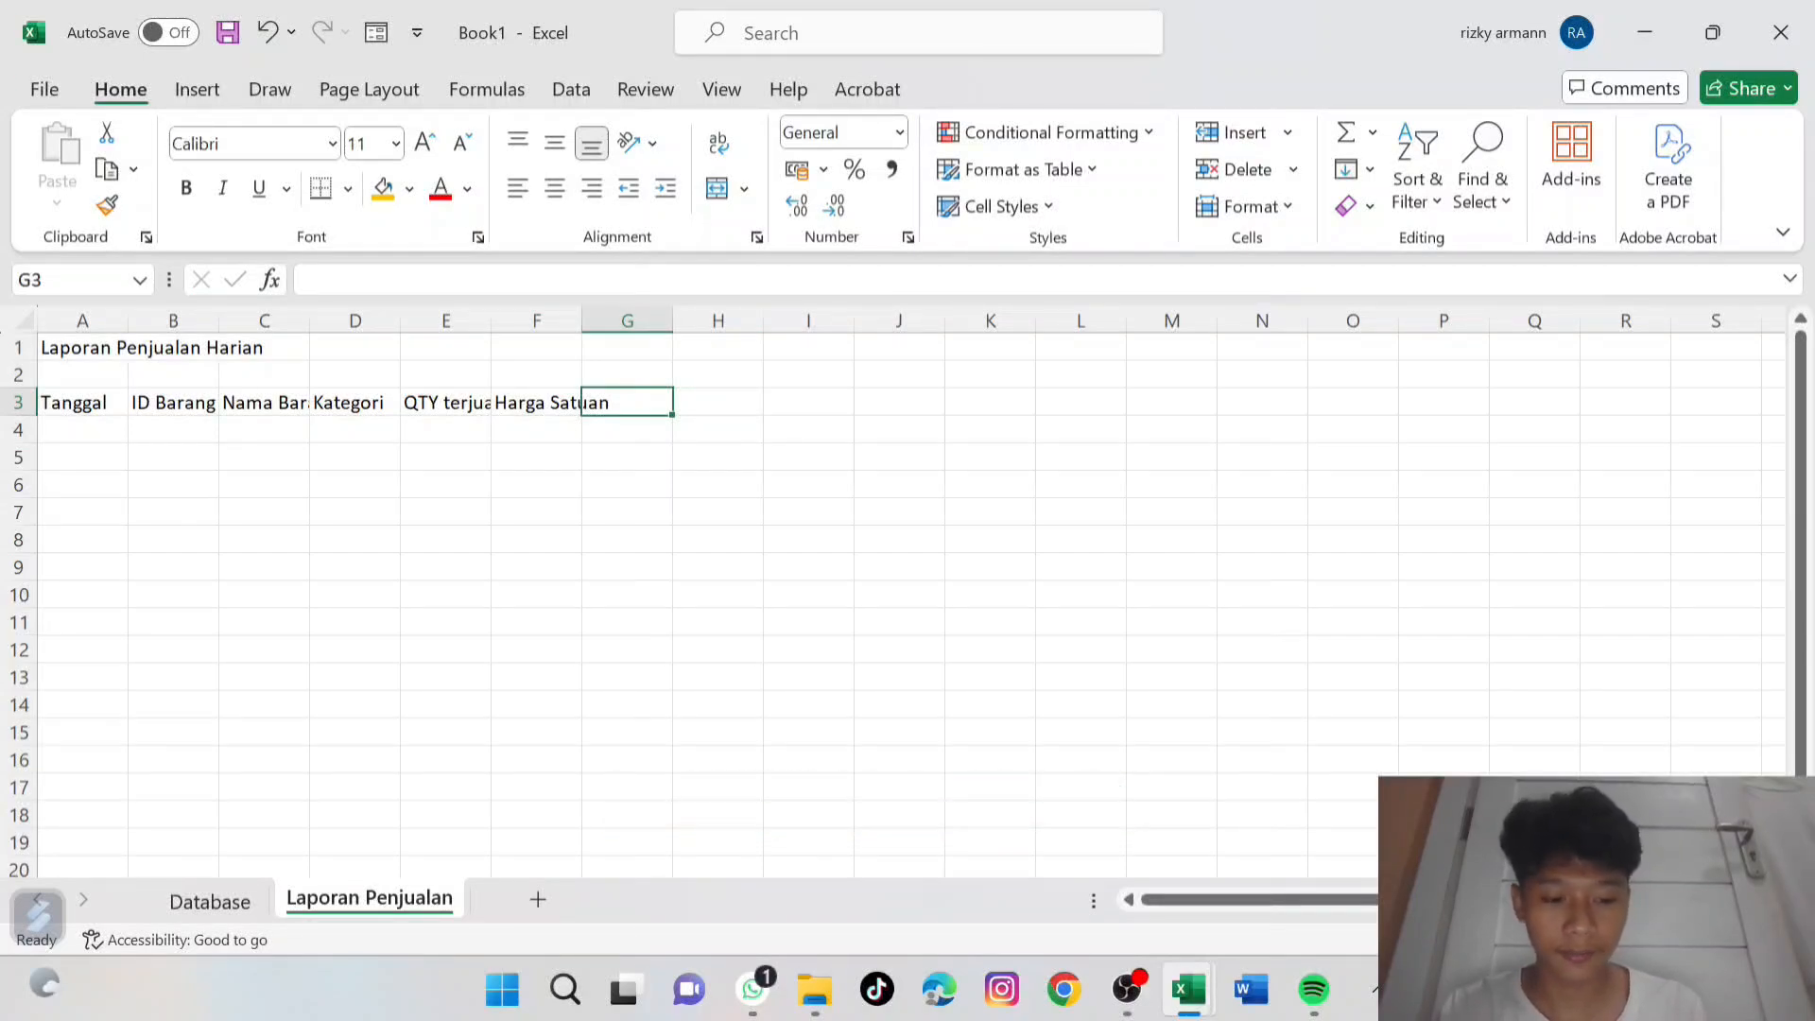
pyautogui.write('TP')
pyautogui.press('BackSpace')
pyautogui.write('o')
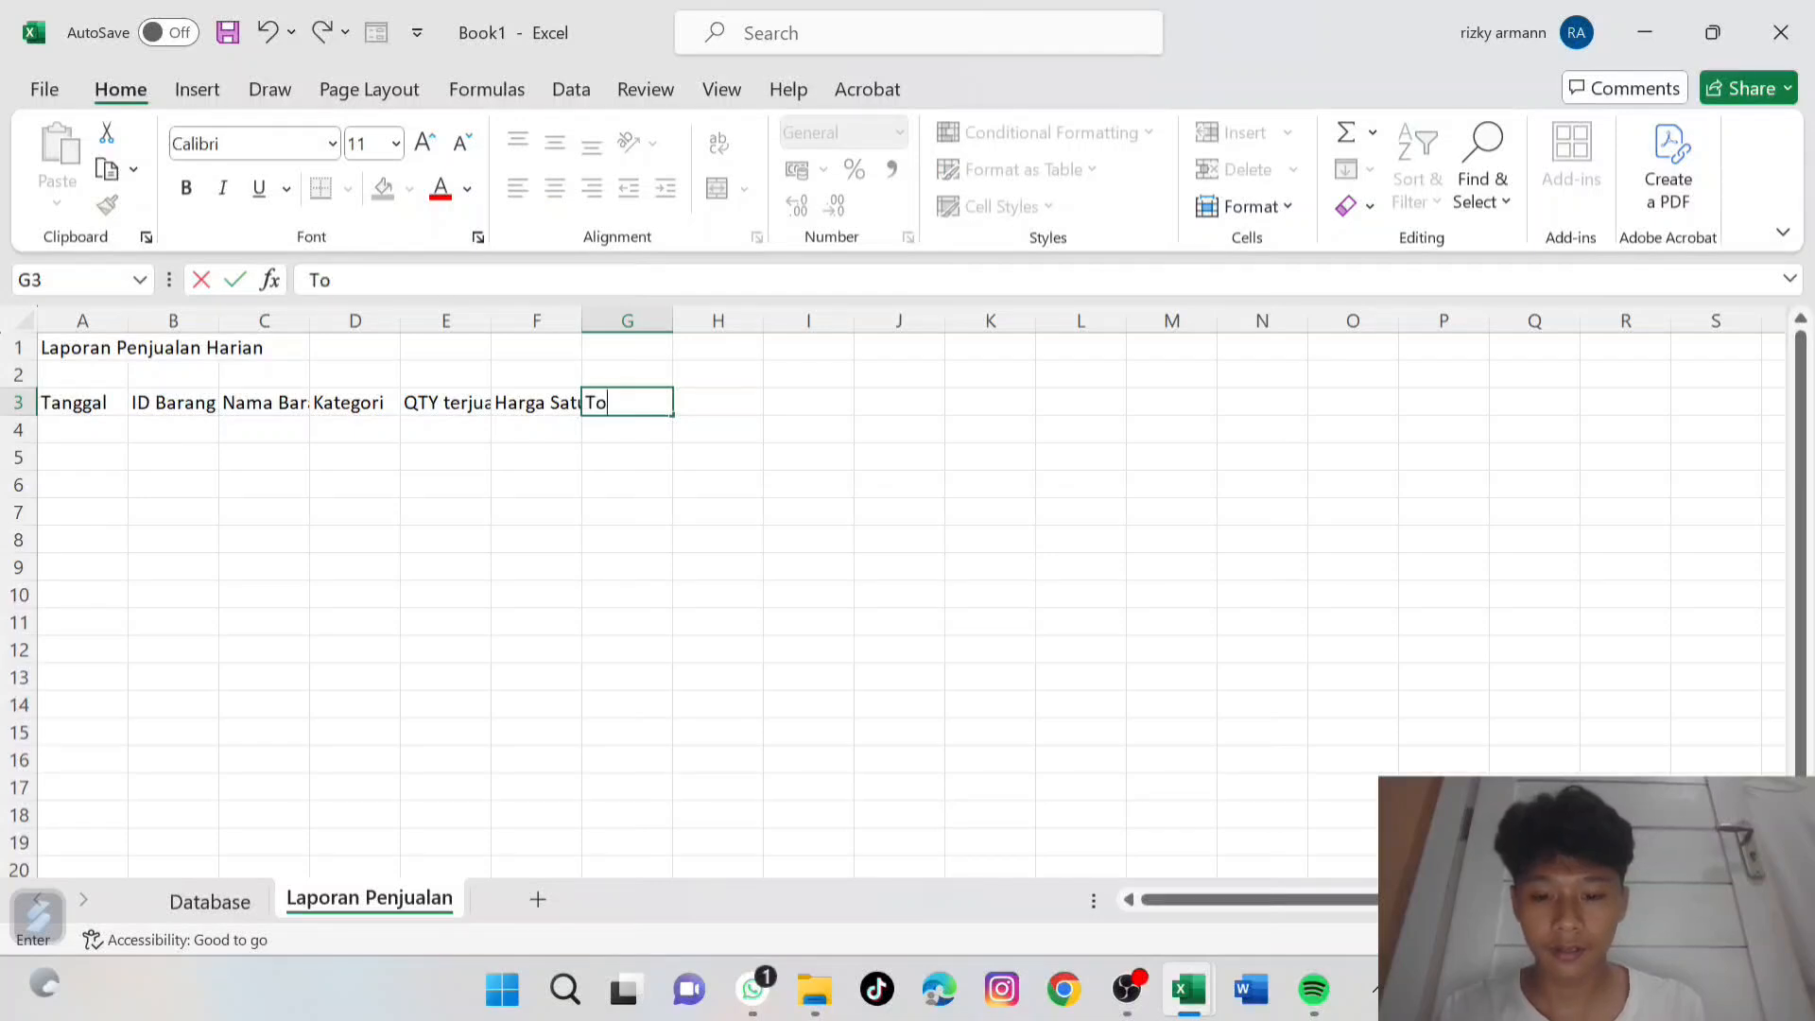
pyautogui.write('tal ')
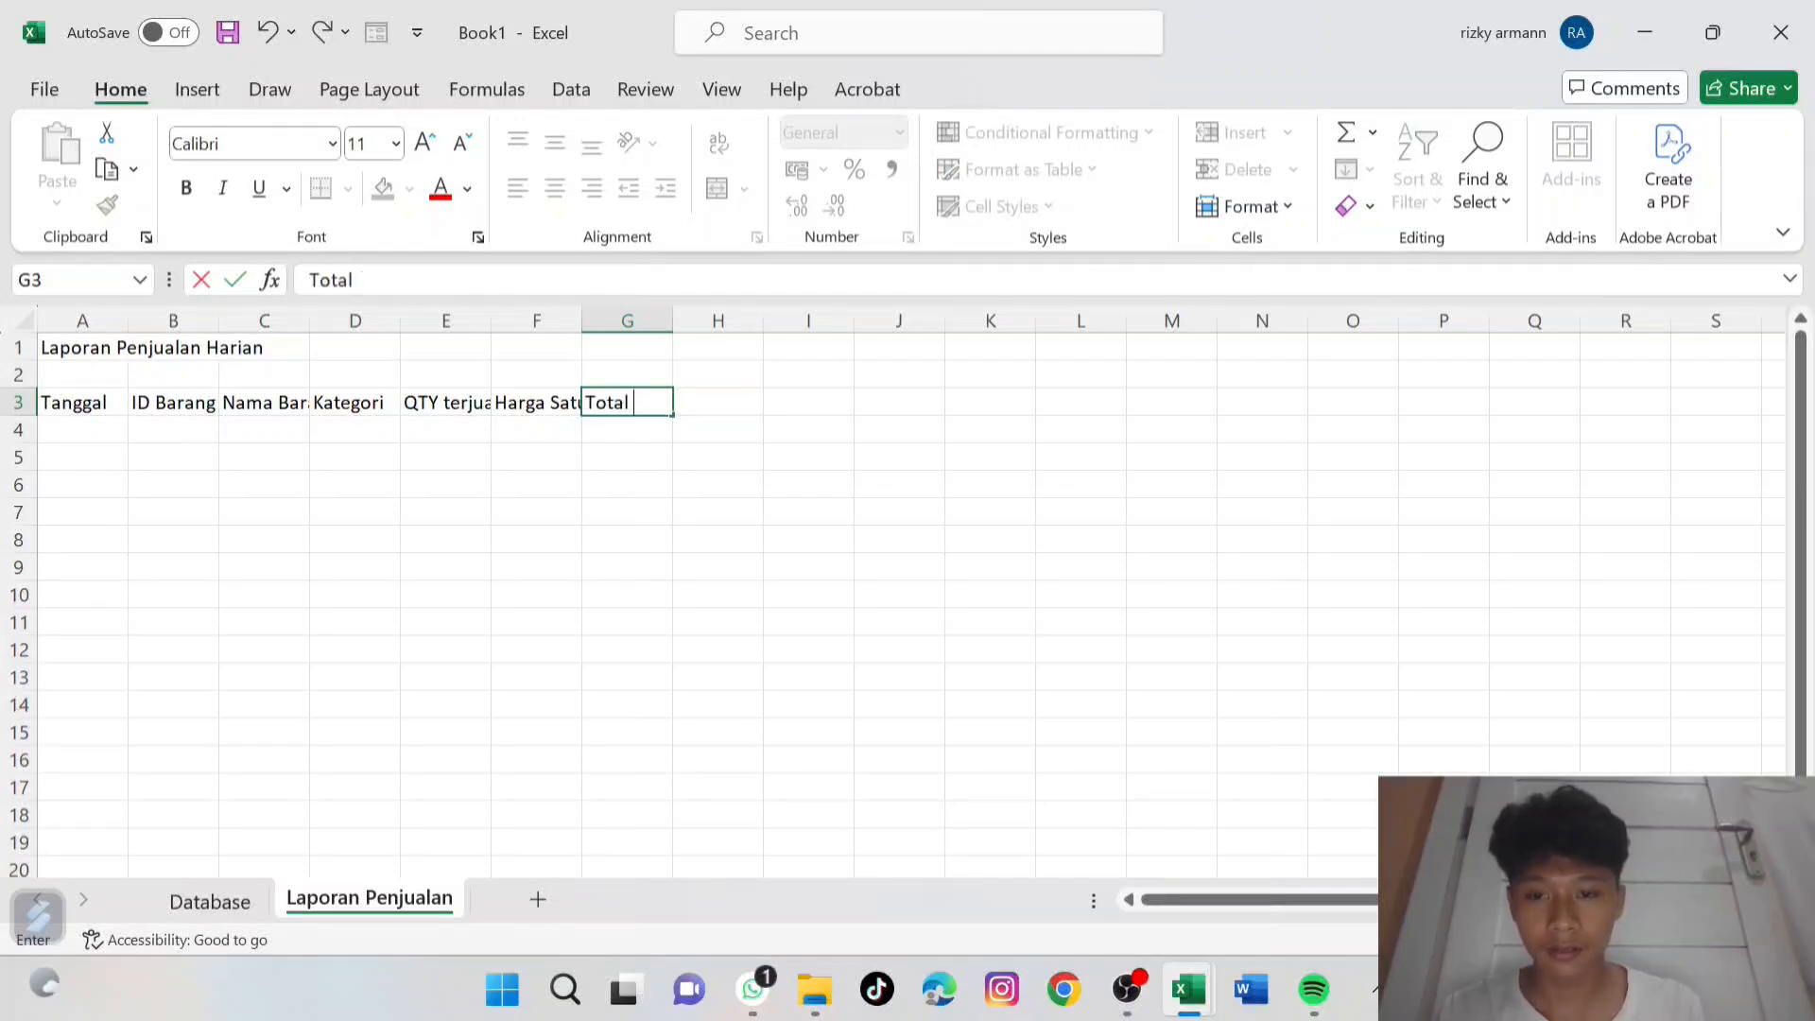
pyautogui.write('Penjualan')
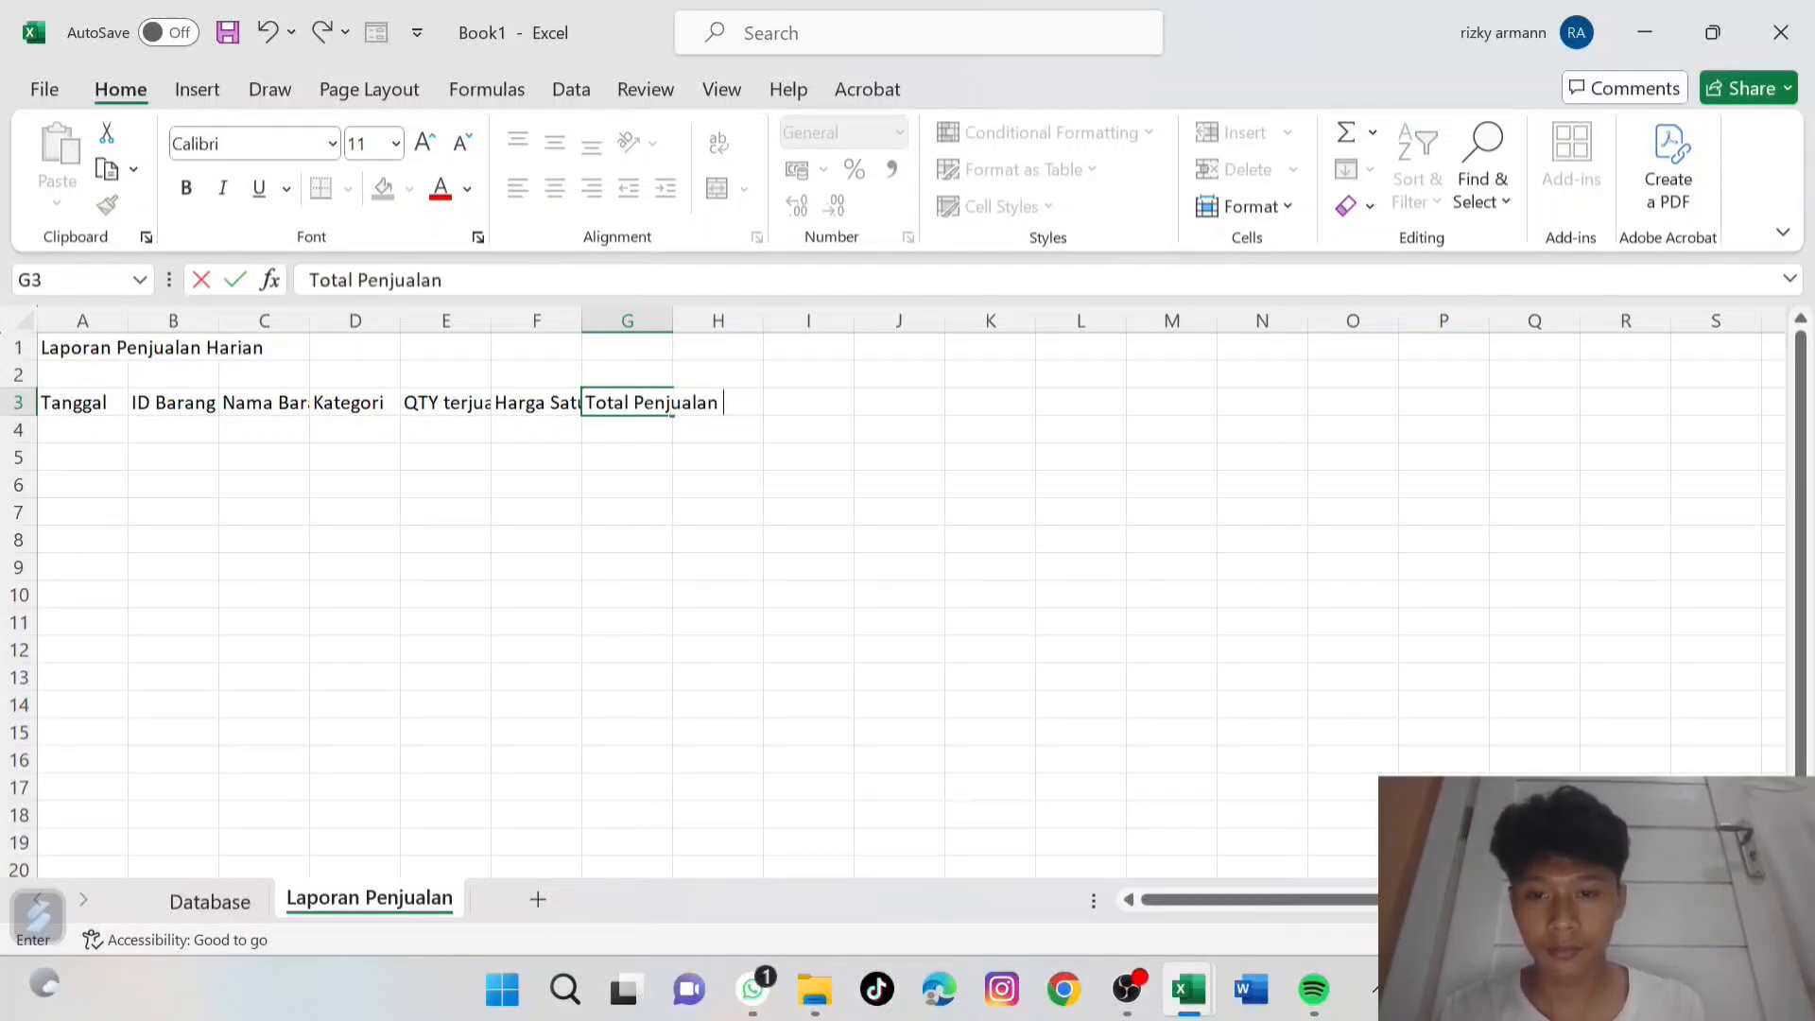
pyautogui.click(809, 458)
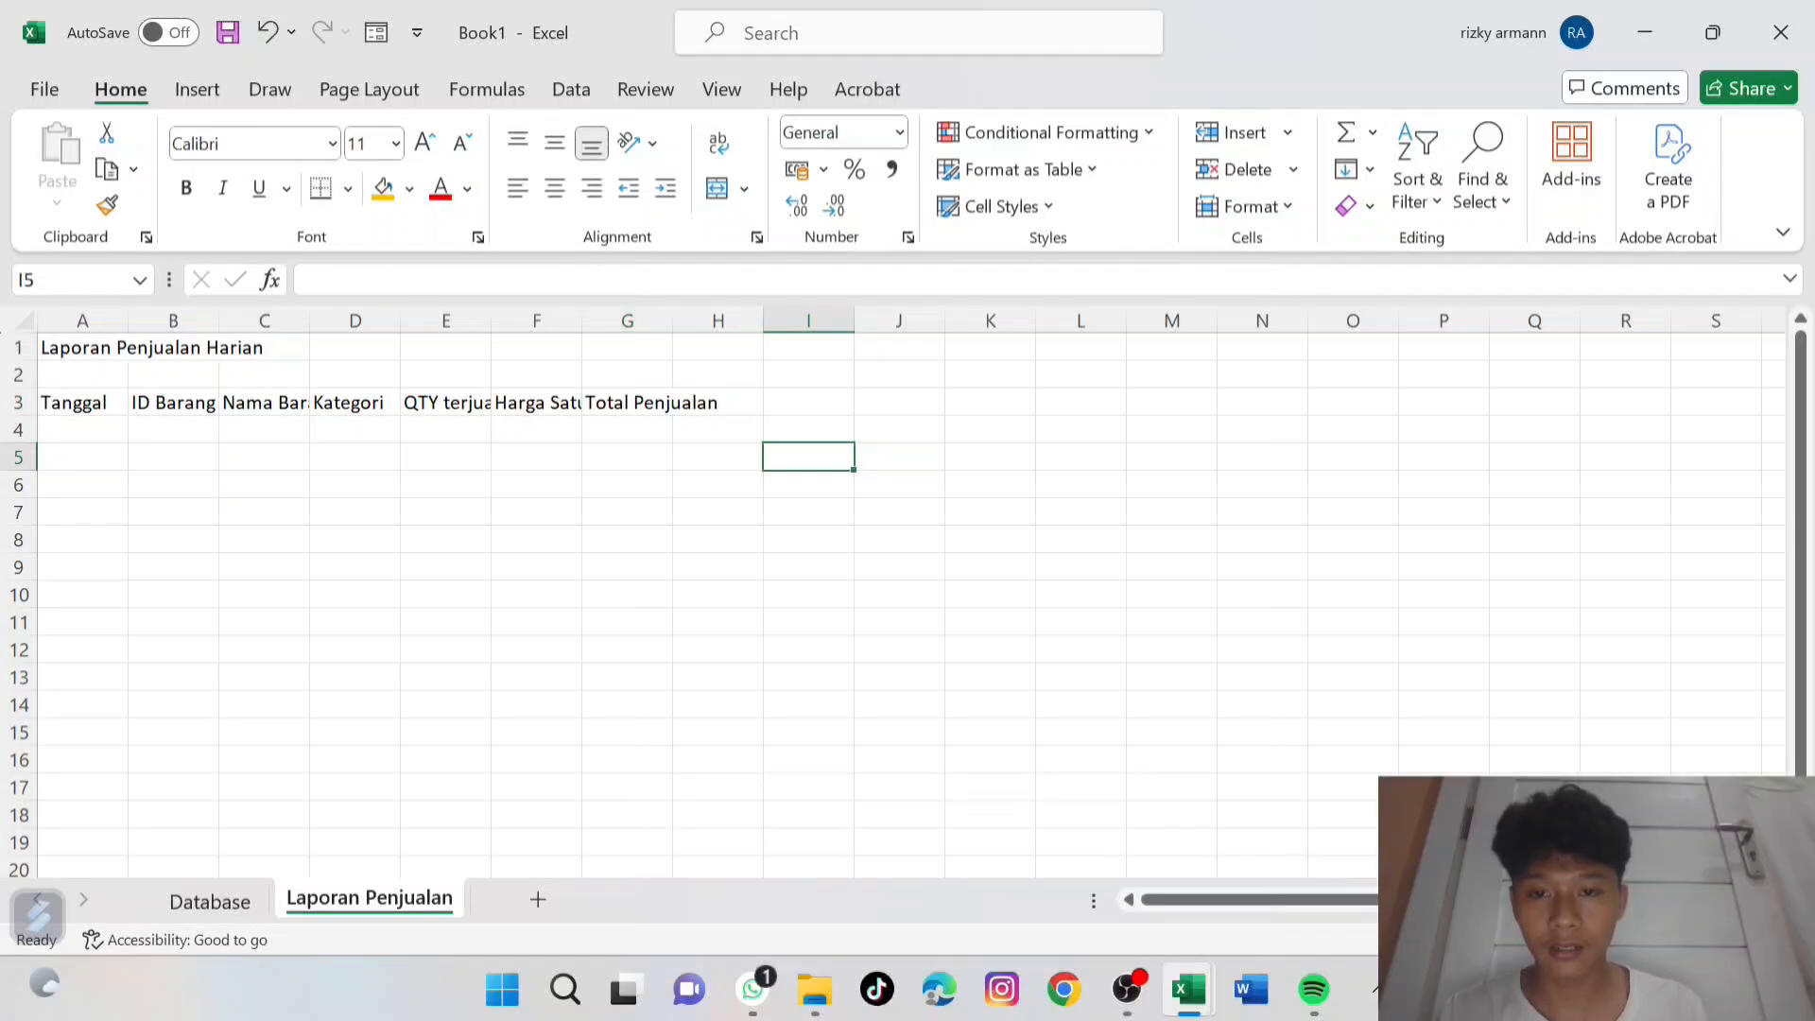
# Complete the header row with "Metode Pembayaran" in cell H3.
pyautogui.click(719, 403)
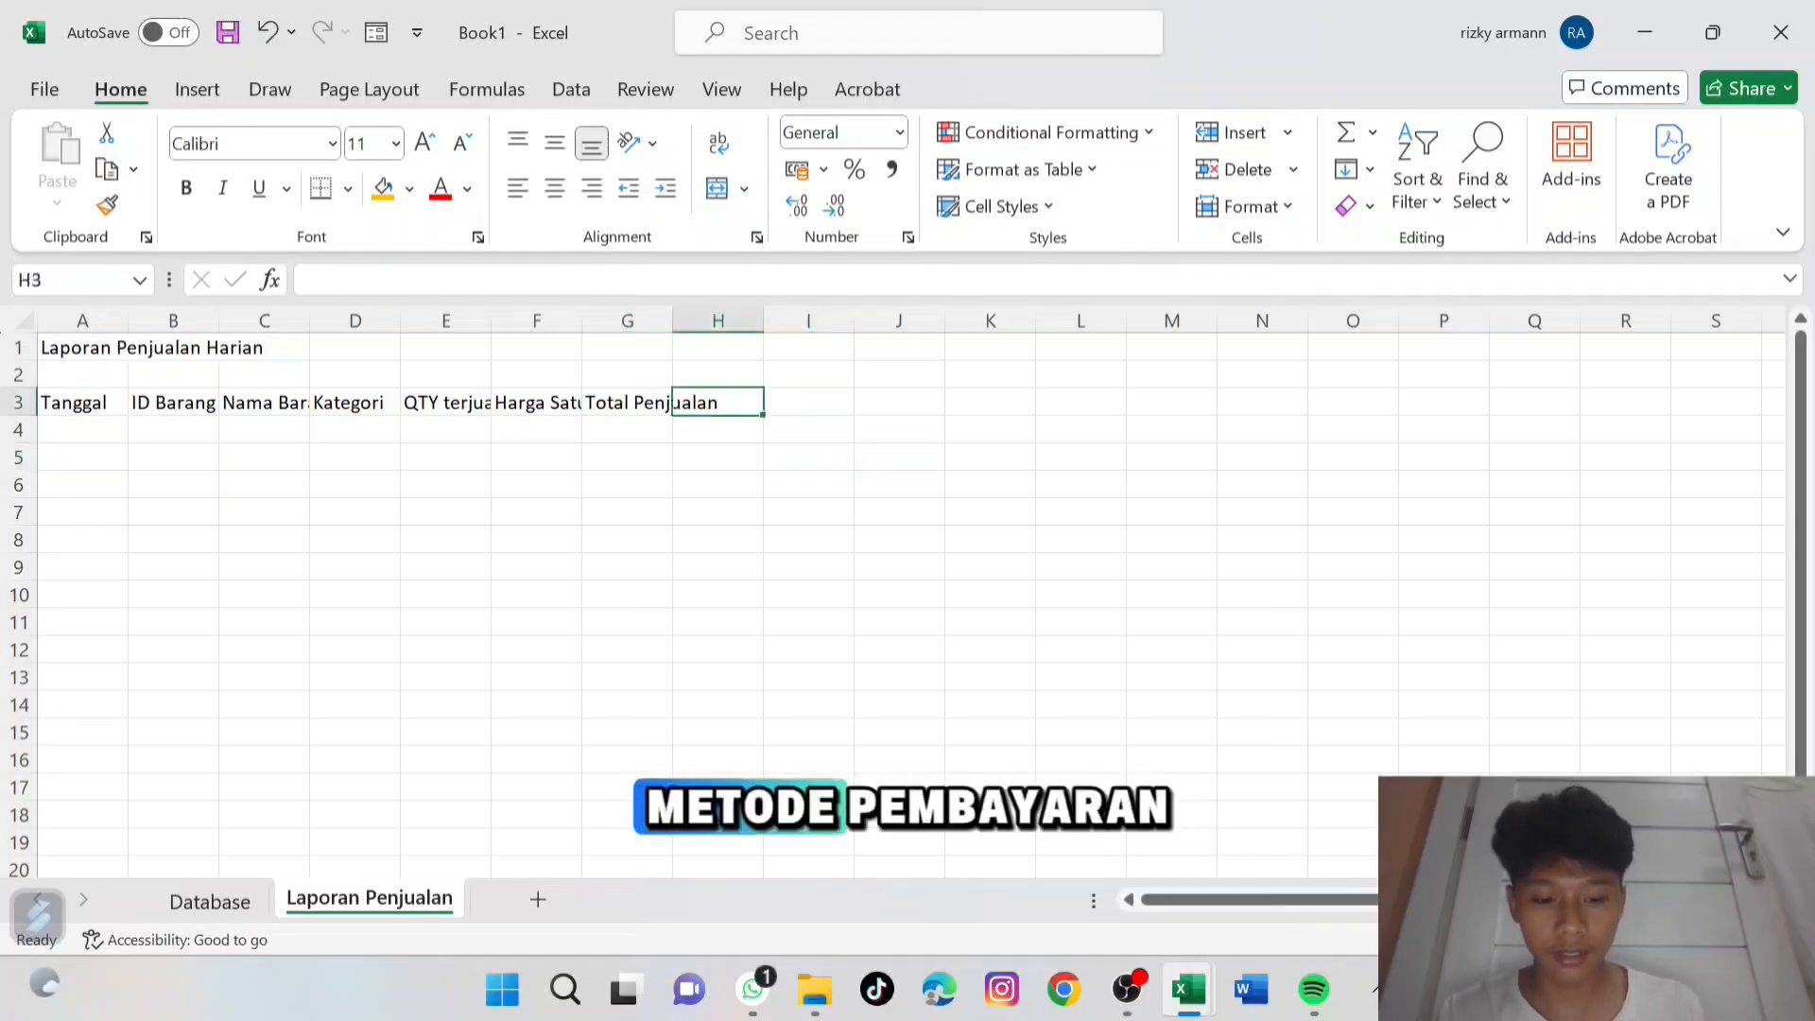
pyautogui.write('Metode ')
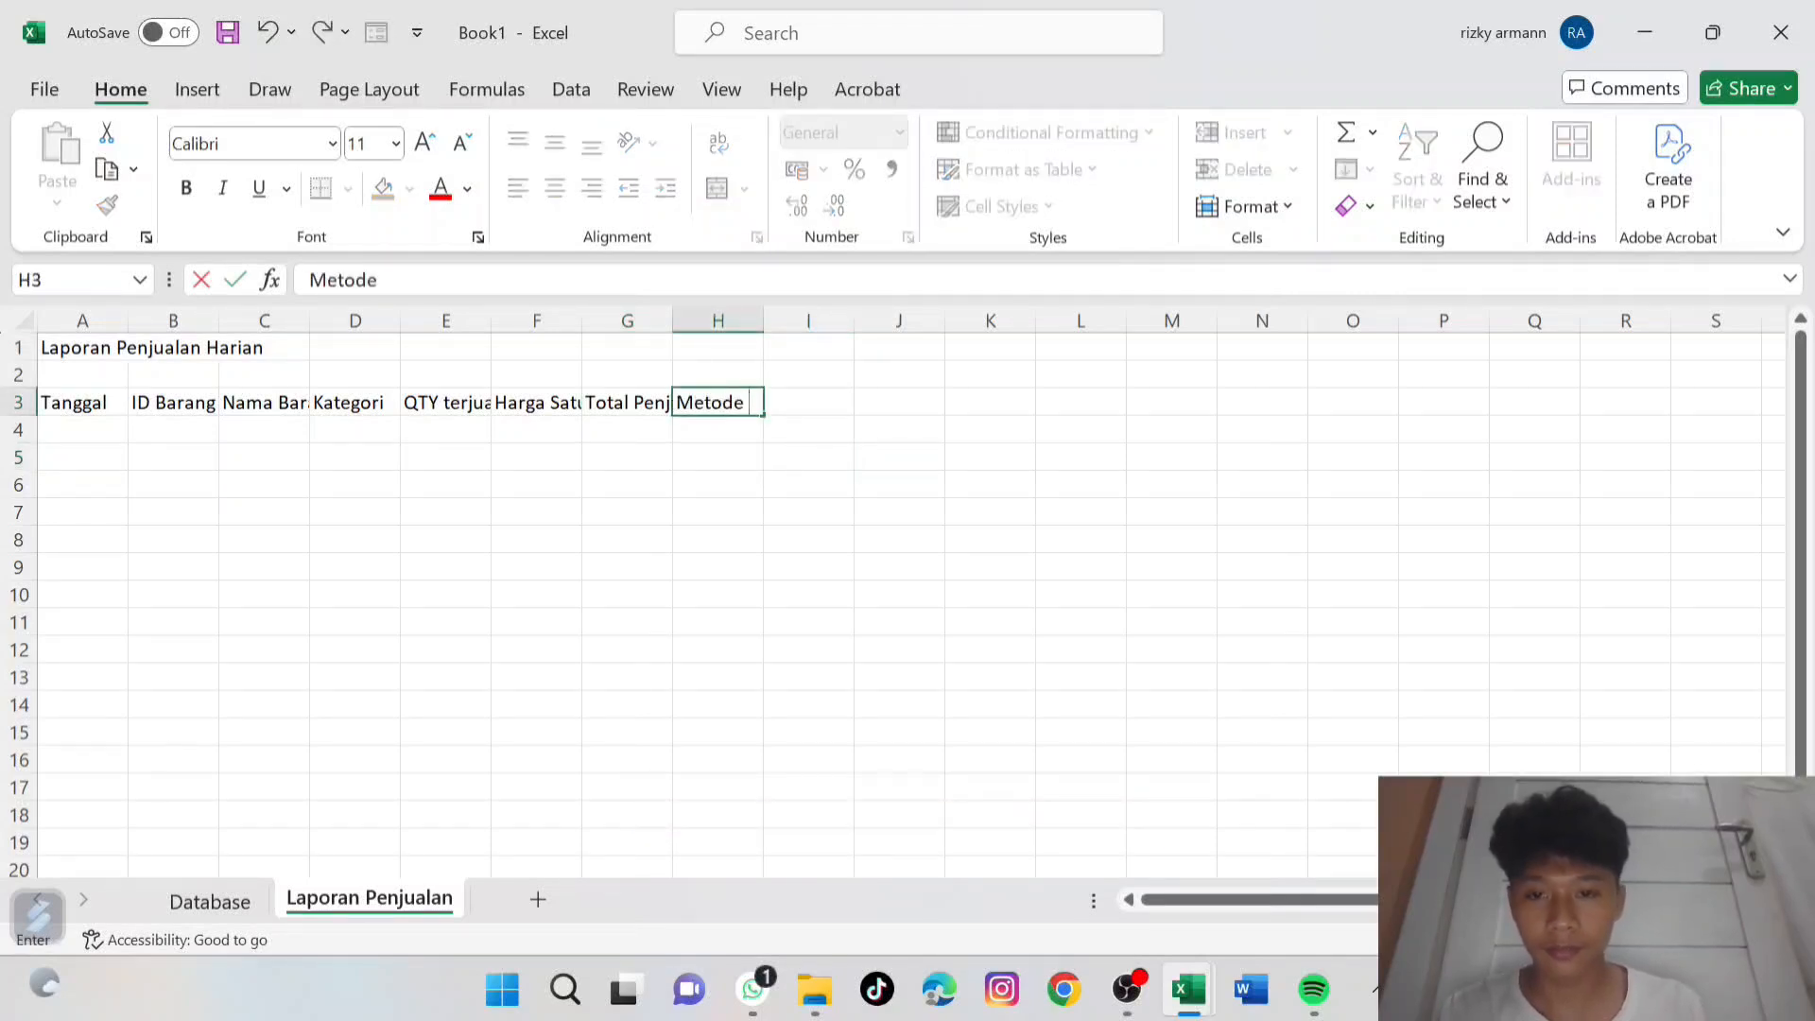
pyautogui.write('Pembayaran')
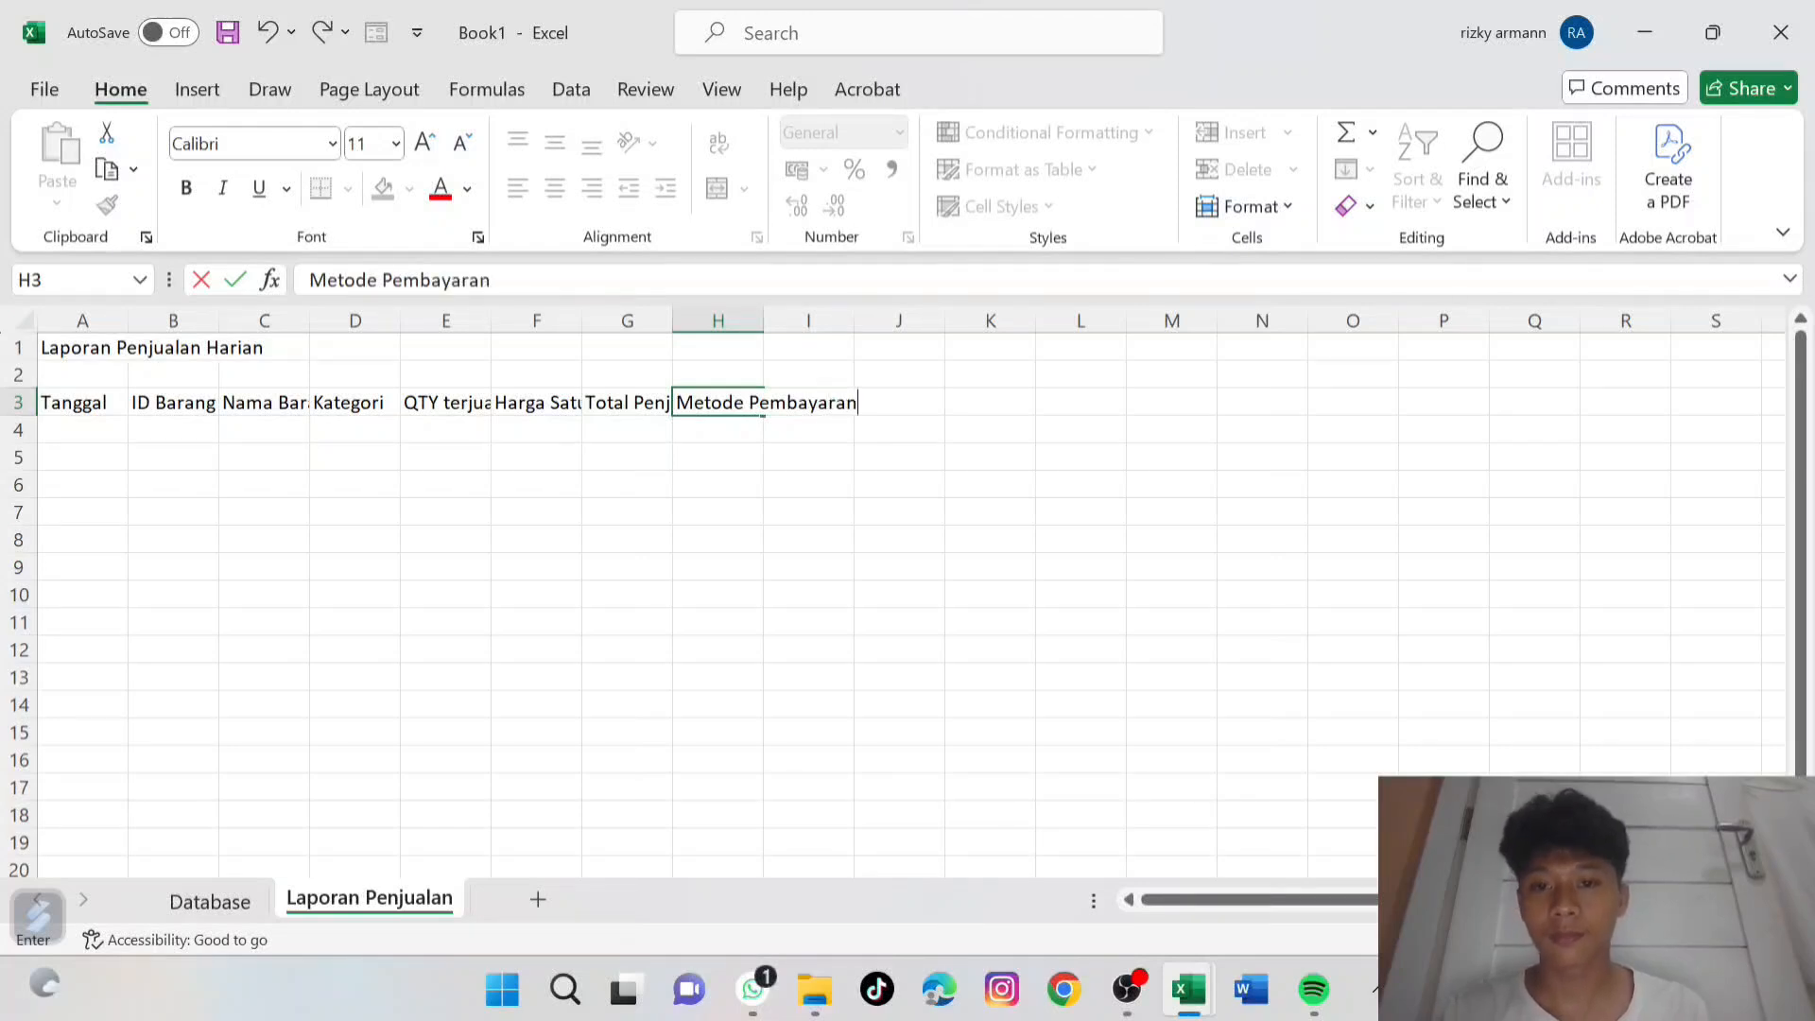
pyautogui.press('Return')
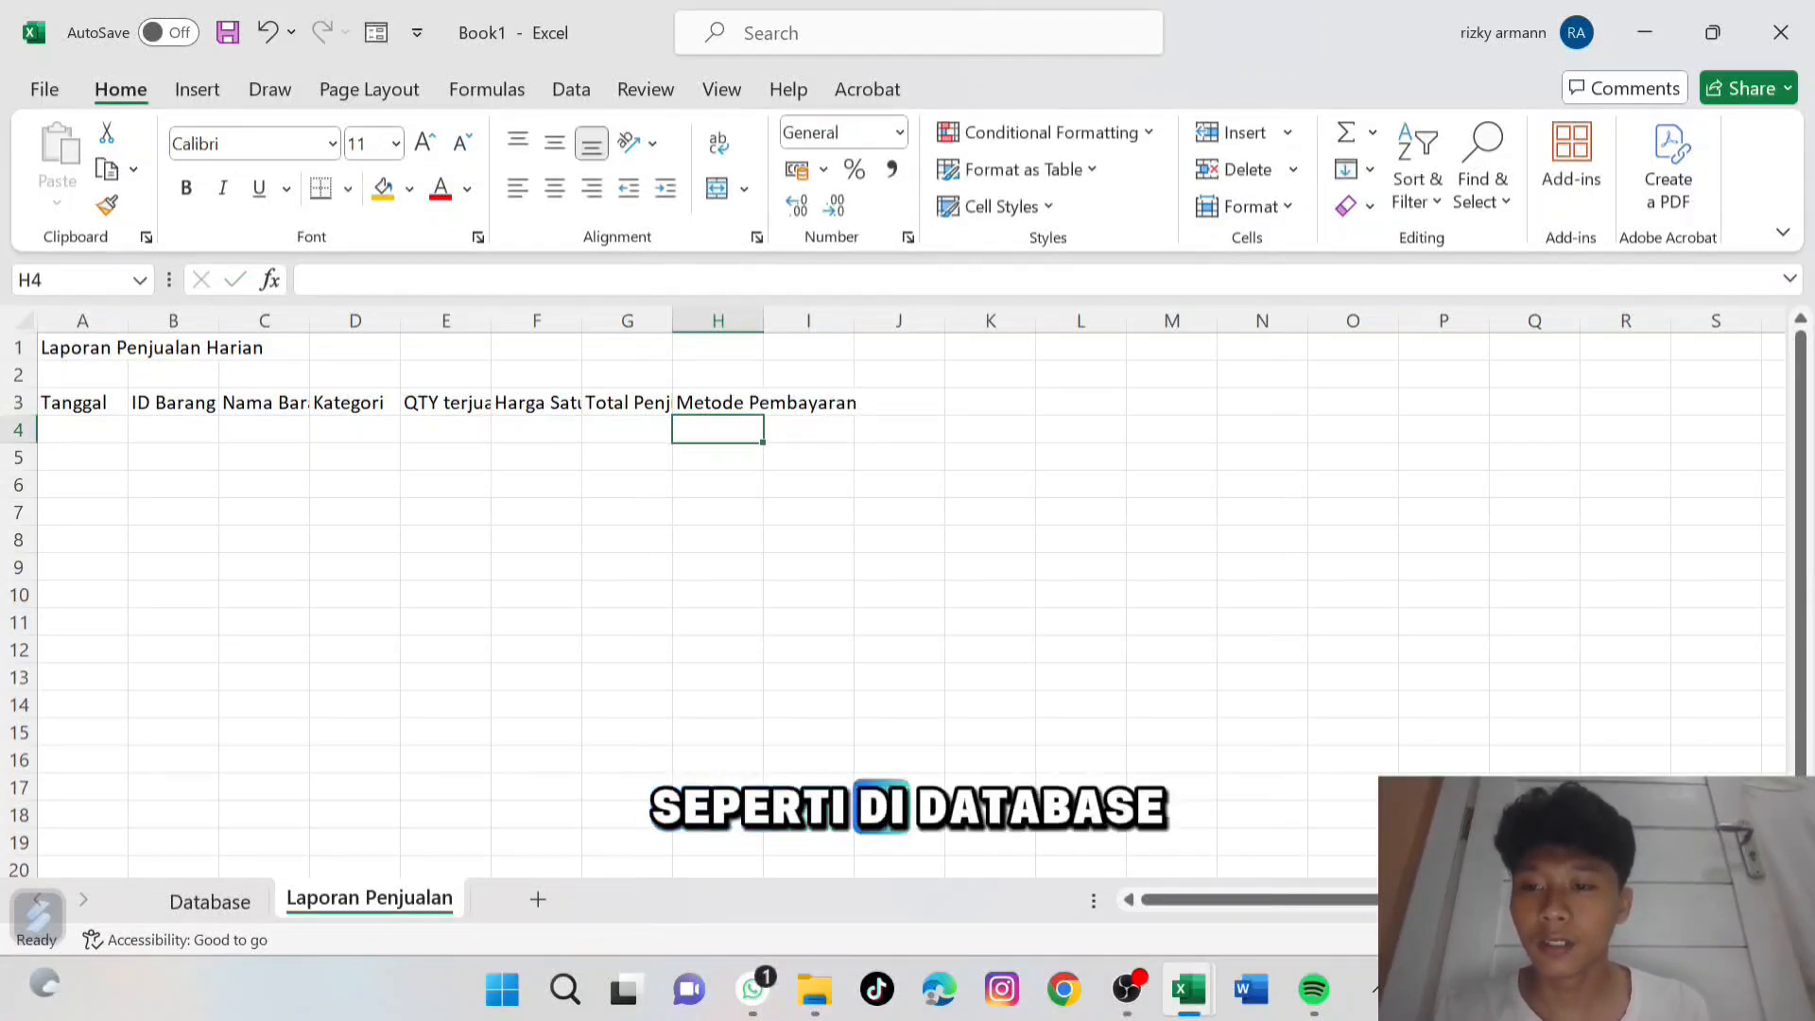
# Convert the header range A3:I3 into a table, marking that it has headers.
pyautogui.moveTo(83, 403); pyautogui.dragTo(809, 403)
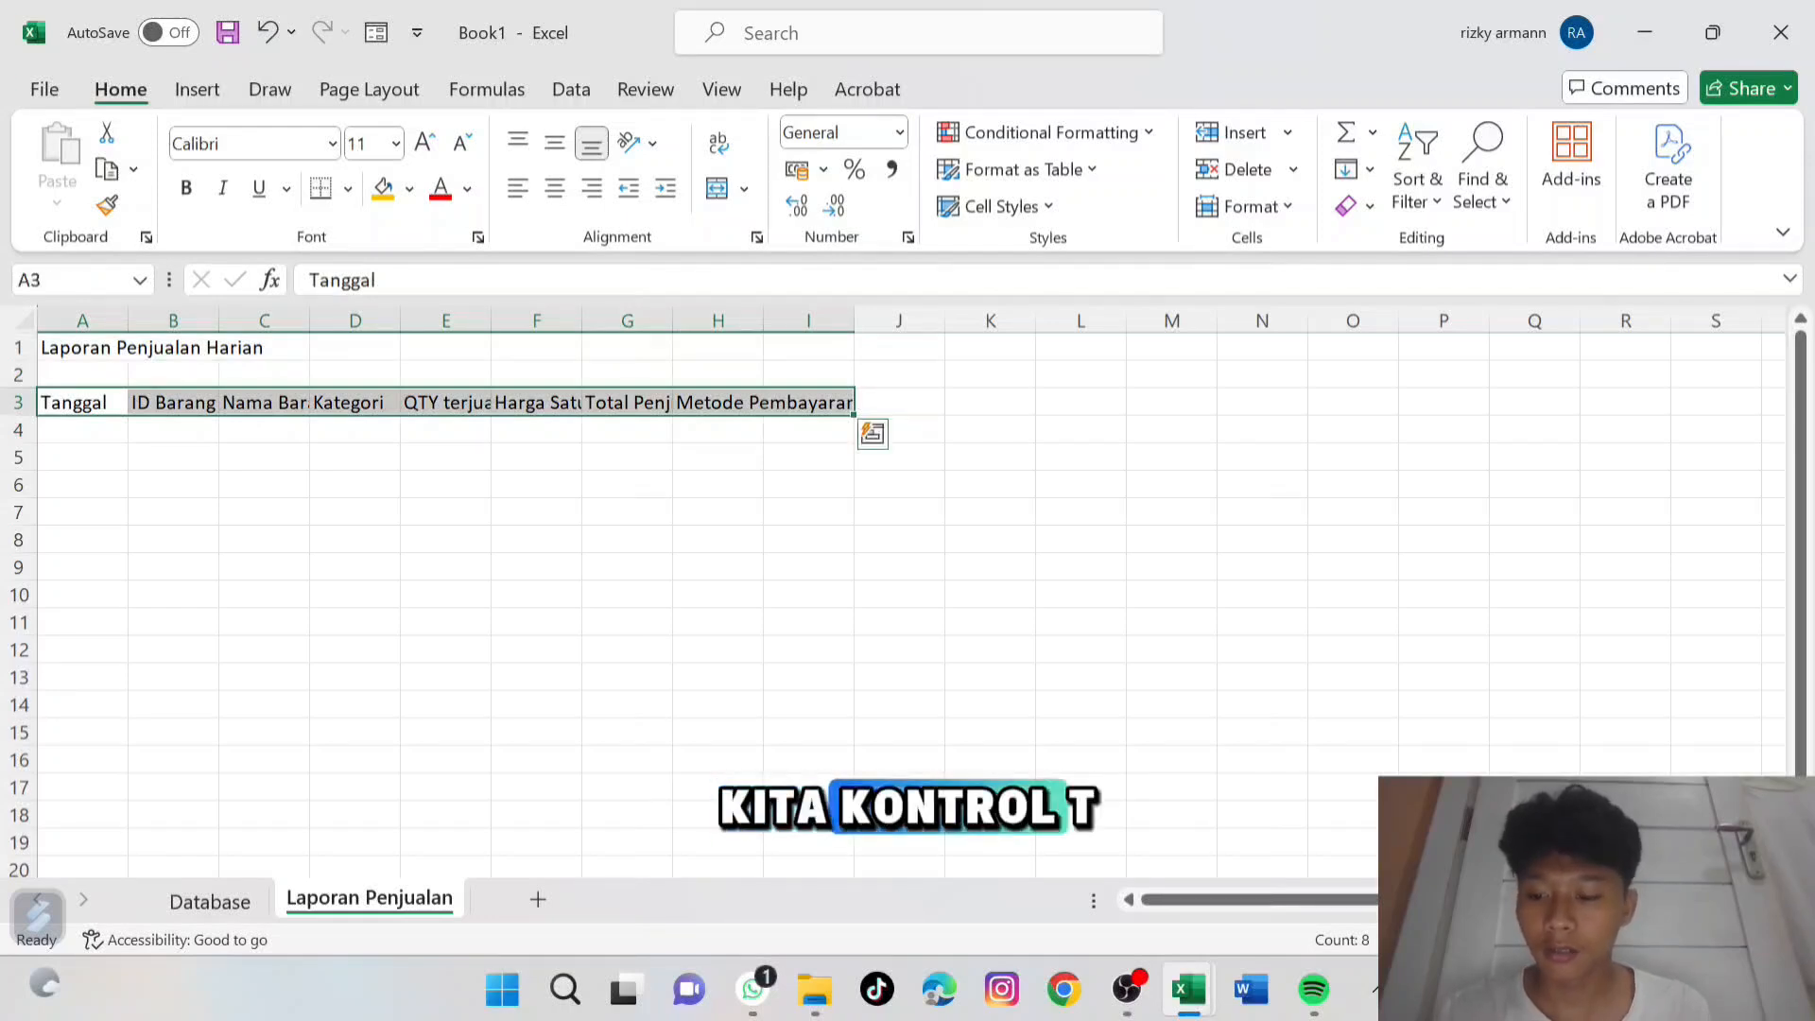
pyautogui.hotkey('ctrl', 't')
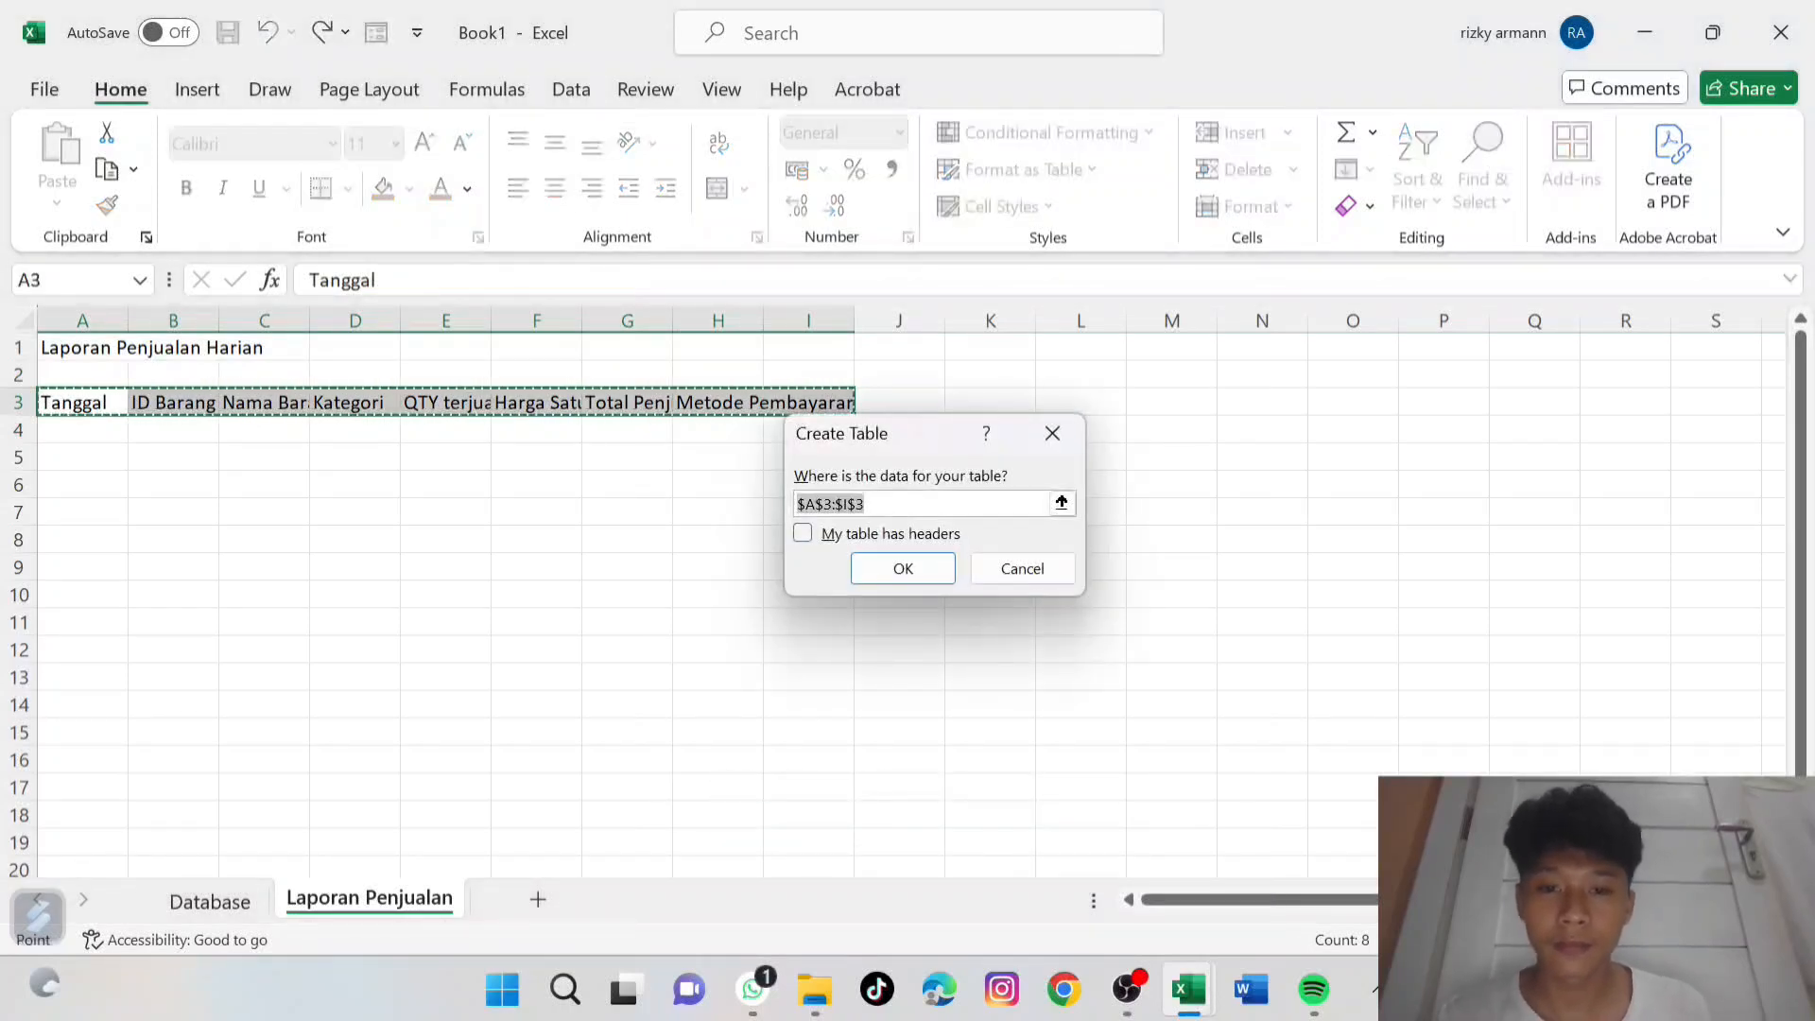
pyautogui.click(803, 533)
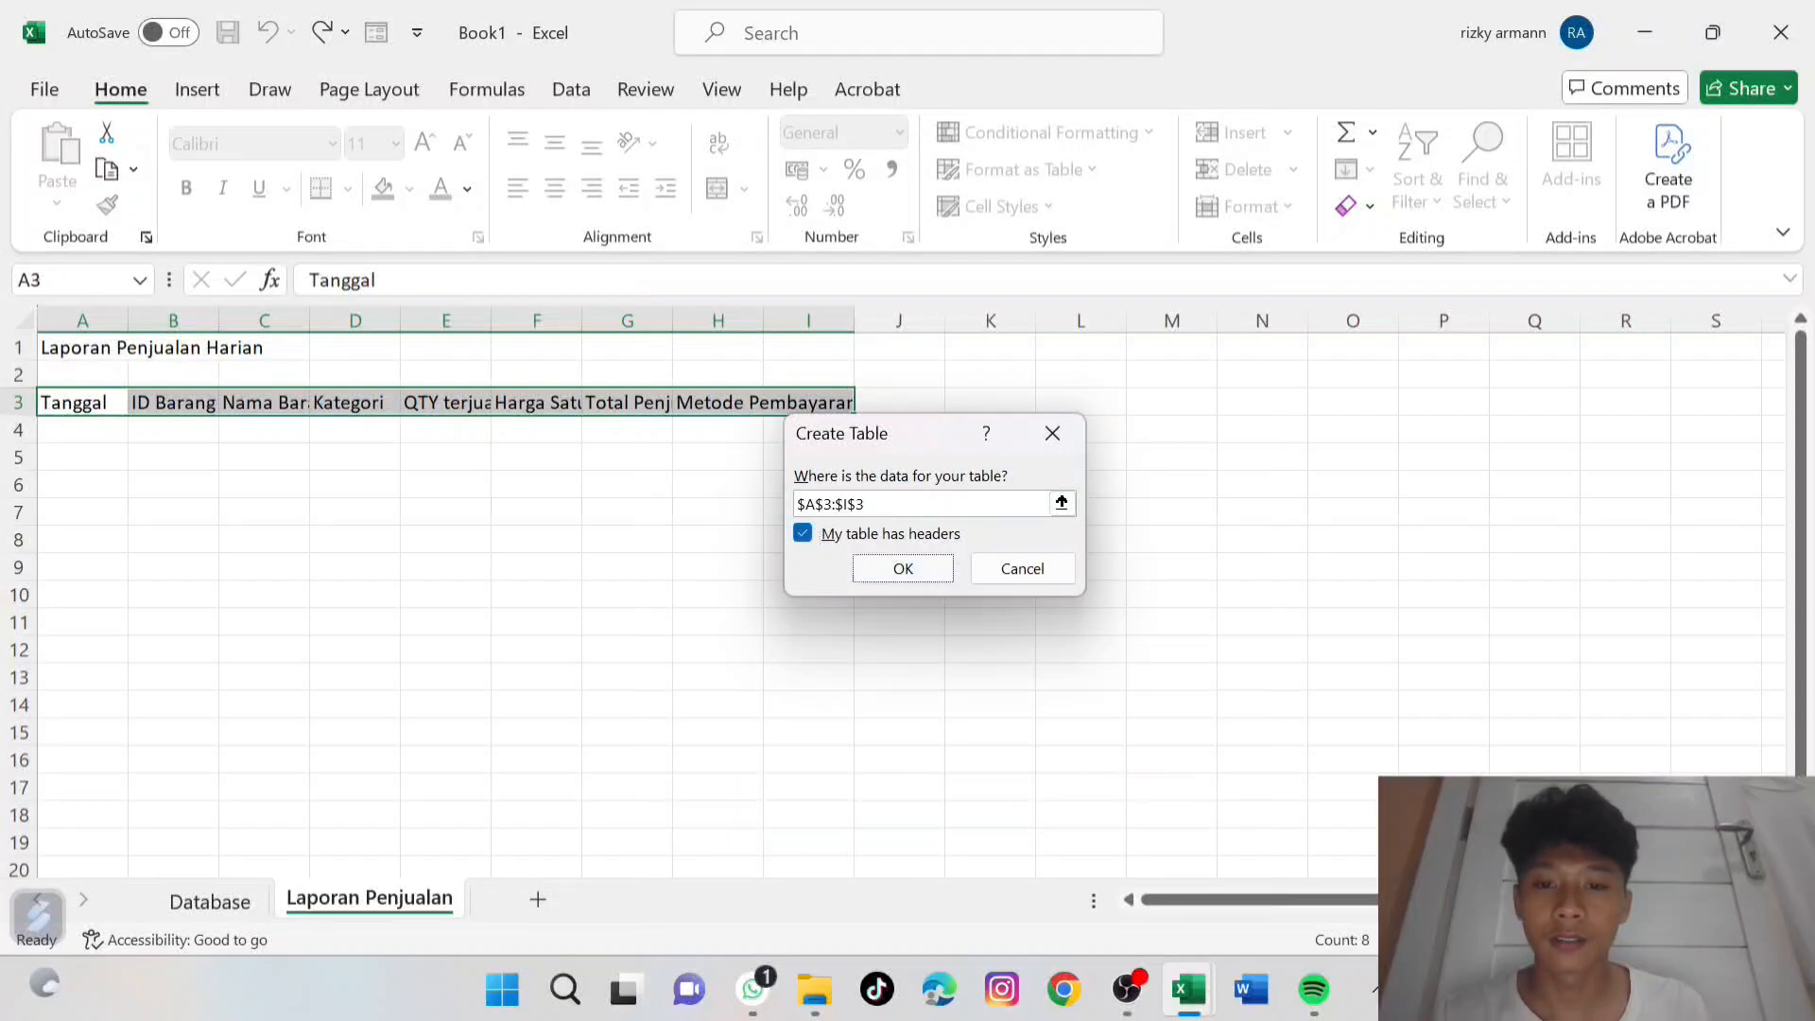
pyautogui.click(902, 568)
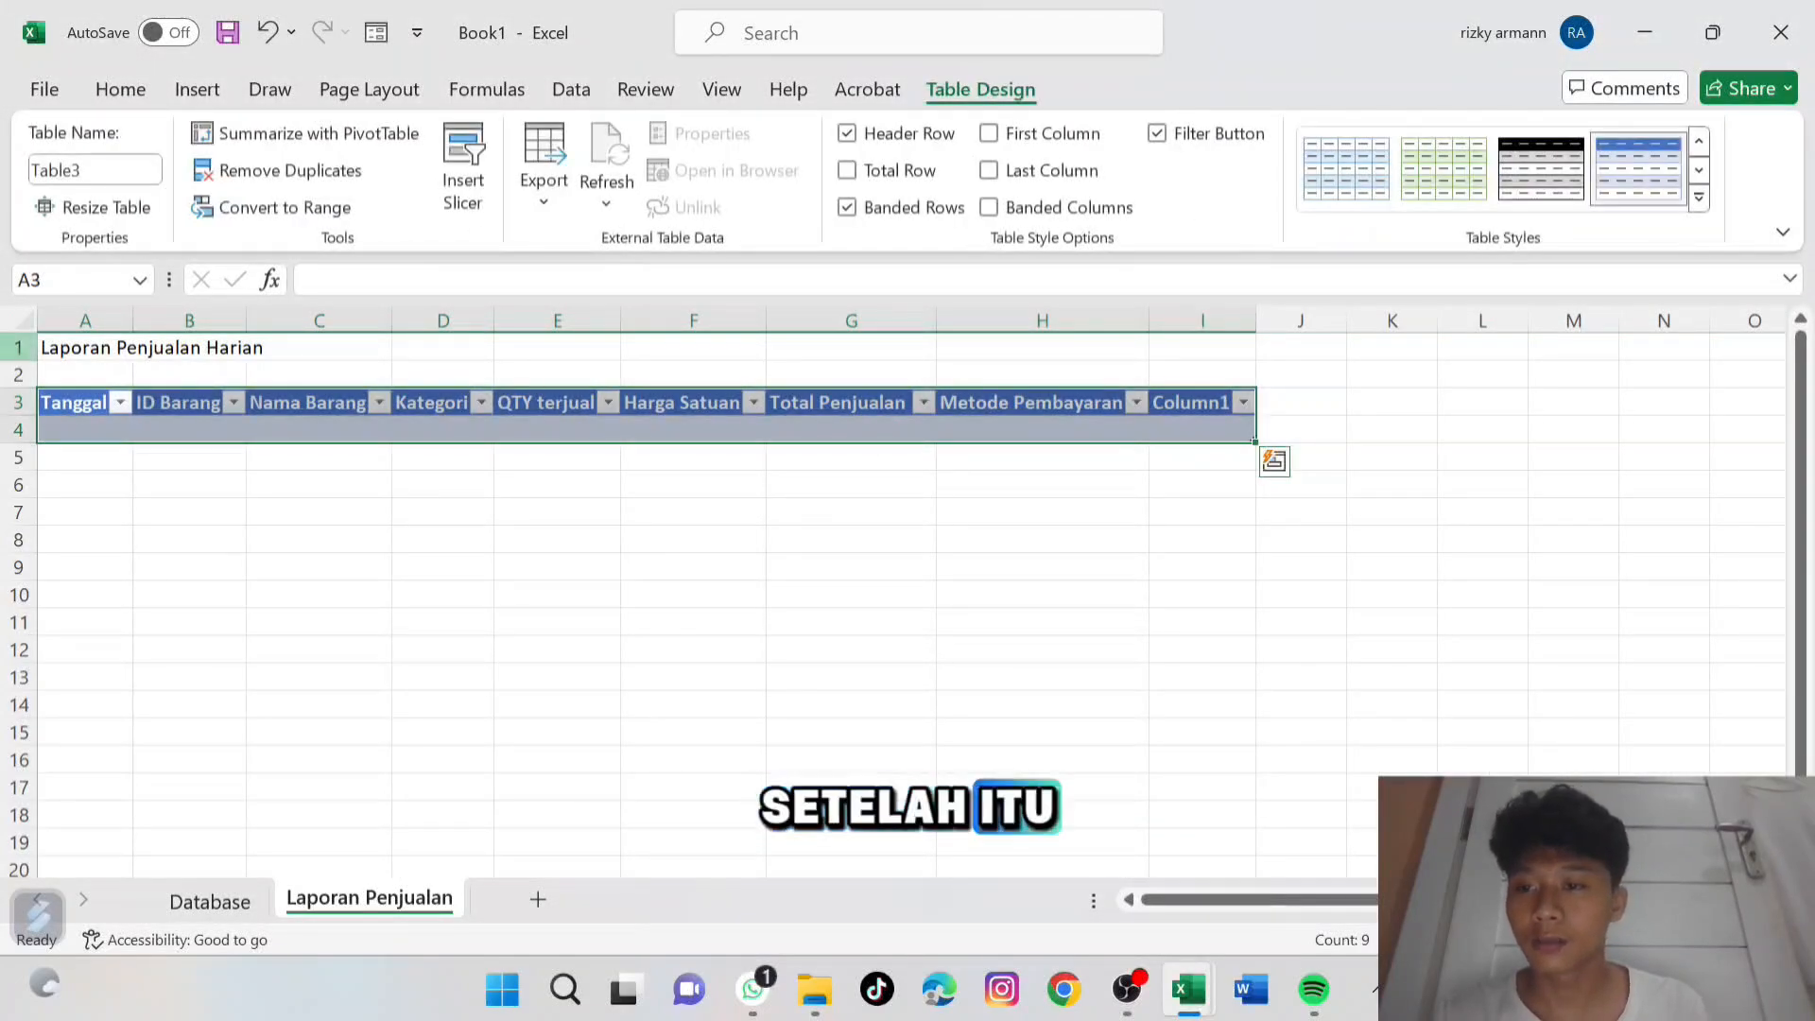
# Align the title "Laporan Penjualan Harian" with Center Across Selection over cells A1 to I1.
pyautogui.click(122, 349)
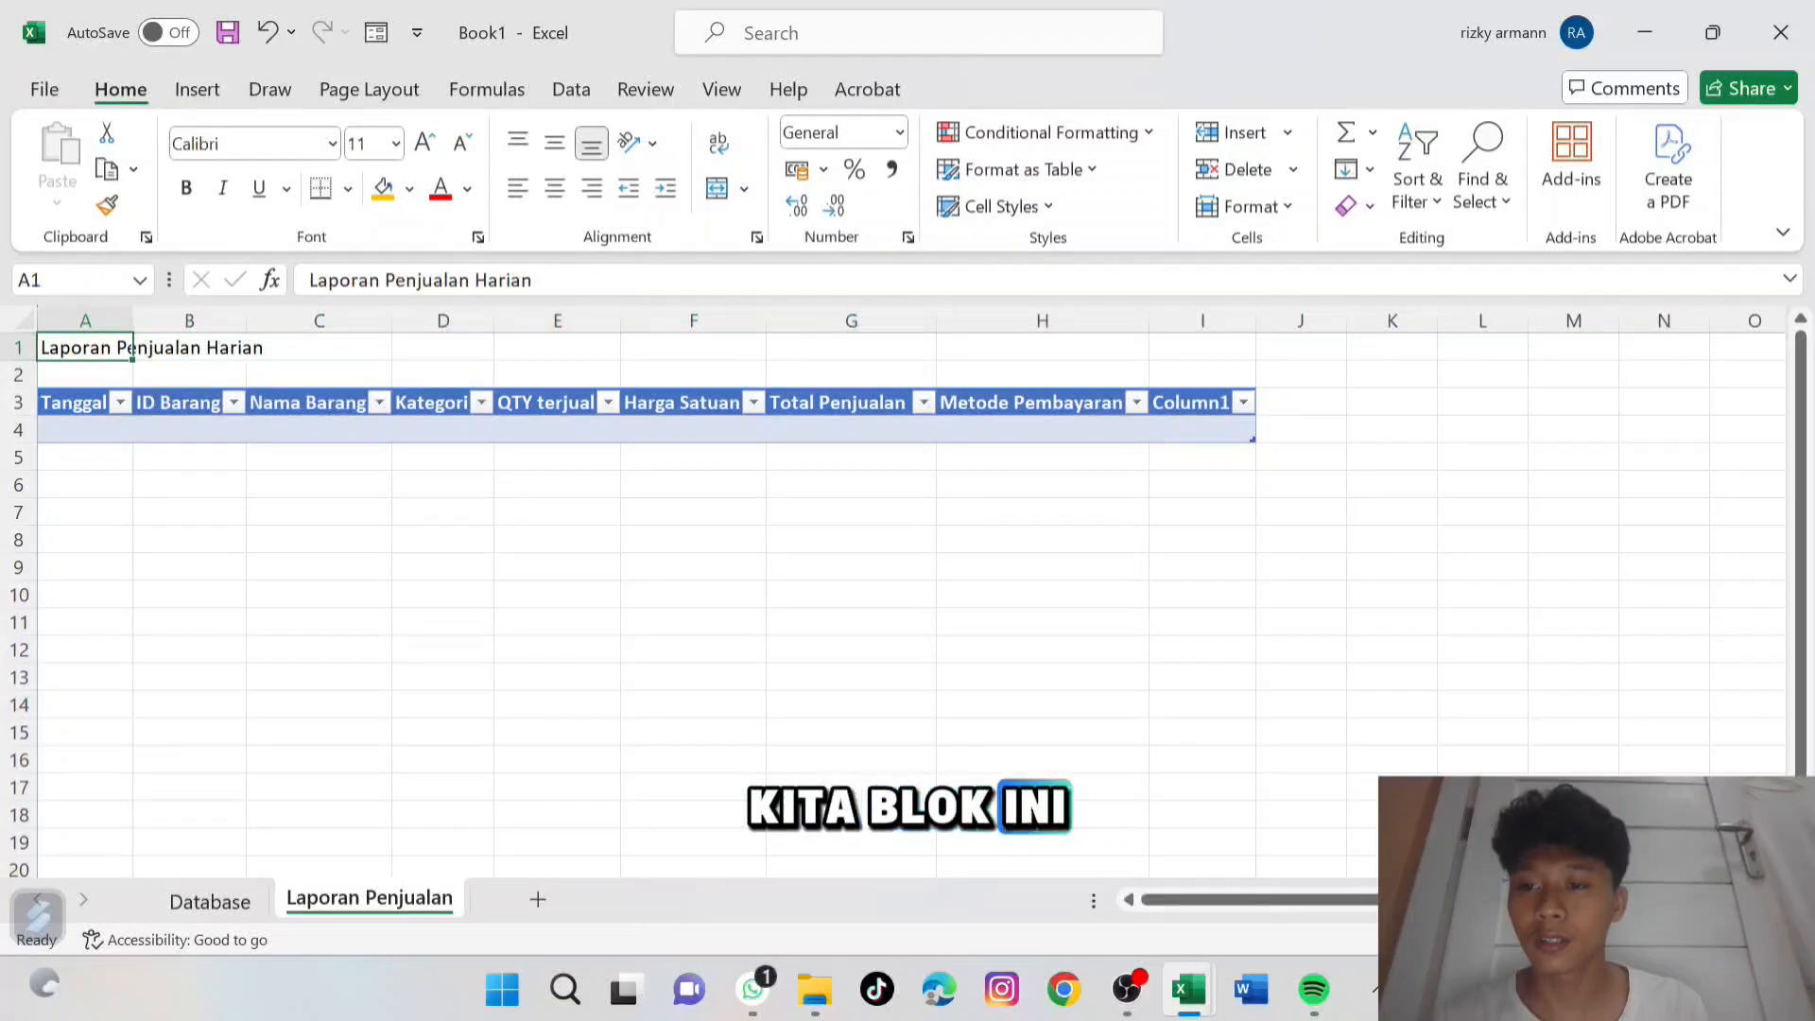
pyautogui.moveTo(132, 350); pyautogui.dragTo(1196, 347)
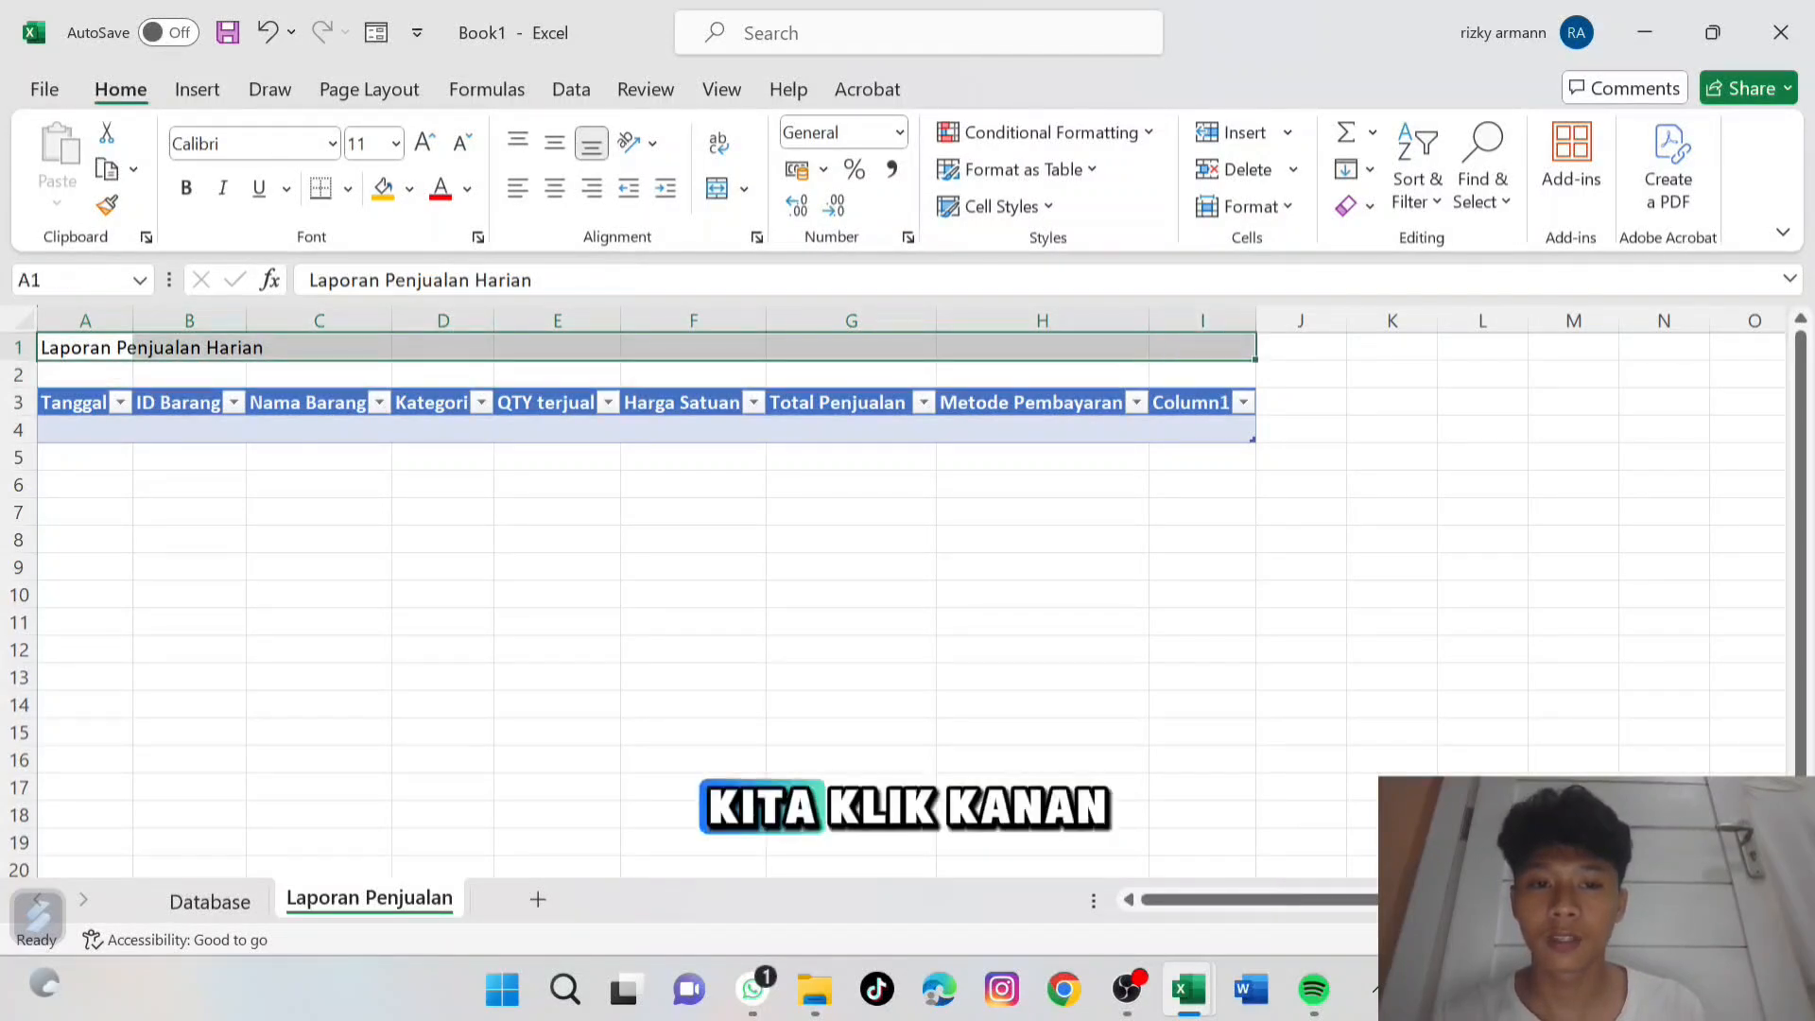
pyautogui.rightClick(1056, 348)
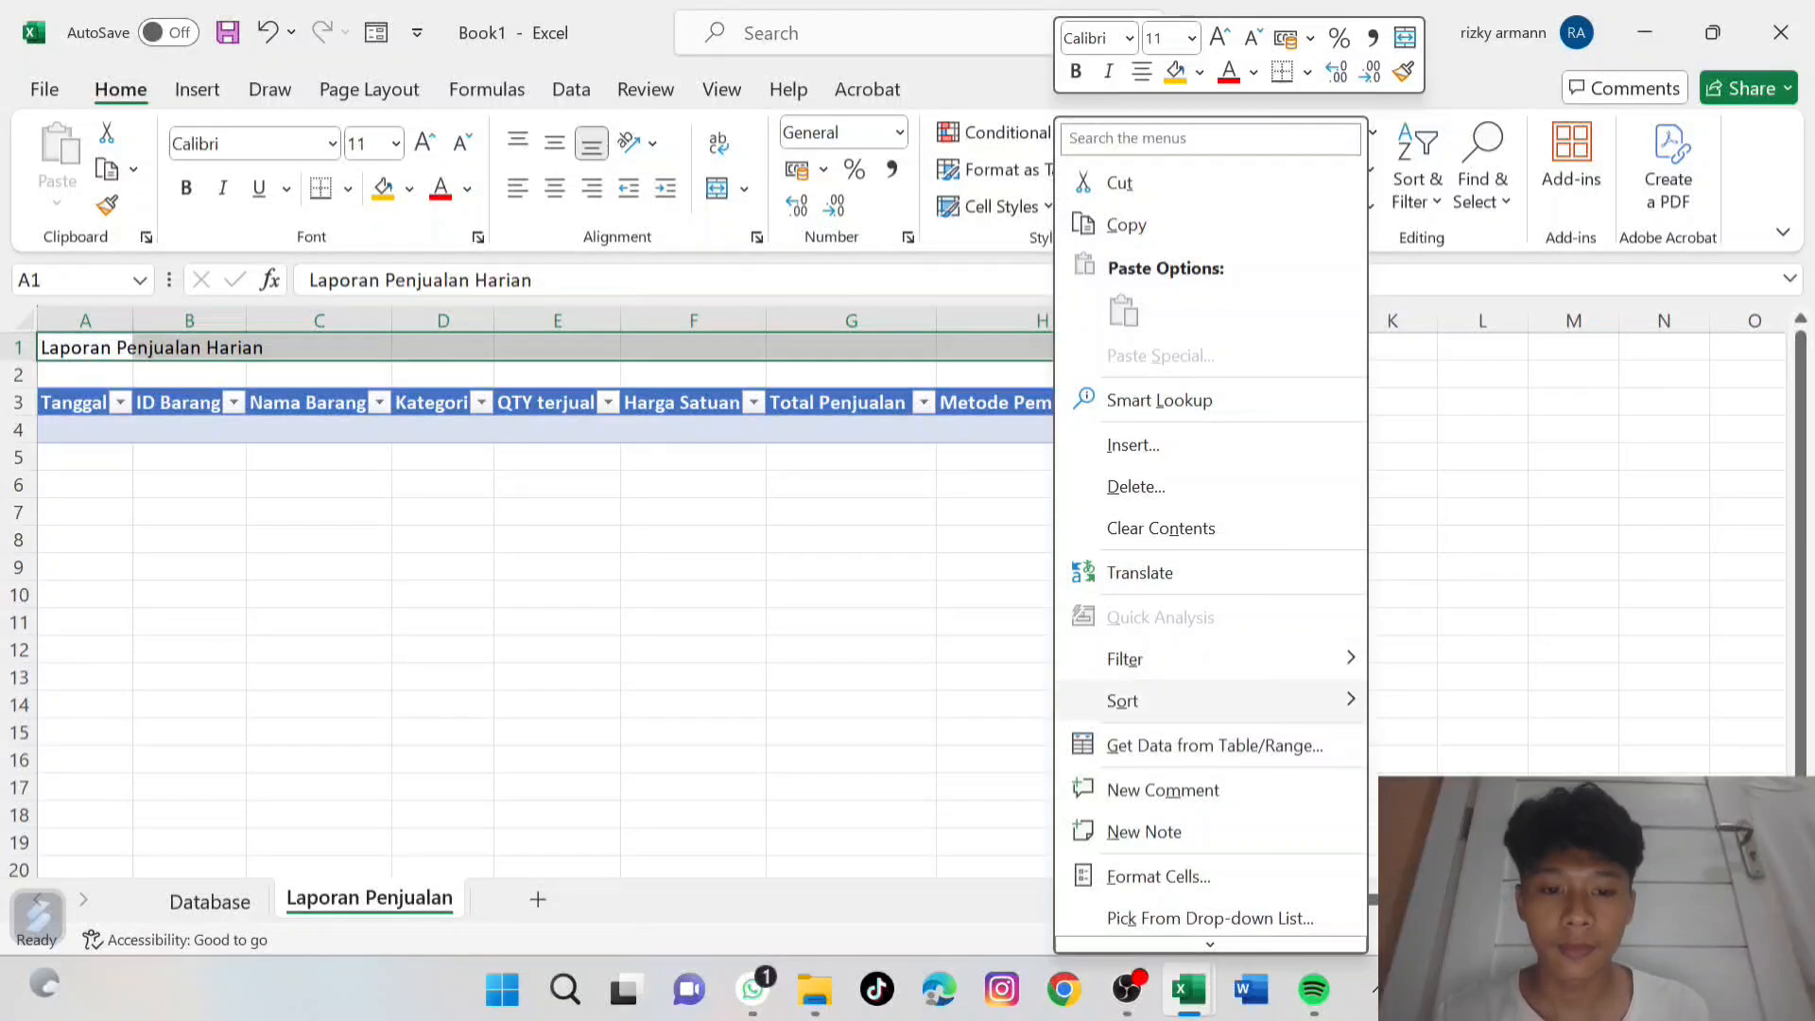
pyautogui.click(1158, 876)
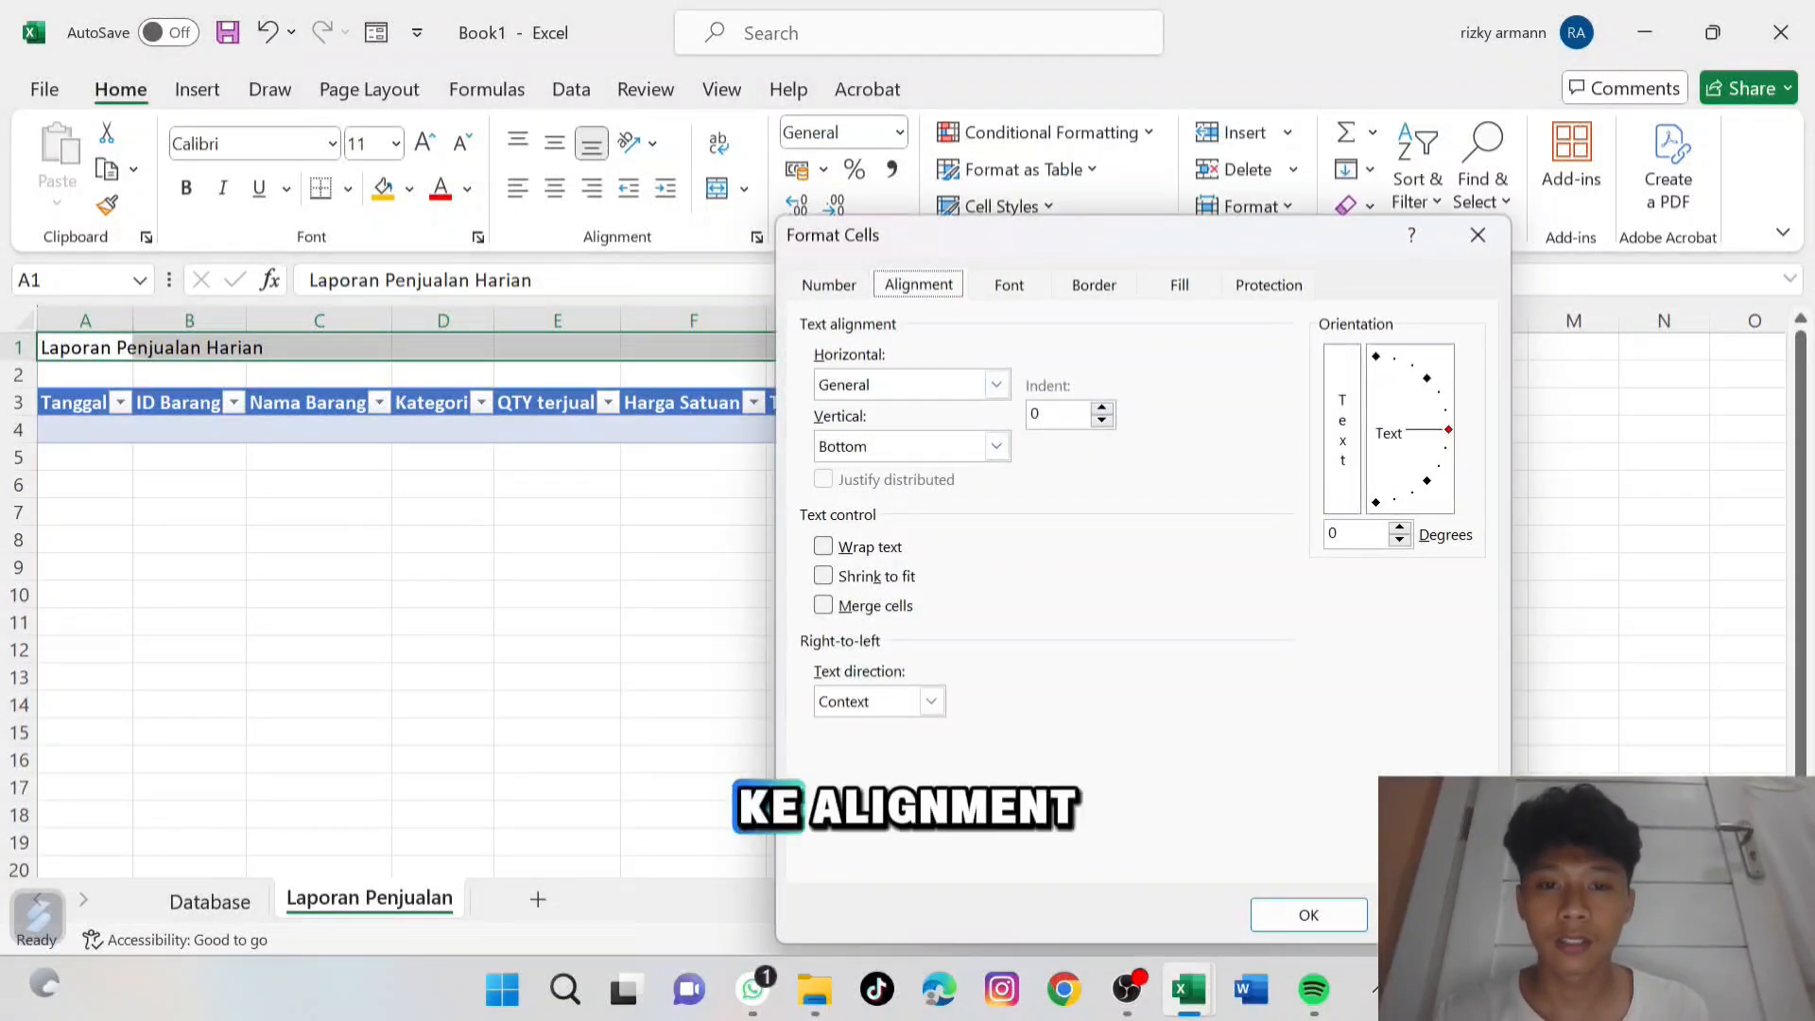
pyautogui.click(997, 384)
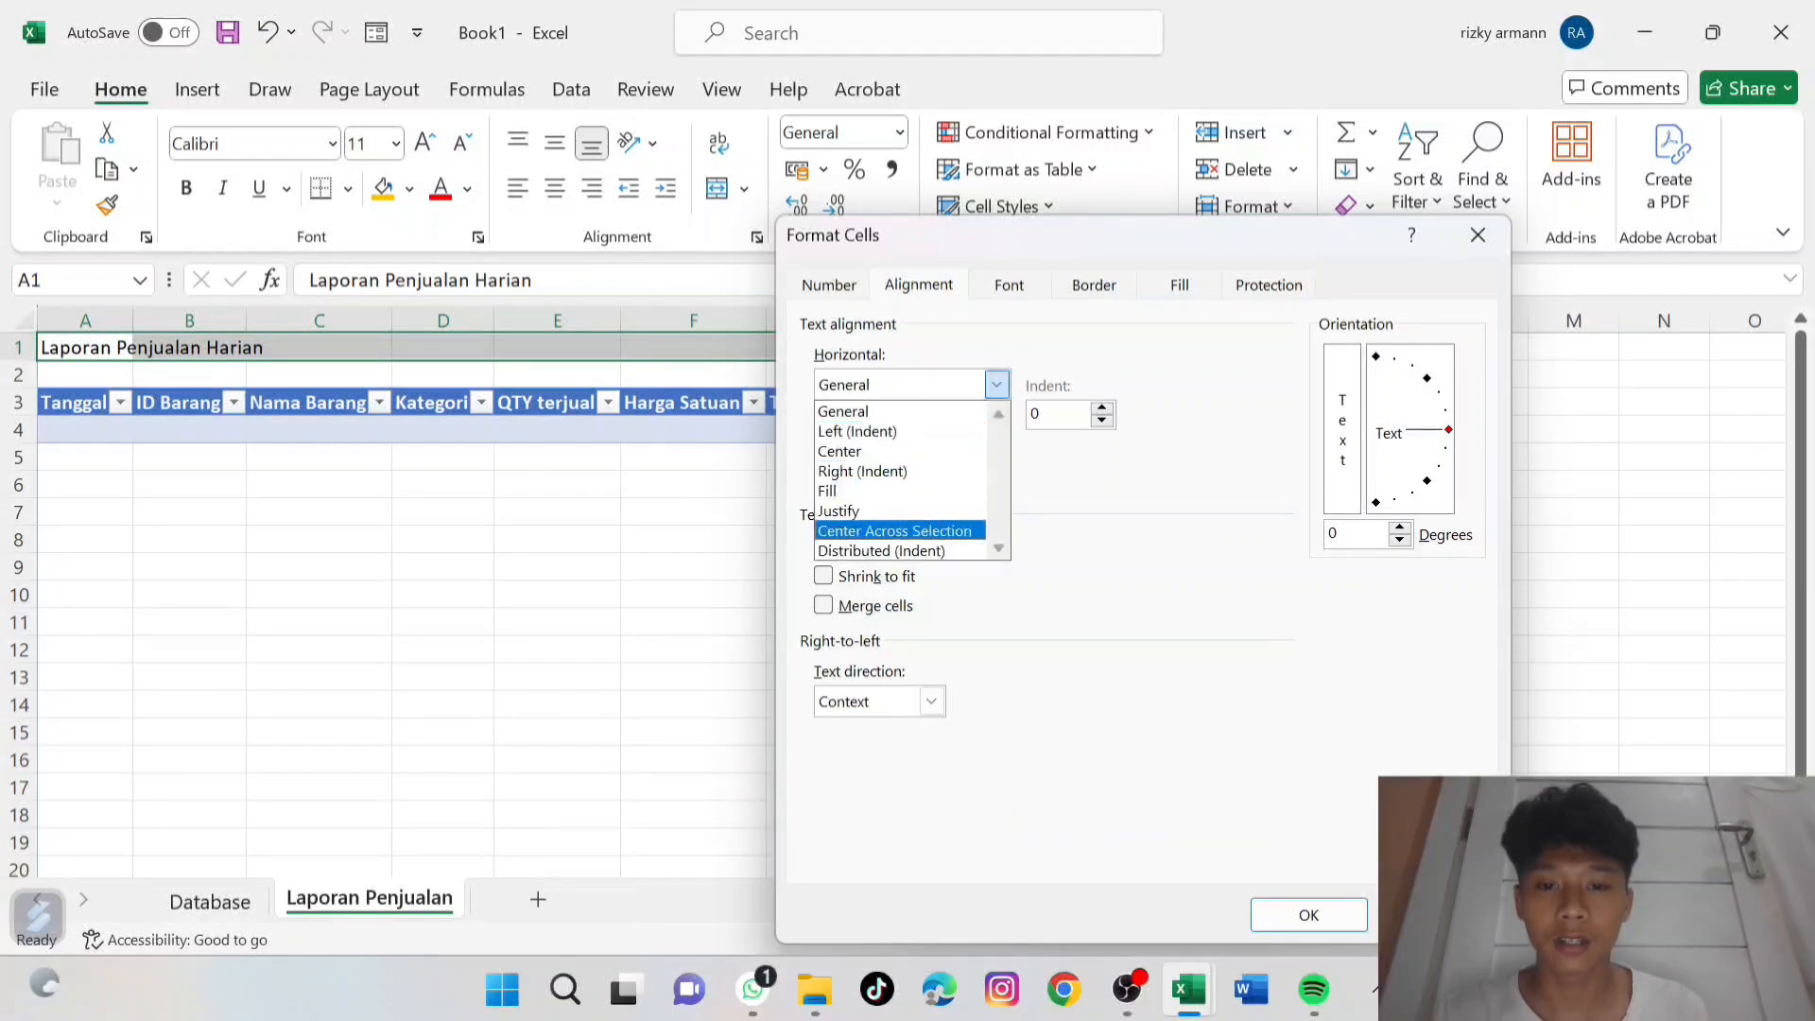
pyautogui.press('Return')
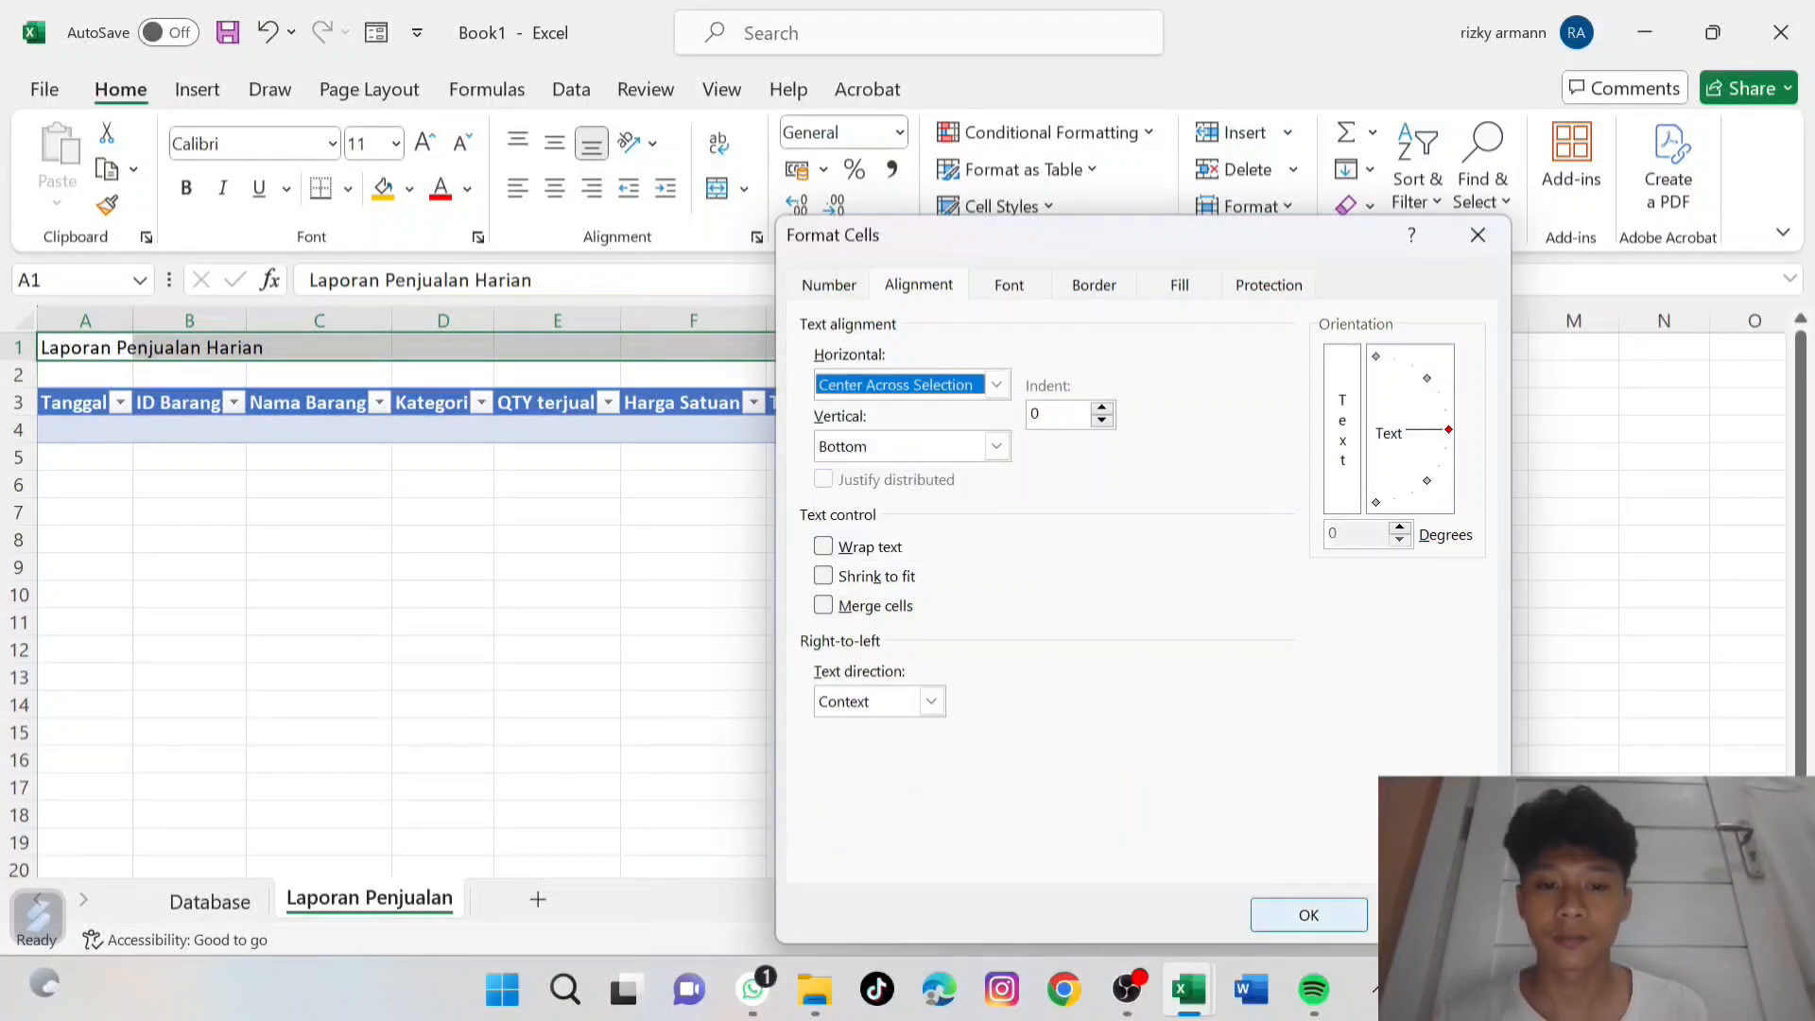
pyautogui.press('Return')
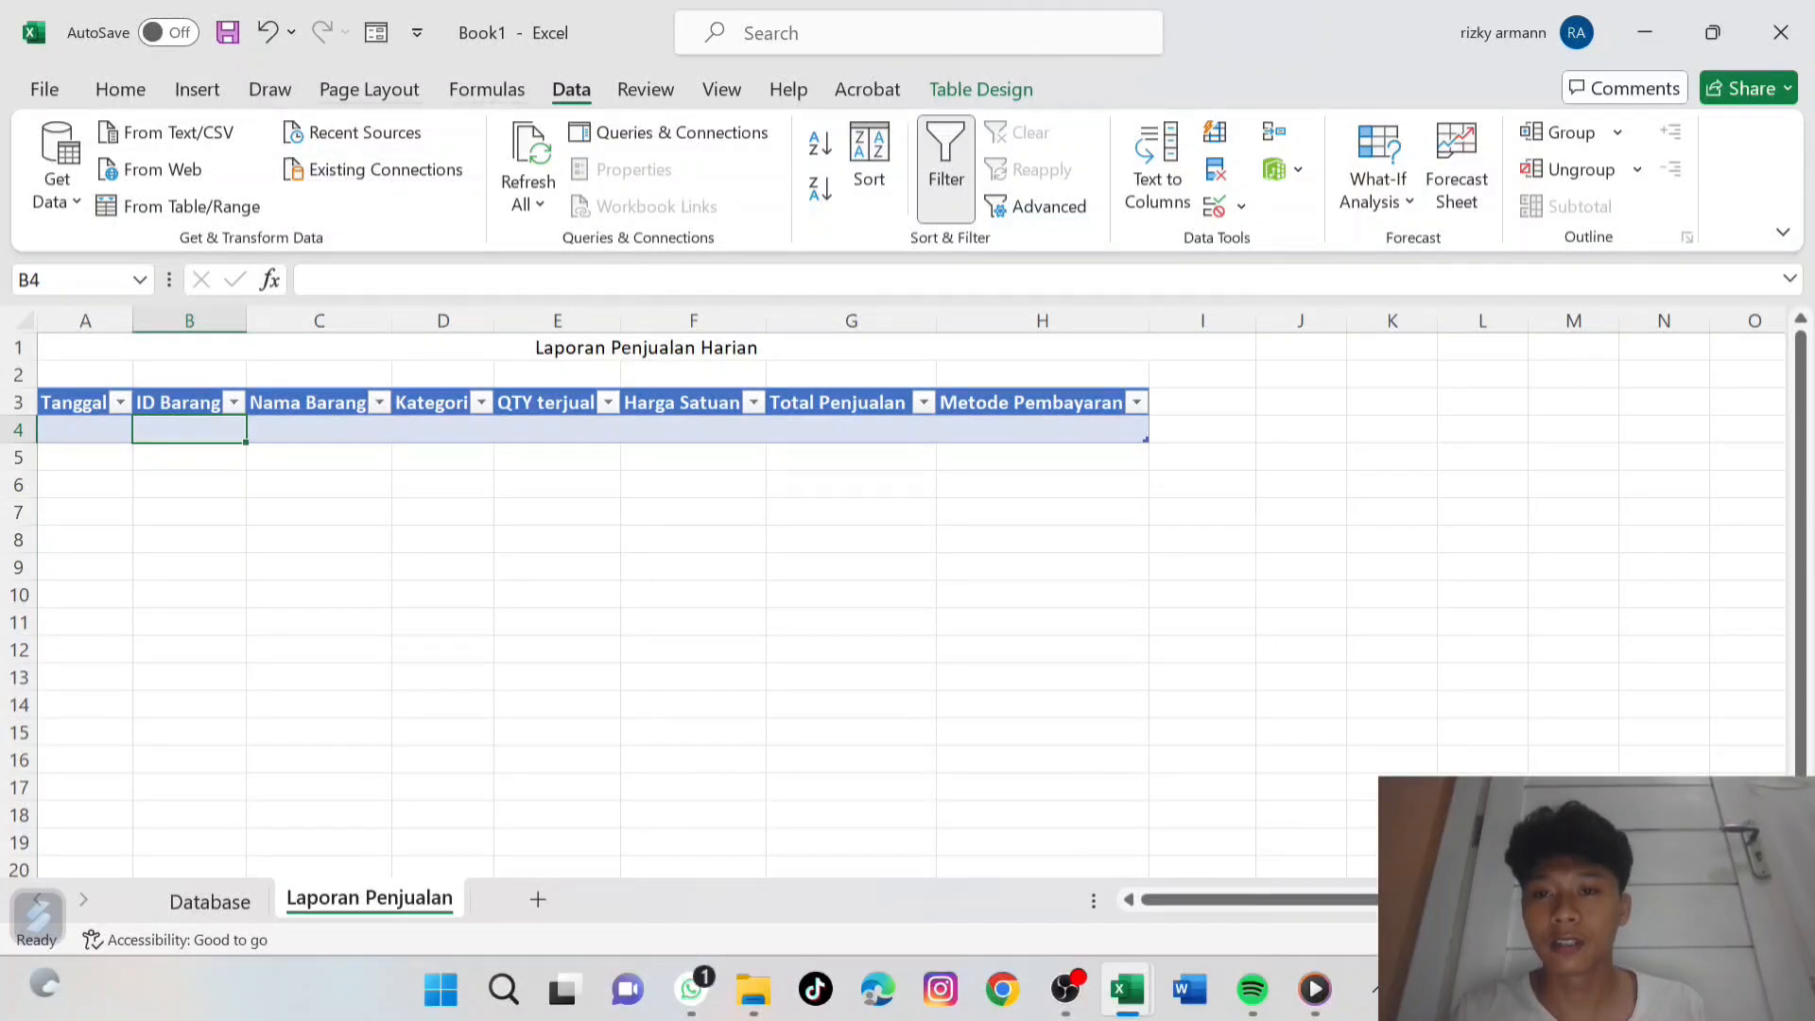
# Set up data validation for cell B4 under ID Barang, allowing values from a List.
pyautogui.click(369, 90)
pyautogui.click(487, 90)
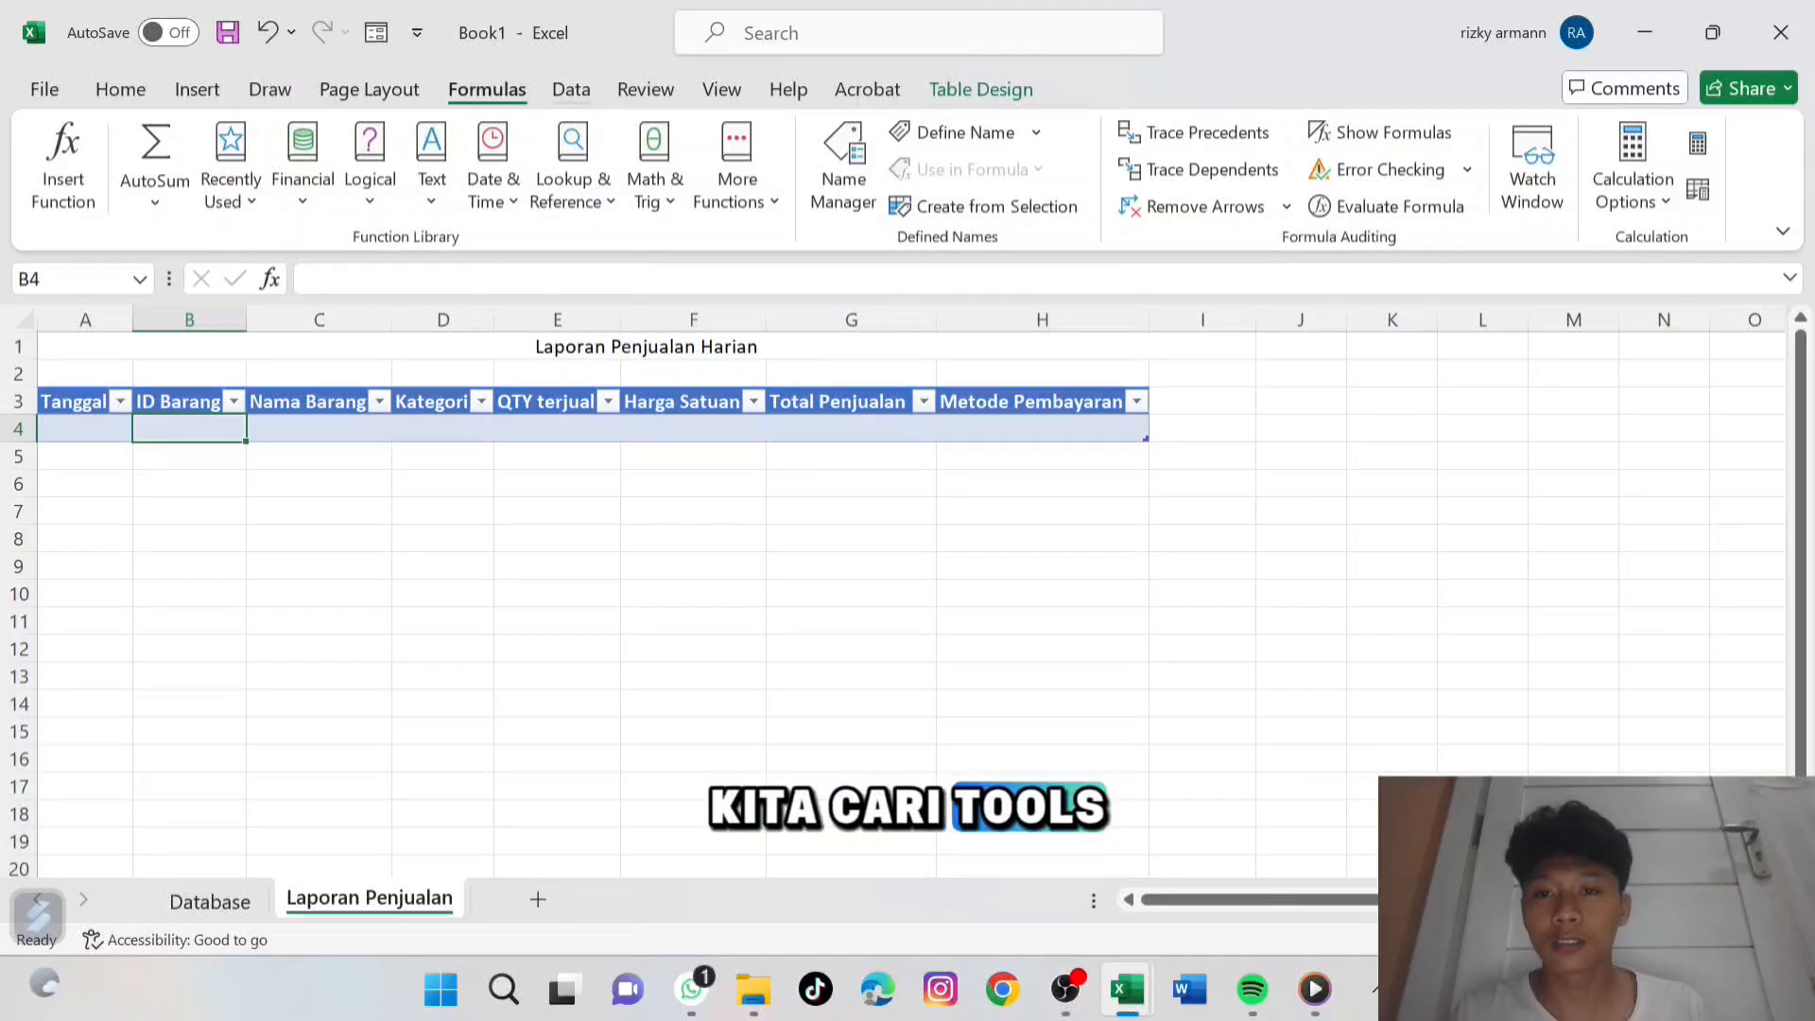
pyautogui.click(570, 90)
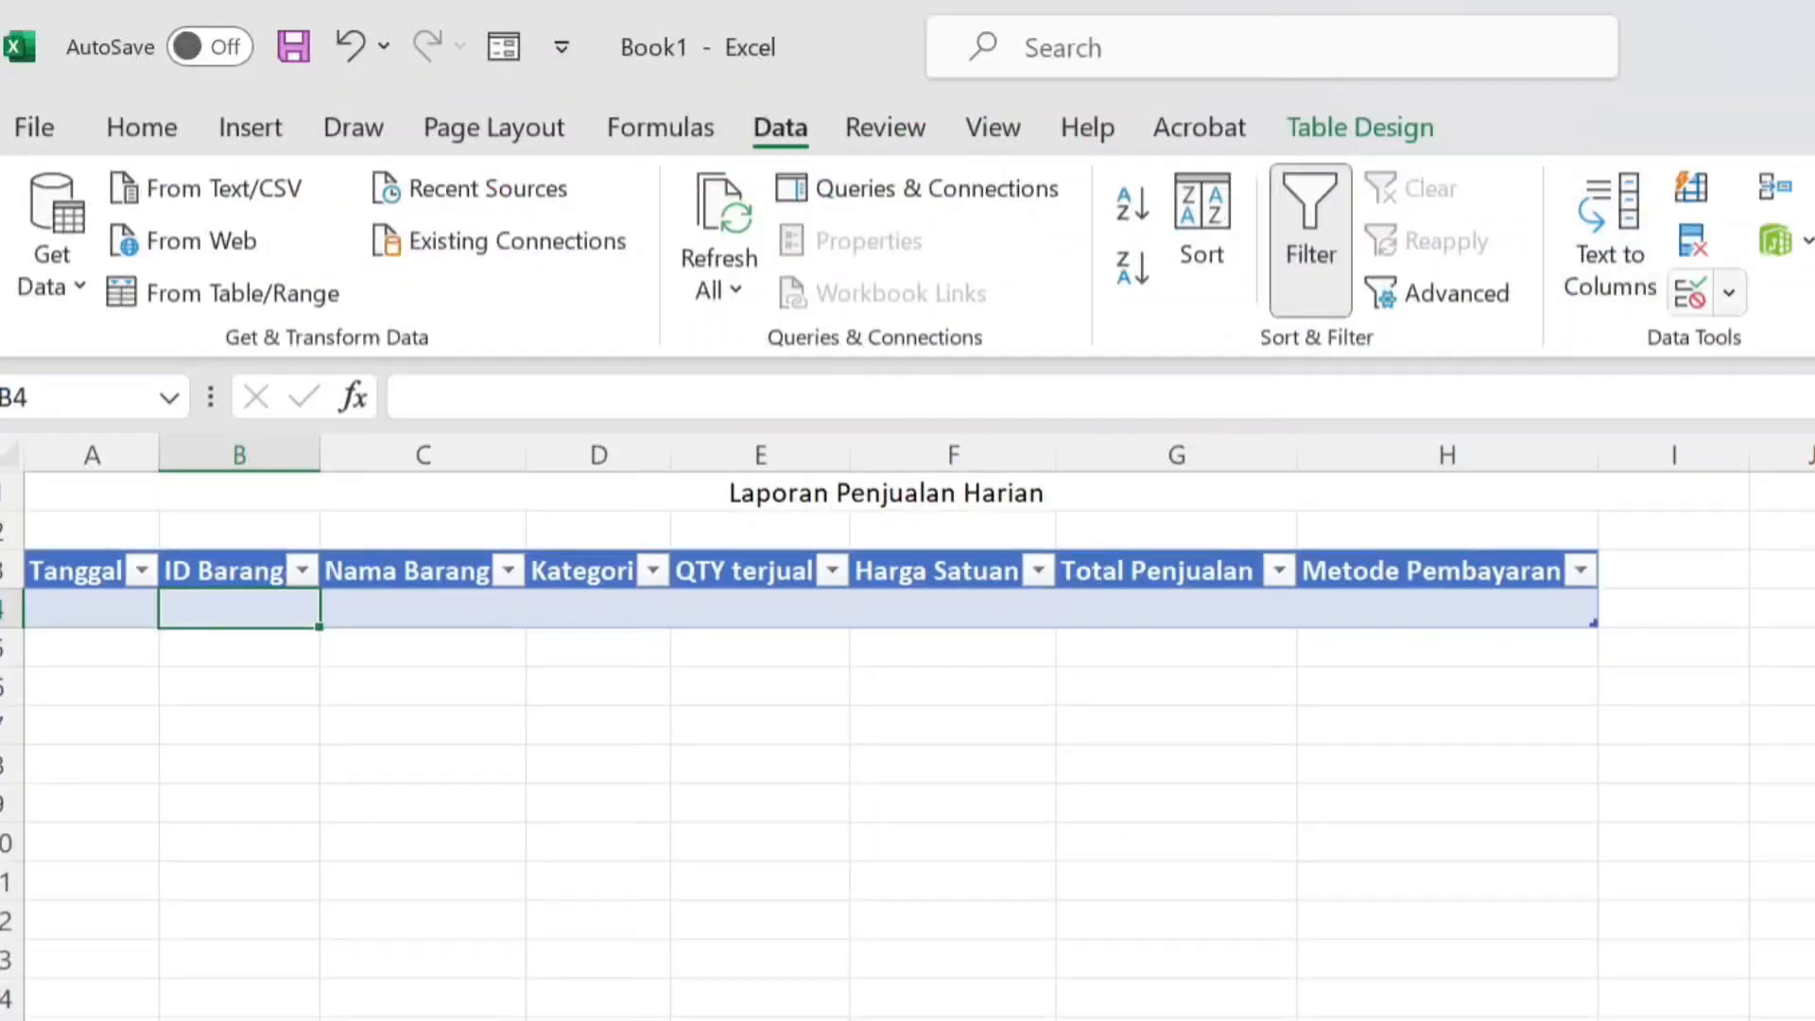
pyautogui.click(1729, 293)
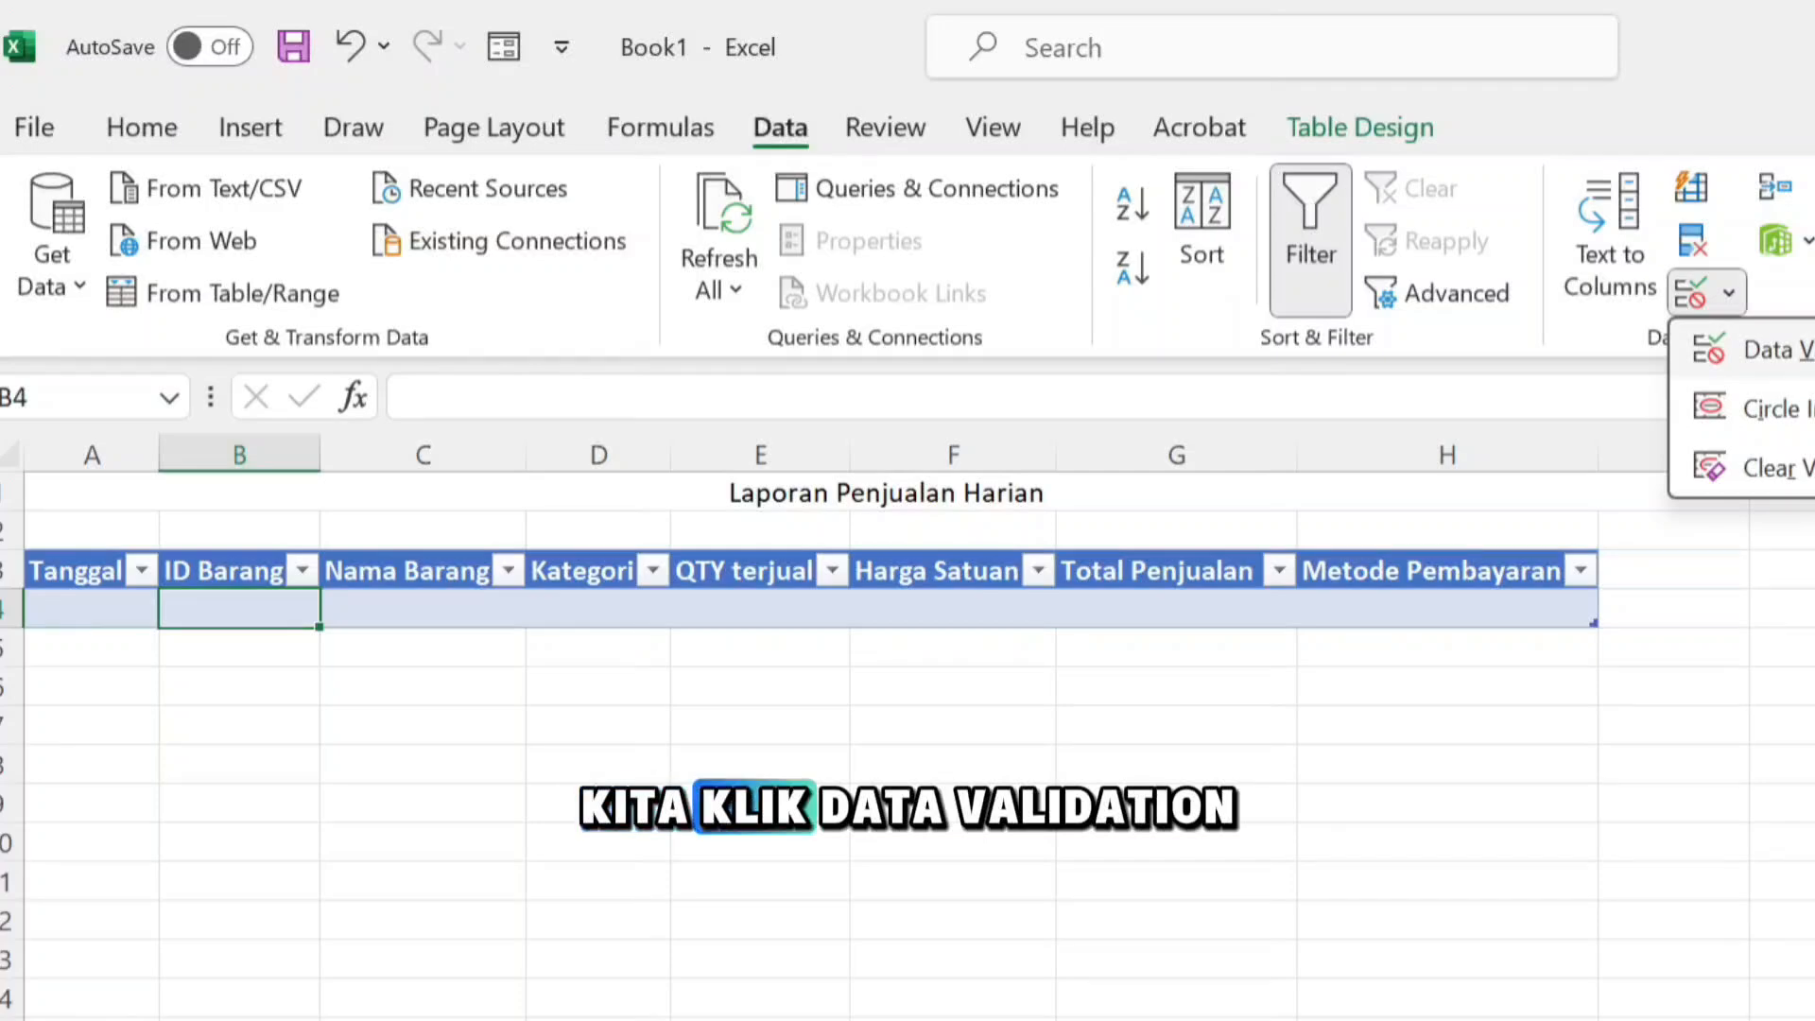
pyautogui.click(1768, 350)
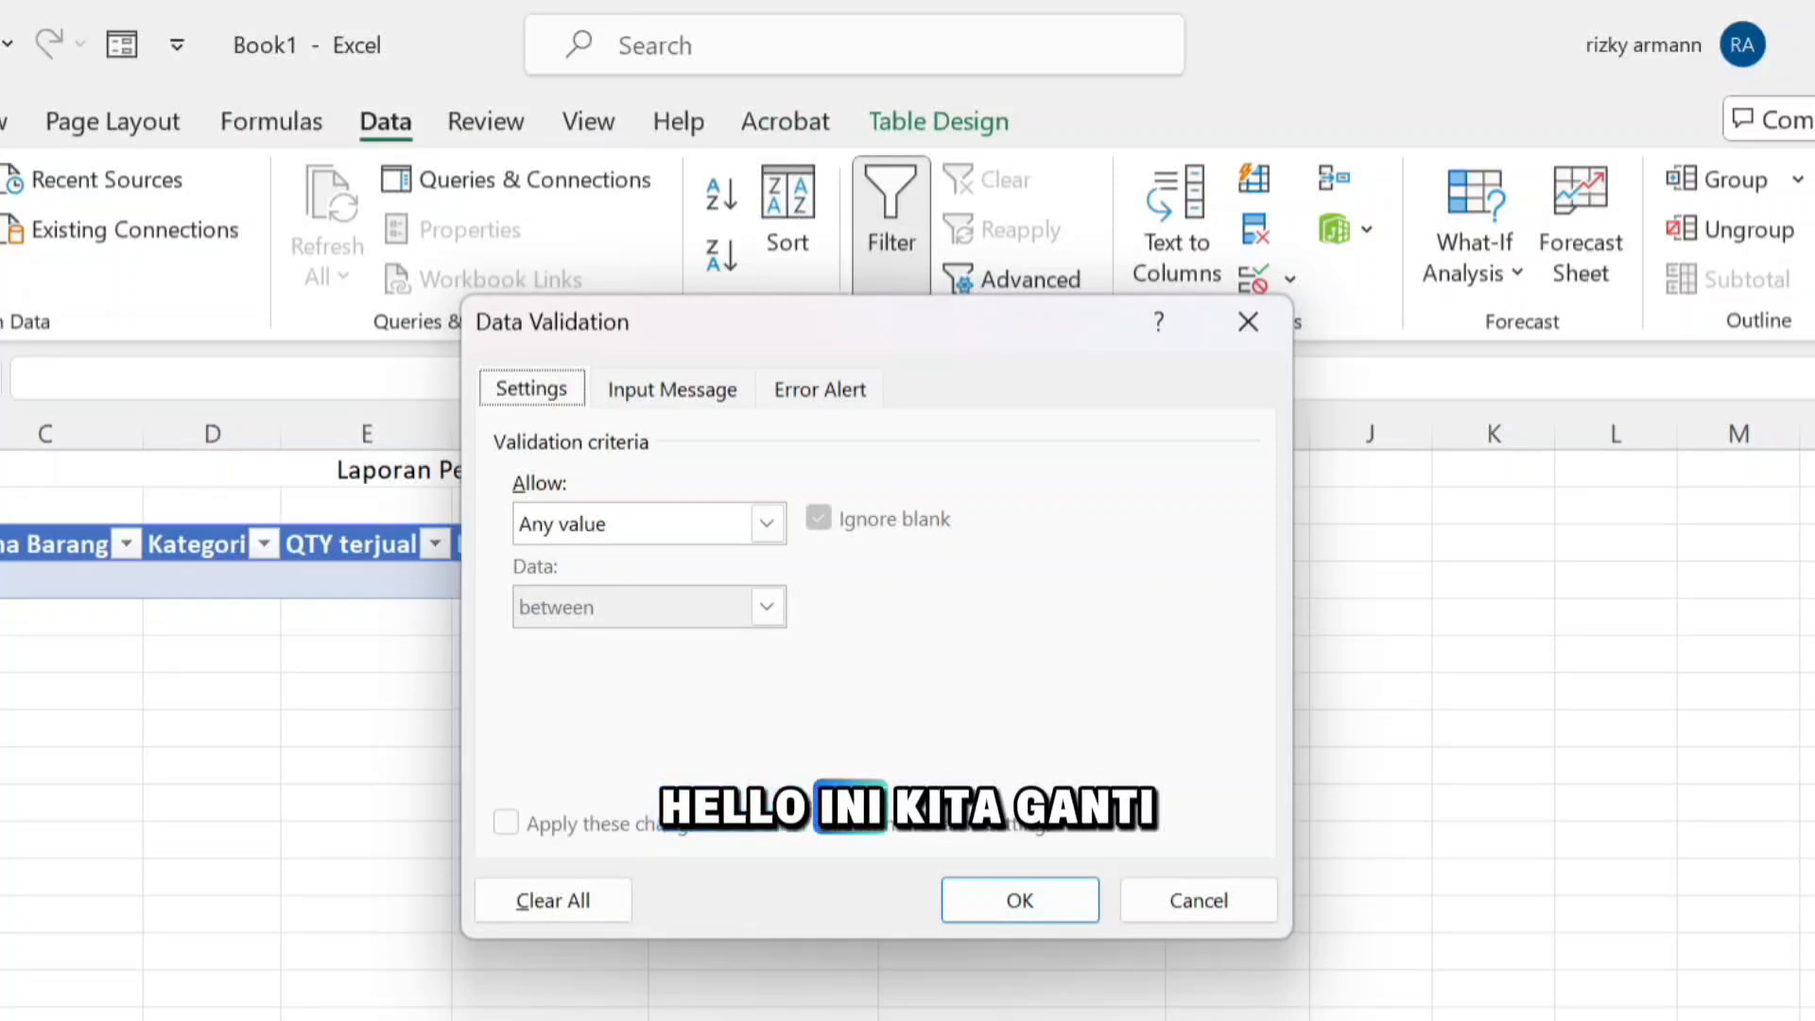
pyautogui.click(766, 522)
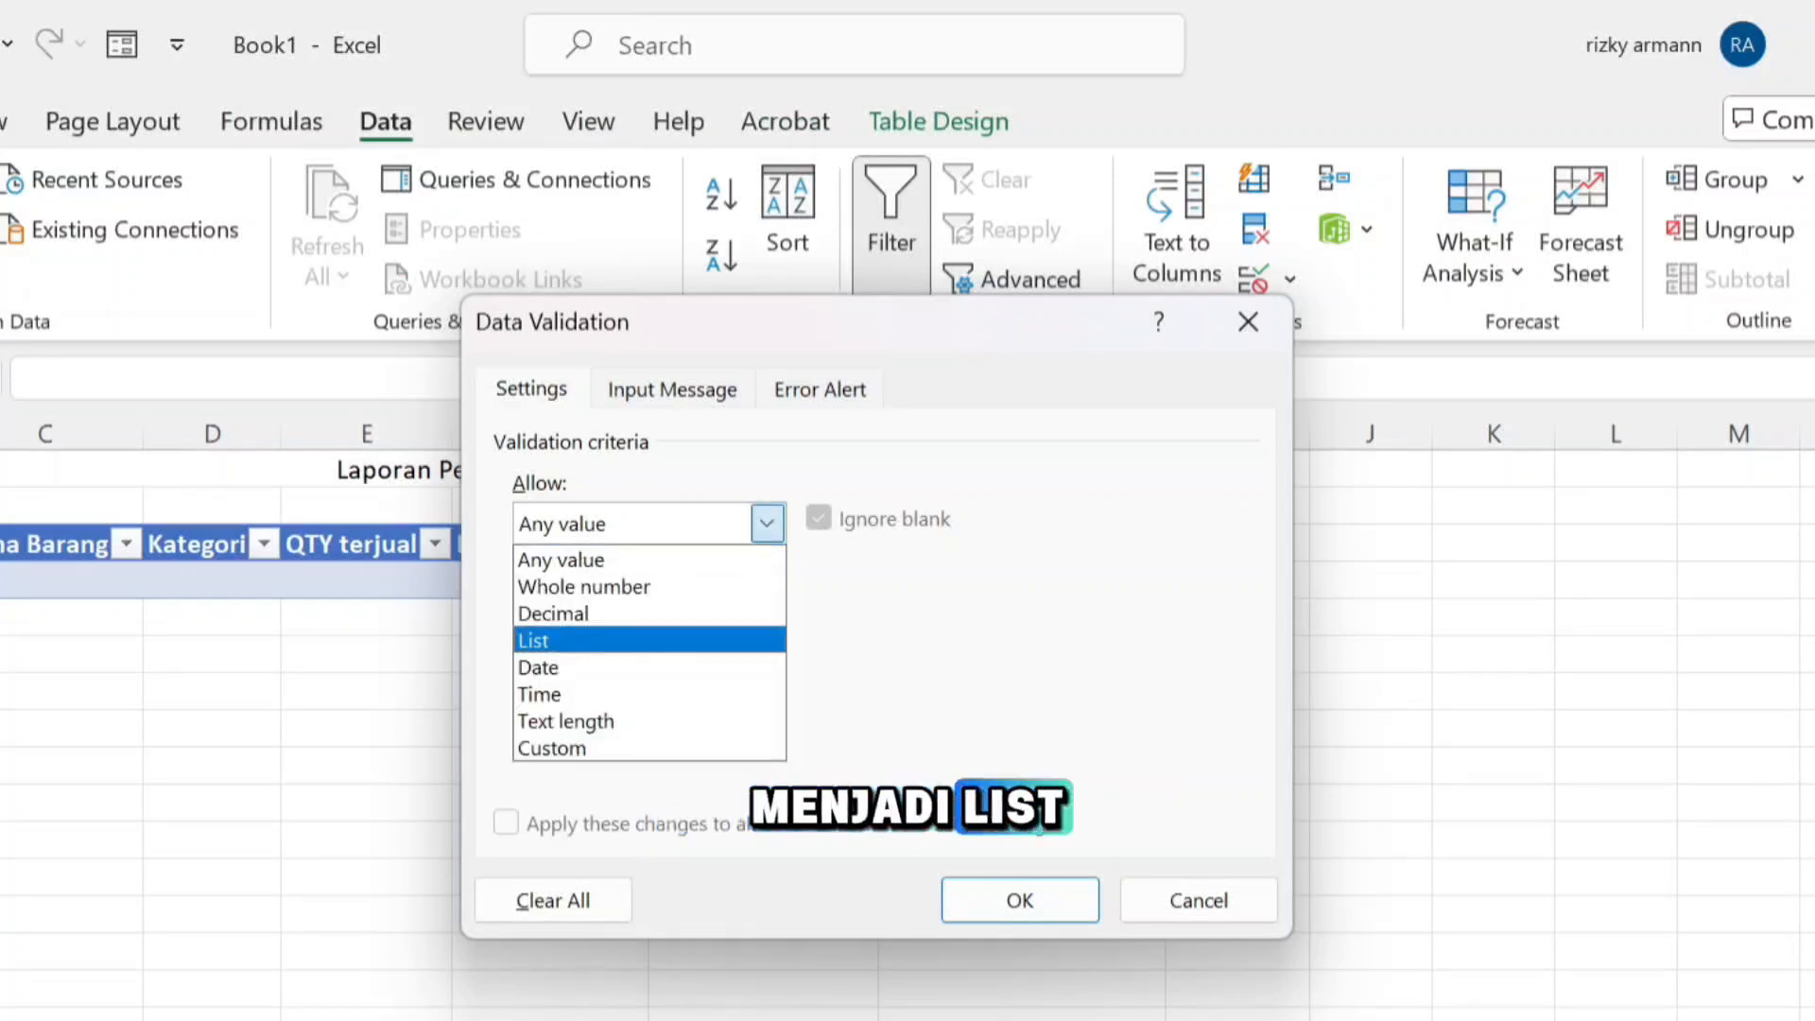
pyautogui.click(533, 640)
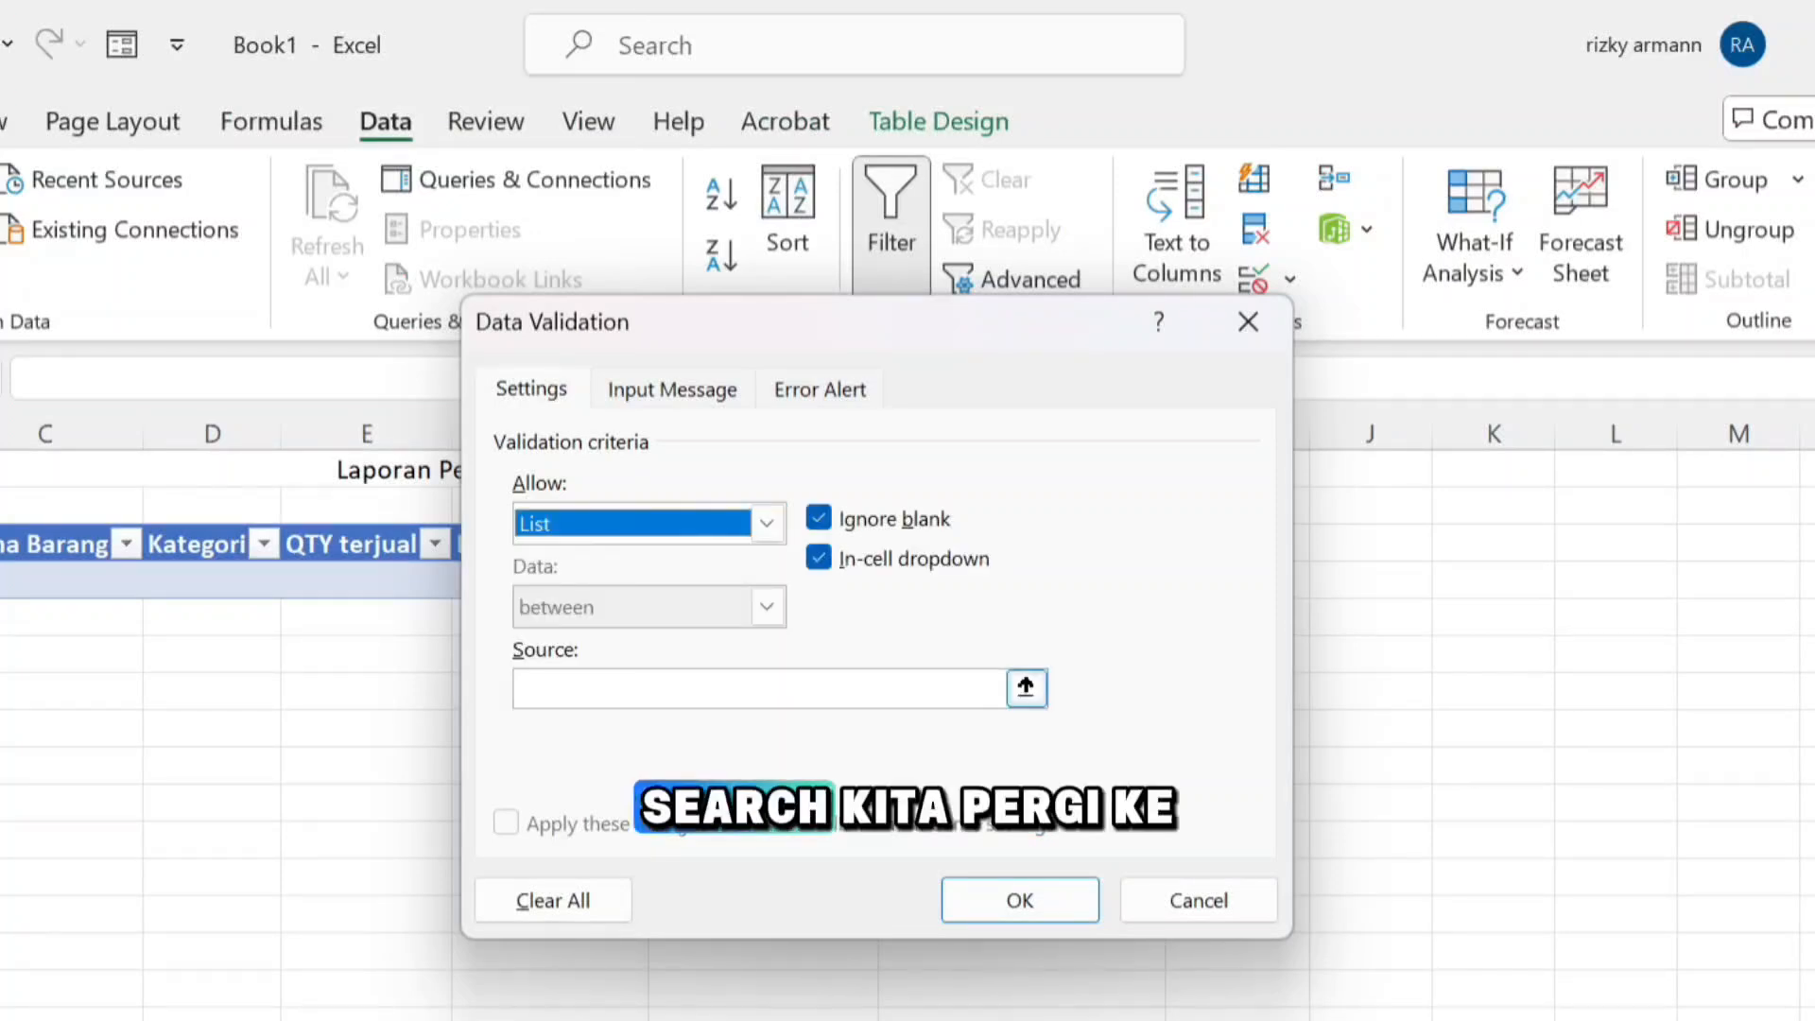
# Use the item IDs in Database!$A$4:$A$15 as the validation list source and apply the rule.
pyautogui.click(760, 688)
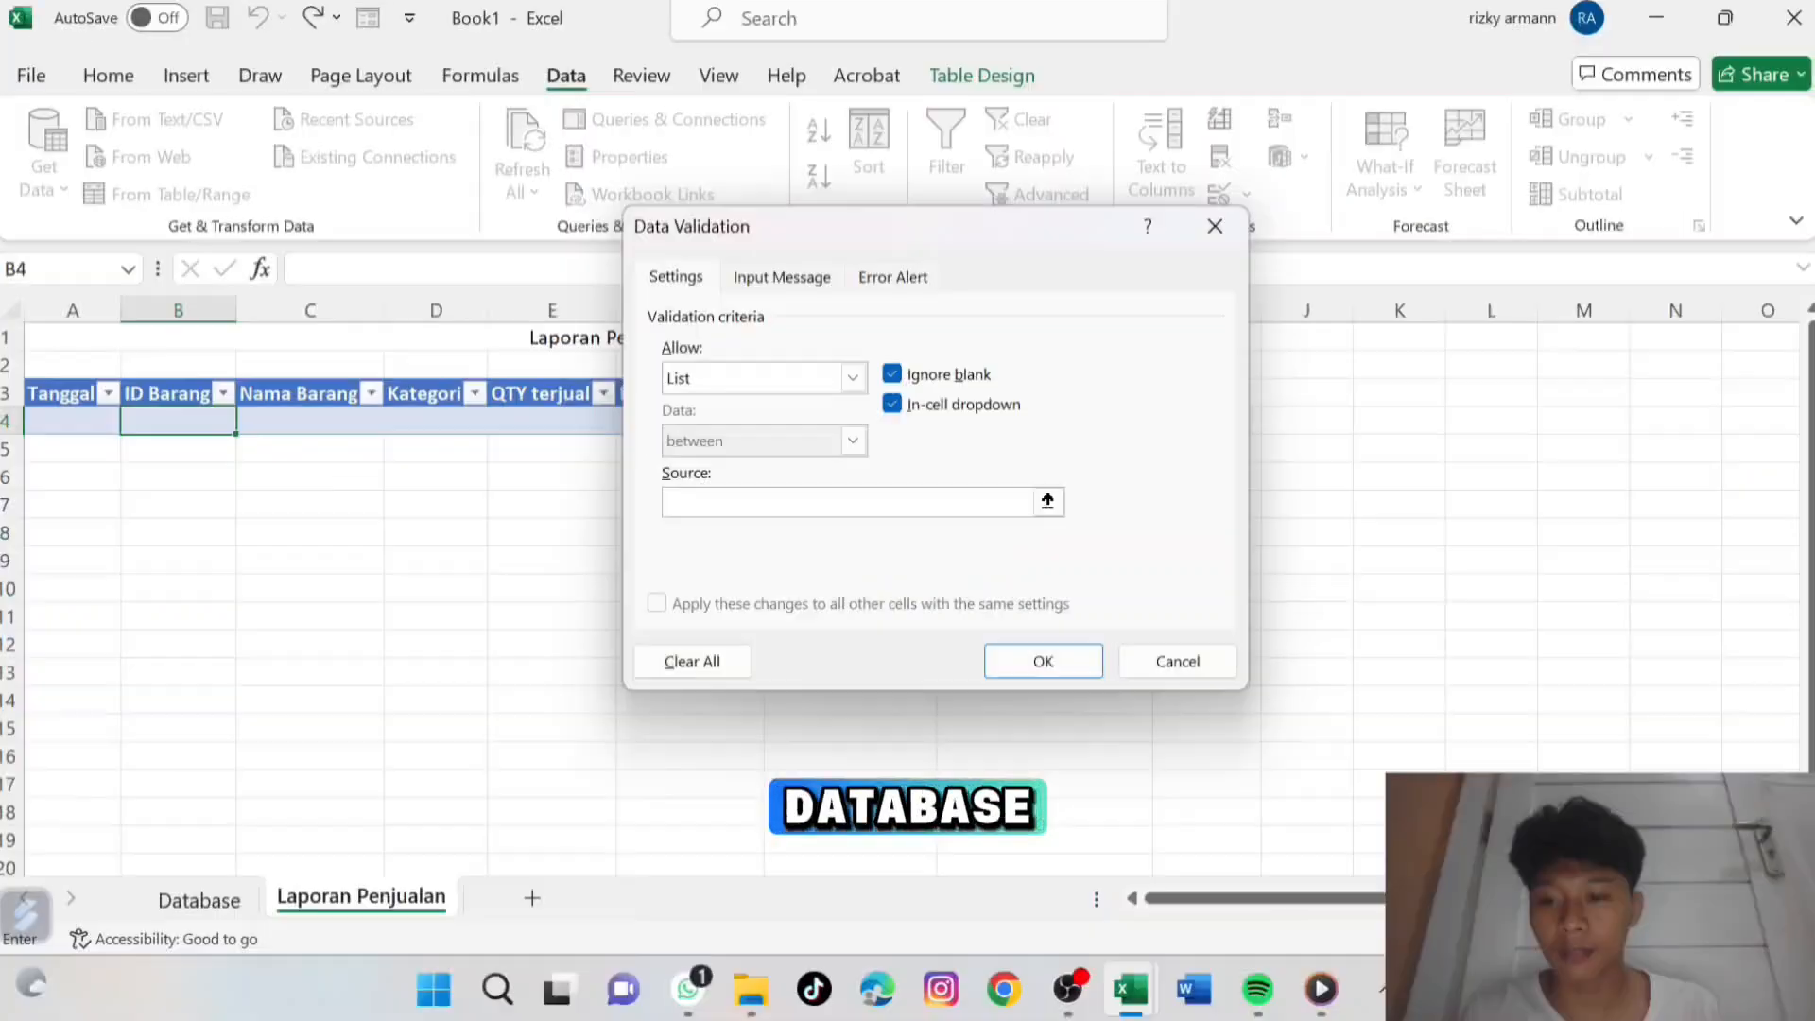
pyautogui.click(200, 896)
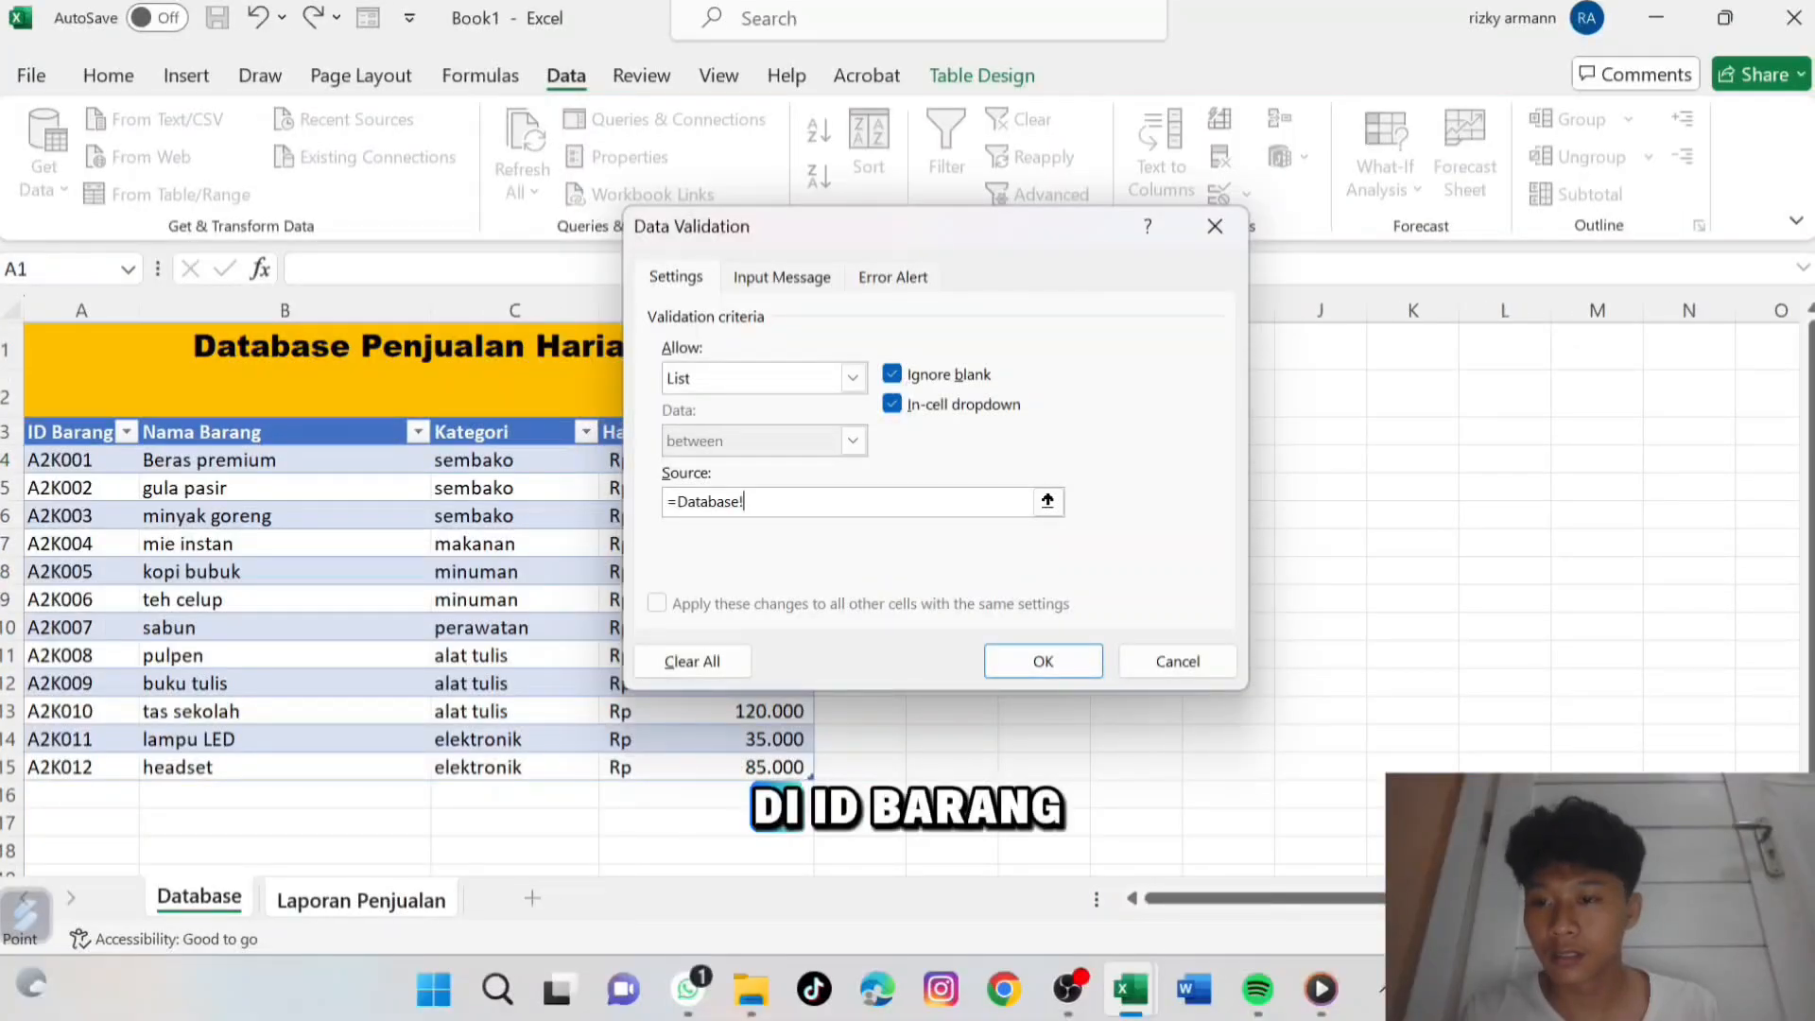
pyautogui.moveTo(81, 460); pyautogui.dragTo(81, 720)
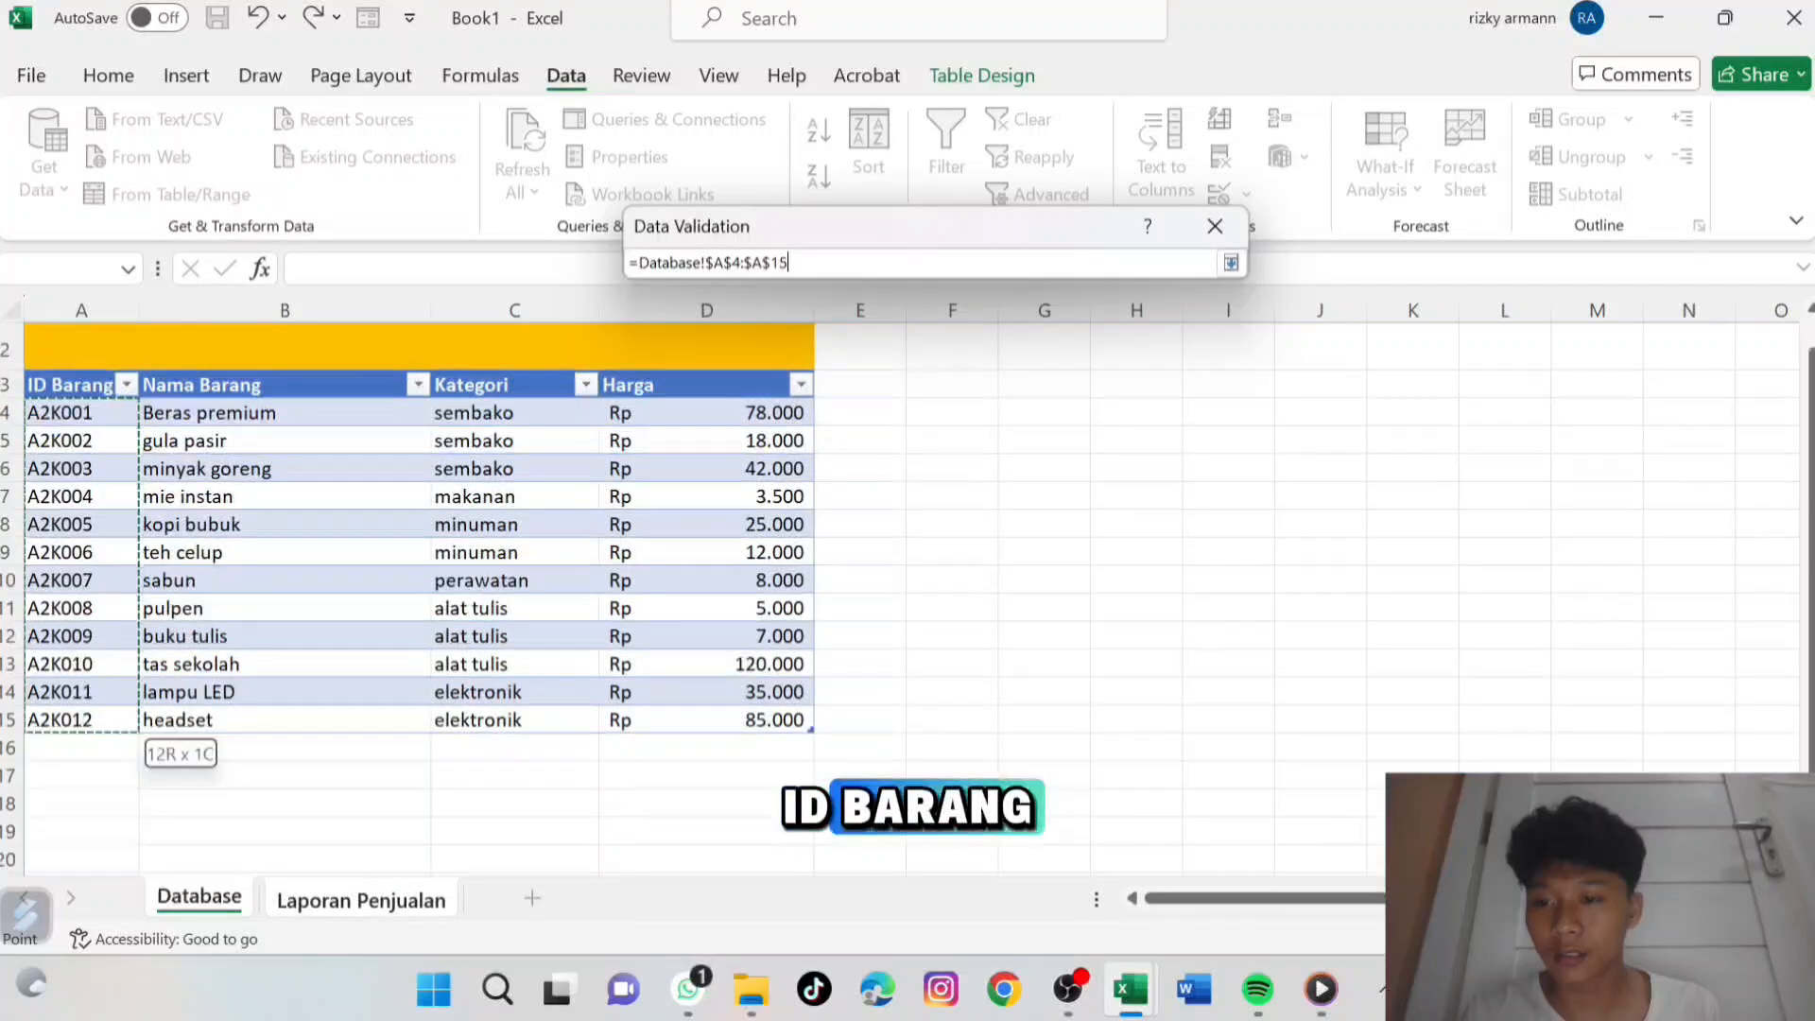
pyautogui.press('Return')
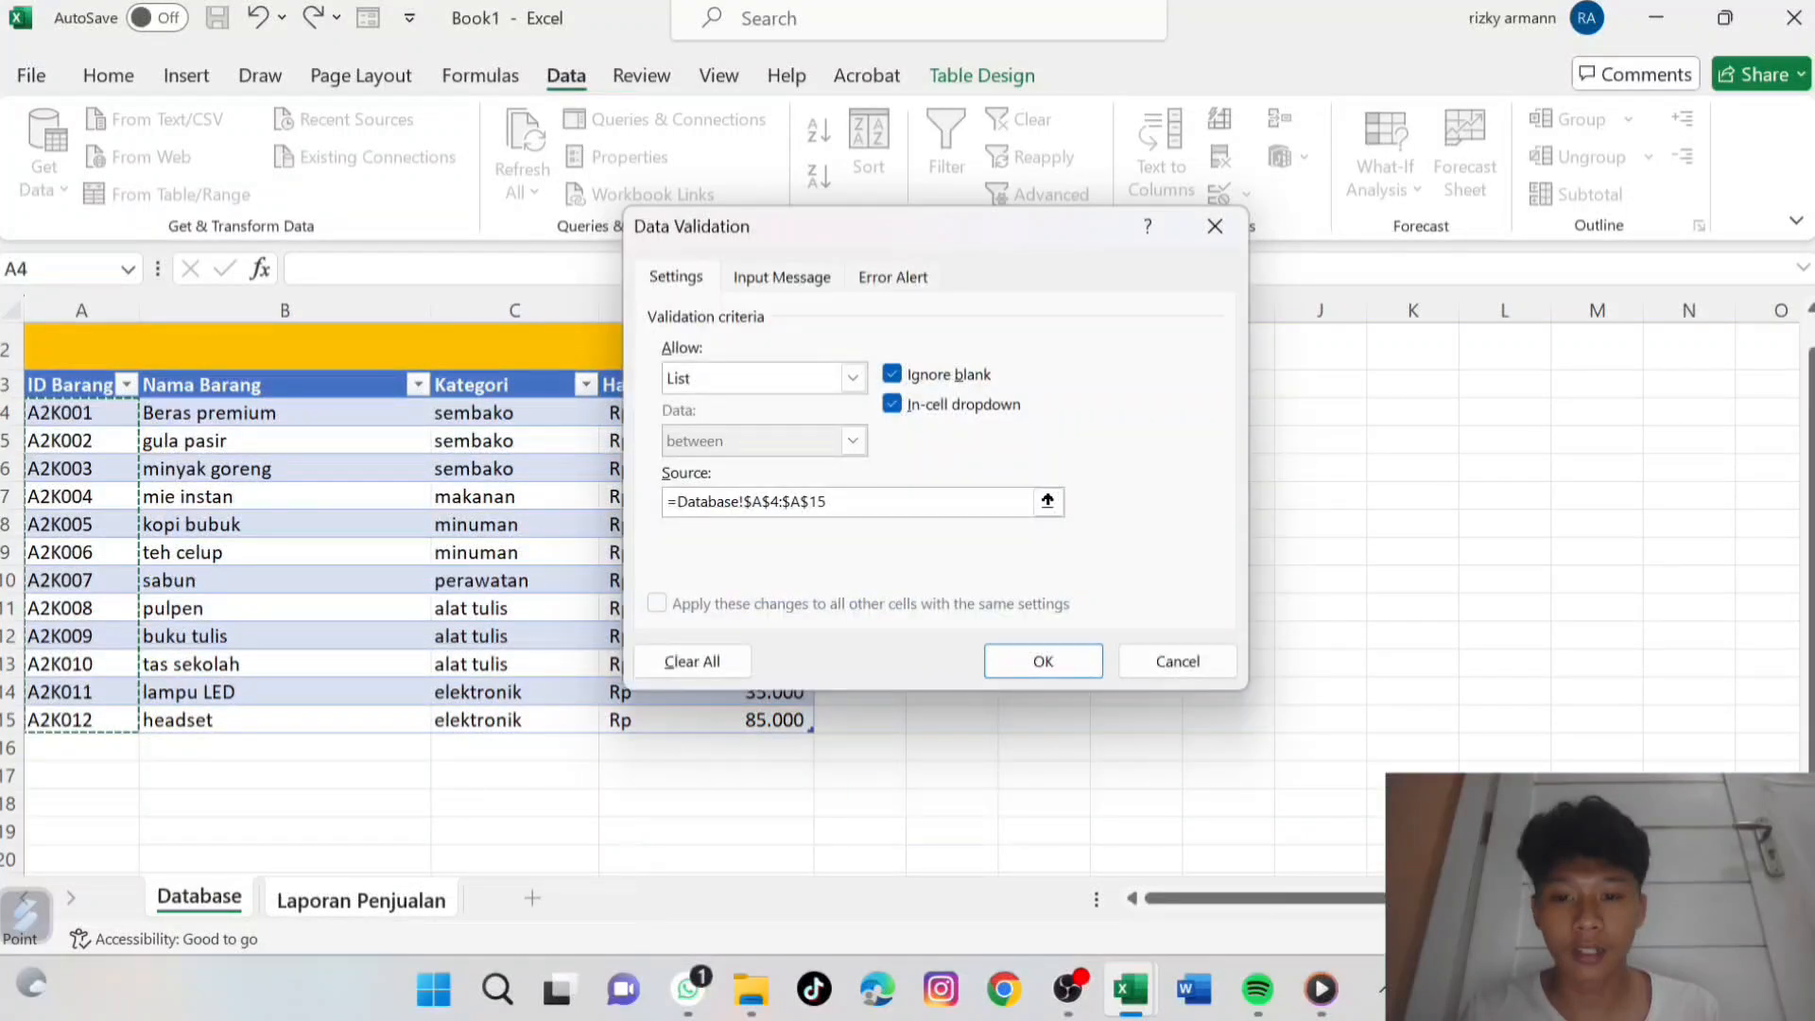
pyautogui.press('Return')
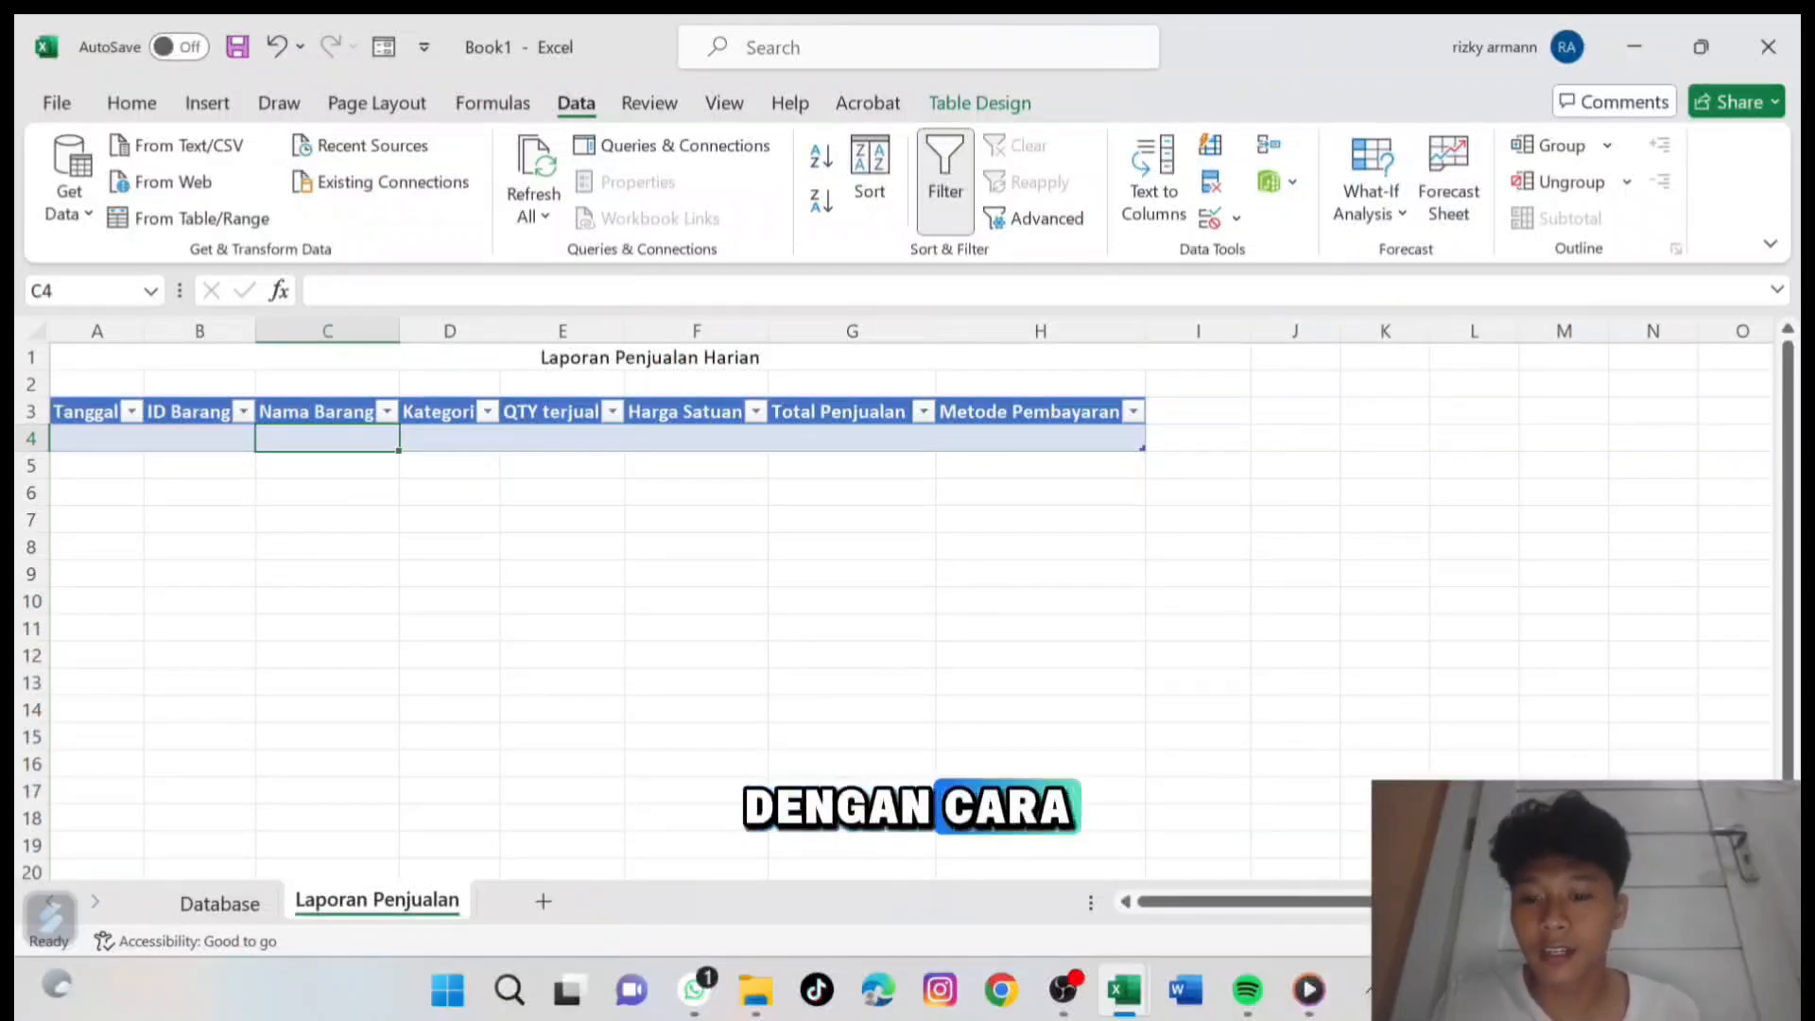
# Begin the Nama Barang formula in C4 with IFERROR and a nested VLOOKUP that uses [@[ID Barang]] as lookup value.
pyautogui.write('=')
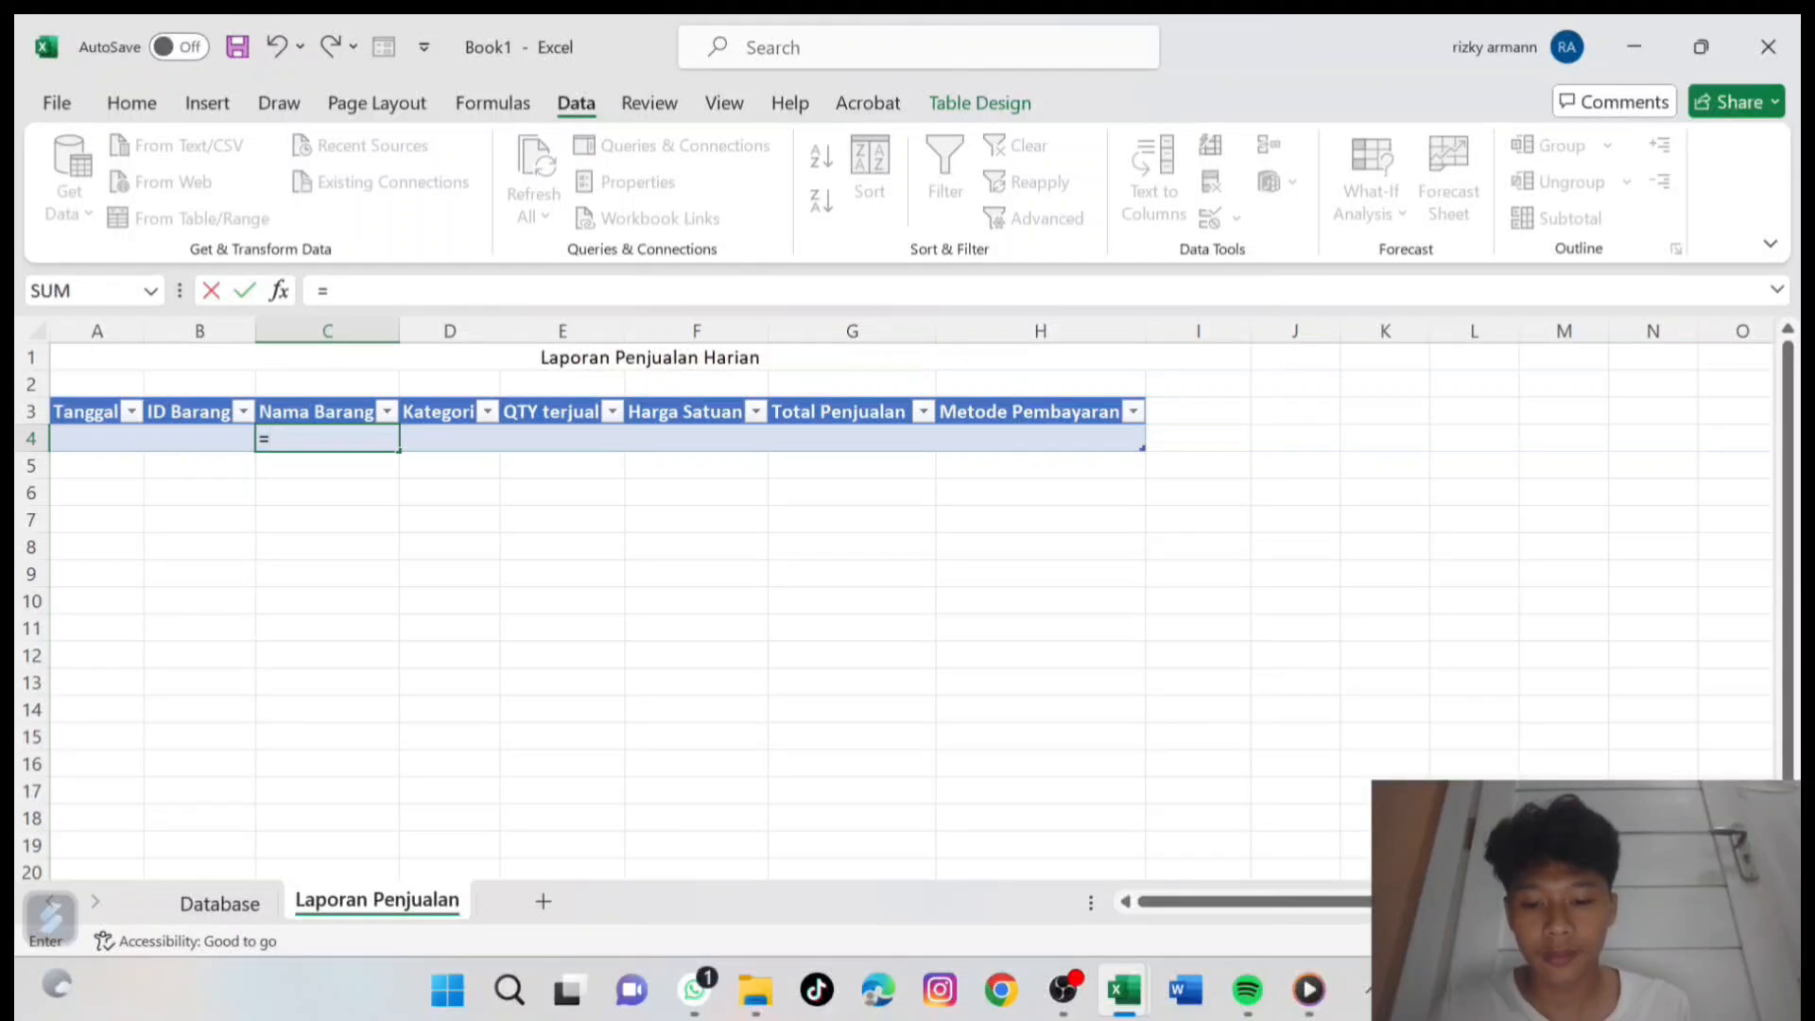
pyautogui.write('if')
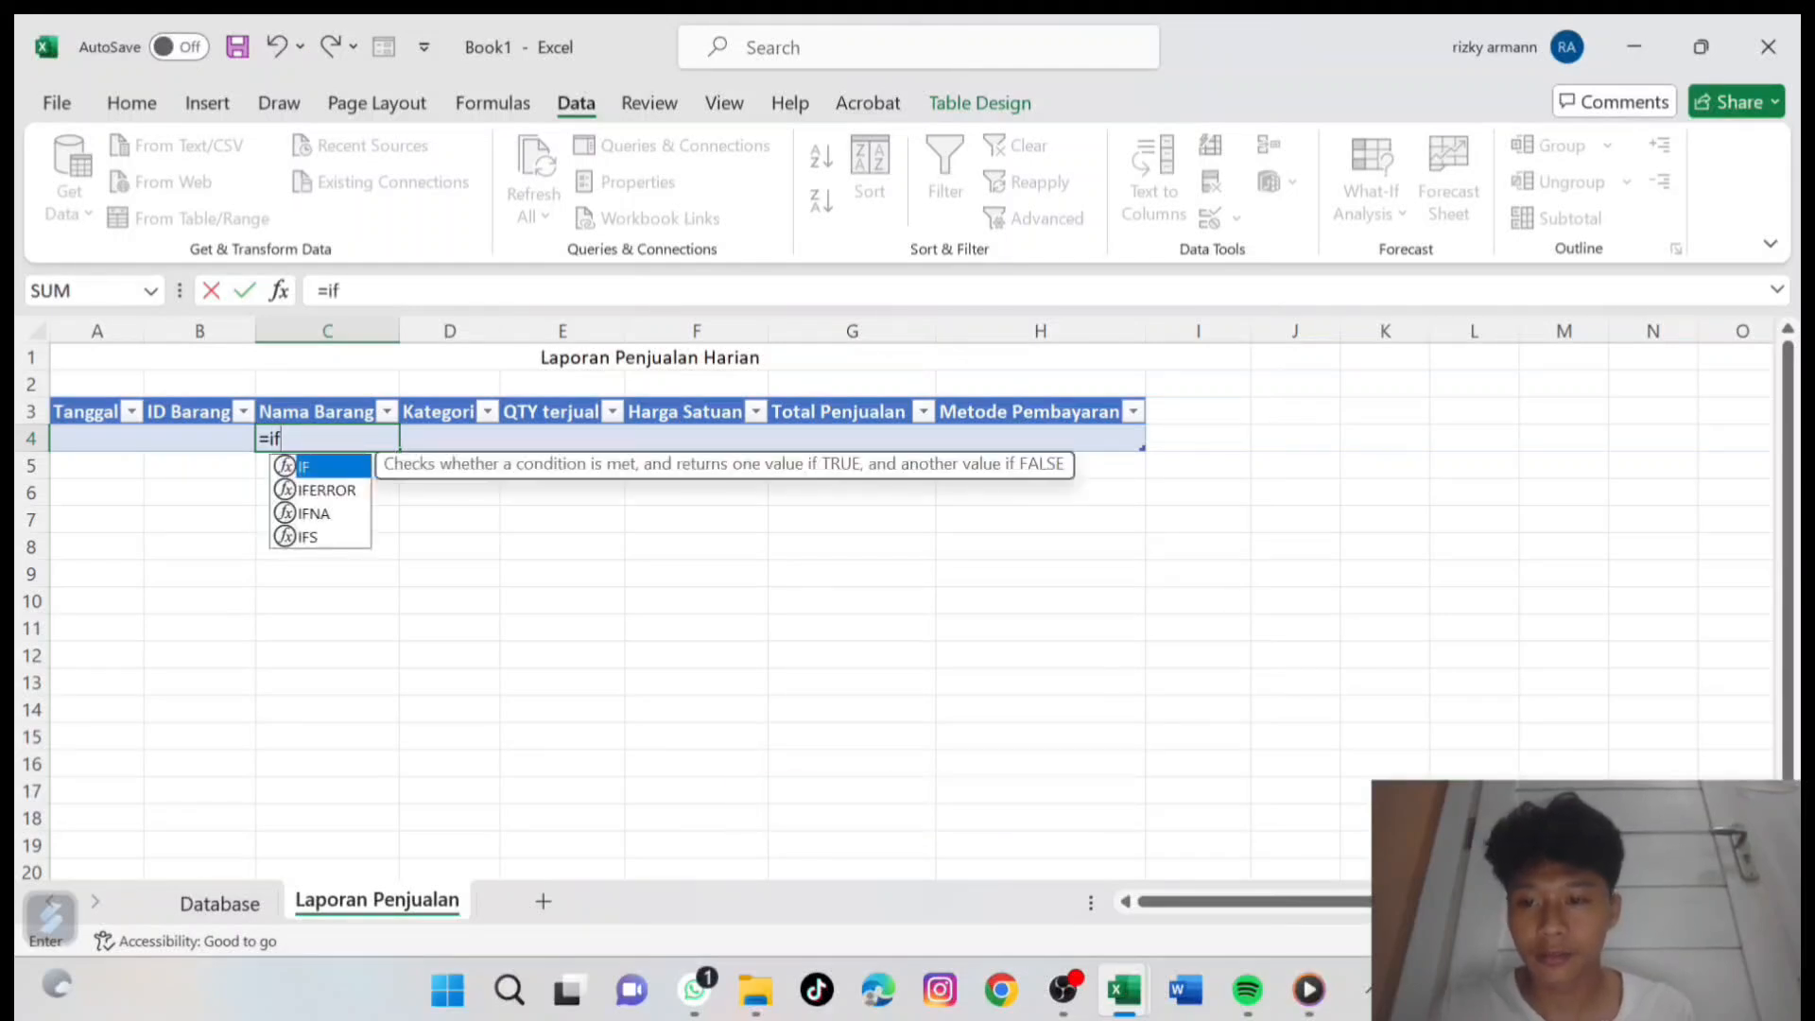
pyautogui.press('Down')
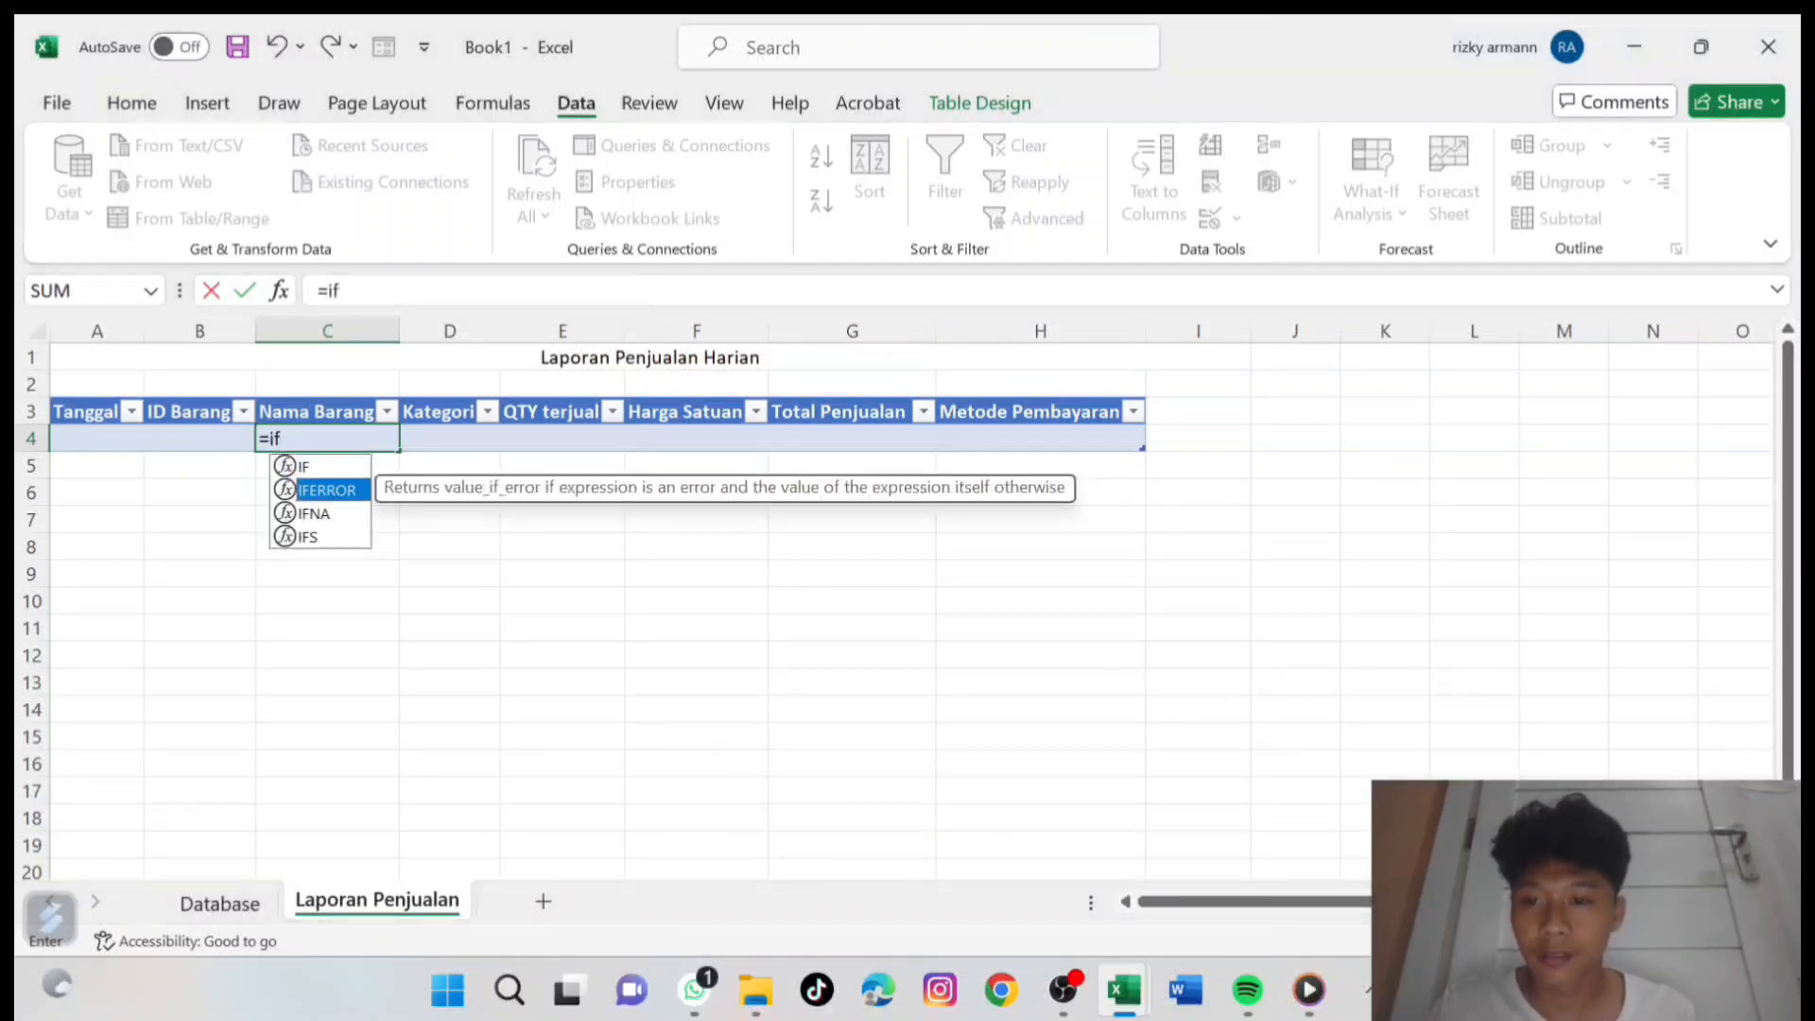
pyautogui.press('Tab')
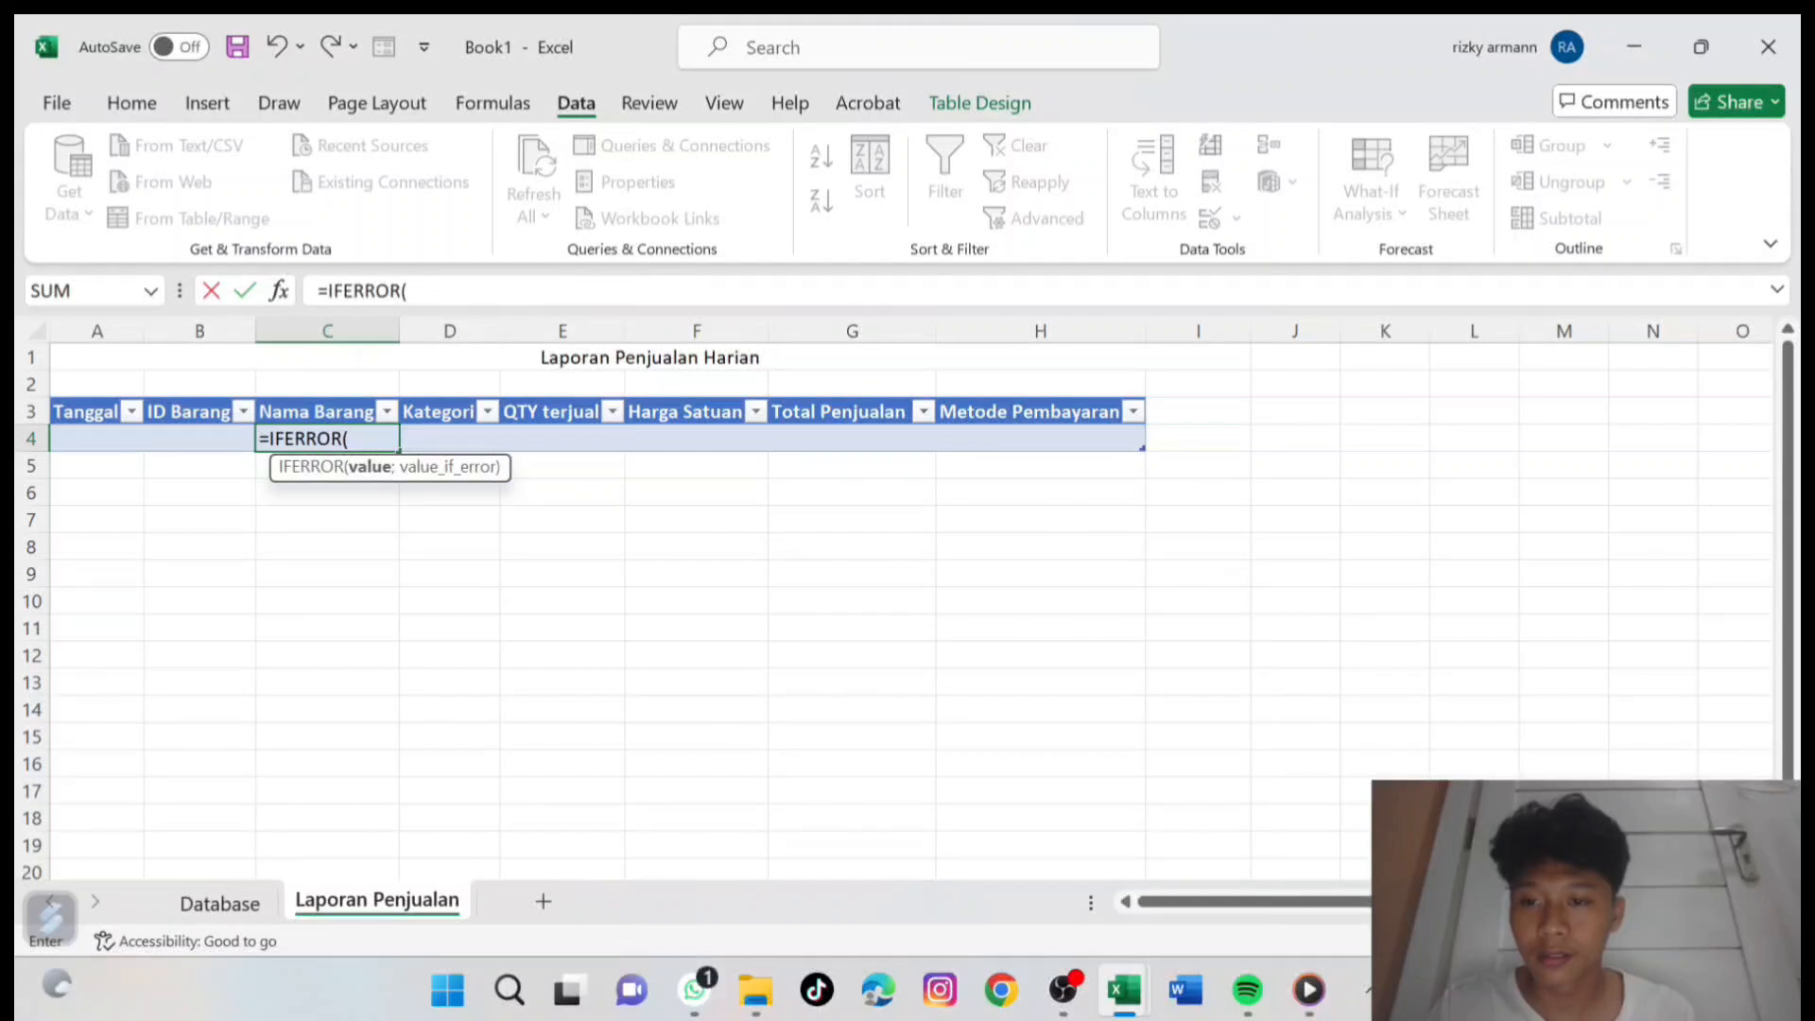
pyautogui.press('F2')
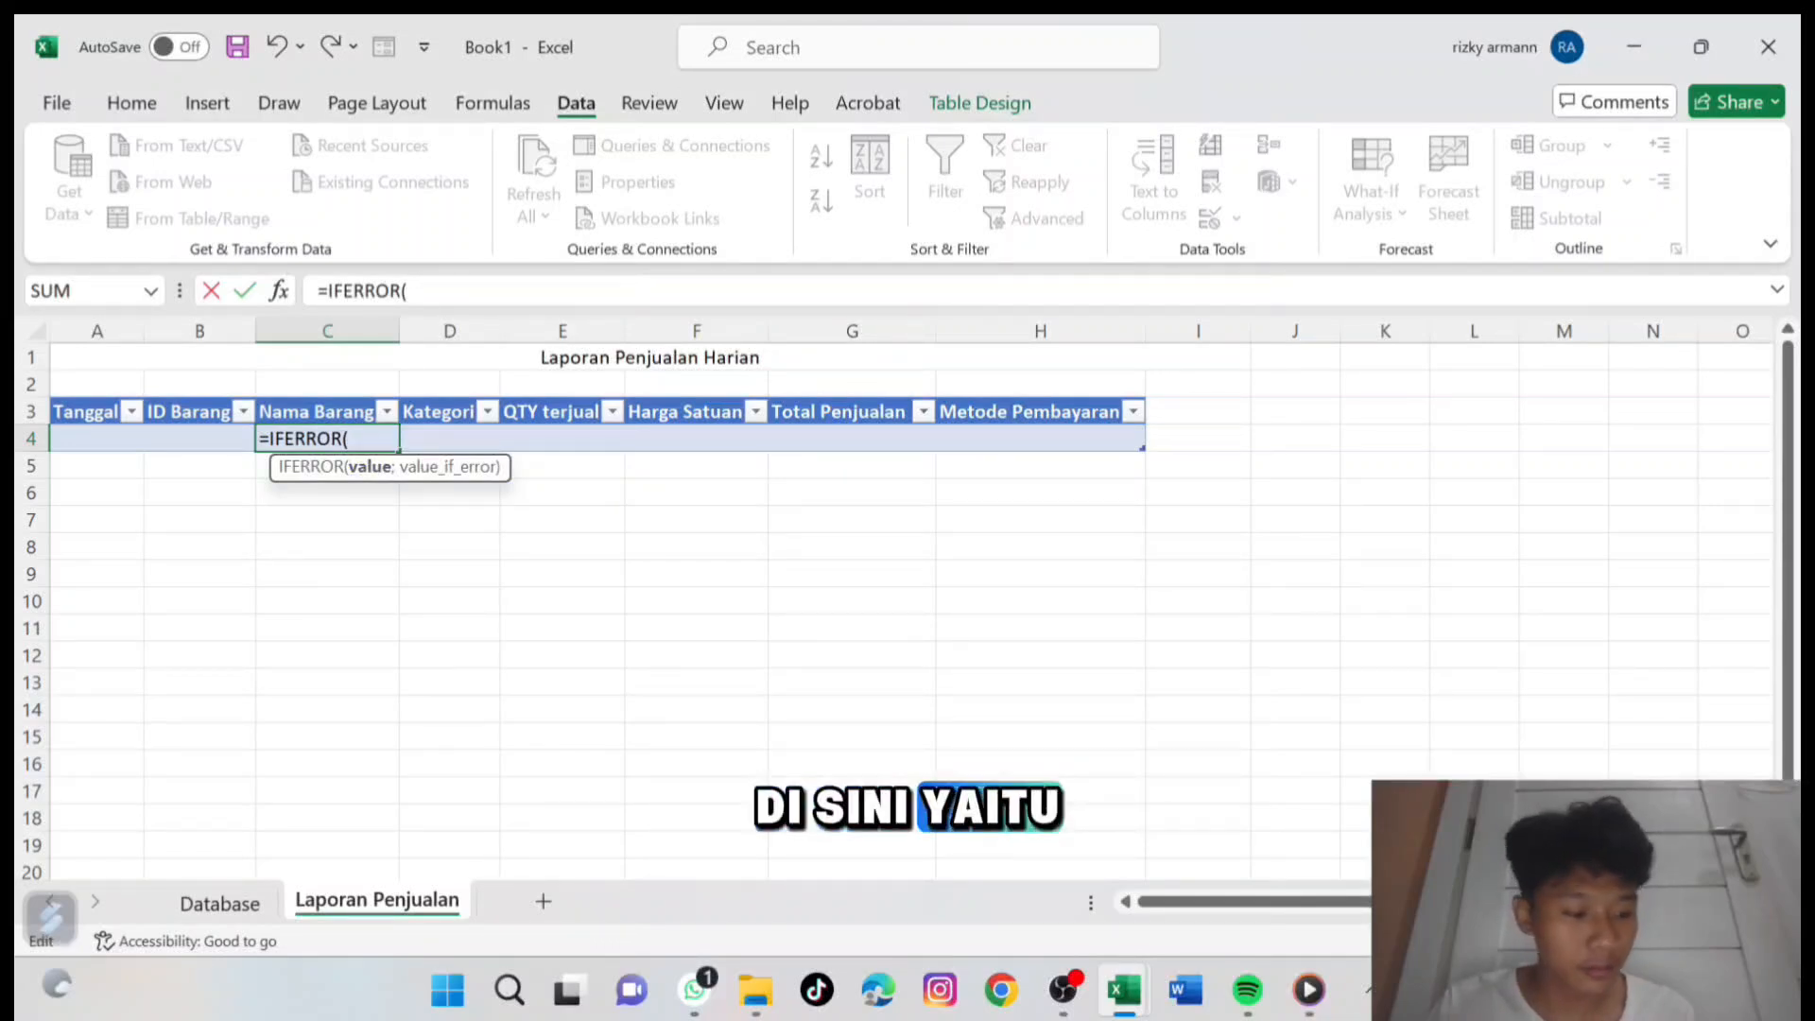
pyautogui.write('V')
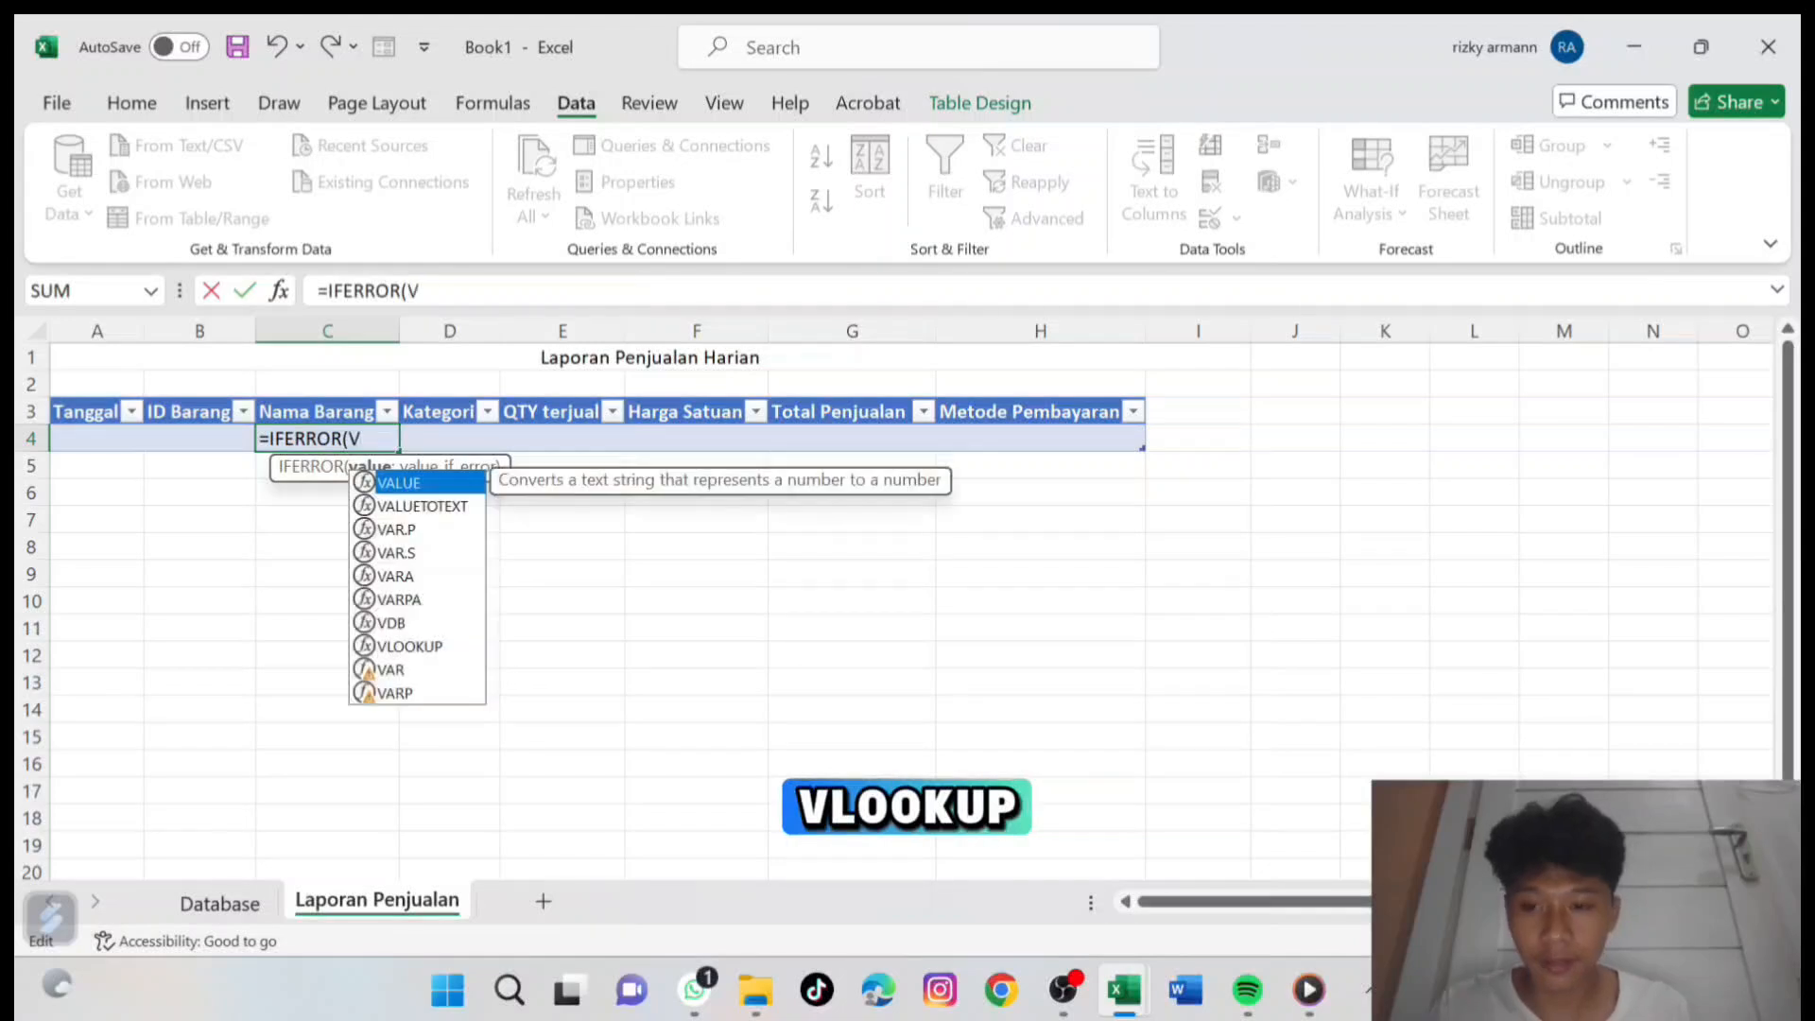
pyautogui.write('lo')
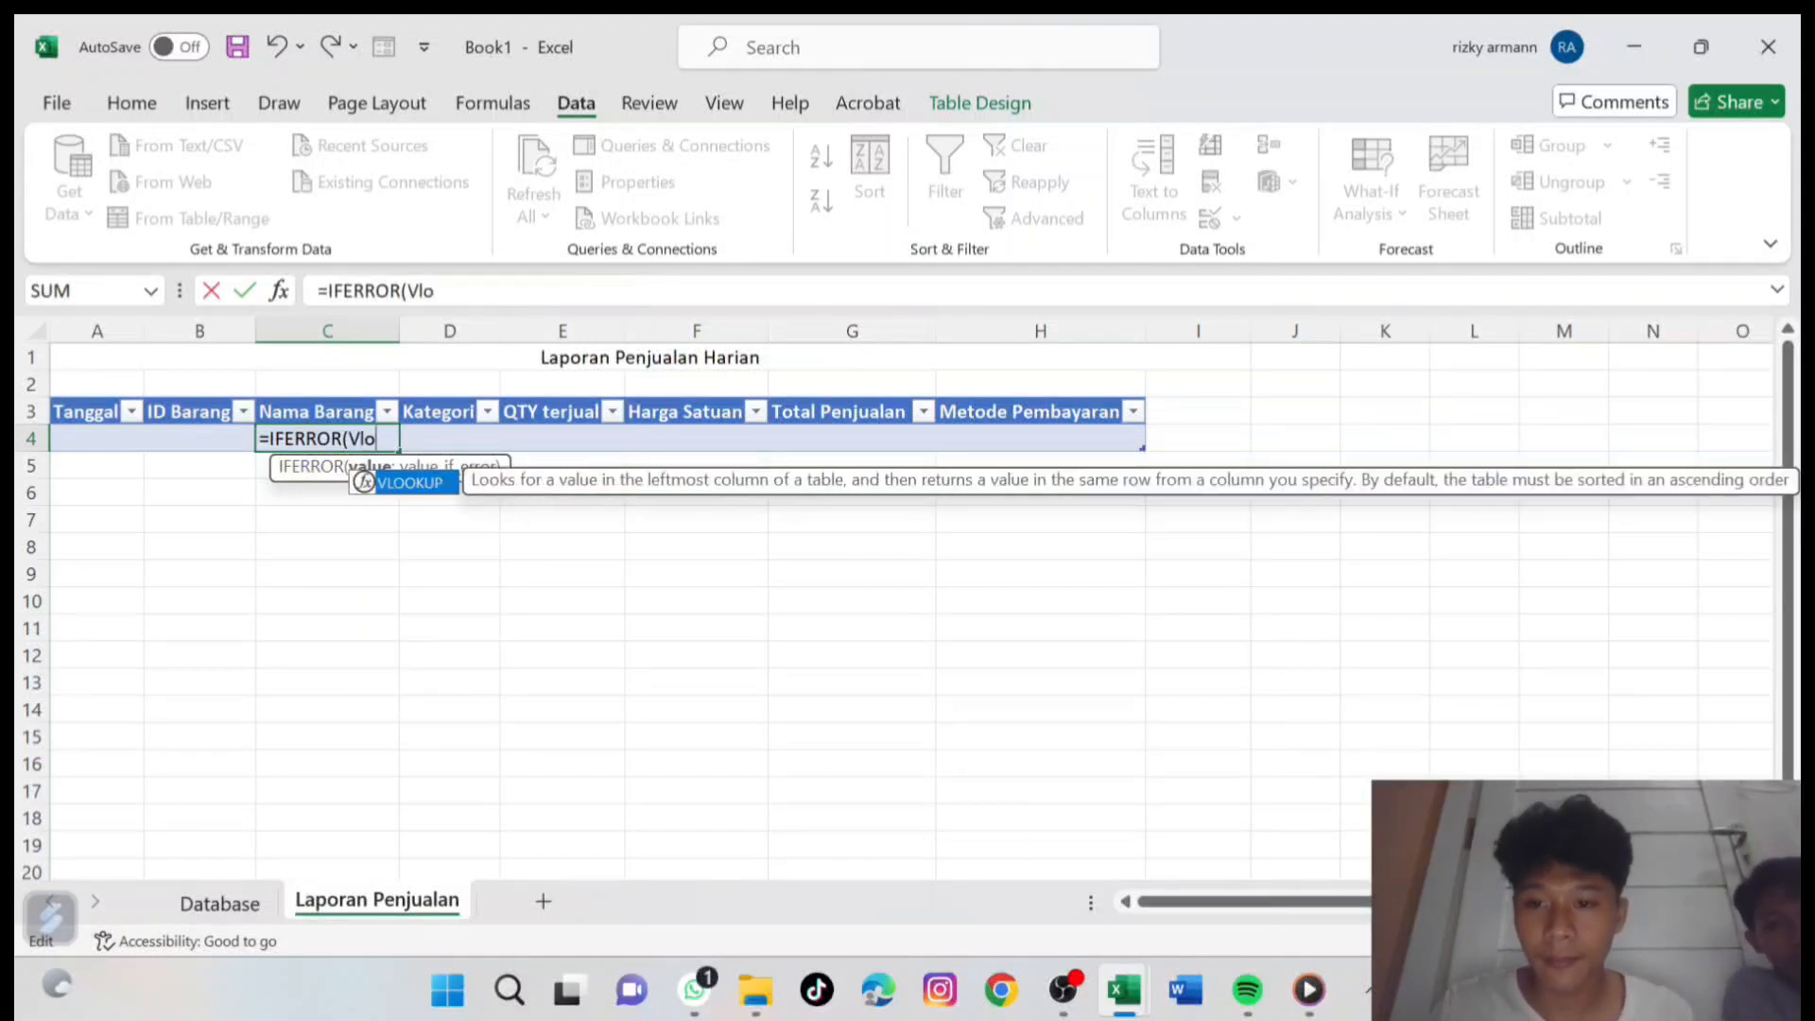
pyautogui.press('Tab')
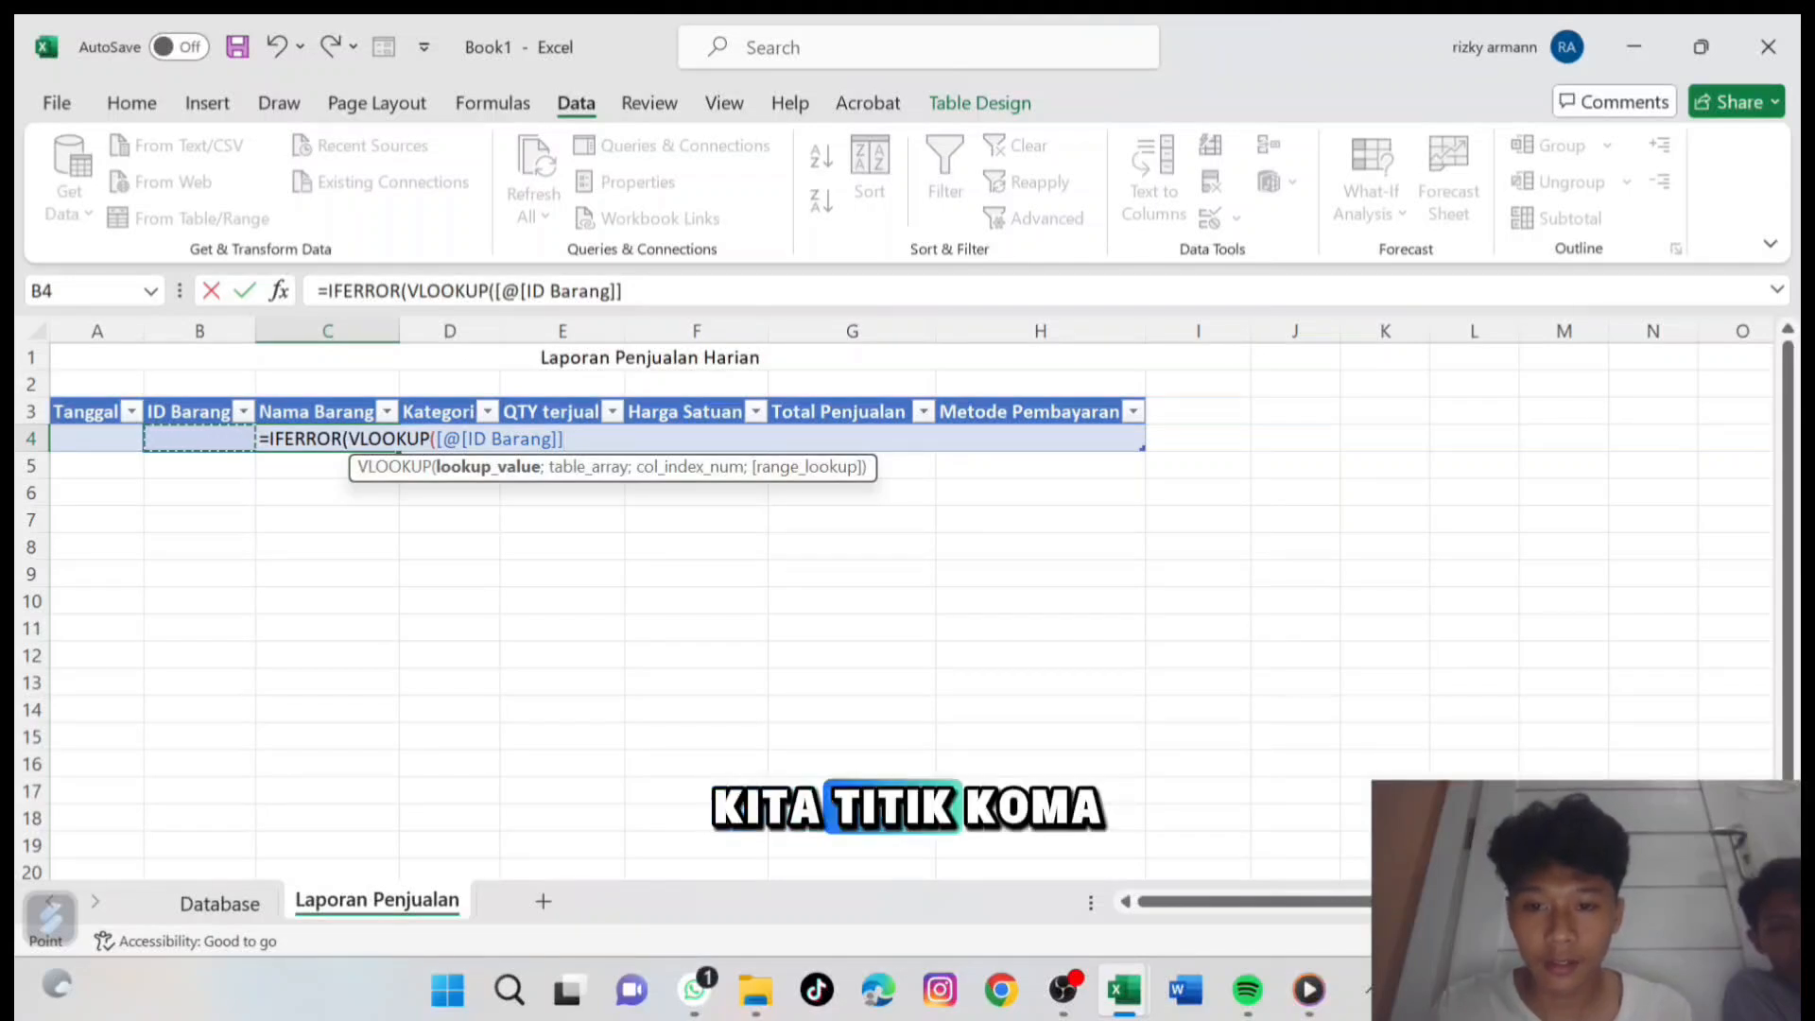
# Set the VLOOKUP table array to the product data on the Database sheet as the absolute reference Database!$A$4:$D$14.
pyautogui.write(';')
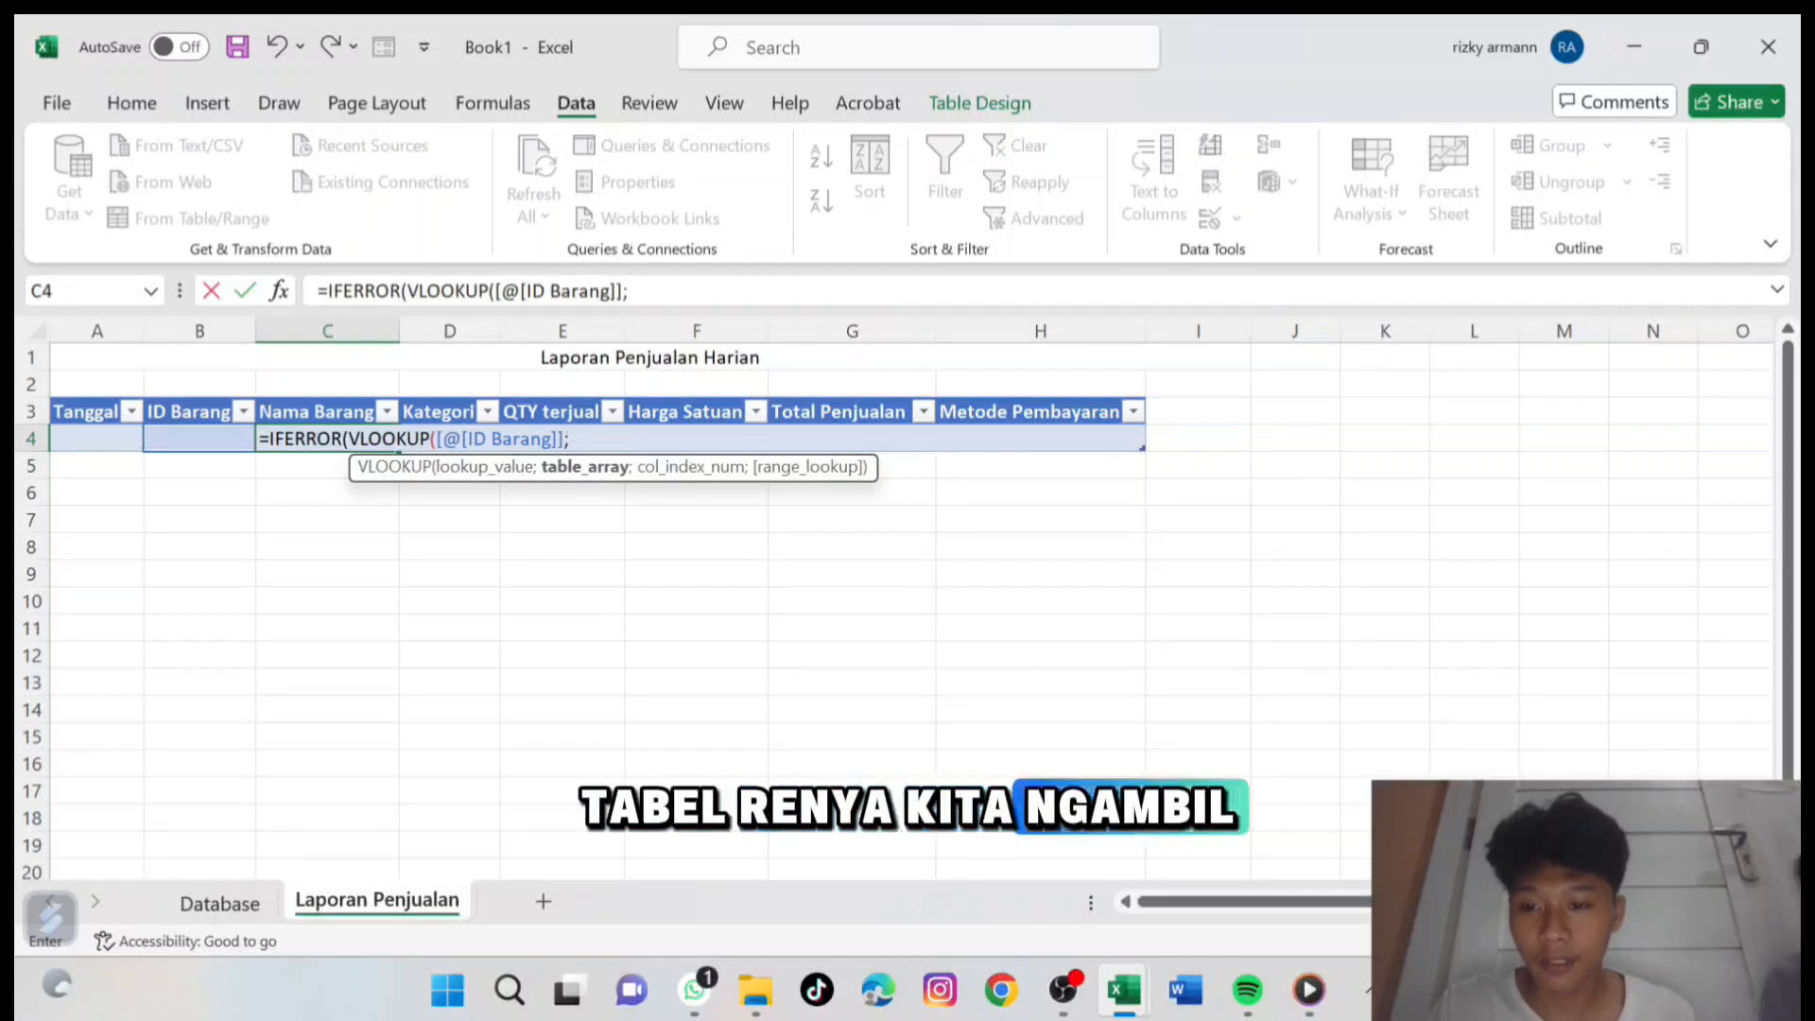
pyautogui.click(219, 902)
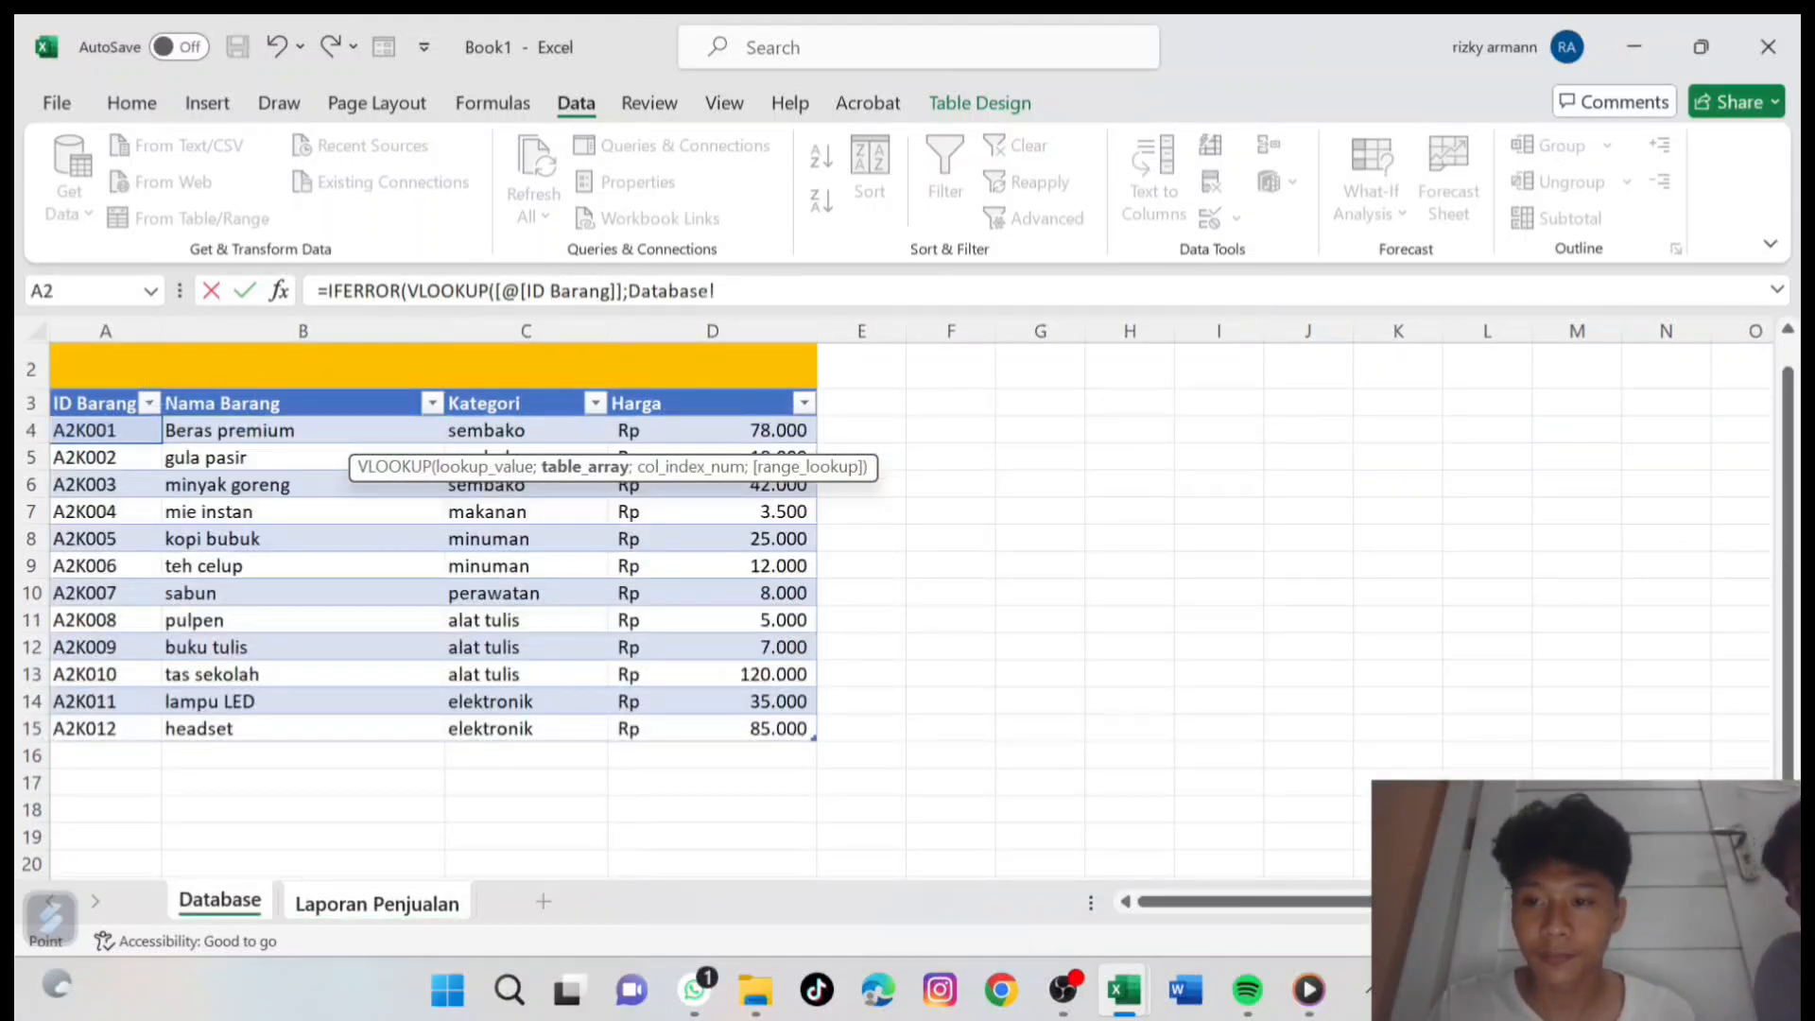
pyautogui.moveTo(85, 430); pyautogui.dragTo(812, 711)
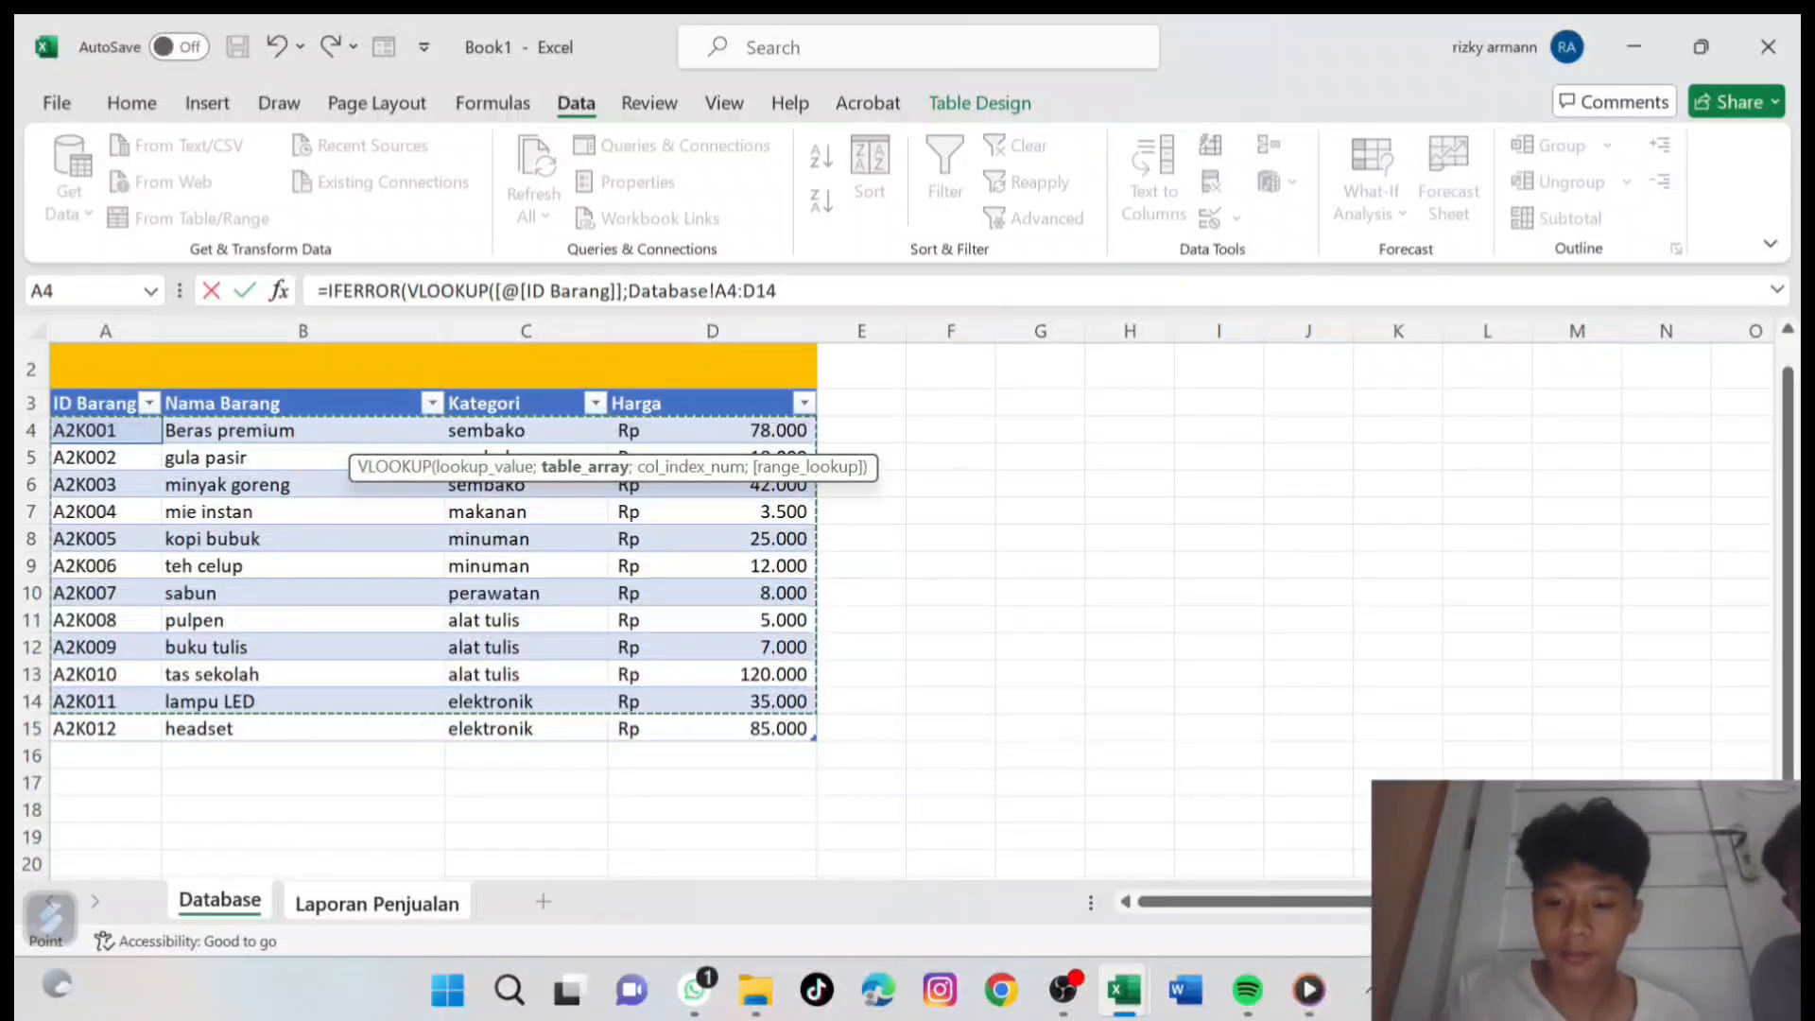
pyautogui.press('F4')
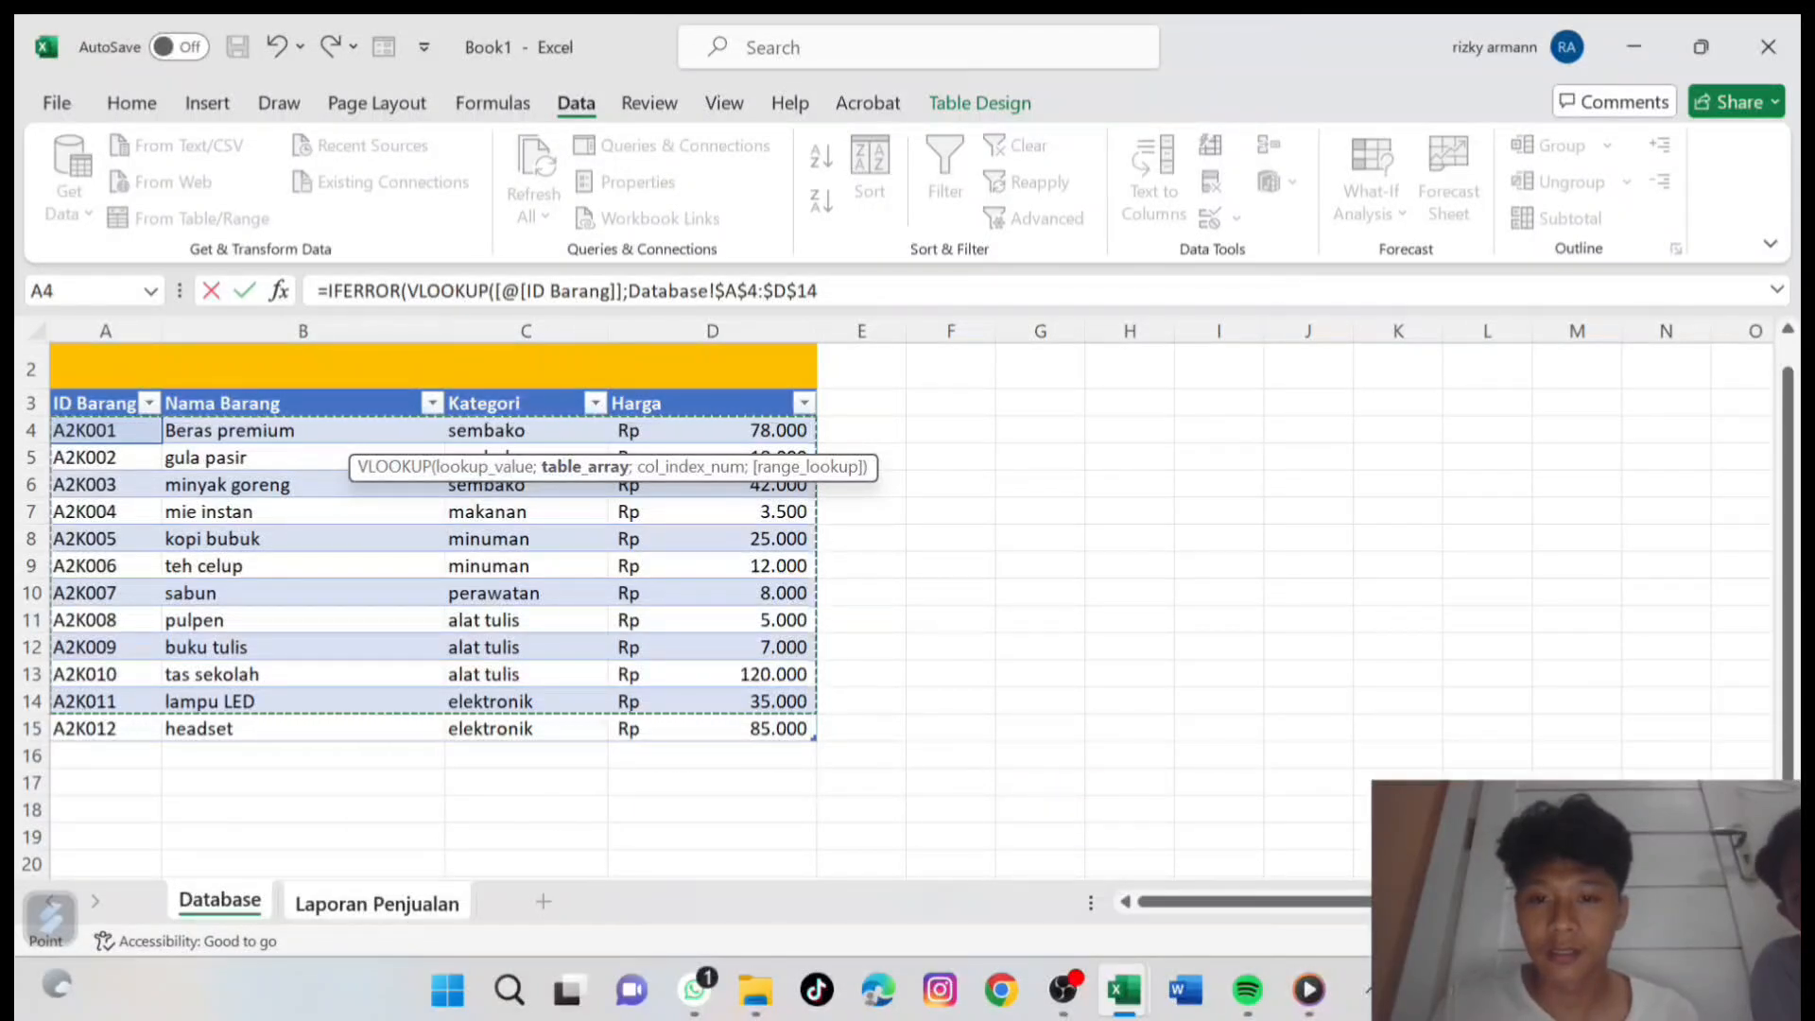
pyautogui.click(824, 291)
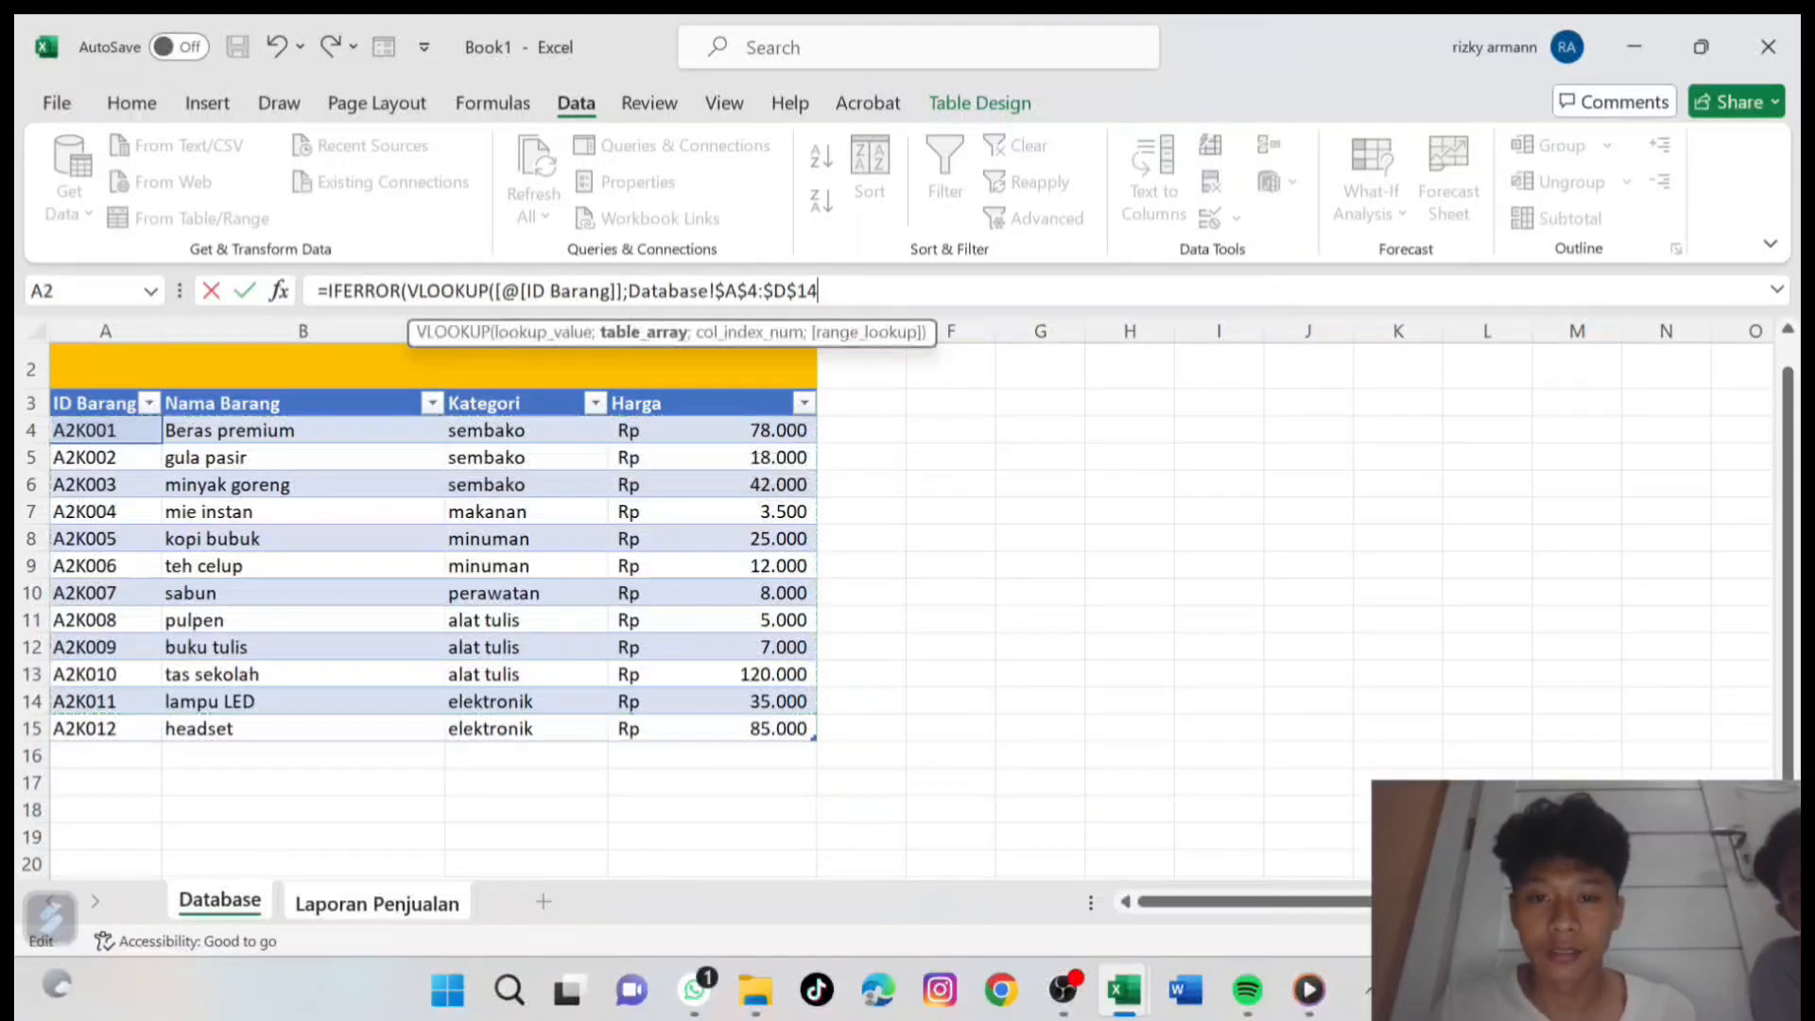
# Complete the Nama Barang formula with column index 2, exact match FALSE and an empty string "" as the IFERROR fallback.
pyautogui.write(';')
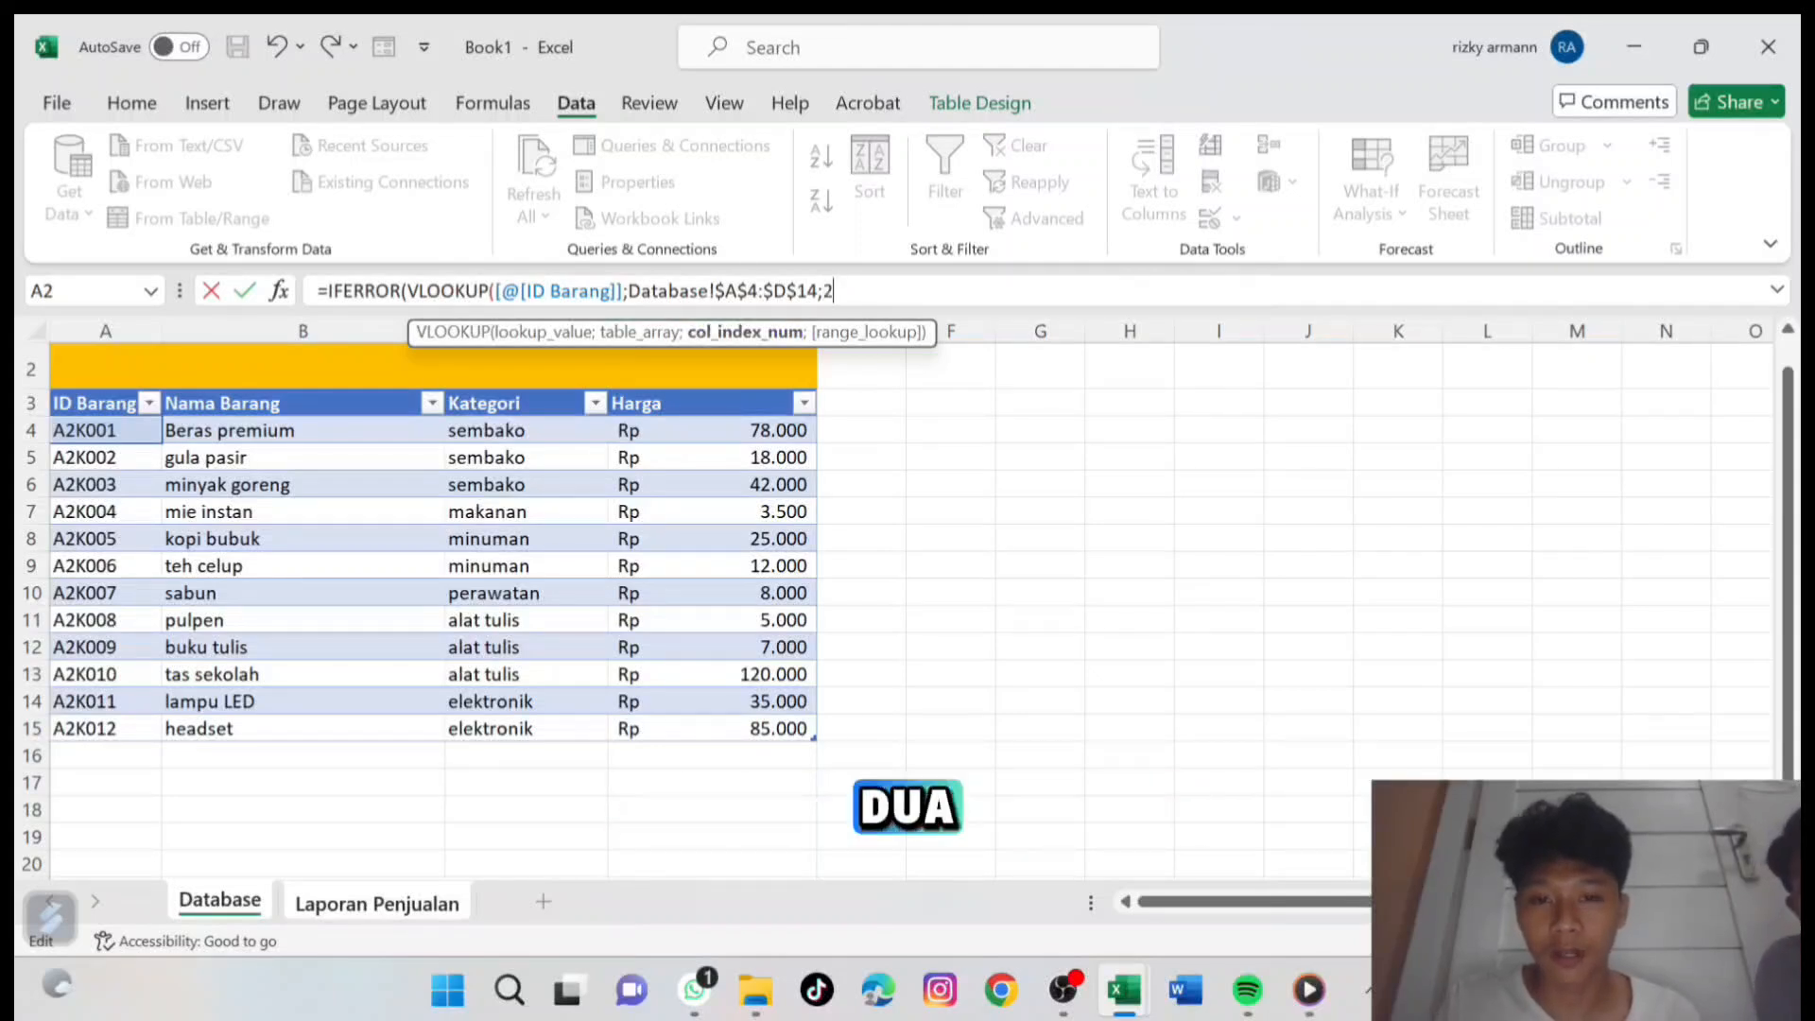
pyautogui.write('2')
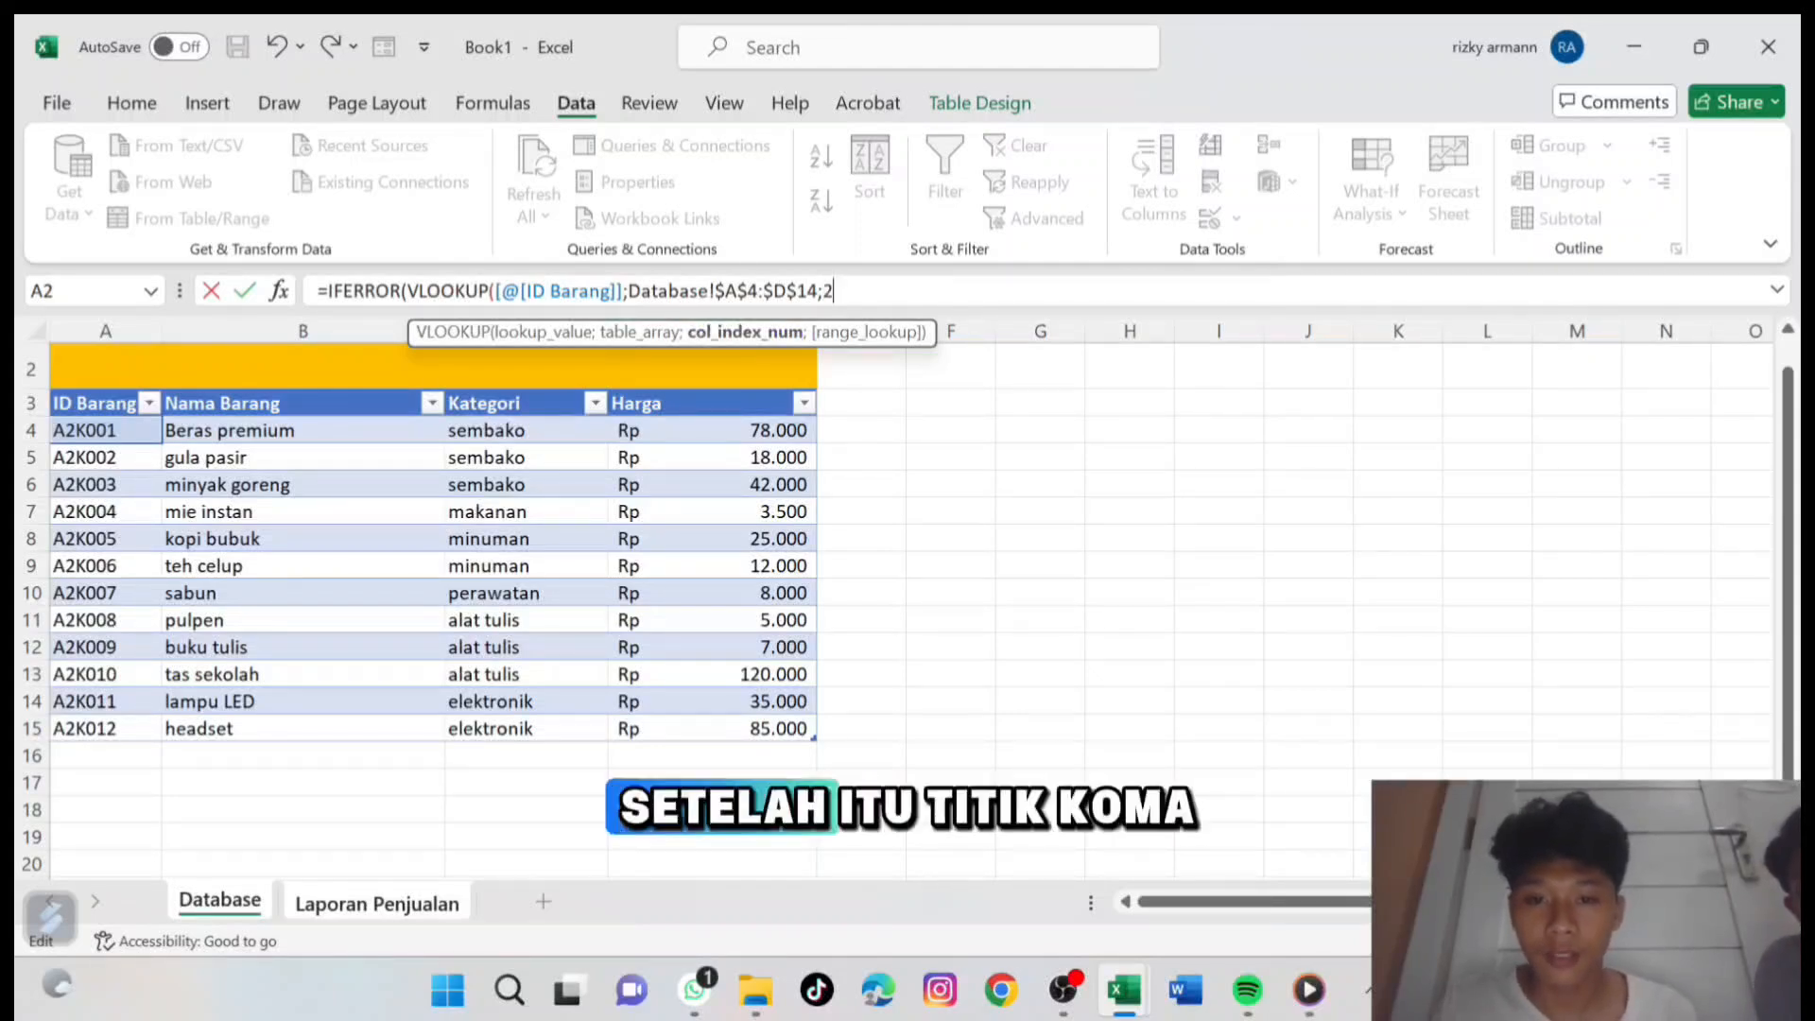
pyautogui.write(';')
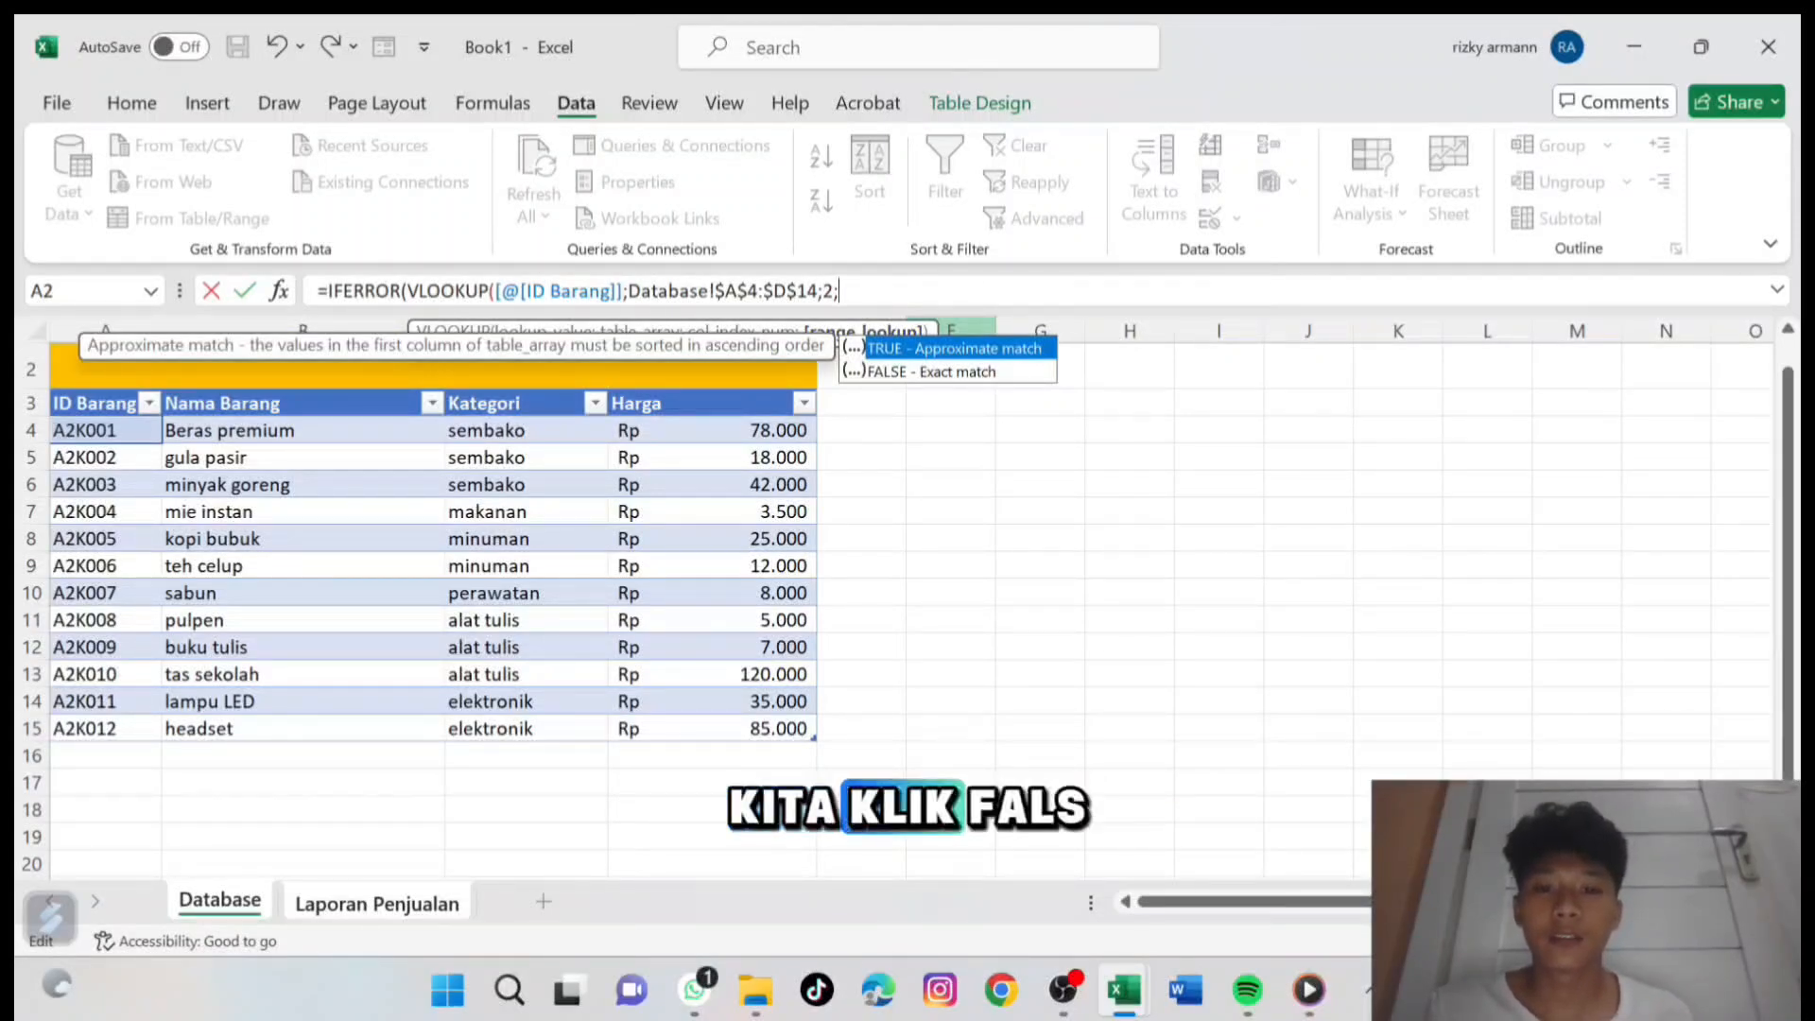
pyautogui.doubleClick(931, 373)
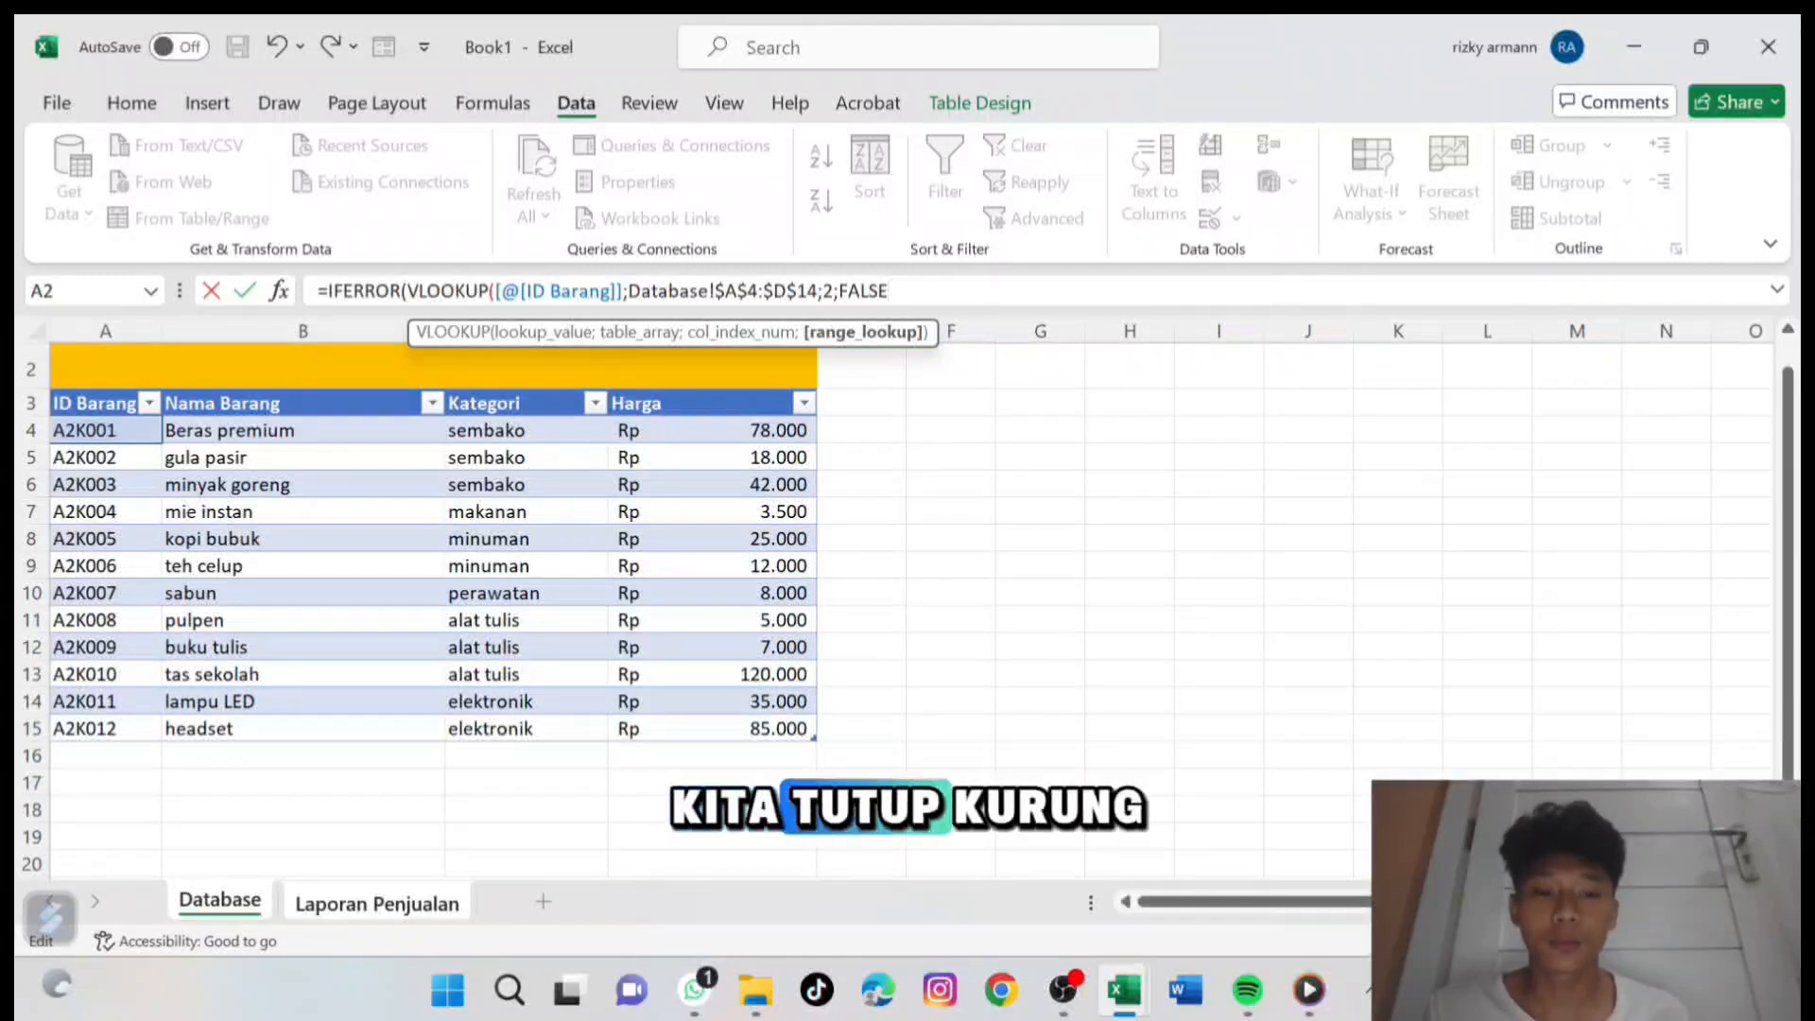
pyautogui.write(')')
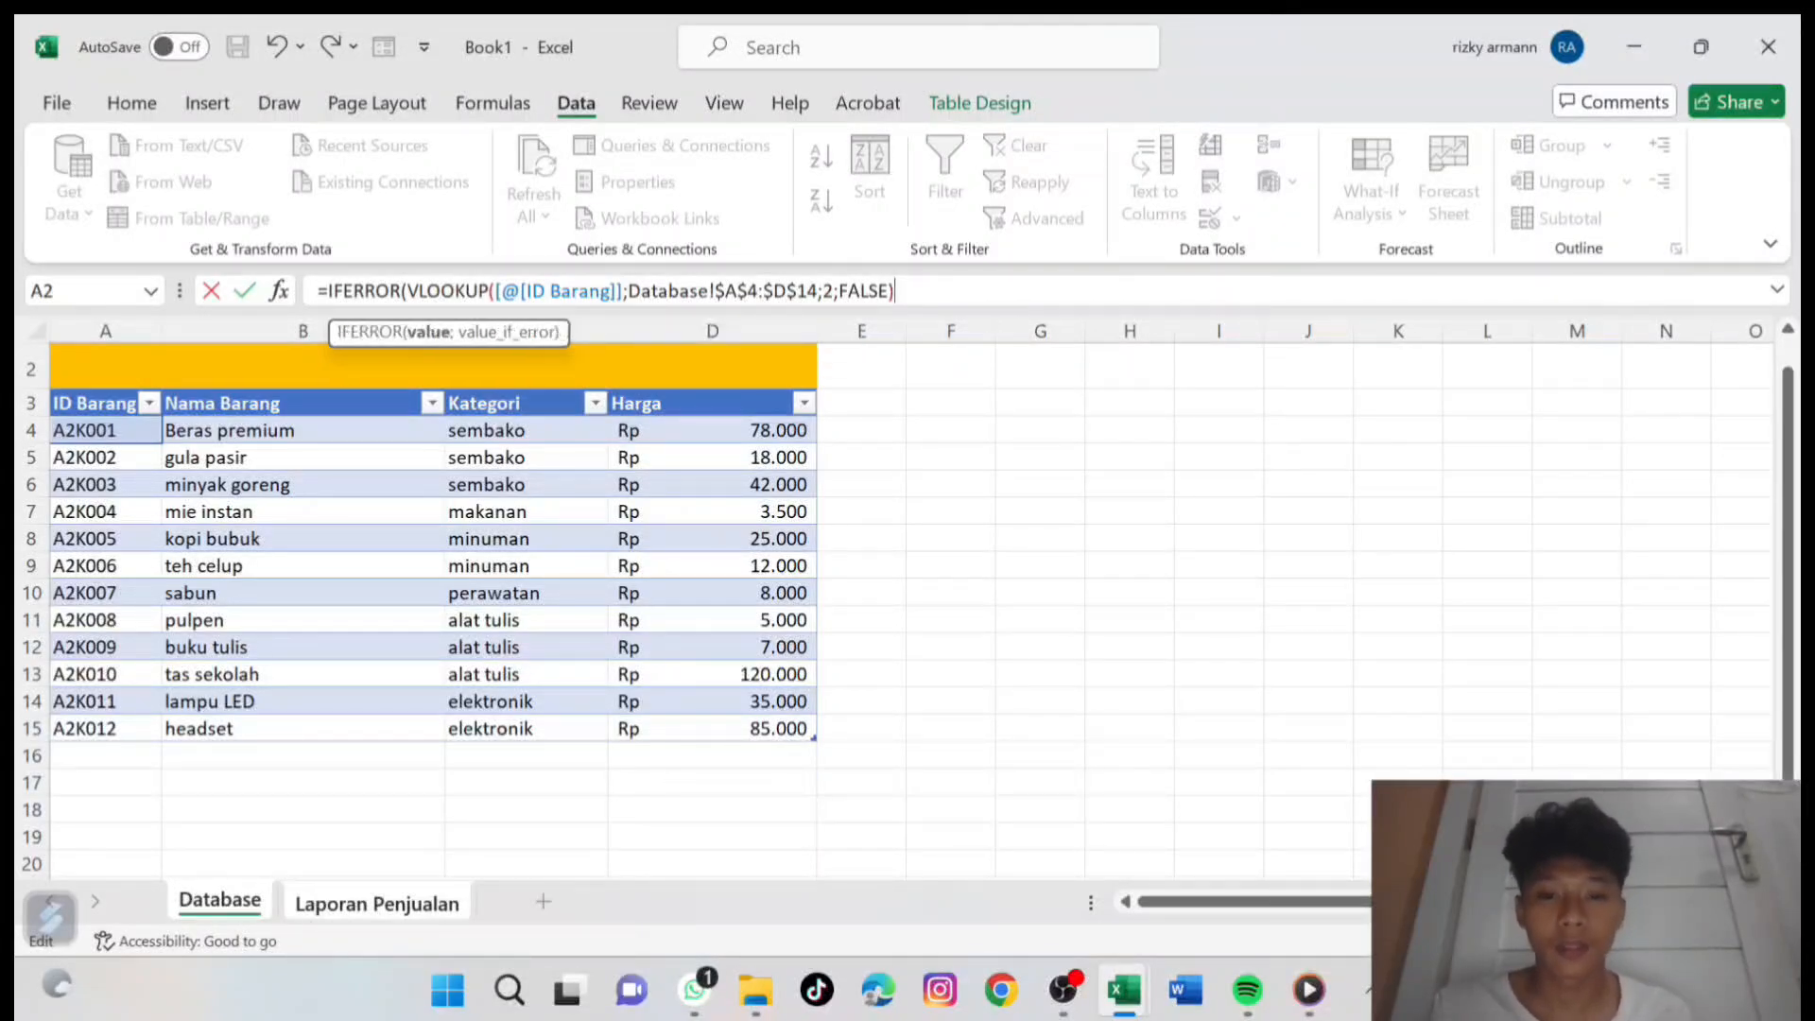
pyautogui.write(';')
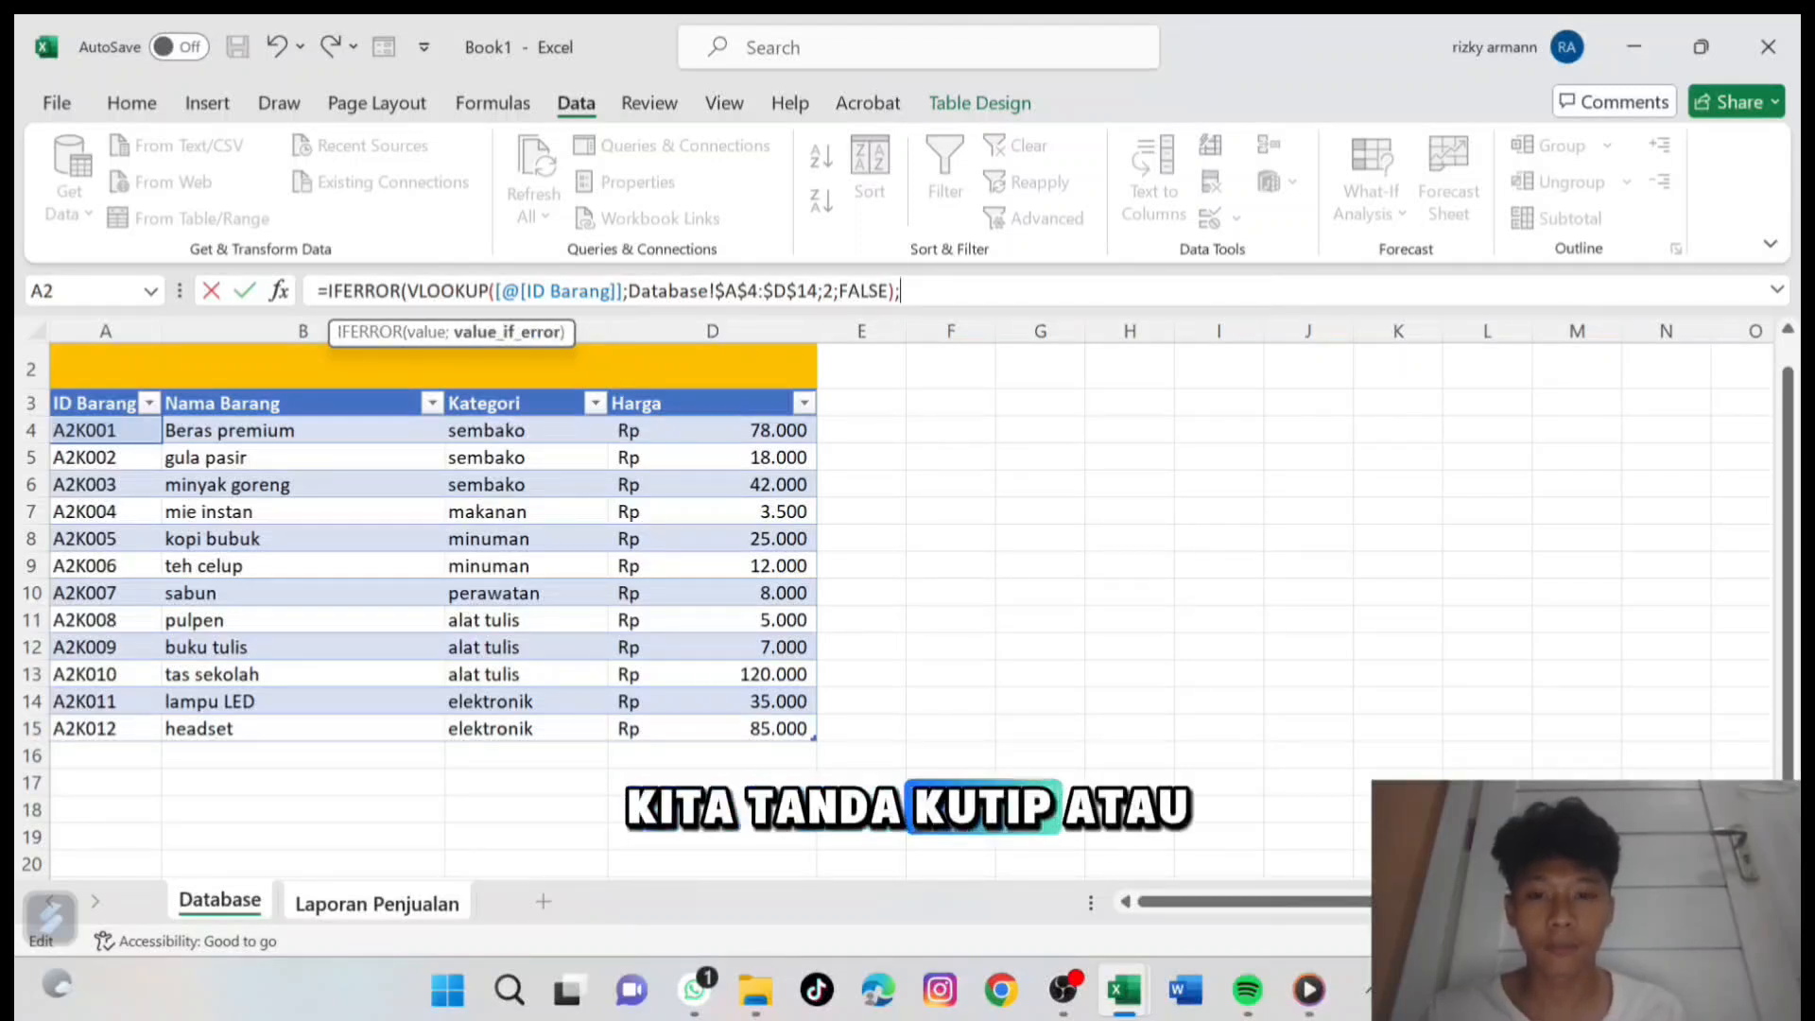
pyautogui.write('""')
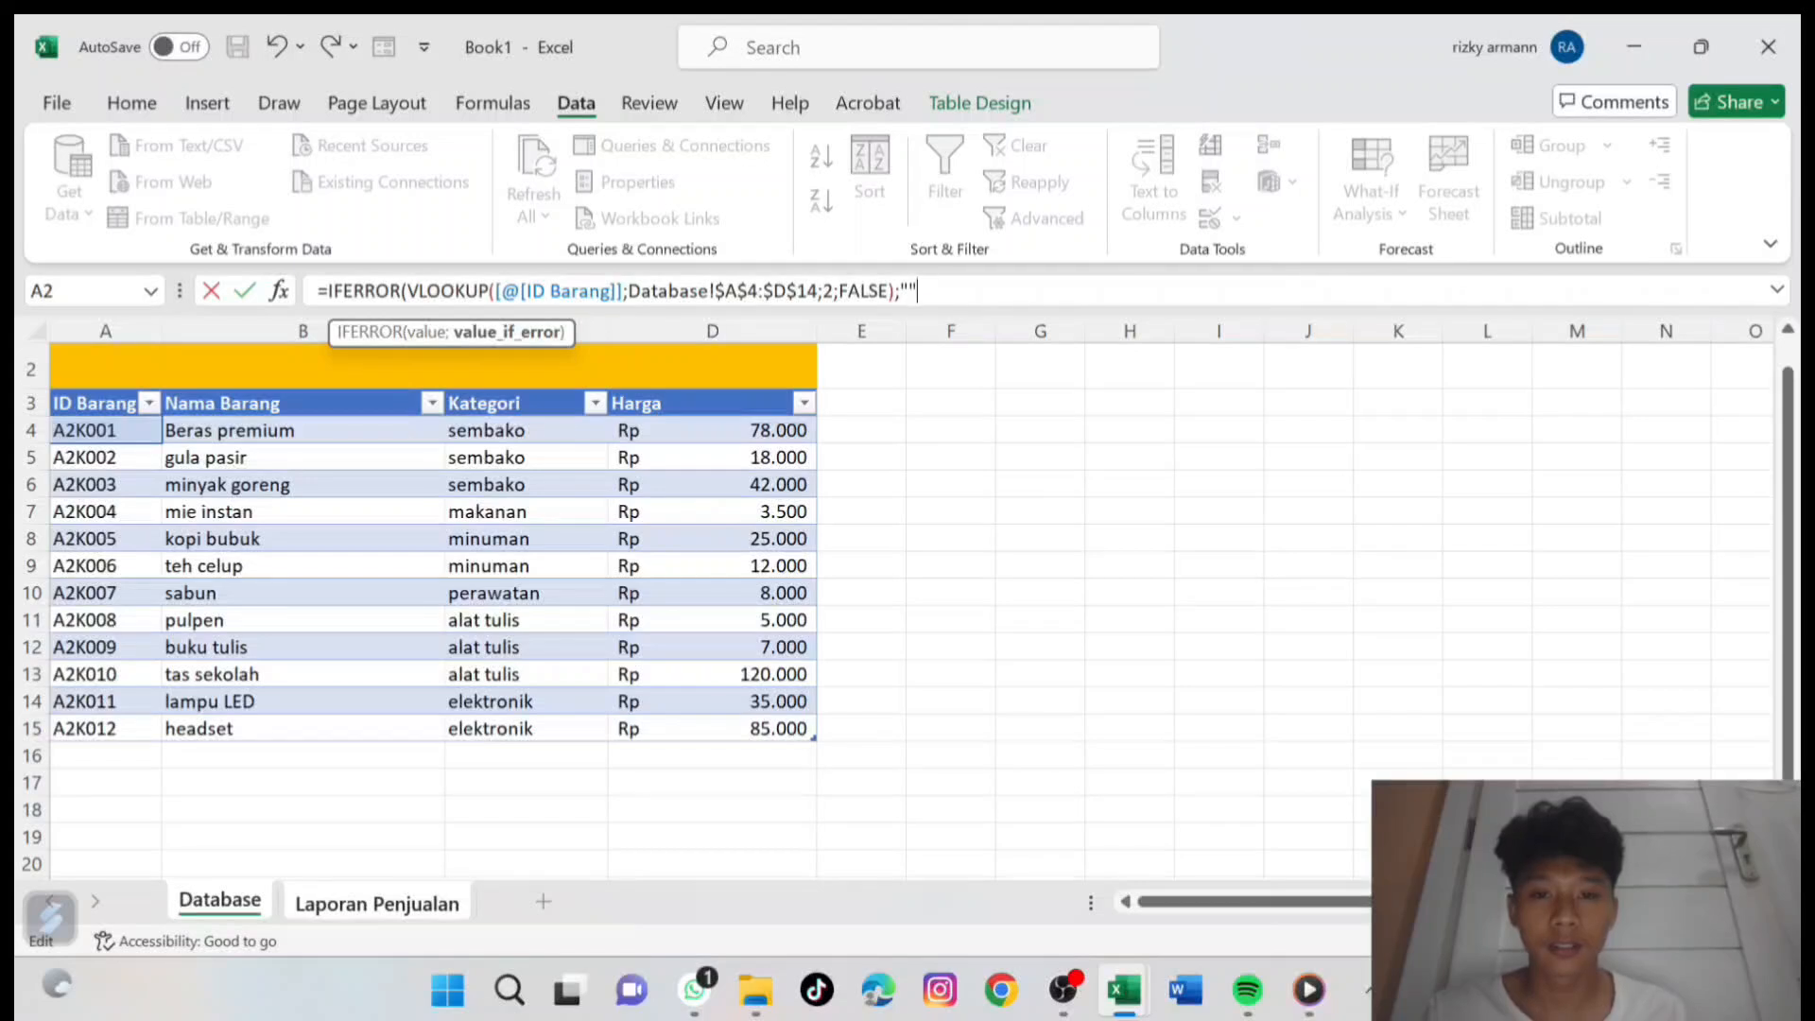
pyautogui.write('")')
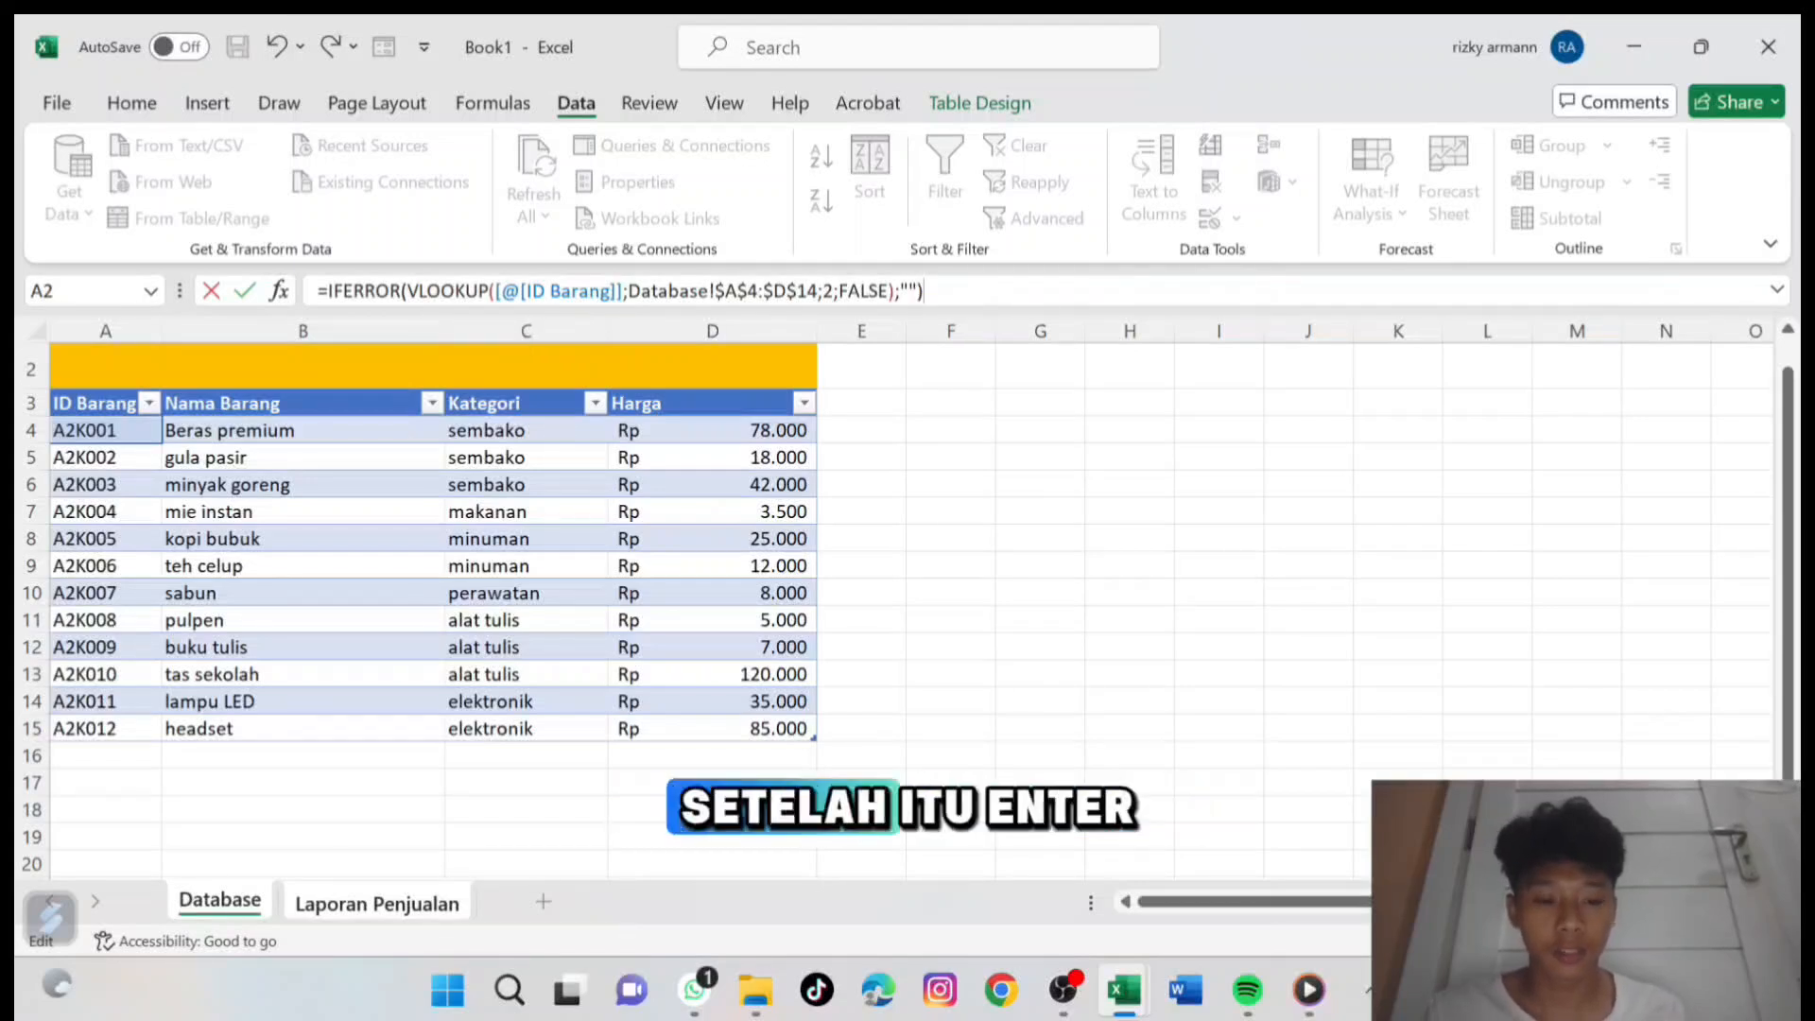
pyautogui.press('Return')
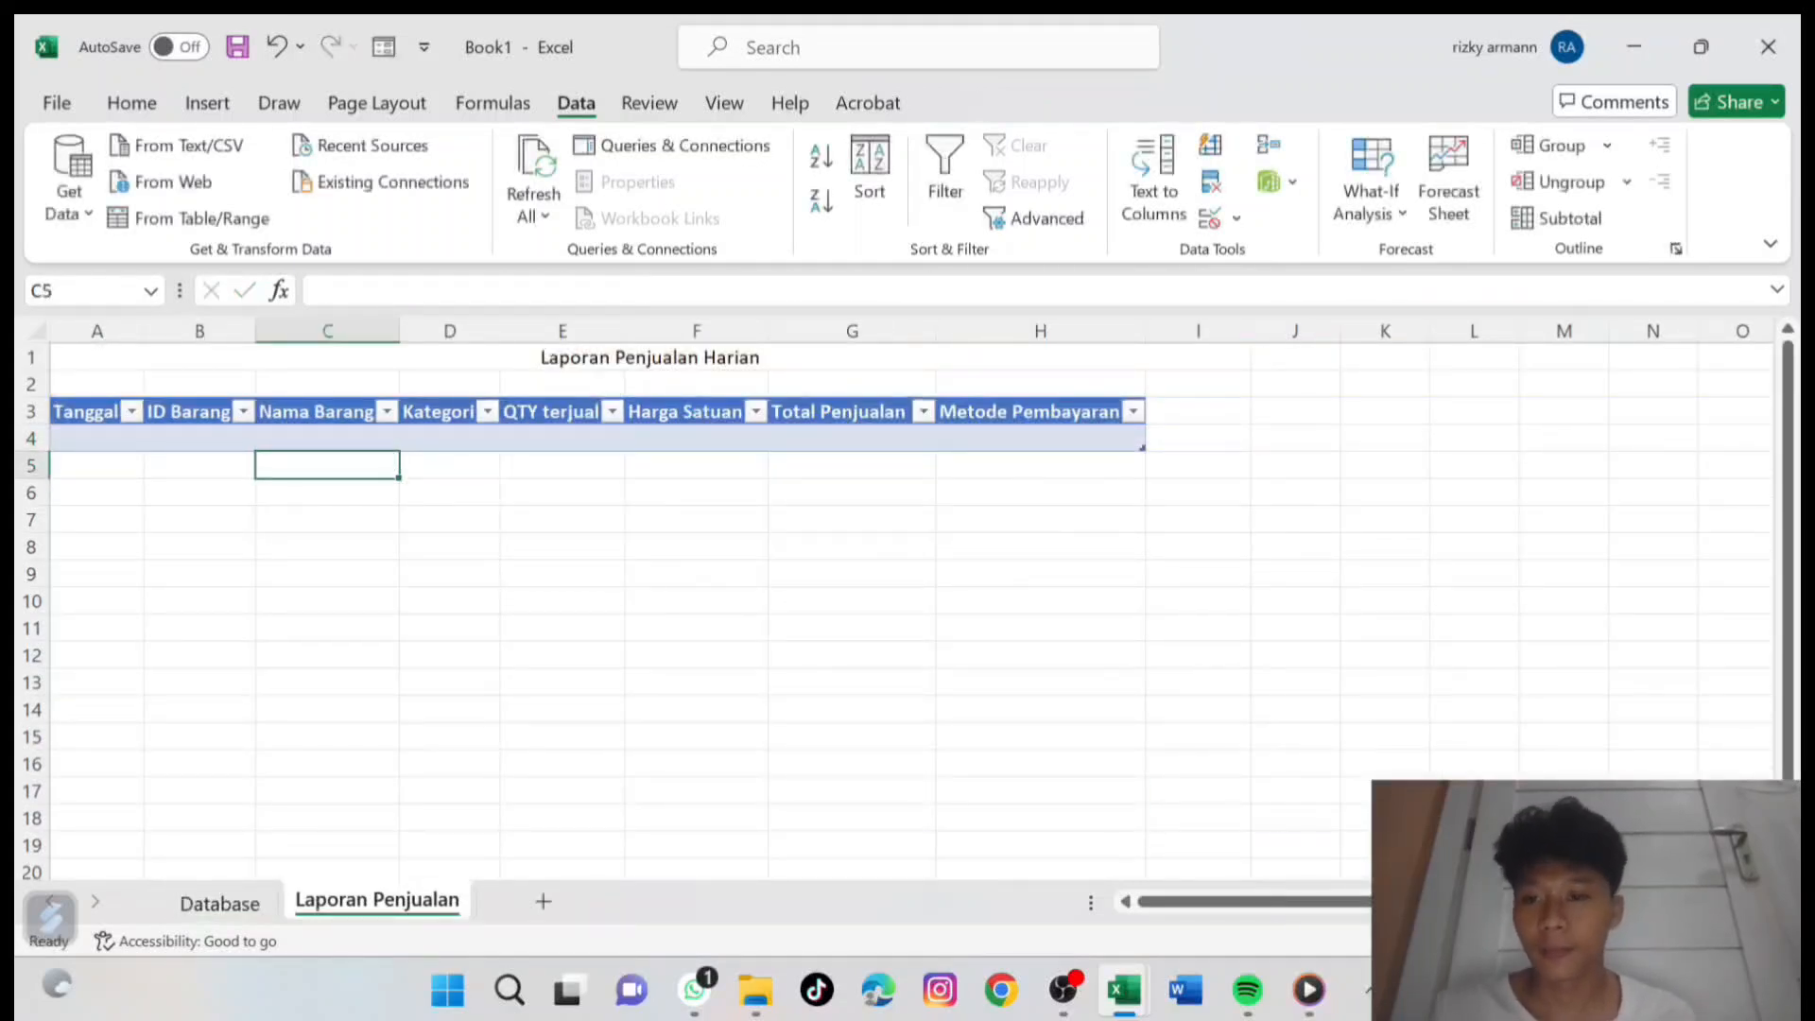
# Copy the full text of the Nama Barang formula in C4.
pyautogui.click(327, 439)
pyautogui.click(448, 438)
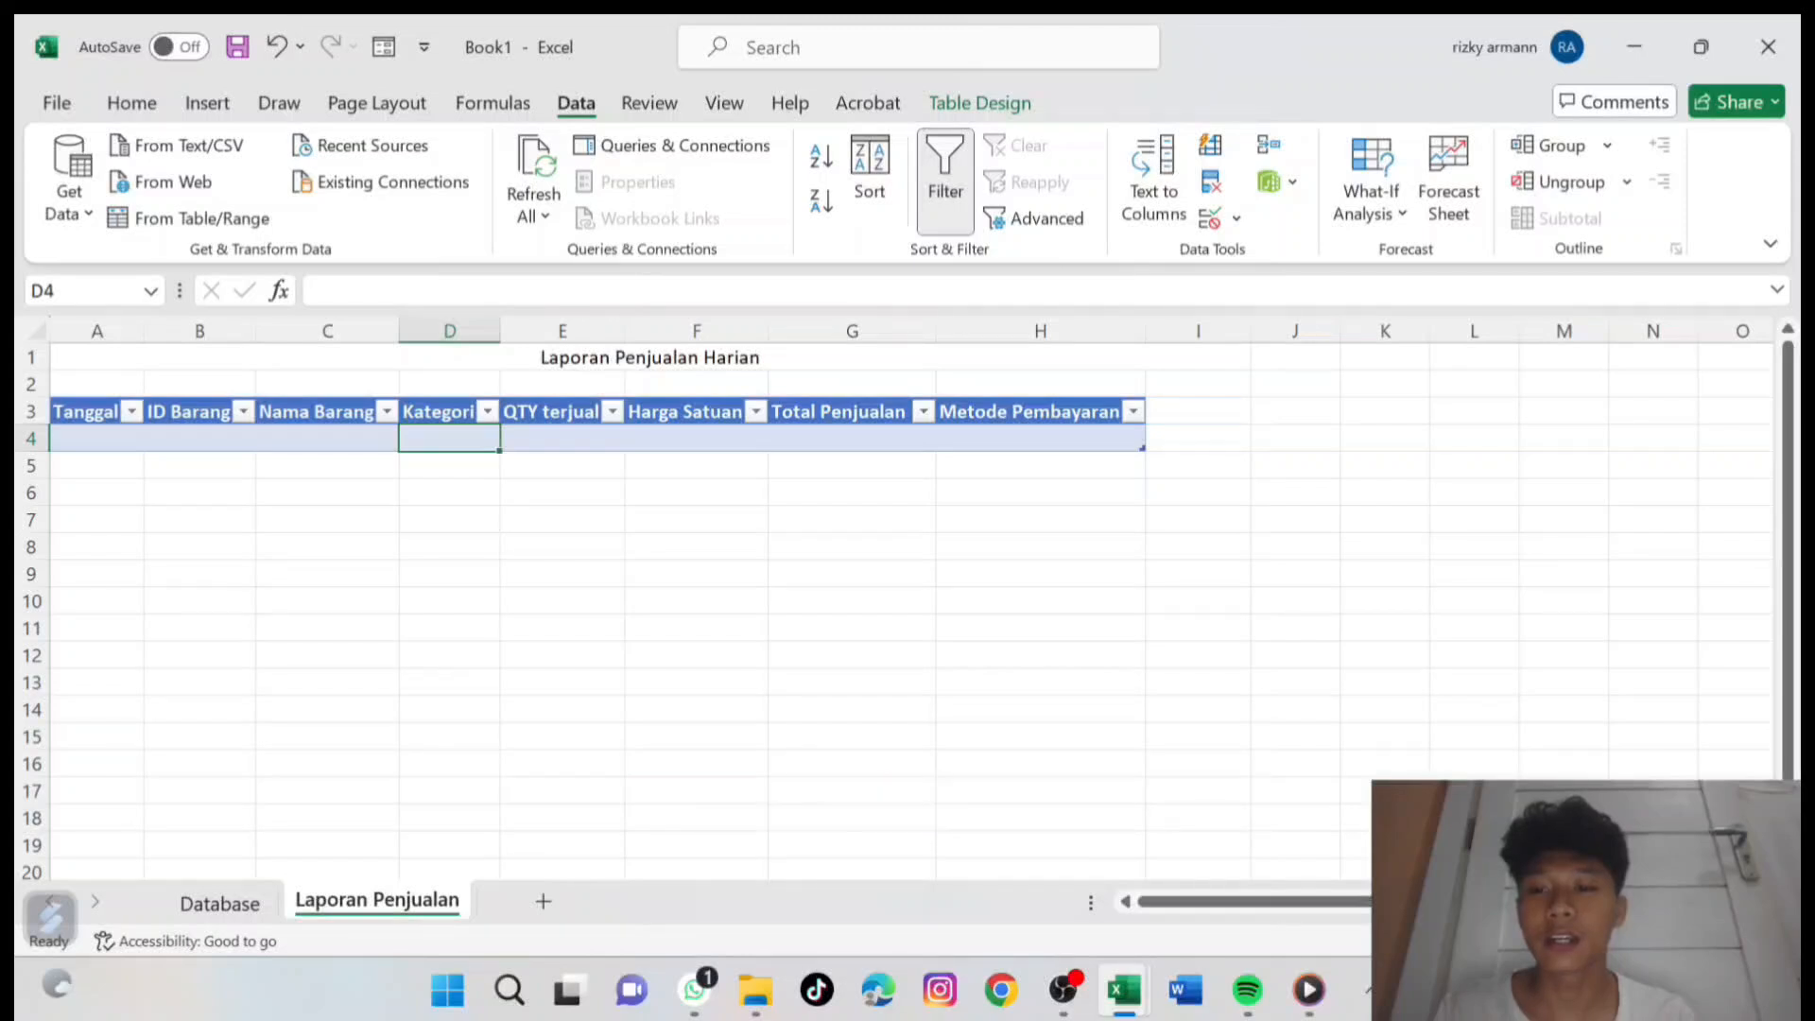
pyautogui.click(327, 438)
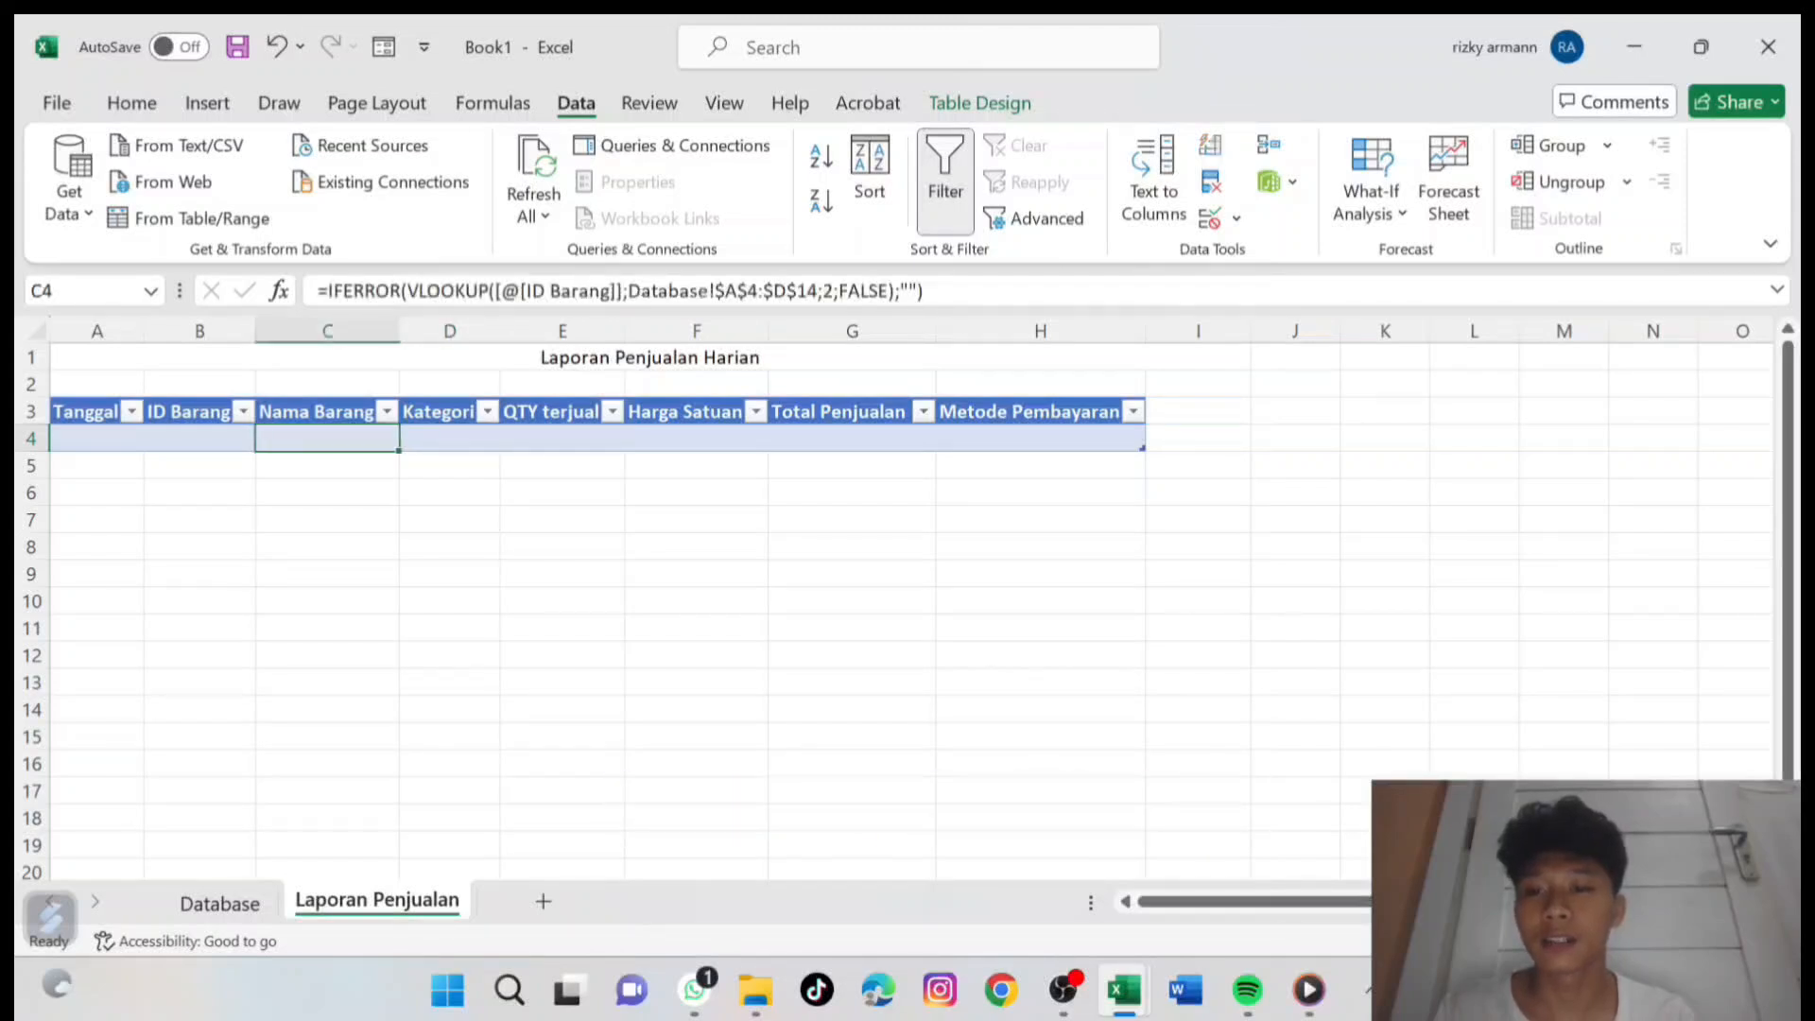
pyautogui.click(924, 291)
pyautogui.moveTo(925, 291); pyautogui.dragTo(907, 291)
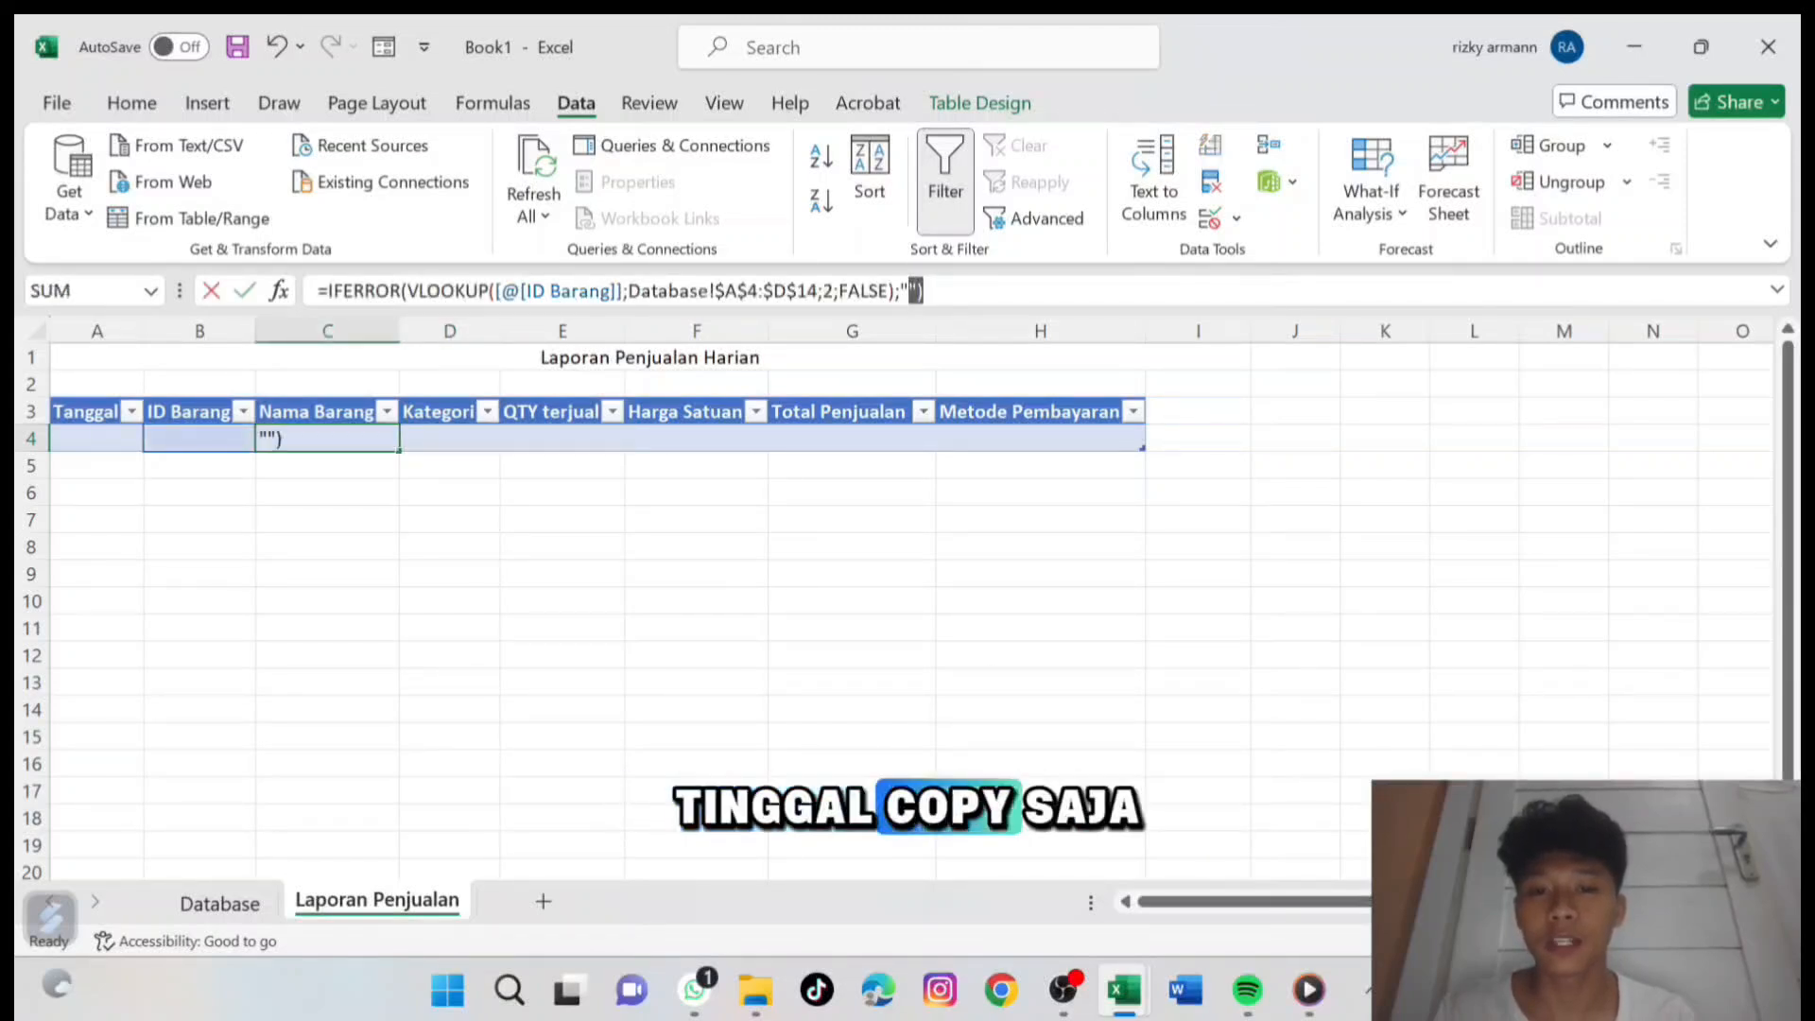
pyautogui.click(925, 291)
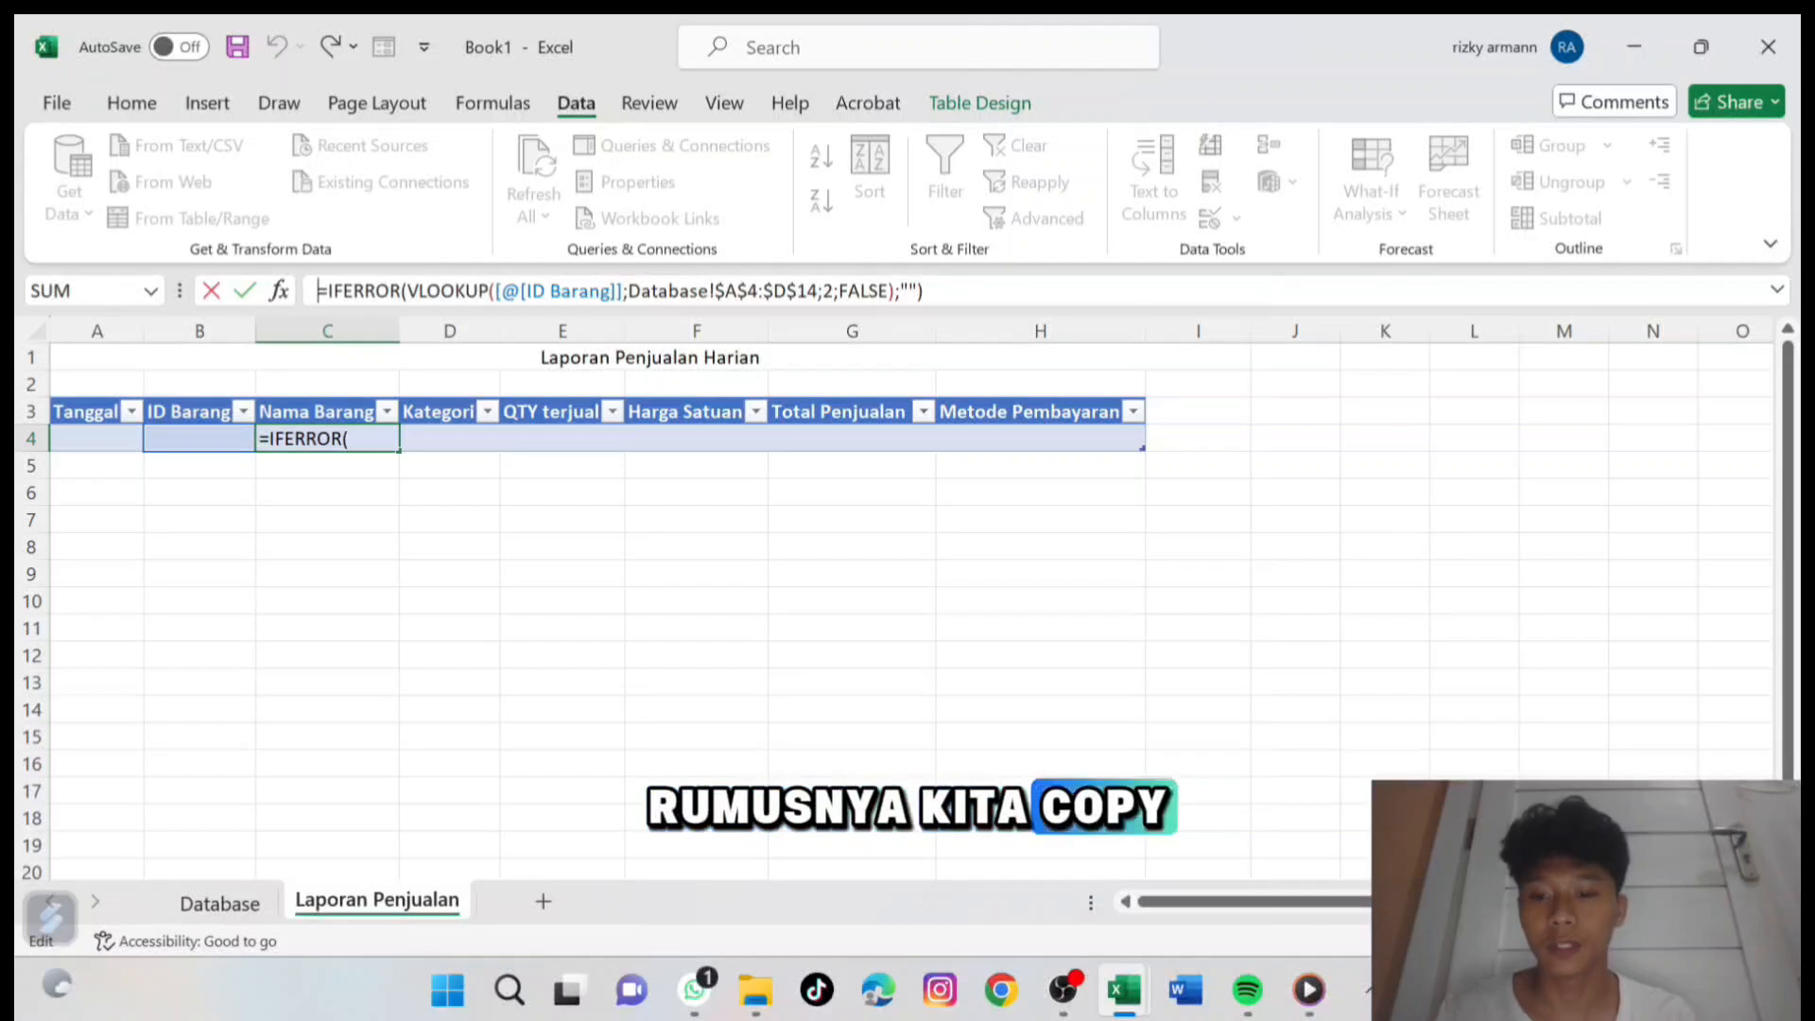
pyautogui.hotkey('ctrl', 'a')
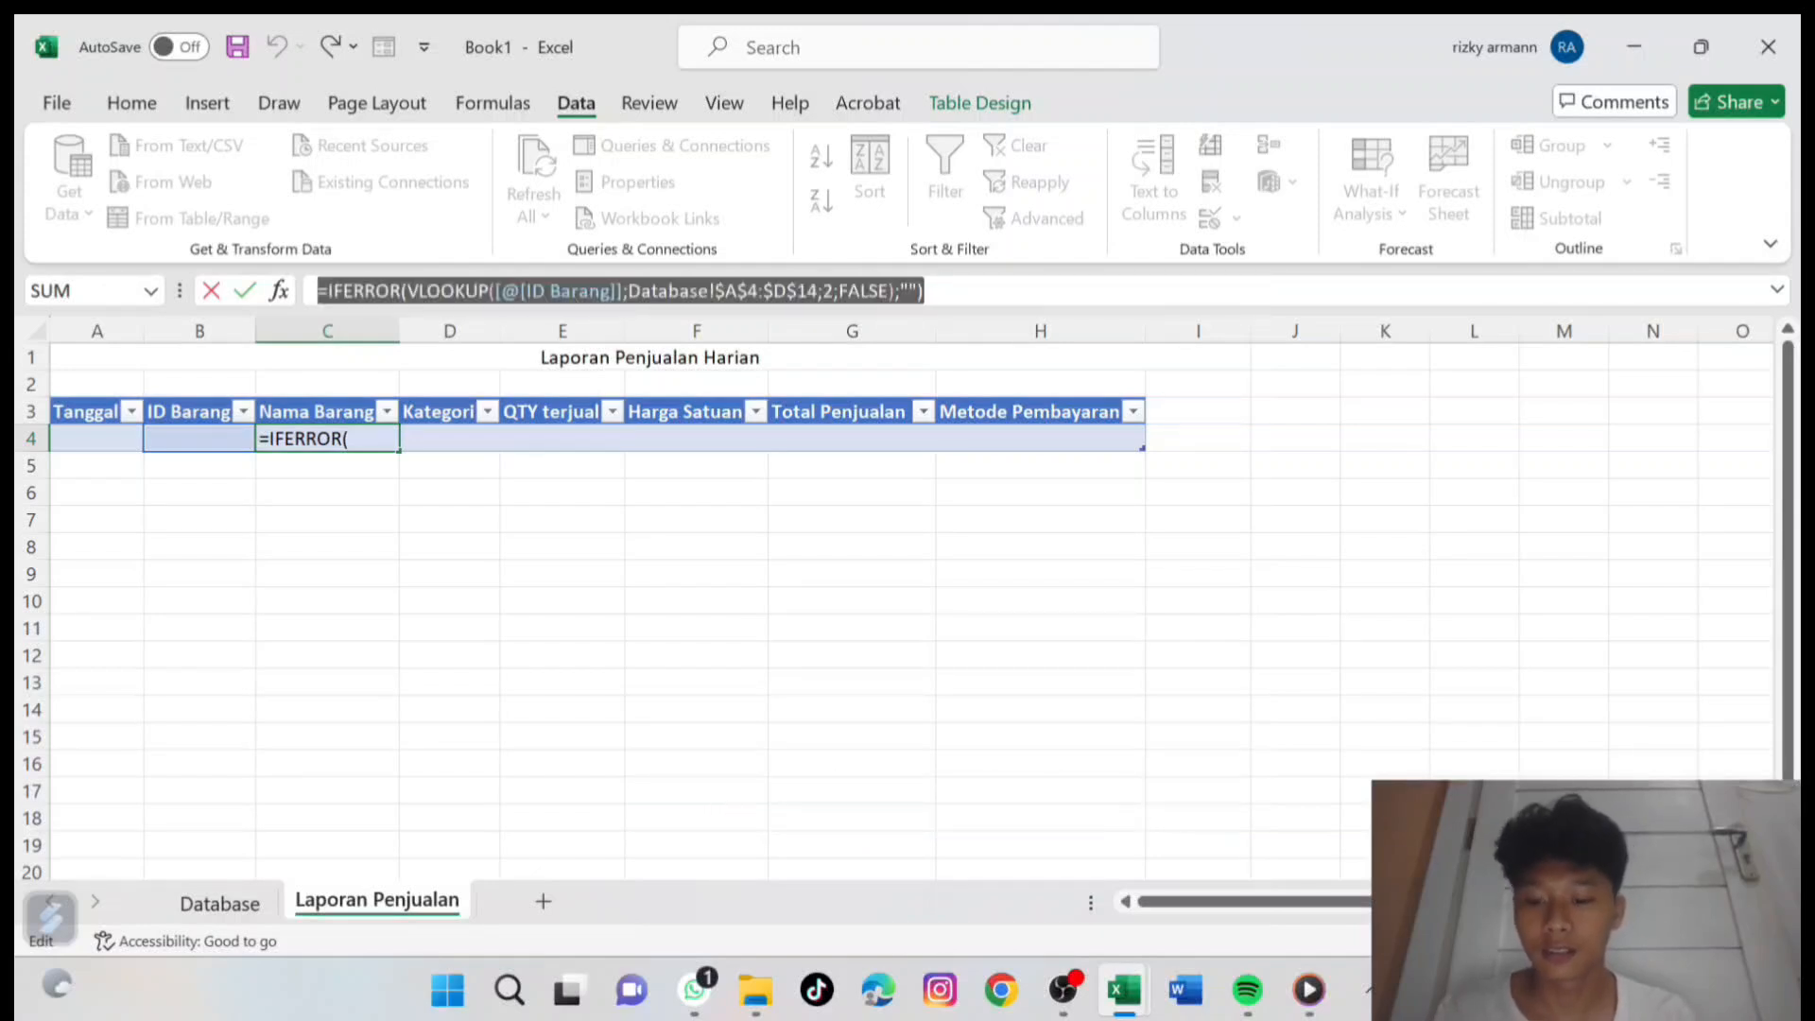
pyautogui.hotkey('ctrl', 'c')
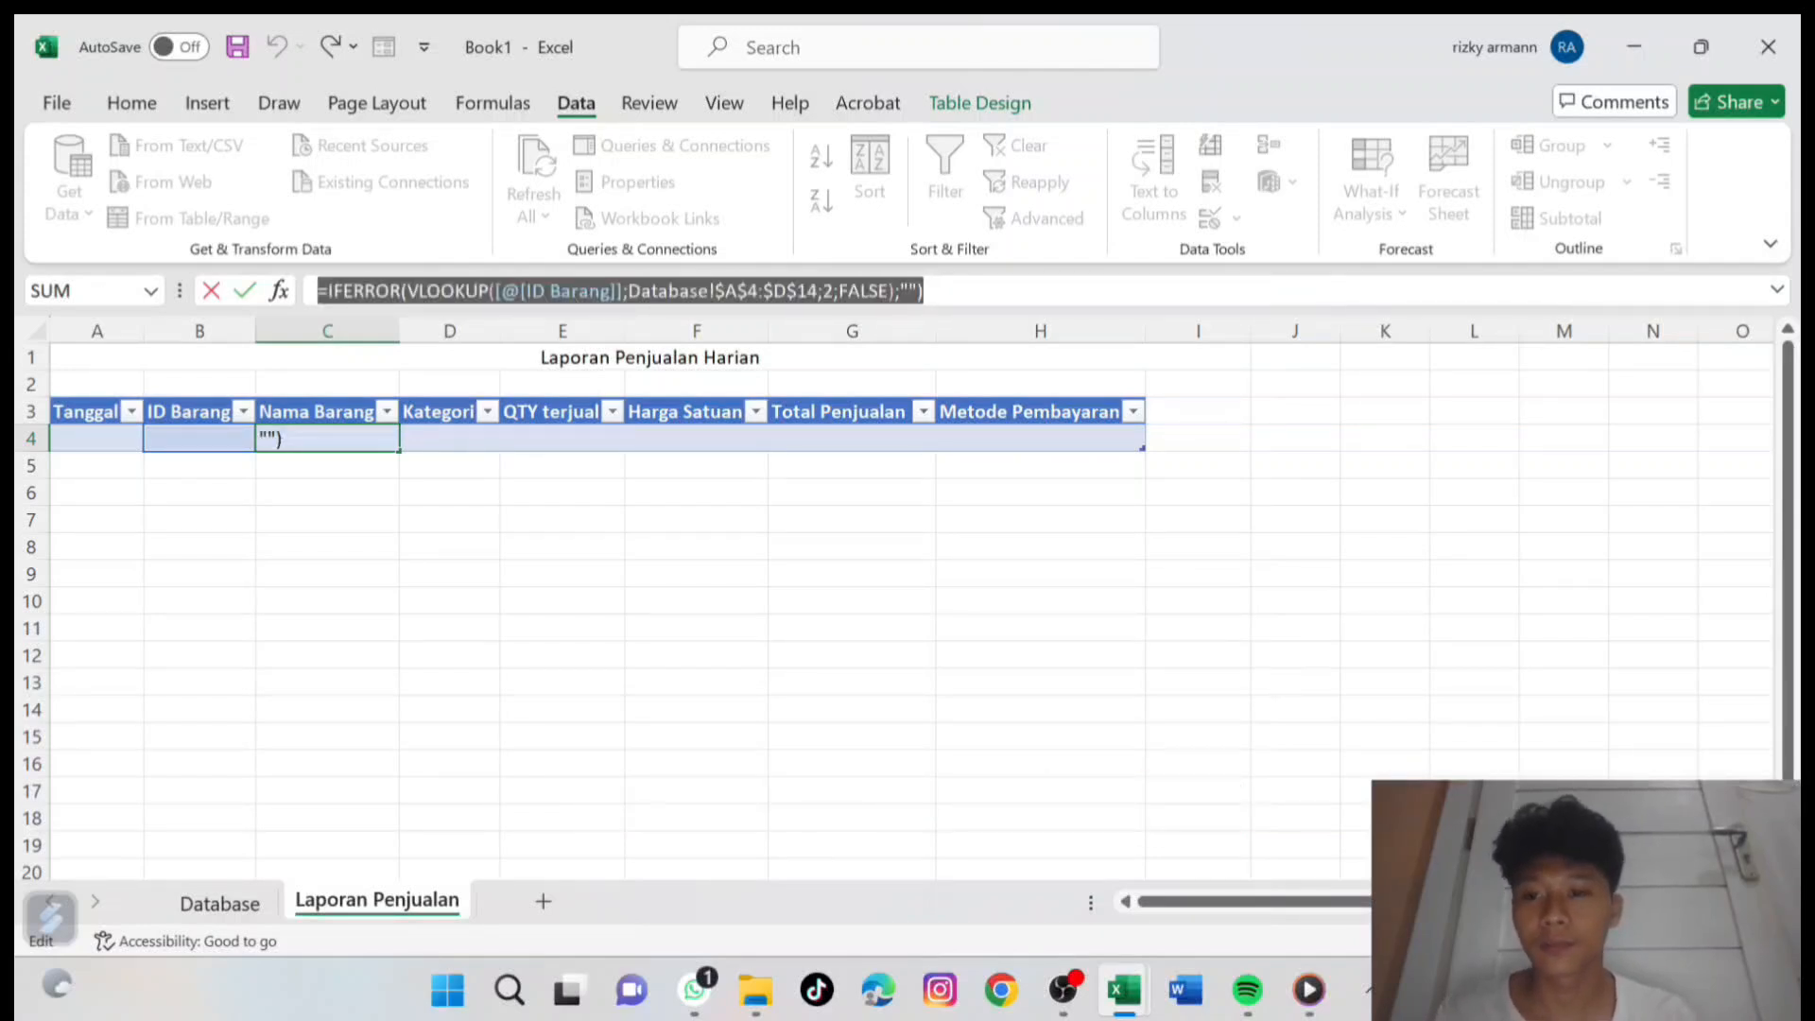
pyautogui.press('Return')
# Paste the copied IFERROR/VLOOKUP formula into cell D4 under Kategori.
pyautogui.click(450, 437)
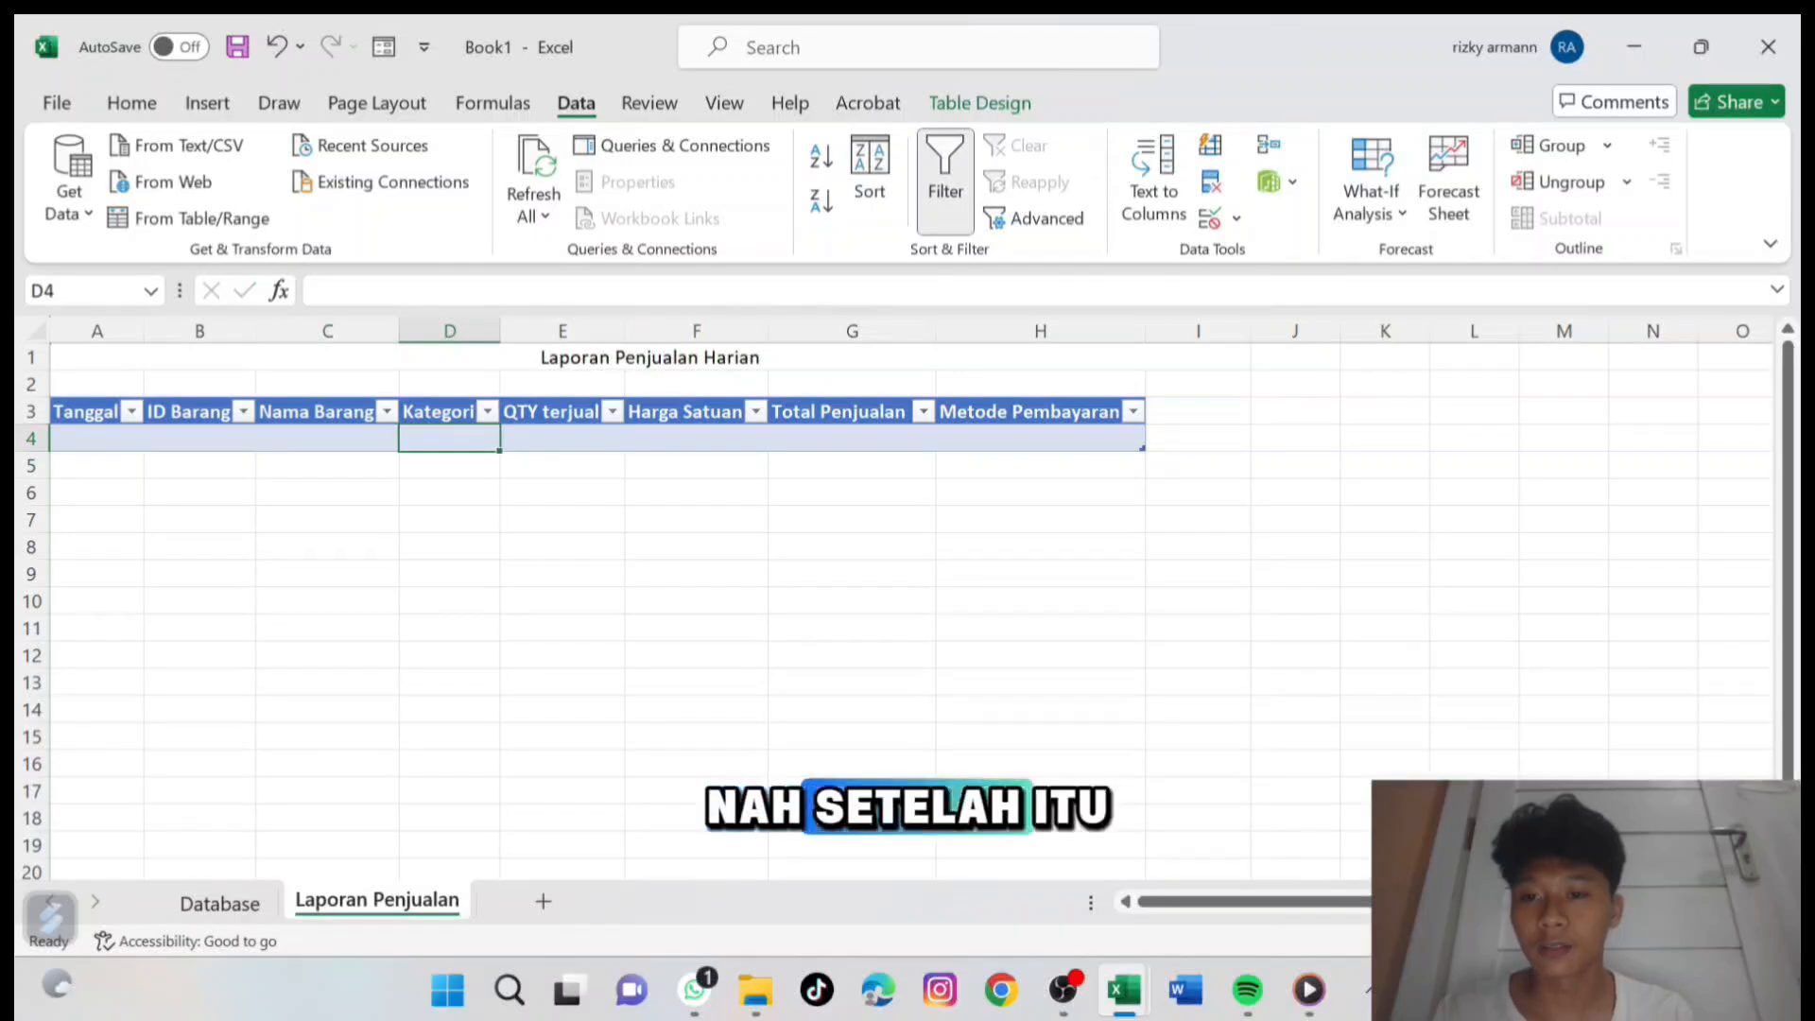
pyautogui.doubleClick(449, 438)
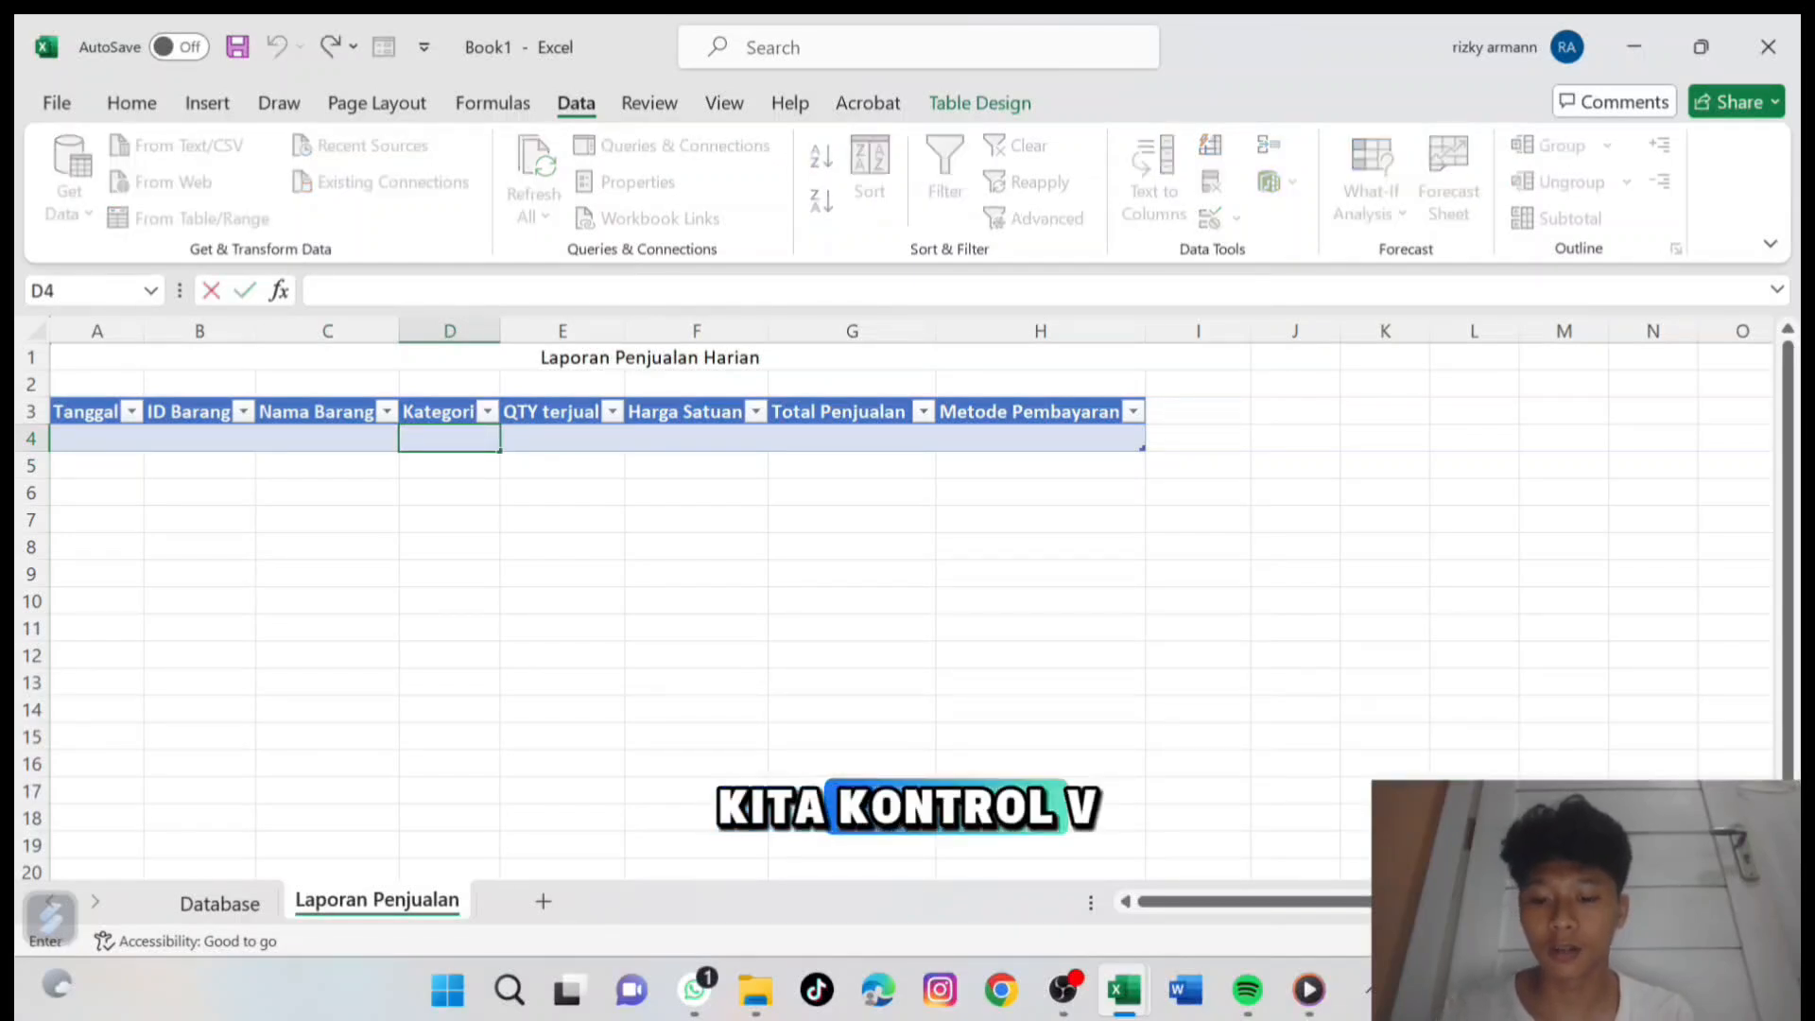
pyautogui.hotkey('ctrl', 'v')
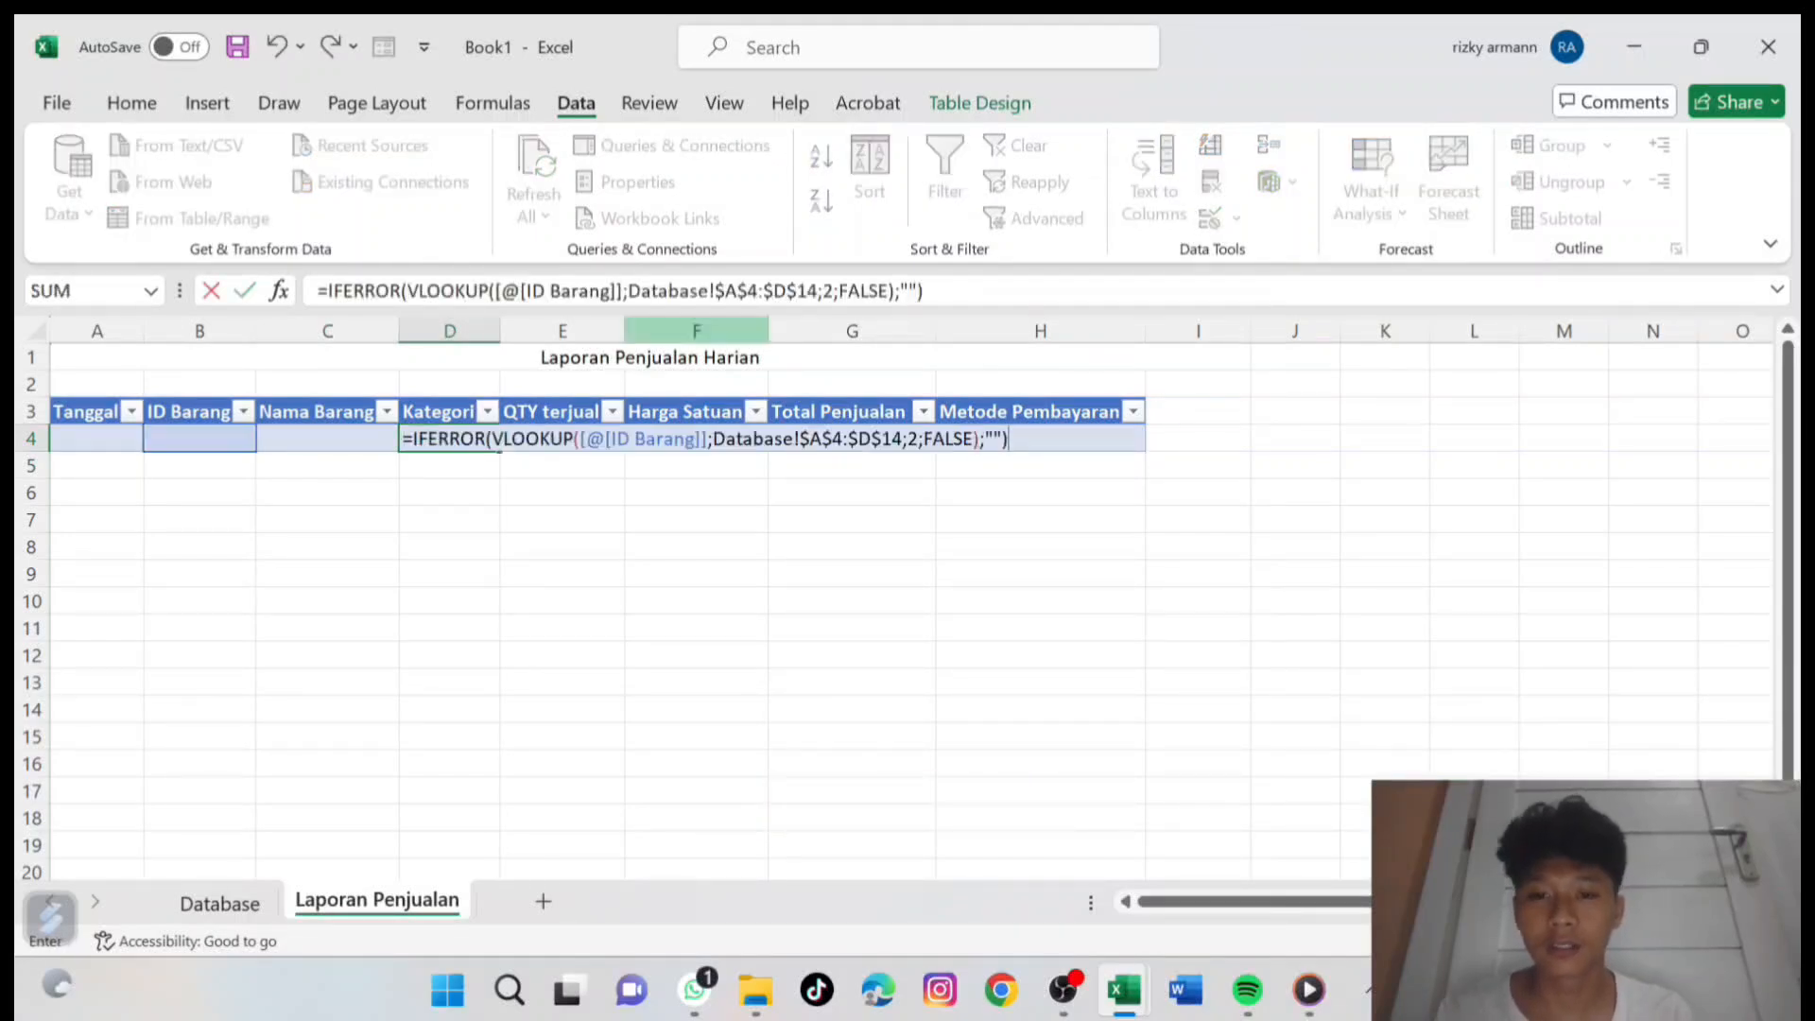
pyautogui.click(833, 290)
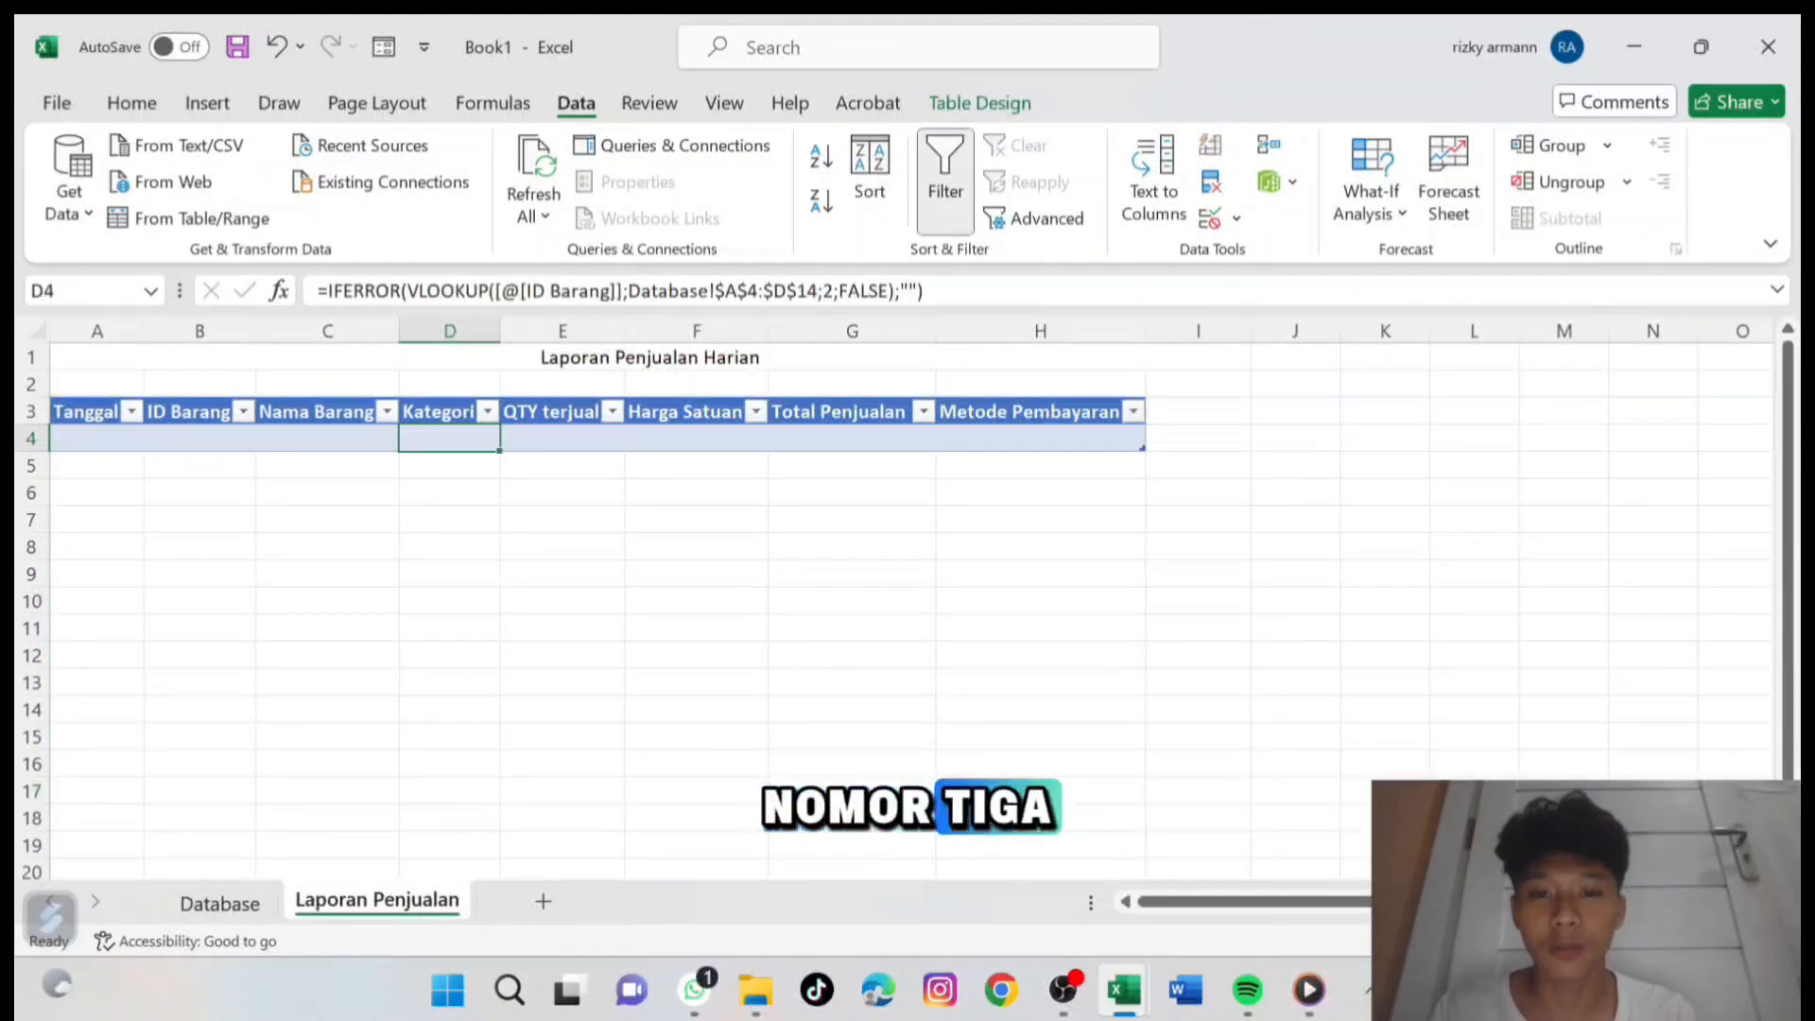
# Change the VLOOKUP column index in the Kategori formula in D4 to 3 and commit it.
pyautogui.click(834, 290)
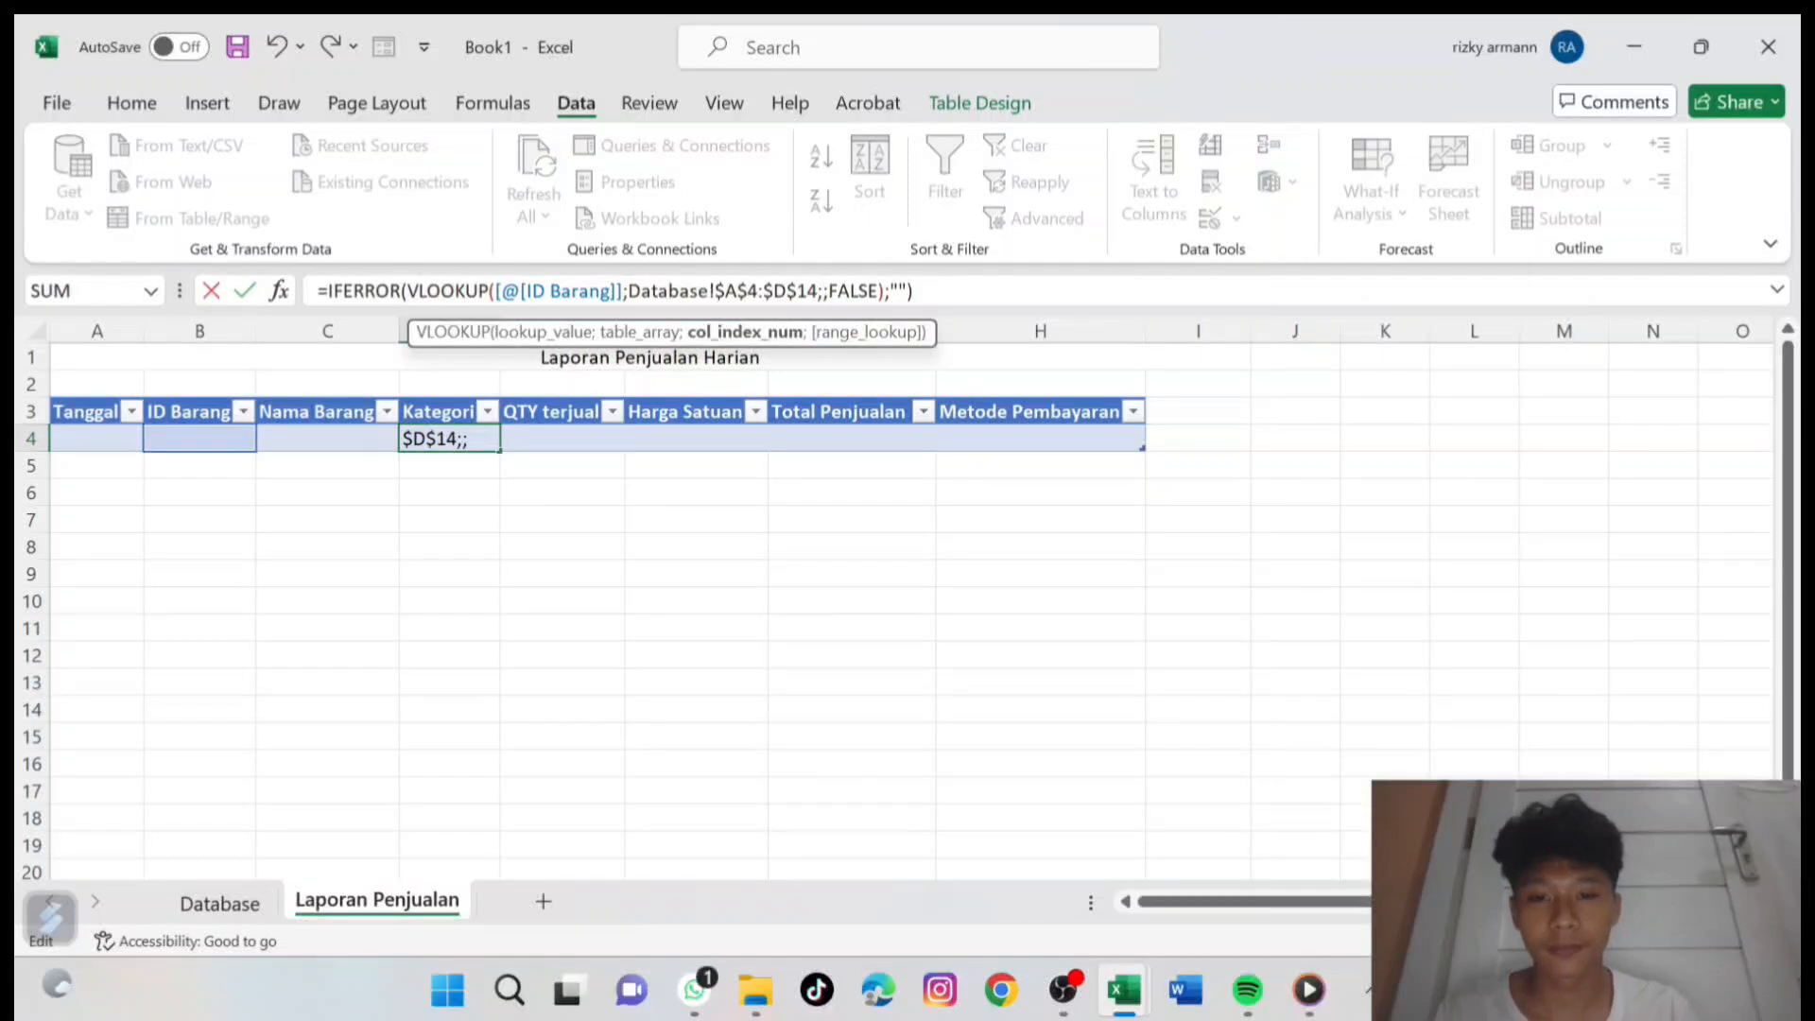
pyautogui.press('ctrl+super+o')
pyautogui.write('3')
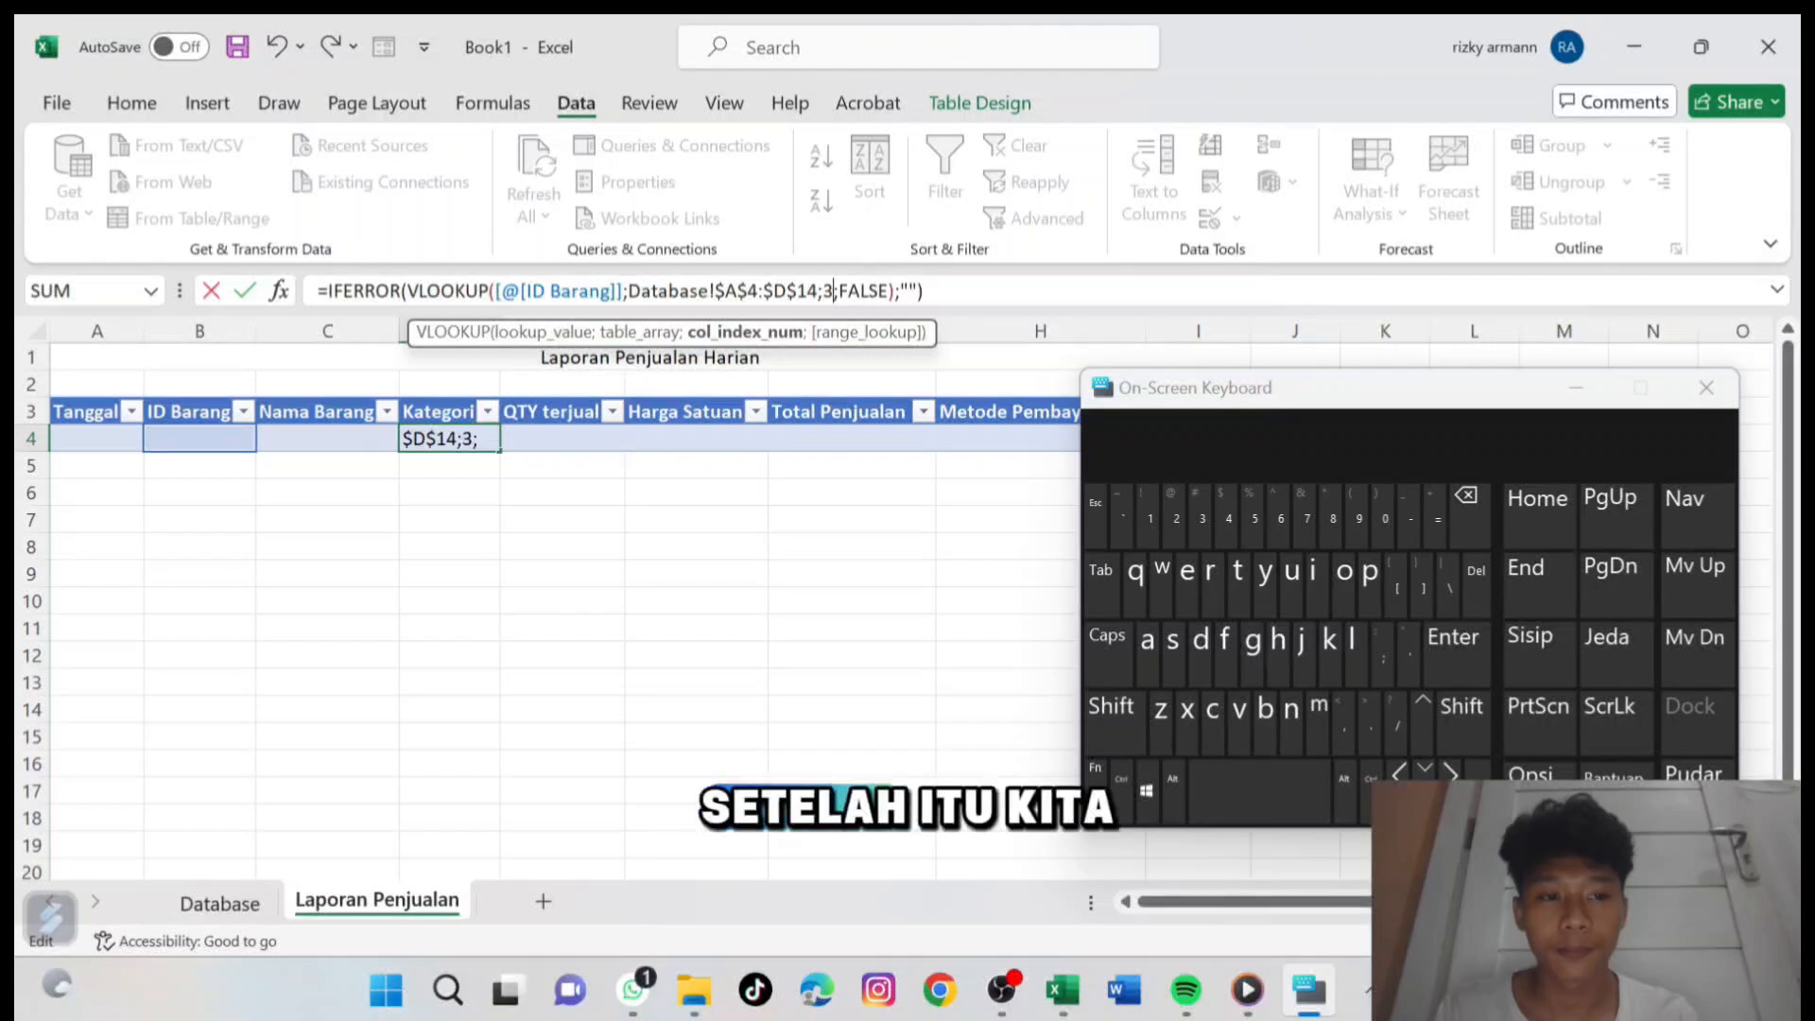
pyautogui.click(1706, 387)
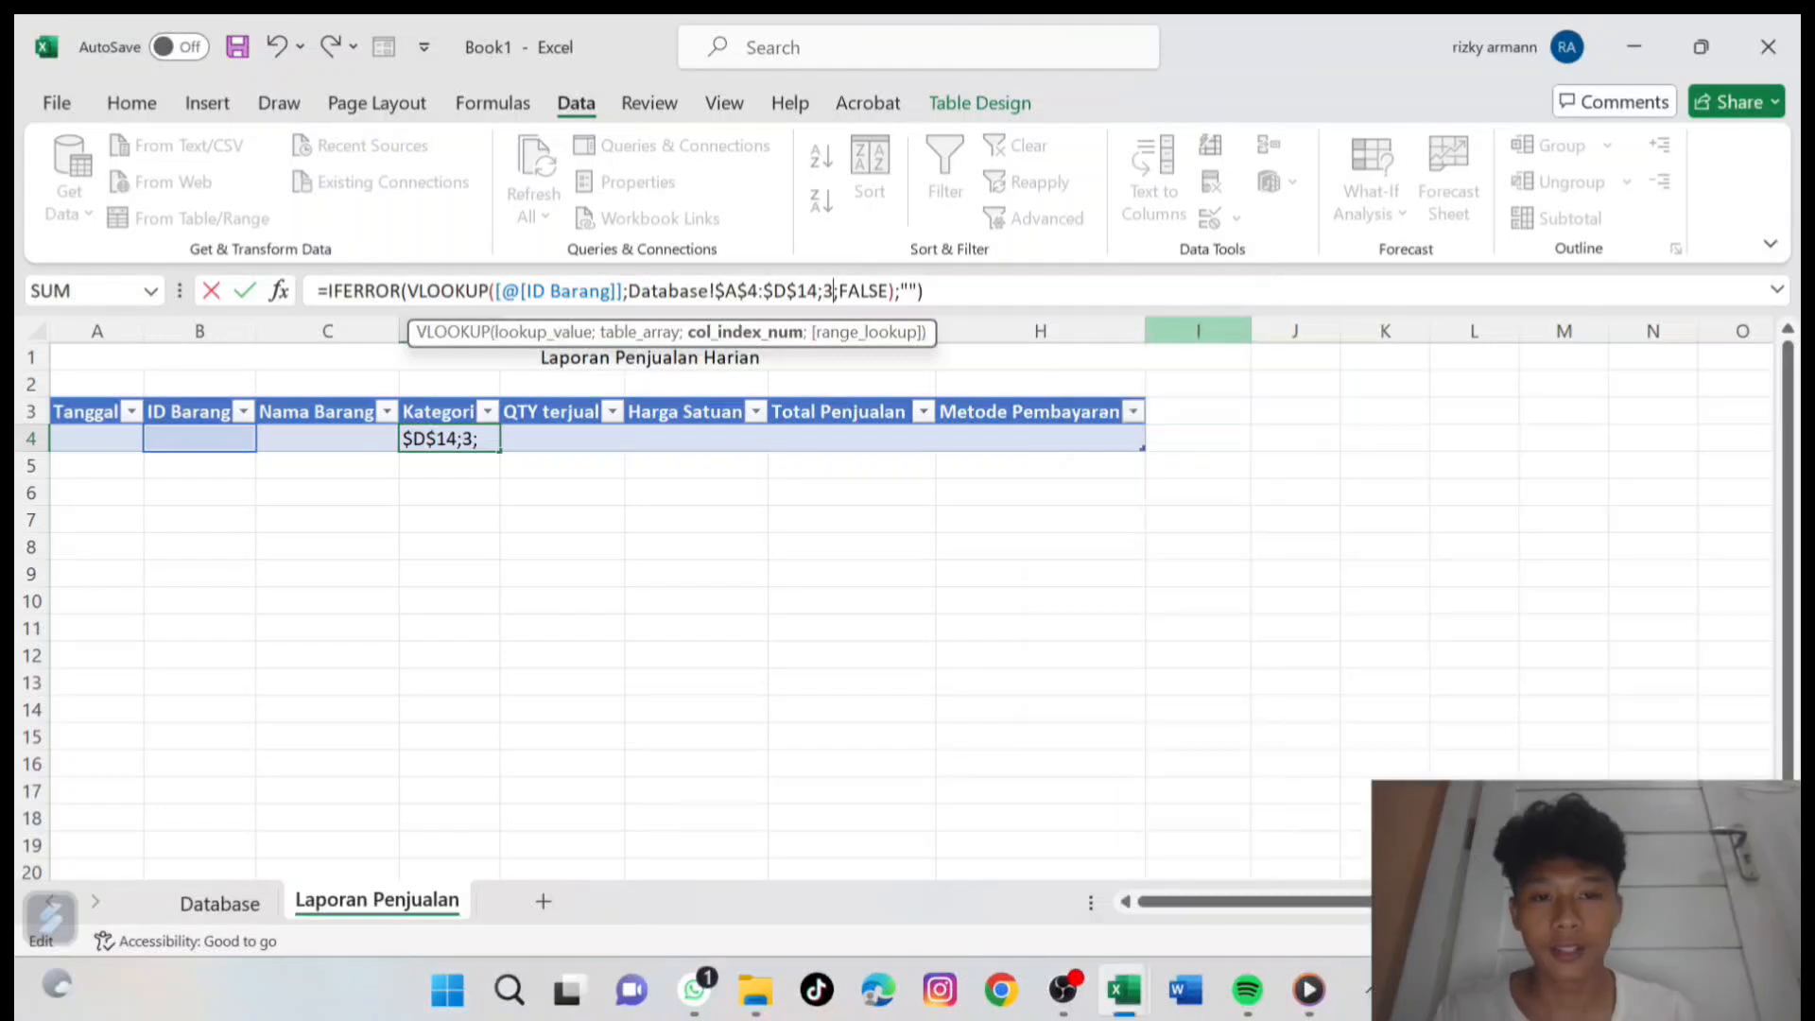
pyautogui.press('Return')
pyautogui.press('Return')
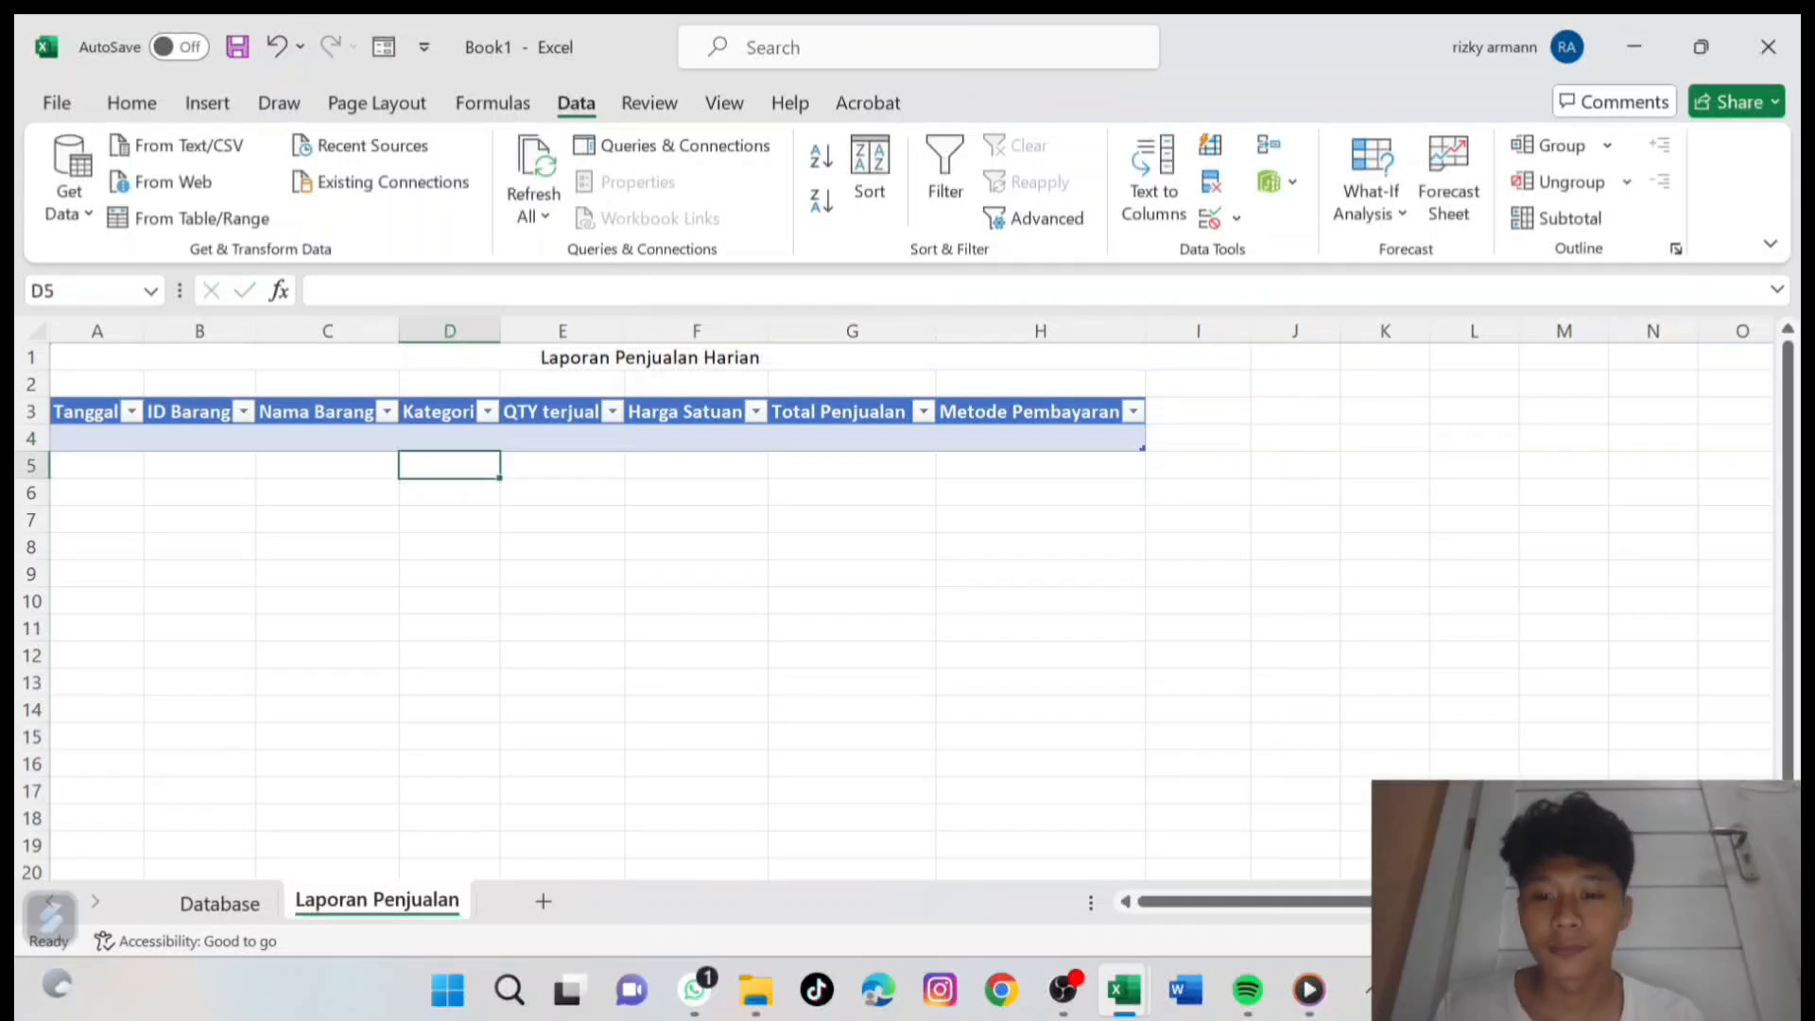
# Copy the full text of the Kategori formula in D4 for reuse under Harga Satuan.
pyautogui.click(696, 412)
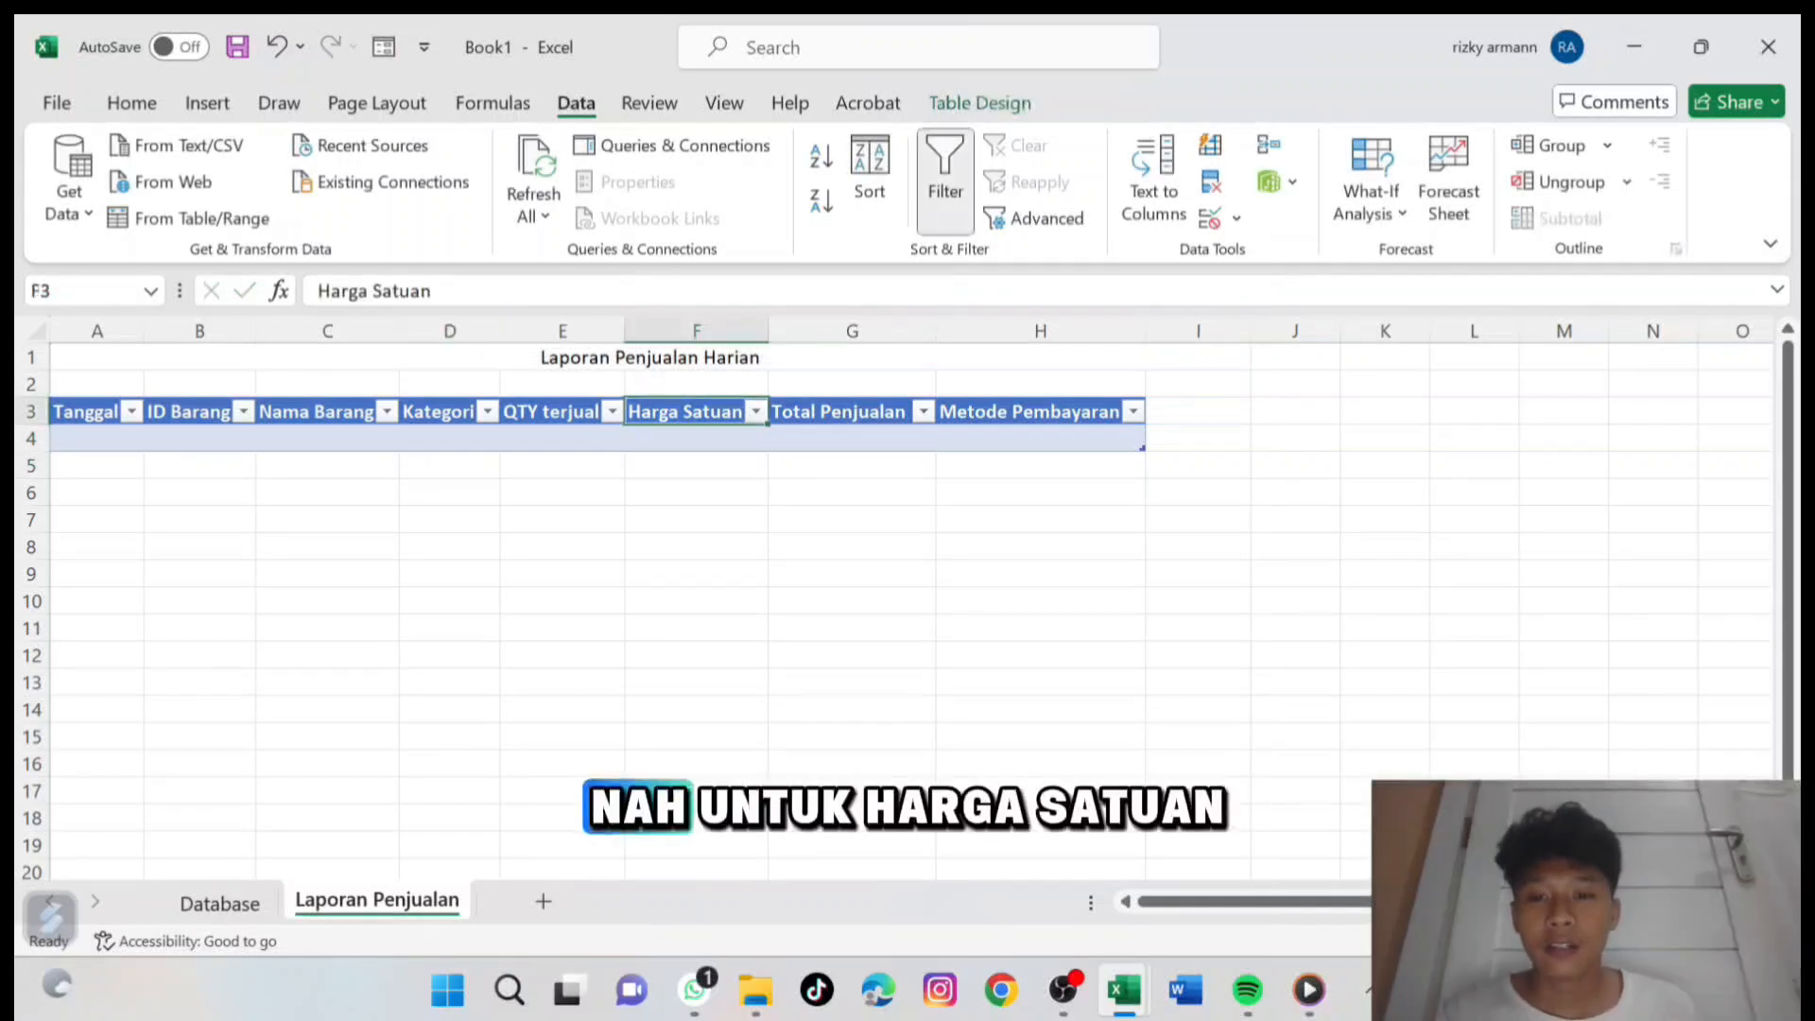
pyautogui.click(695, 438)
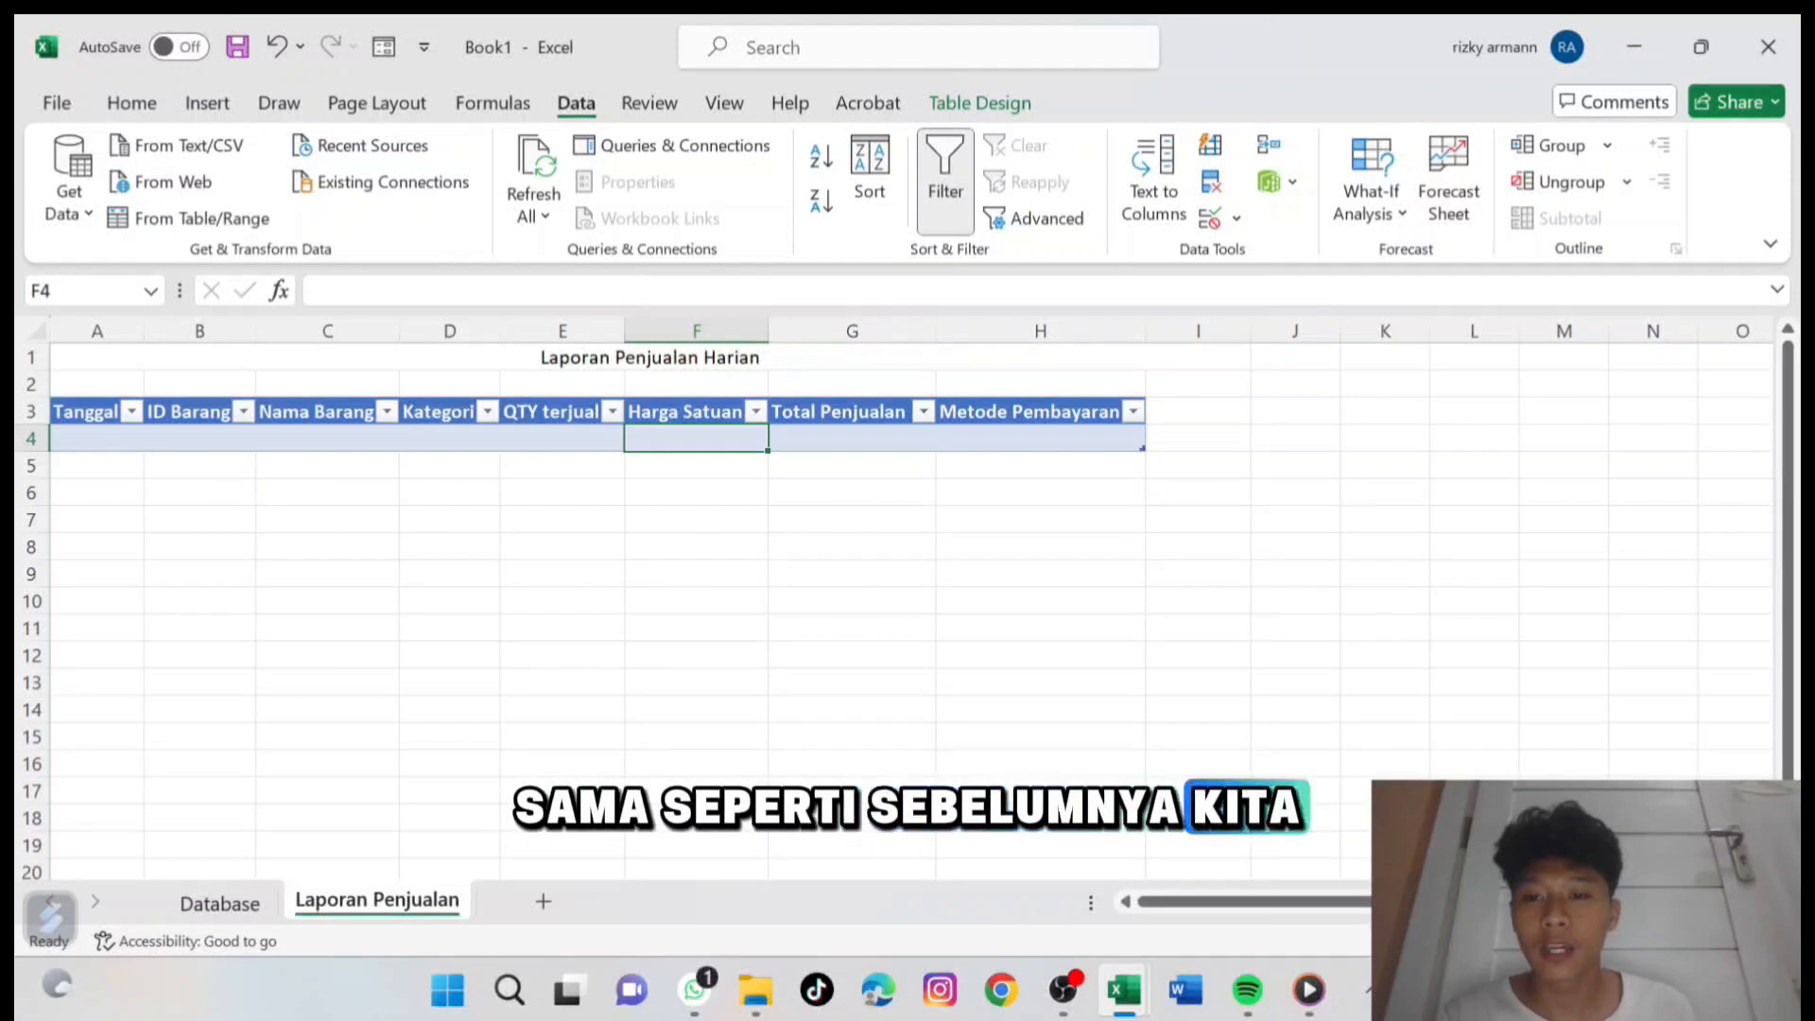
pyautogui.click(450, 439)
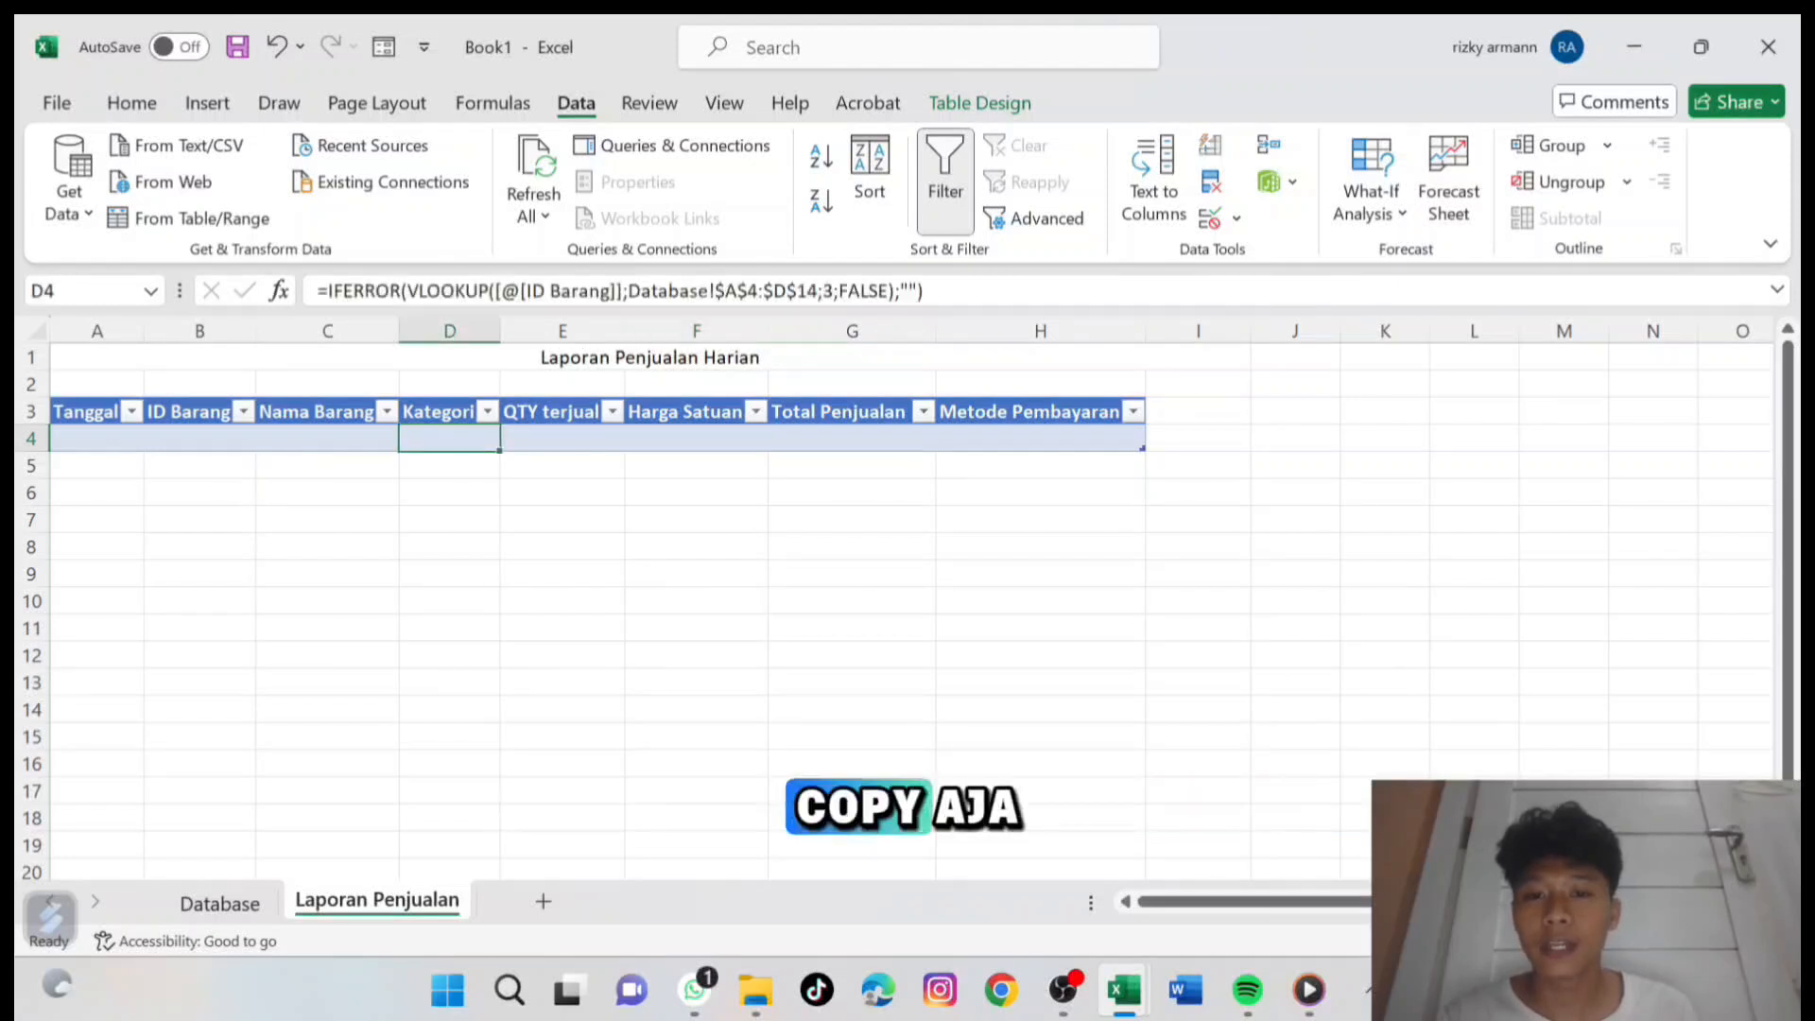
pyautogui.click(318, 290)
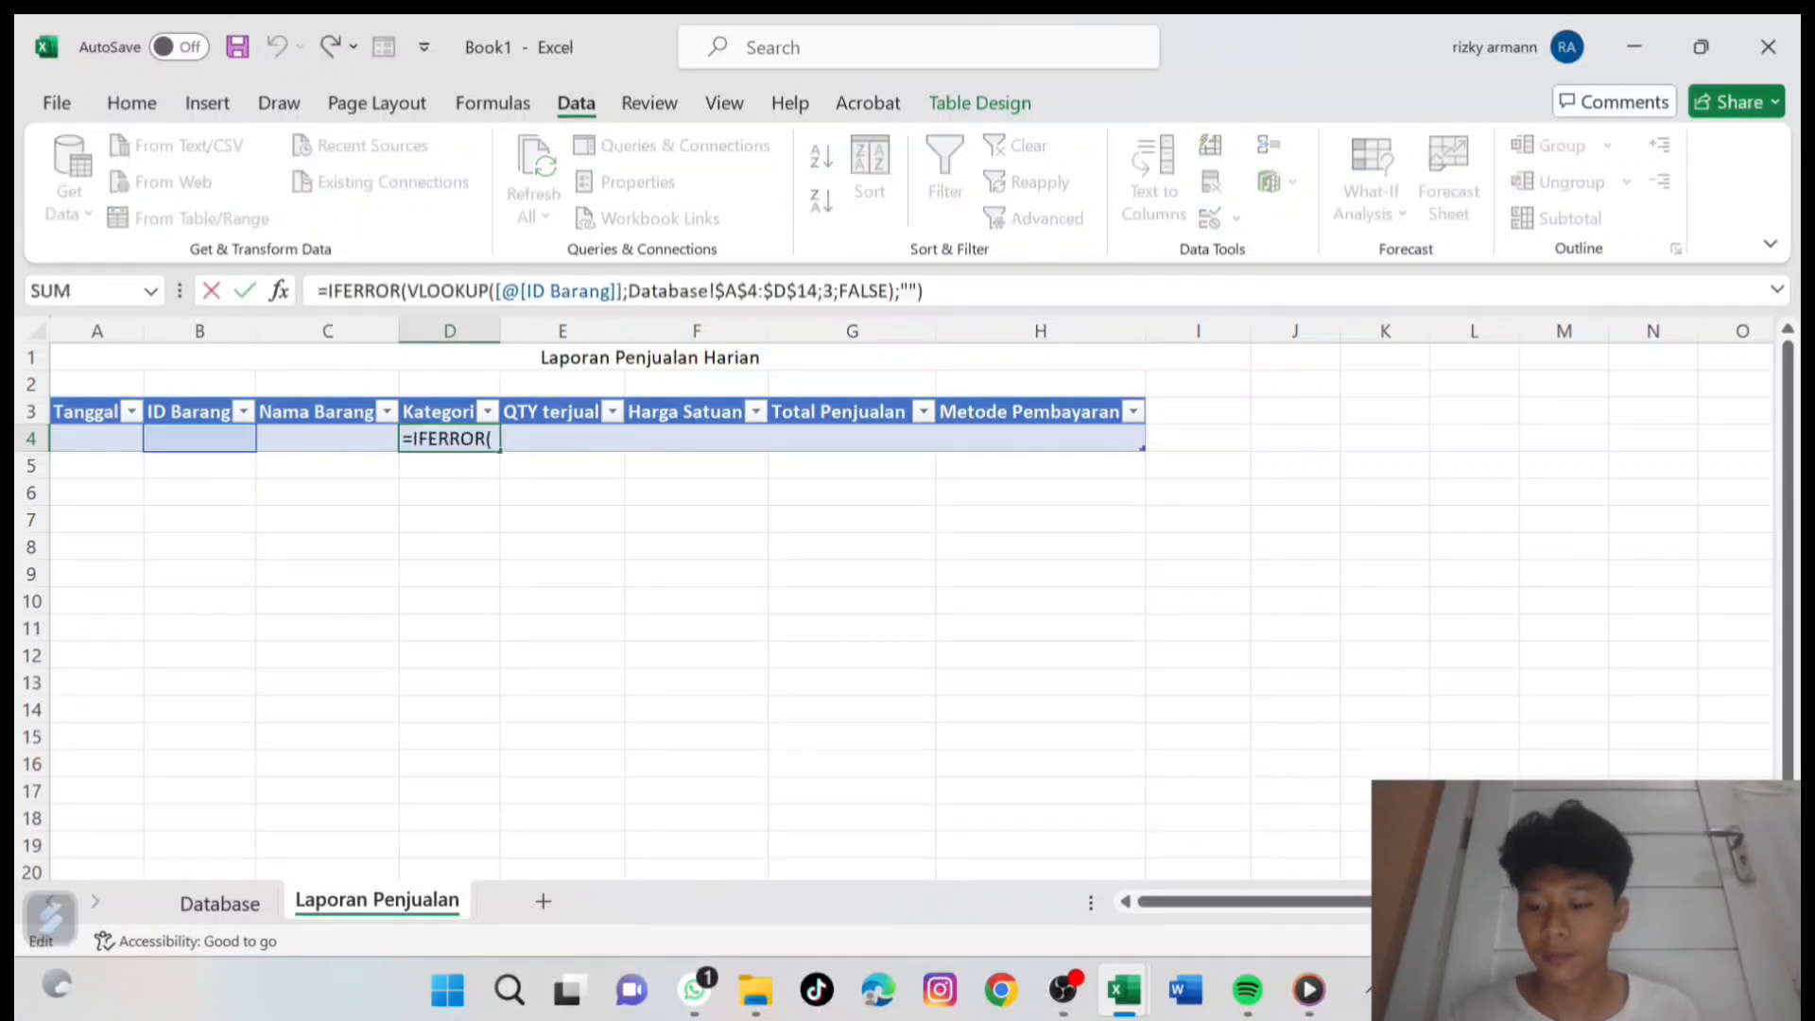
pyautogui.hotkey('ctrl', 'a')
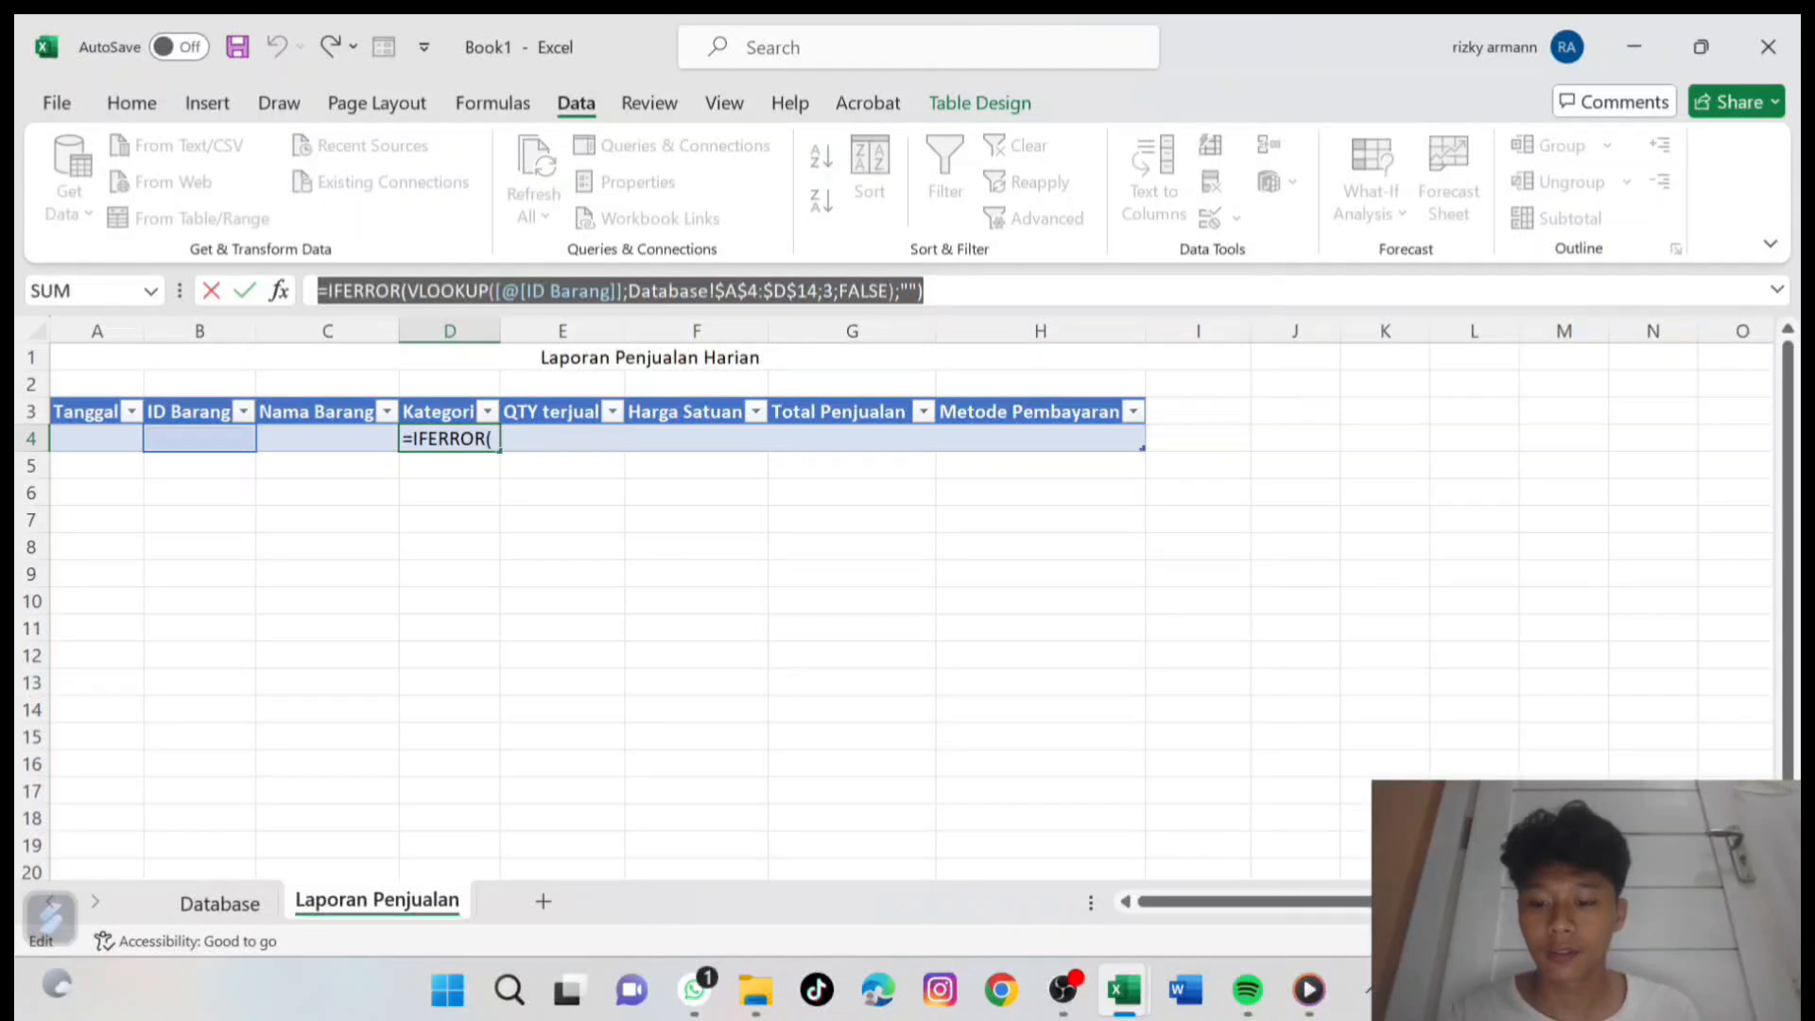
pyautogui.hotkey('ctrl', 'c')
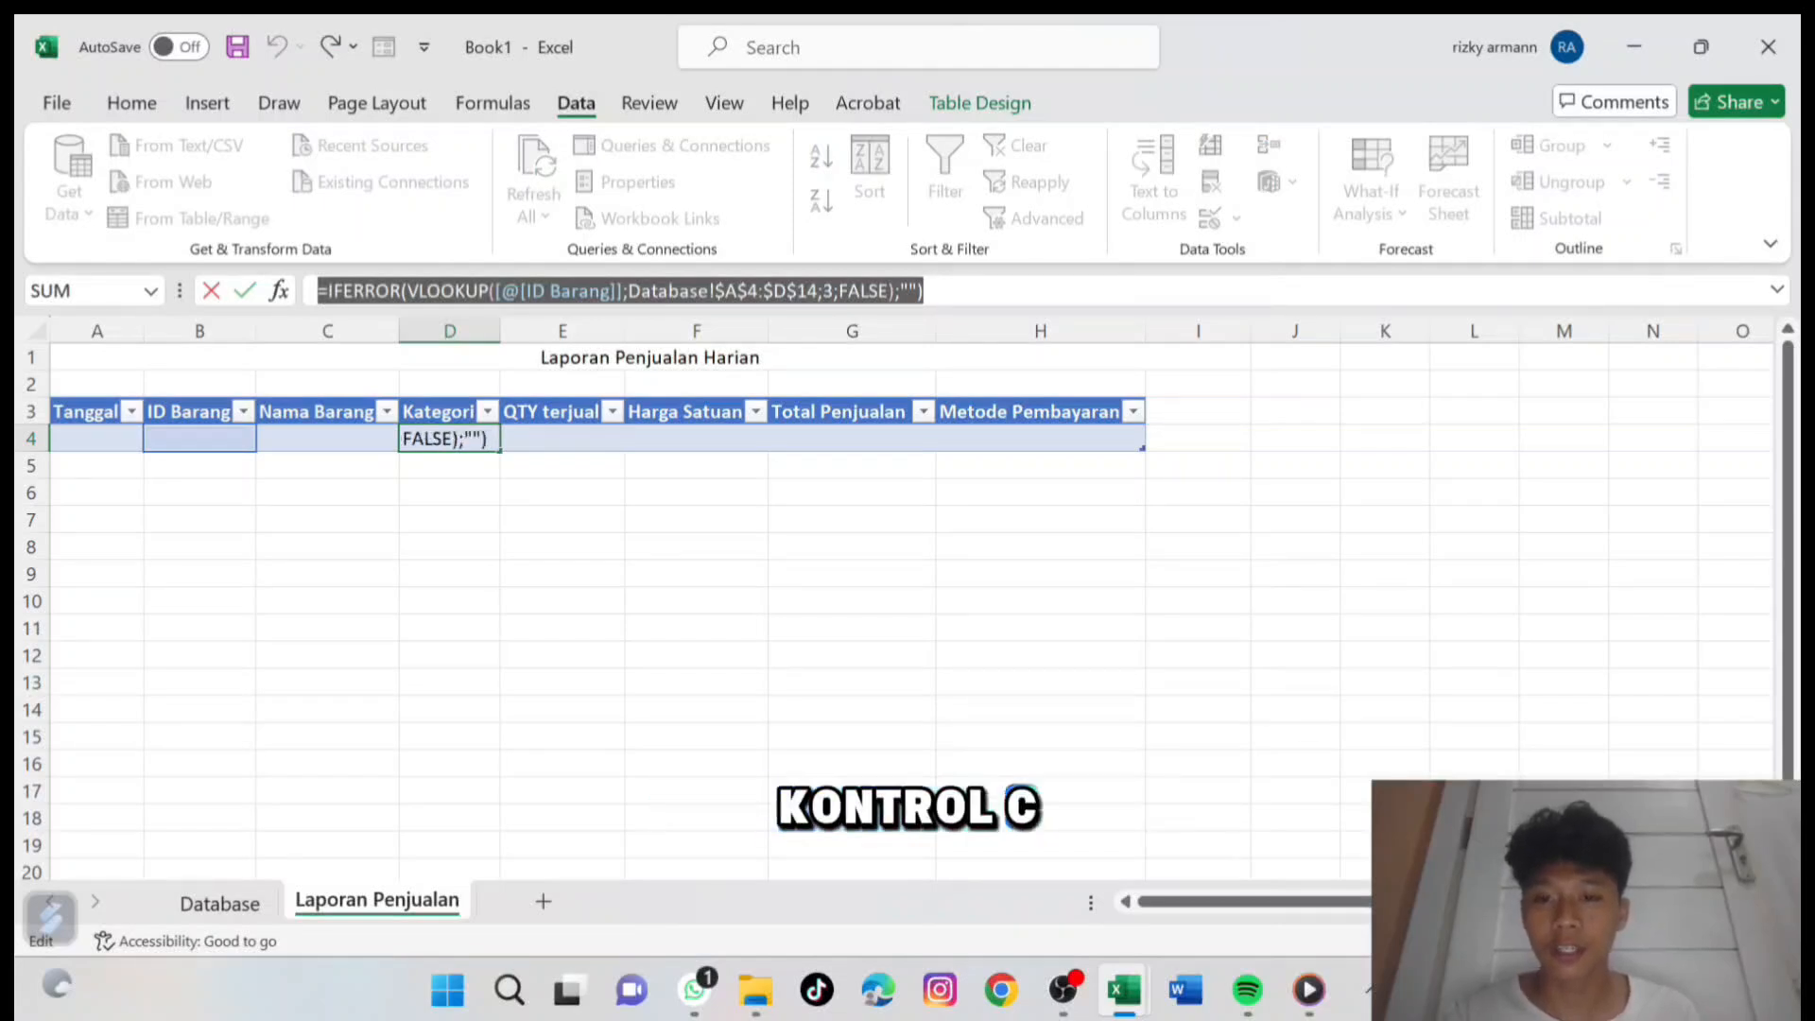
pyautogui.press('Return')
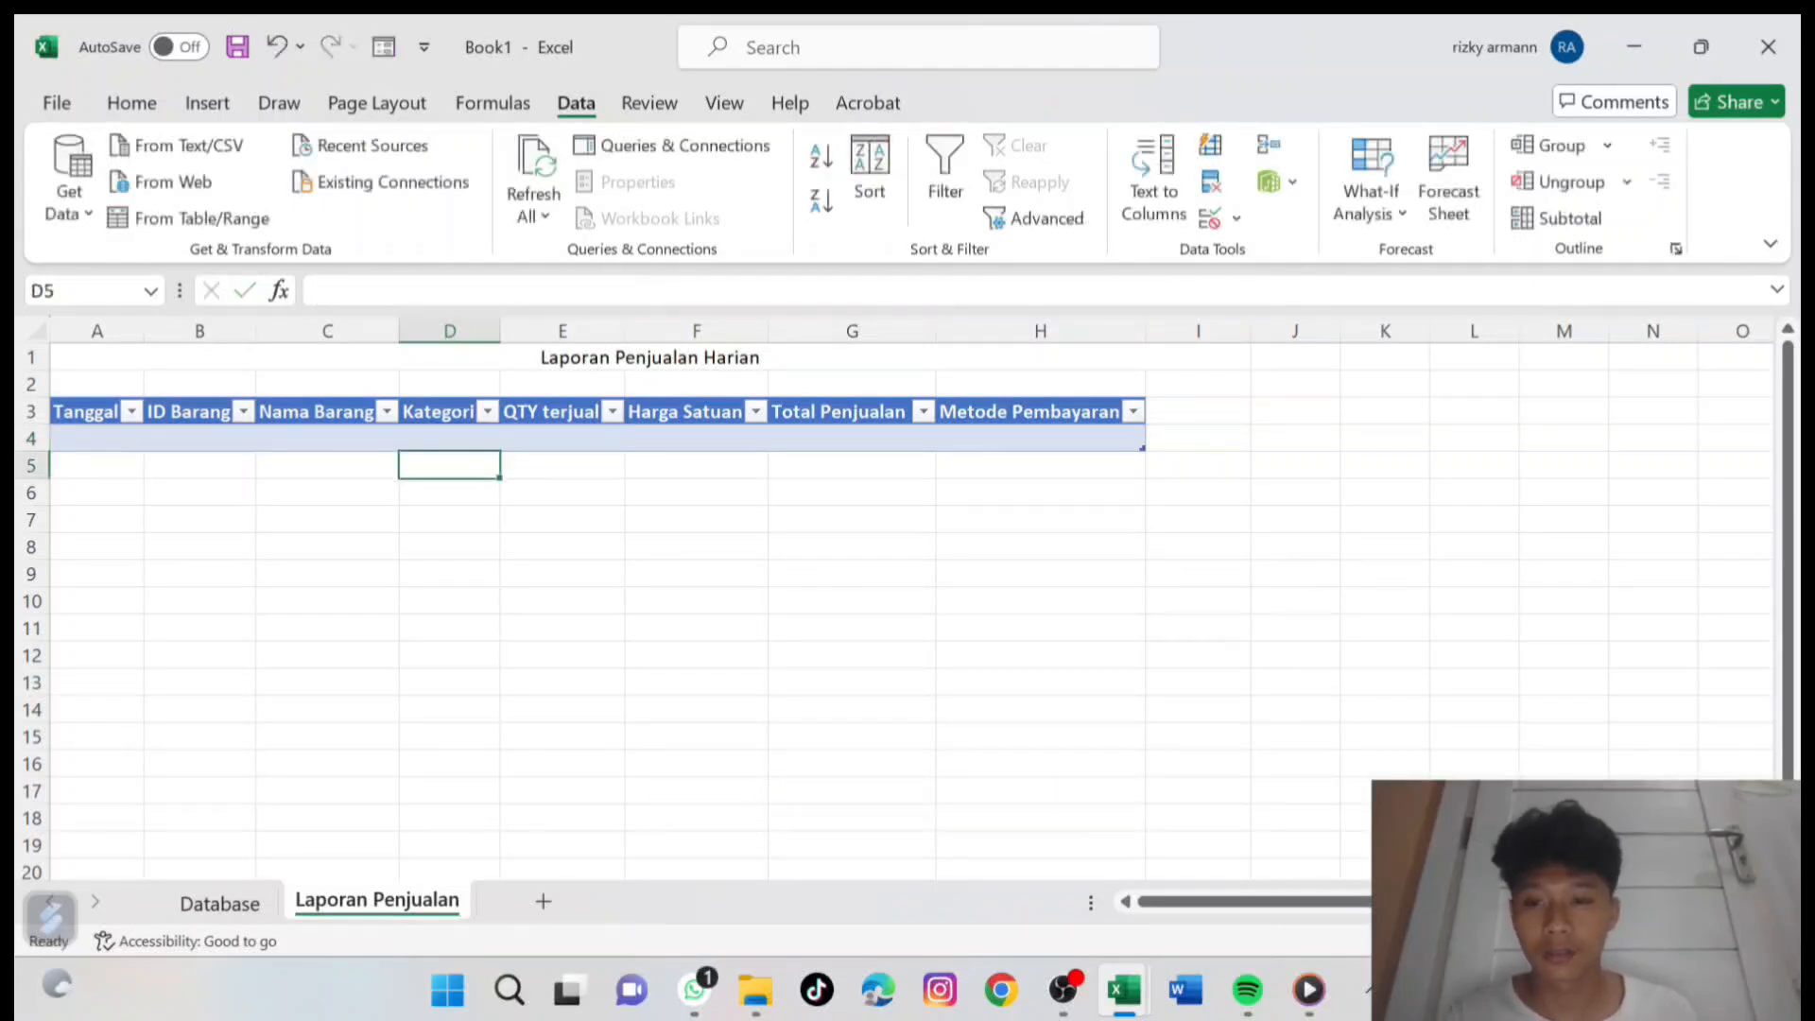
# Paste the copied IFERROR/VLOOKUP formula into cell F4 under Harga Satuan.
pyautogui.click(696, 439)
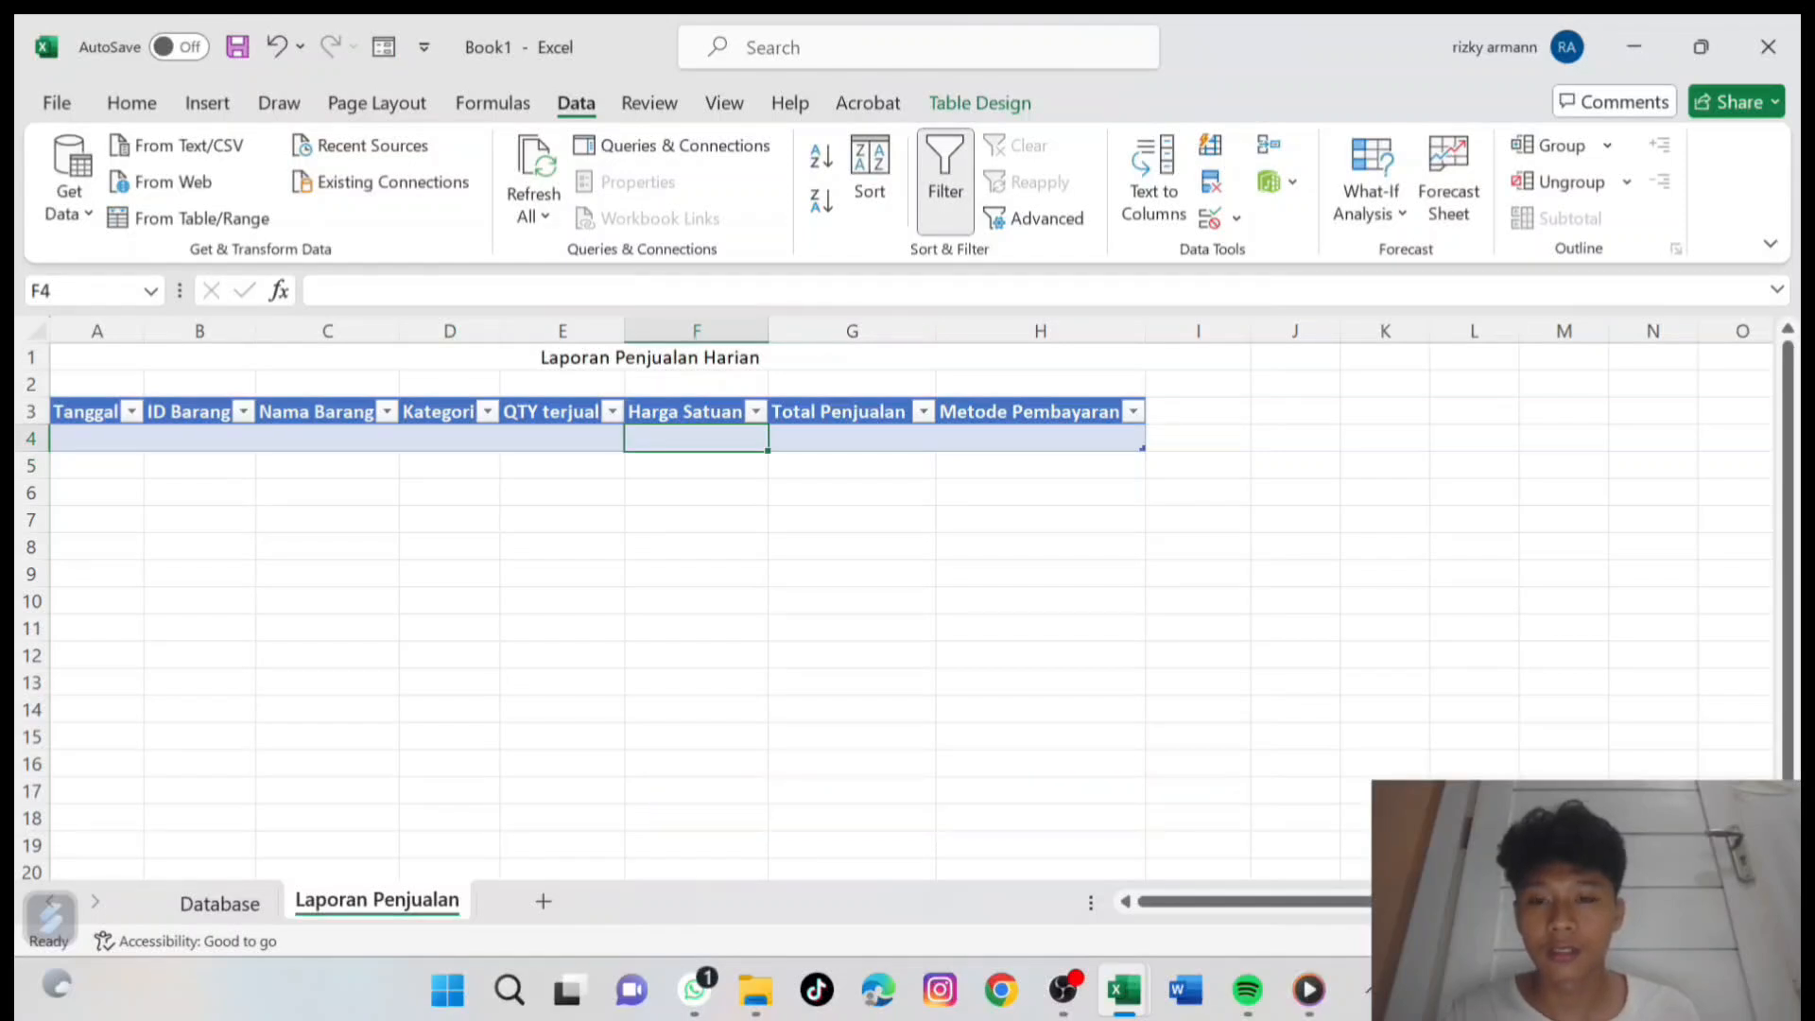
pyautogui.doubleClick(695, 439)
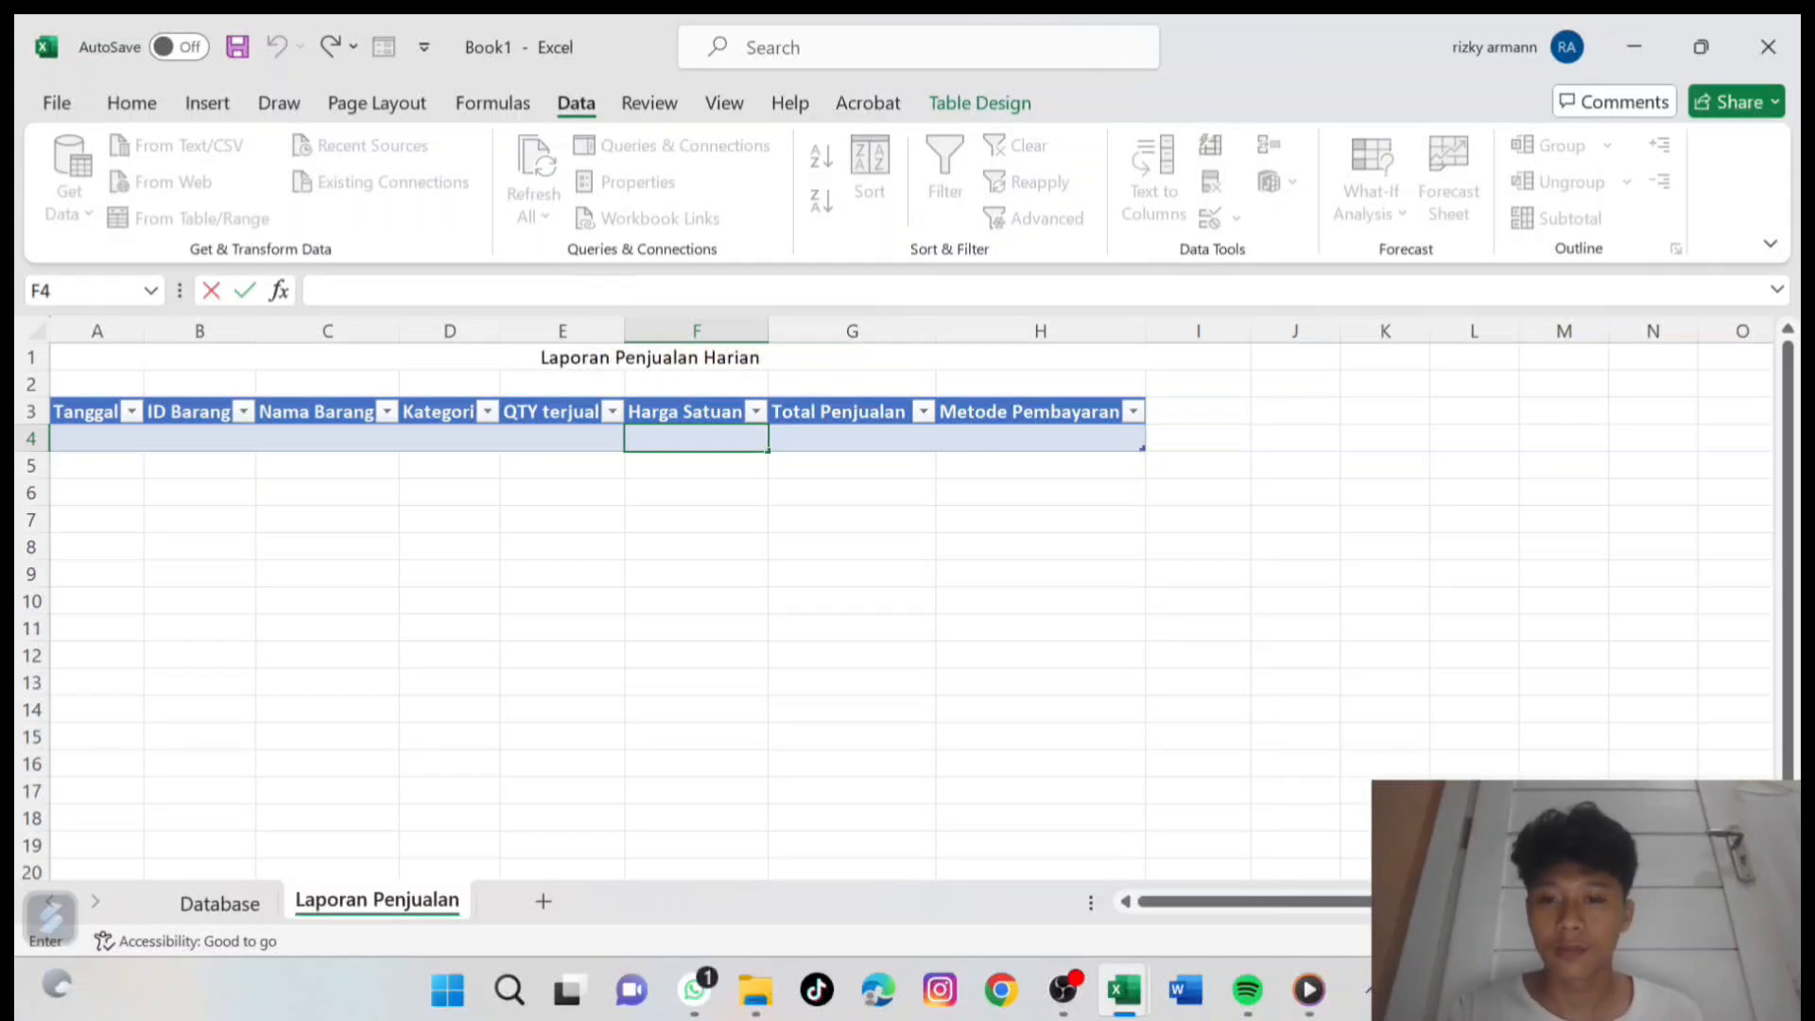
pyautogui.hotkey('ctrl', 'v')
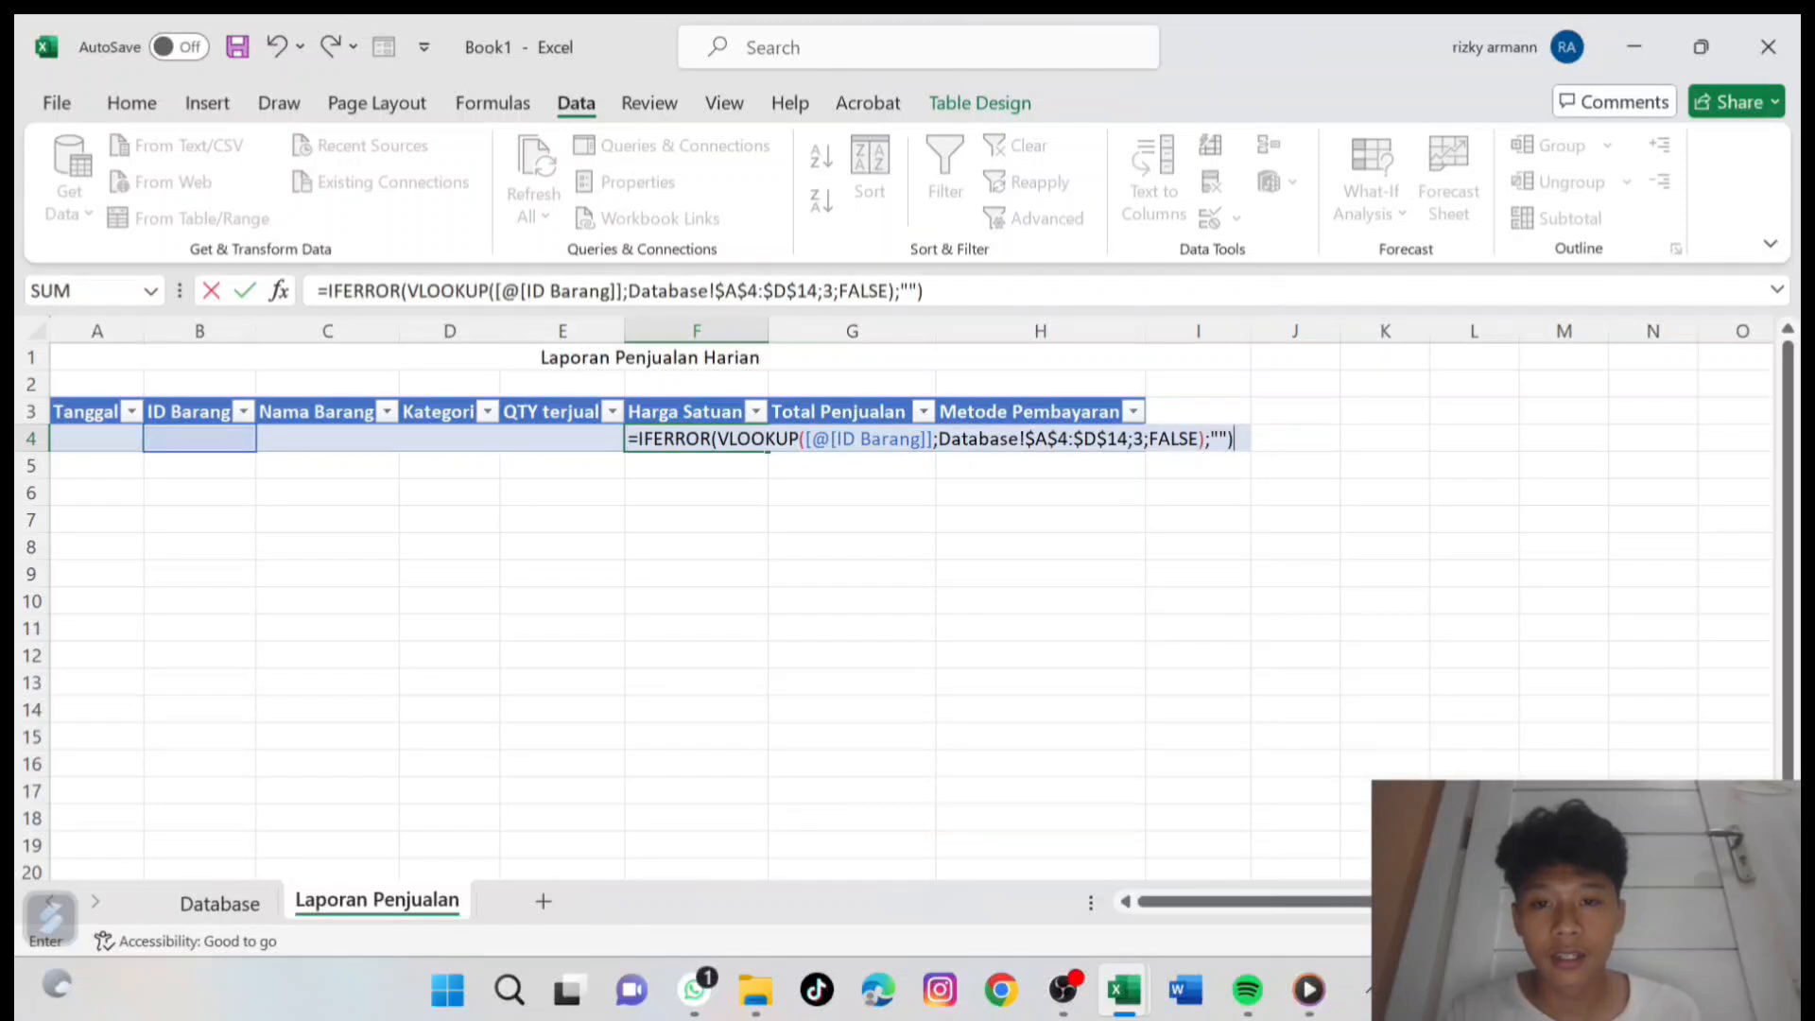
# Change the VLOOKUP column index in the Harga Satuan formula in F4 to 4, check the Database sheet's columns, and commit the formula.
pyautogui.click(834, 291)
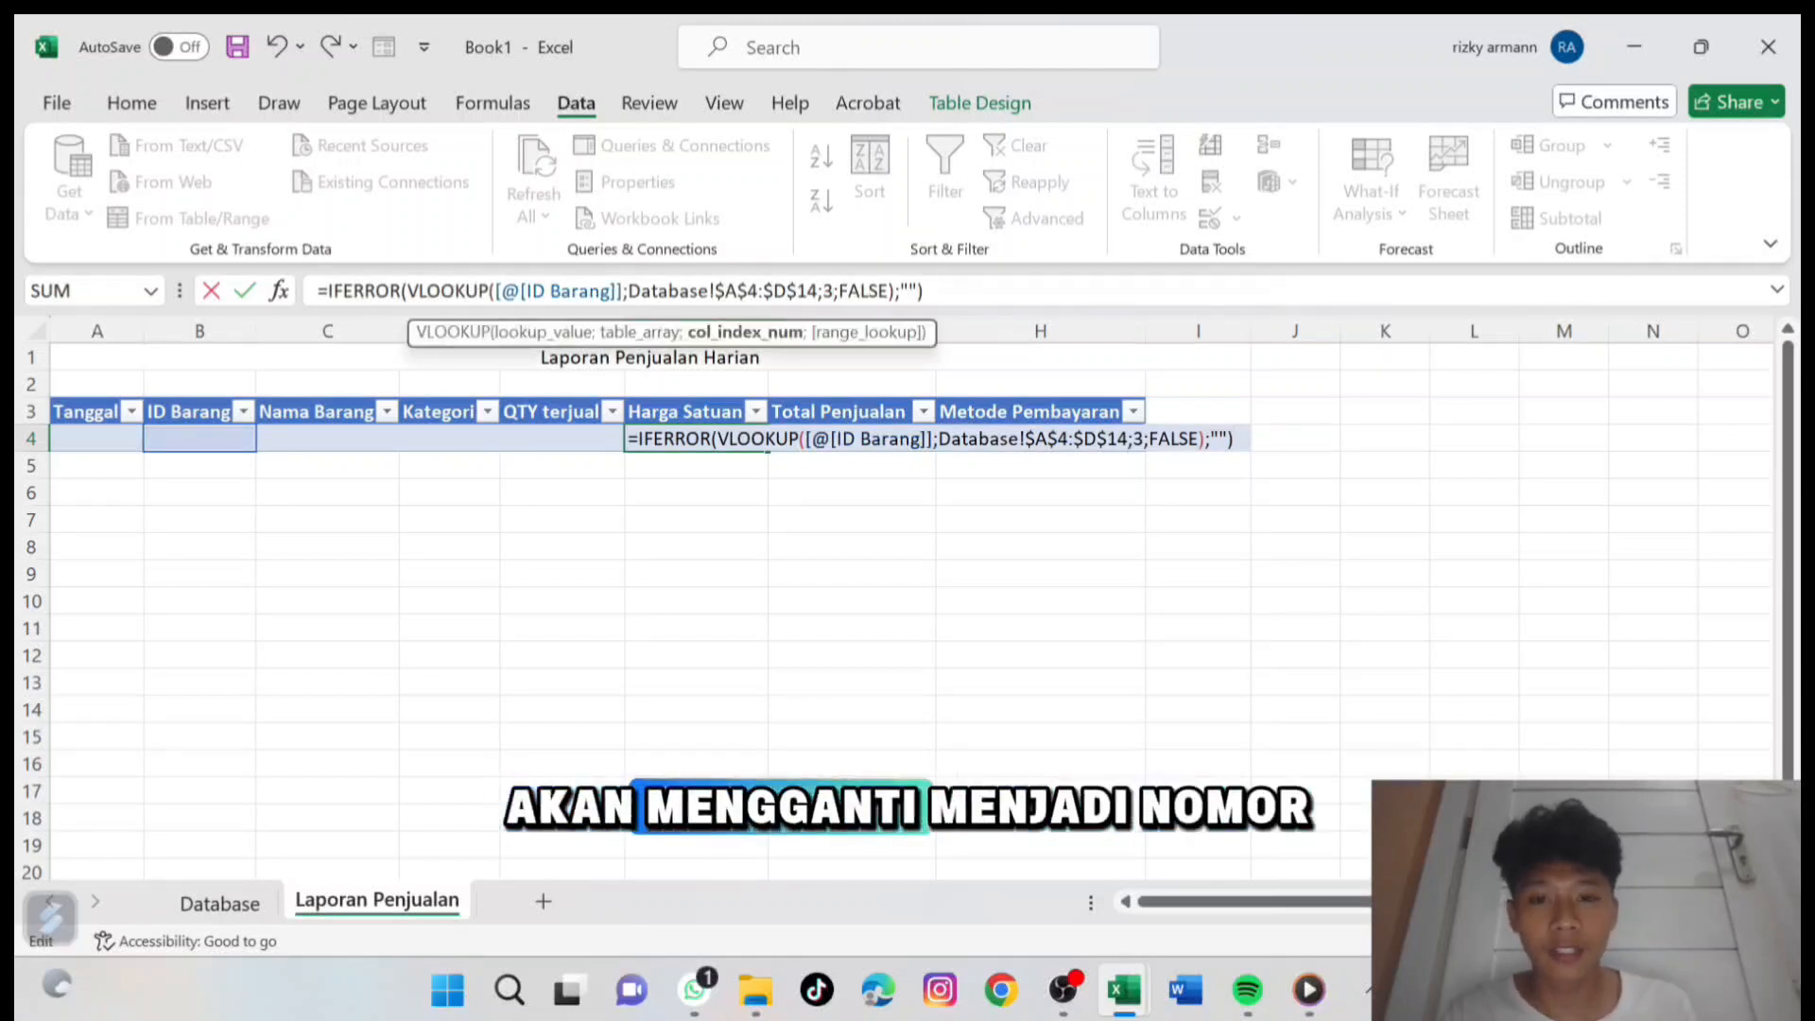
pyautogui.press('BackSpace')
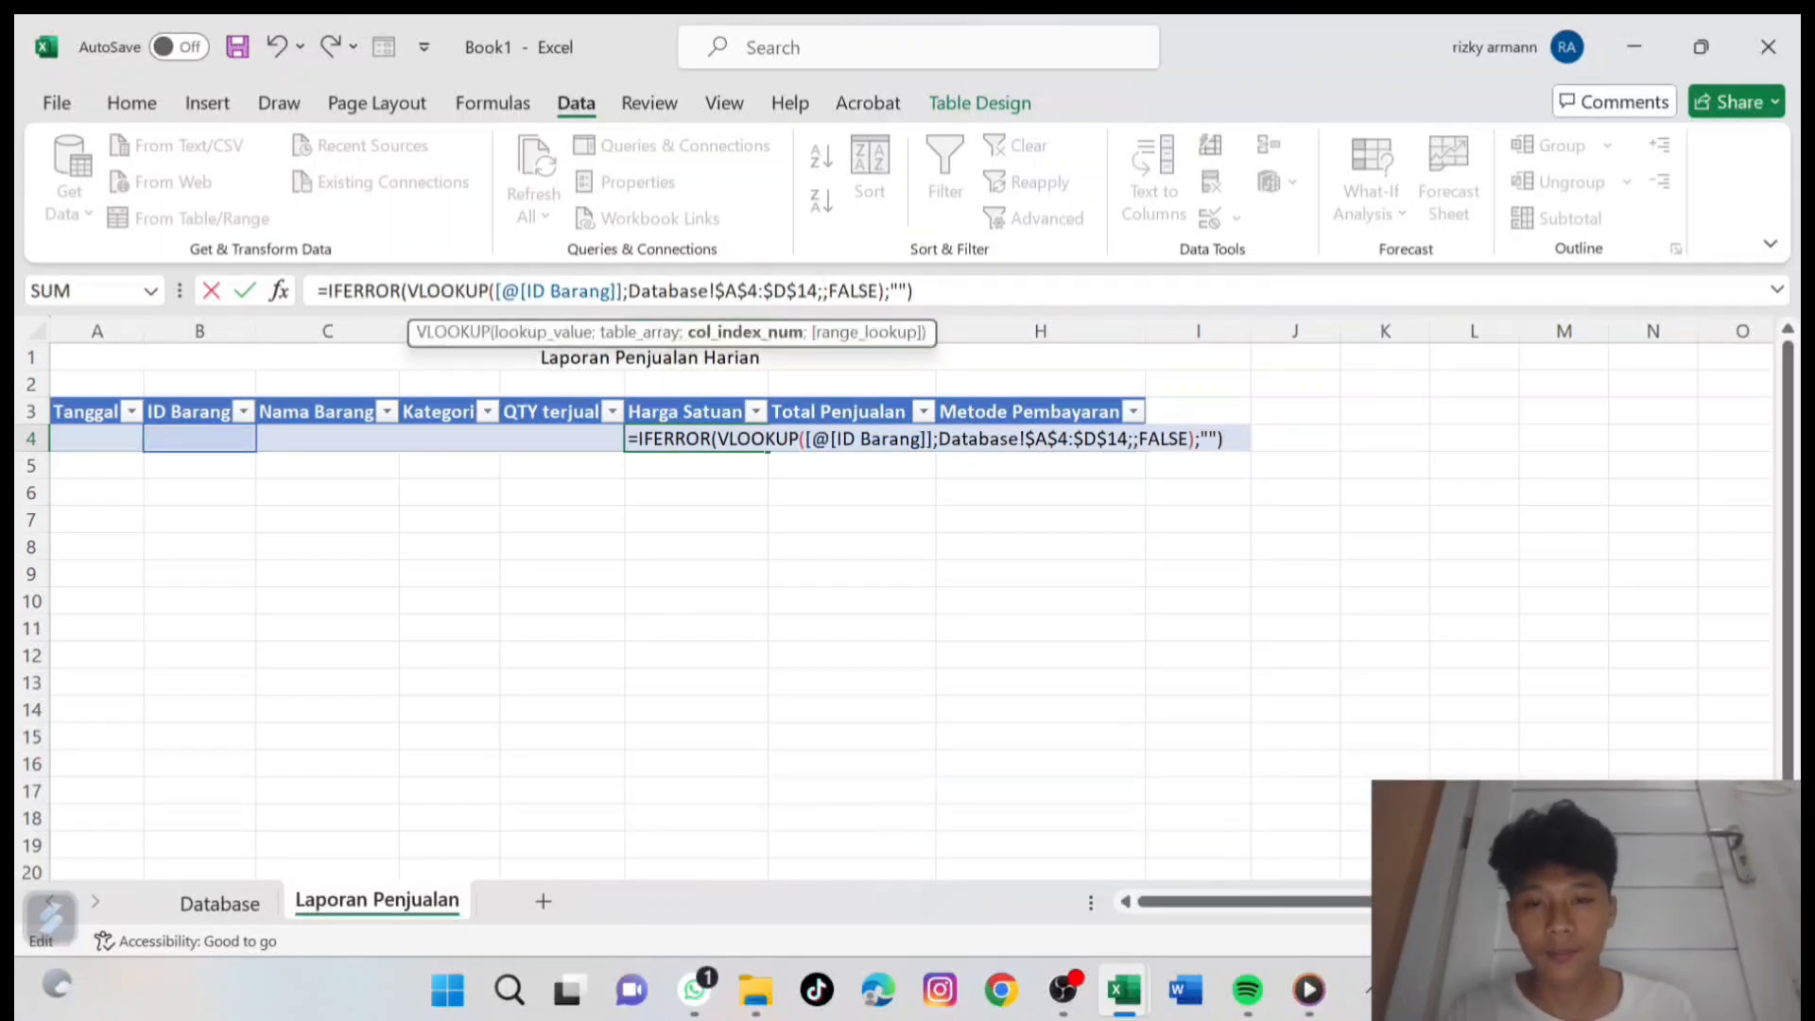
pyautogui.press('ctrl+super+o')
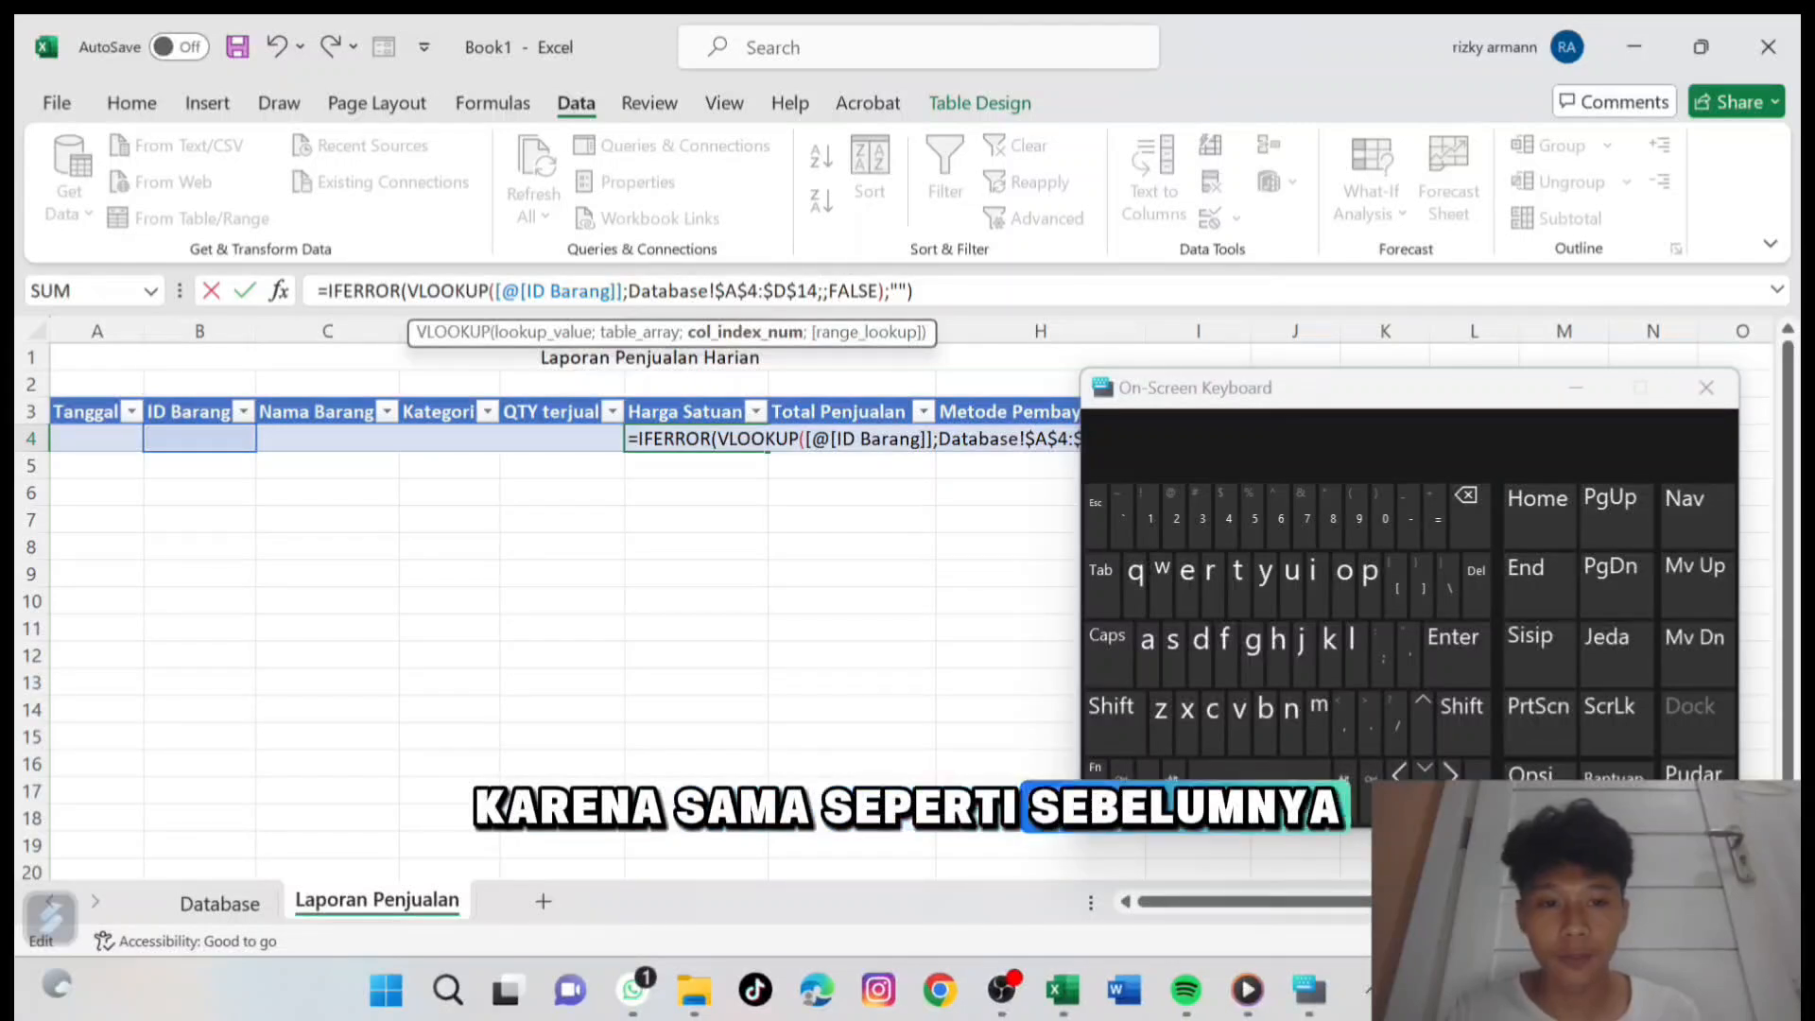
pyautogui.write('4')
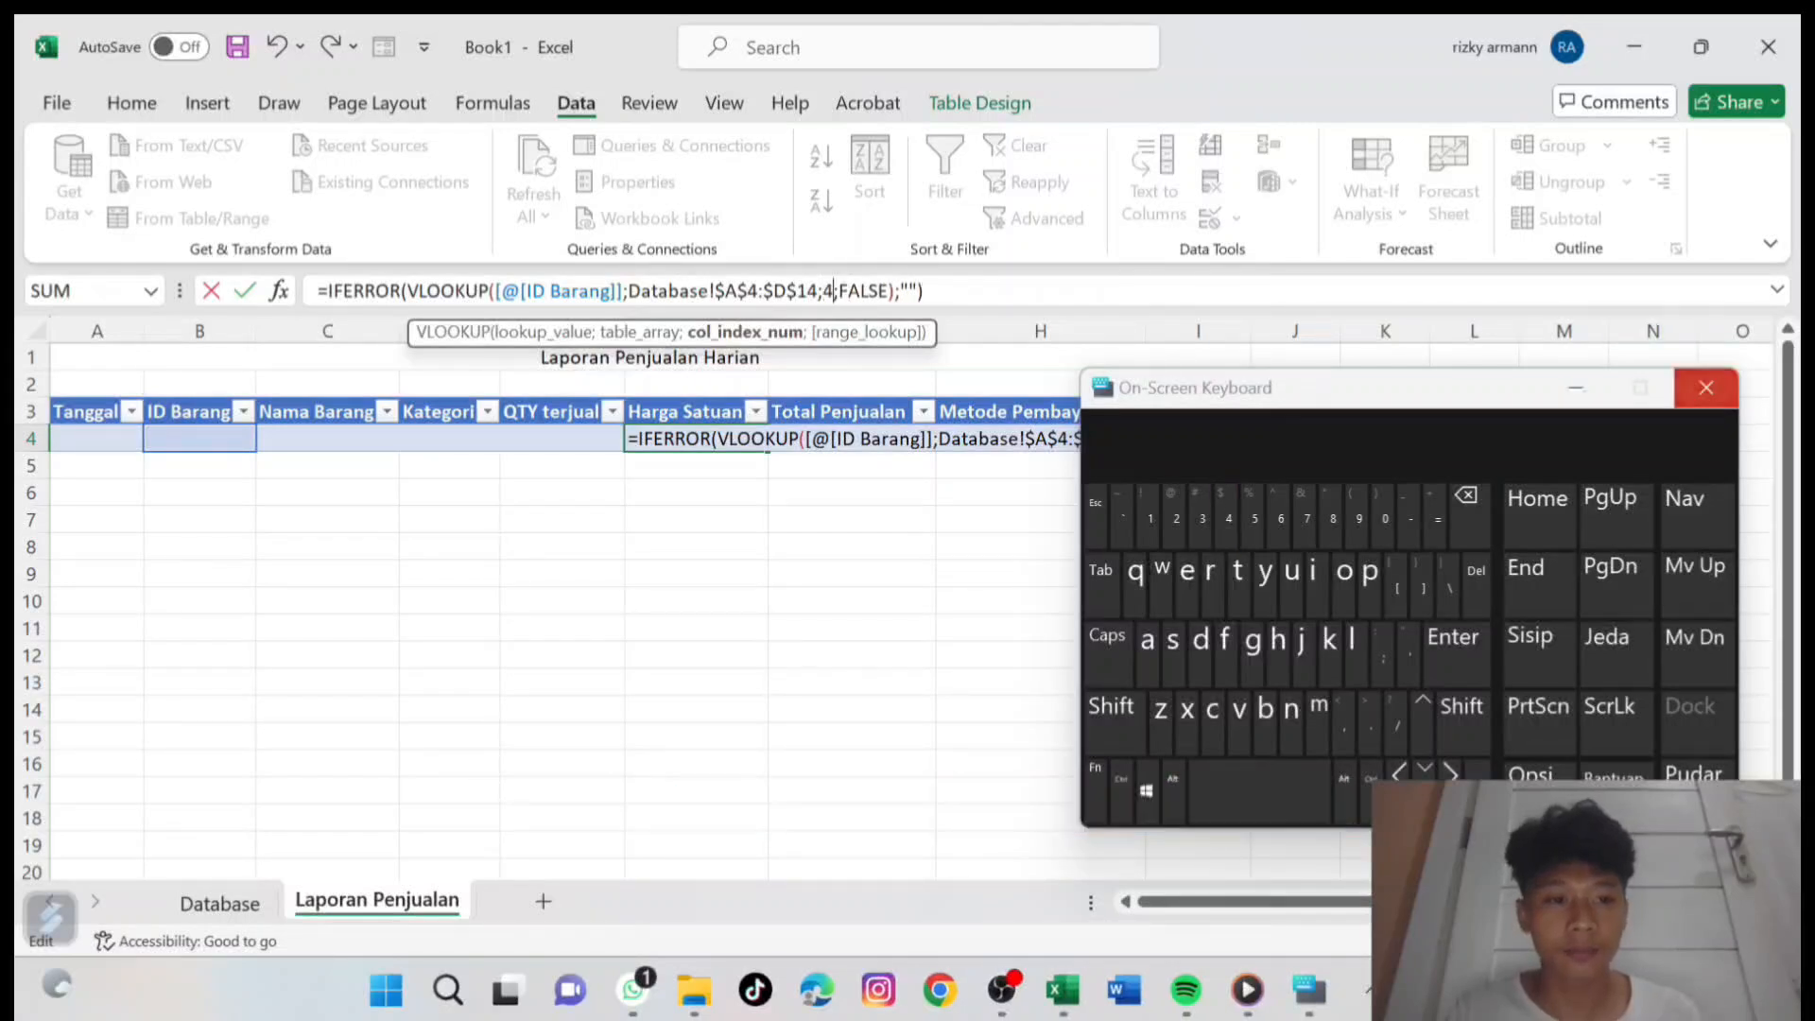
pyautogui.click(1706, 388)
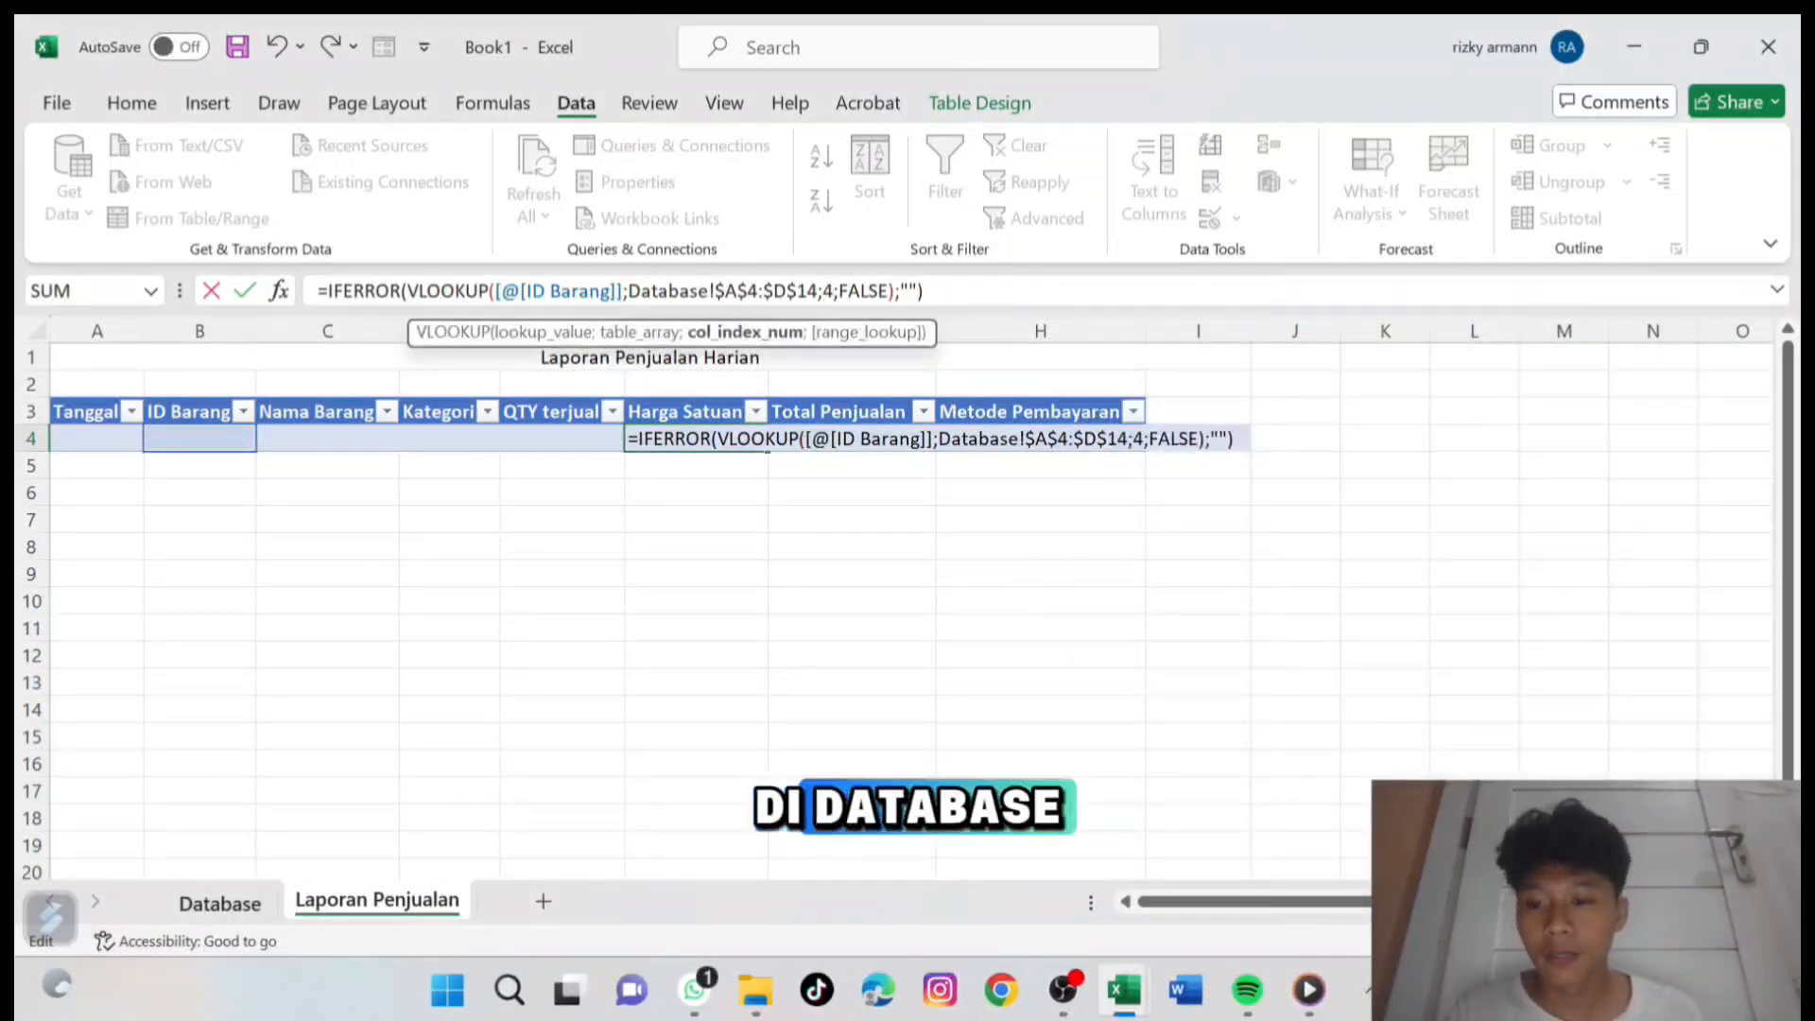
pyautogui.click(220, 903)
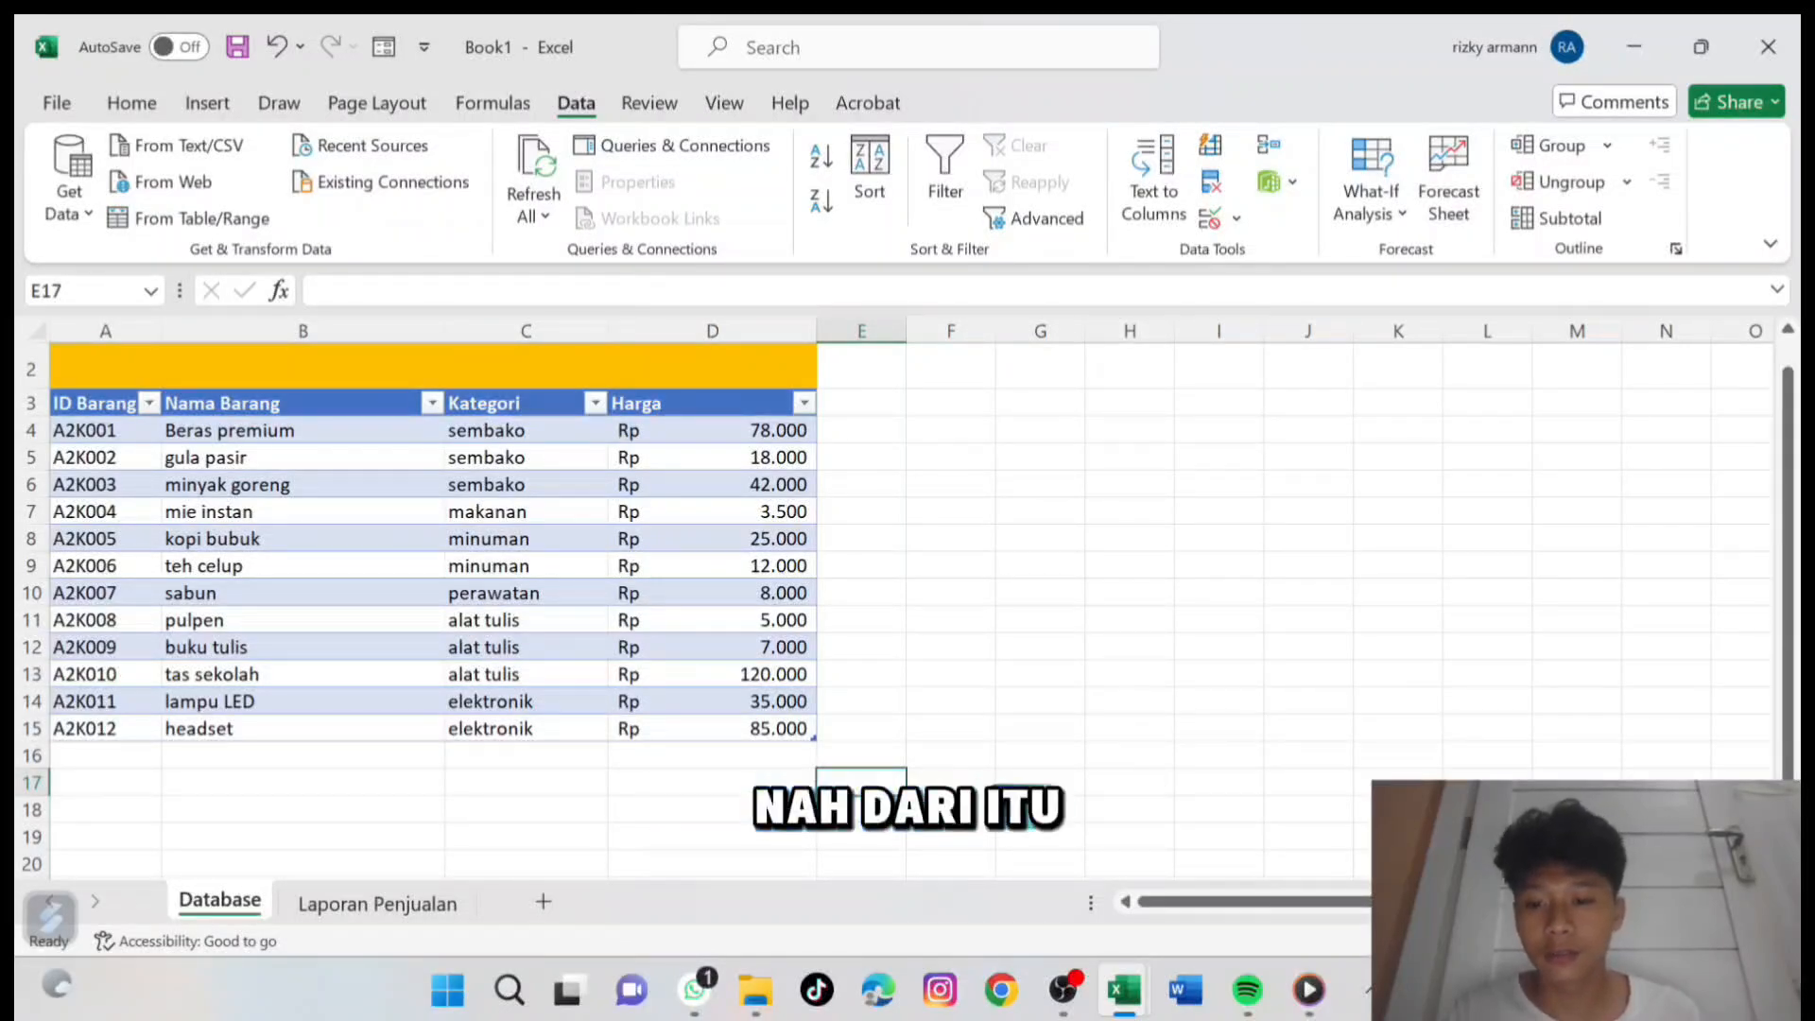
pyautogui.click(377, 903)
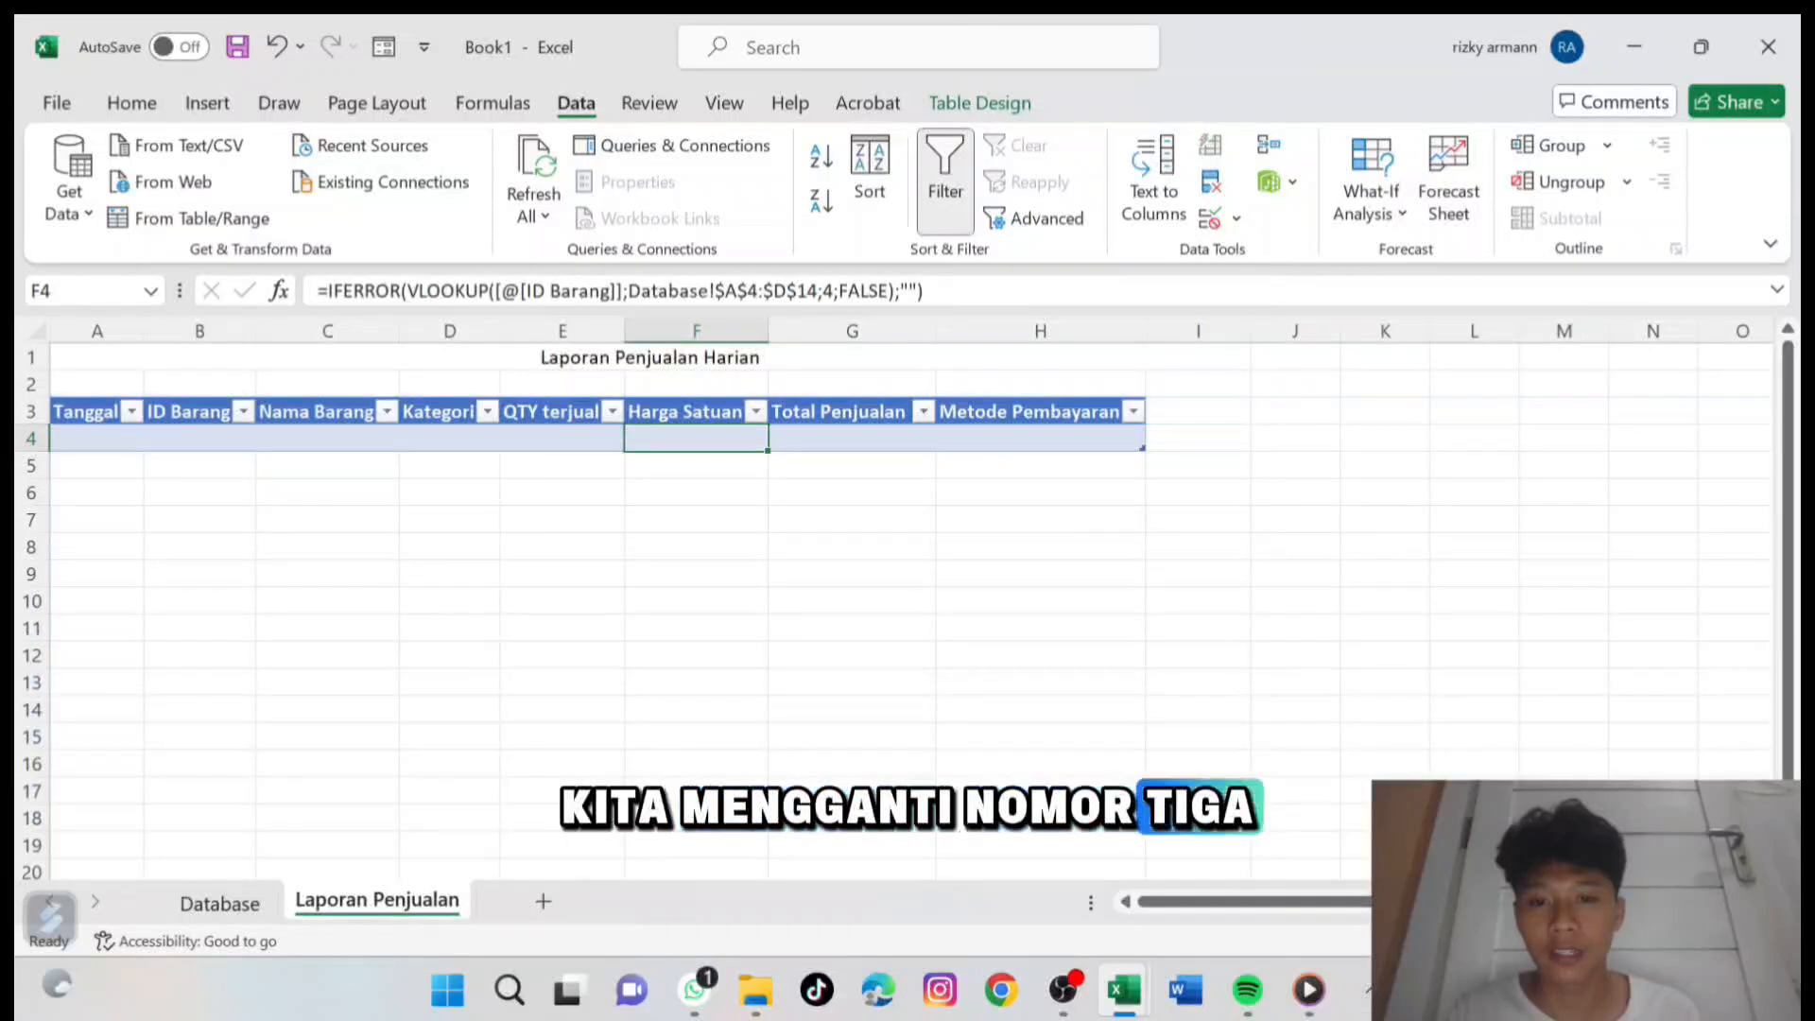
pyautogui.click(909, 292)
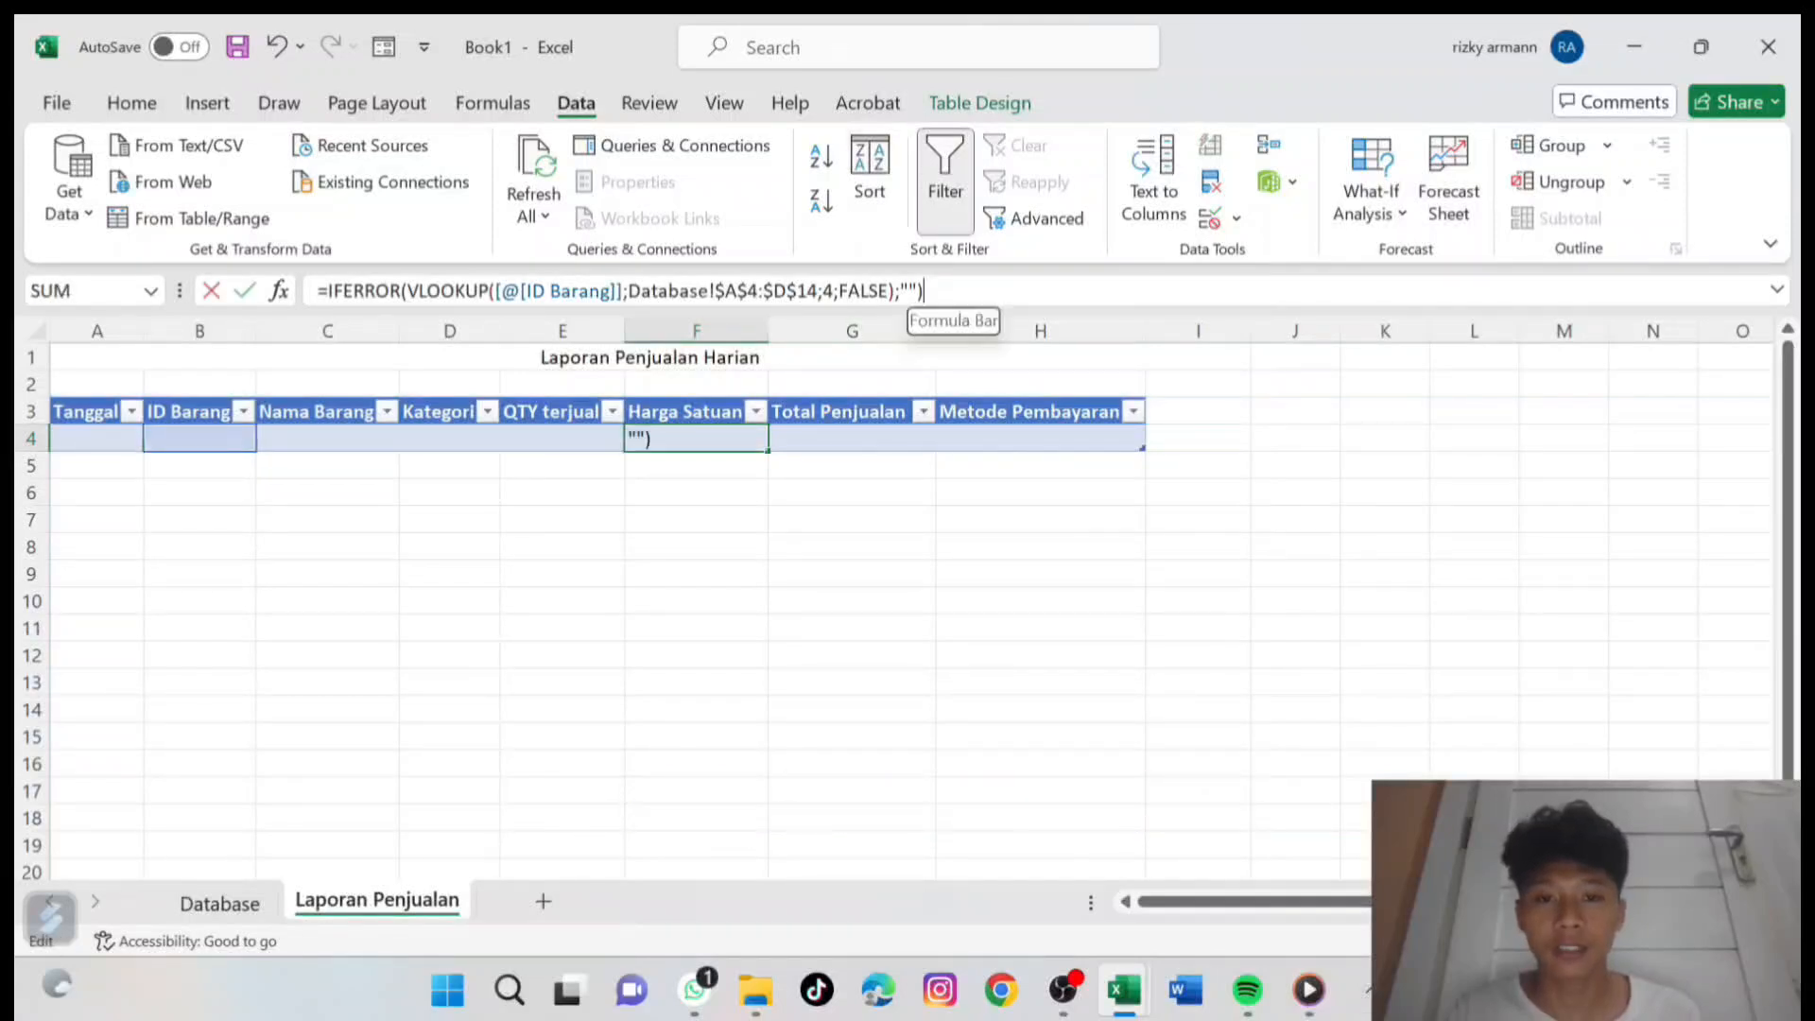
pyautogui.press('Return')
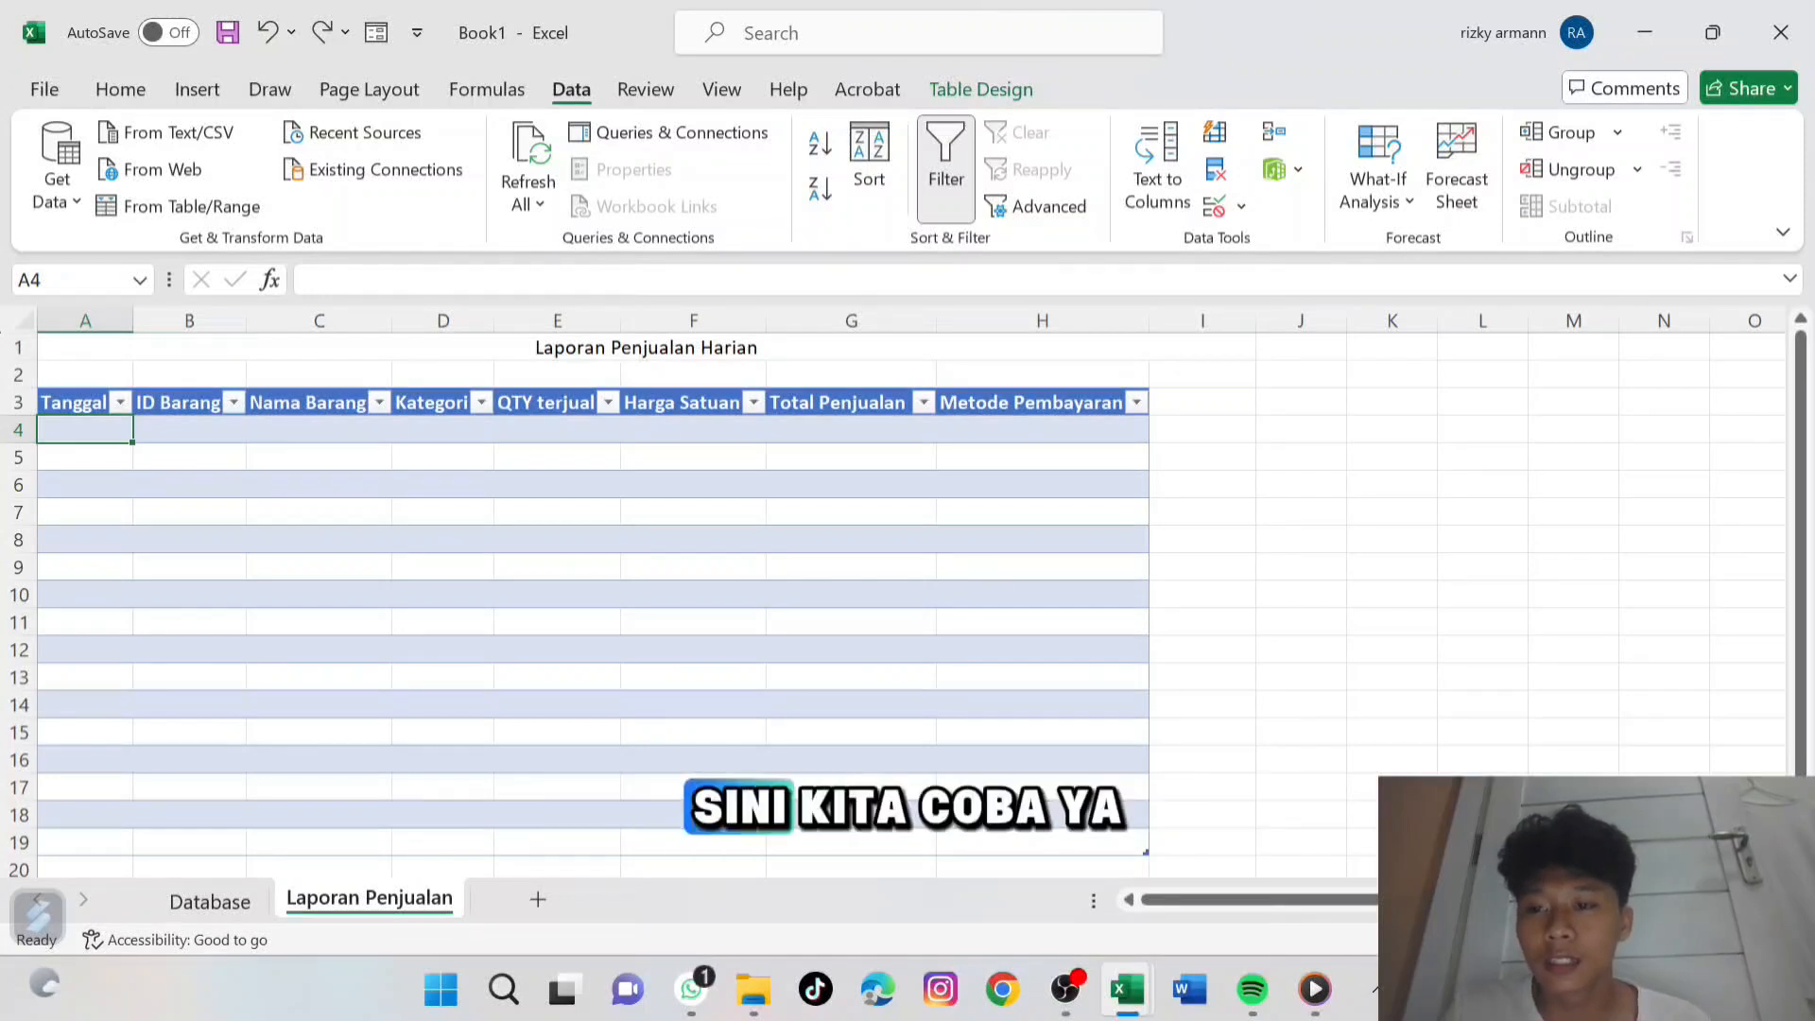
# Enter the date 29 juni 2026 in cell A4 under Tanggal.
pyautogui.doubleClick(85, 430)
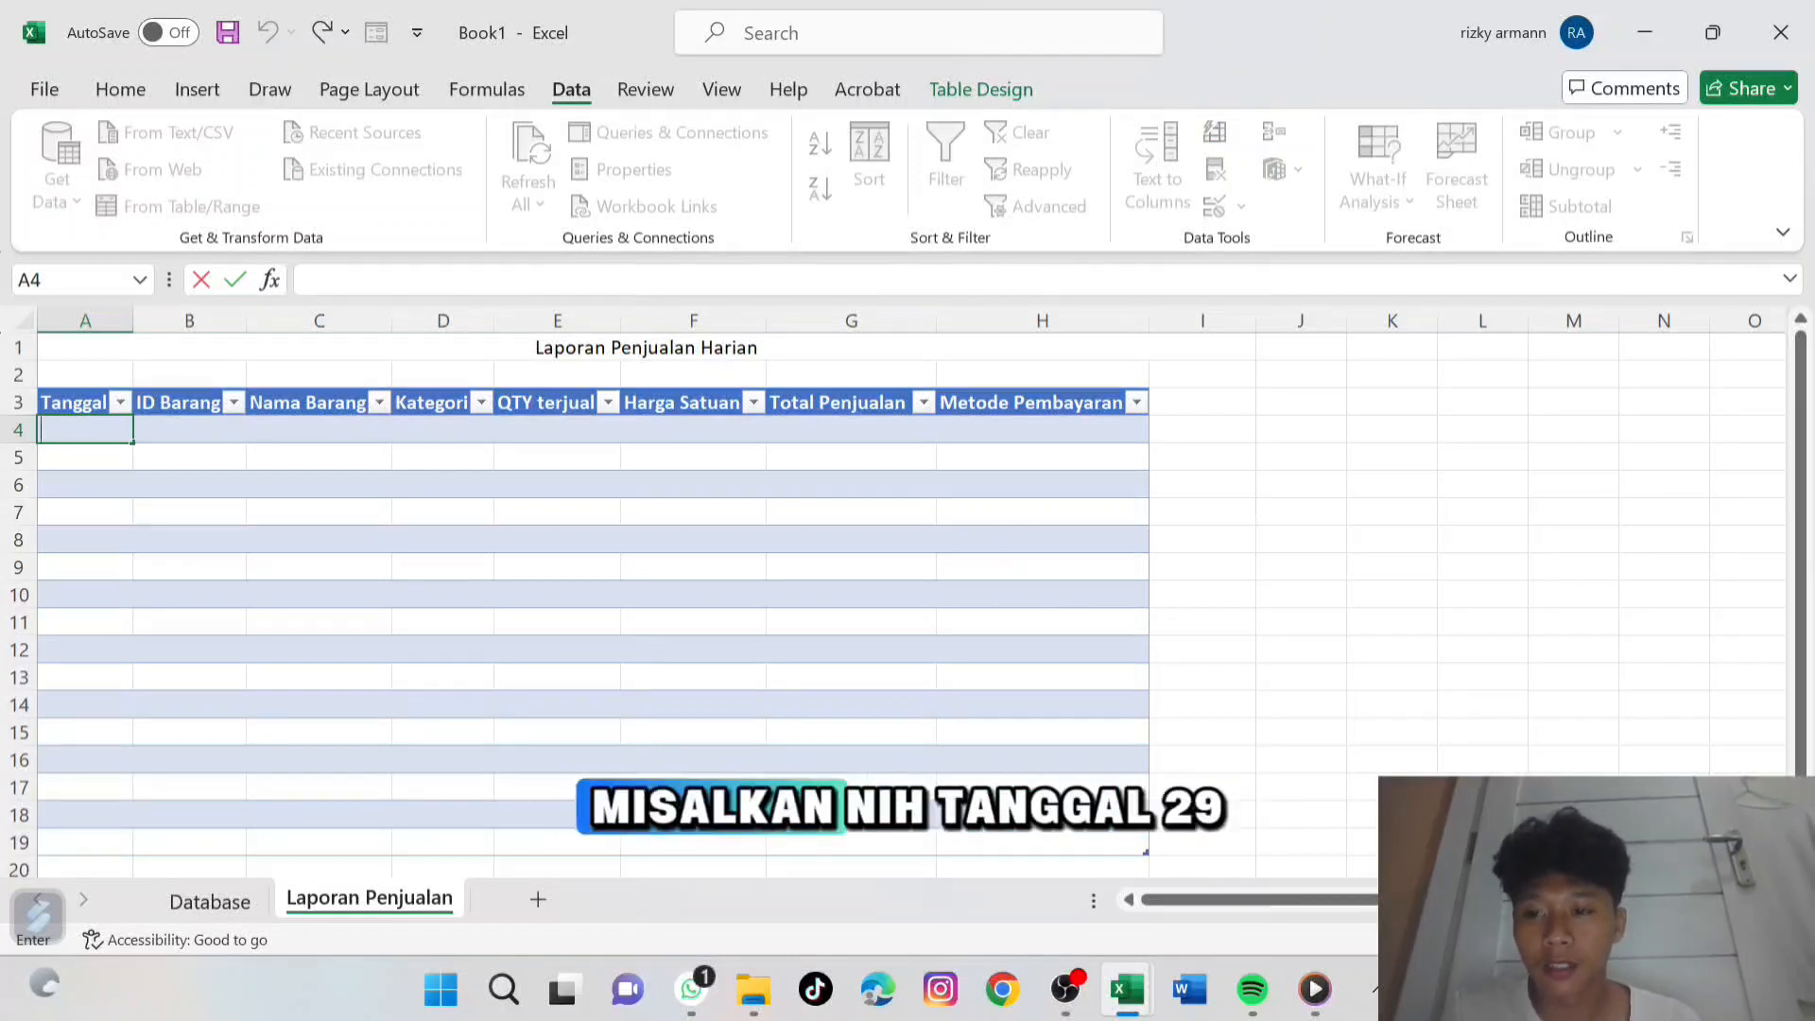
pyautogui.write('29')
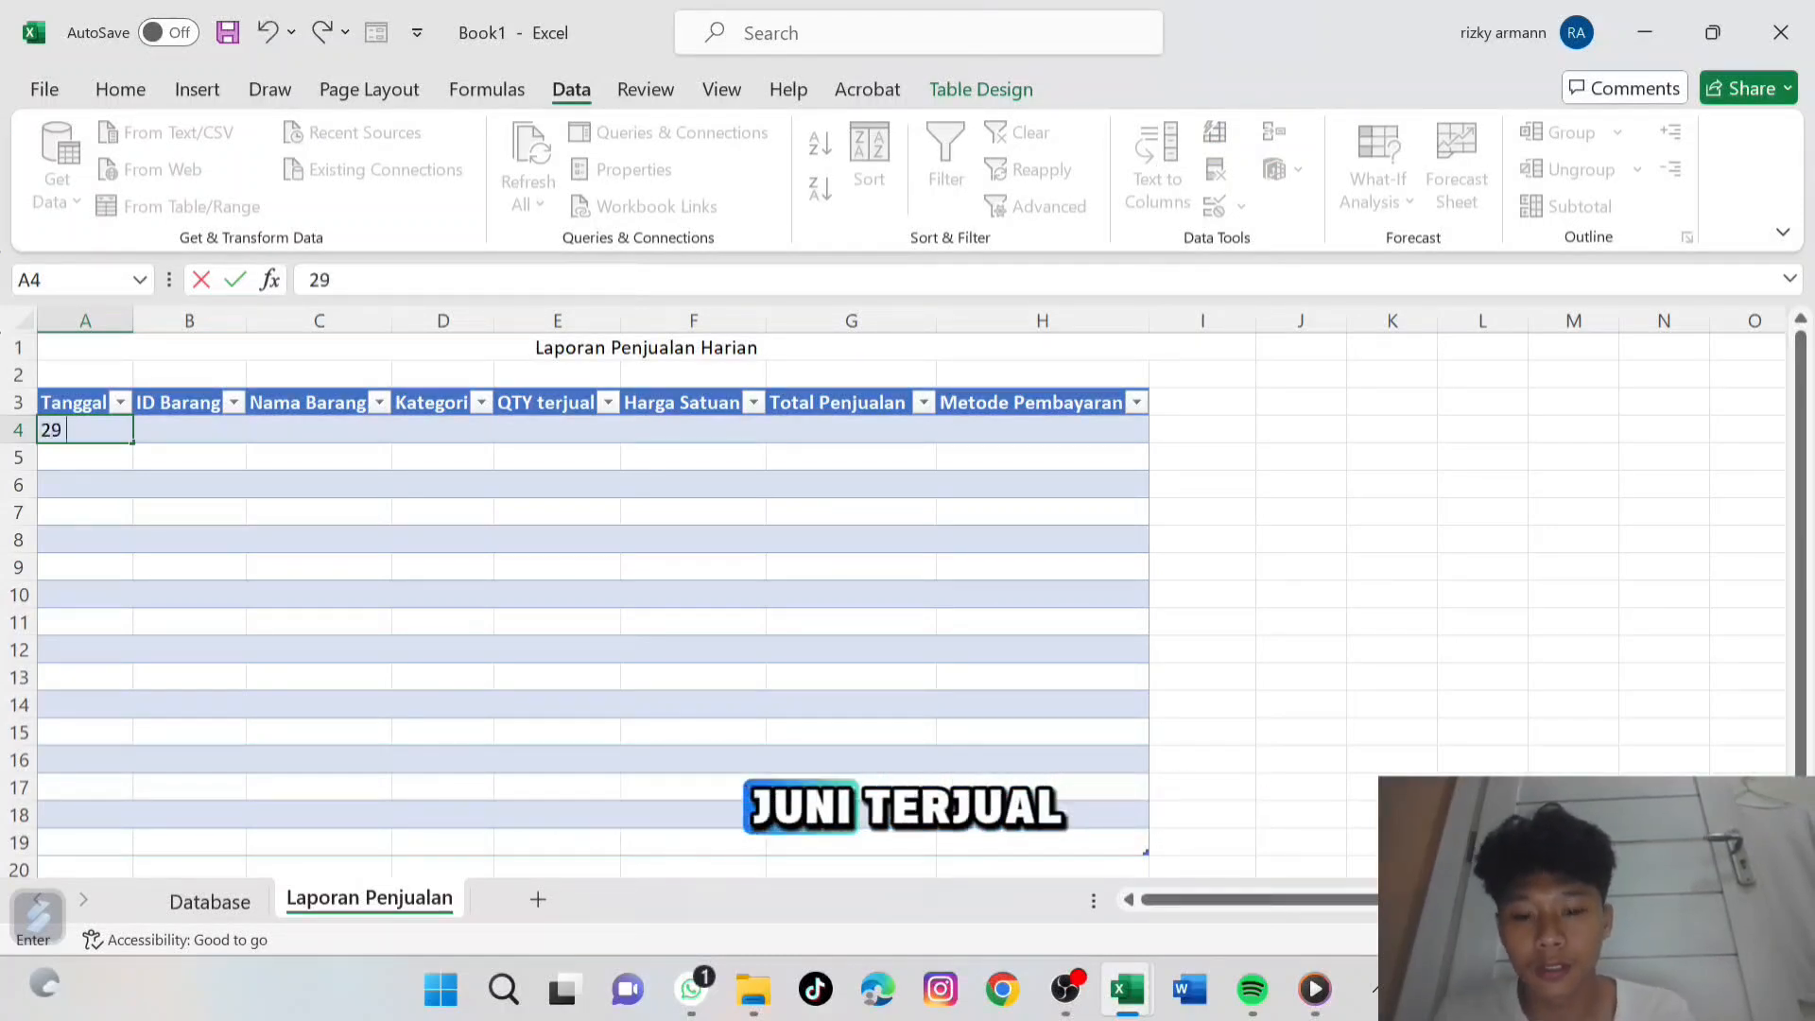
pyautogui.write(' juni 20')
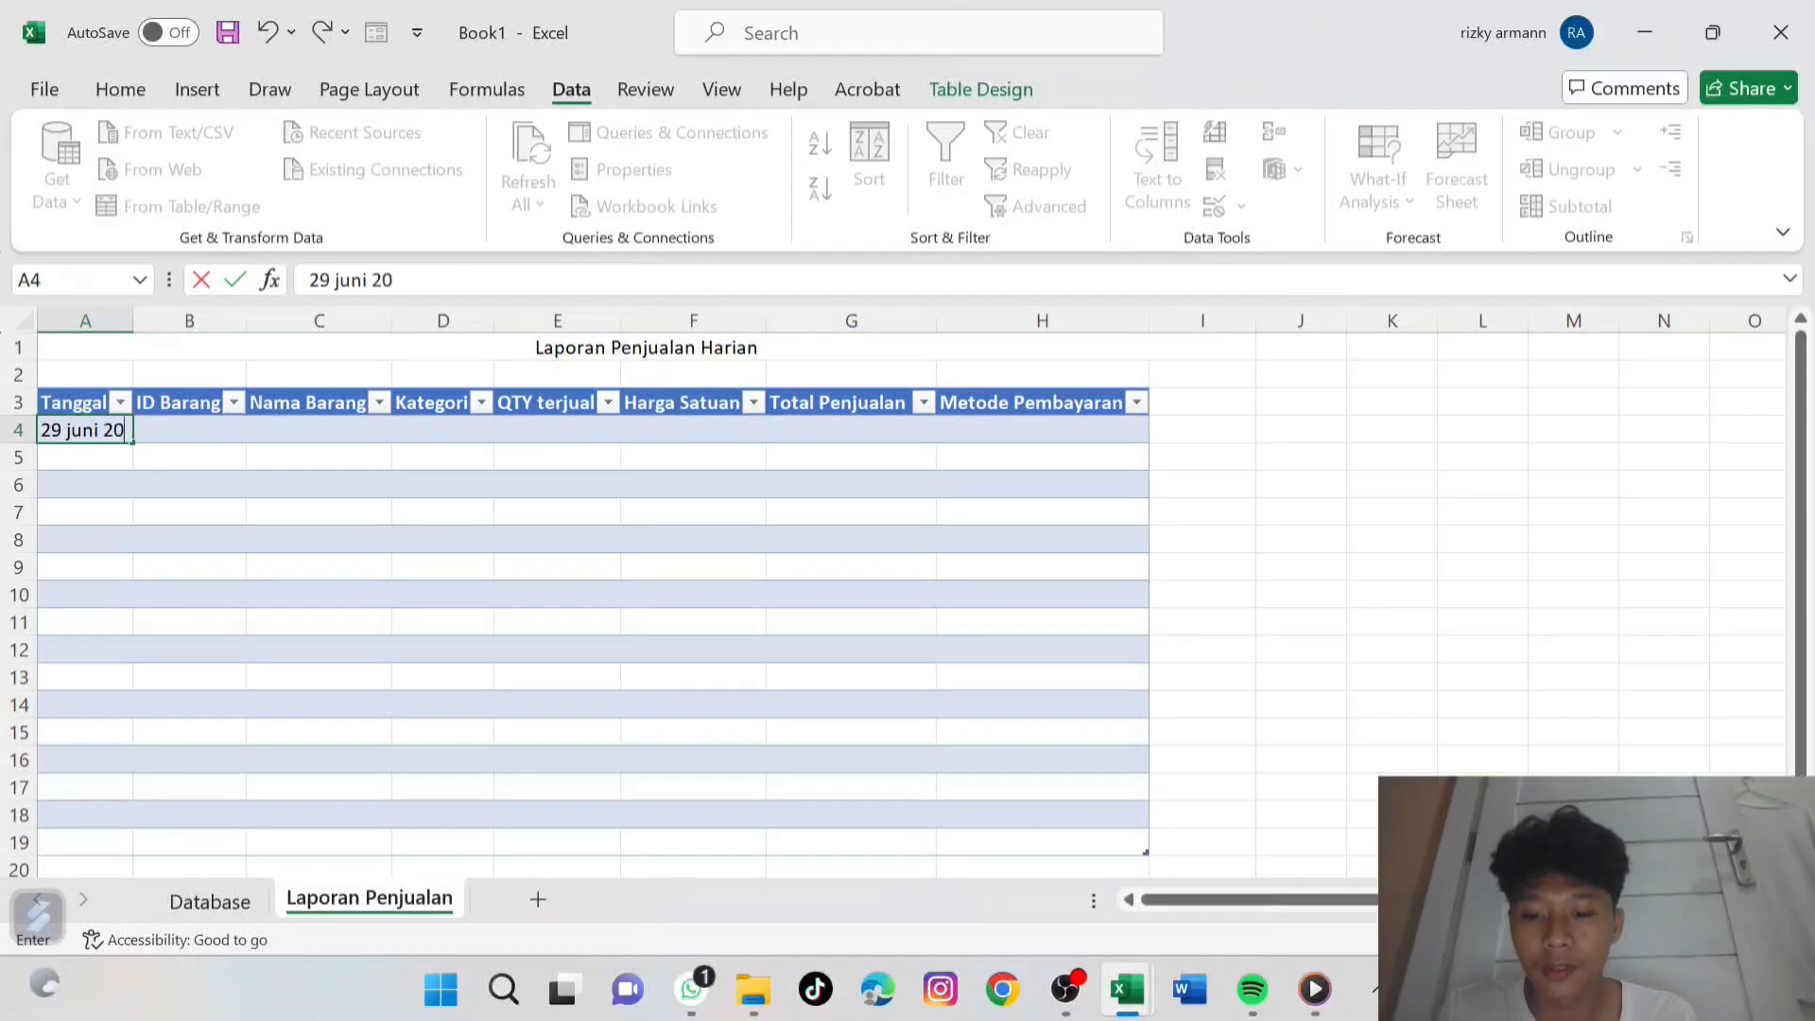
pyautogui.write('26')
pyautogui.press('Return')
# Choose A2K003 from the ID Barang dropdown in B4 and compare the looked-up details with the Database sheet.
pyautogui.press('Right')
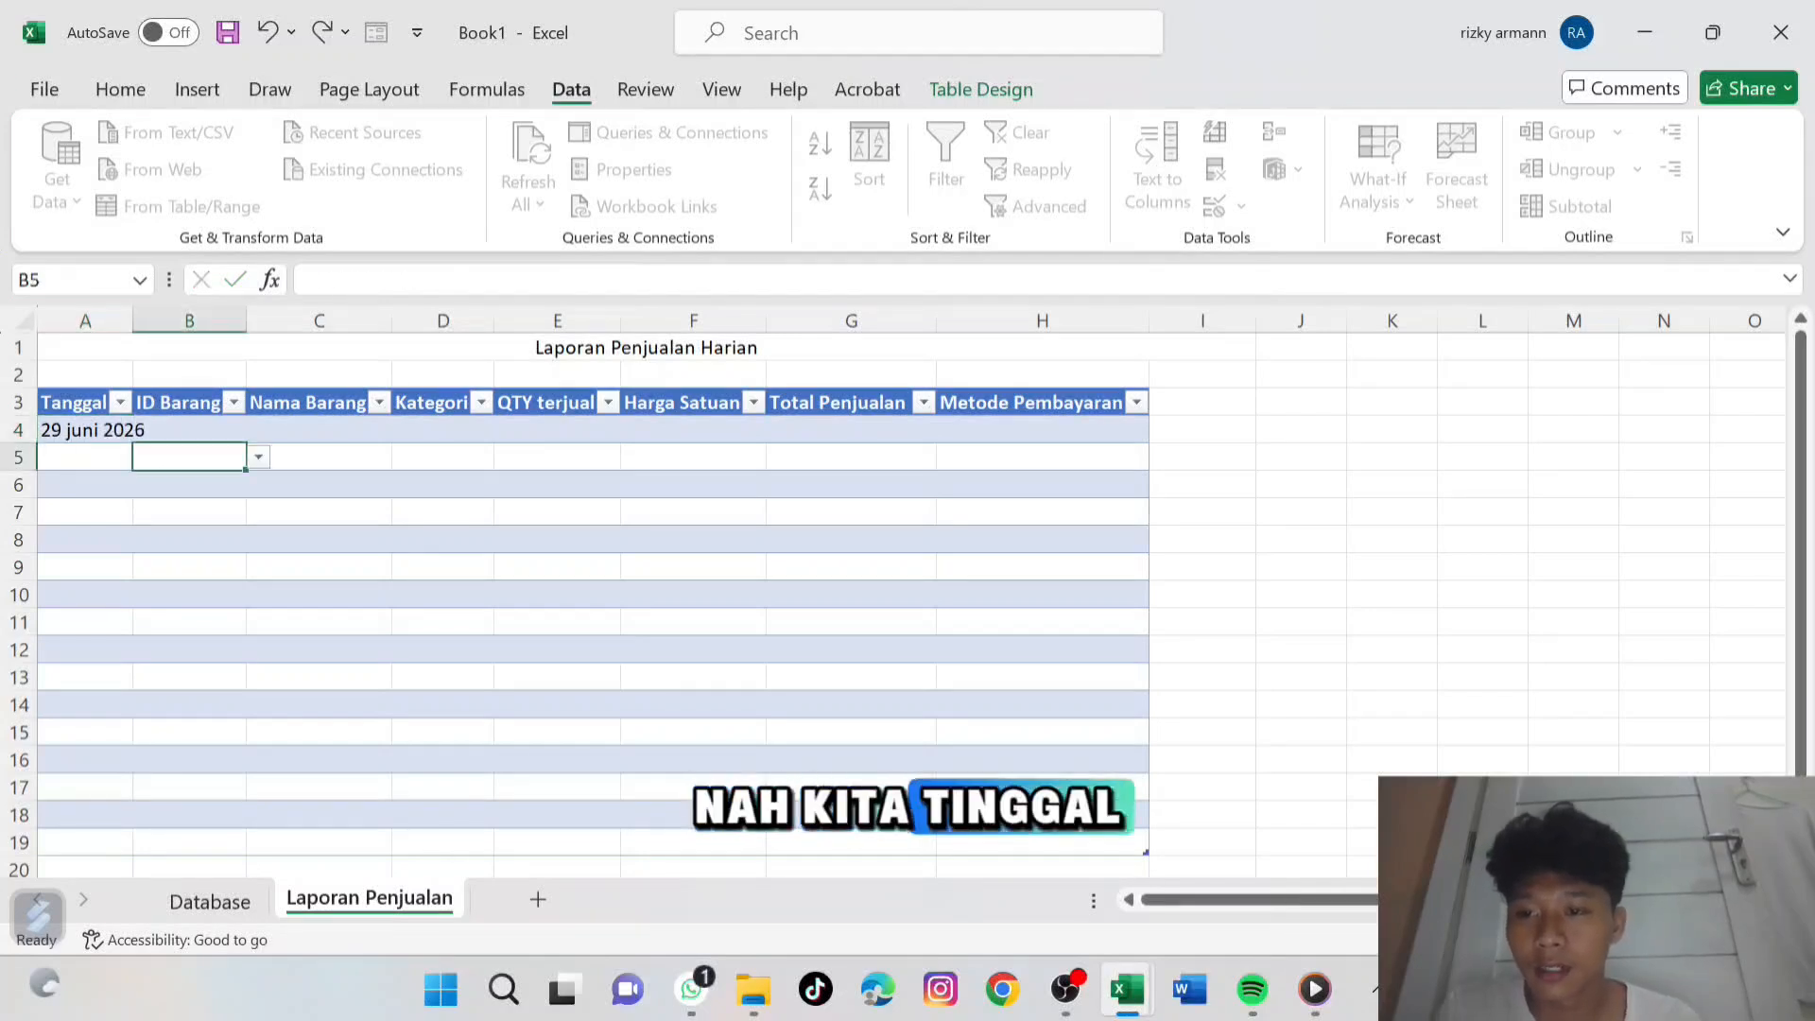
pyautogui.press('Up')
pyautogui.hotkey('alt', 'Down')
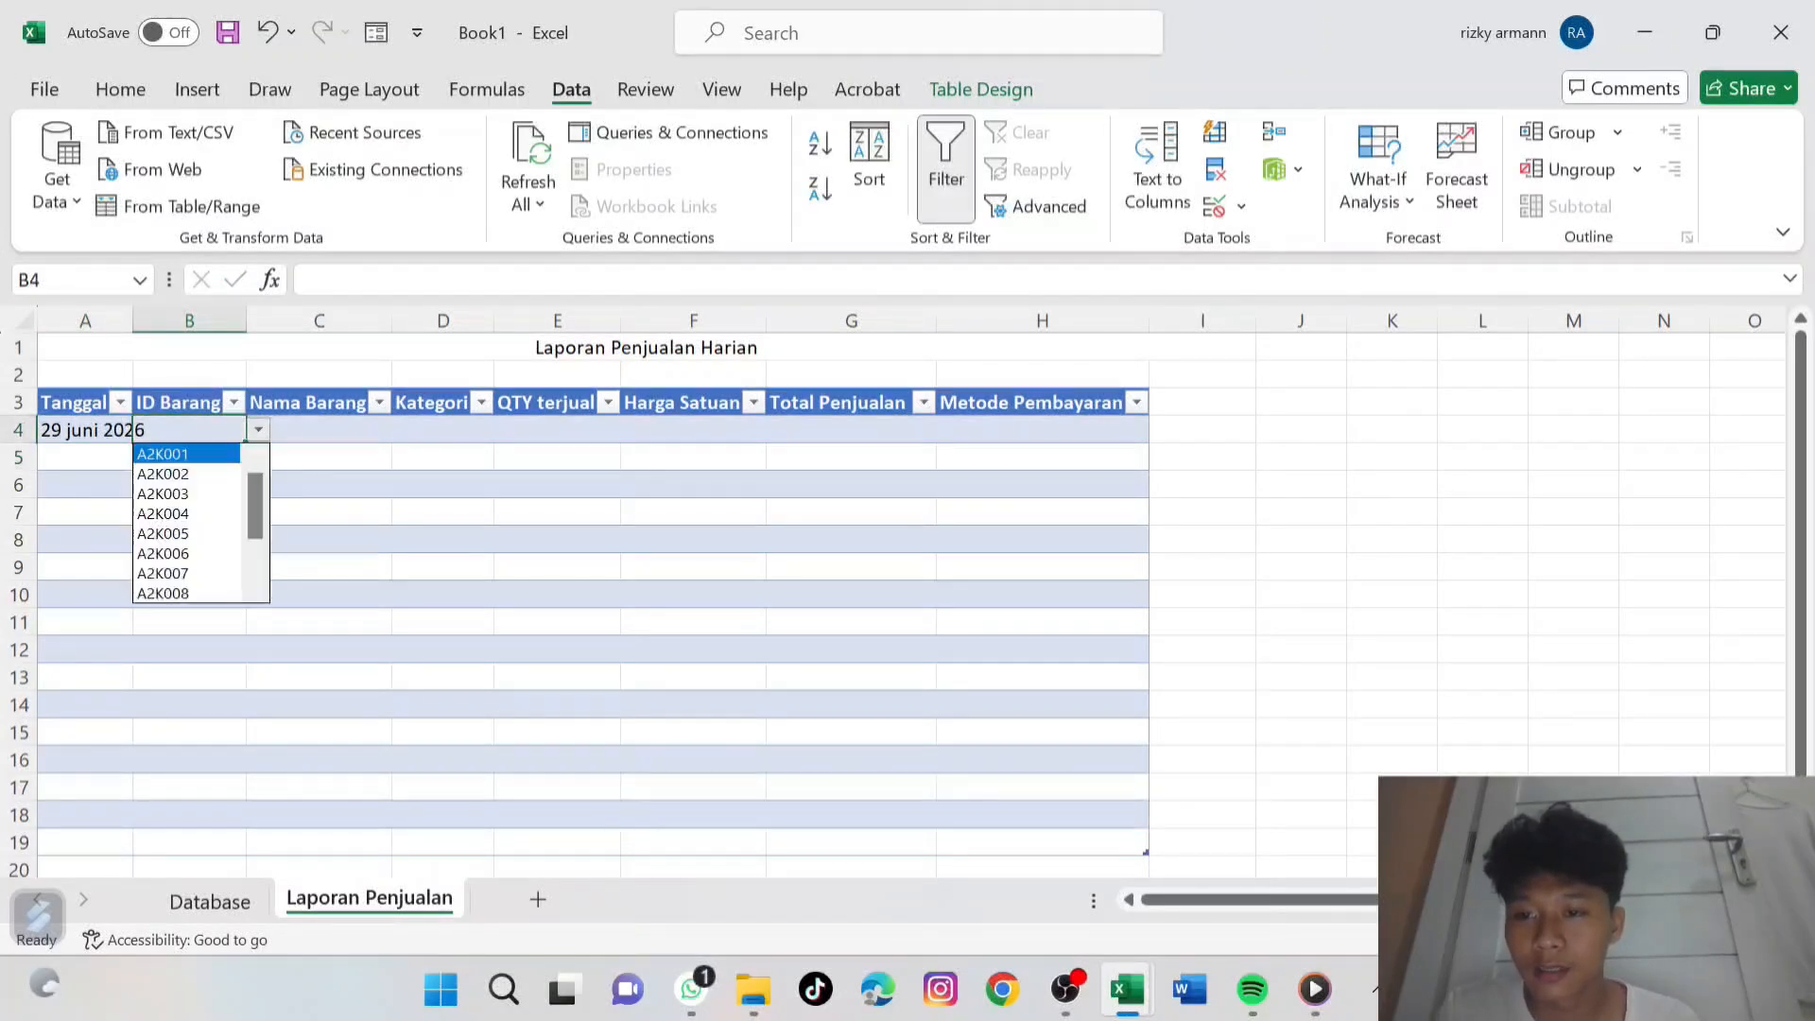
pyautogui.press('Down')
pyautogui.press('Down')
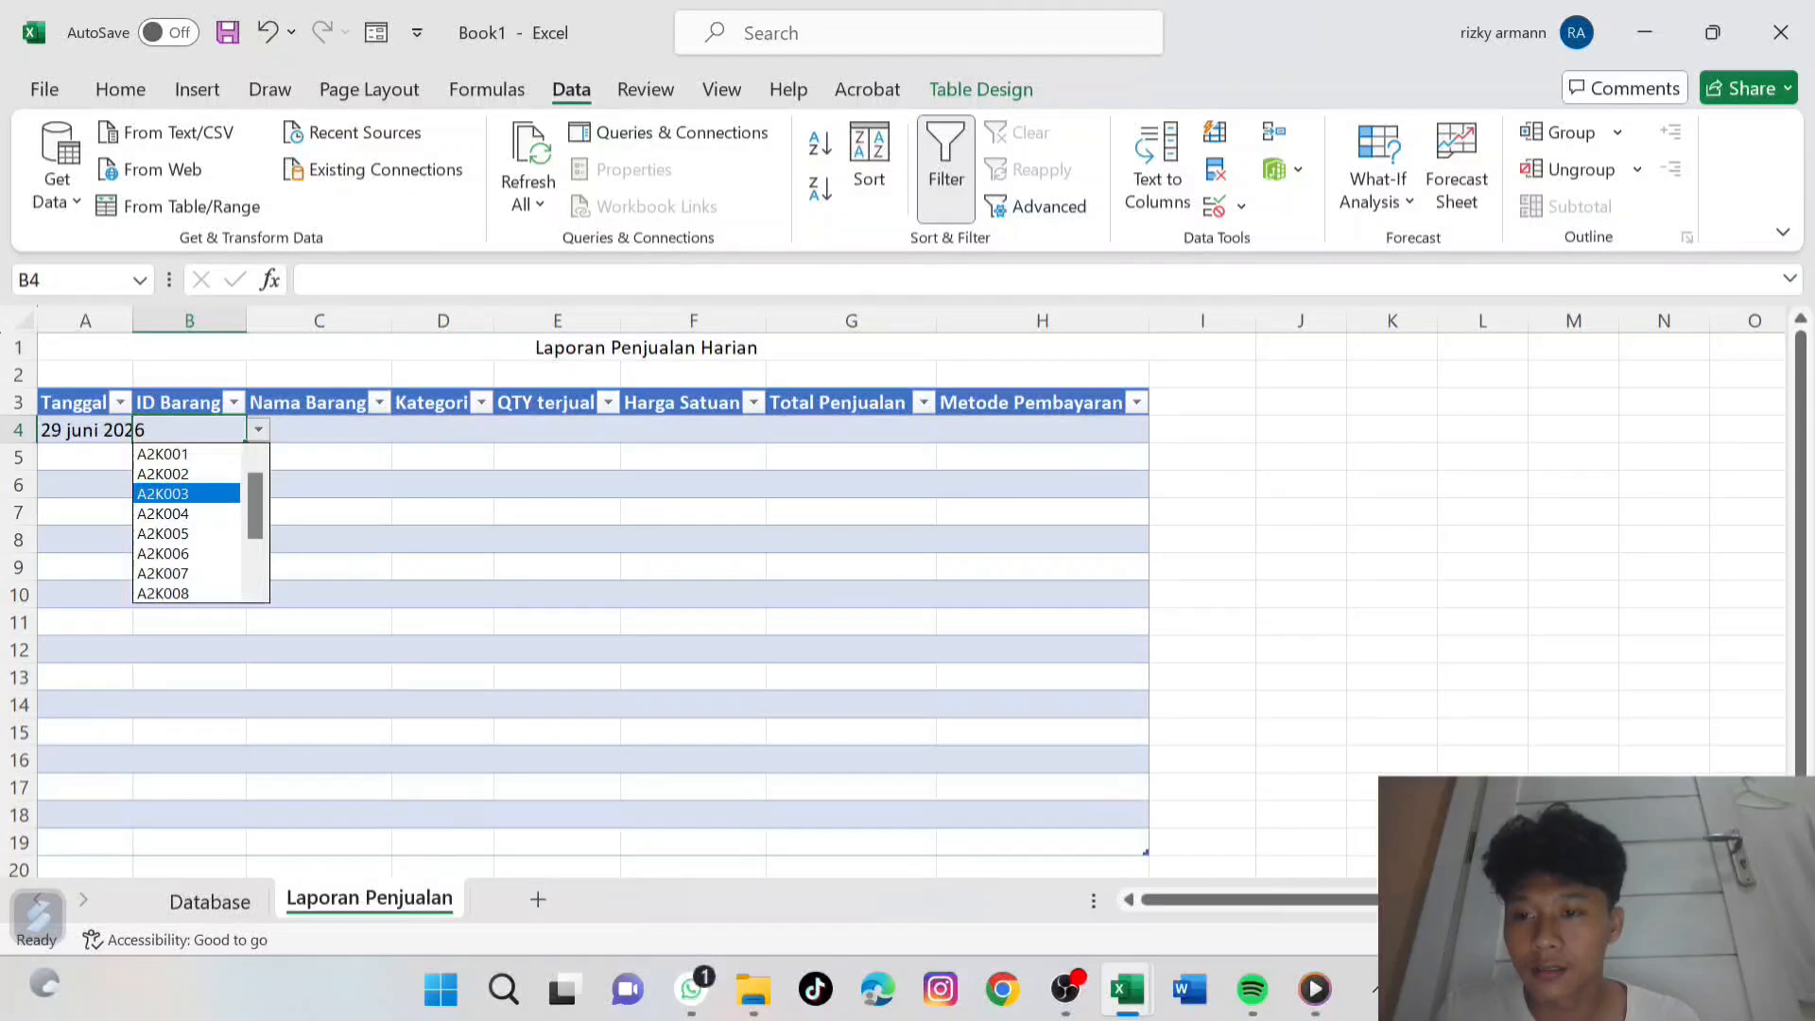
pyautogui.press('Return')
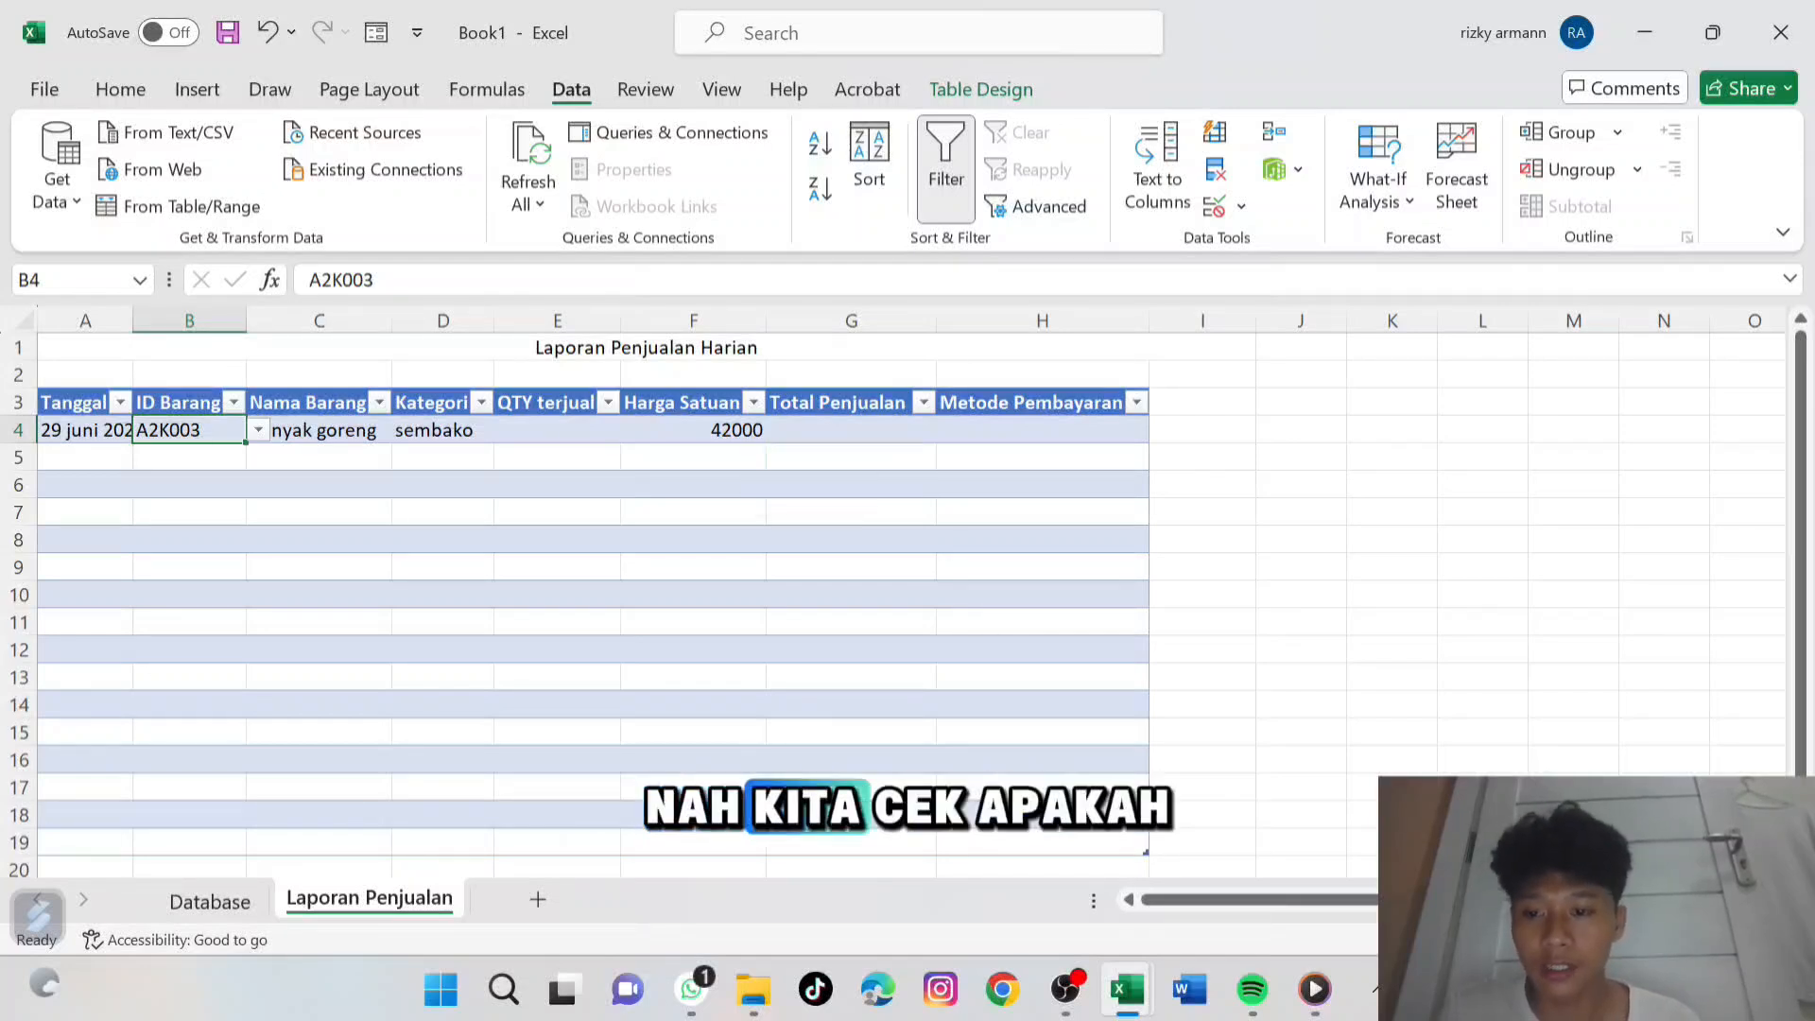
pyautogui.click(210, 901)
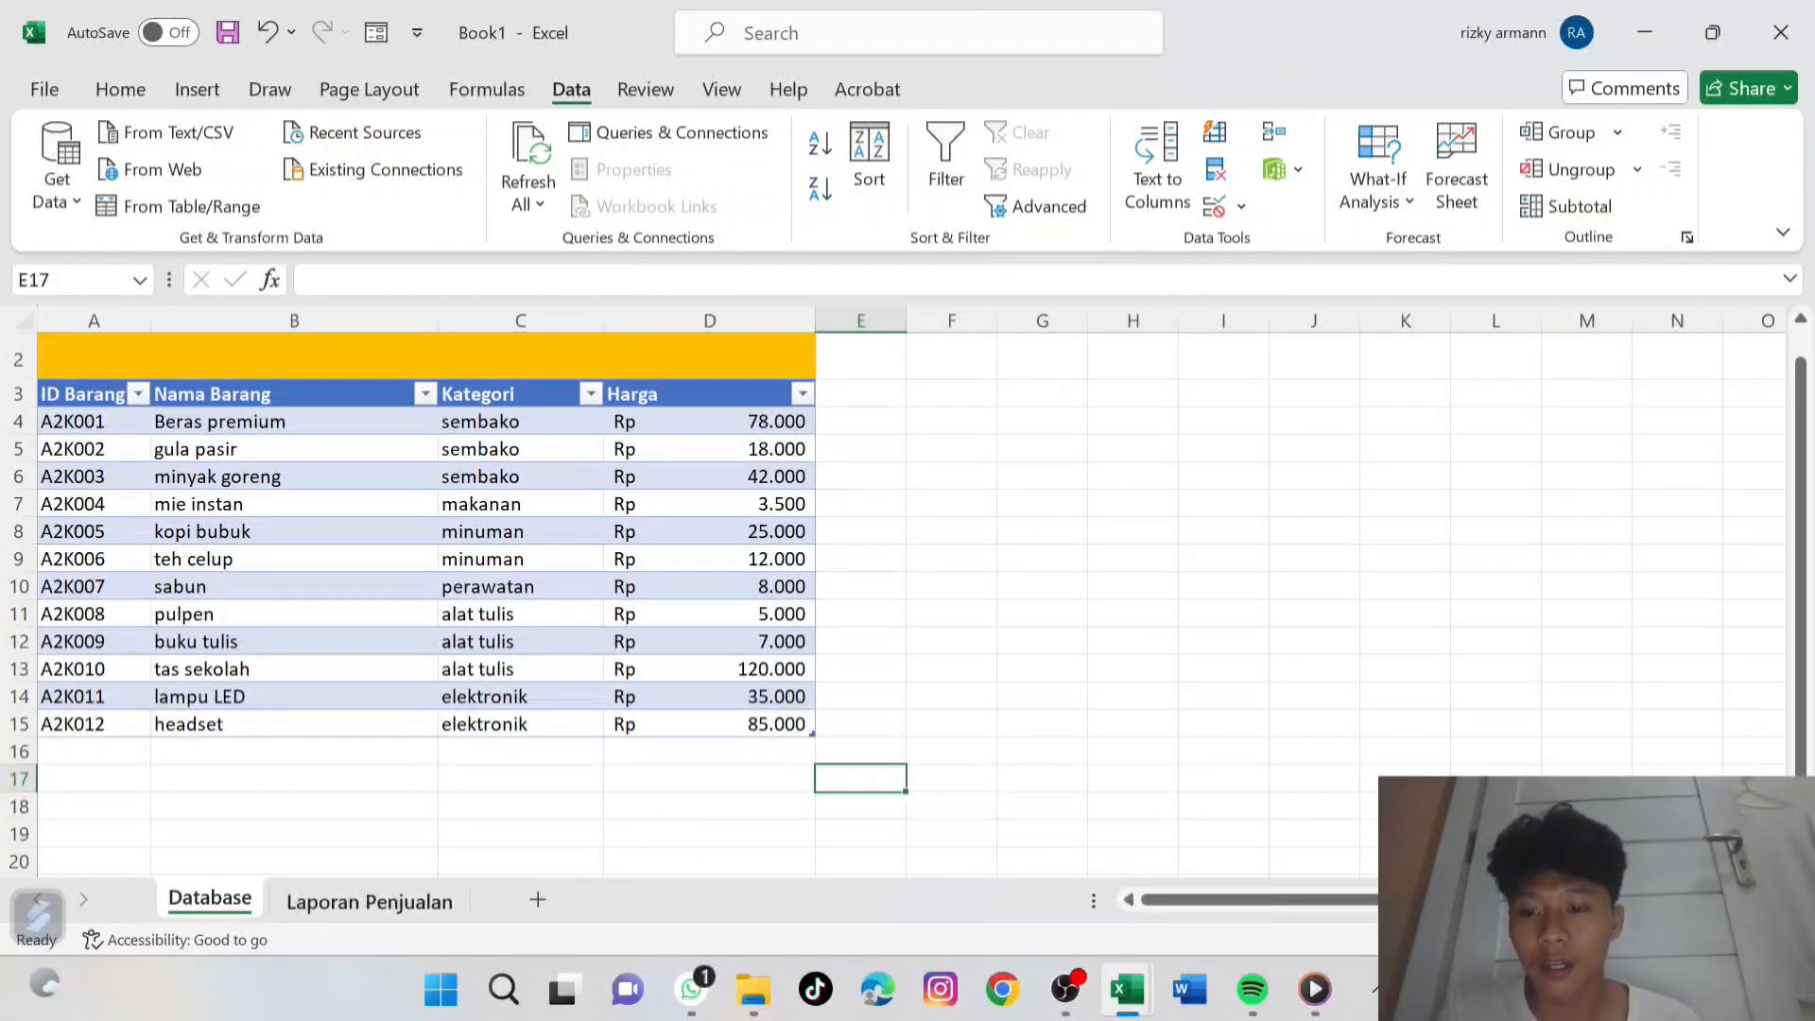
pyautogui.click(369, 901)
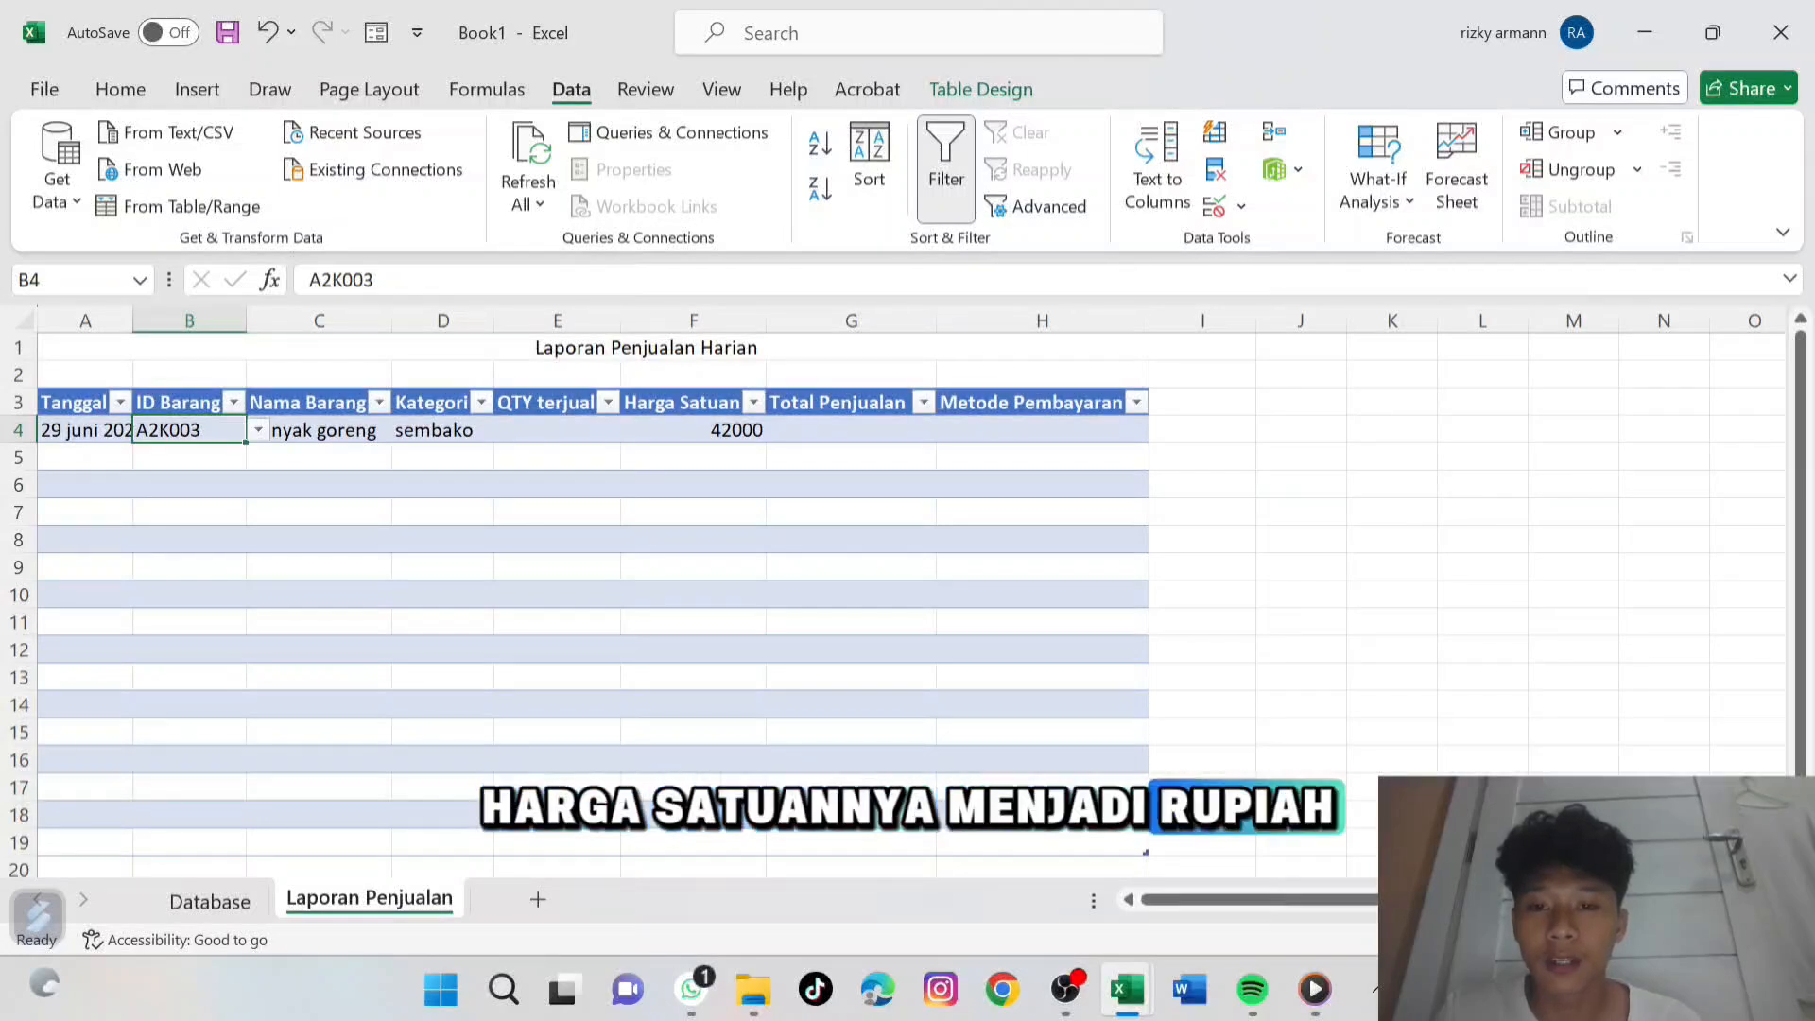
# Format the Harga Satuan column F as Accounting with 0 decimal places and the Rp symbol.
pyautogui.click(692, 321)
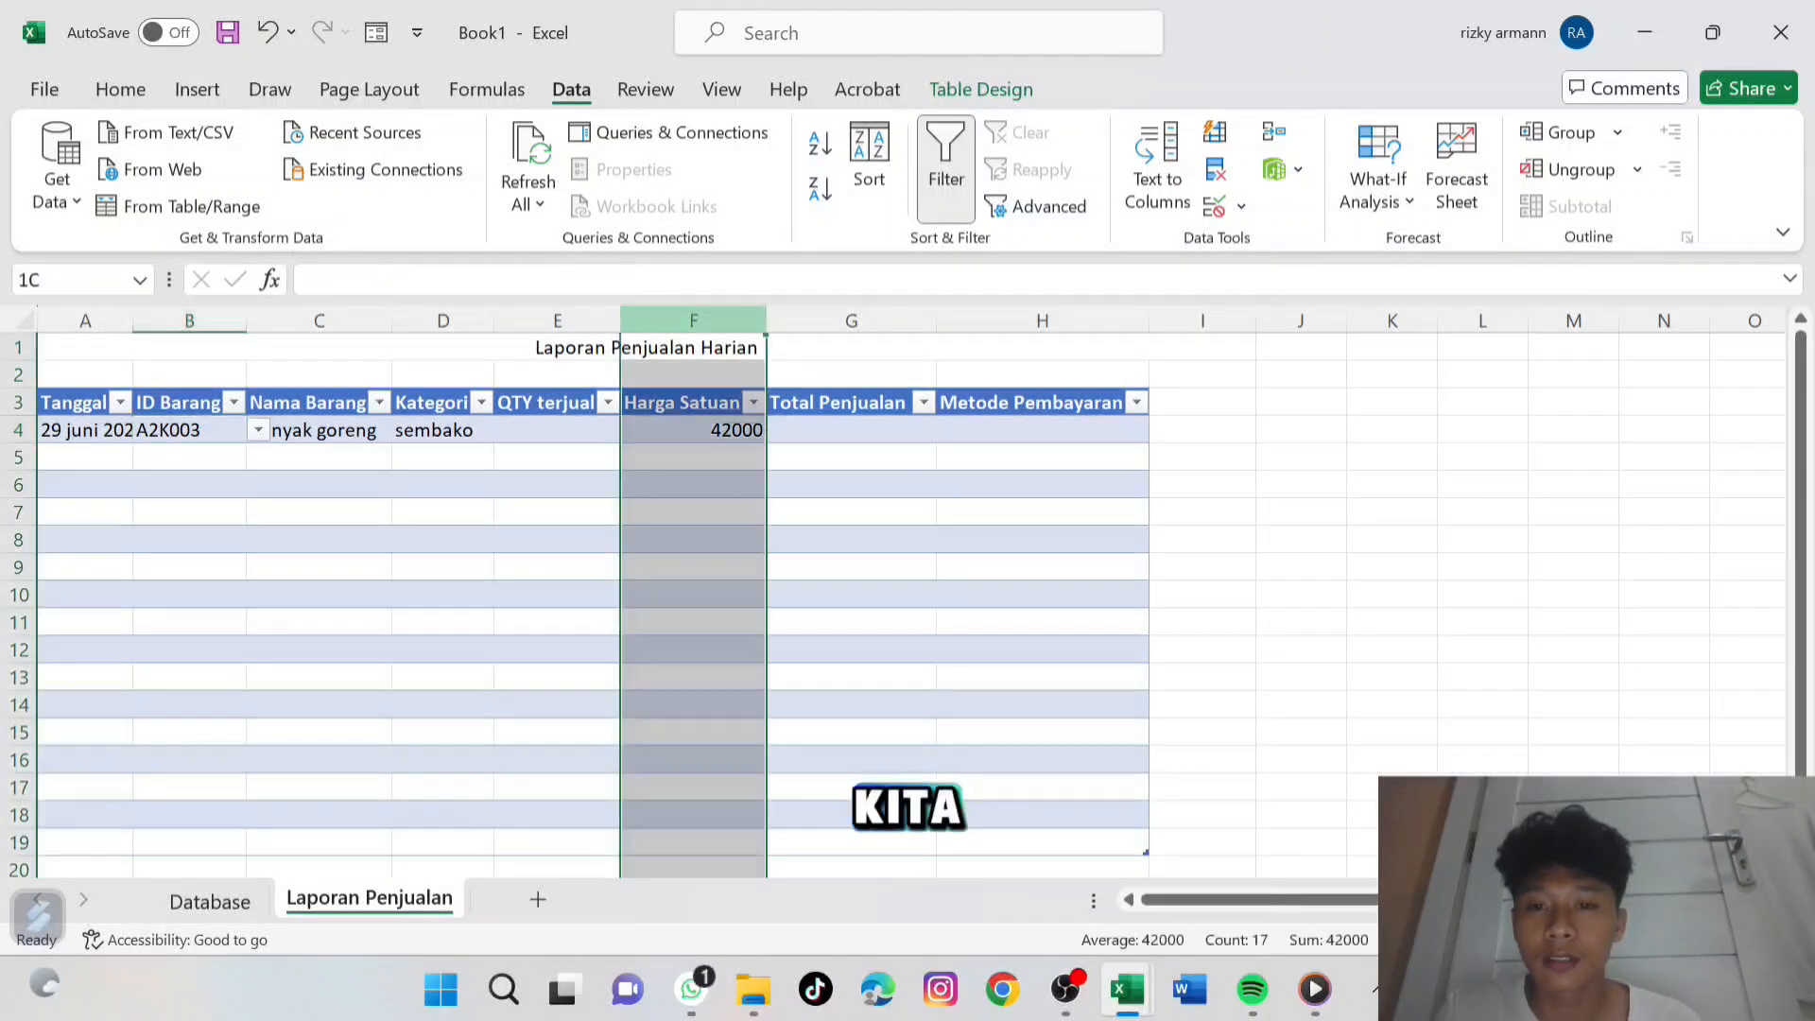
pyautogui.rightClick(716, 326)
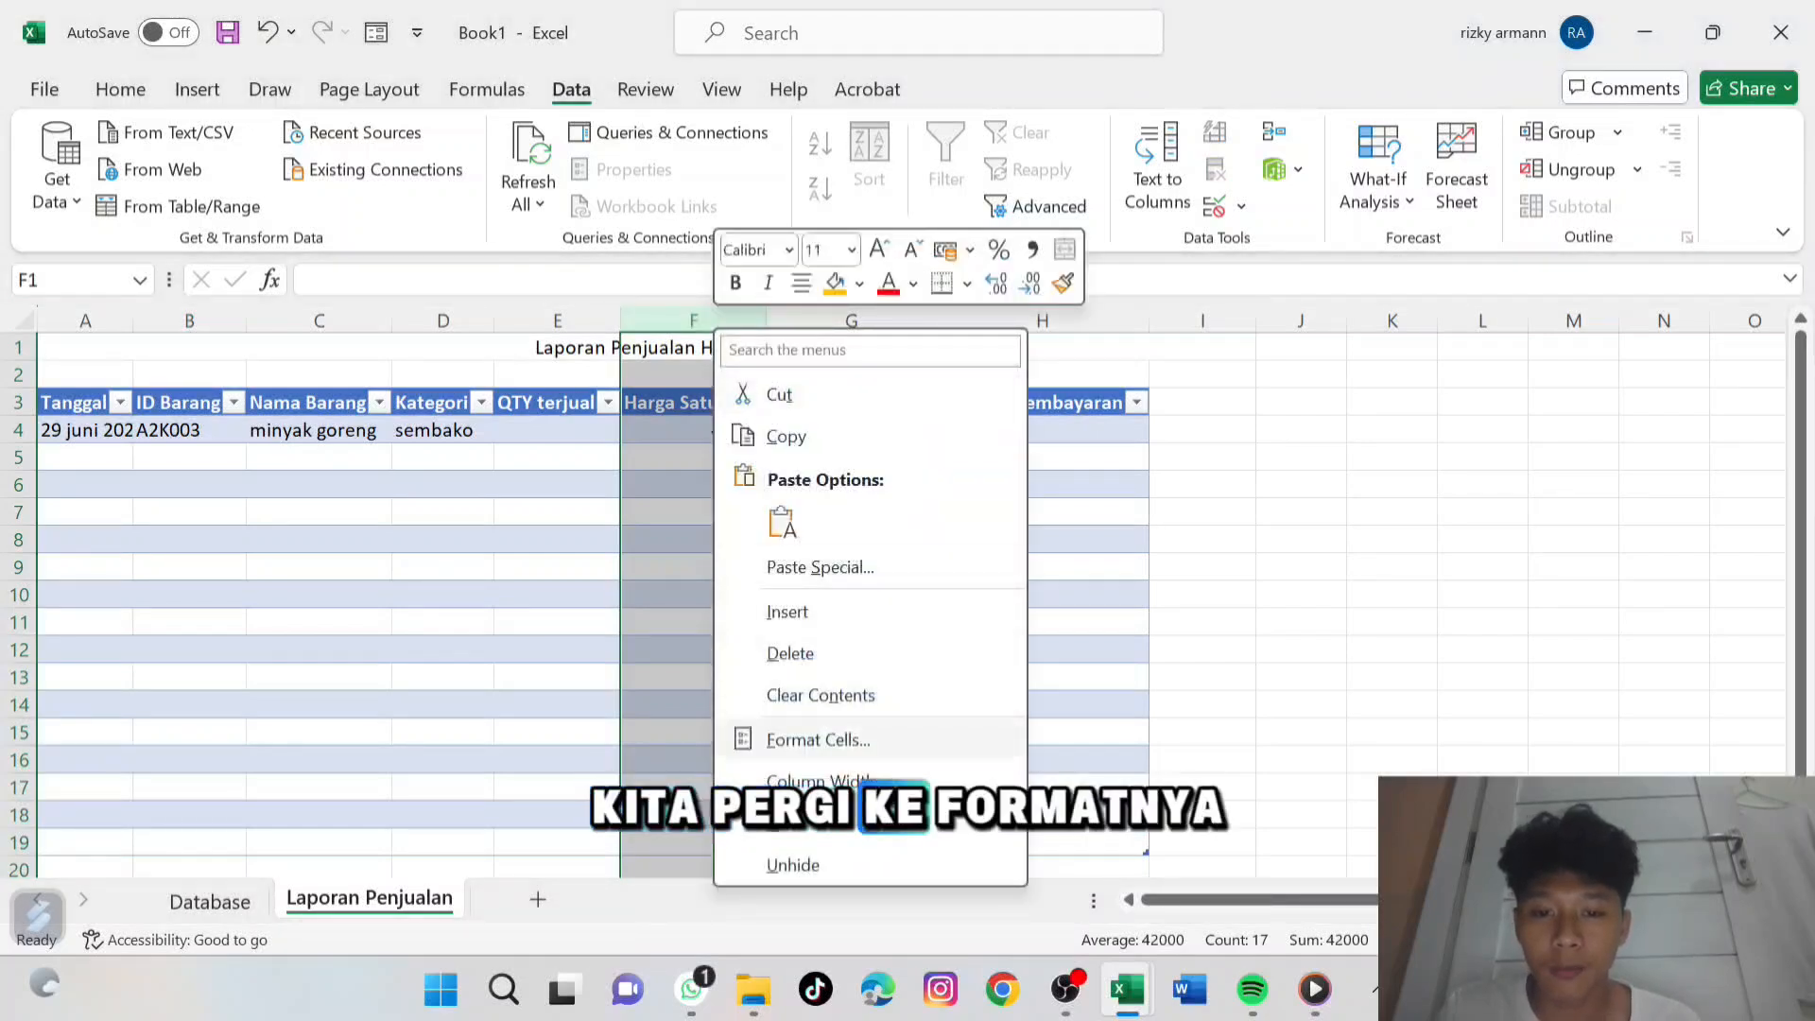
pyautogui.click(817, 739)
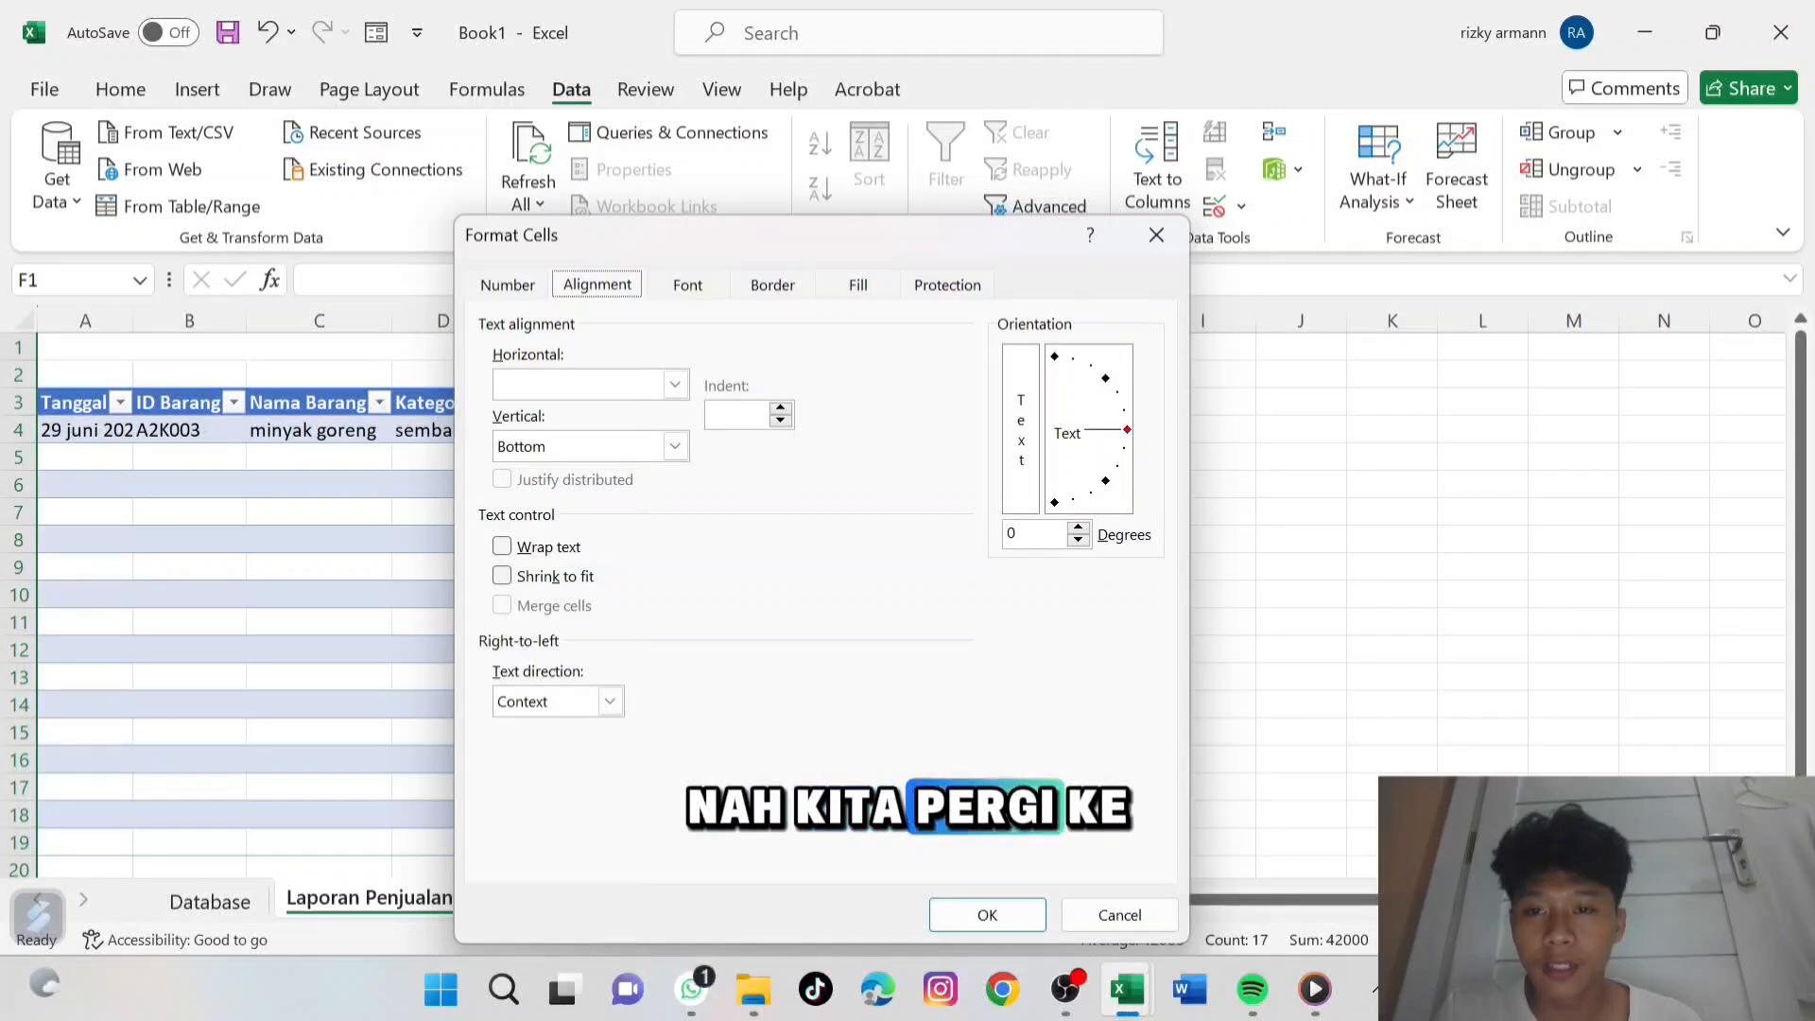
pyautogui.click(507, 284)
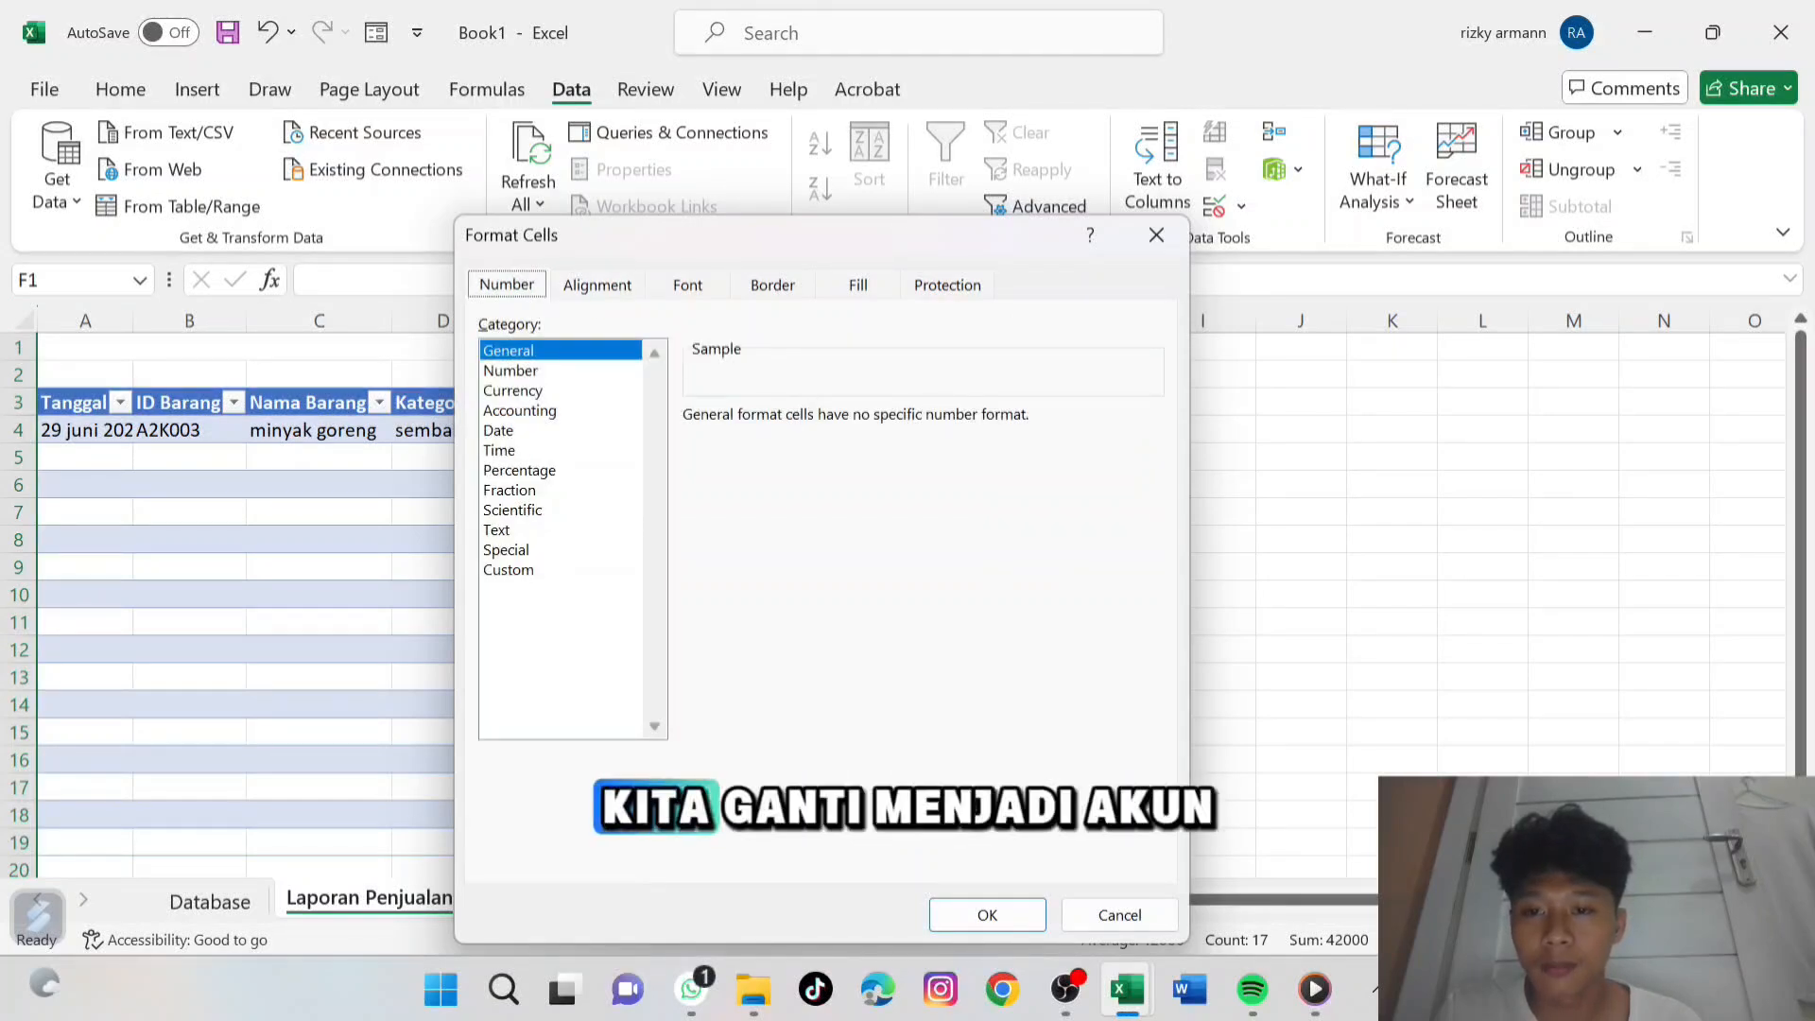
pyautogui.click(520, 410)
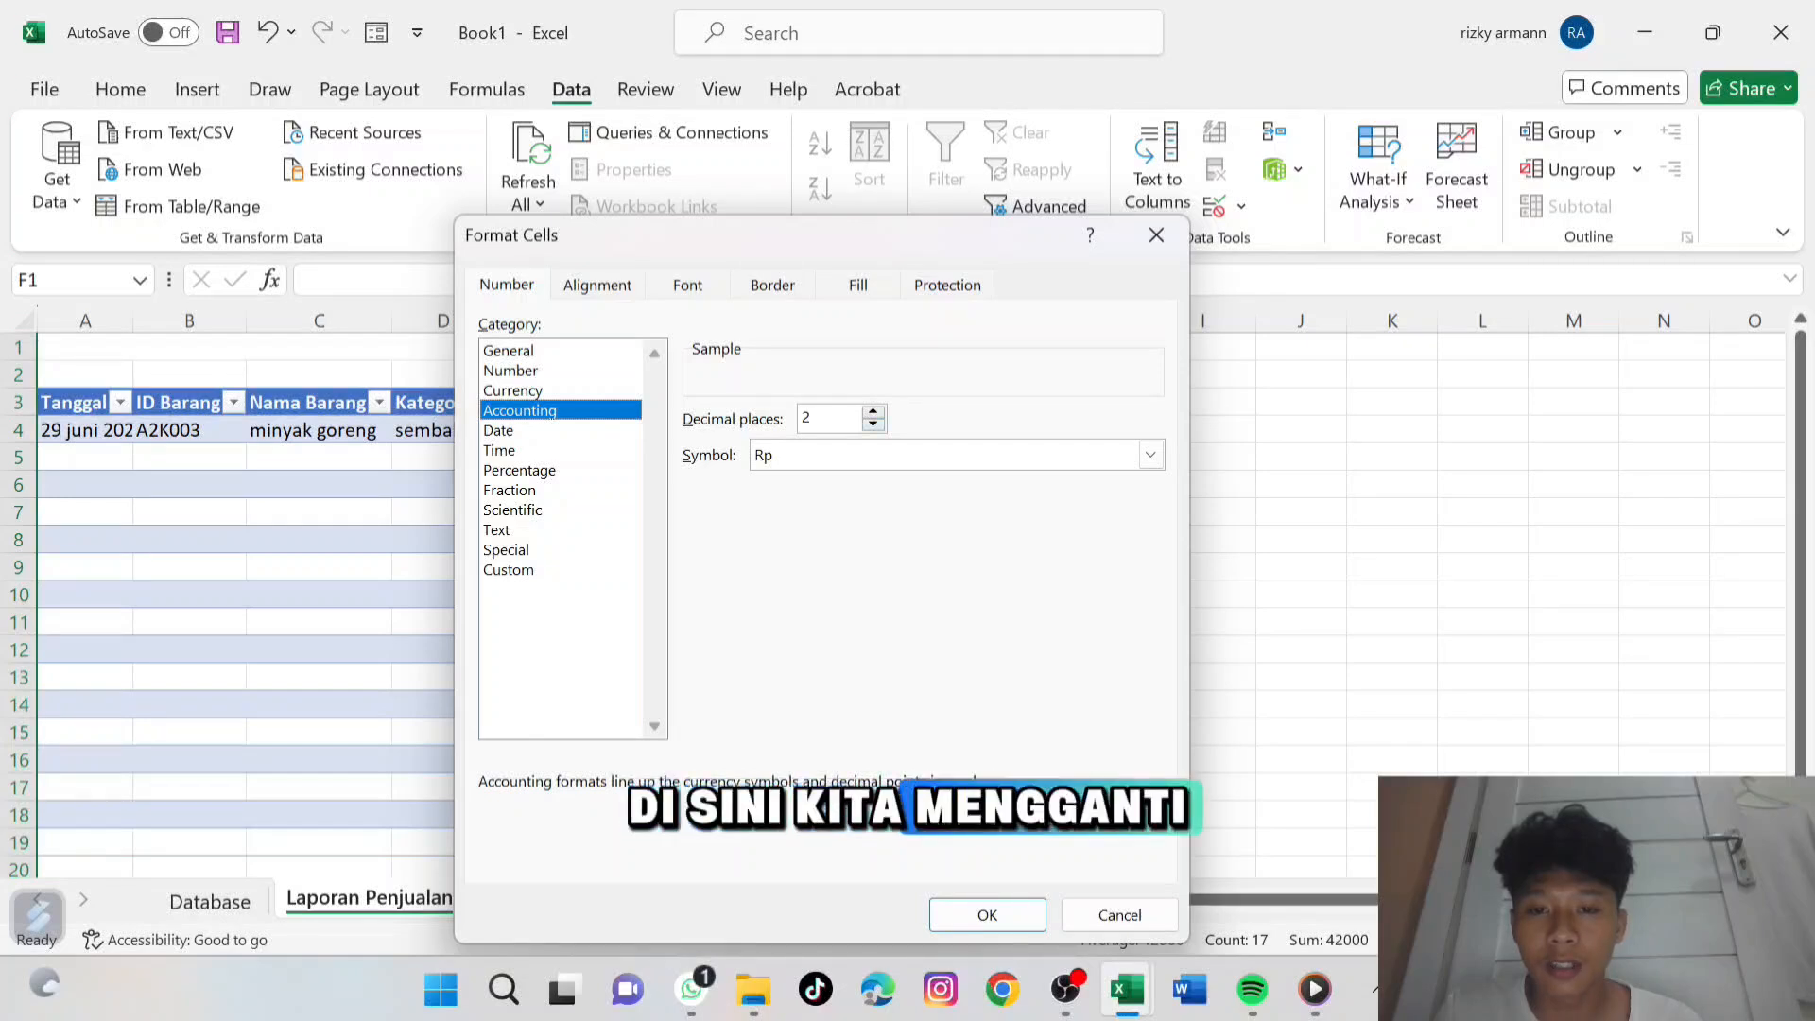
pyautogui.click(874, 425)
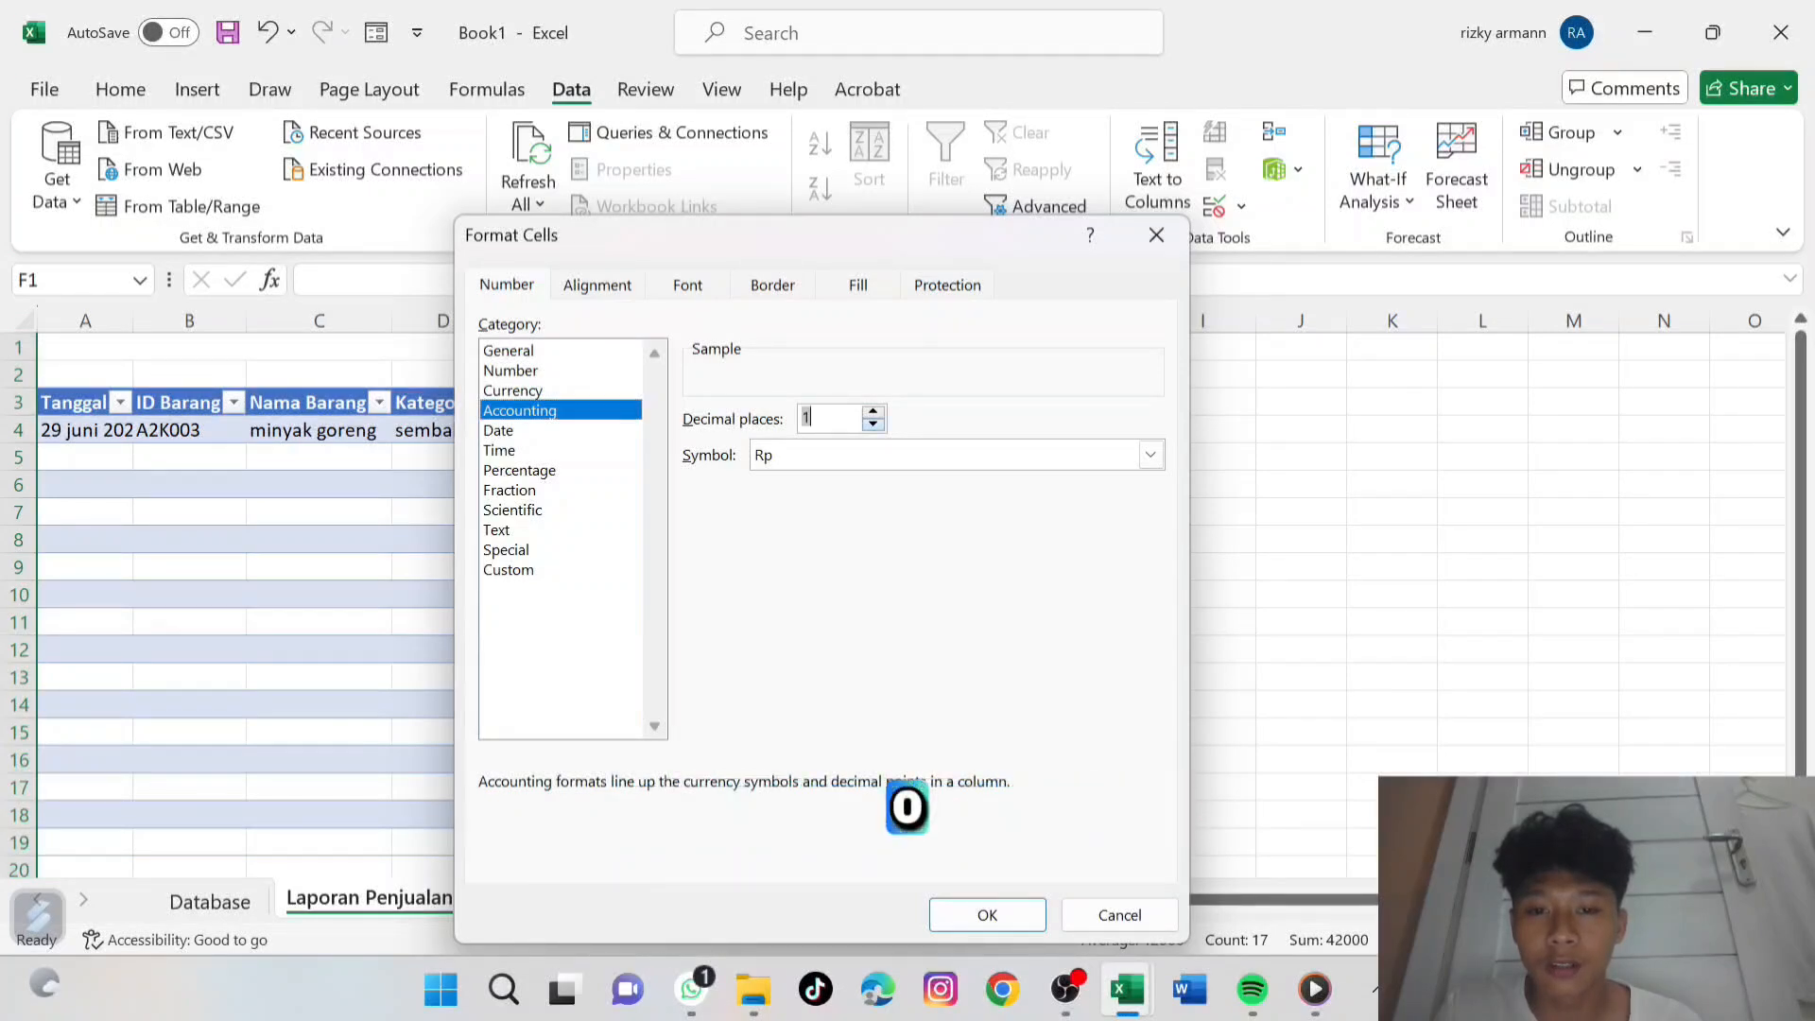
pyautogui.click(874, 424)
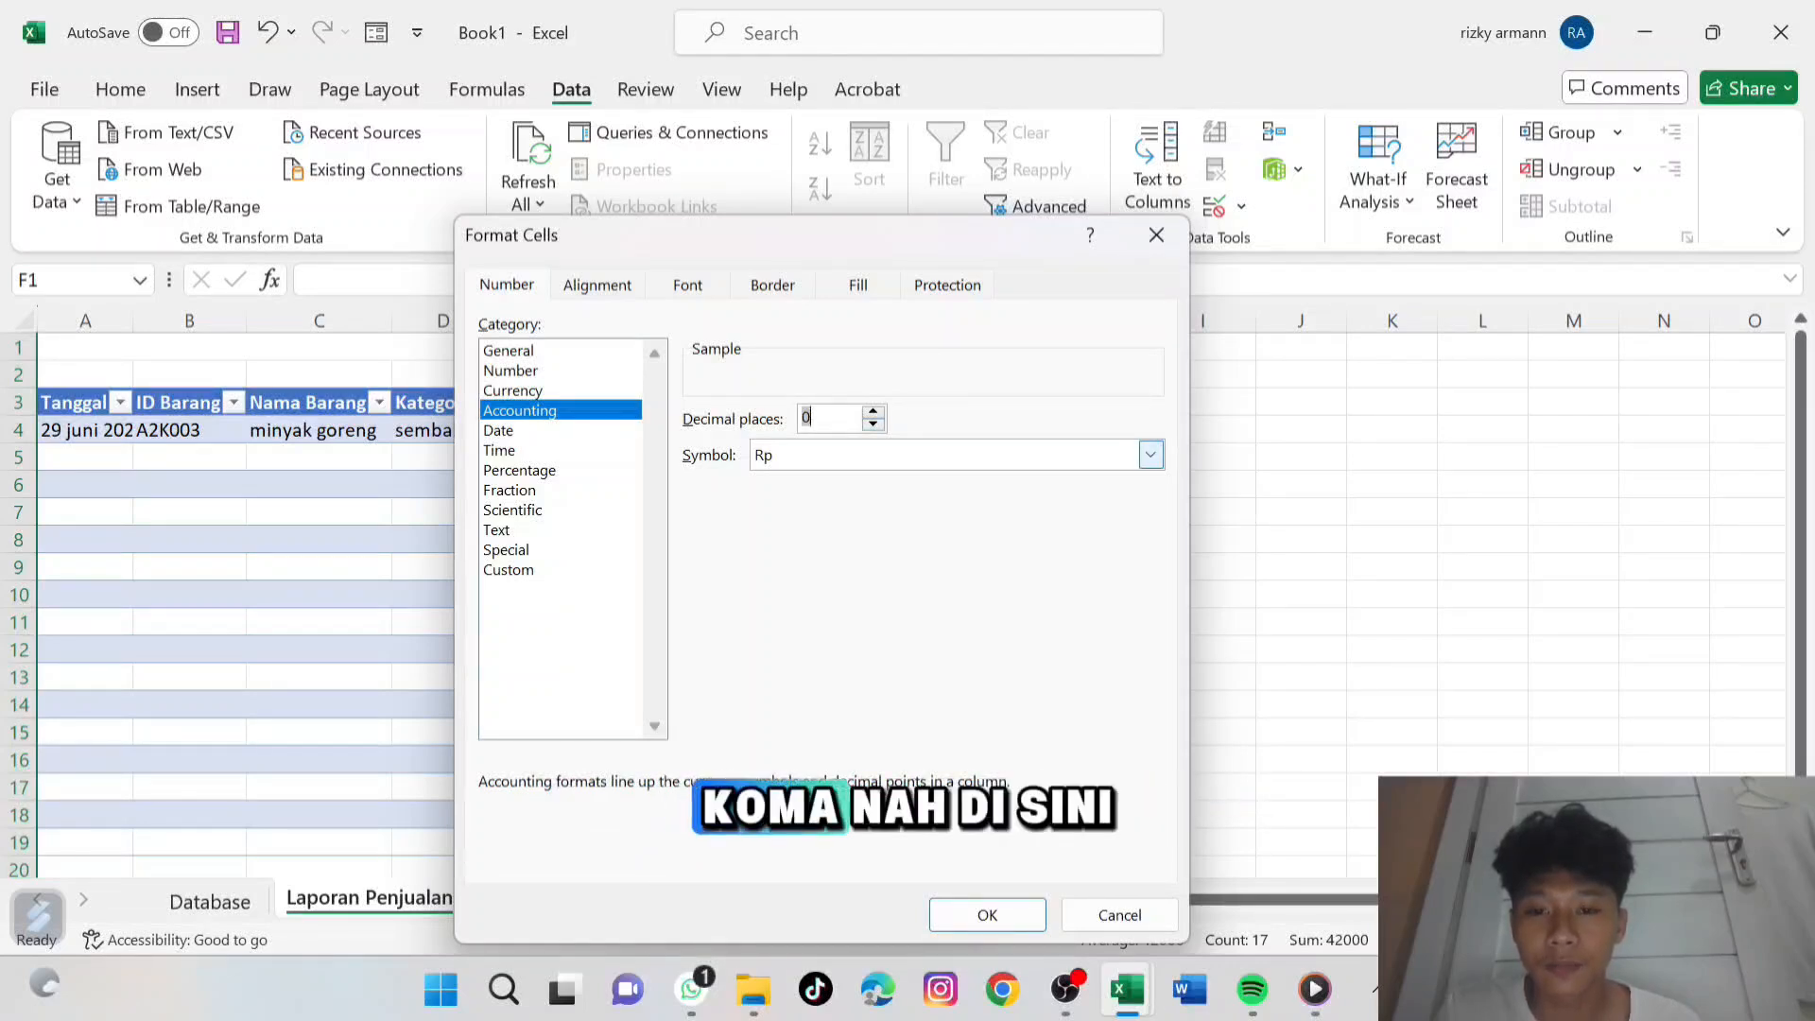
pyautogui.click(1151, 455)
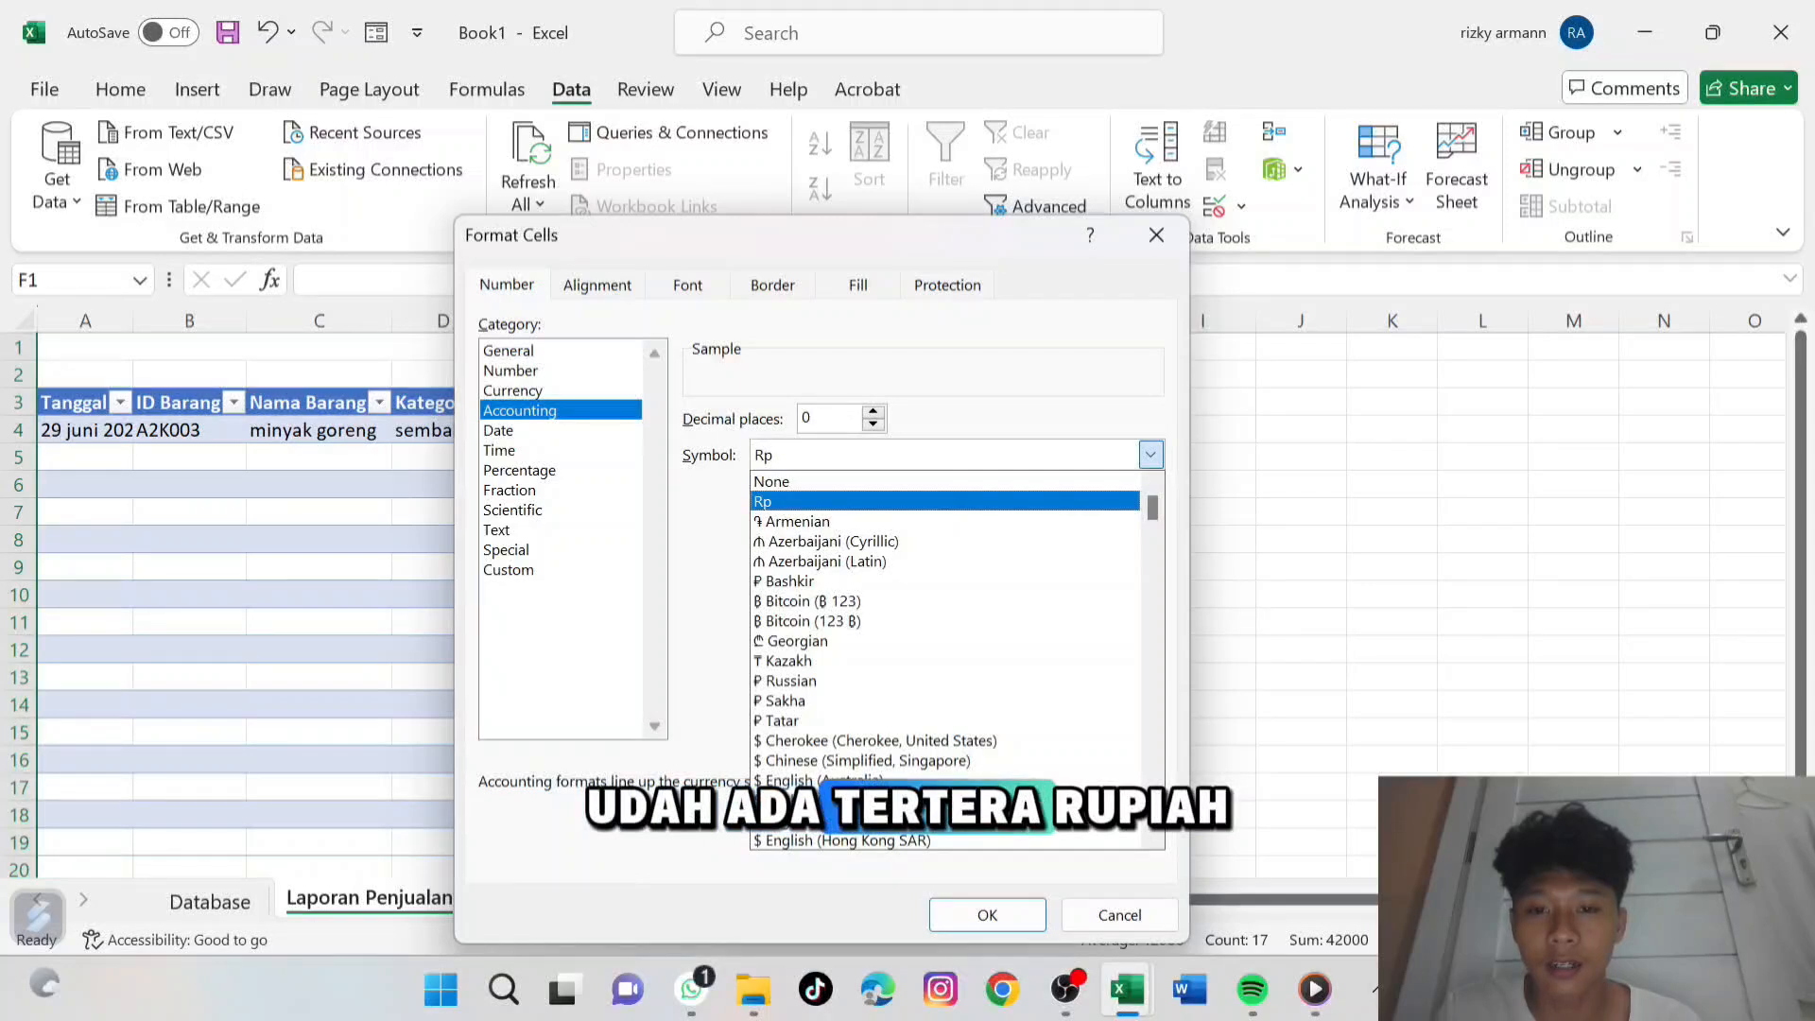
pyautogui.click(1150, 455)
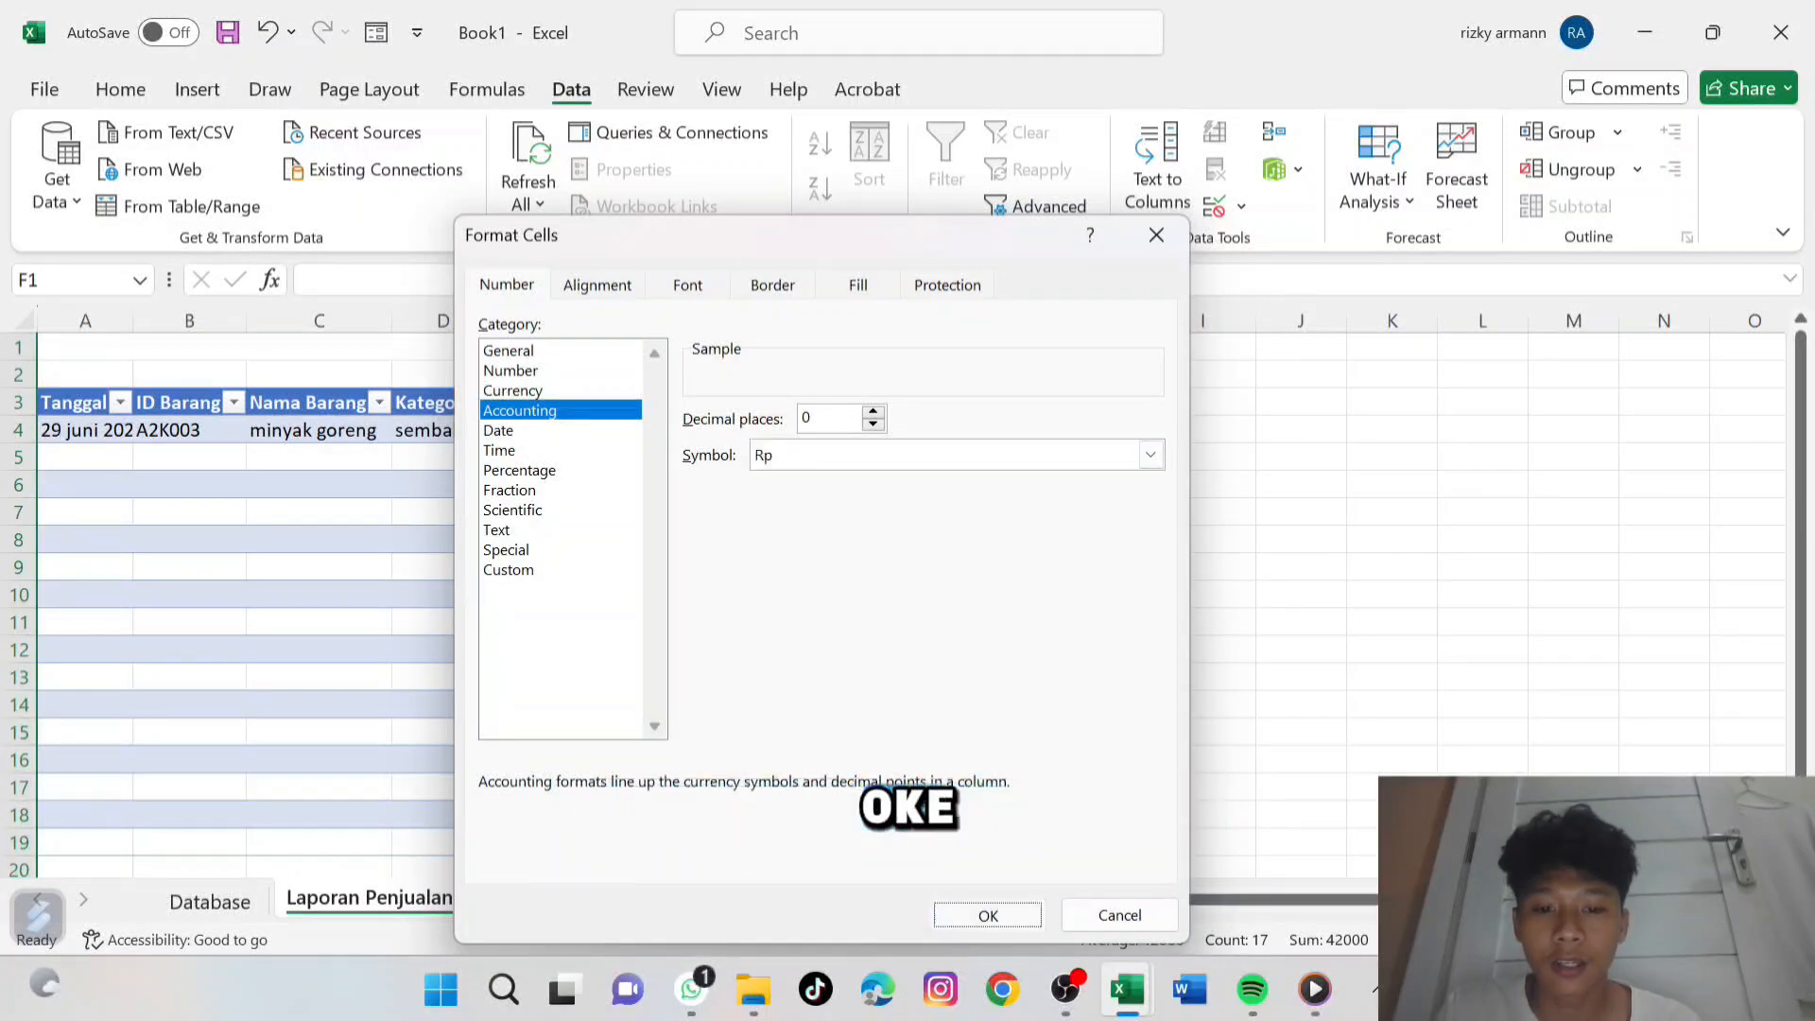
pyautogui.click(986, 914)
pyautogui.click(546, 403)
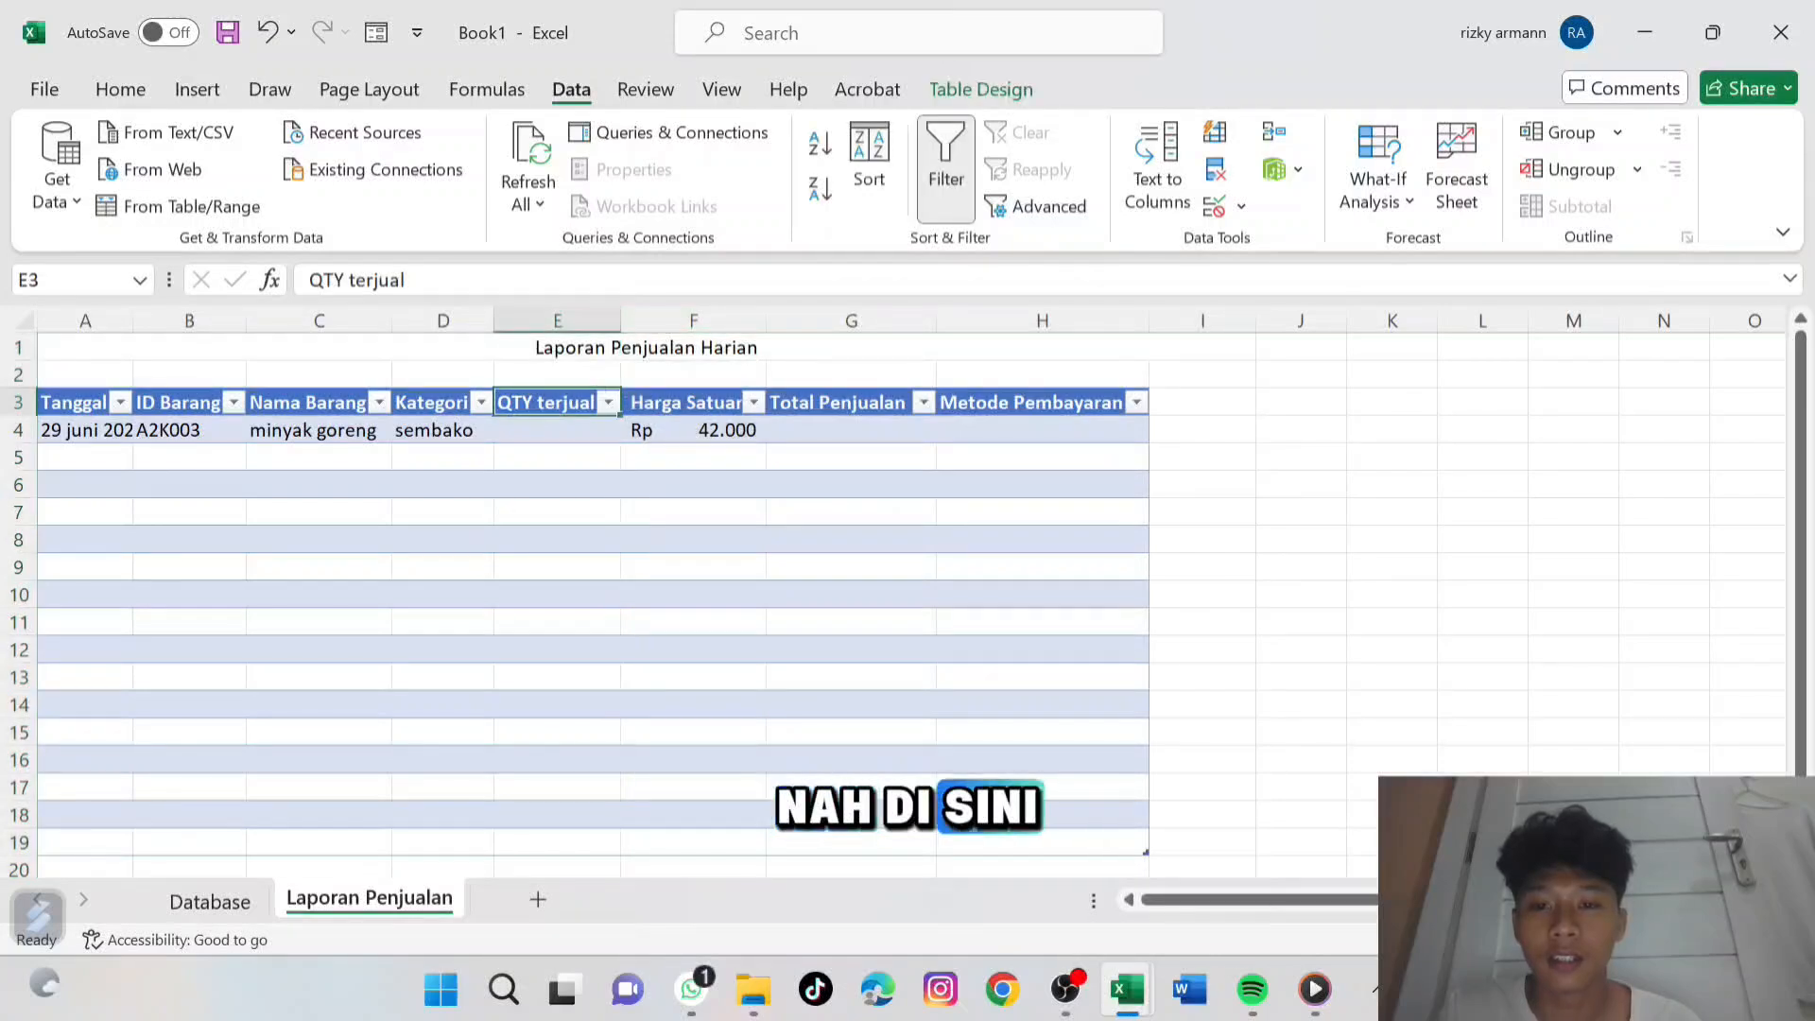
# Start an IFERROR formula in cell G4 under Total Penjualan that multiplies QTY terjual by Harga Satuan.
pyautogui.click(693, 430)
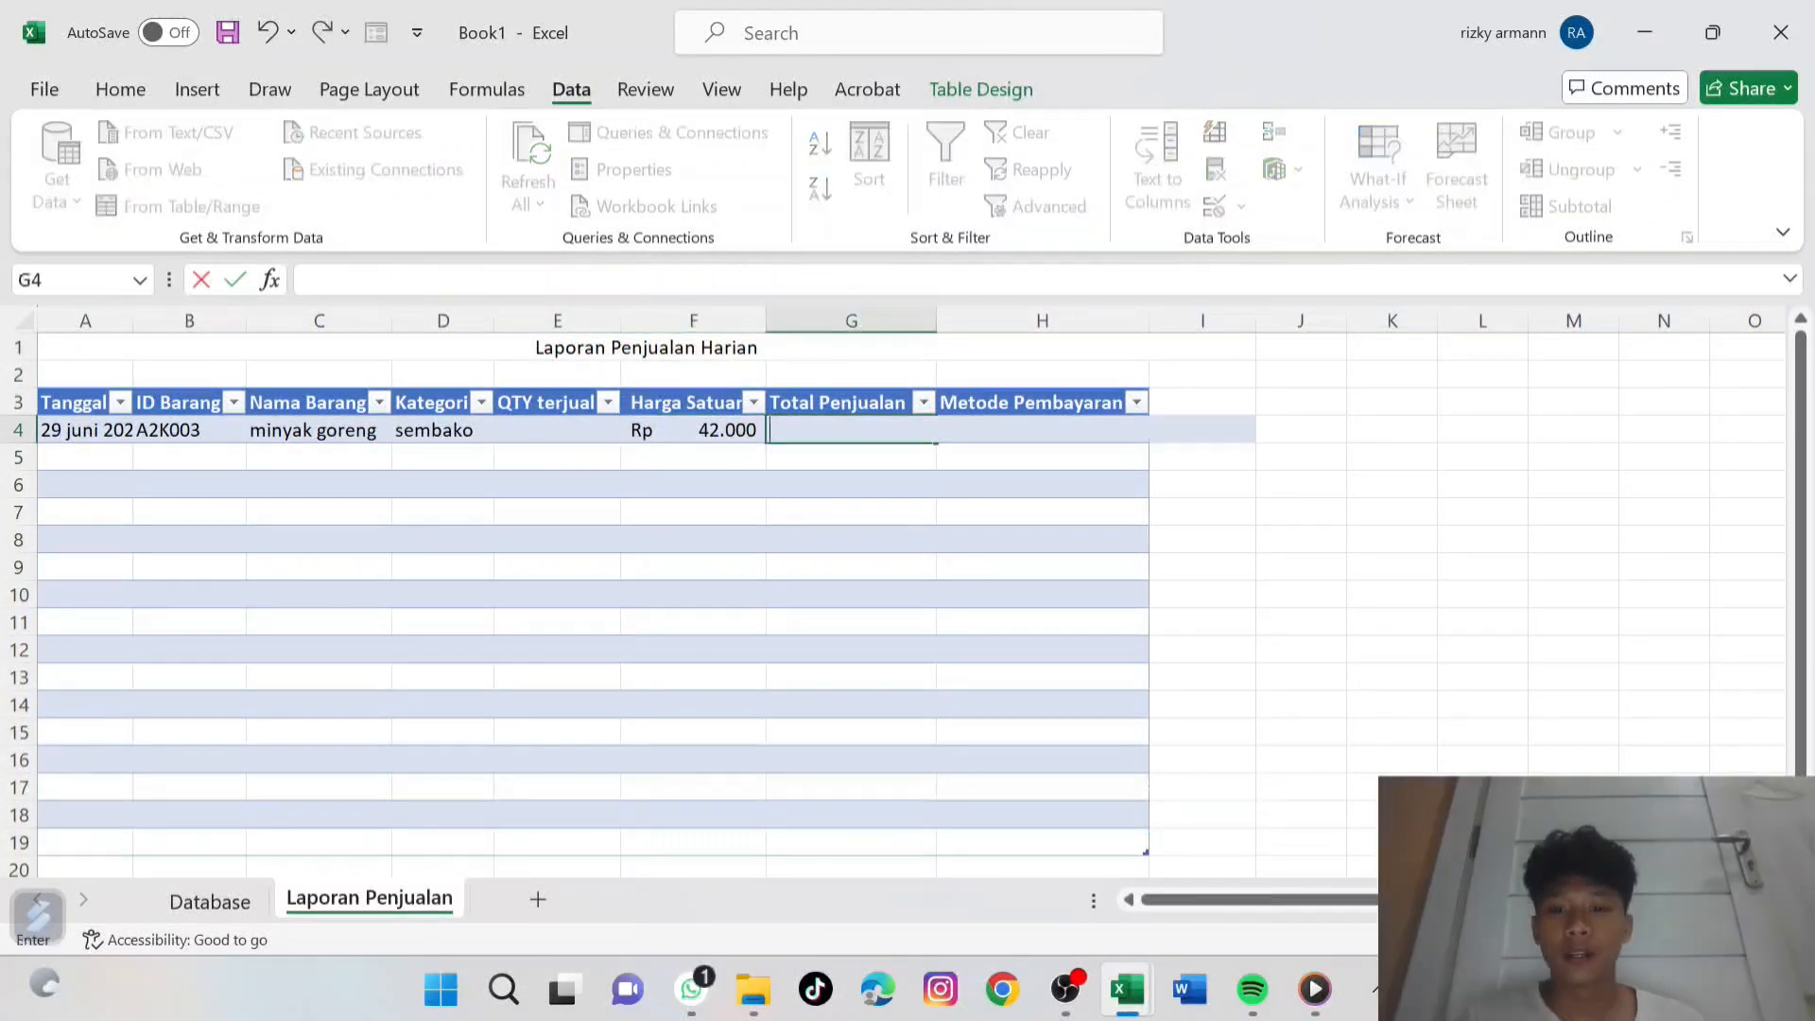
pyautogui.press('Return')
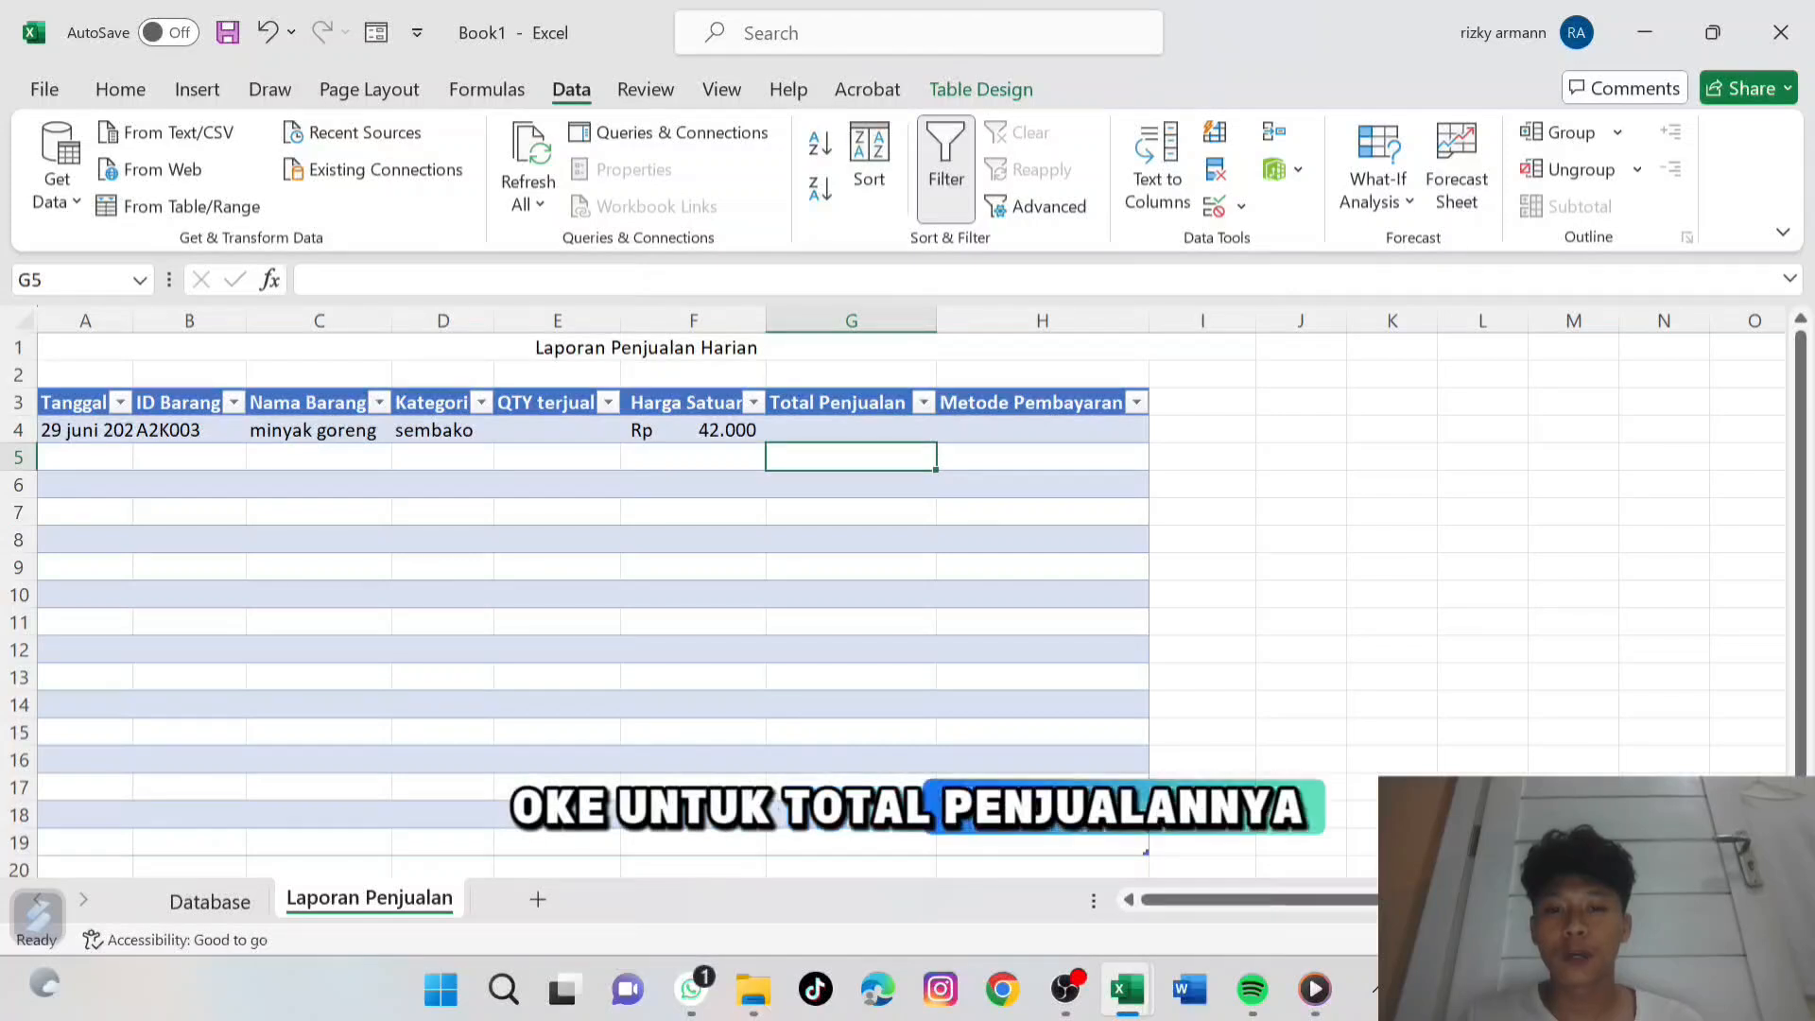
pyautogui.click(850, 431)
pyautogui.doubleClick(851, 430)
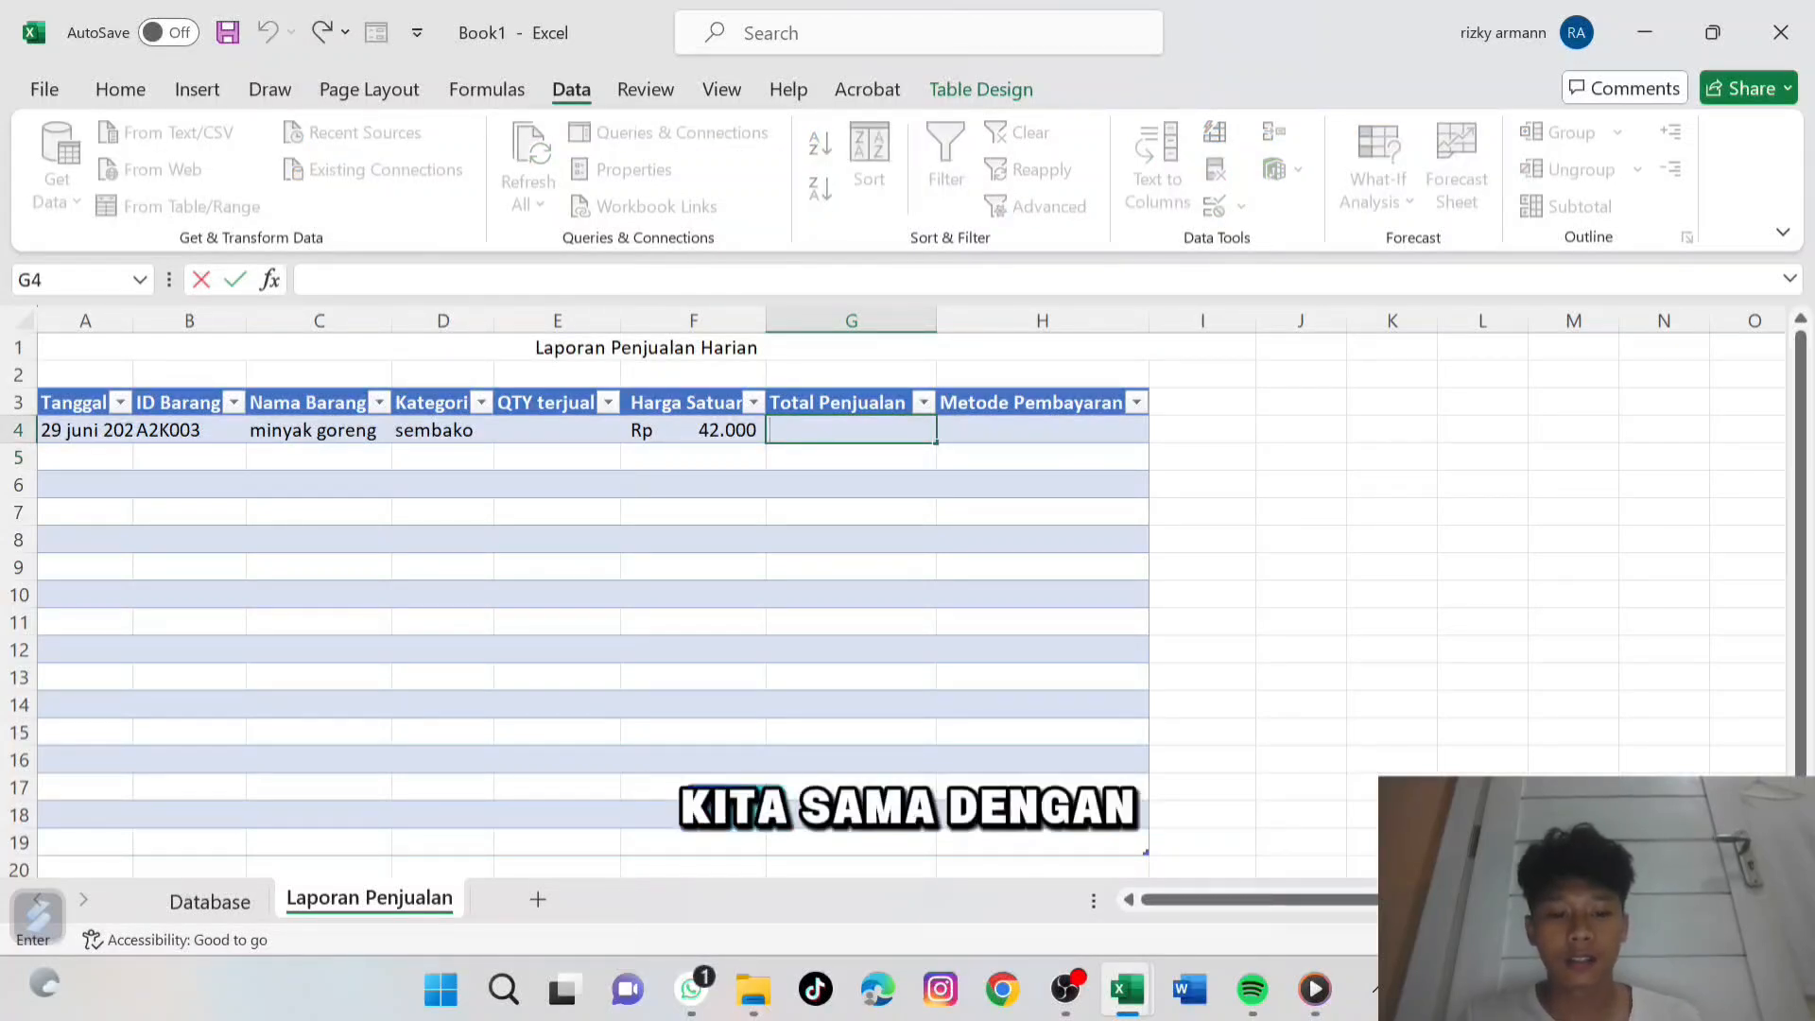
pyautogui.write('=')
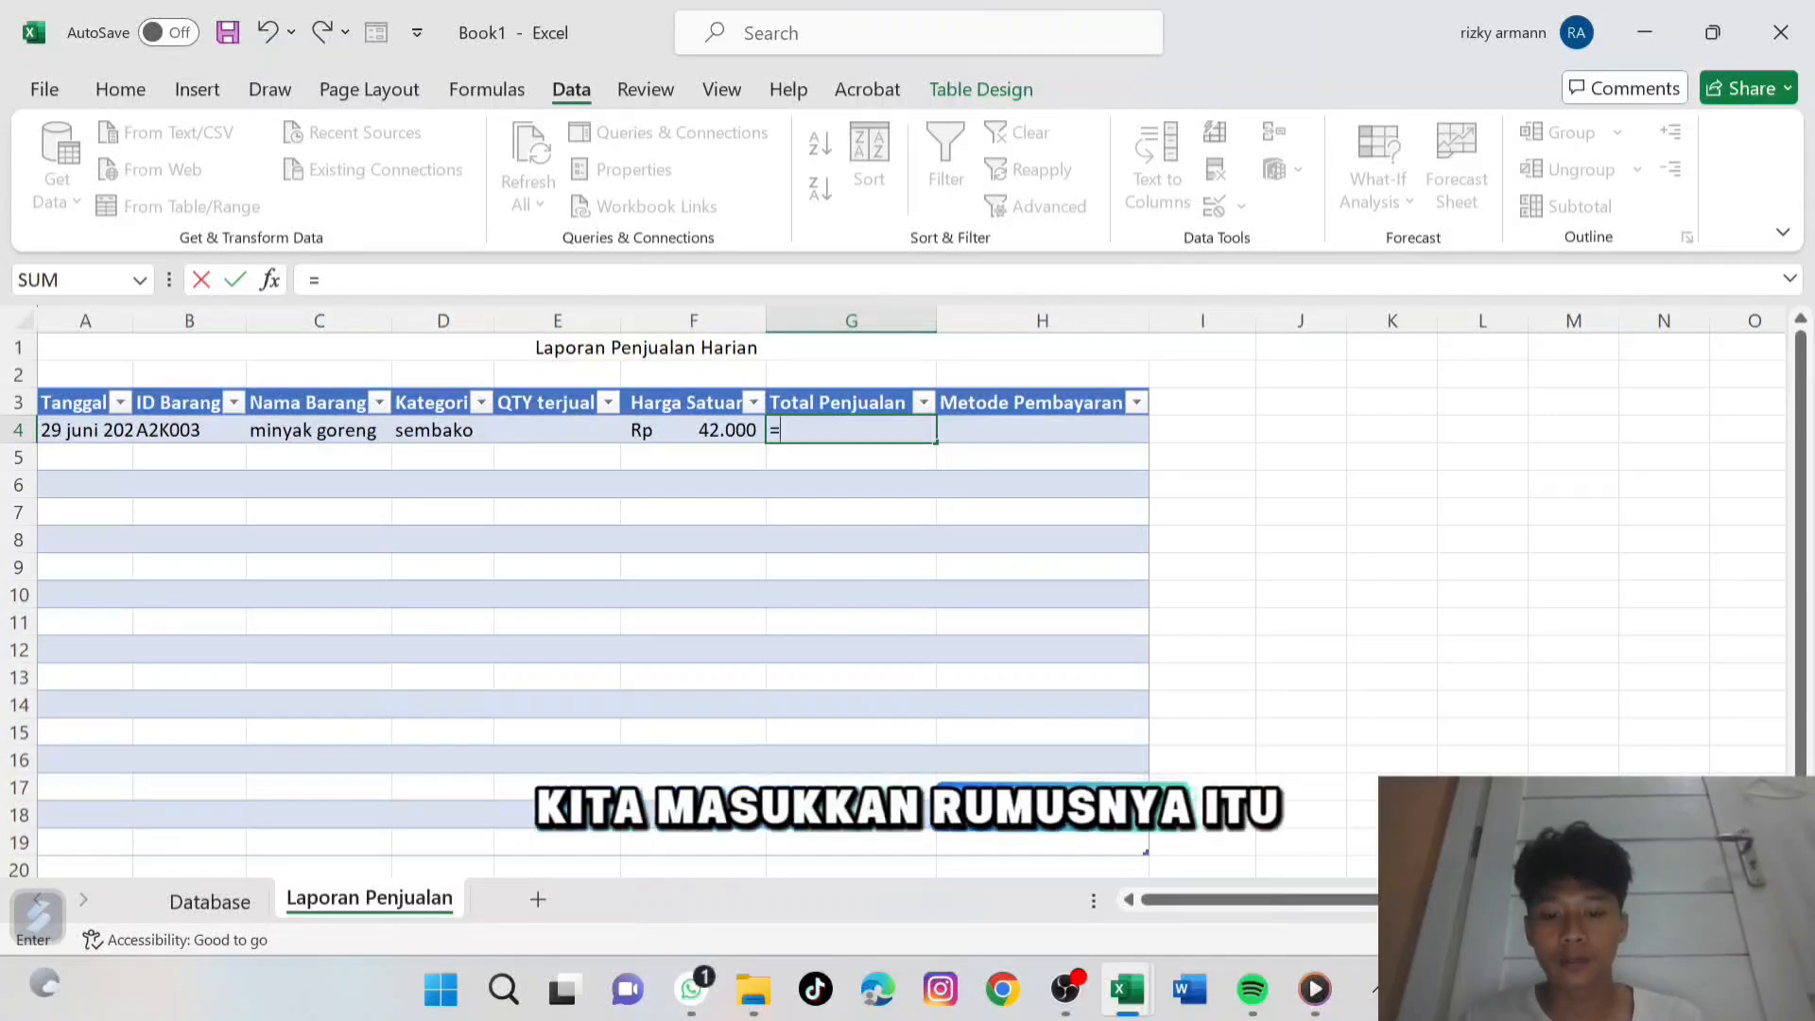
pyautogui.write('if')
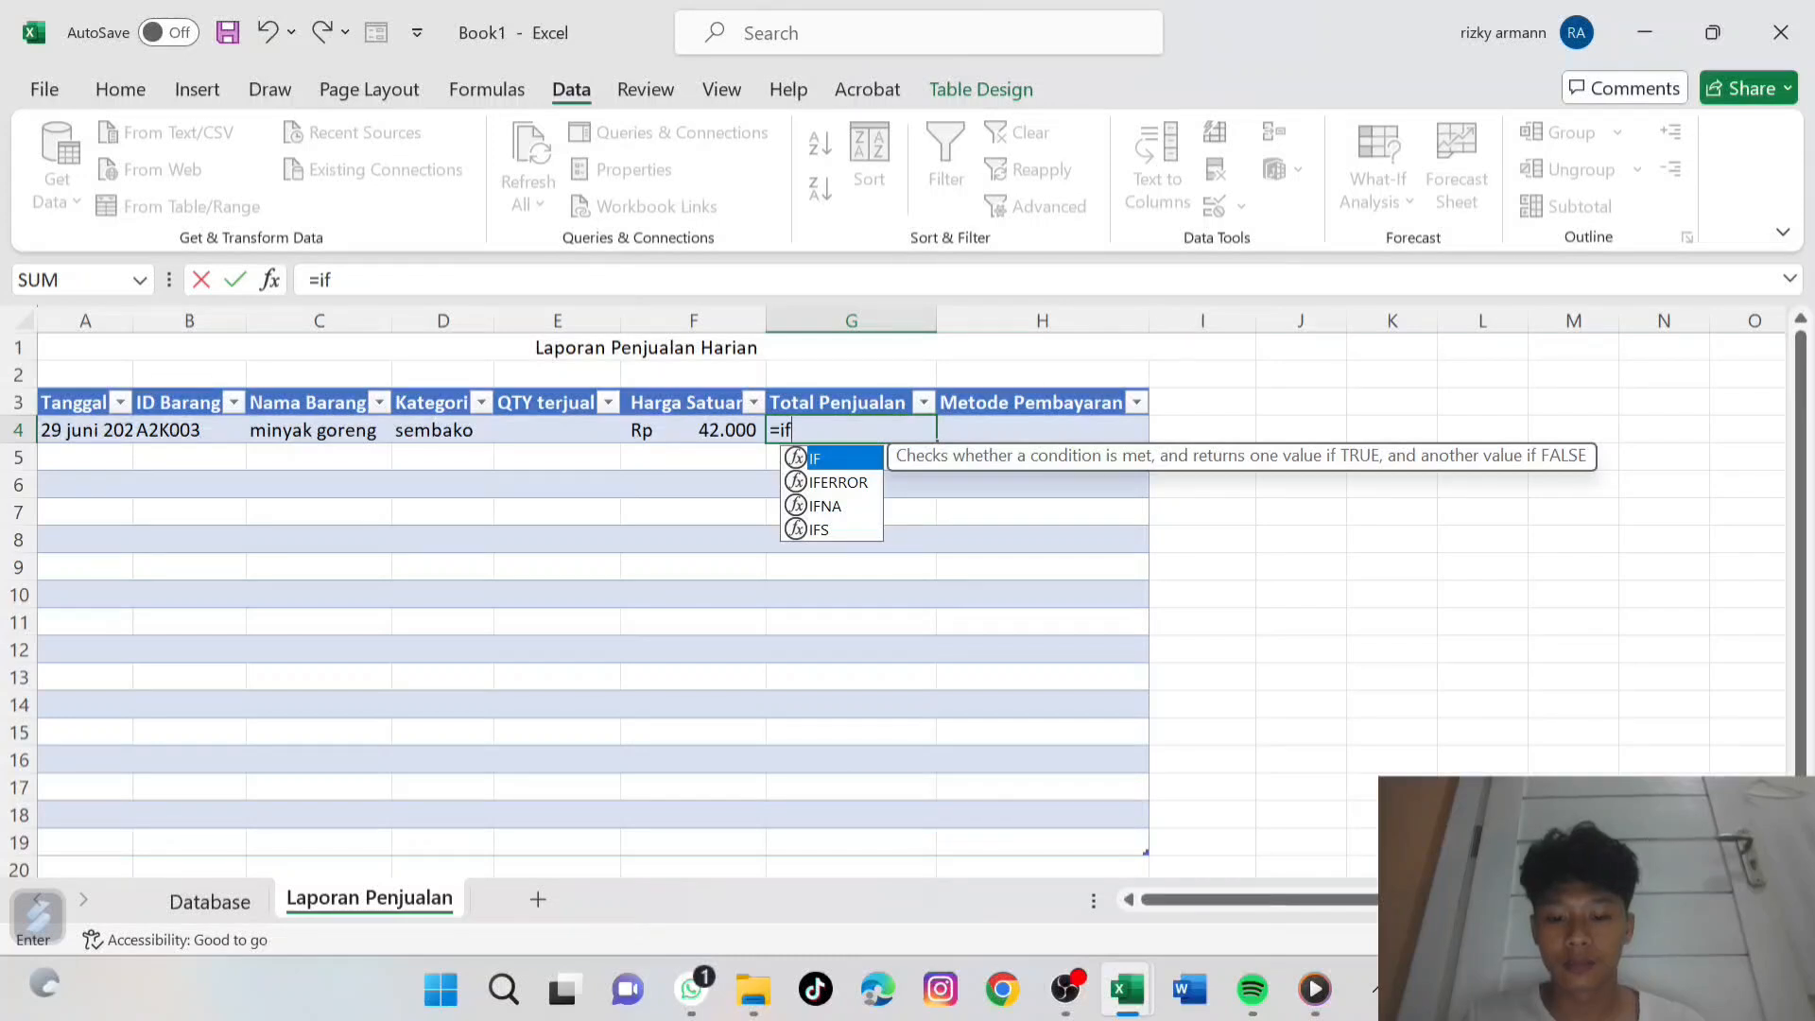
pyautogui.press('Down')
pyautogui.press('Tab')
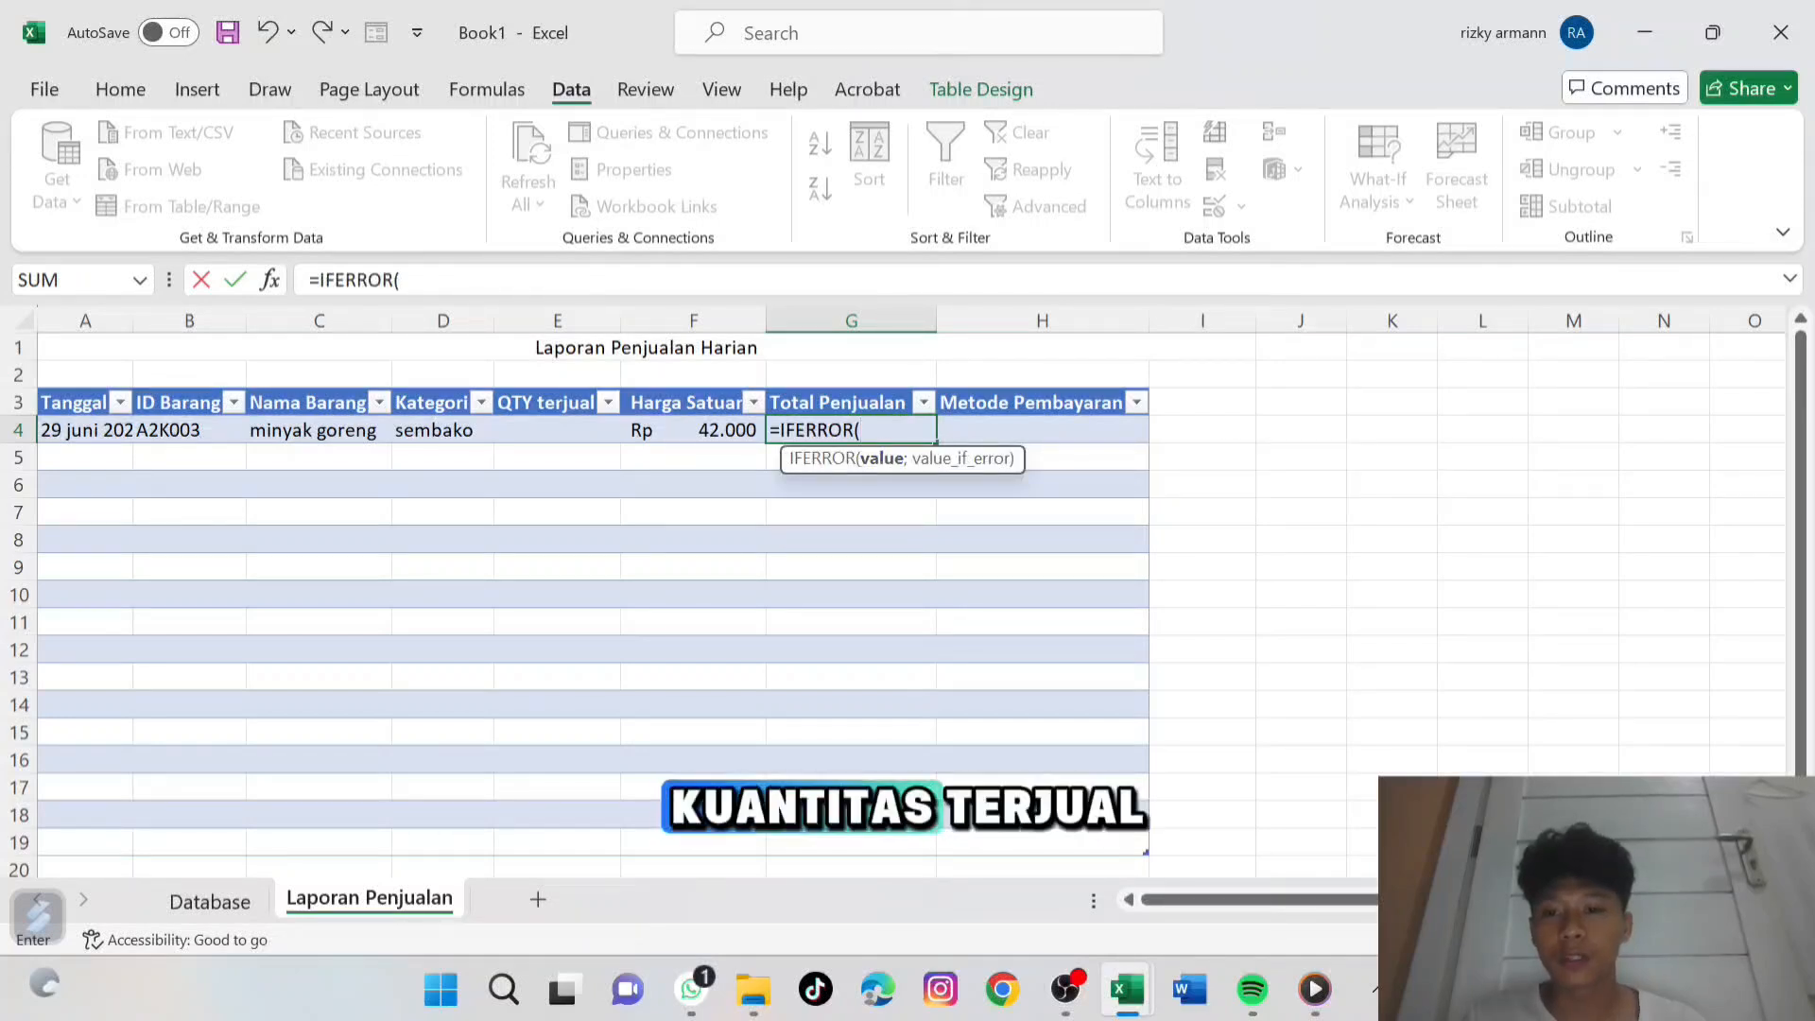
pyautogui.press('Left')
pyautogui.press('Left')
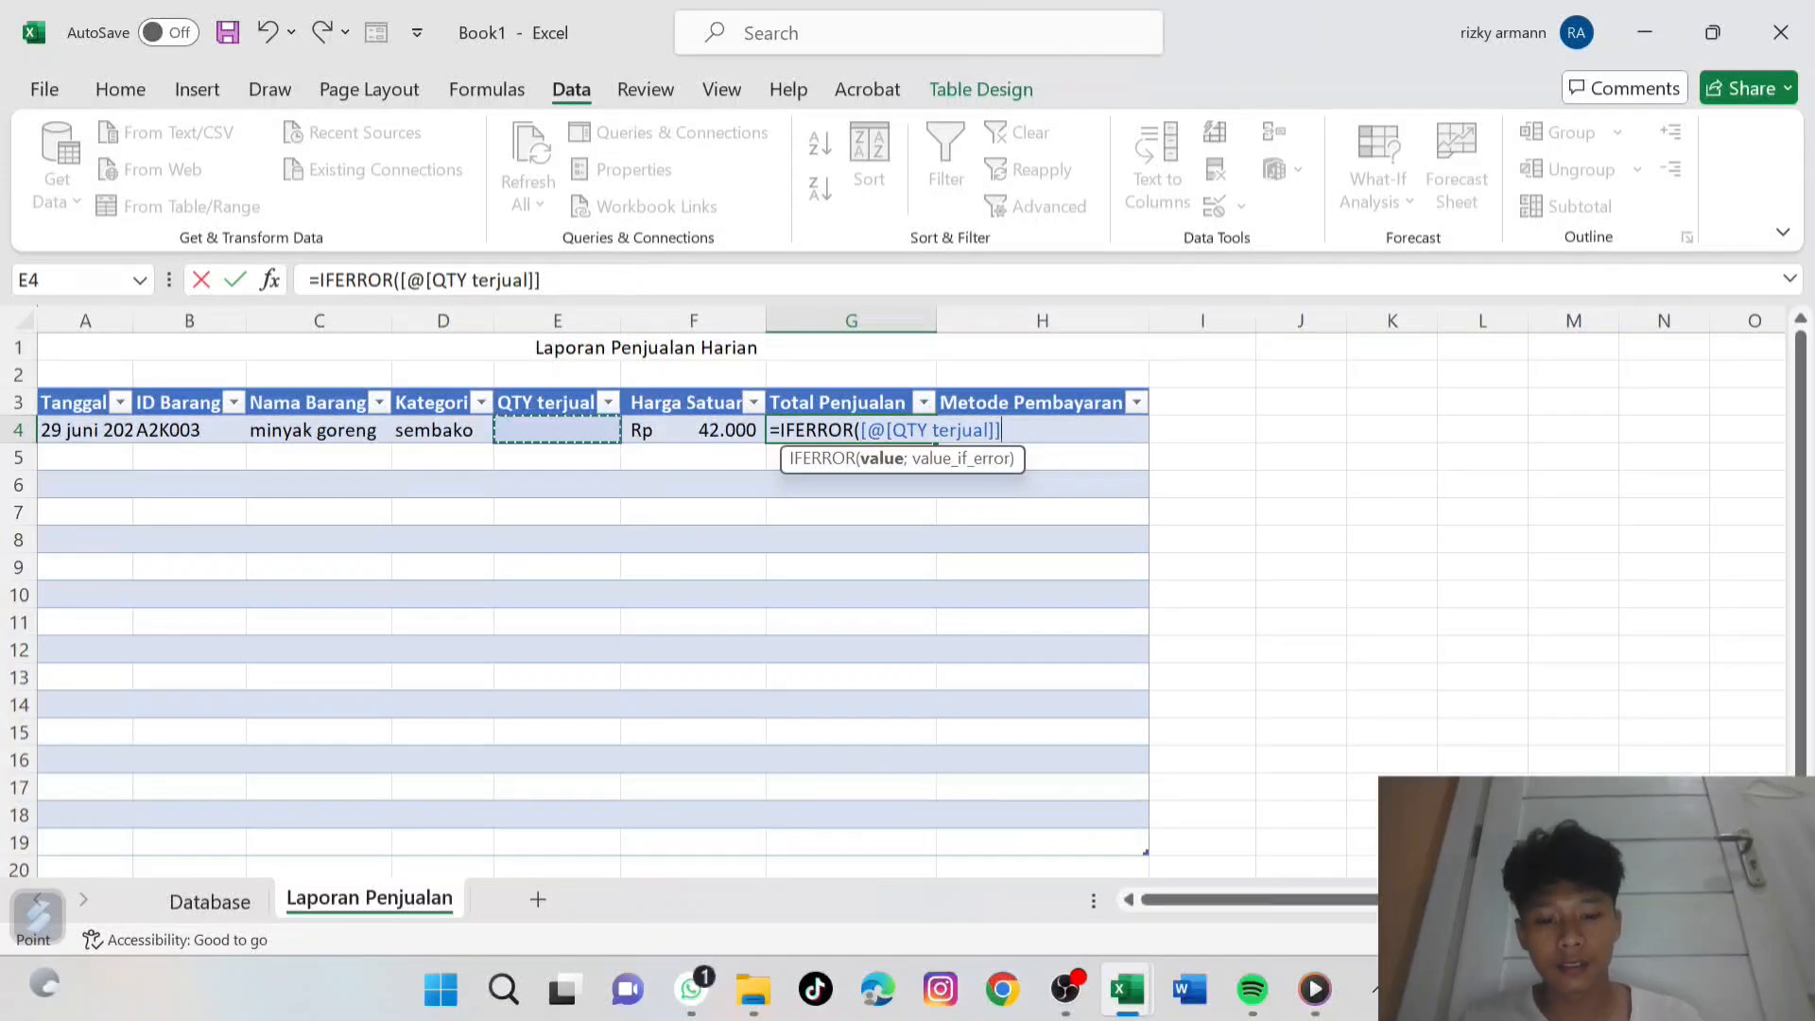
pyautogui.write('*')
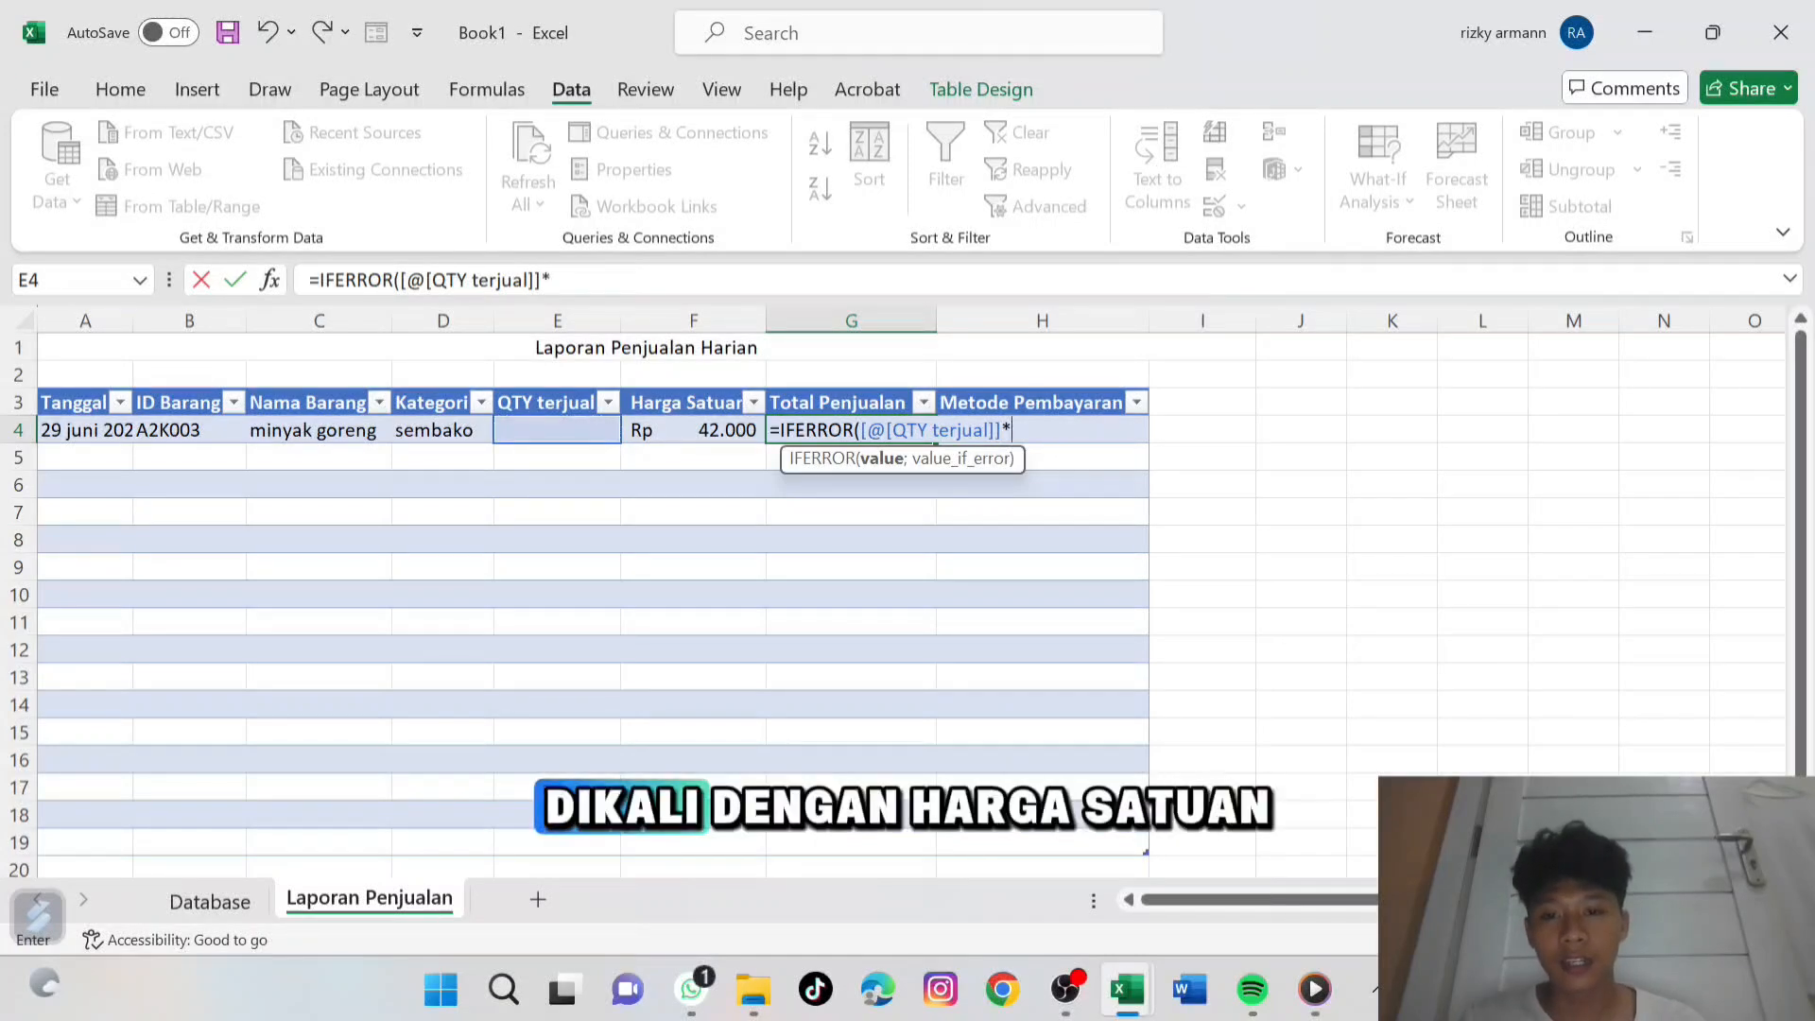
pyautogui.press('Left')
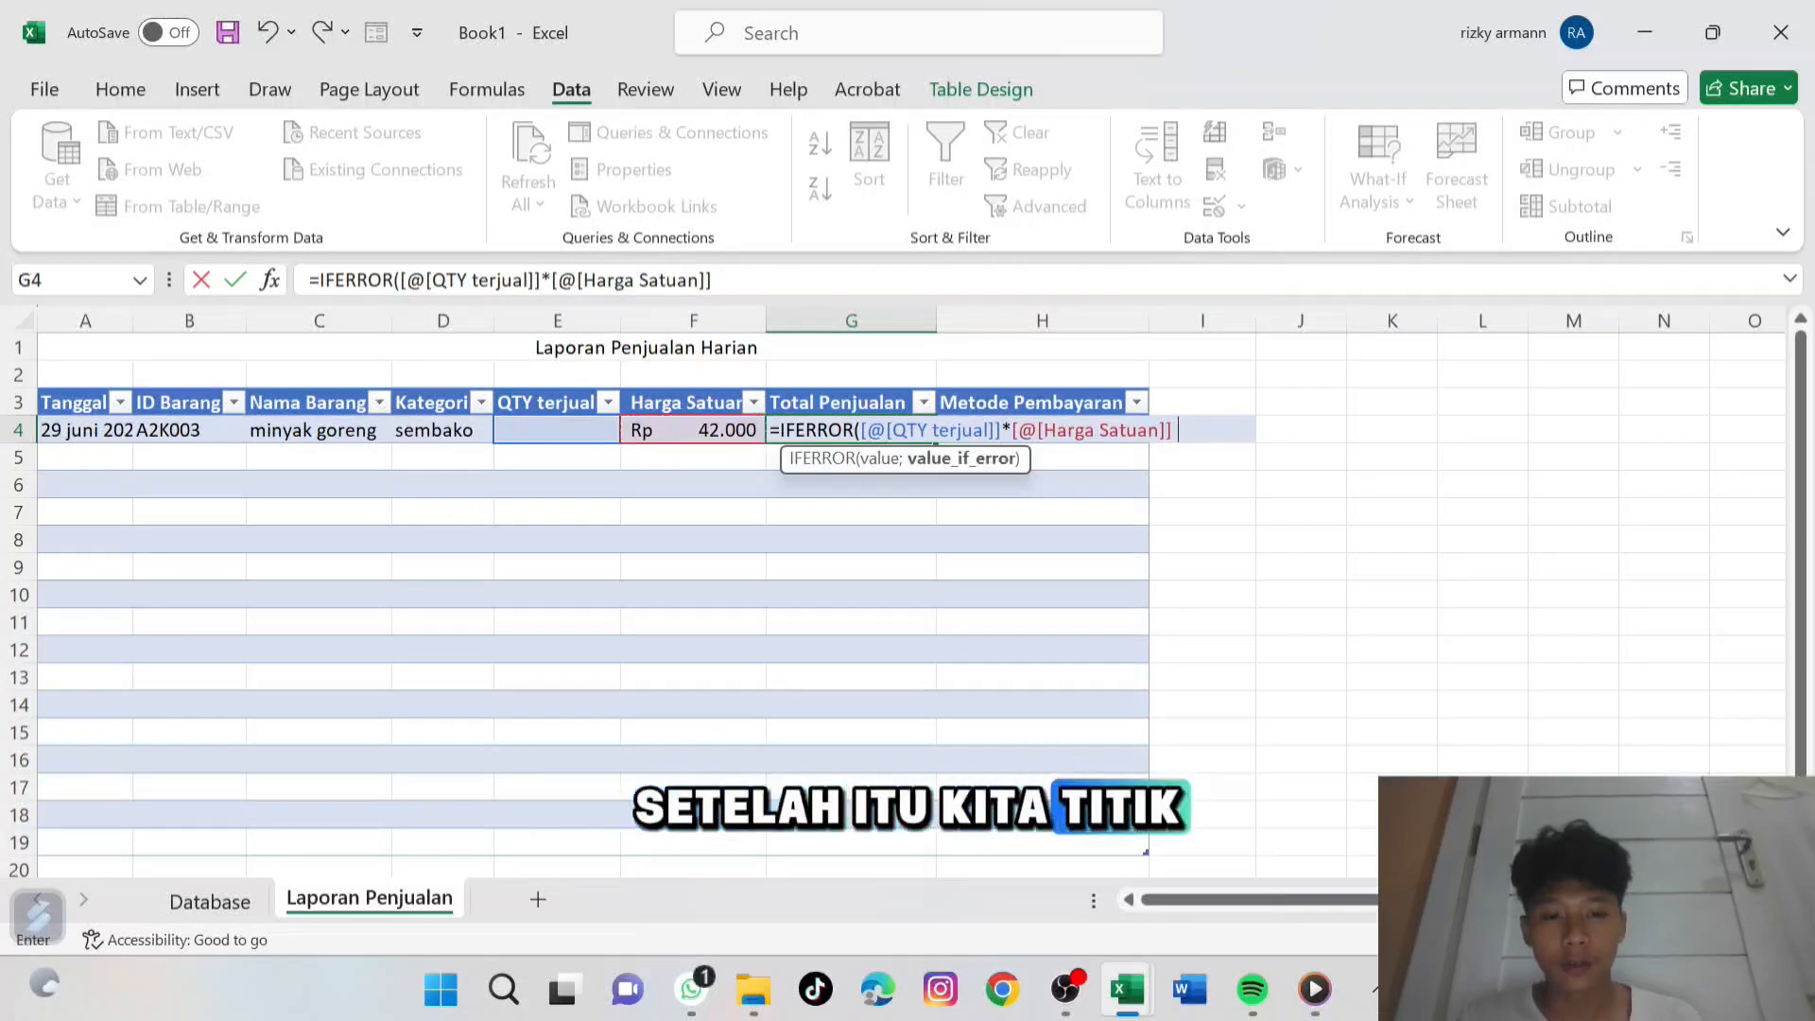
# Complete the G4 formula with 0 as the value if error, commit it, and recheck it.
pyautogui.write(';')
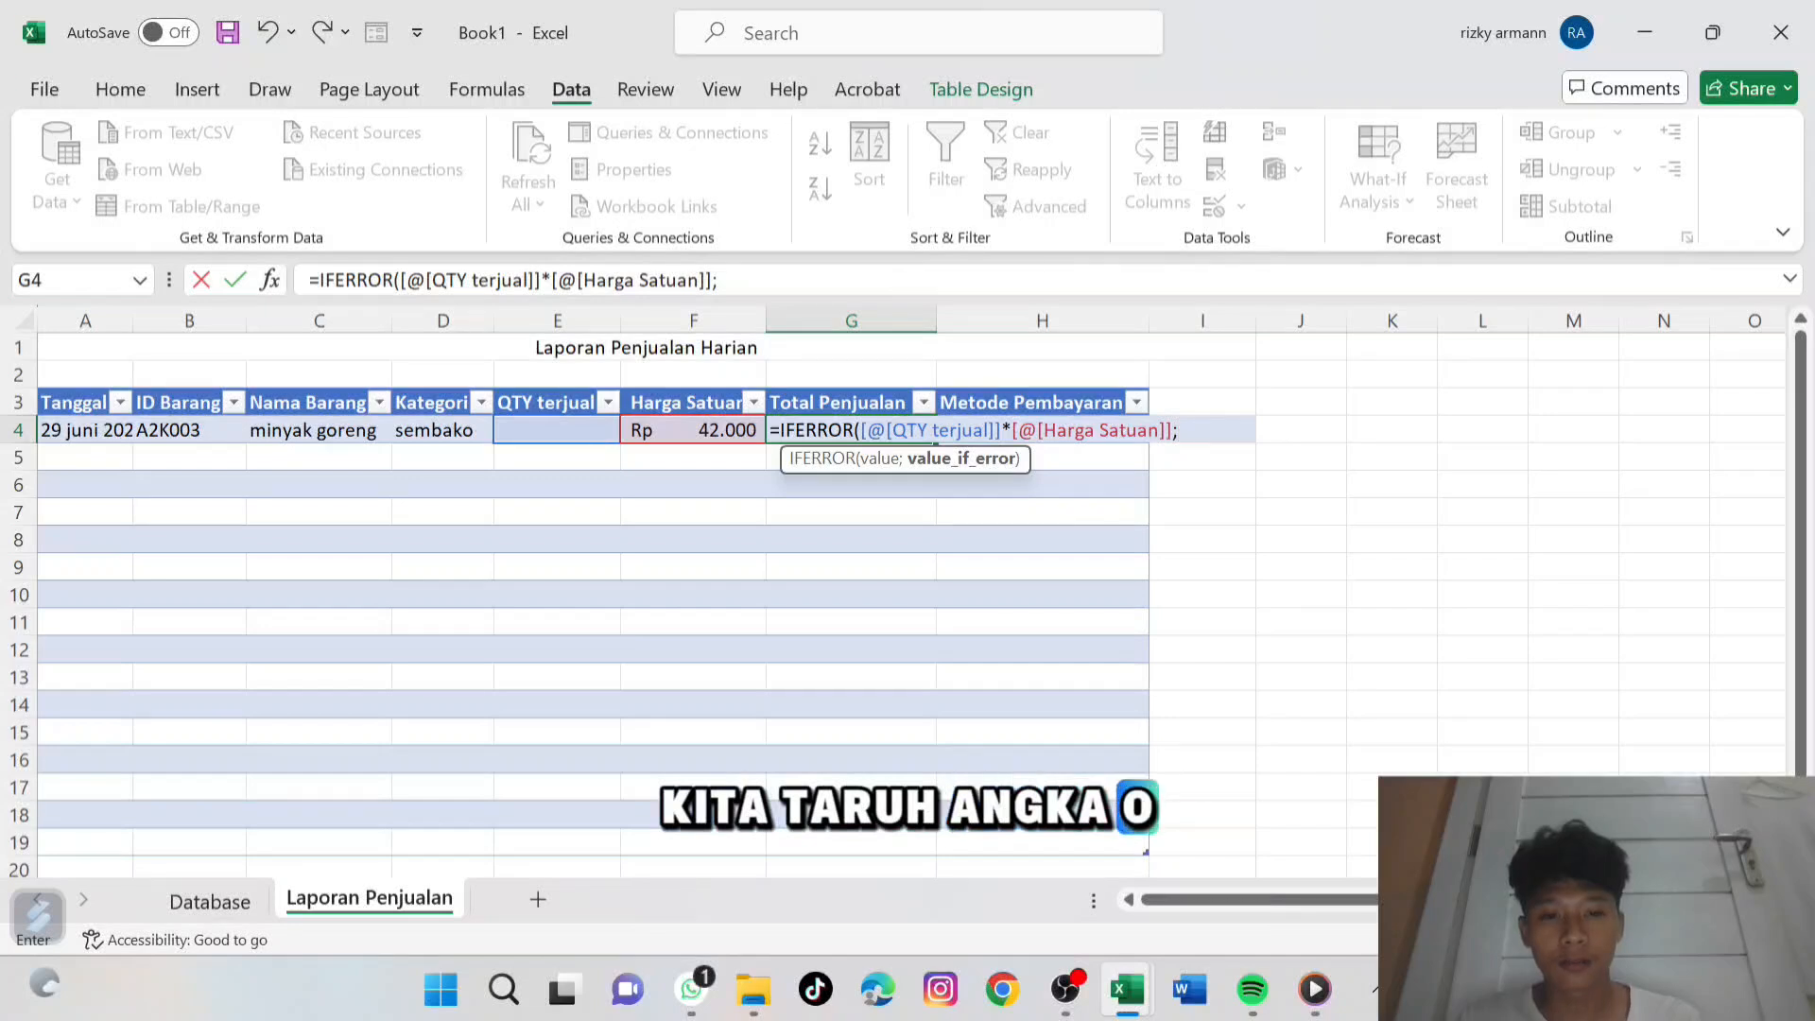
pyautogui.write('0')
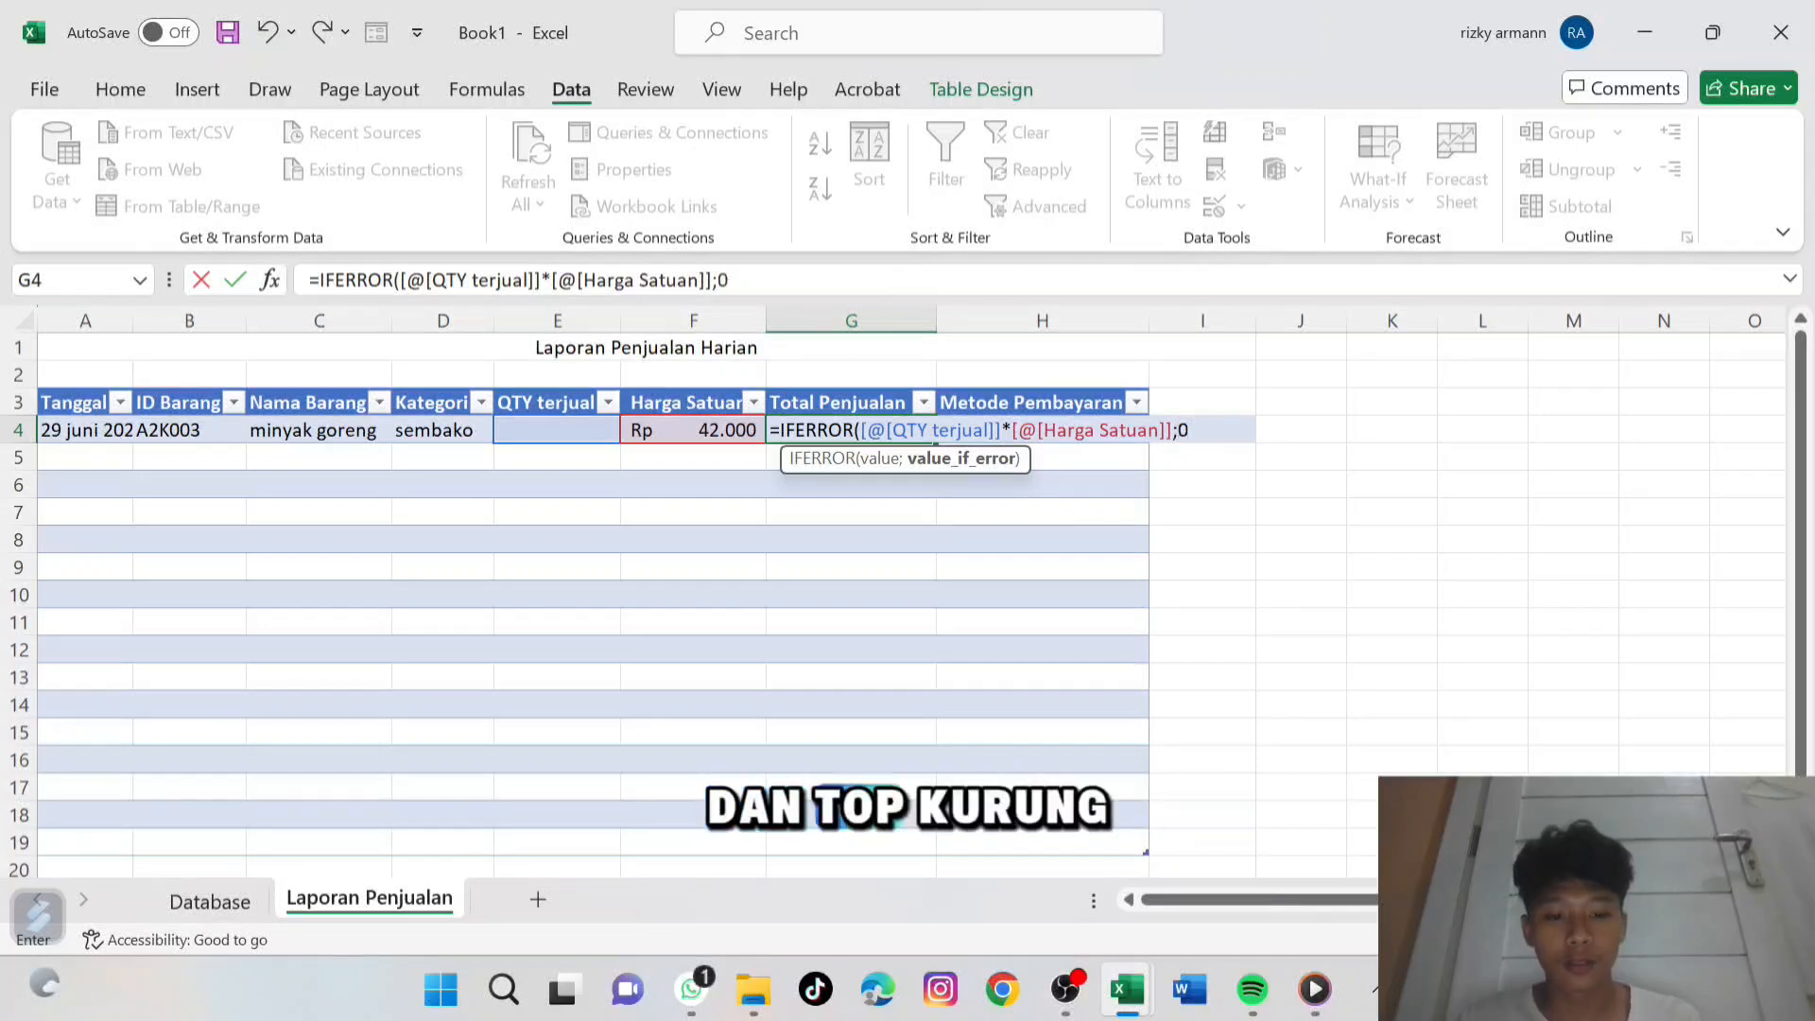
pyautogui.write('0')
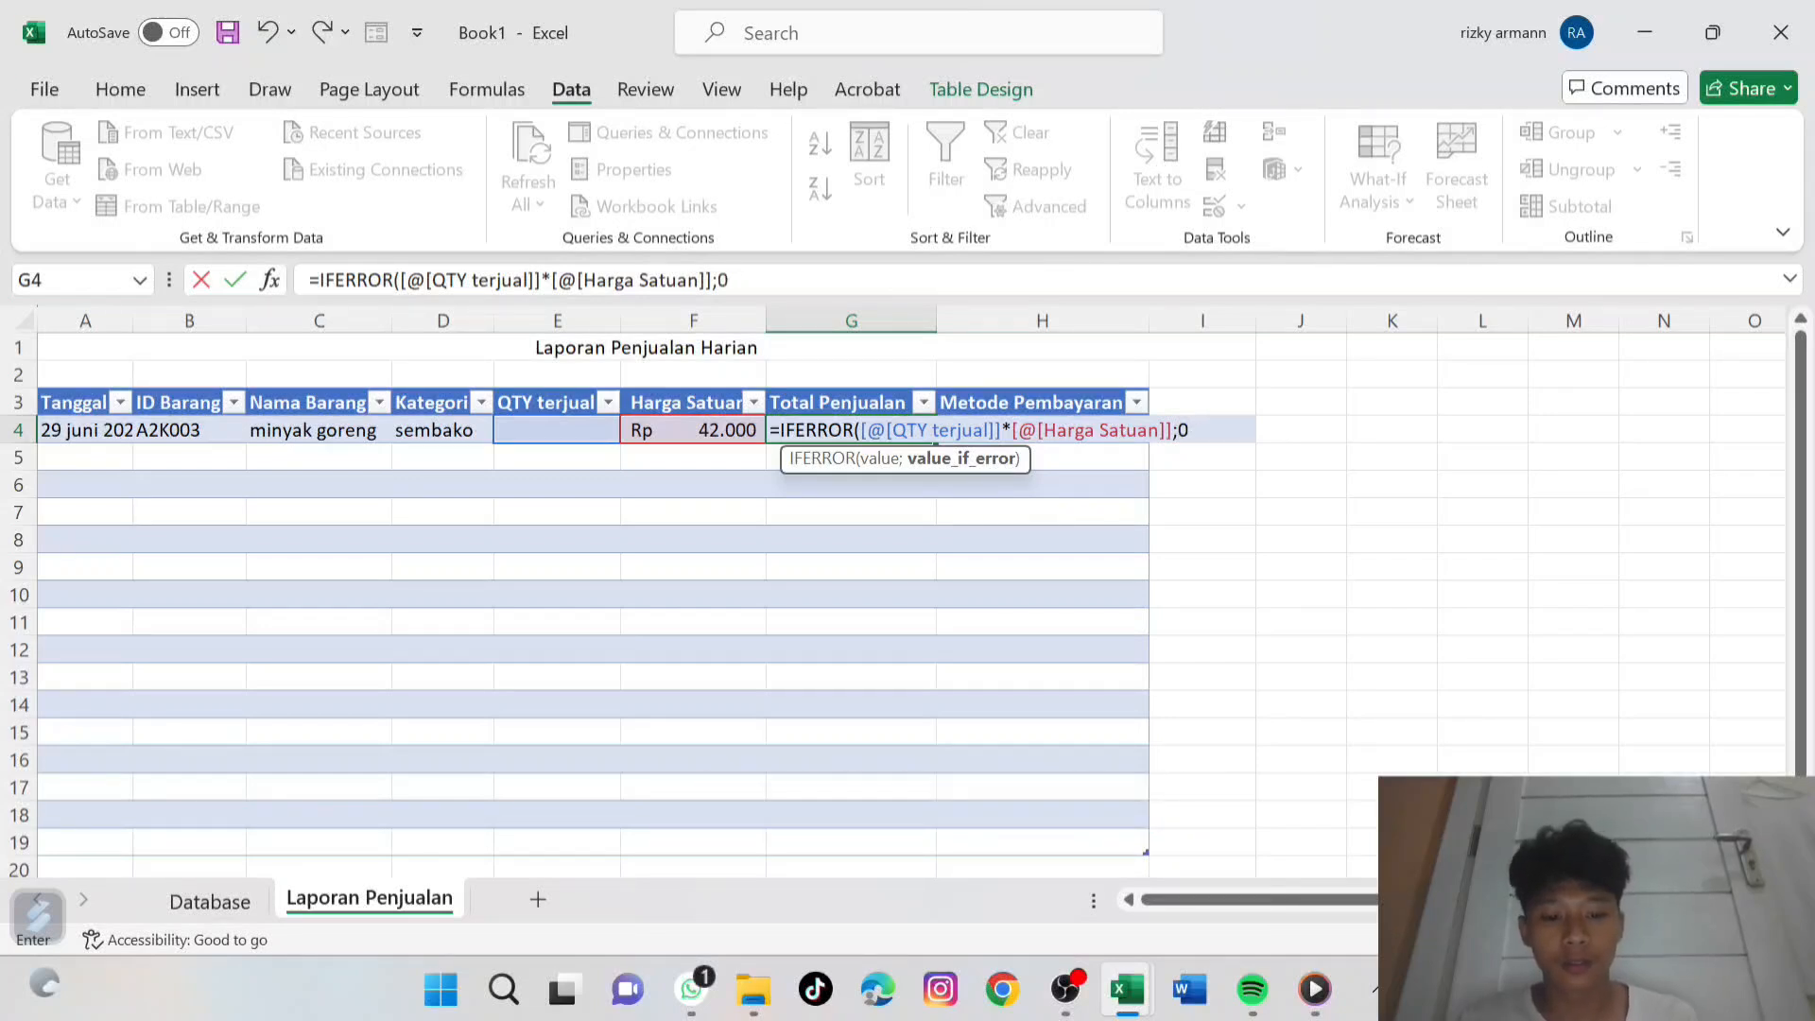
pyautogui.write(')')
pyautogui.press('Return')
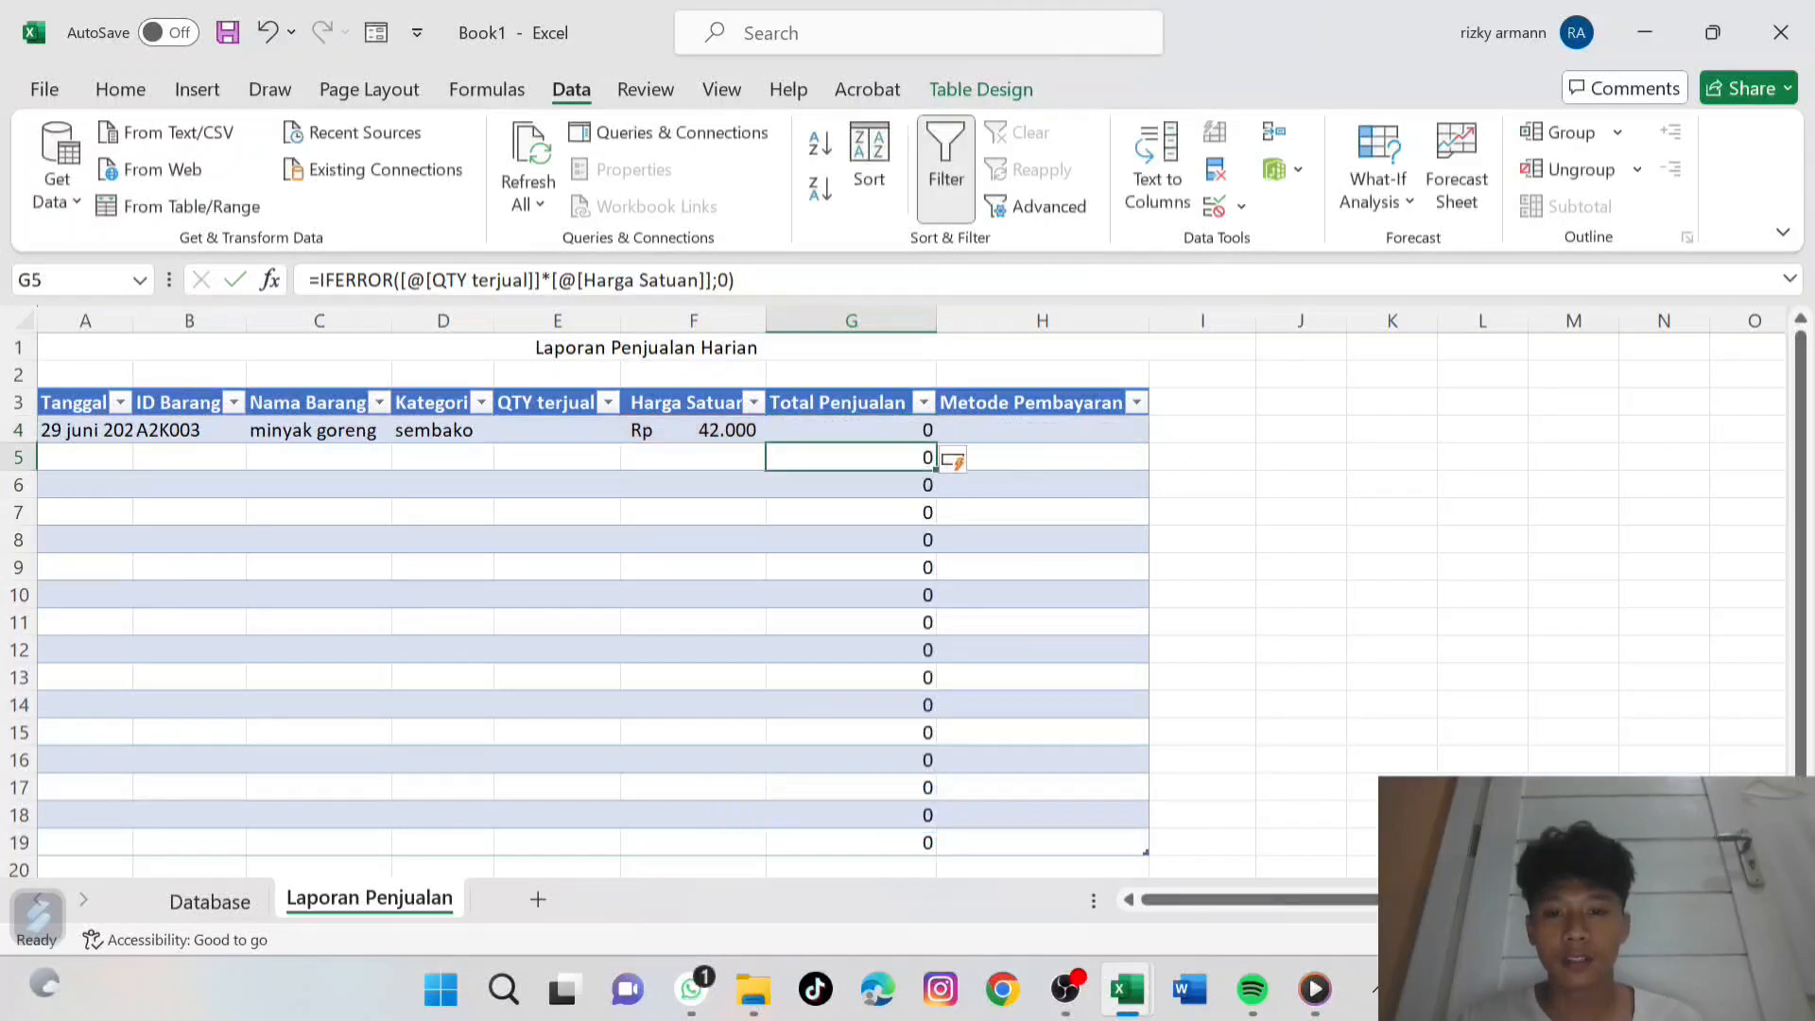
pyautogui.click(851, 430)
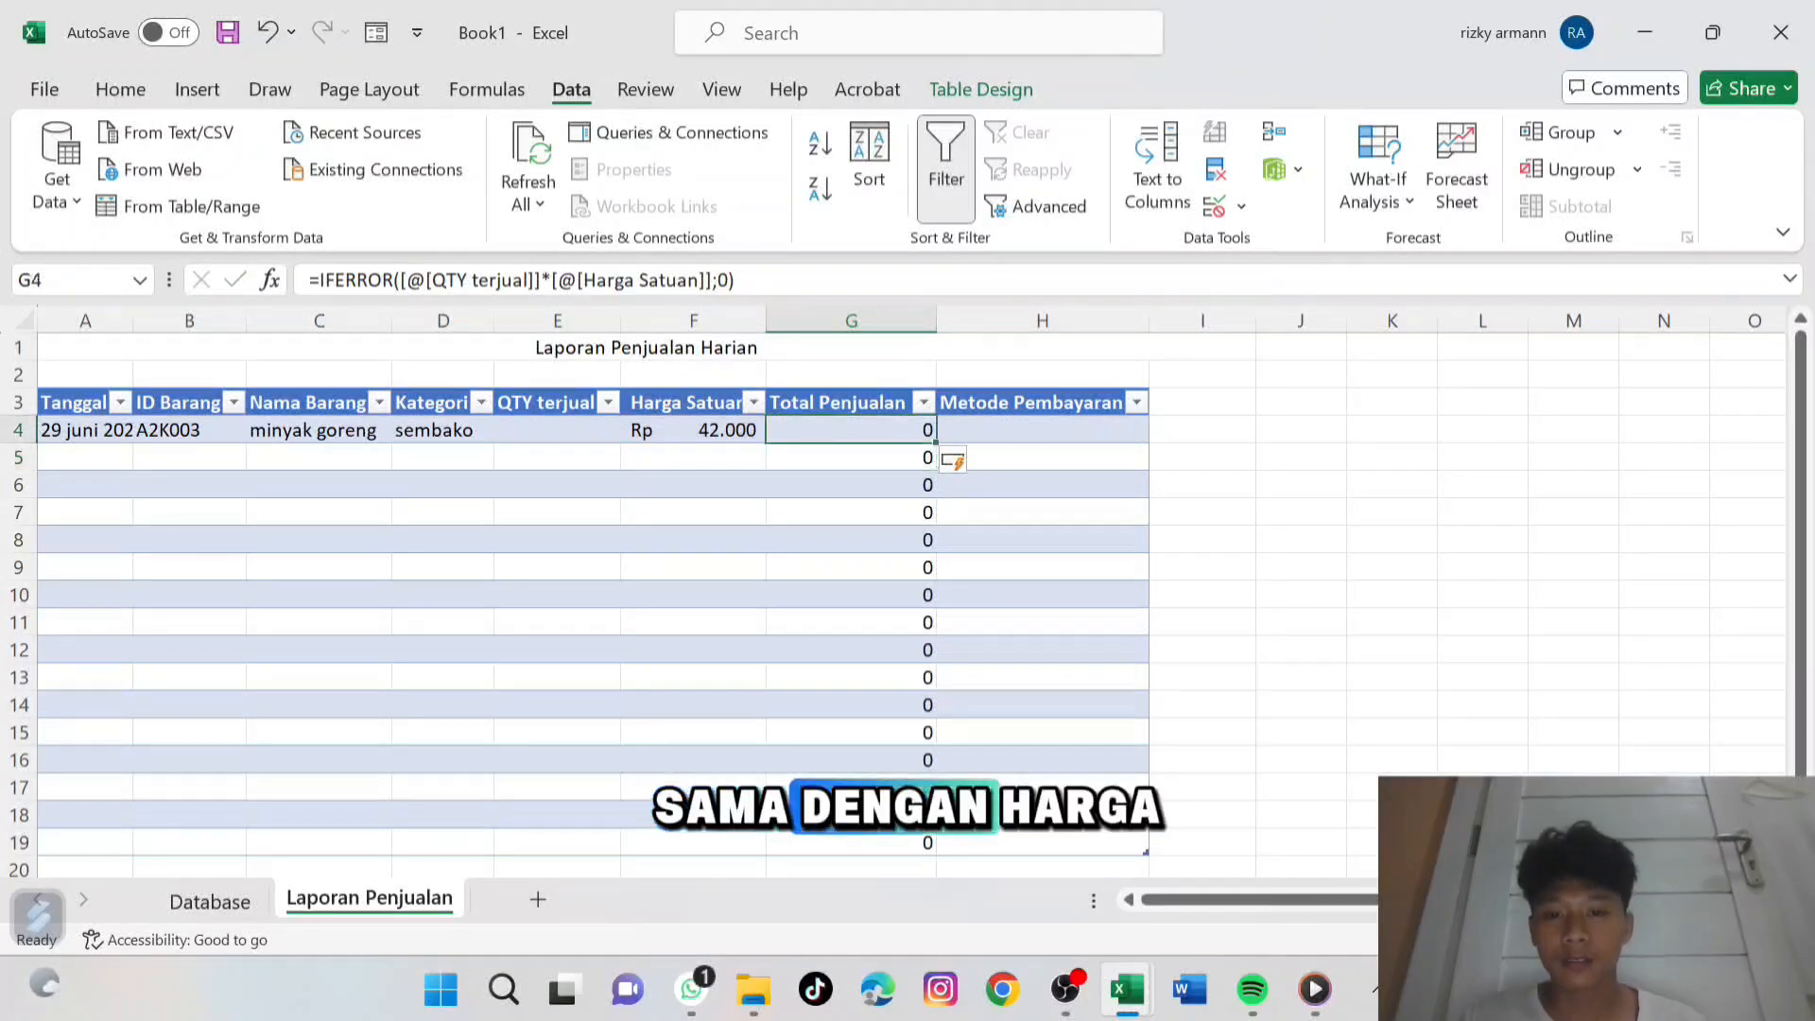
pyautogui.press('F2')
pyautogui.press('Return')
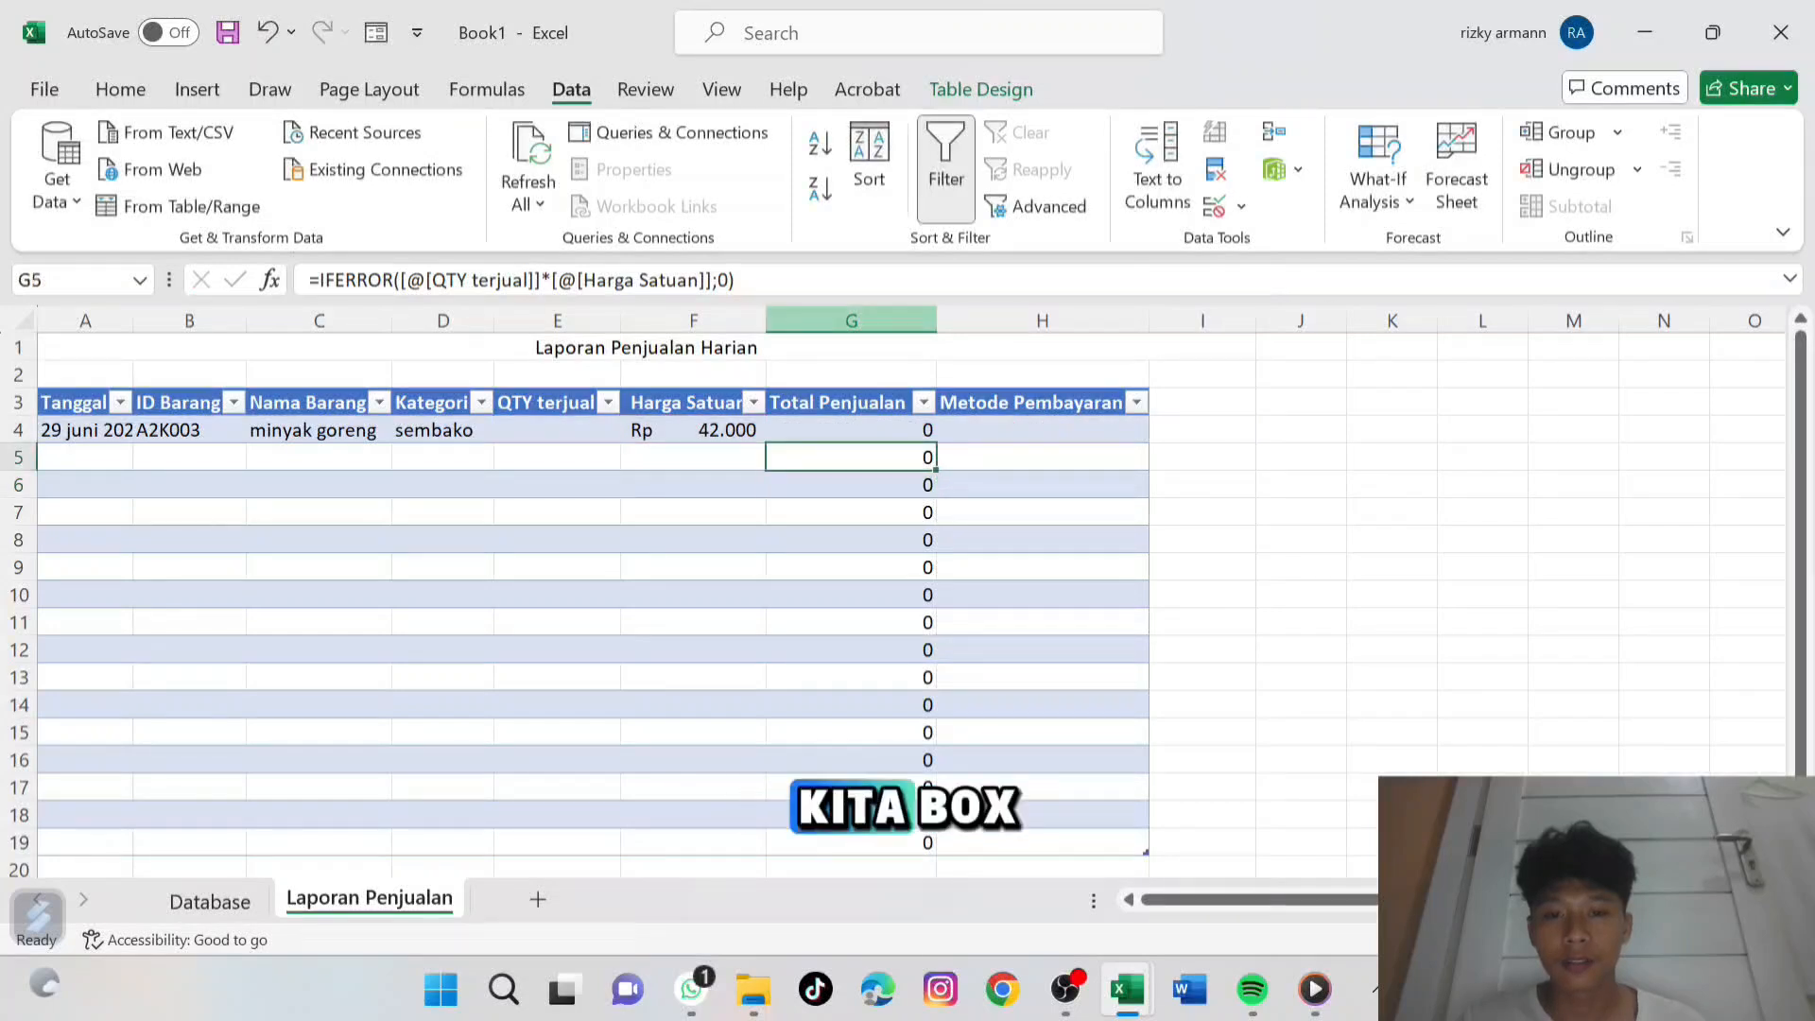
# Format the Total Penjualan column G as Accounting with 0 decimal places and the Rp symbol.
pyautogui.click(851, 321)
pyautogui.rightClick(877, 390)
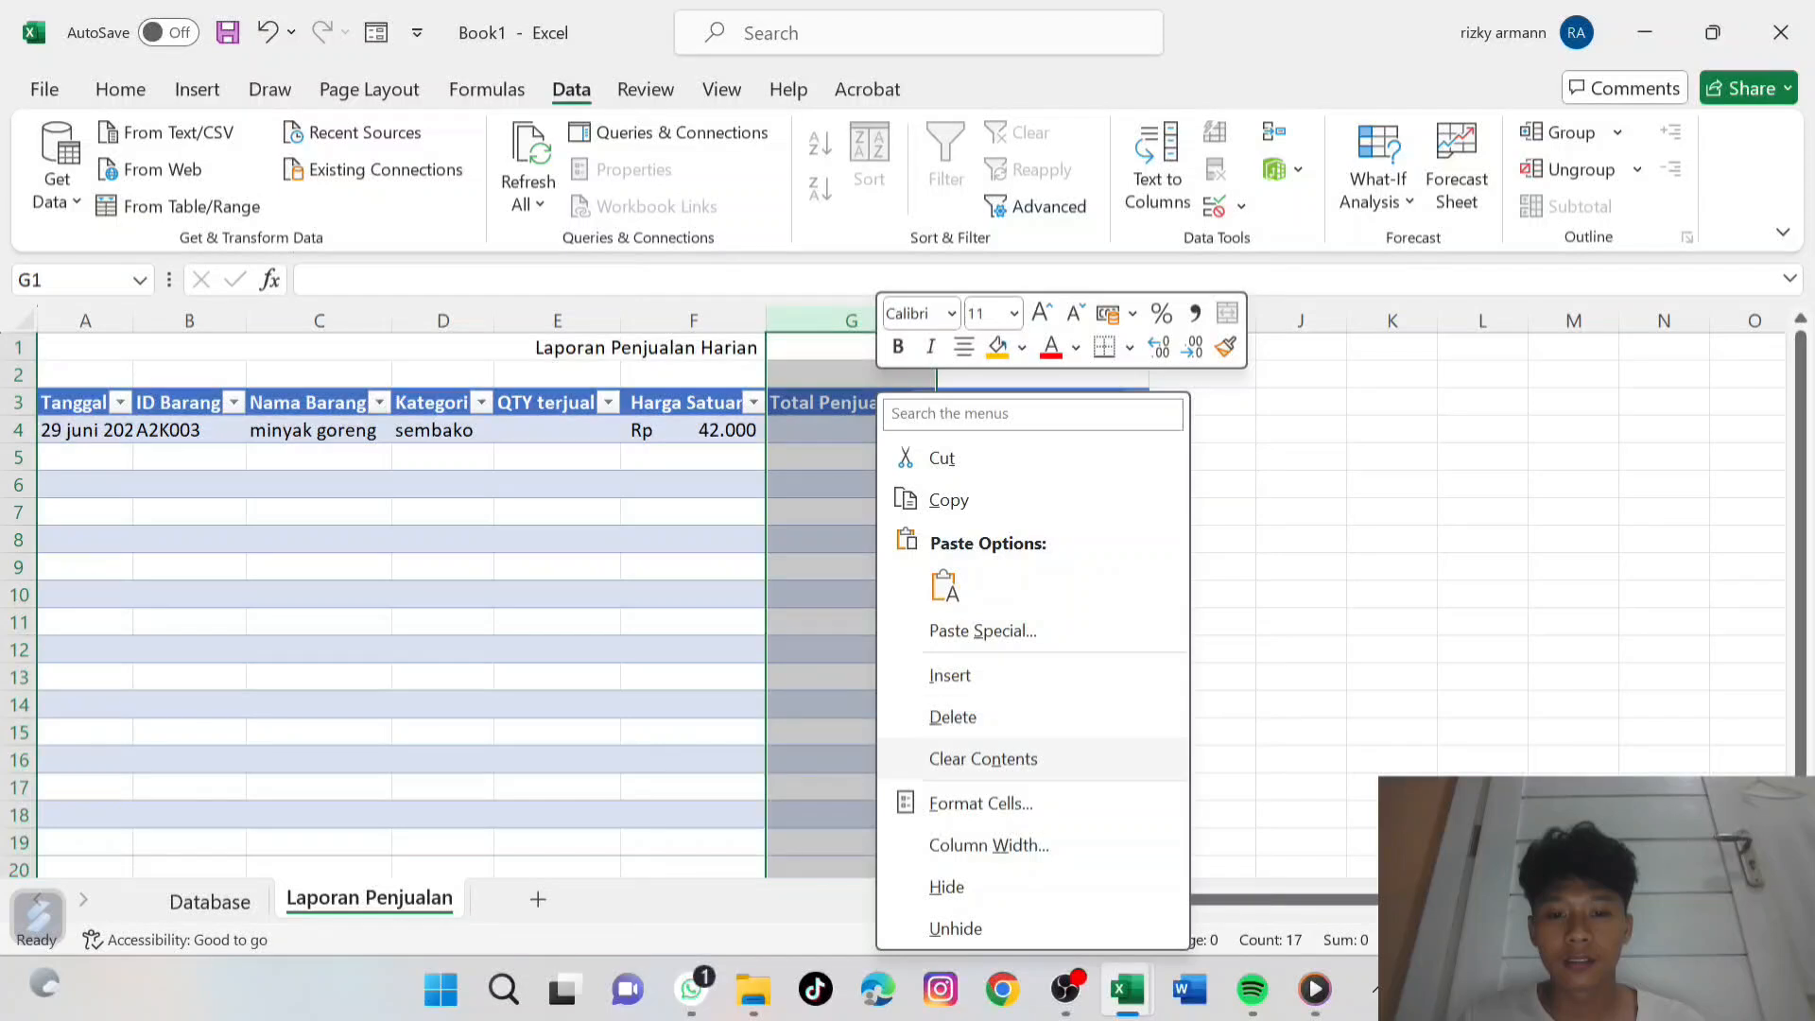
pyautogui.click(980, 802)
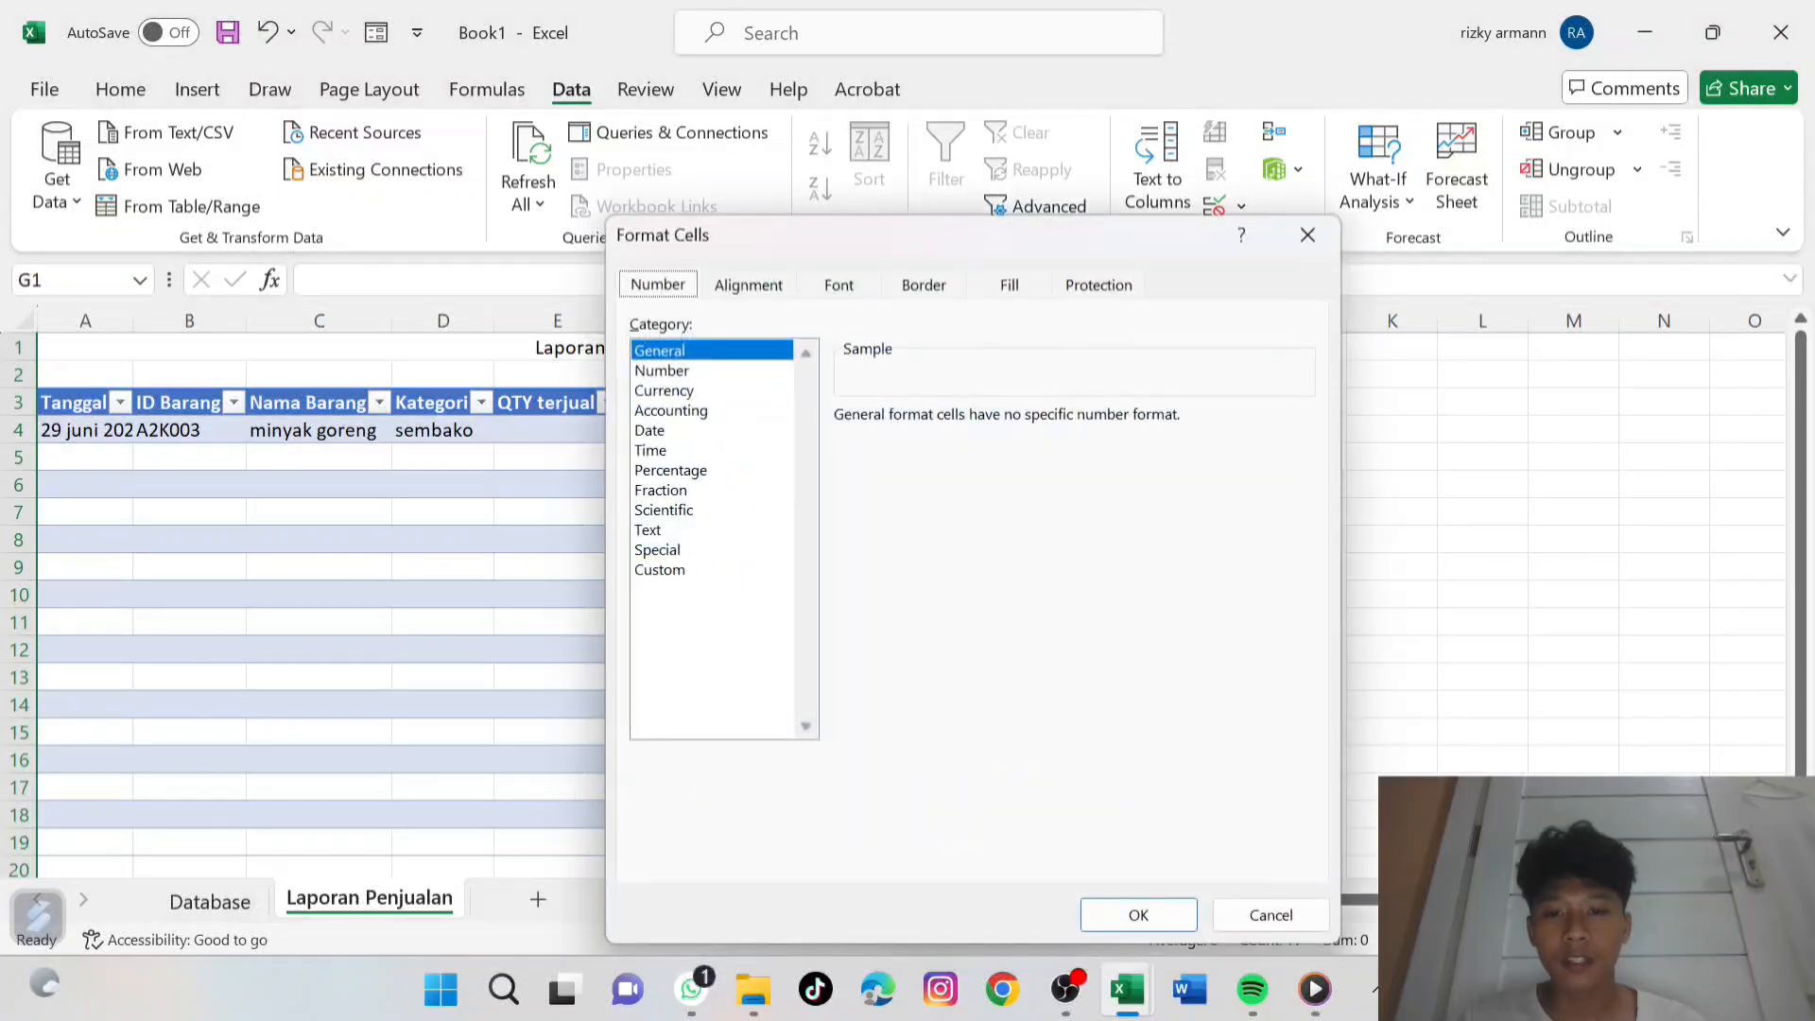
pyautogui.click(671, 410)
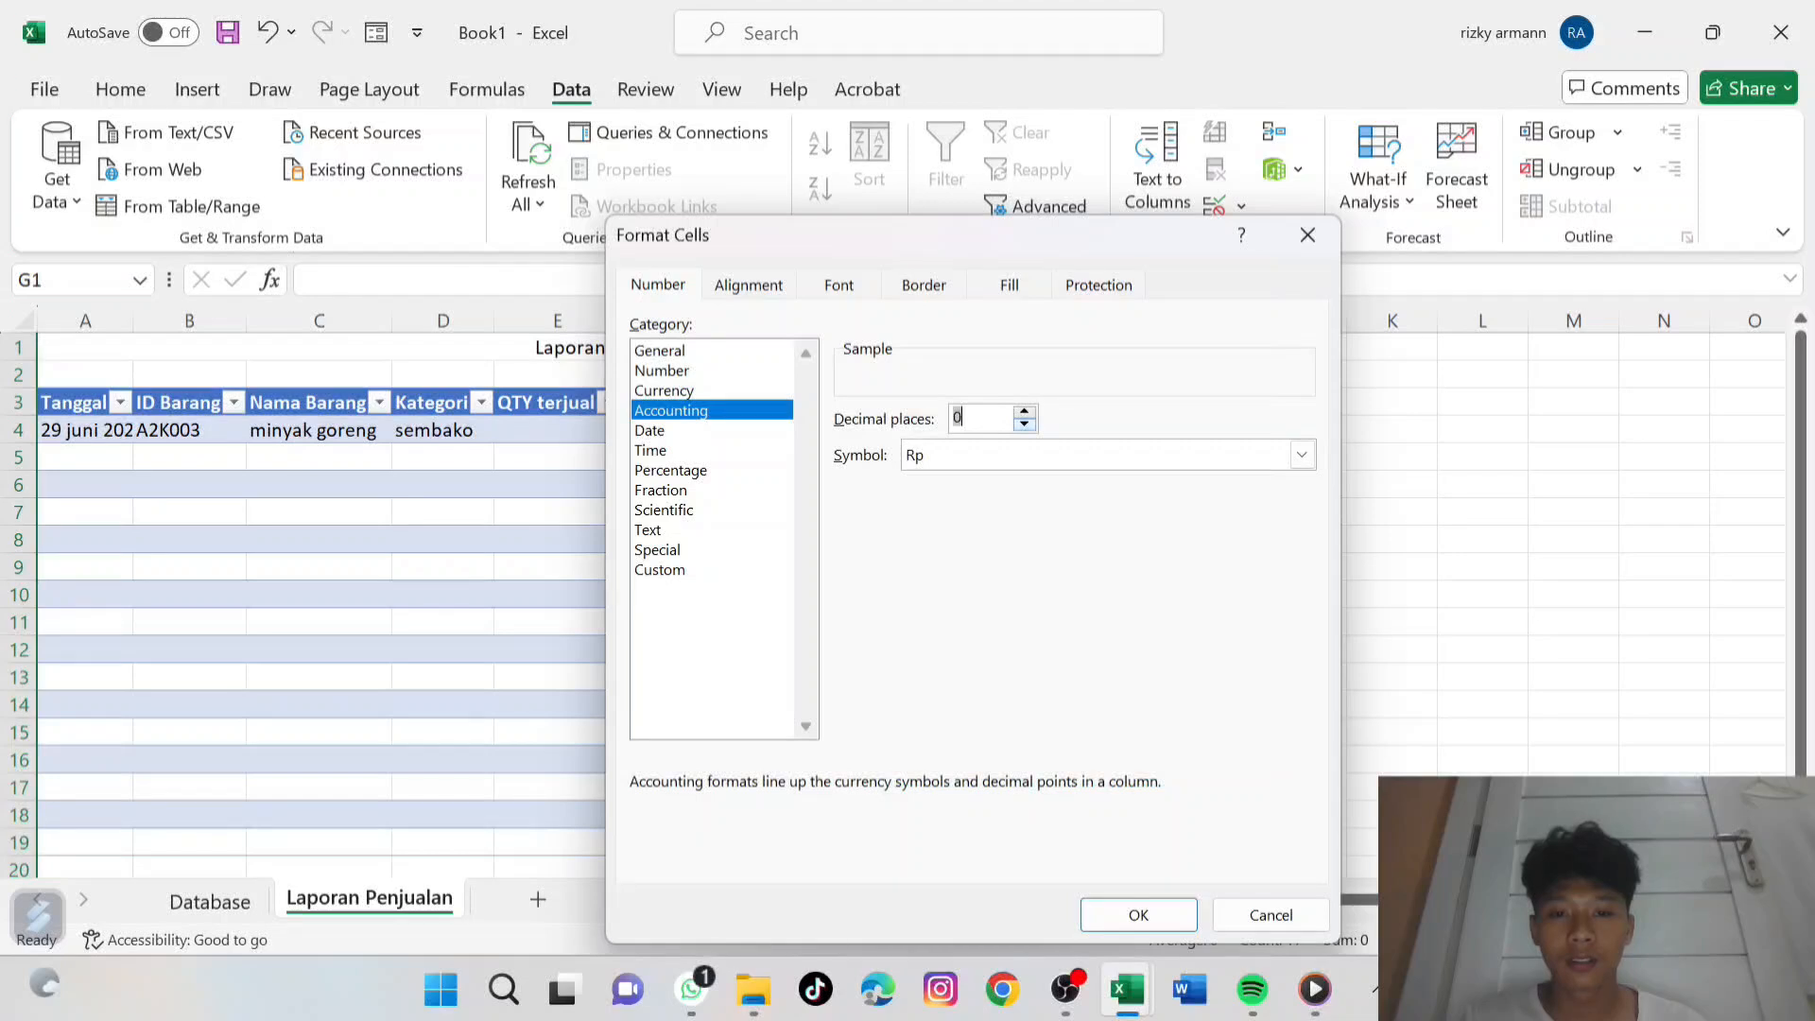
pyautogui.press('Return')
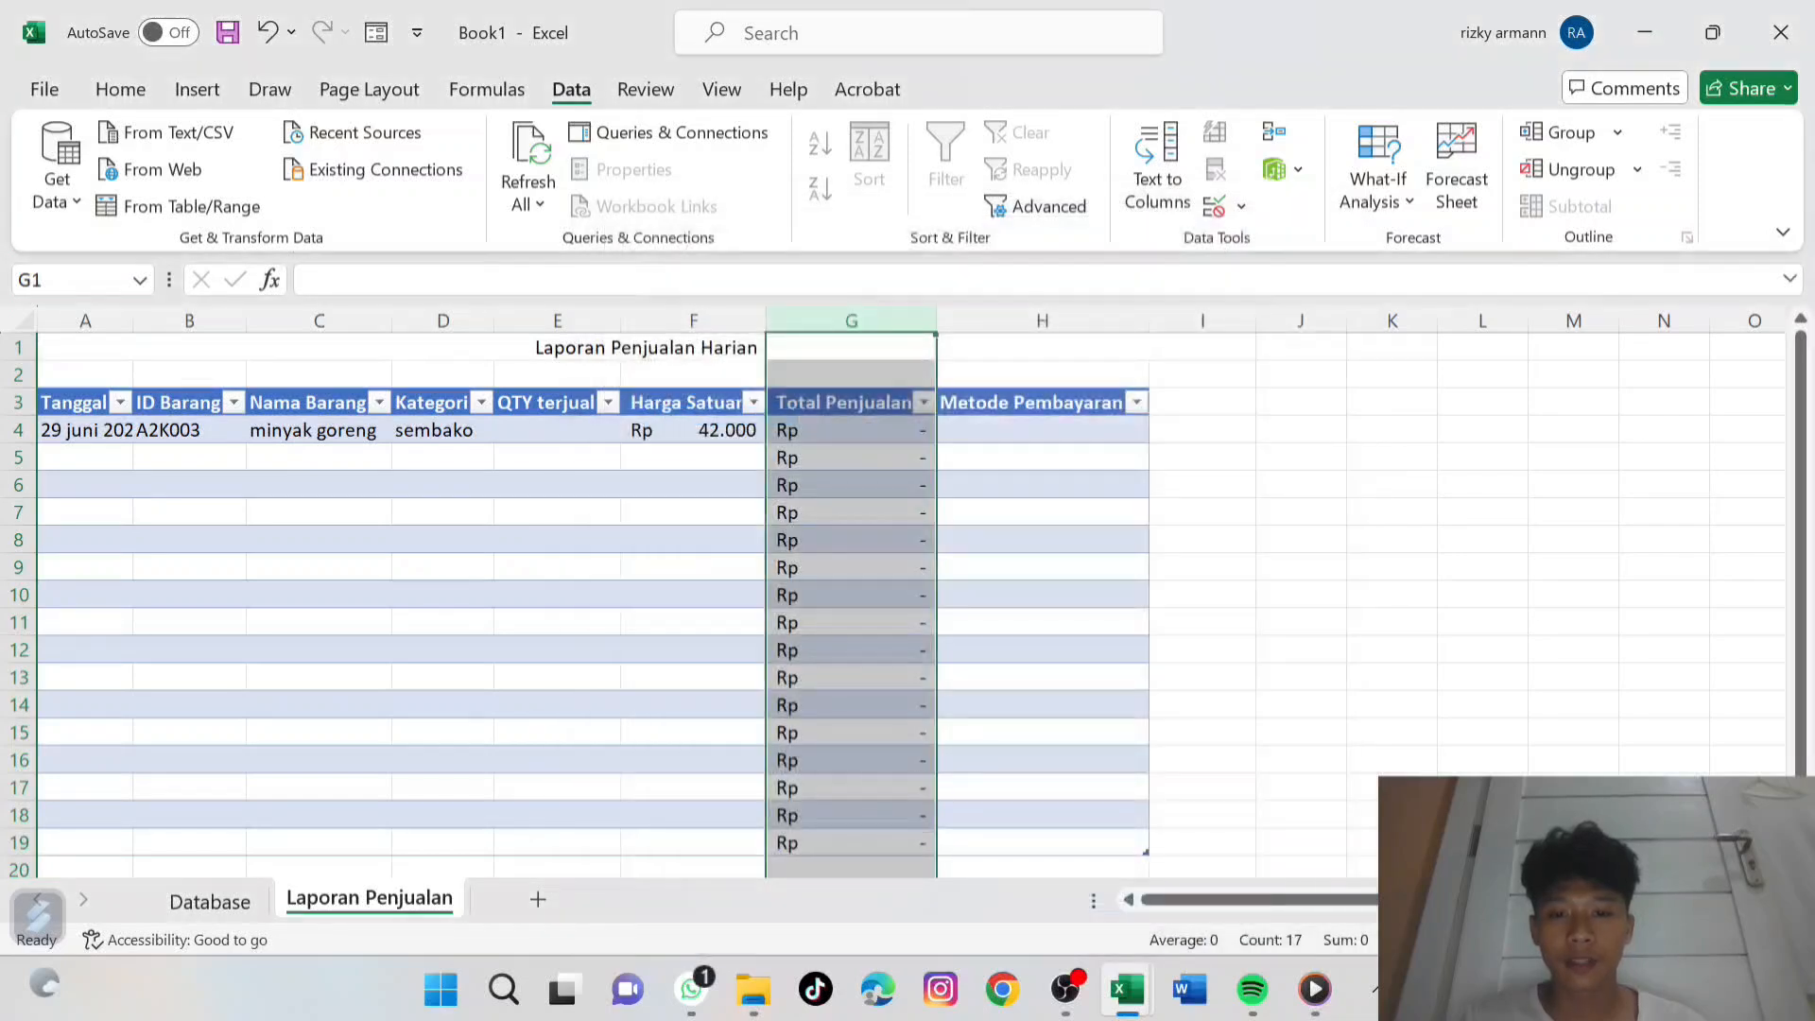
pyautogui.click(693, 484)
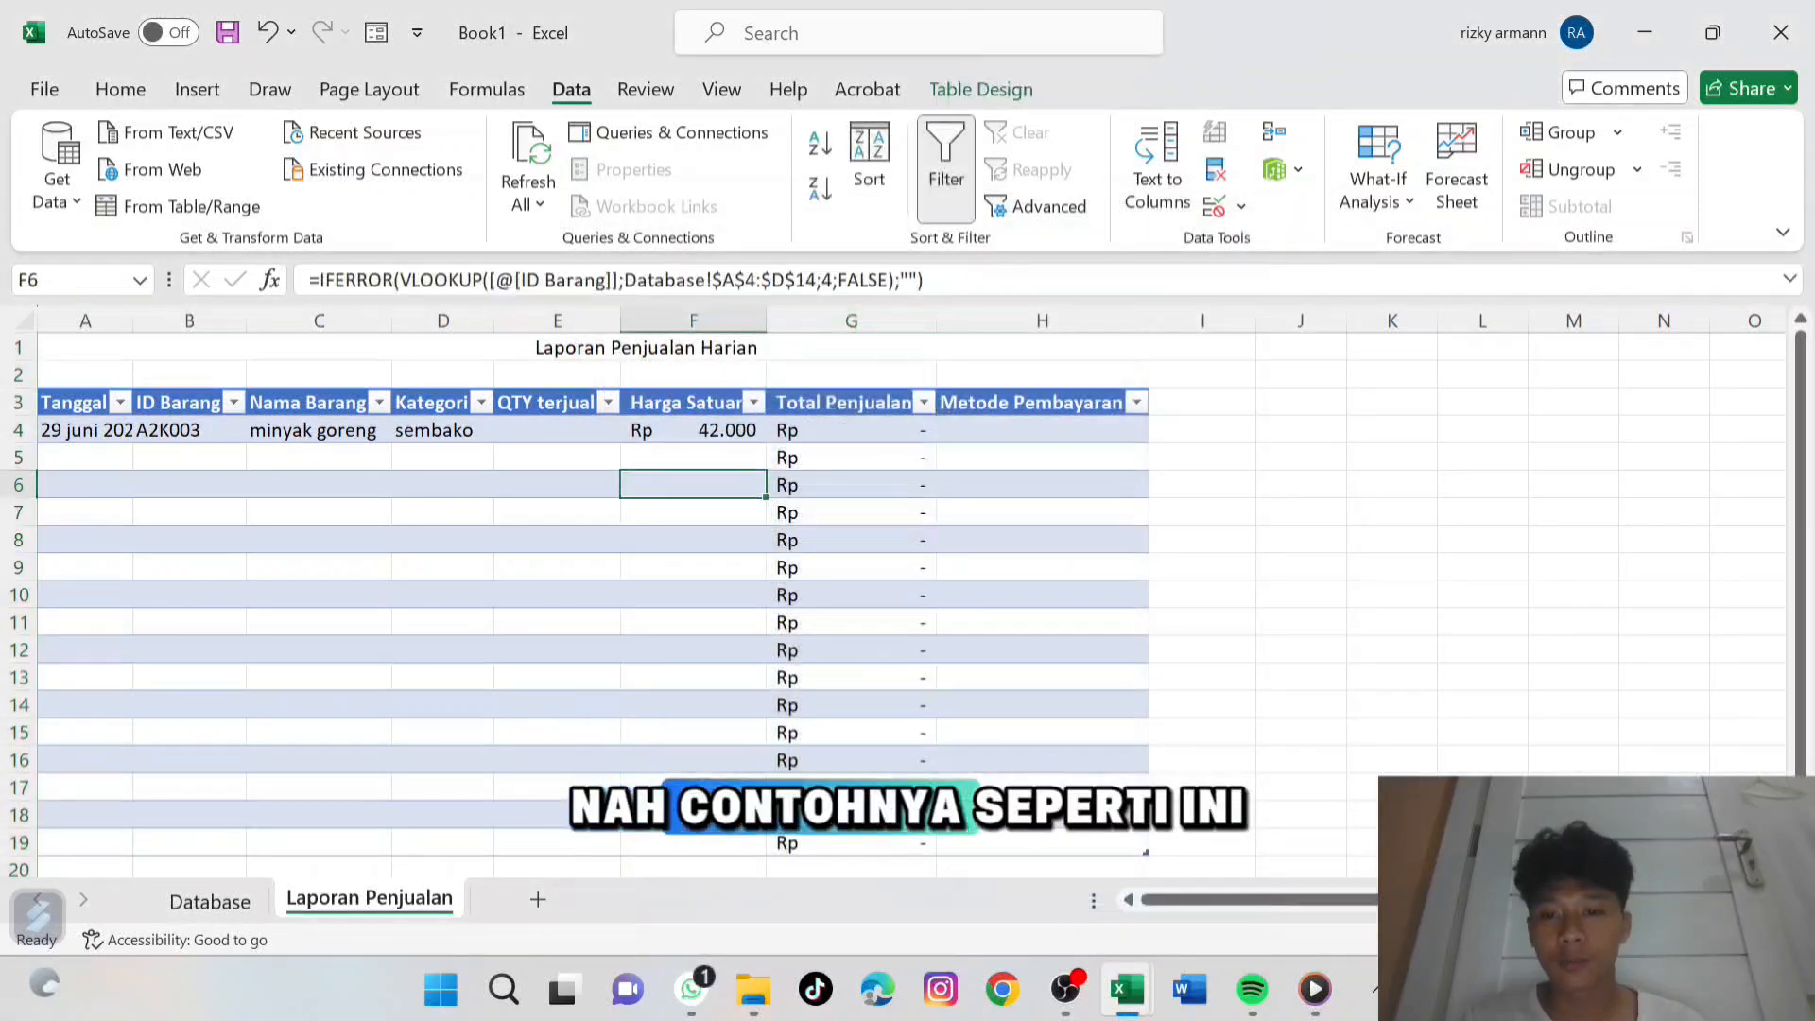
# Enter a quantity of 10 in cell E4 under QTY terjual.
pyautogui.click(556, 430)
pyautogui.doubleClick(557, 430)
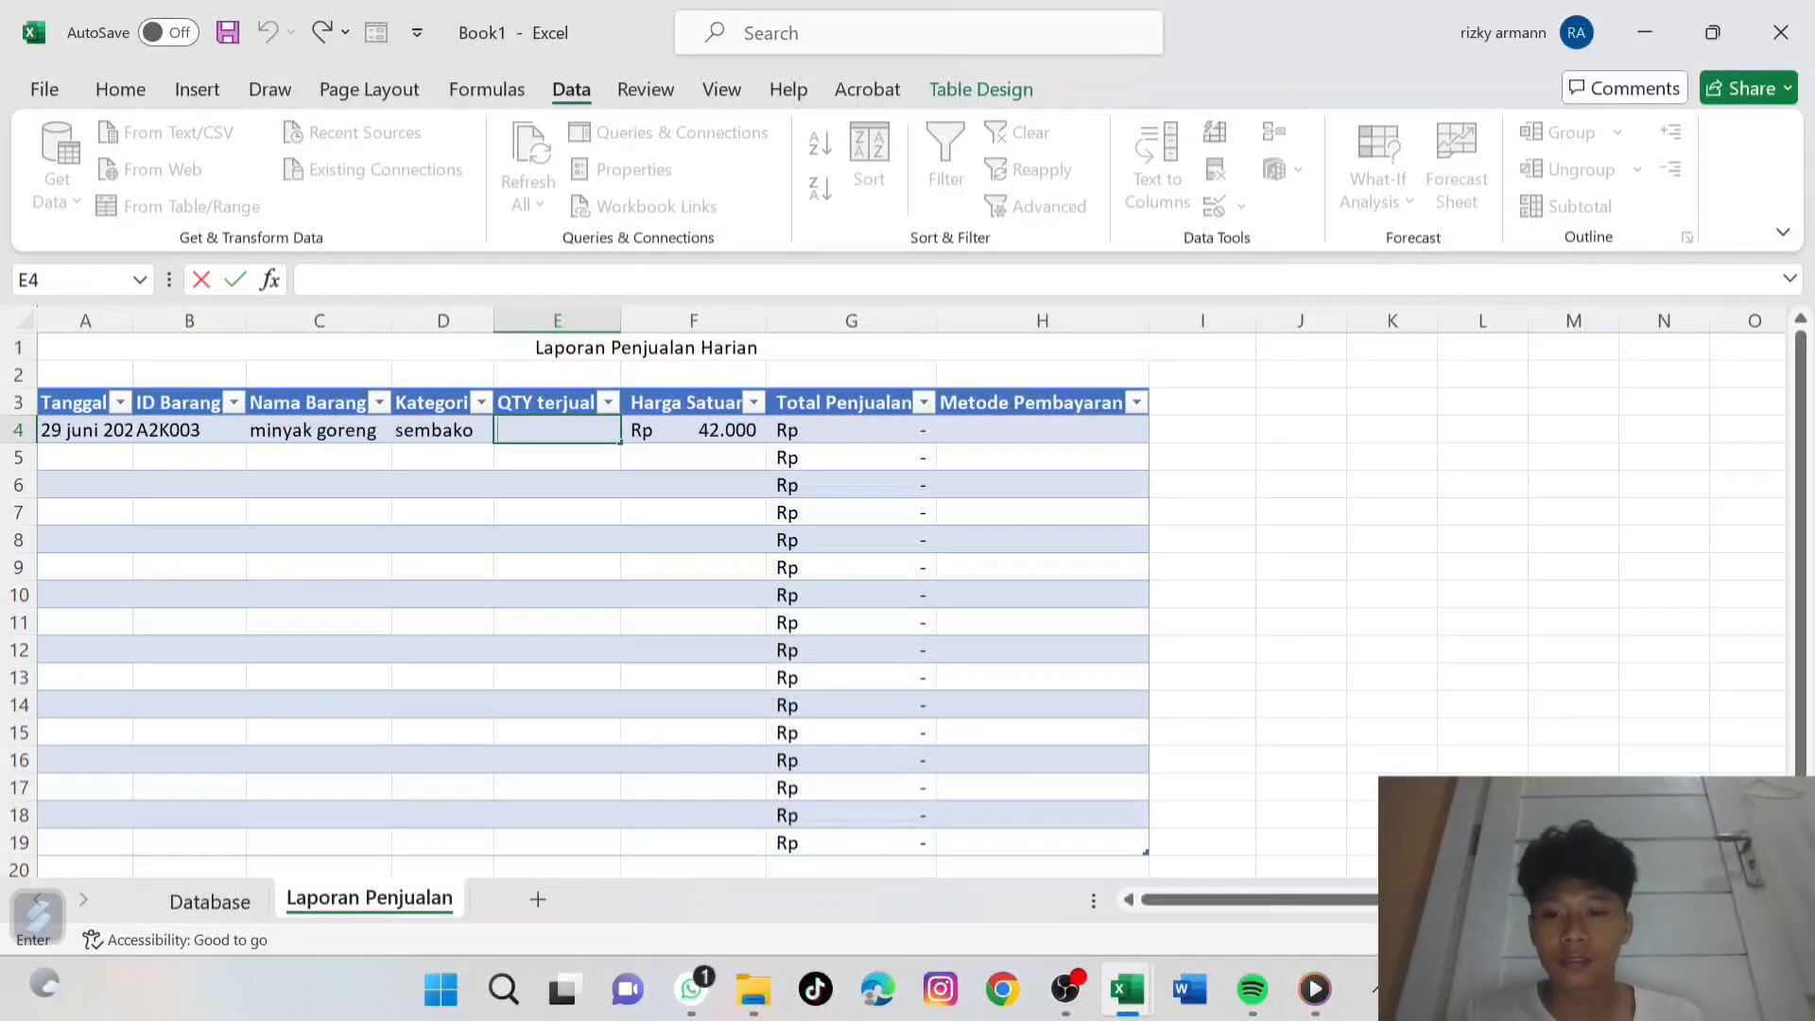
pyautogui.write('10')
pyautogui.press('Return')
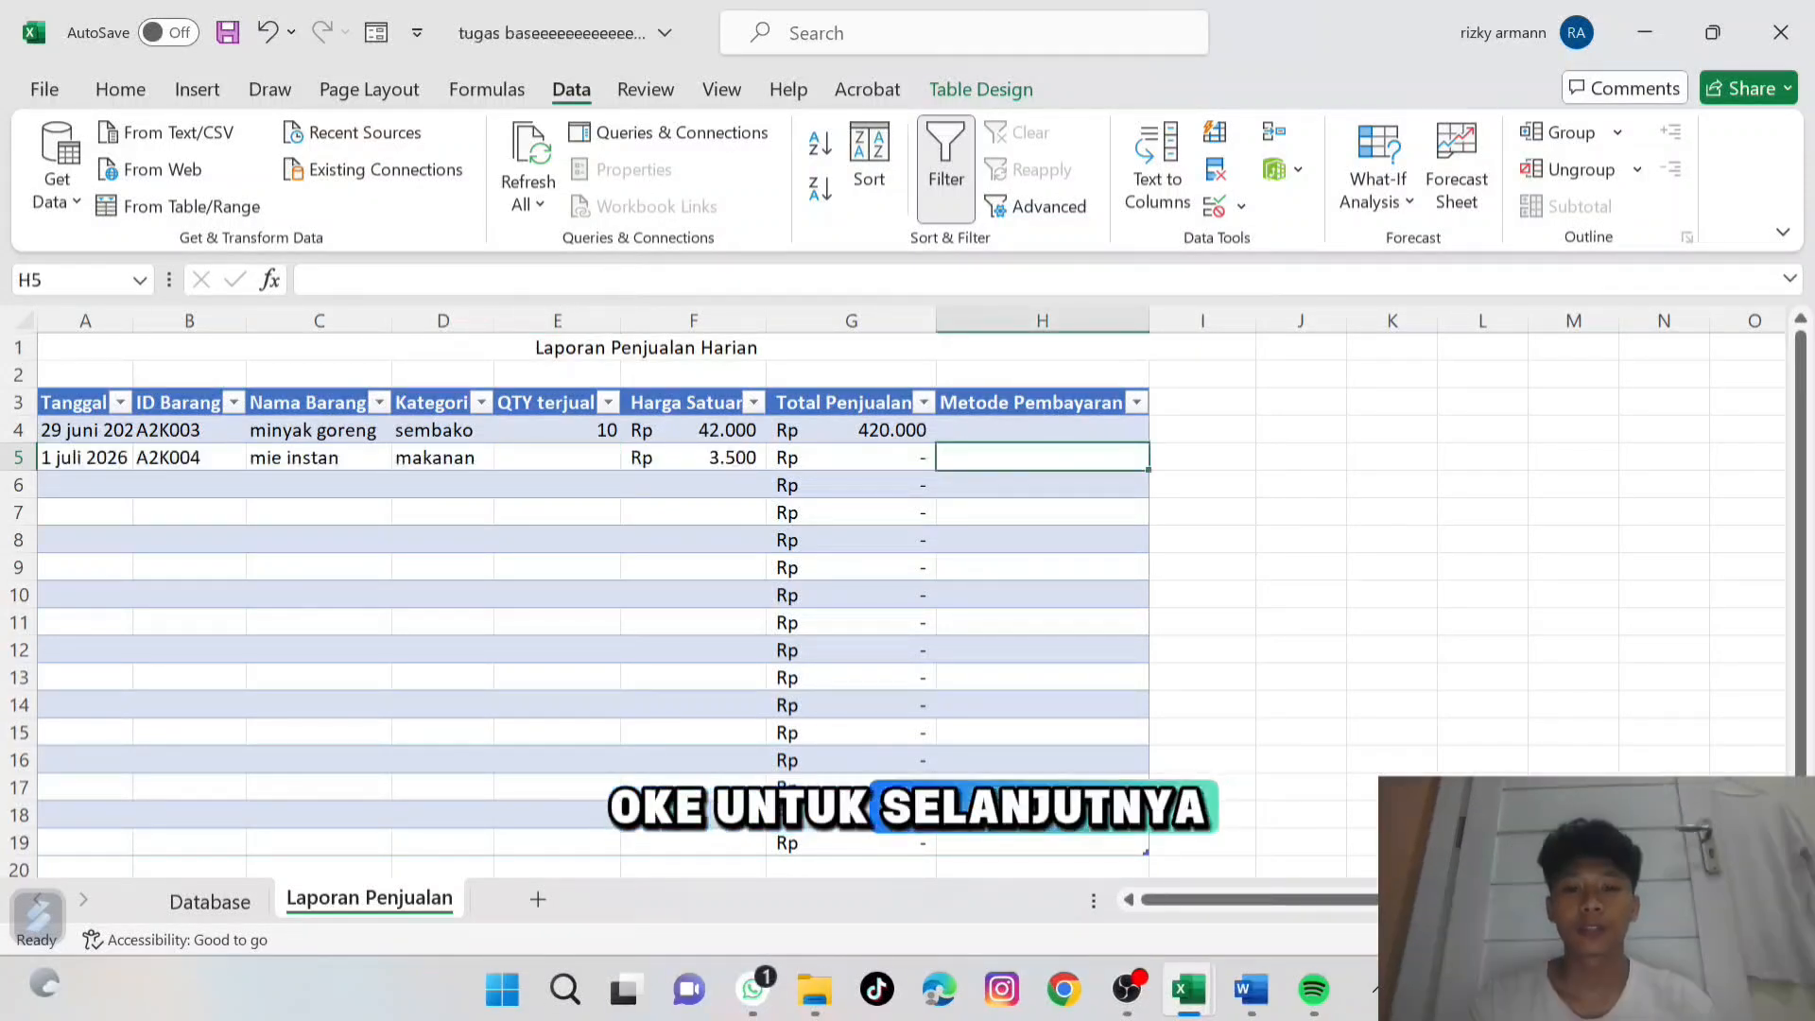
# Select the Metode Pembayaran cells H4:H19 and set their data validation to allow a List.
pyautogui.click(1042, 429)
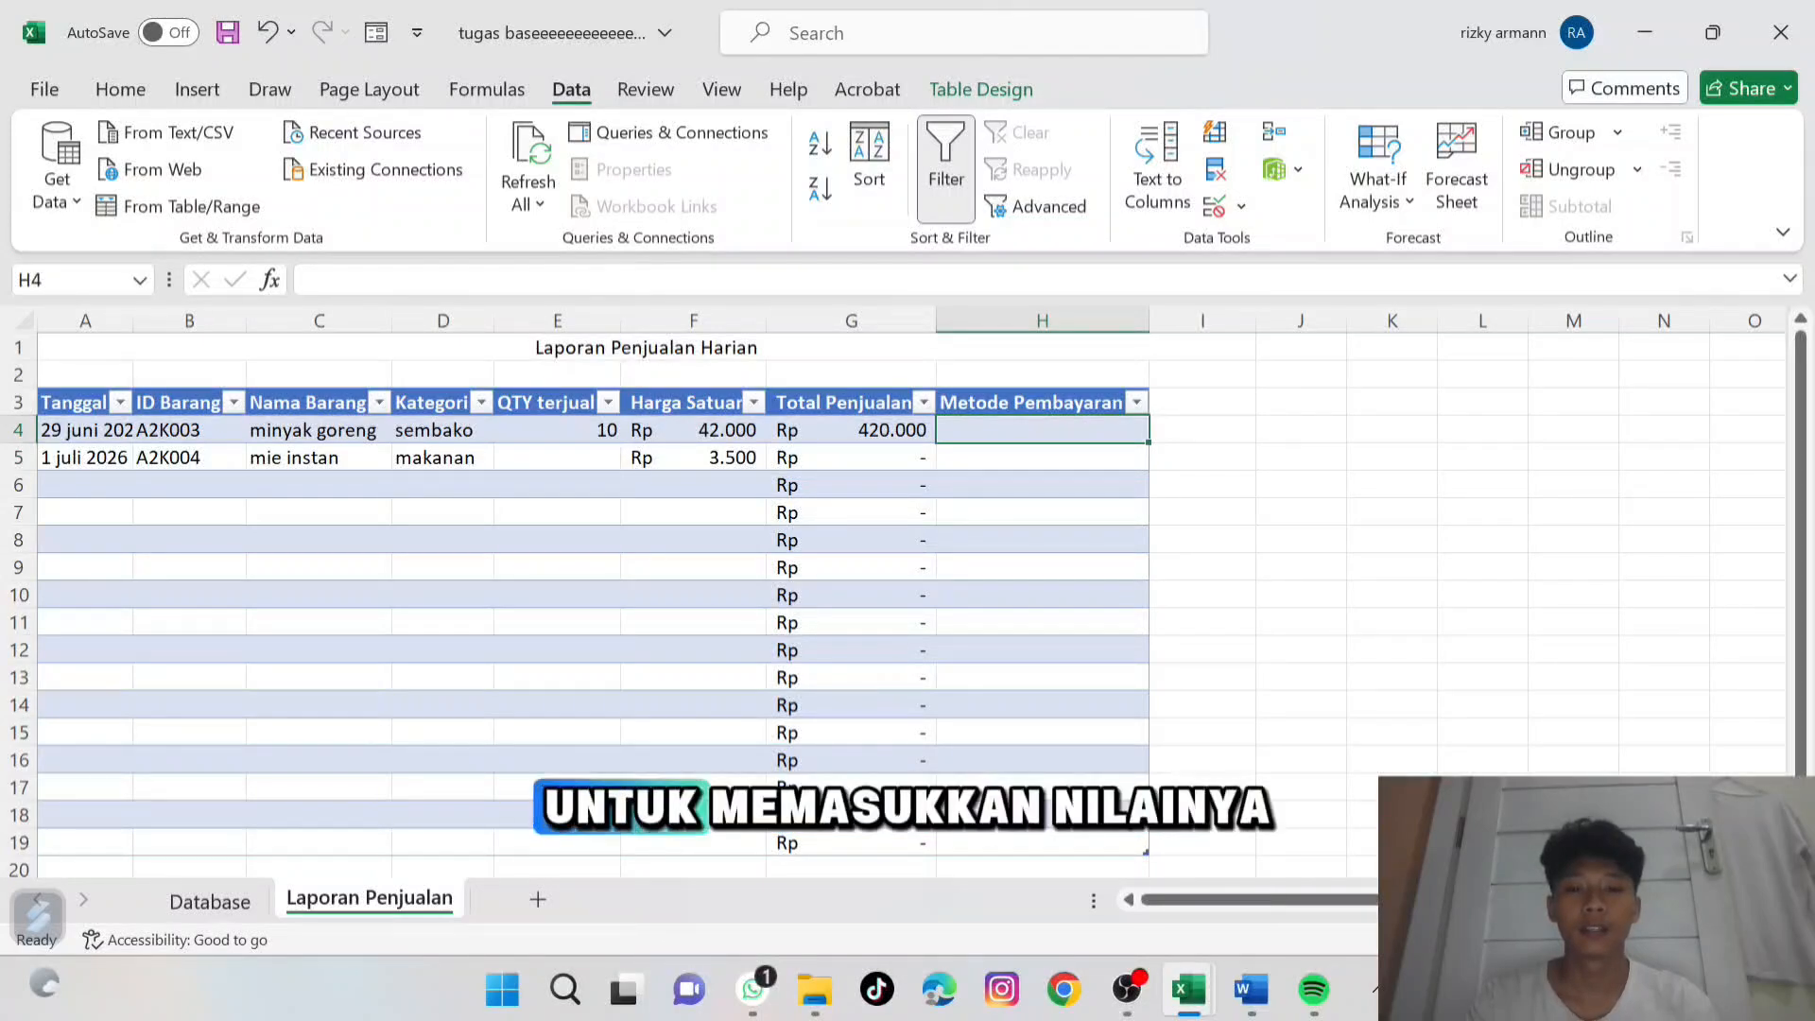
pyautogui.click(1041, 458)
pyautogui.moveTo(1041, 430); pyautogui.dragTo(1042, 787)
pyautogui.scroll(-1, 574, 567)
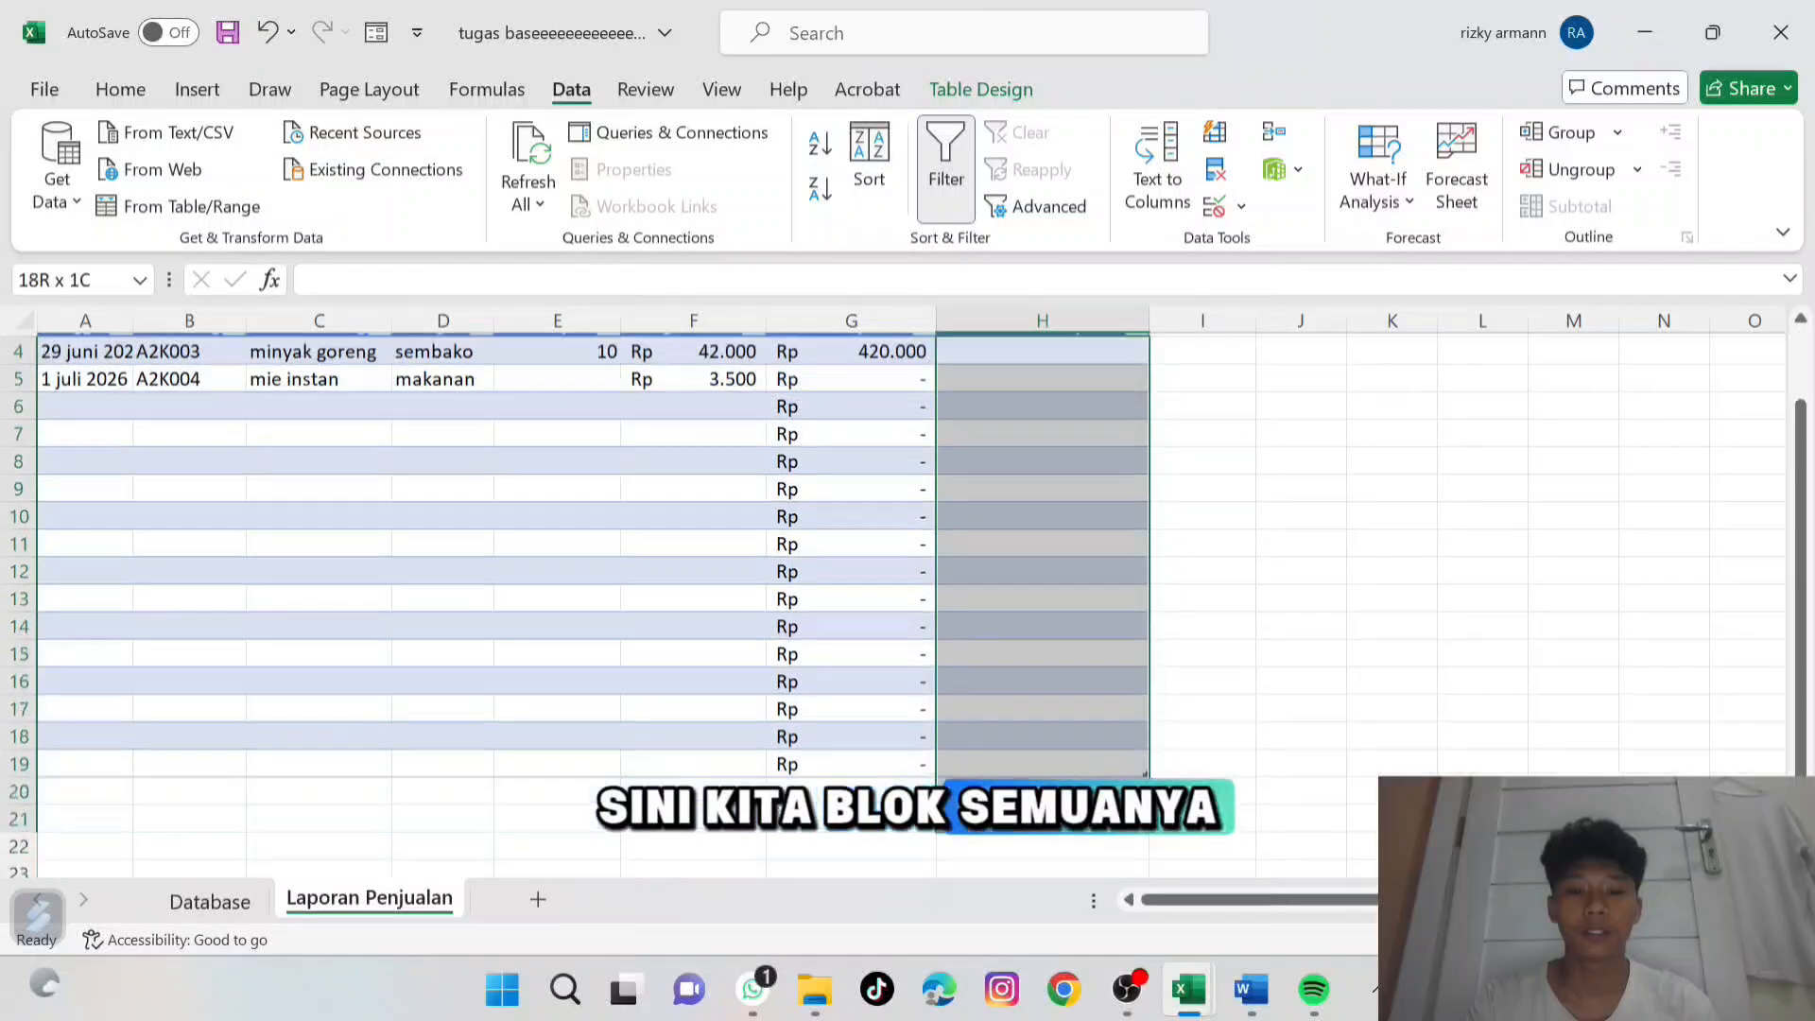
pyautogui.moveTo(1041, 704); pyautogui.dragTo(1042, 760)
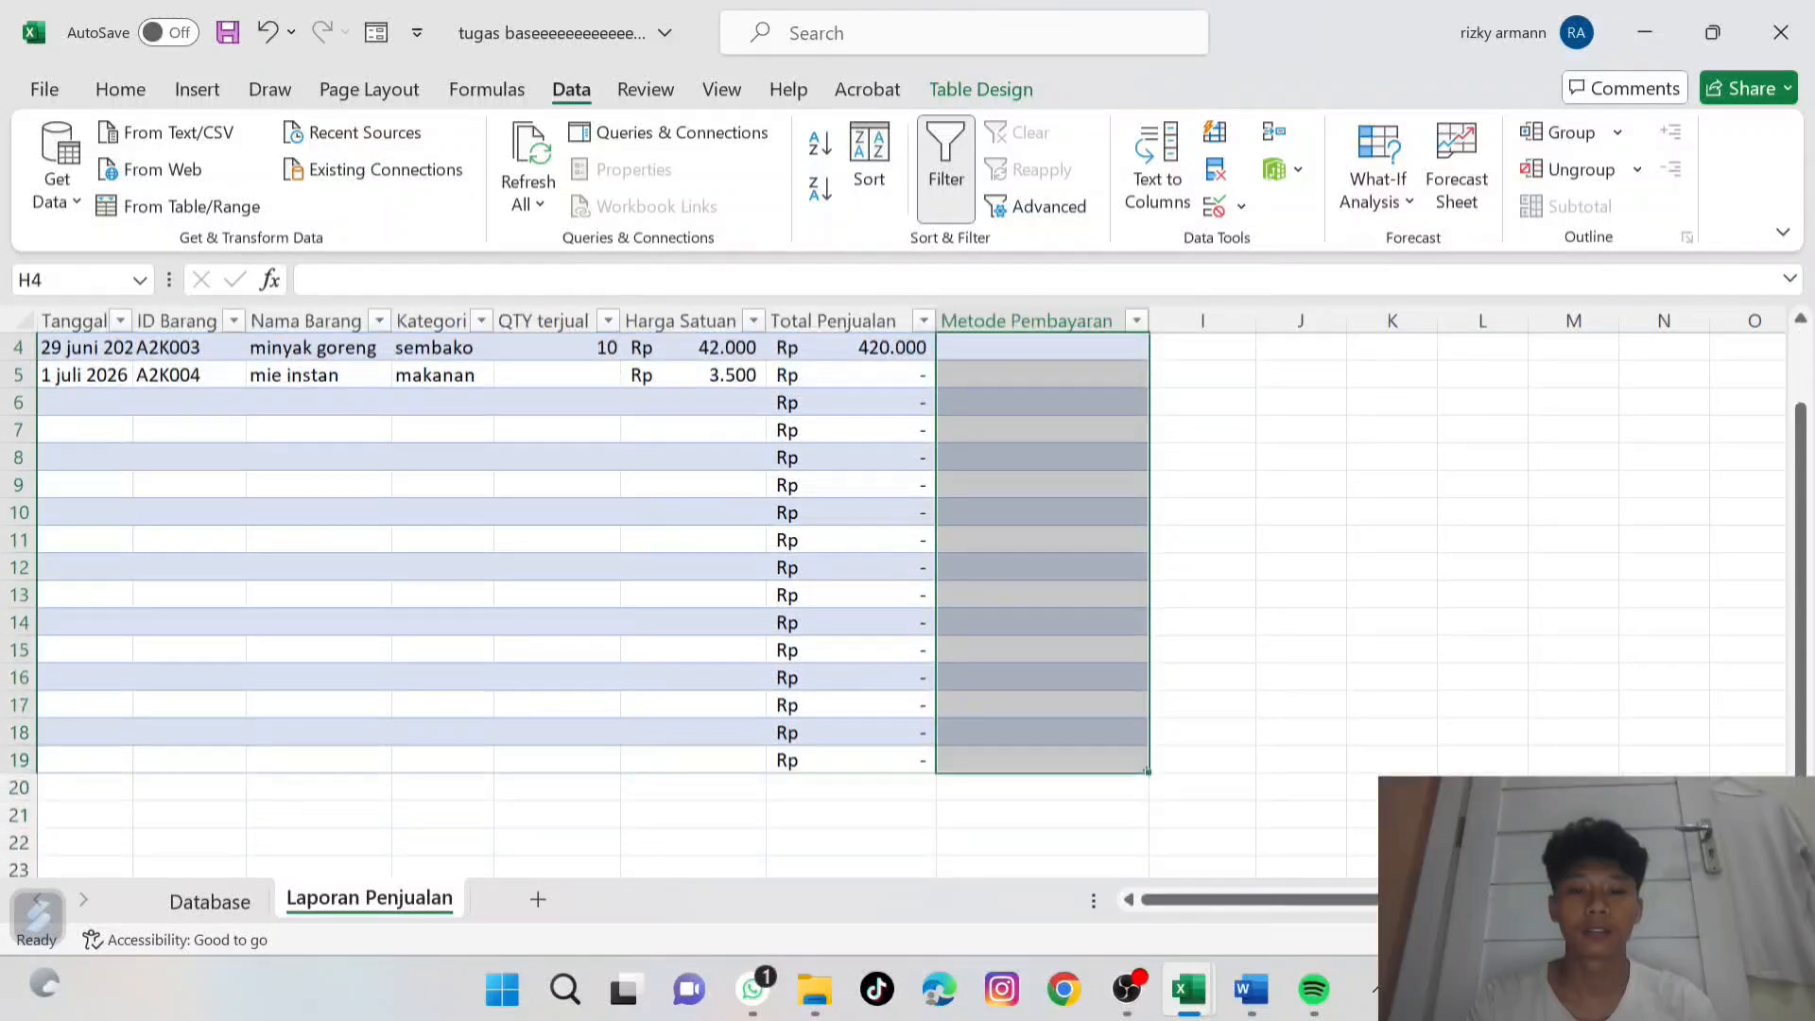
pyautogui.scroll(1, 575, 567)
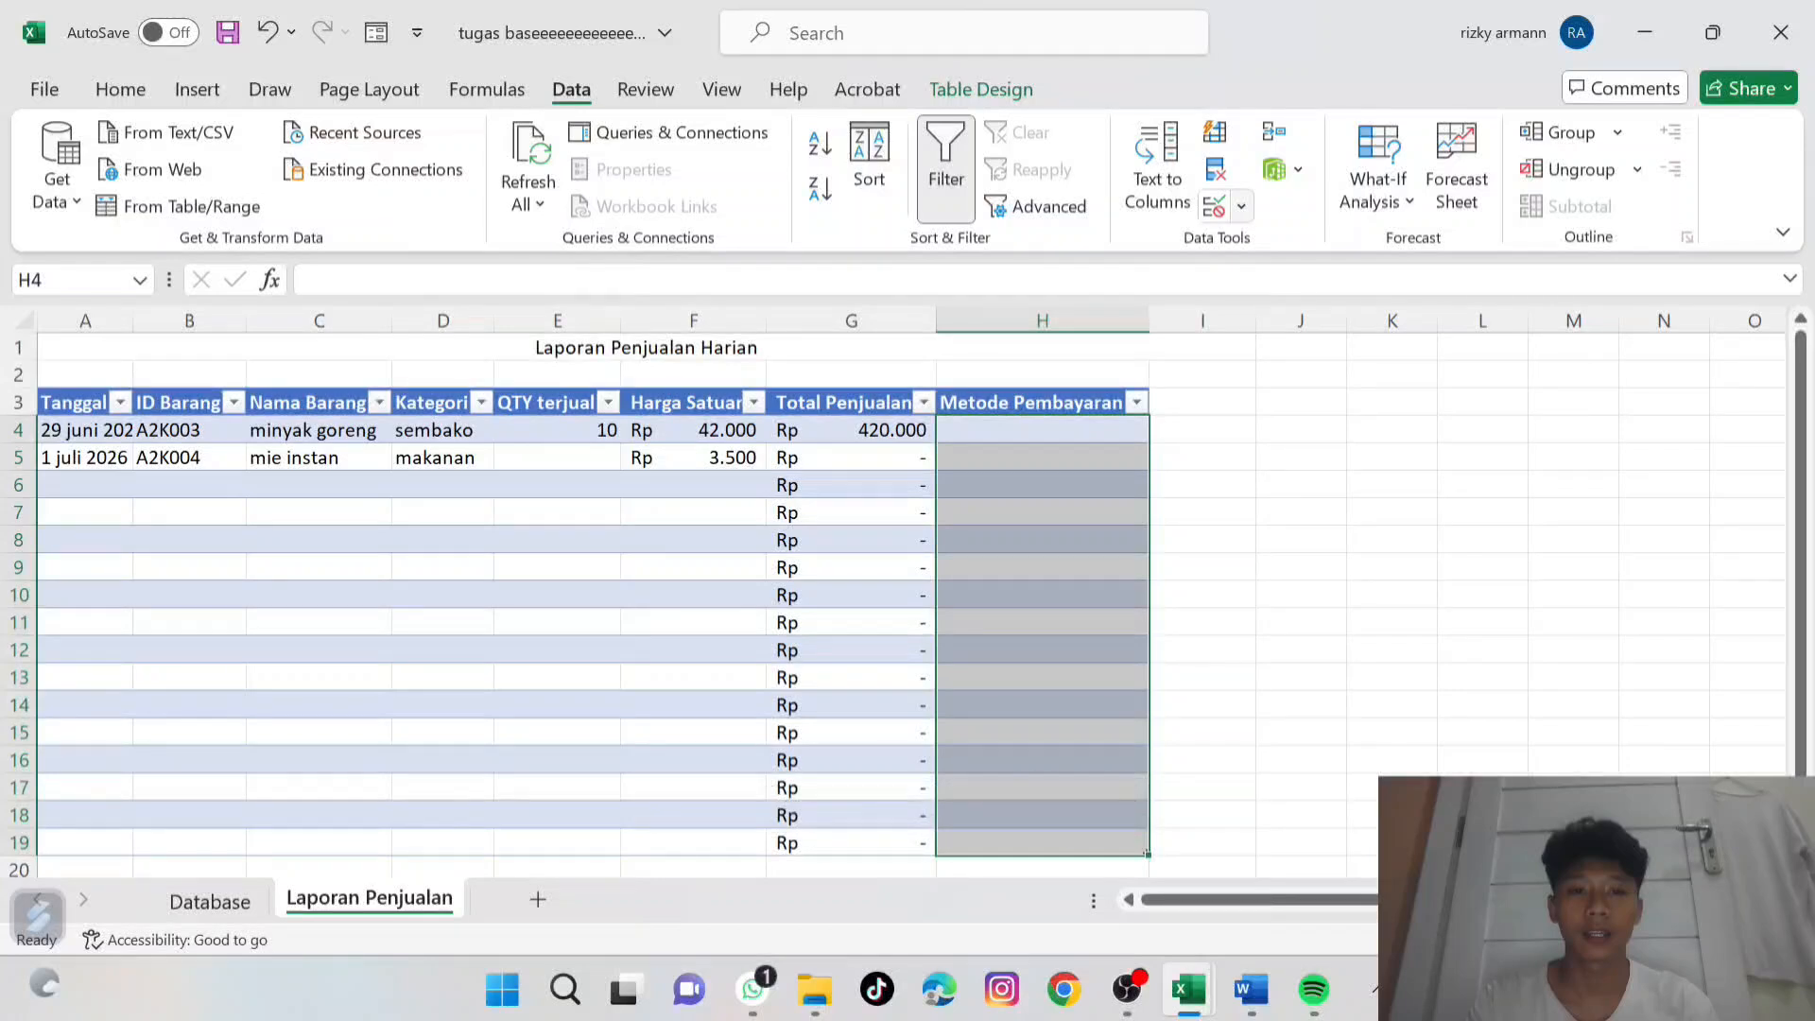
pyautogui.click(1240, 205)
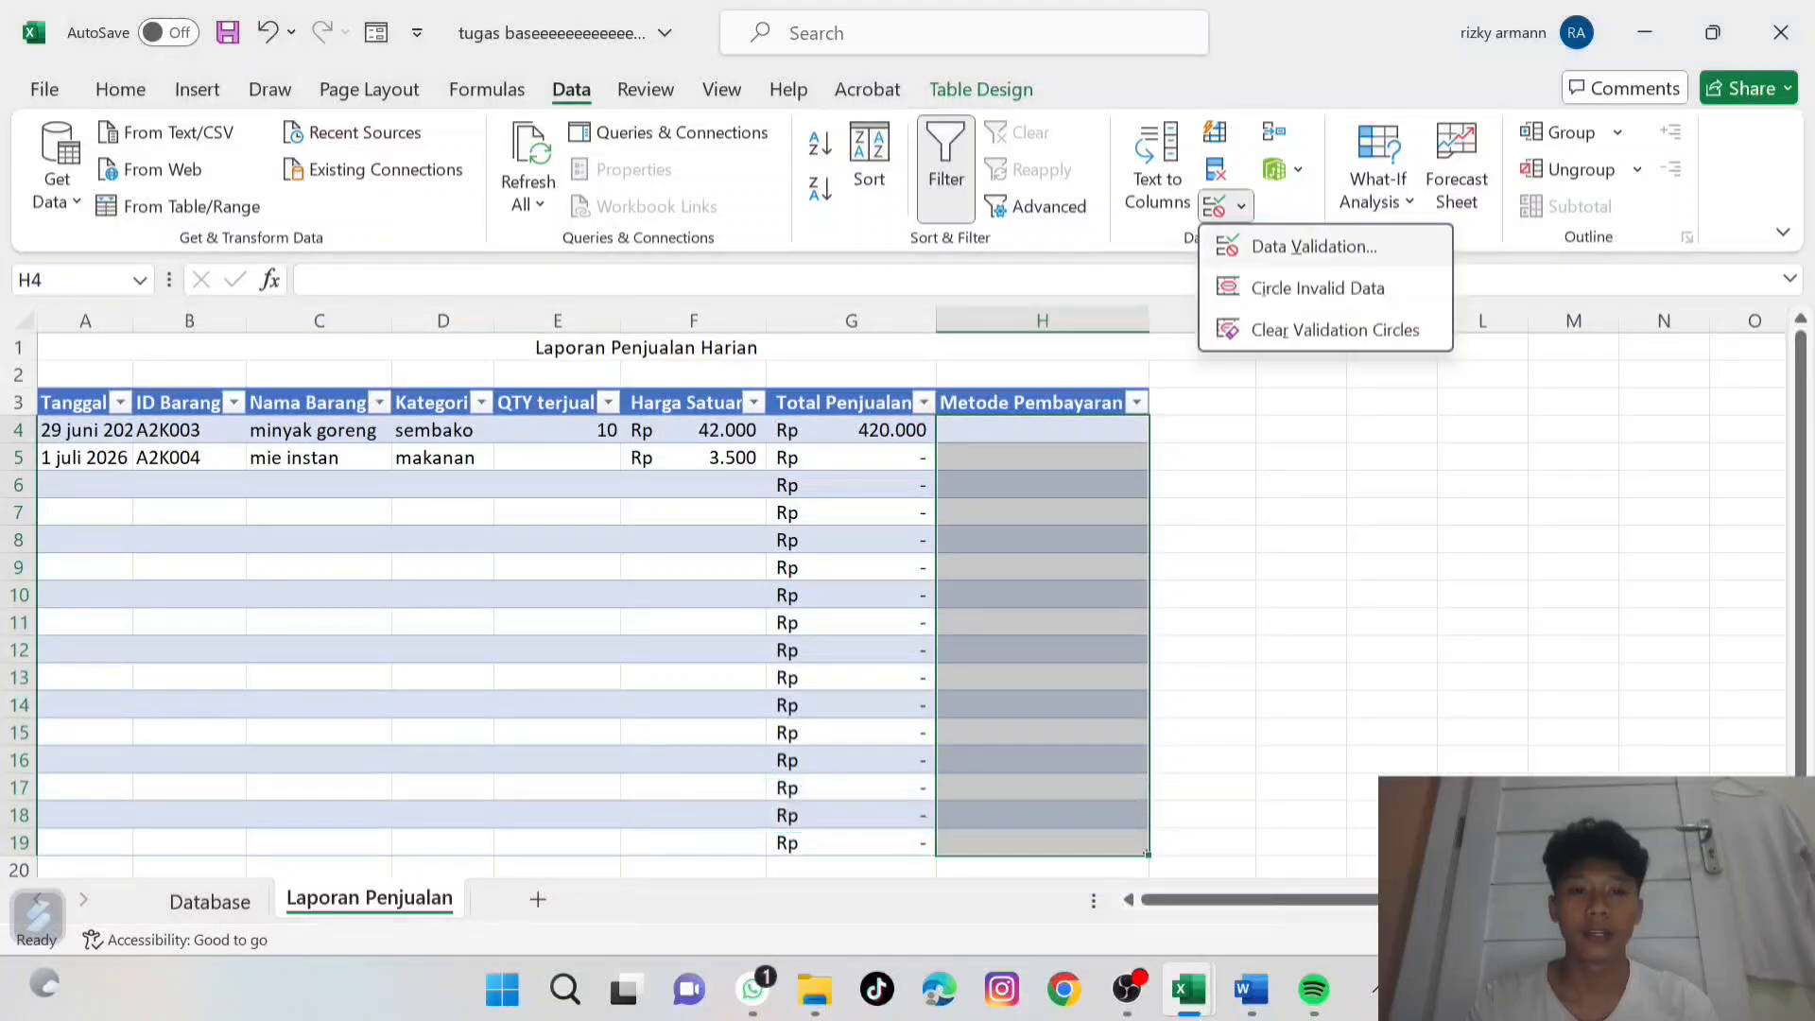
pyautogui.click(1313, 247)
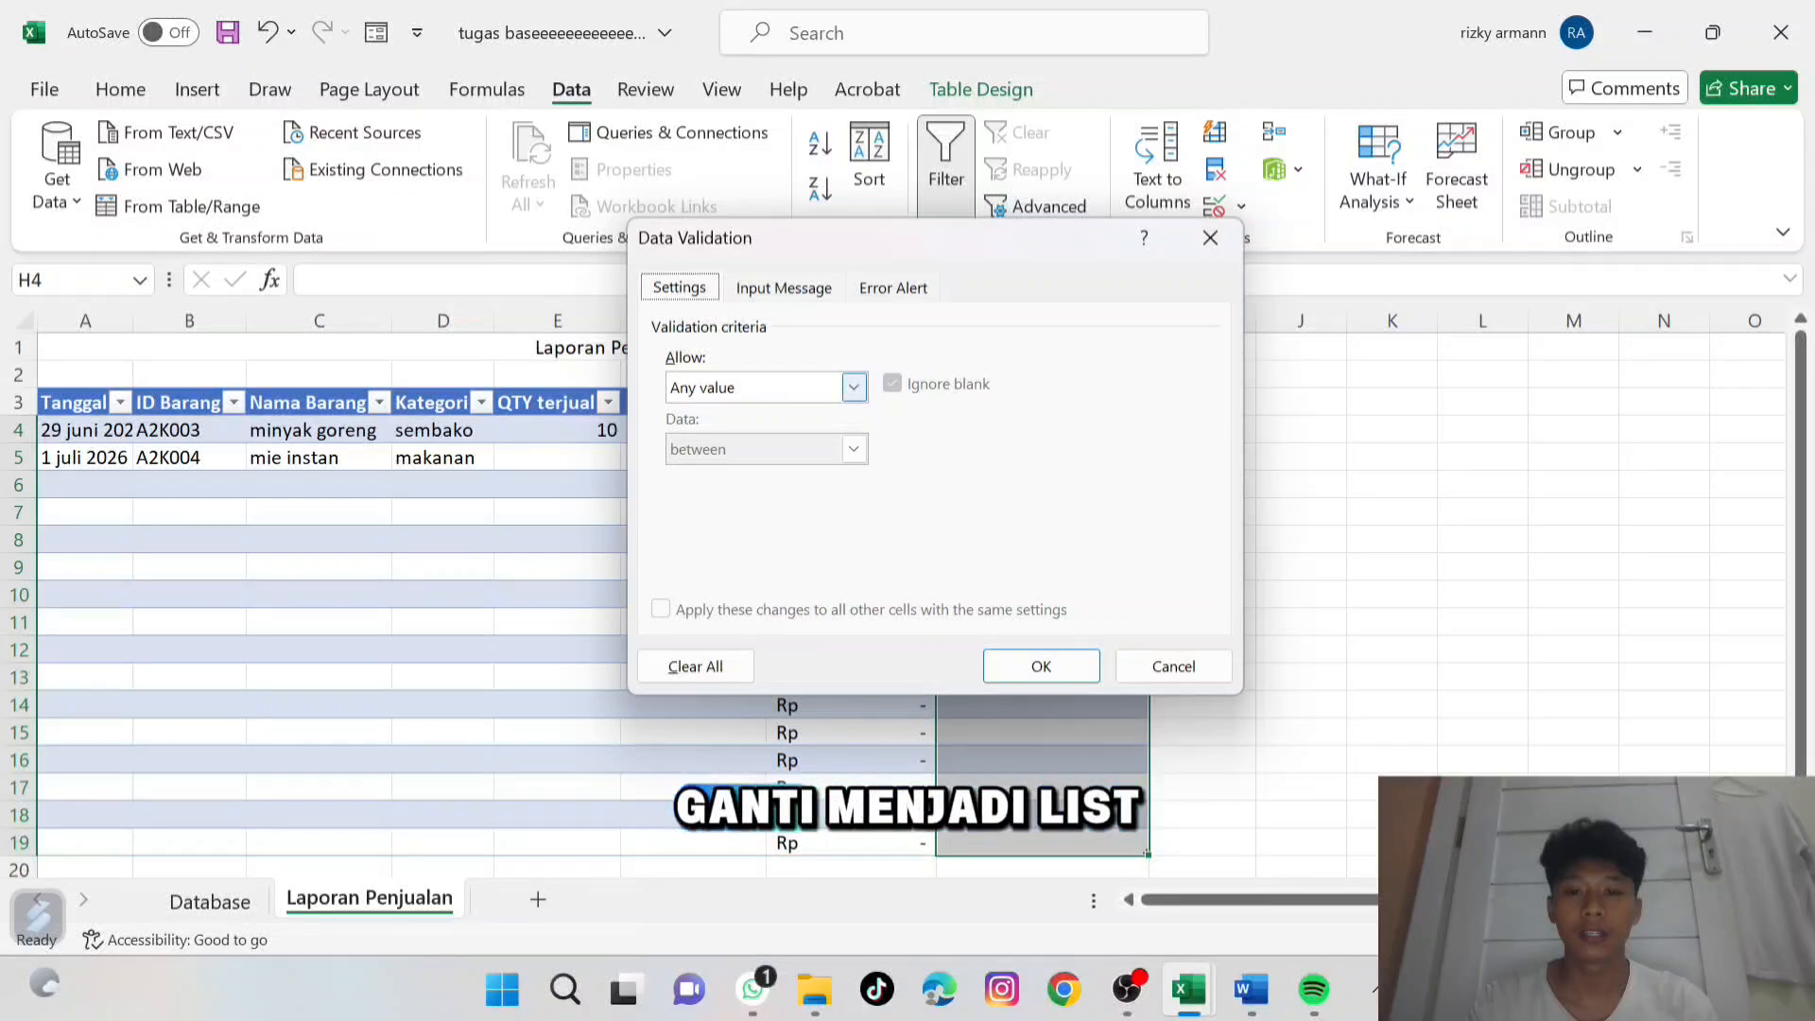
pyautogui.click(853, 386)
pyautogui.click(719, 475)
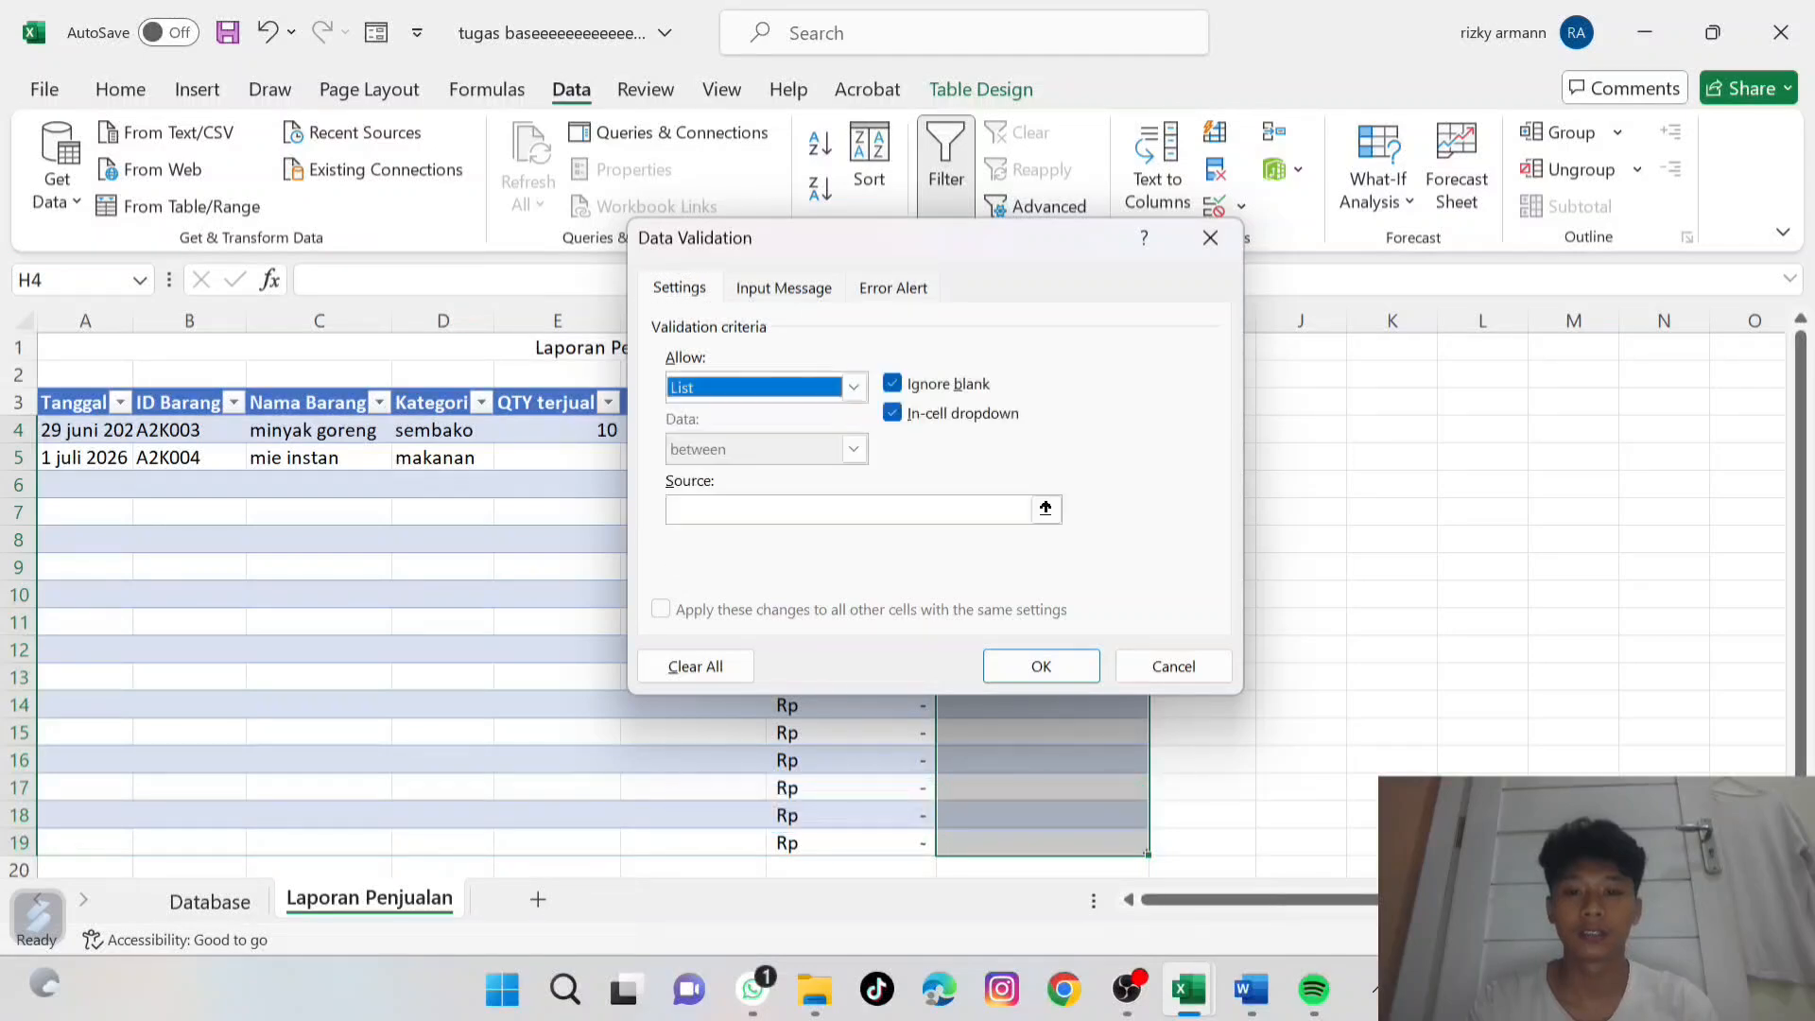
# Set the validation list source to Tunai; Qris; Transfer and apply it to the Metode Pembayaran cells.
pyautogui.click(813, 510)
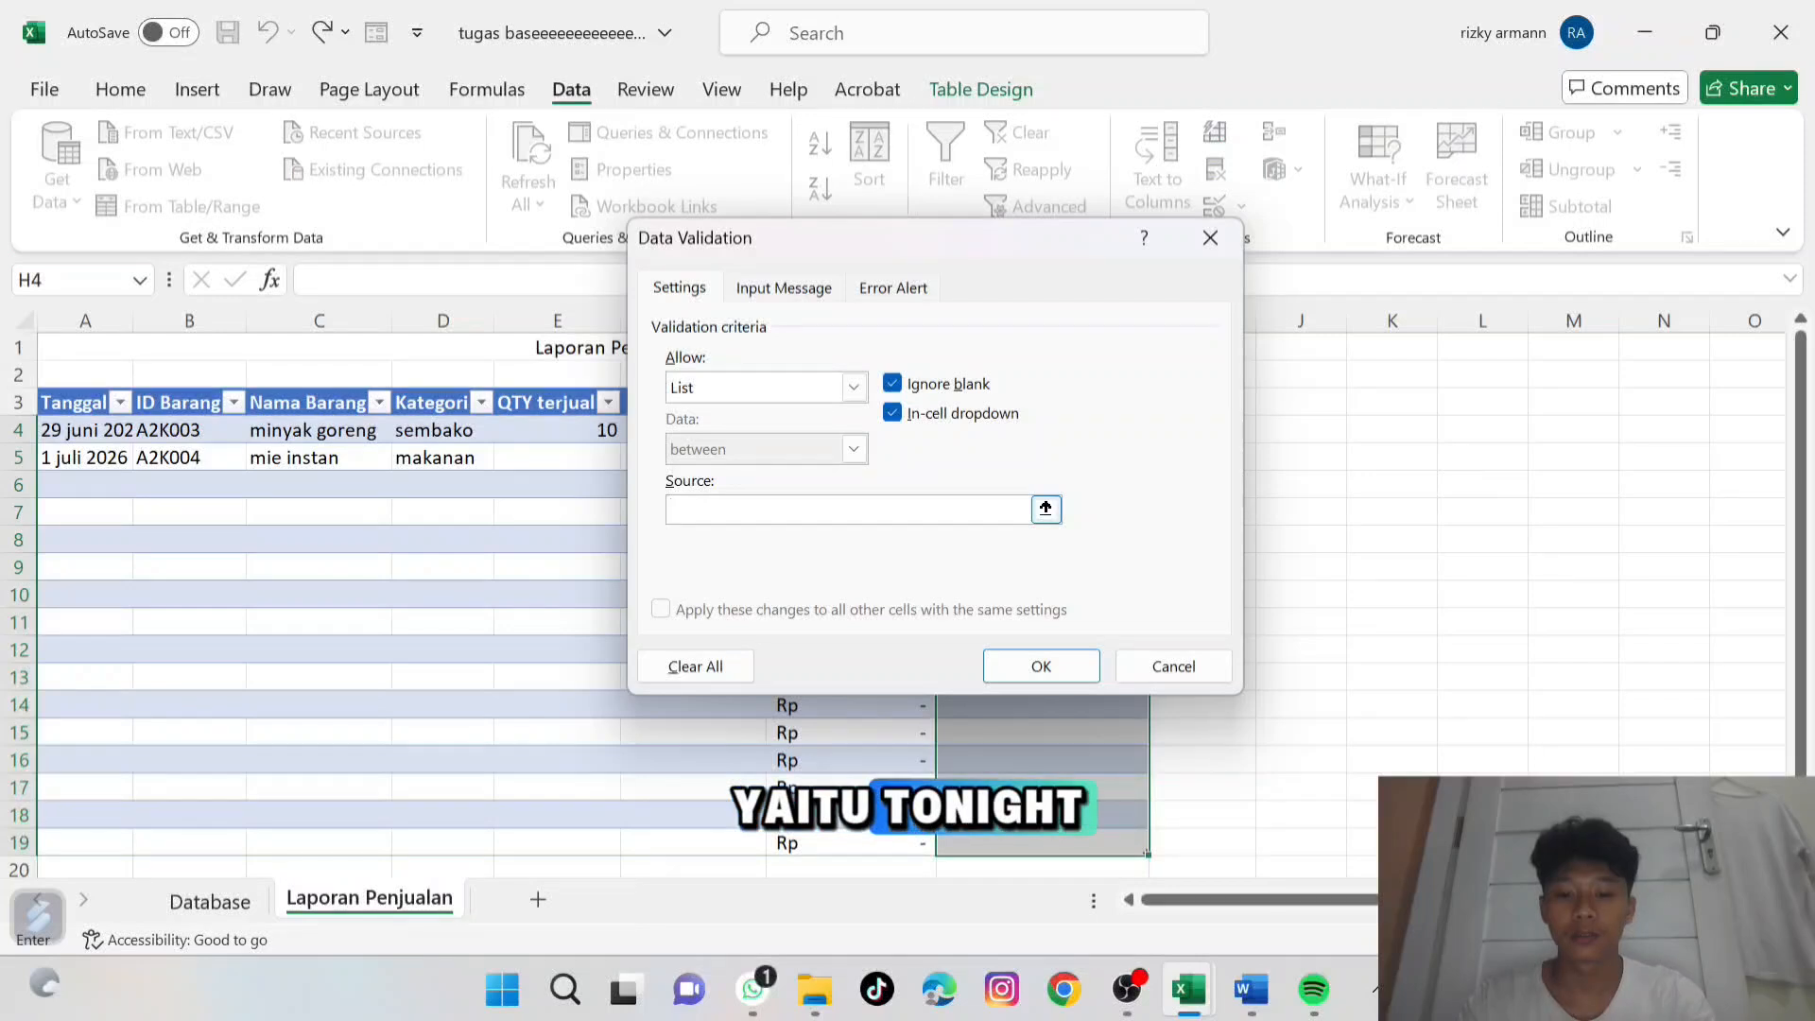
pyautogui.write('Tunao')
pyautogui.press('BackSpace')
pyautogui.write('i')
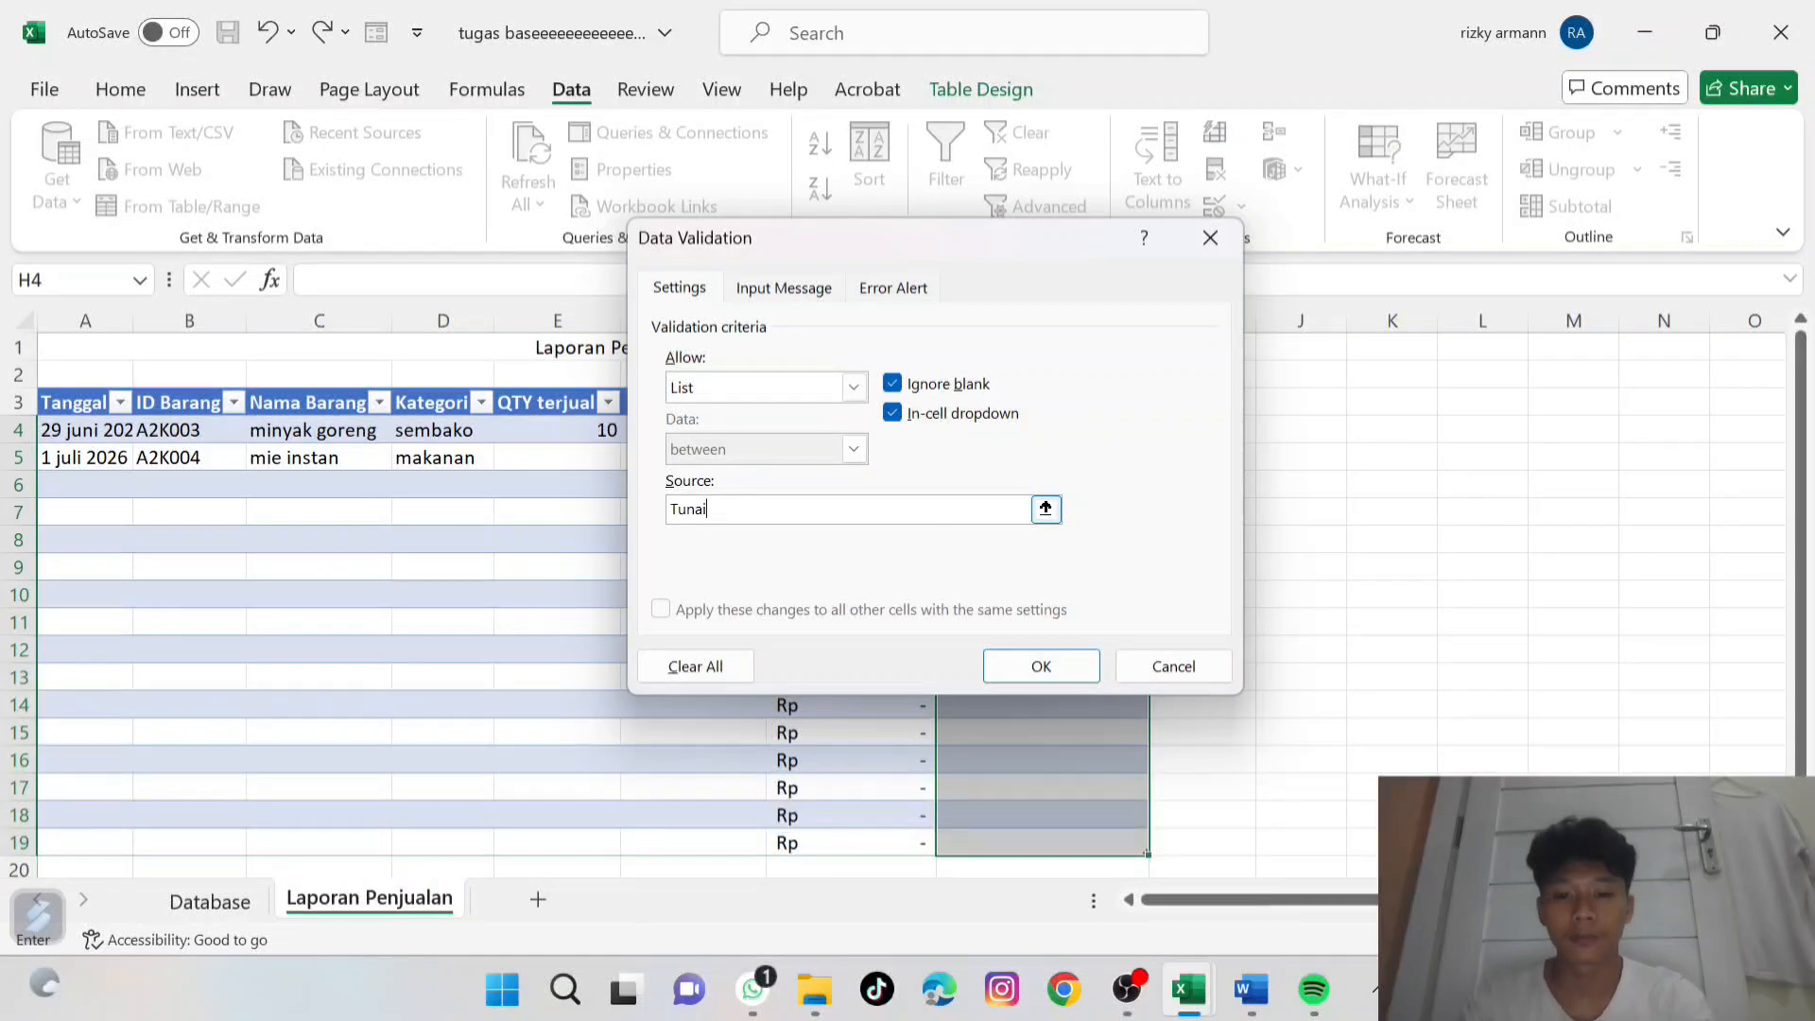
pyautogui.write(';')
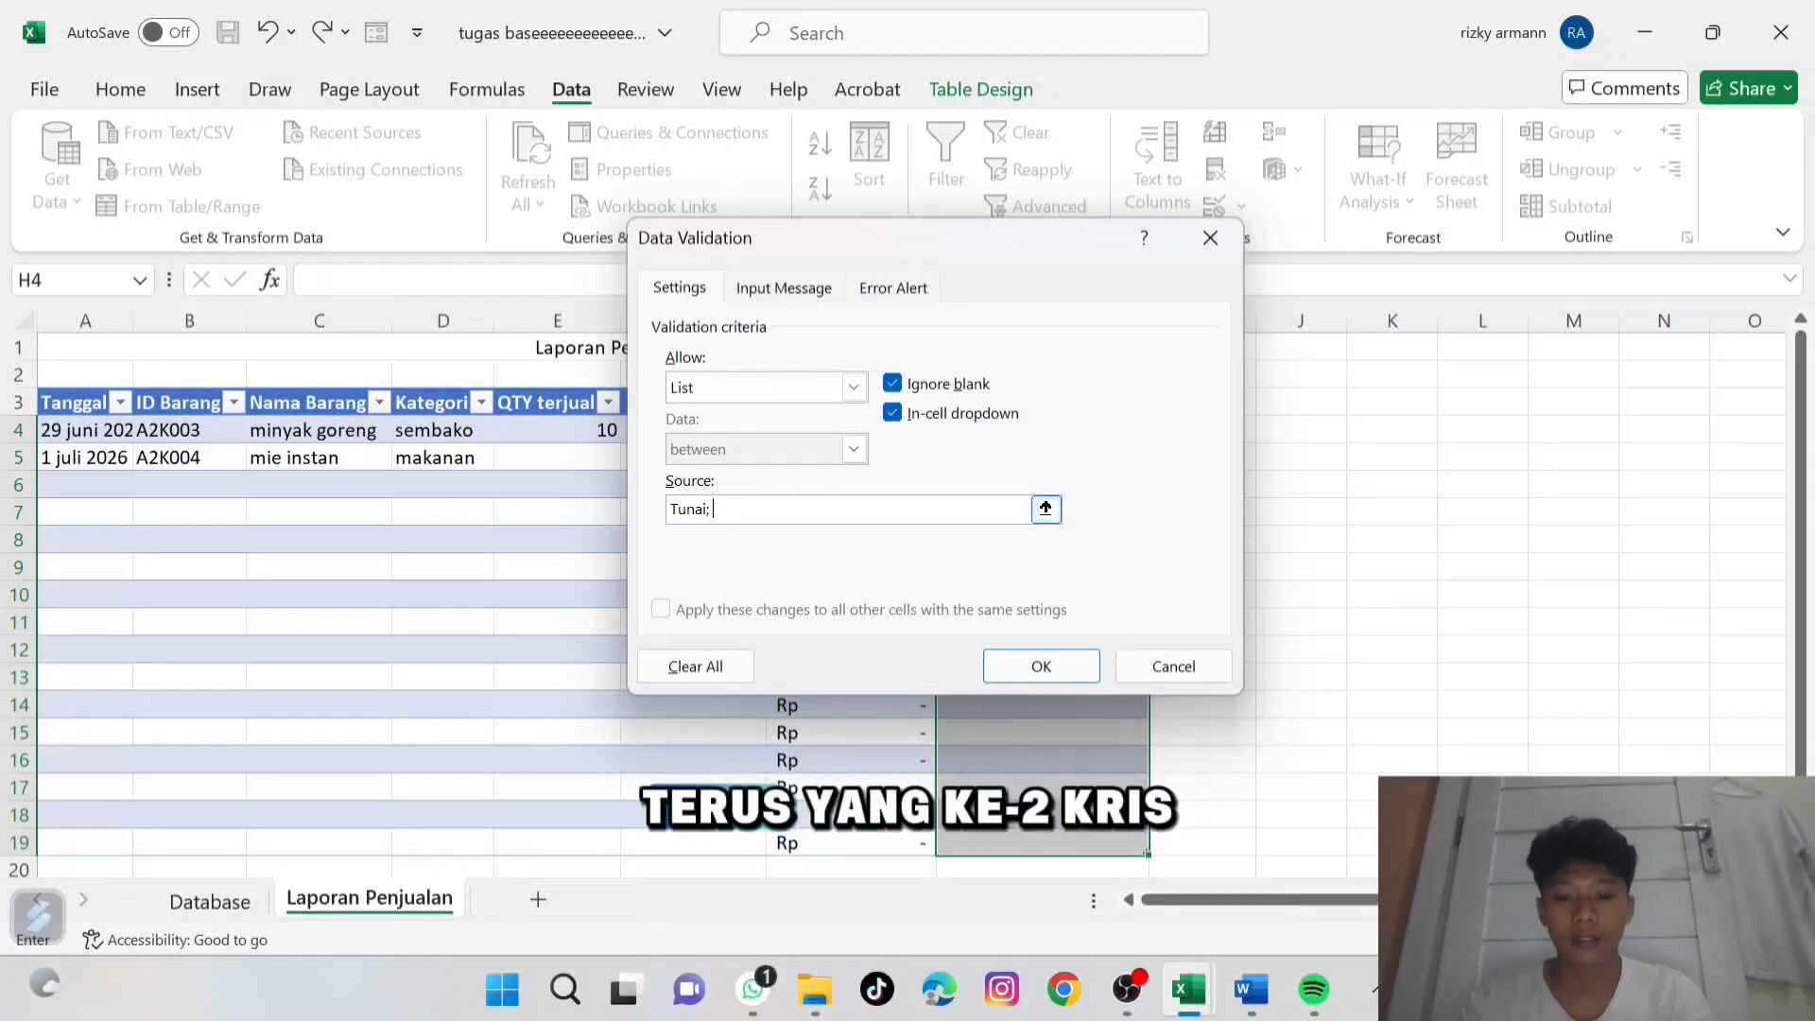
pyautogui.write('Q')
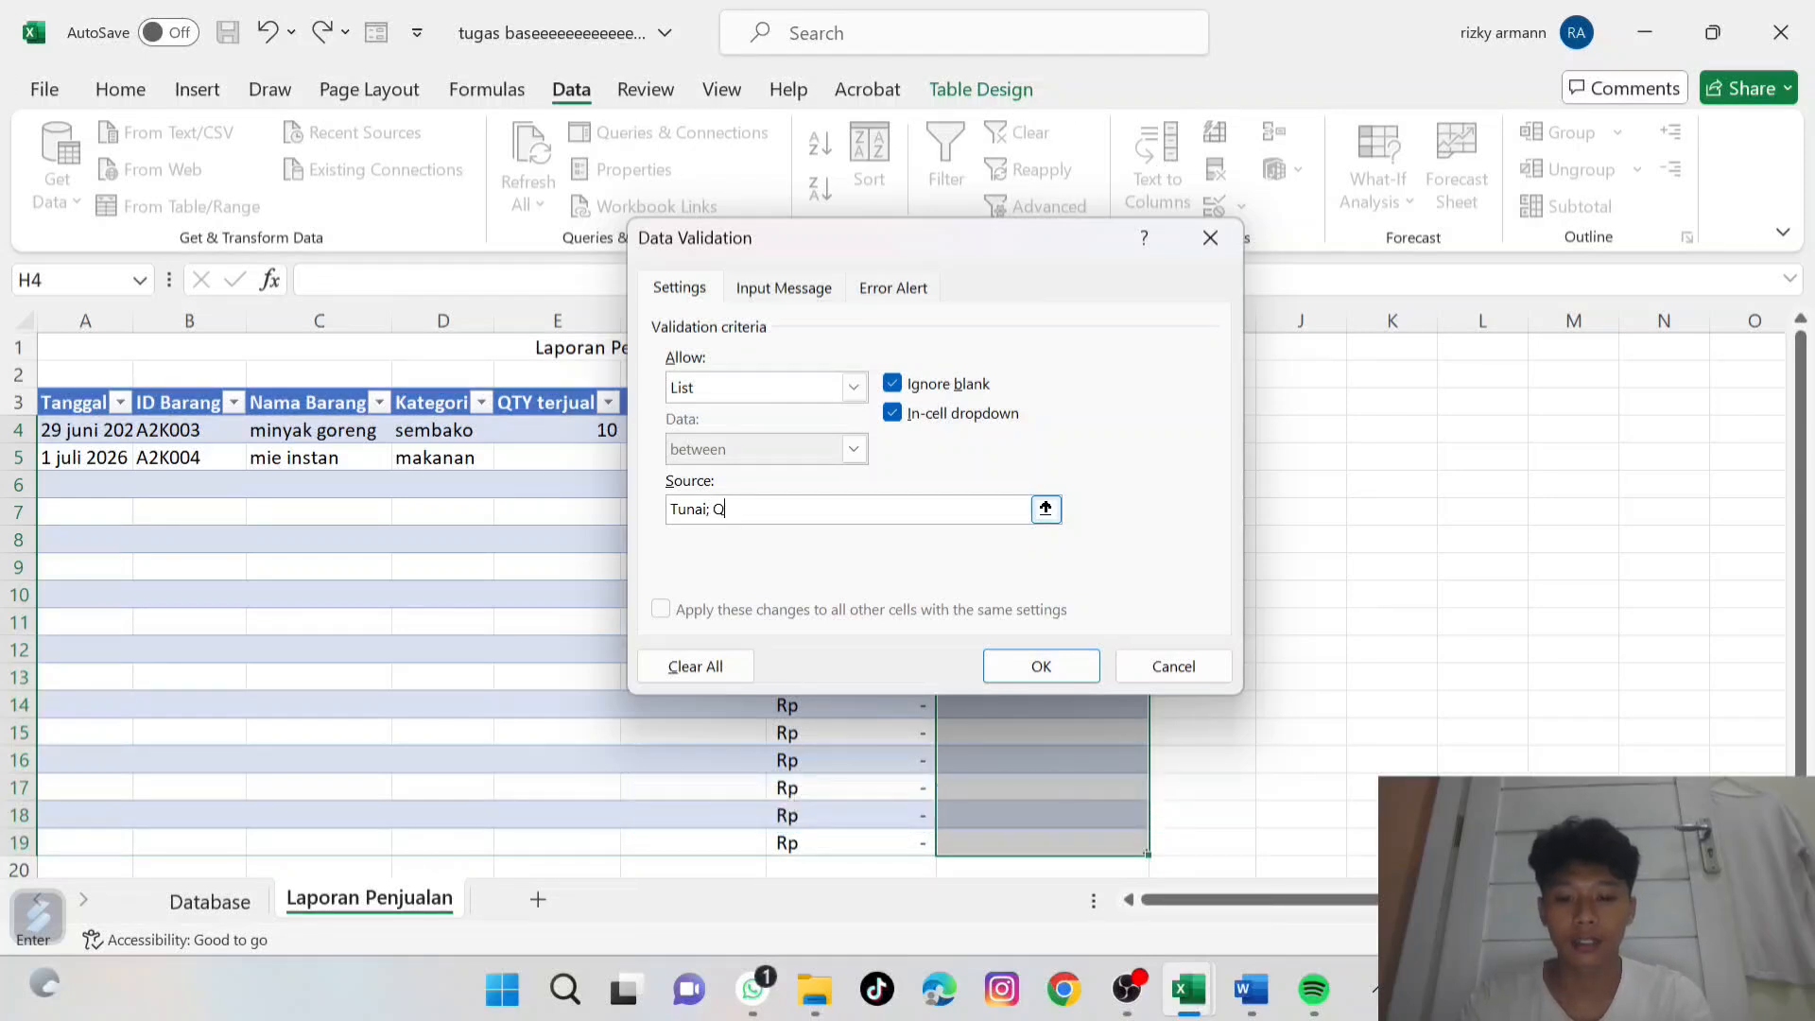
pyautogui.write('ris; Transfer')
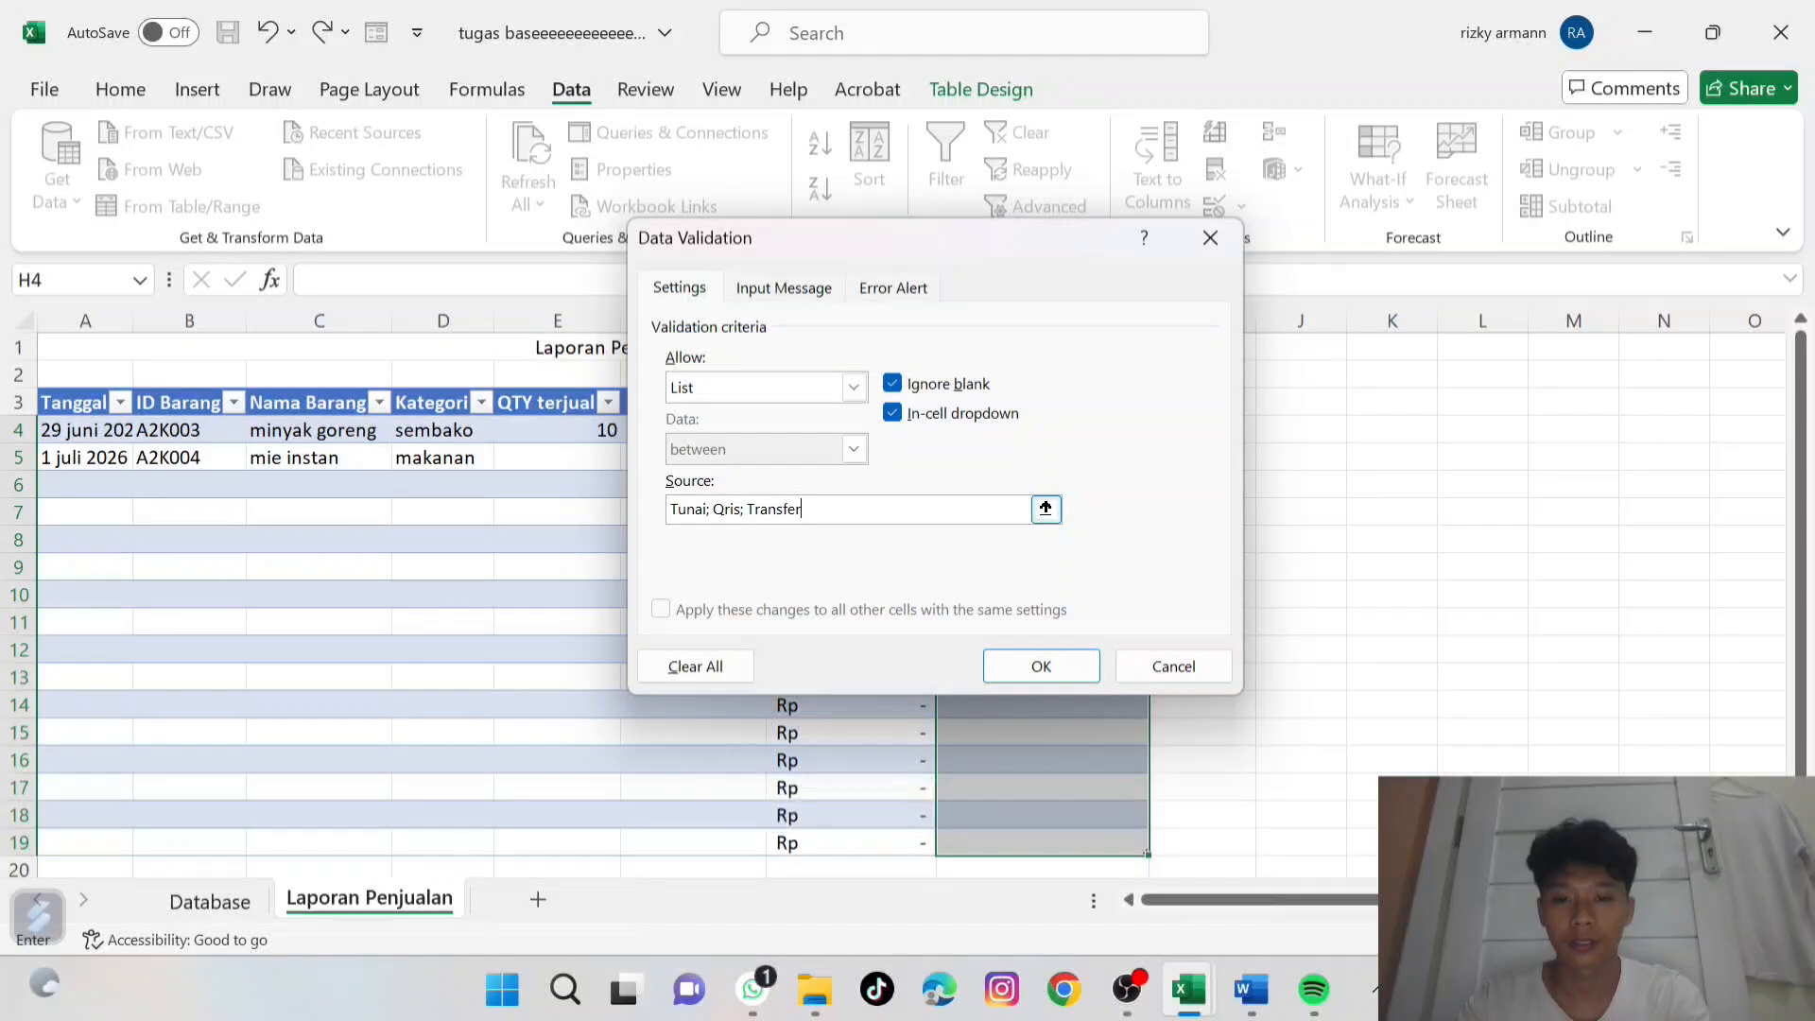
pyautogui.press('Return')
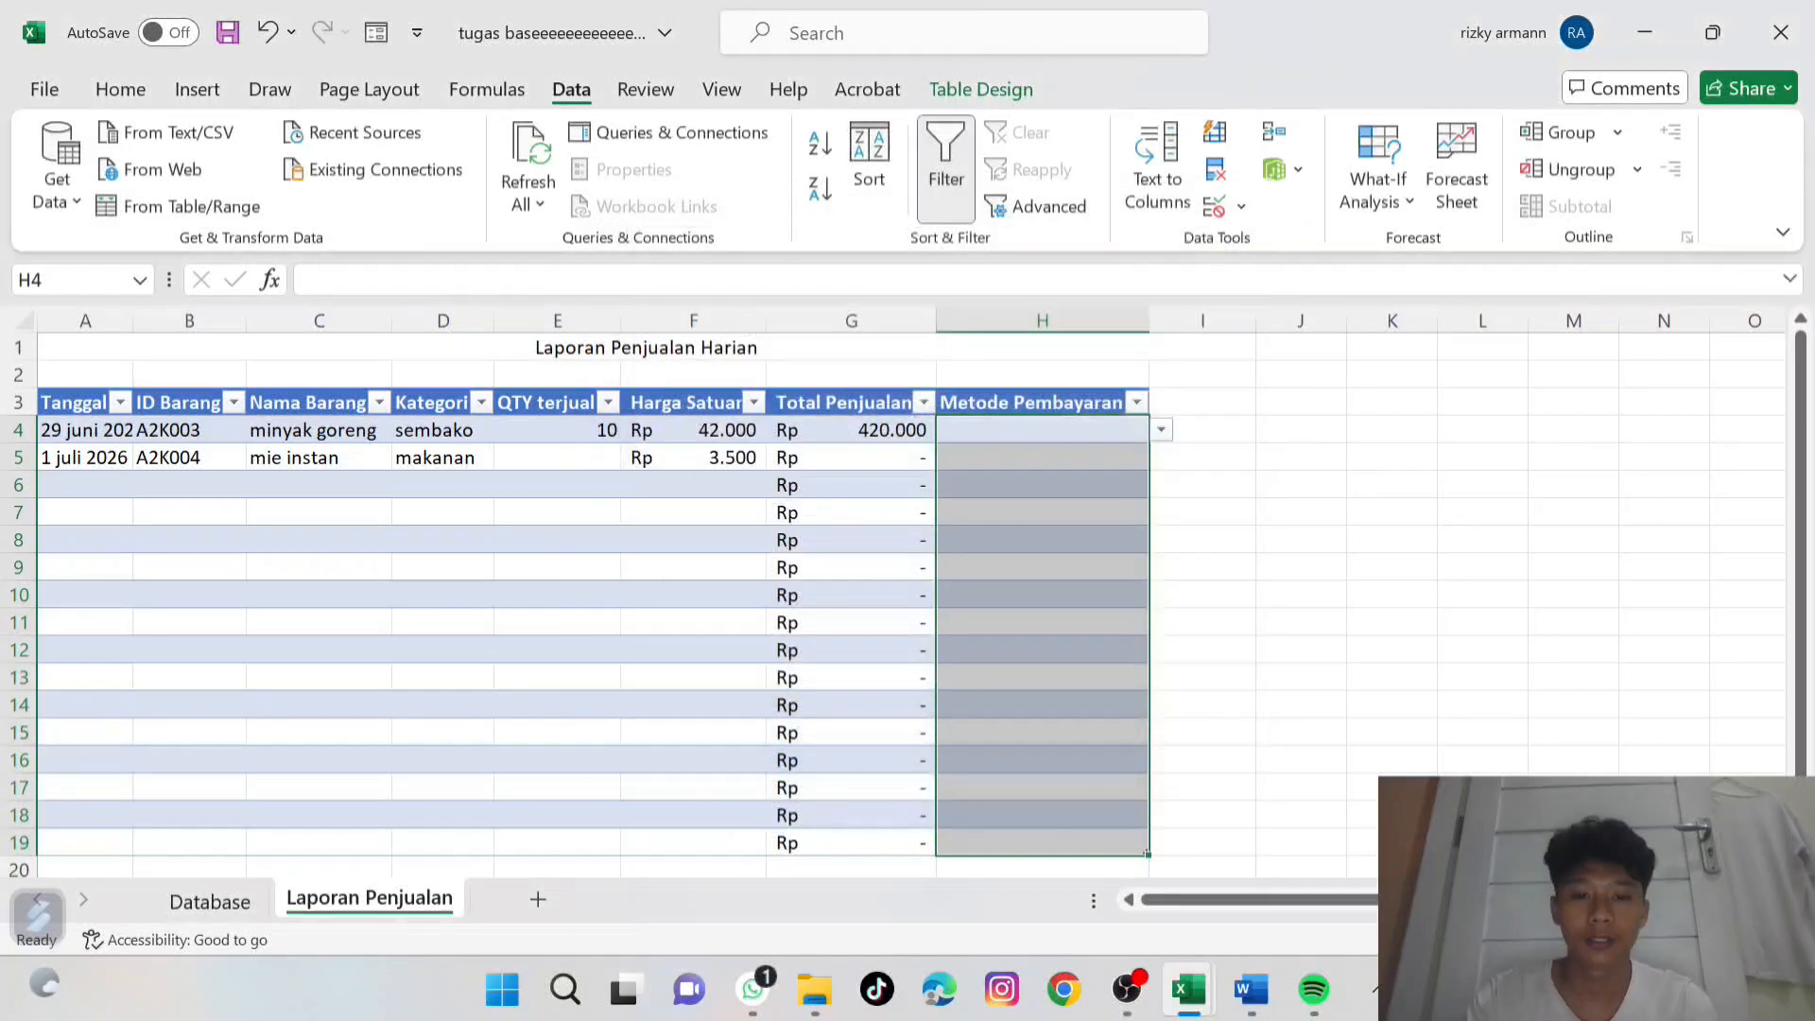
# Choose Tunai as the payment method in cell H4 for the minyak goreng sale.
pyautogui.click(1042, 430)
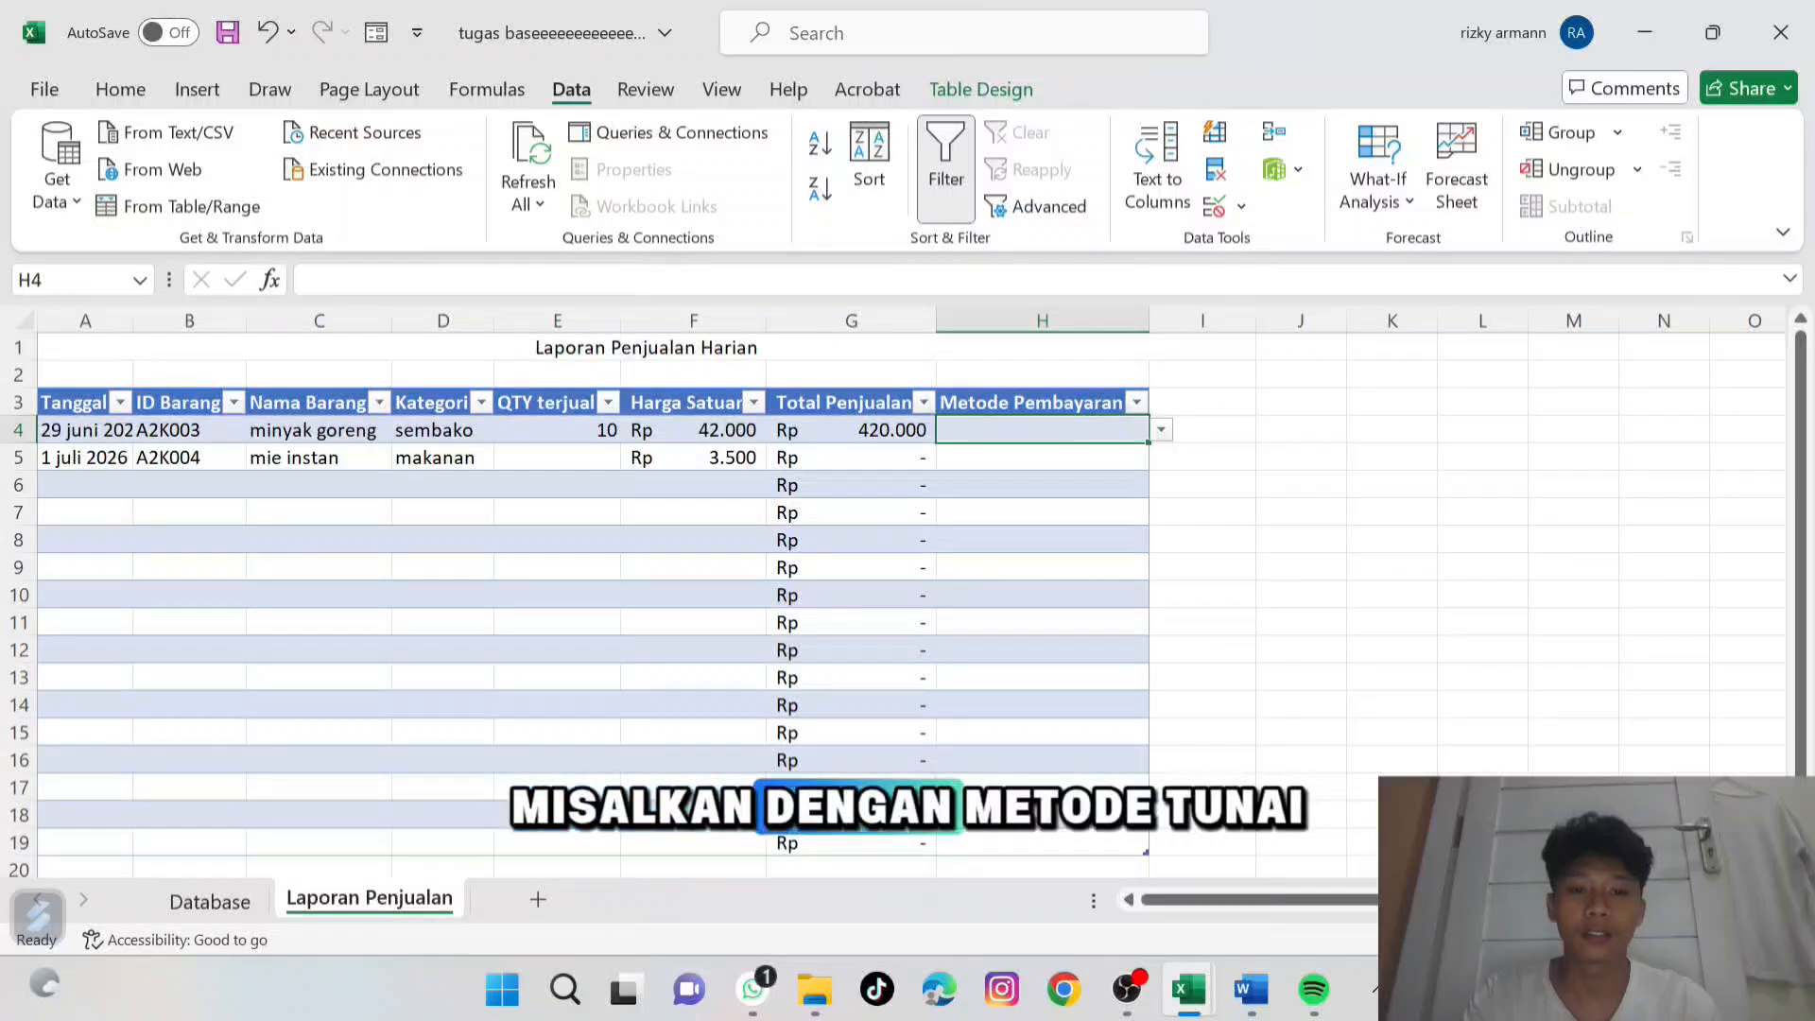
pyautogui.hotkey('alt', 'Down')
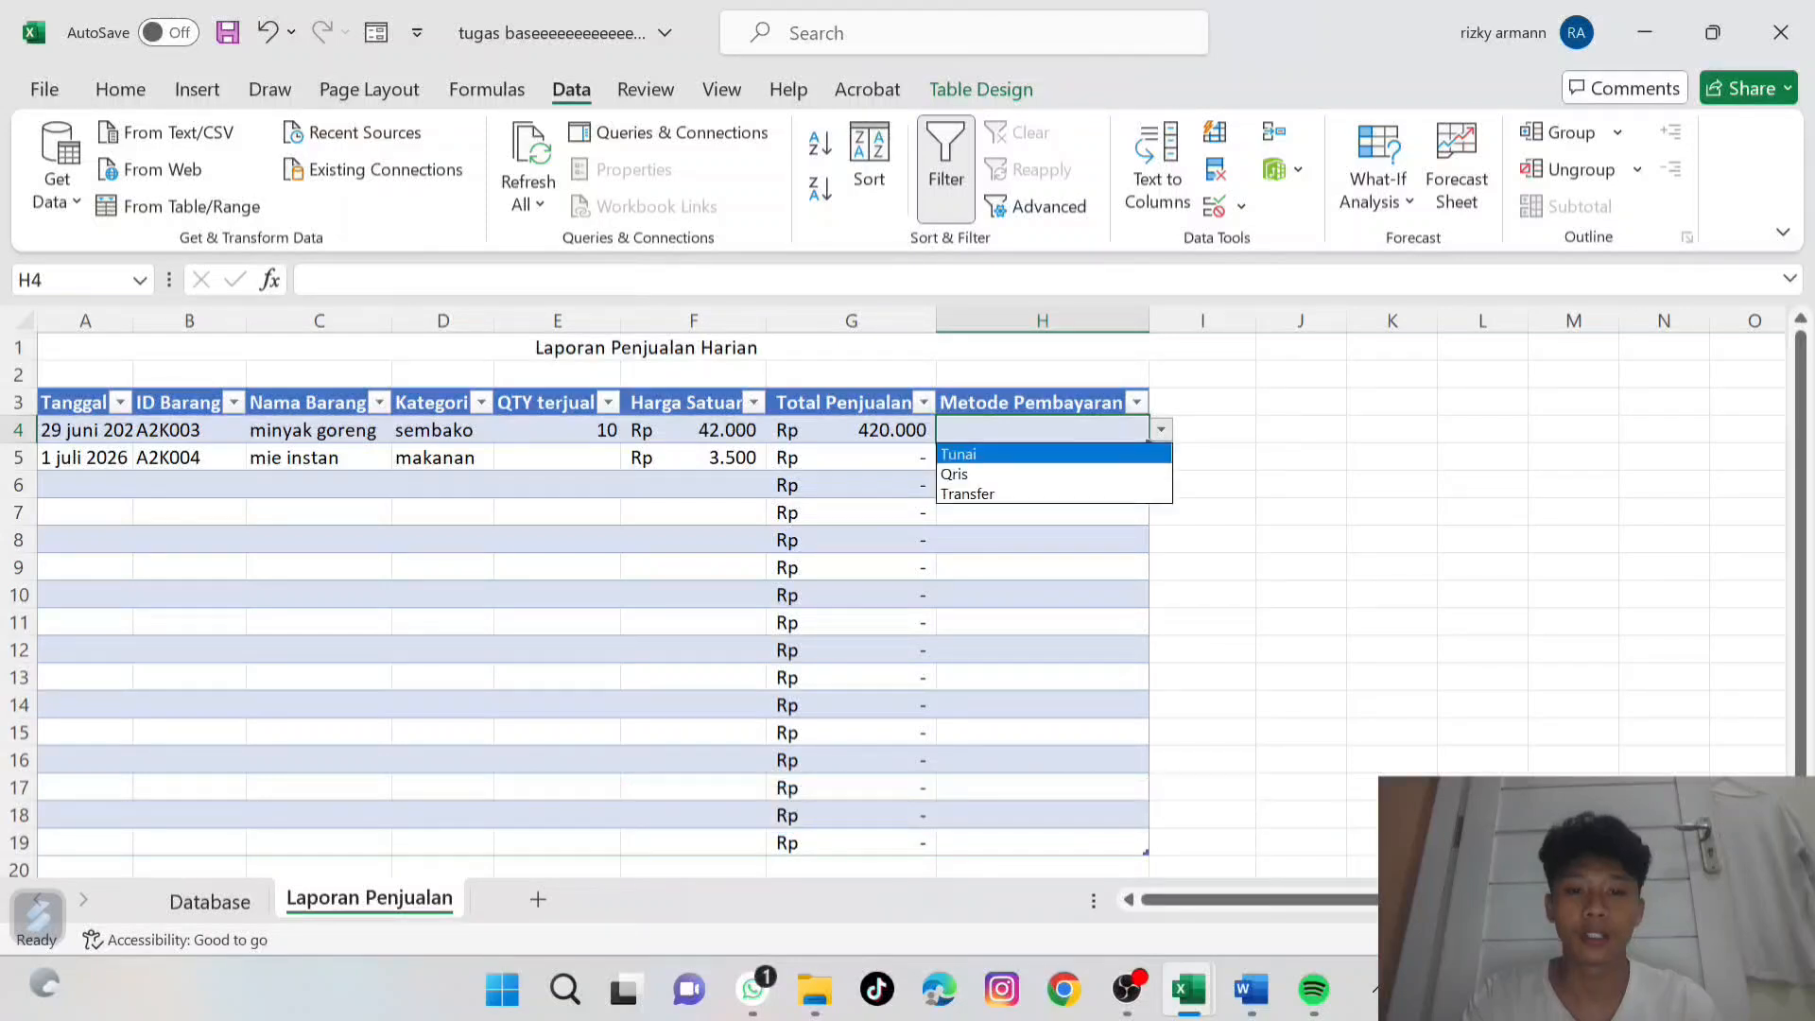
pyautogui.press('Return')
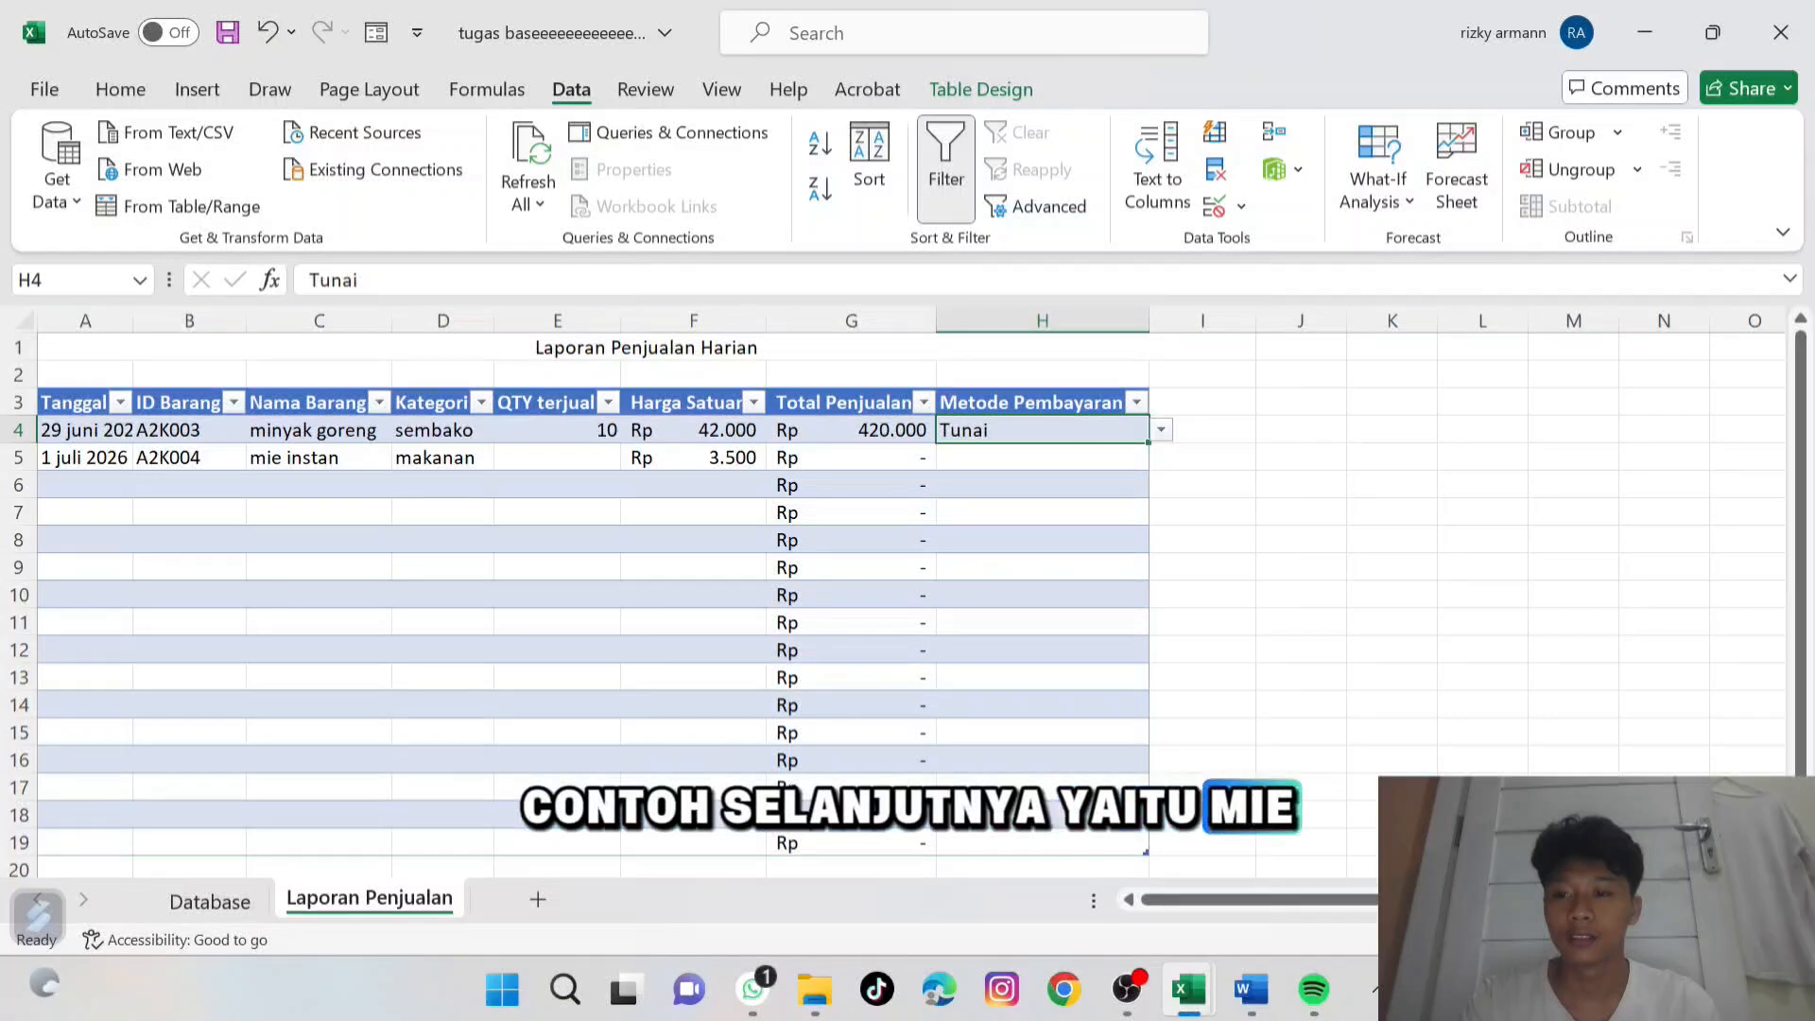
# Enter a quantity of 5 in cell E5 under QTY terjual for the mie instan sale.
pyautogui.click(189, 457)
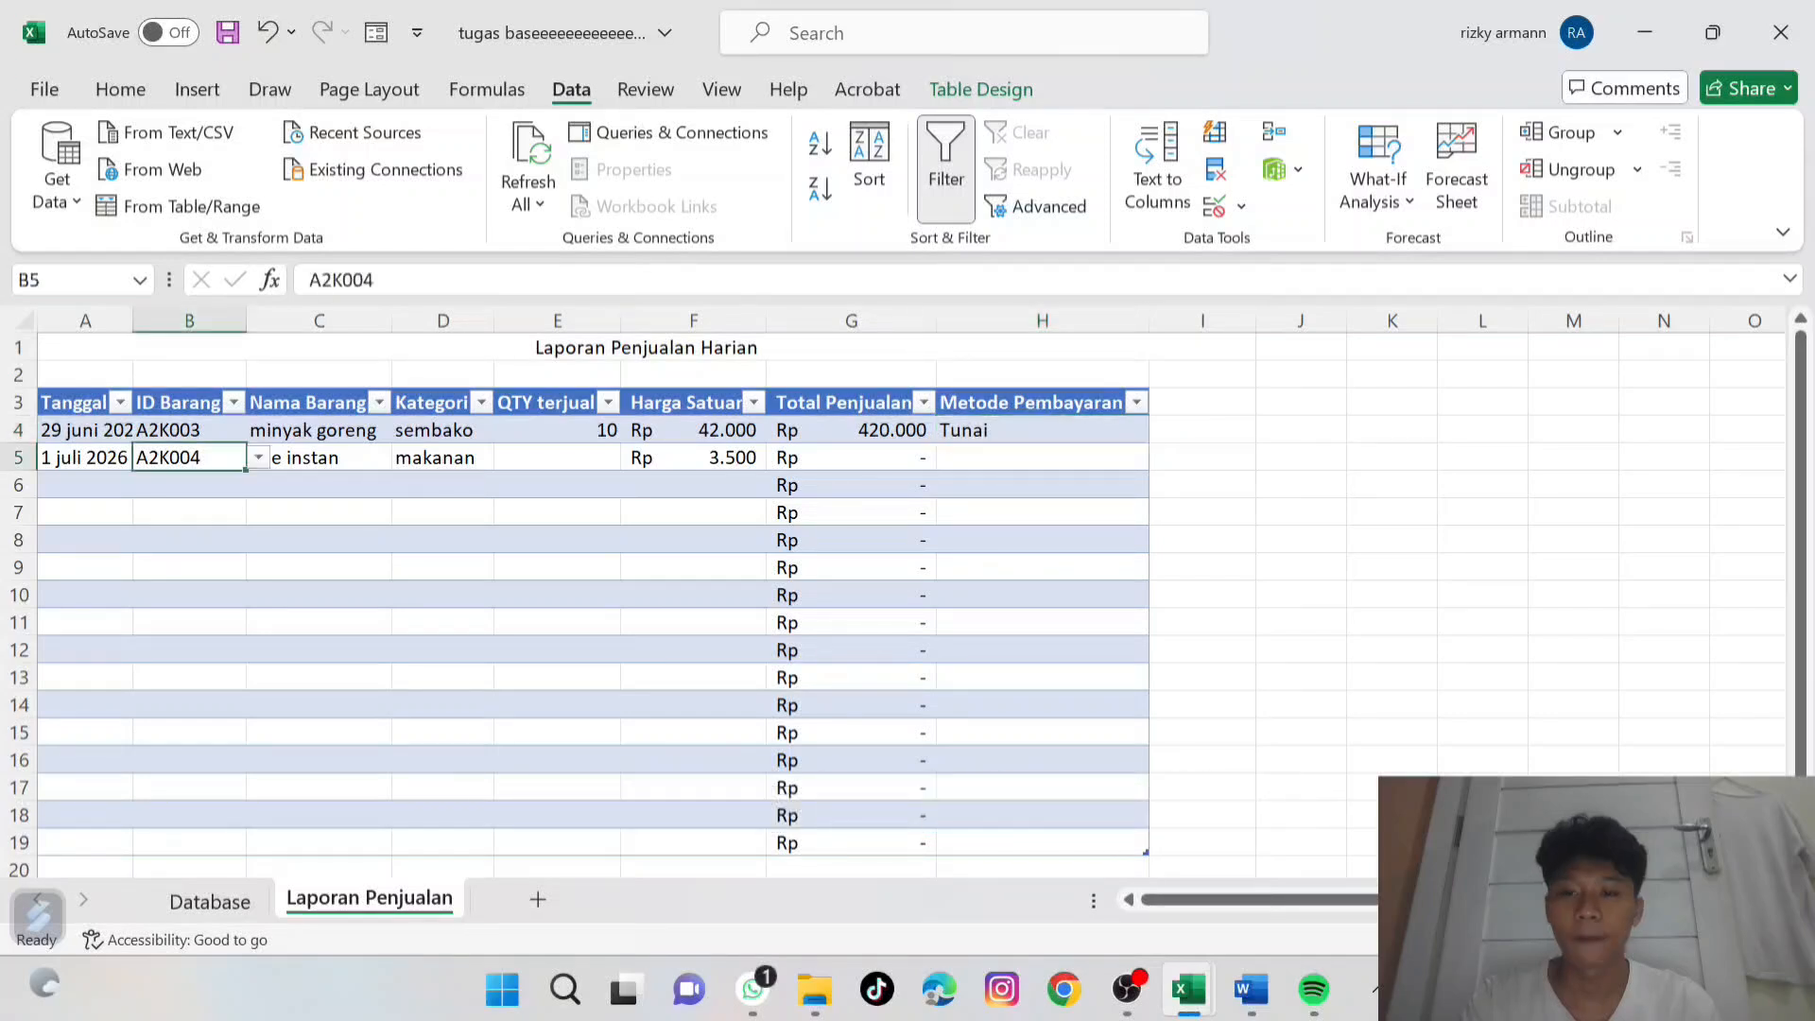
pyautogui.click(557, 458)
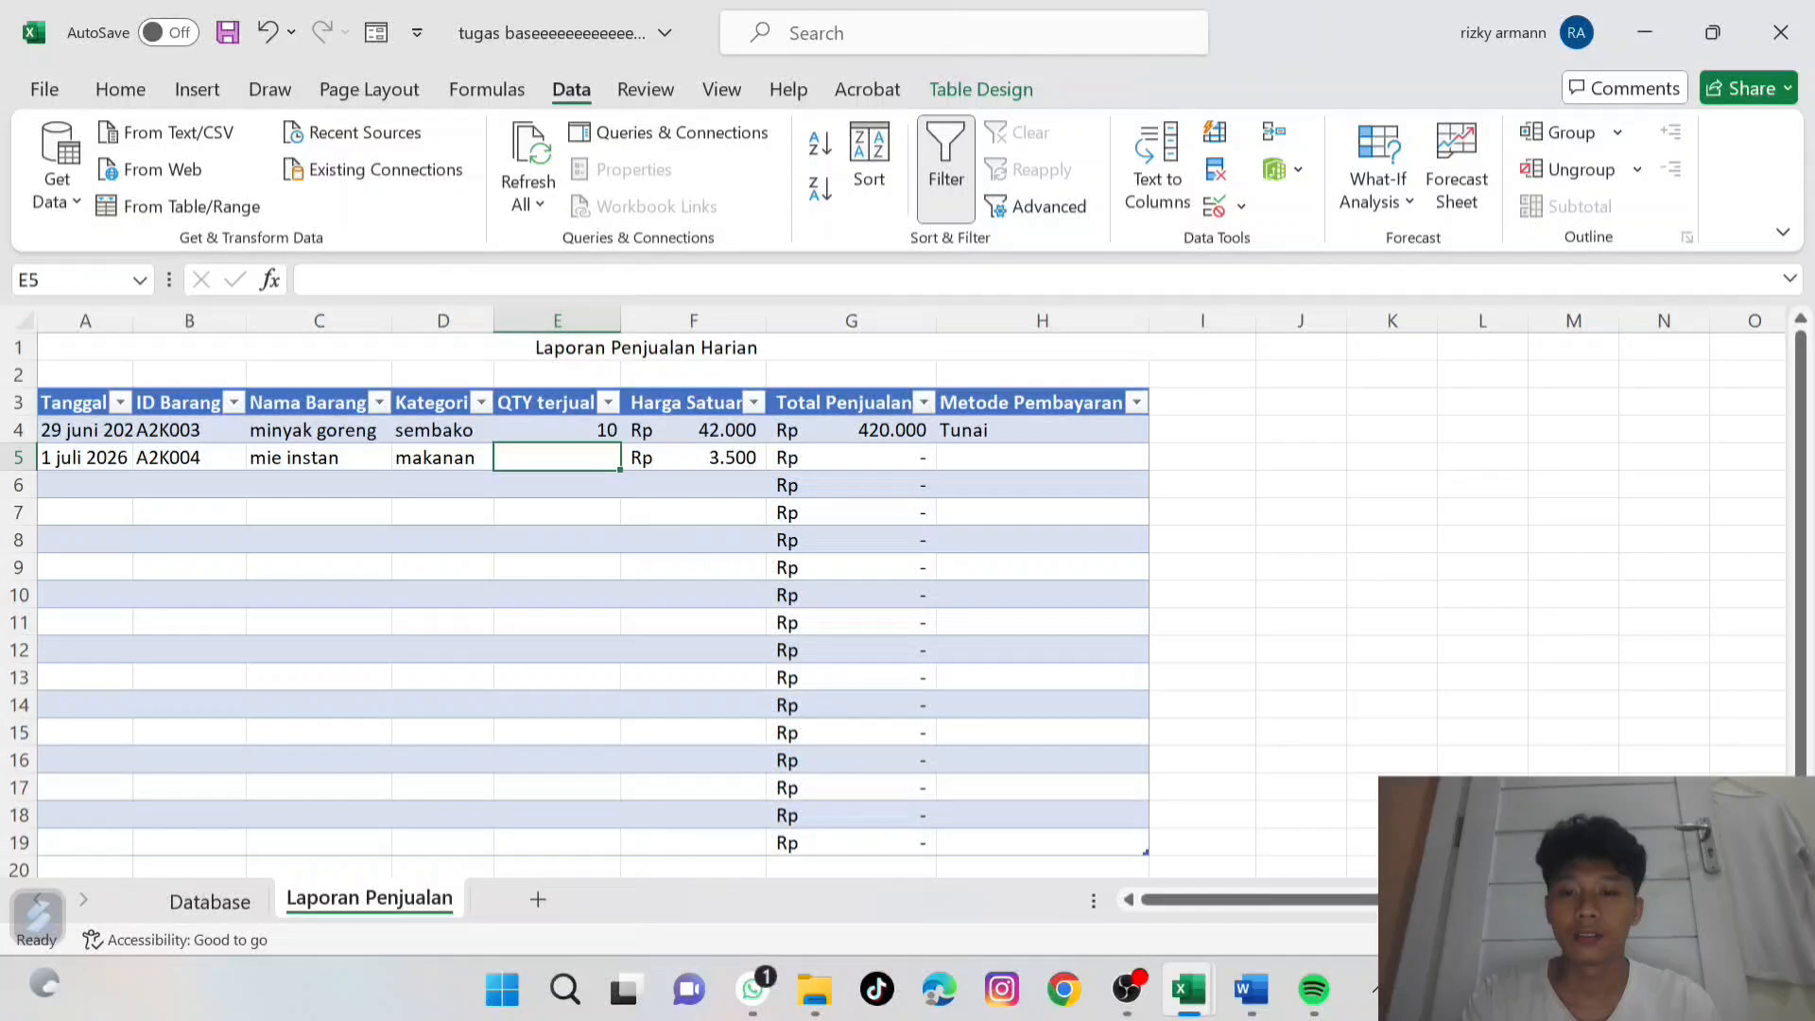
pyautogui.press('BackSpace')
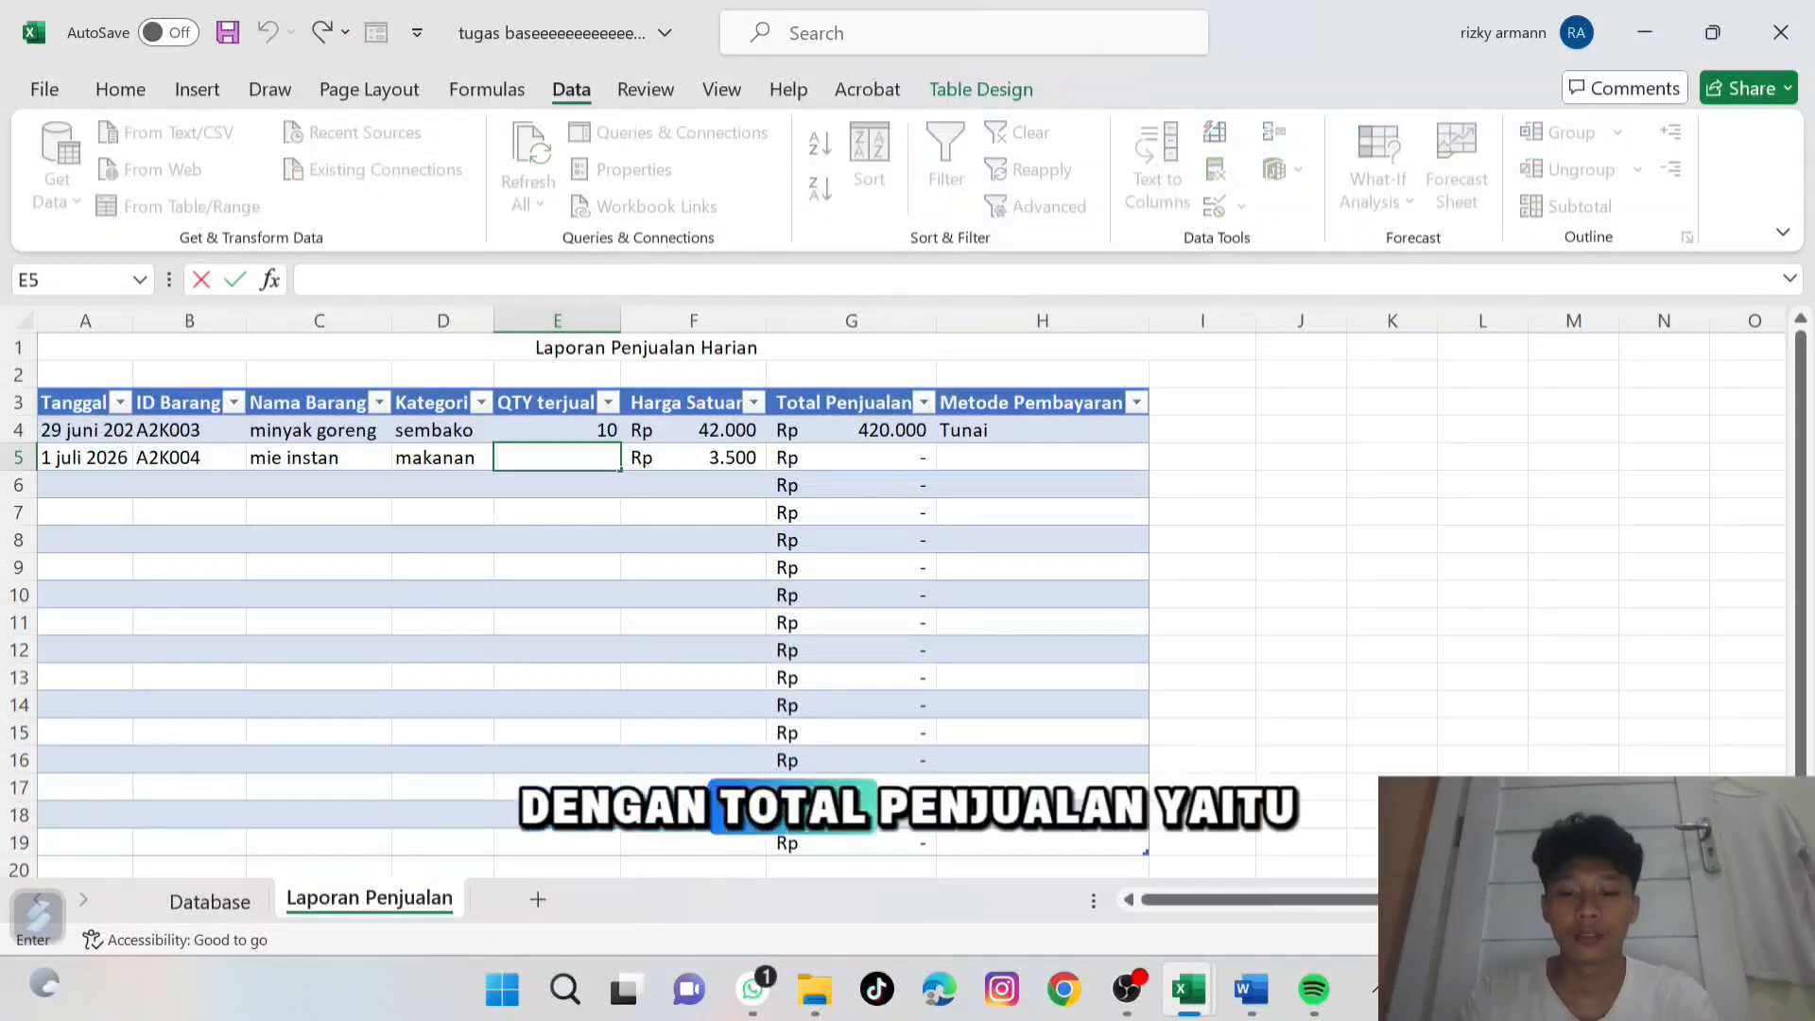
pyautogui.write('5')
pyautogui.click(851, 458)
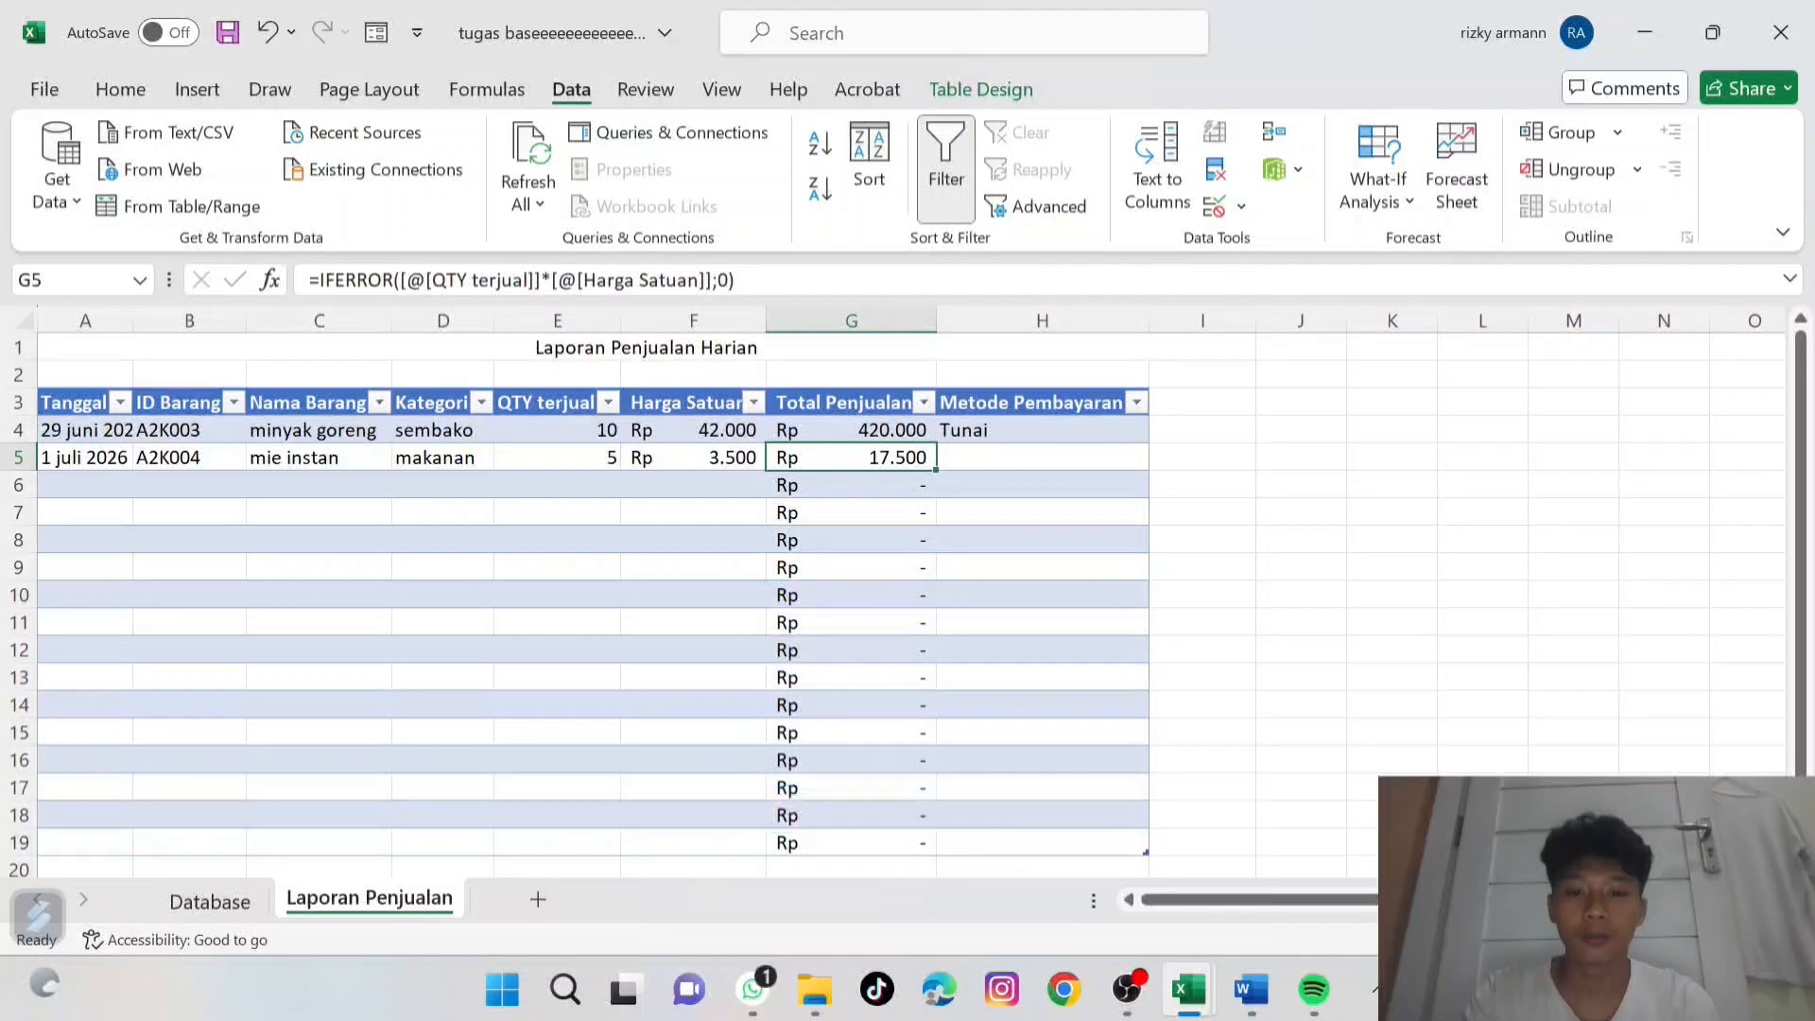
# Choose Qris as the payment method in cell H5 for the mie instan sale.
pyautogui.click(1041, 457)
pyautogui.click(1161, 457)
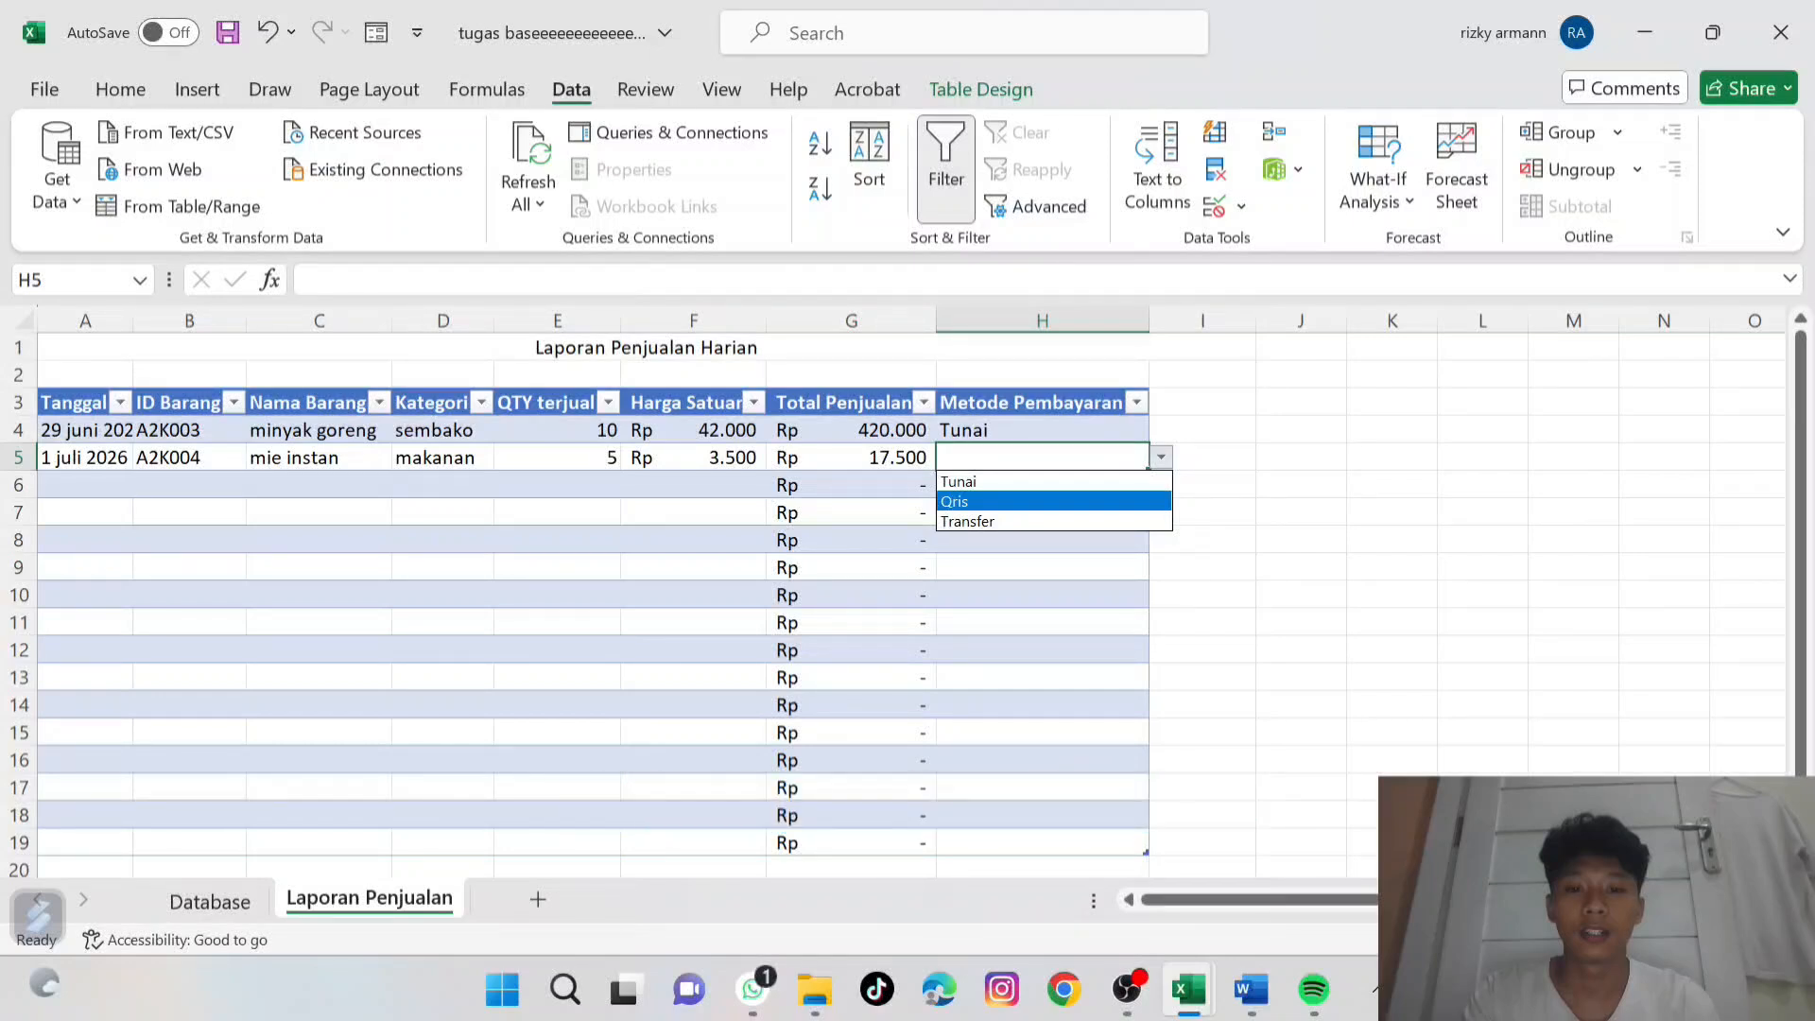
pyautogui.click(958, 501)
pyautogui.click(1041, 539)
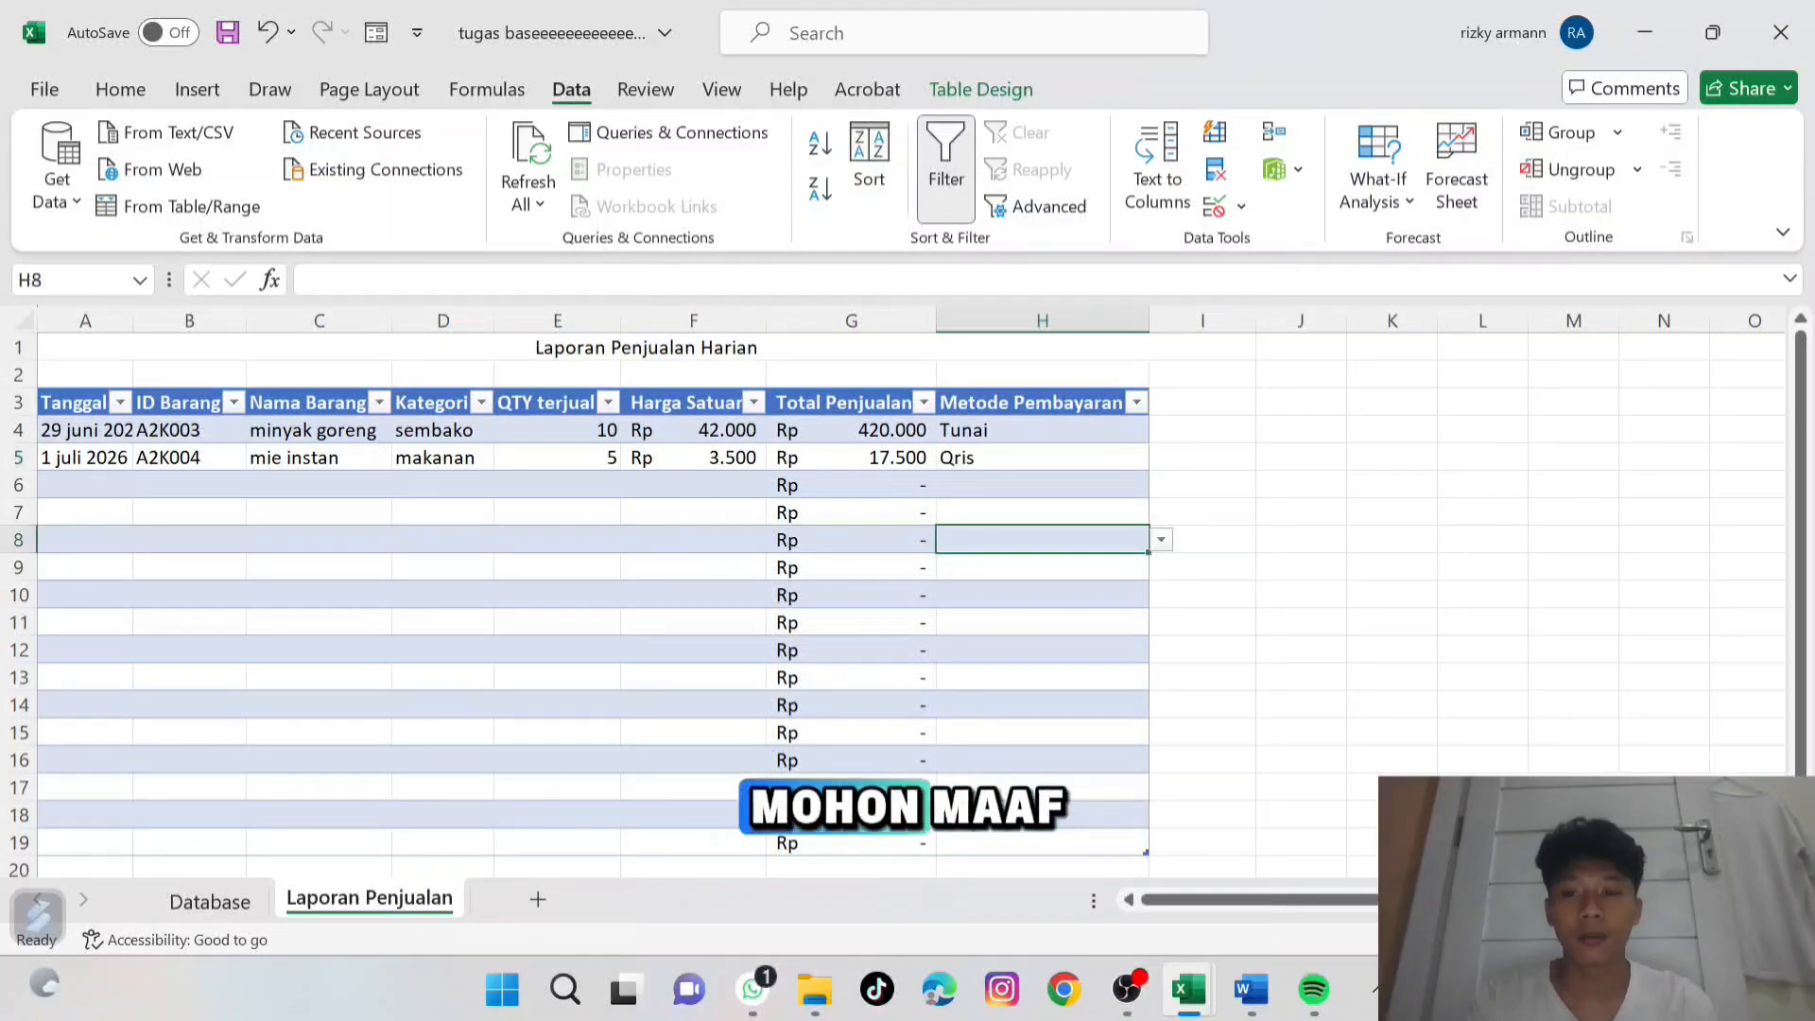